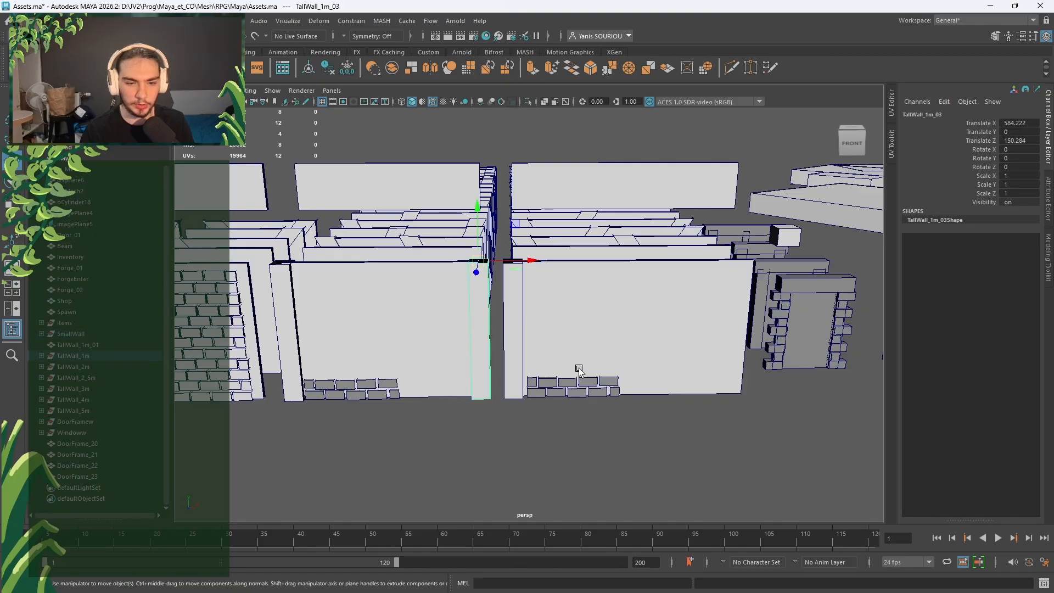
Step: Survey the modular wall kit, the neighbouring floor slabs and the reference area of the scene
{"action": "scroll", "coordinate": [579, 369], "scroll_direction": "down", "scroll_amount": 5}
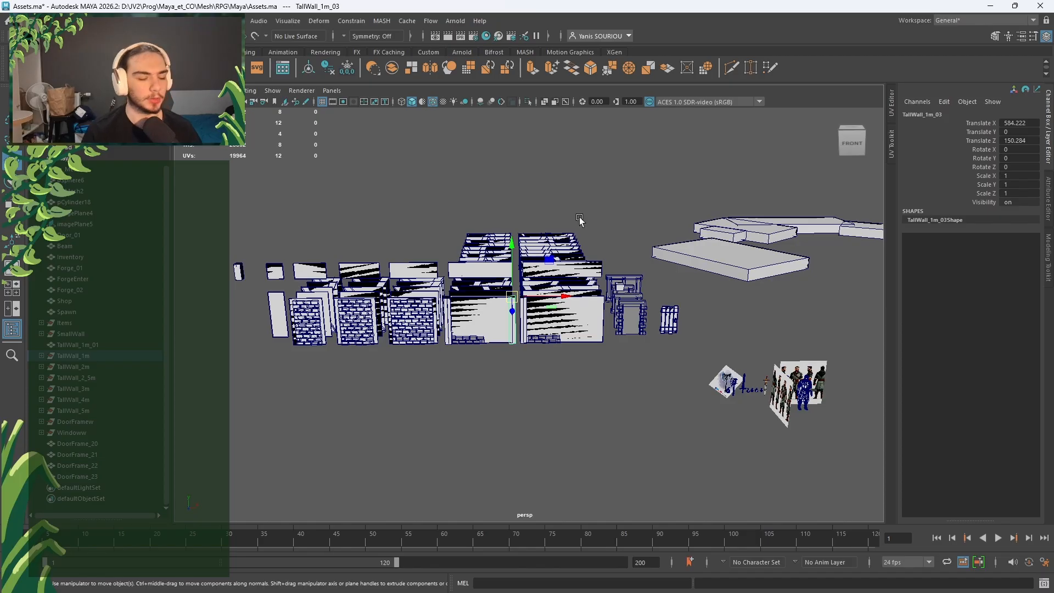
{"action": "left_click_drag", "start_coordinate": [608, 307], "coordinate": [593, 359], "text": "alt"}
{"action": "scroll", "coordinate": [569, 383], "scroll_direction": "down", "scroll_amount": 5}
{"action": "middle_click_drag", "start_coordinate": [549, 365], "coordinate": [298, 325], "text": "alt"}
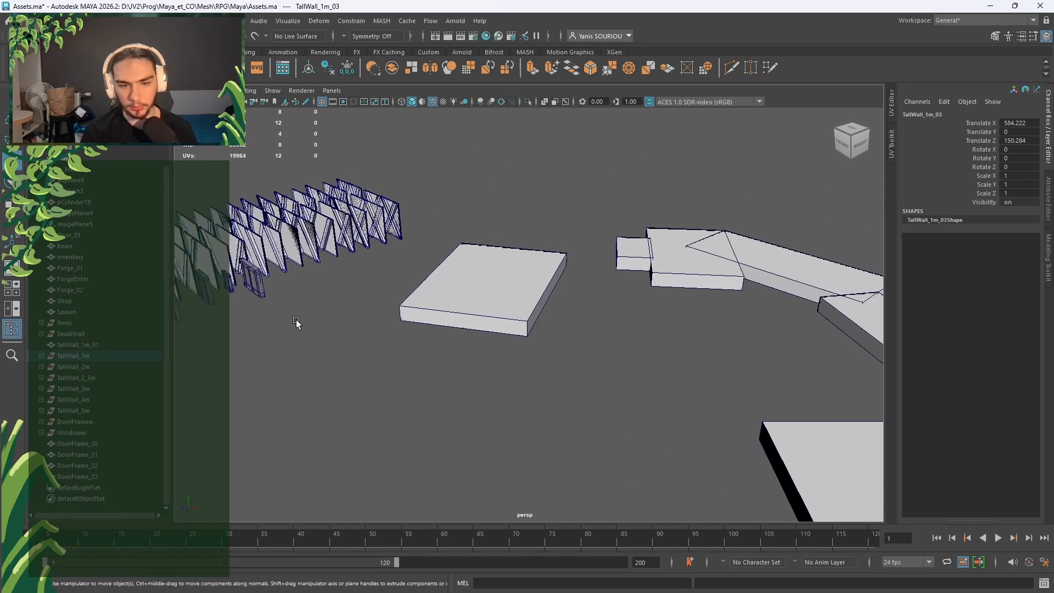
{"action": "left_click_drag", "start_coordinate": [299, 325], "coordinate": [552, 322], "text": "alt"}
{"action": "middle_click_drag", "start_coordinate": [897, 384], "coordinate": [855, 339], "text": "alt"}
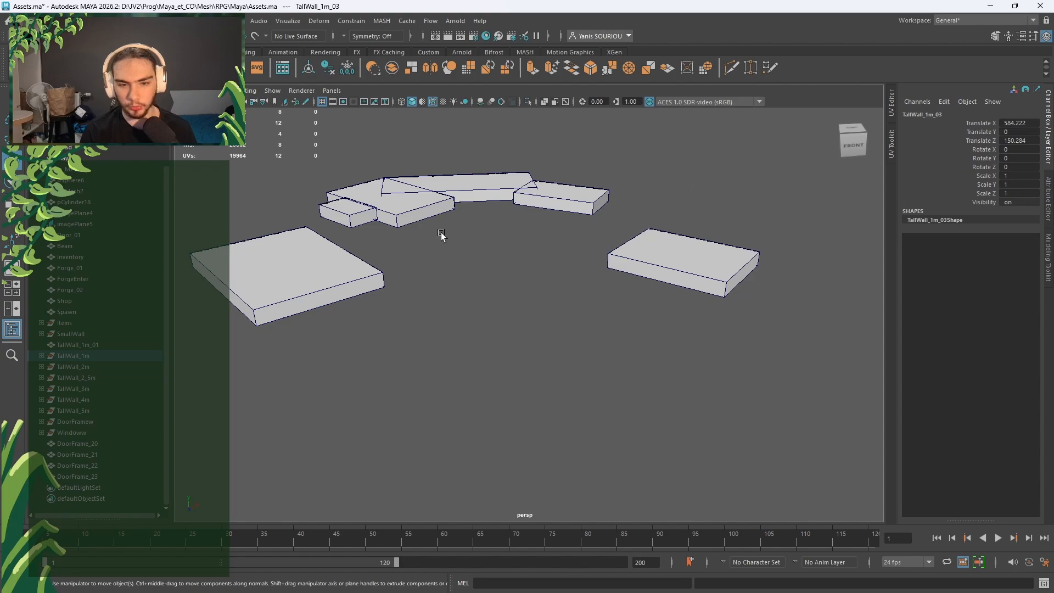
{"action": "scroll", "coordinate": [441, 235], "scroll_direction": "down", "scroll_amount": 3}
{"action": "middle_click_drag", "start_coordinate": [441, 235], "coordinate": [648, 263], "text": "alt"}
{"action": "left_click_drag", "start_coordinate": [647, 262], "coordinate": [611, 271], "text": "alt"}
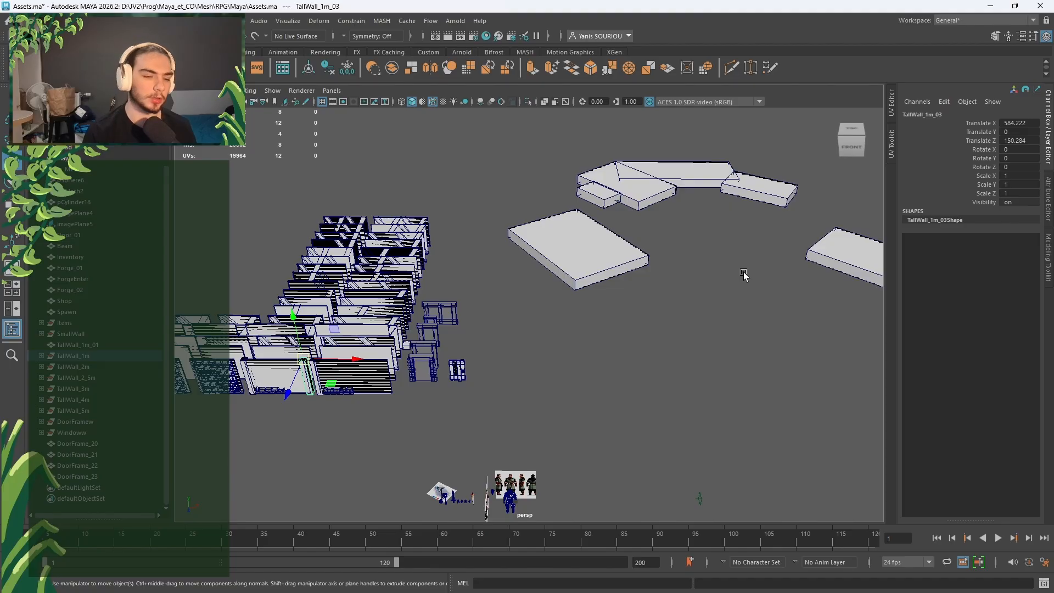
{"action": "middle_click_drag", "start_coordinate": [477, 354], "coordinate": [585, 329], "text": "alt"}
{"action": "scroll", "coordinate": [565, 282], "scroll_direction": "up", "scroll_amount": 5}
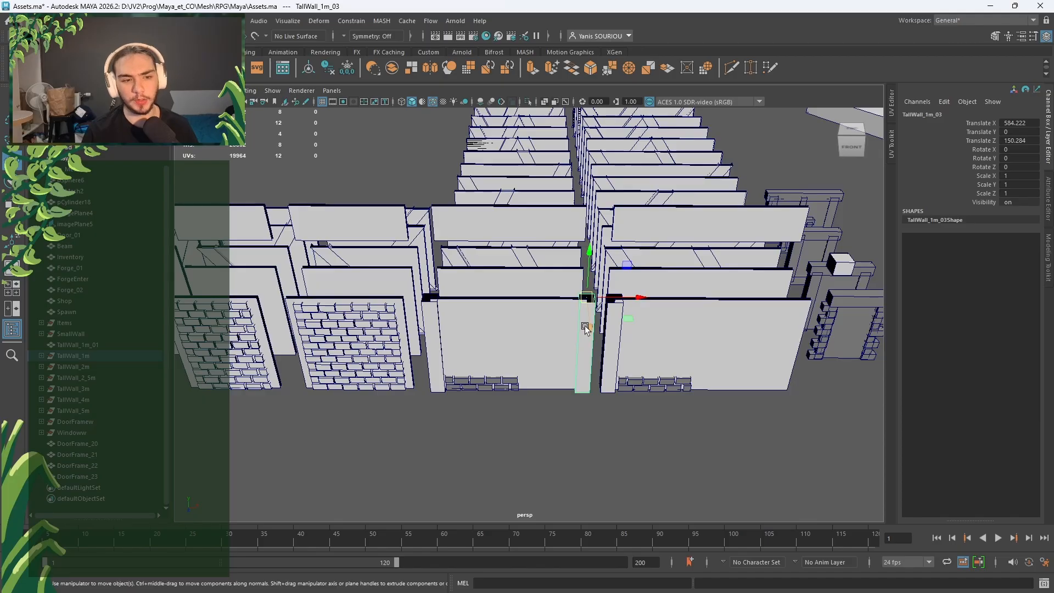
Step: Inspect the rows of tall wall variants, picking individual 3 m and 2.5 m panels to identify them
{"action": "scroll", "coordinate": [584, 329], "scroll_direction": "down", "scroll_amount": 5}
{"action": "left_click_drag", "start_coordinate": [584, 307], "coordinate": [581, 344], "text": "alt"}
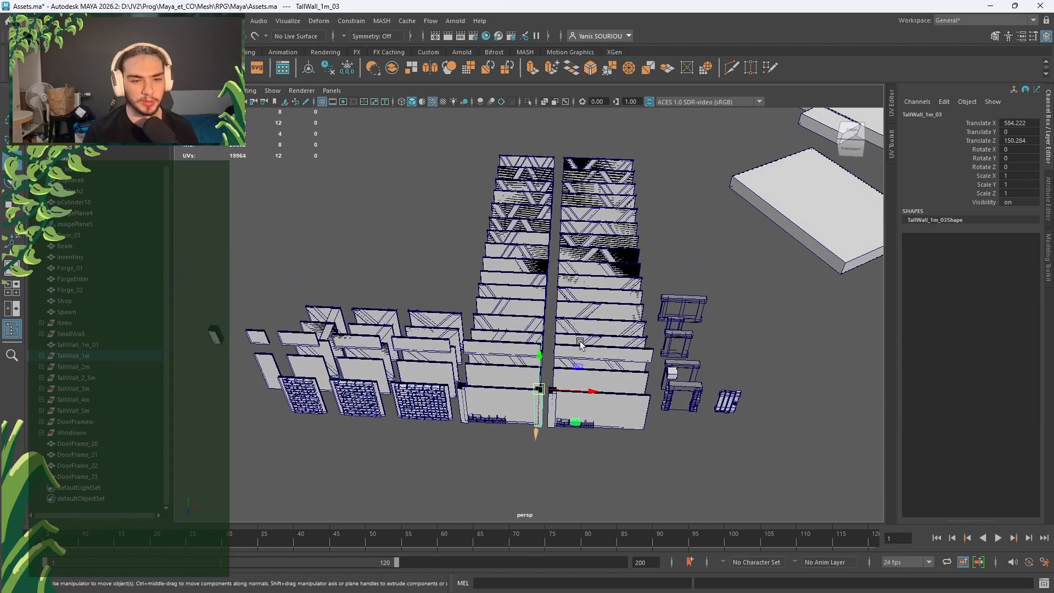
{"action": "scroll", "coordinate": [580, 344], "scroll_direction": "up", "scroll_amount": 6}
{"action": "middle_click_drag", "start_coordinate": [406, 323], "coordinate": [612, 374], "text": "alt"}
{"action": "left_click", "coordinate": [533, 366]}
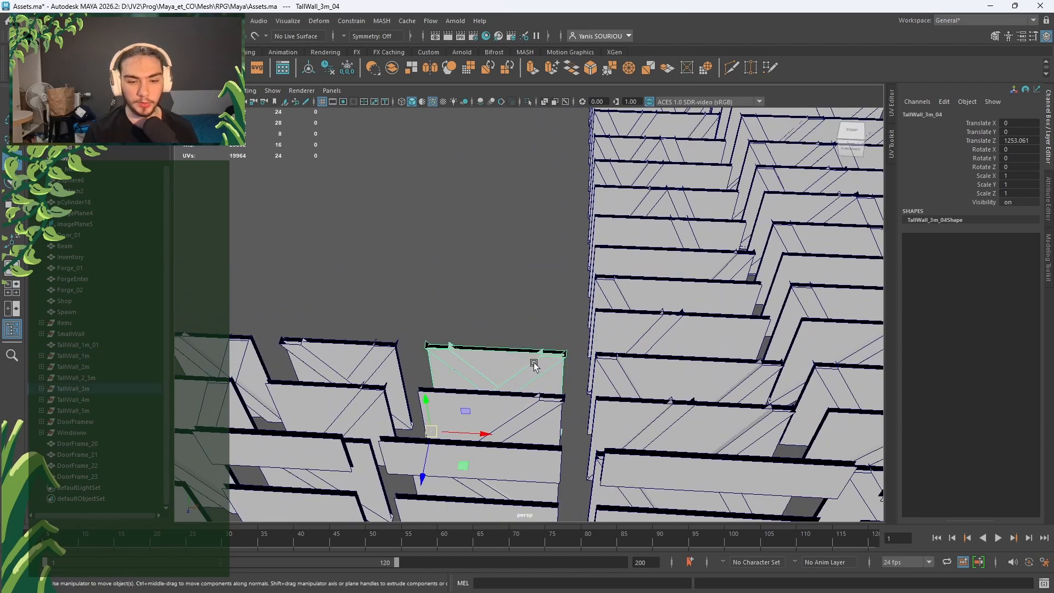
{"action": "middle_click_drag", "start_coordinate": [547, 435], "coordinate": [563, 311], "text": "alt"}
{"action": "left_click", "coordinate": [509, 261]}
{"action": "scroll", "coordinate": [572, 391], "scroll_direction": "down", "scroll_amount": 5}
{"action": "left_click_drag", "start_coordinate": [591, 393], "coordinate": [659, 400], "text": "alt"}
{"action": "middle_click_drag", "start_coordinate": [659, 384], "coordinate": [502, 406], "text": "alt"}
{"action": "left_click", "coordinate": [502, 437]}
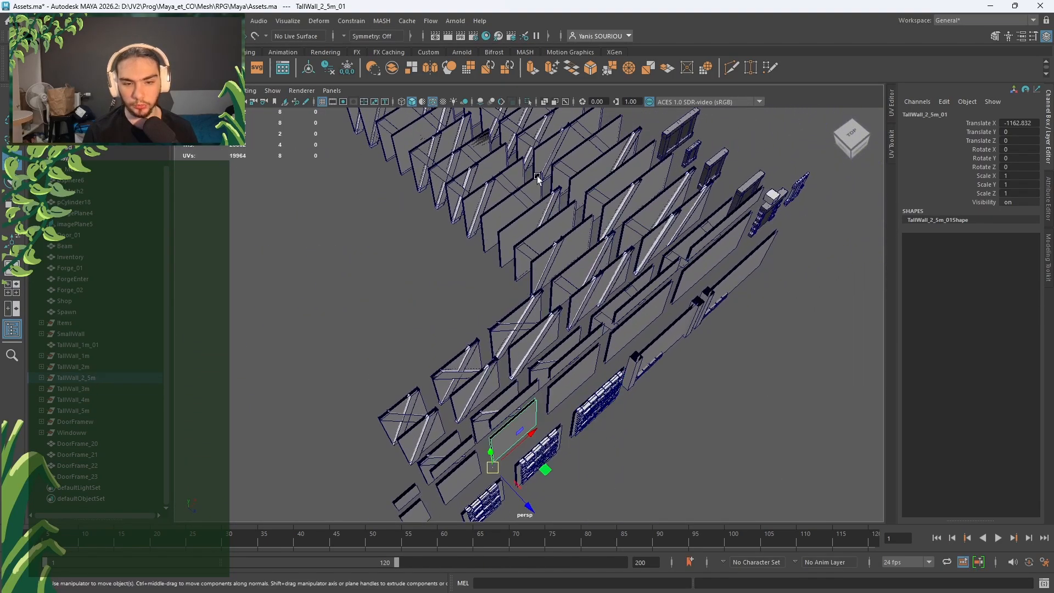
Step: Examine the door frames, the plank door and the brick-trimmed front walls from several angles
{"action": "middle_click_drag", "start_coordinate": [660, 306], "coordinate": [455, 312], "text": "alt"}
{"action": "left_click_drag", "start_coordinate": [455, 312], "coordinate": [522, 330], "text": "alt"}
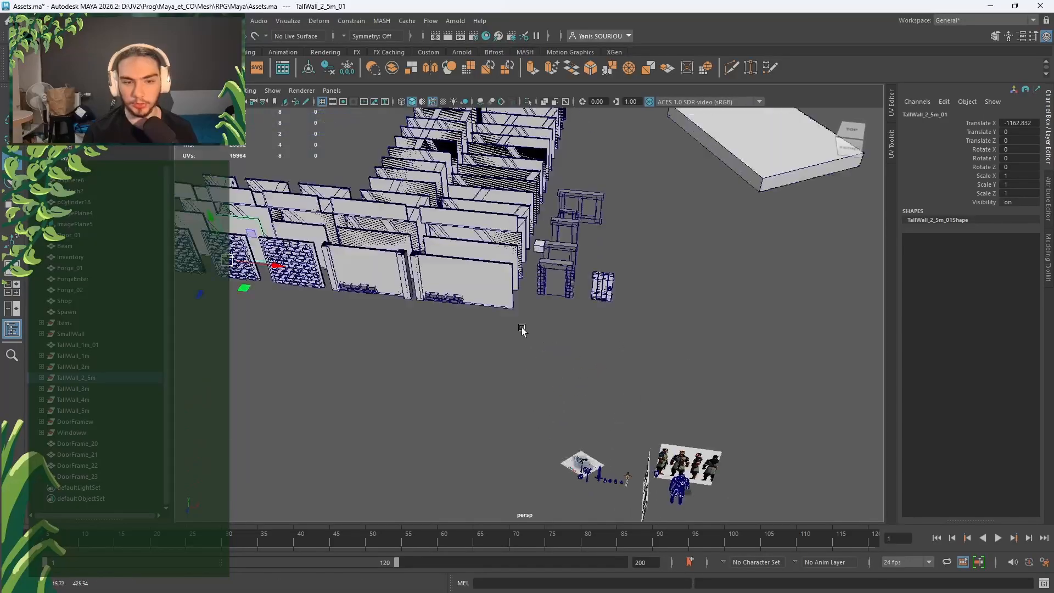
{"action": "middle_click_drag", "start_coordinate": [522, 330], "coordinate": [552, 392], "text": "alt"}
{"action": "scroll", "coordinate": [552, 392], "scroll_direction": "up", "scroll_amount": 5}
{"action": "middle_click_drag", "start_coordinate": [636, 409], "coordinate": [533, 319], "text": "alt"}
{"action": "left_click_drag", "start_coordinate": [626, 403], "coordinate": [601, 315], "text": "alt"}
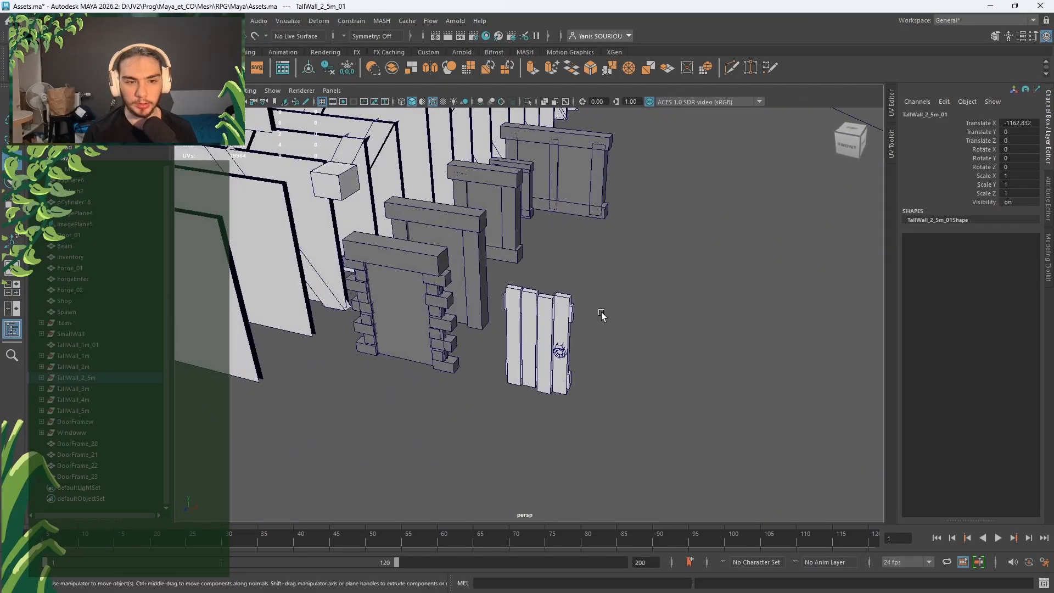
{"action": "left_click_drag", "start_coordinate": [507, 335], "coordinate": [565, 340], "text": "alt"}
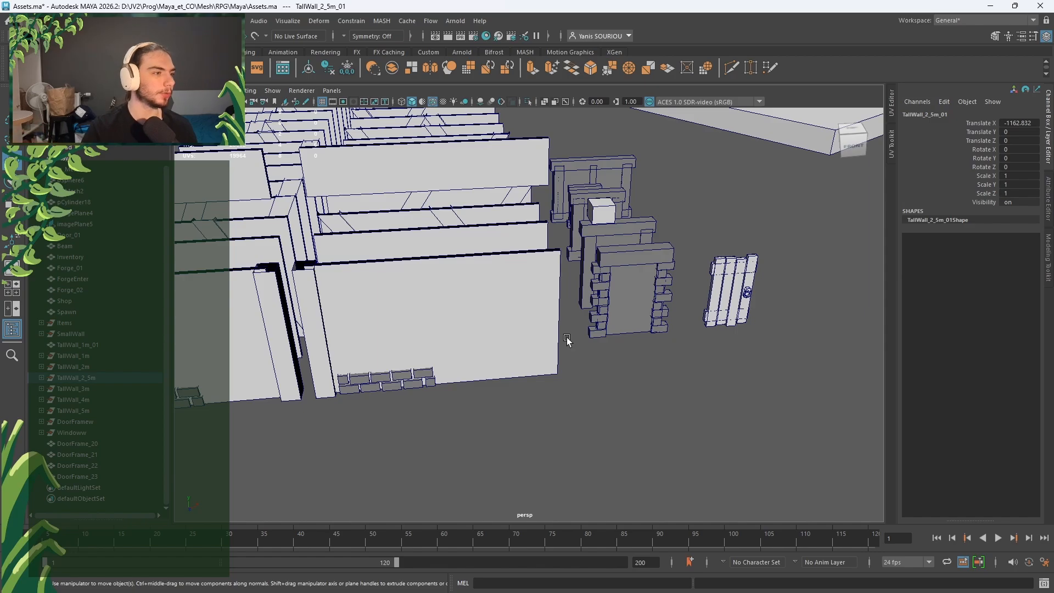
{"action": "left_click_drag", "start_coordinate": [486, 361], "coordinate": [689, 348], "text": "alt"}
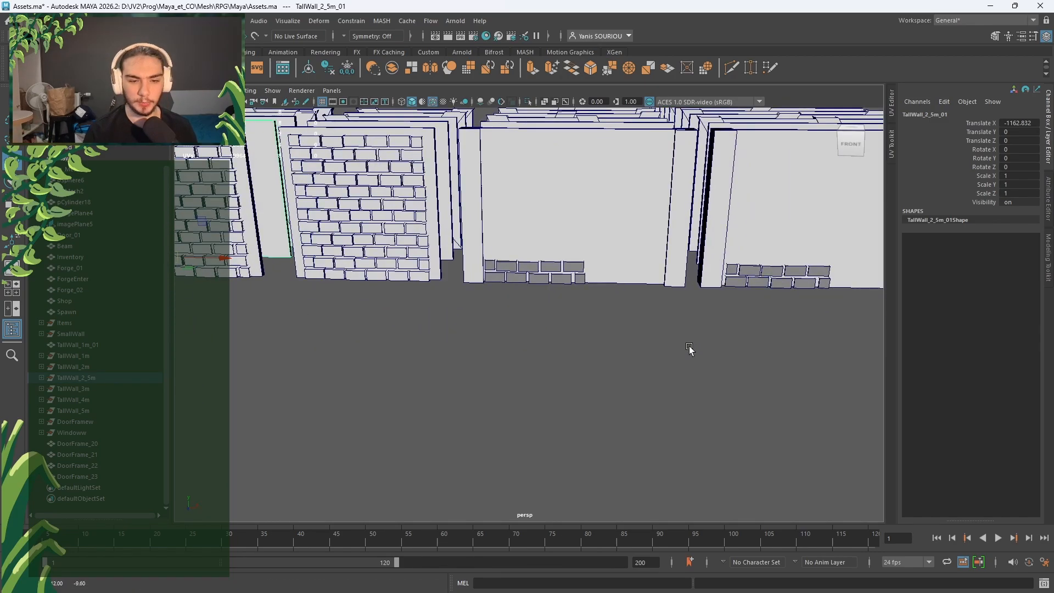
Step: Duplicate the end brick pair at the wall's base three times, spacing the copies along X toward the far post
{"action": "left_click", "coordinate": [564, 274]}
{"action": "key", "text": "f"}
{"action": "scroll", "coordinate": [605, 340], "scroll_direction": "down", "scroll_amount": 10}
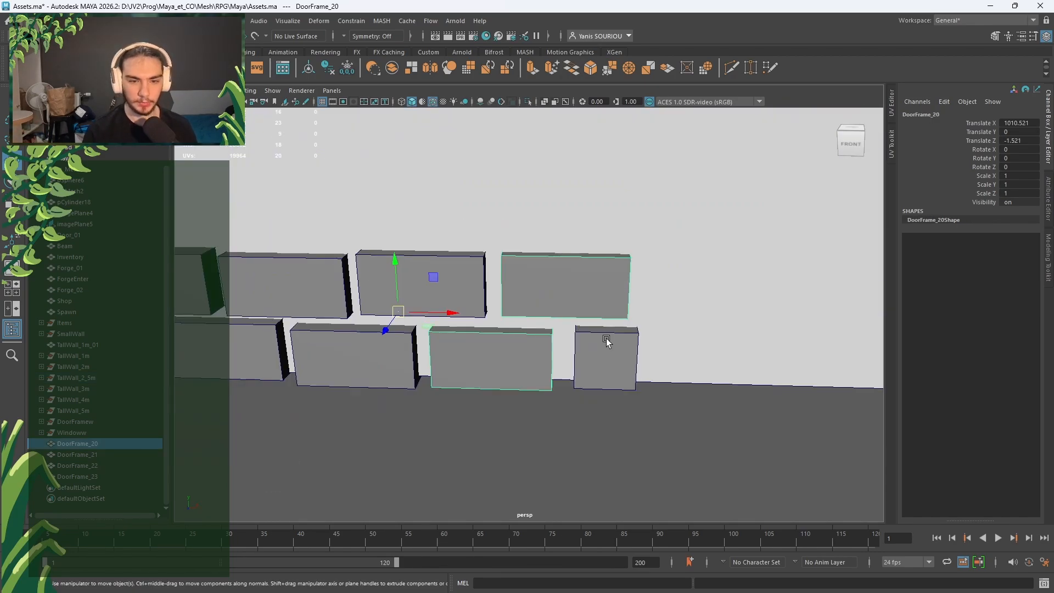
{"action": "middle_click_drag", "start_coordinate": [582, 346], "coordinate": [553, 368], "text": "alt"}
{"action": "scroll", "coordinate": [553, 367], "scroll_direction": "up", "scroll_amount": 3}
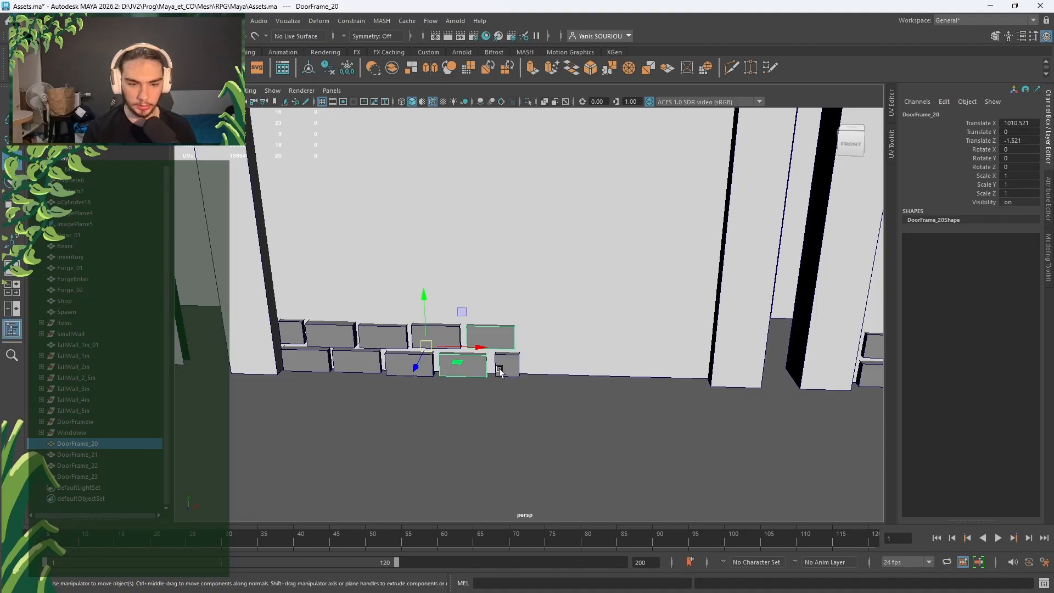
{"action": "key", "text": "ctrl+d"}
{"action": "left_click", "coordinate": [488, 353]}
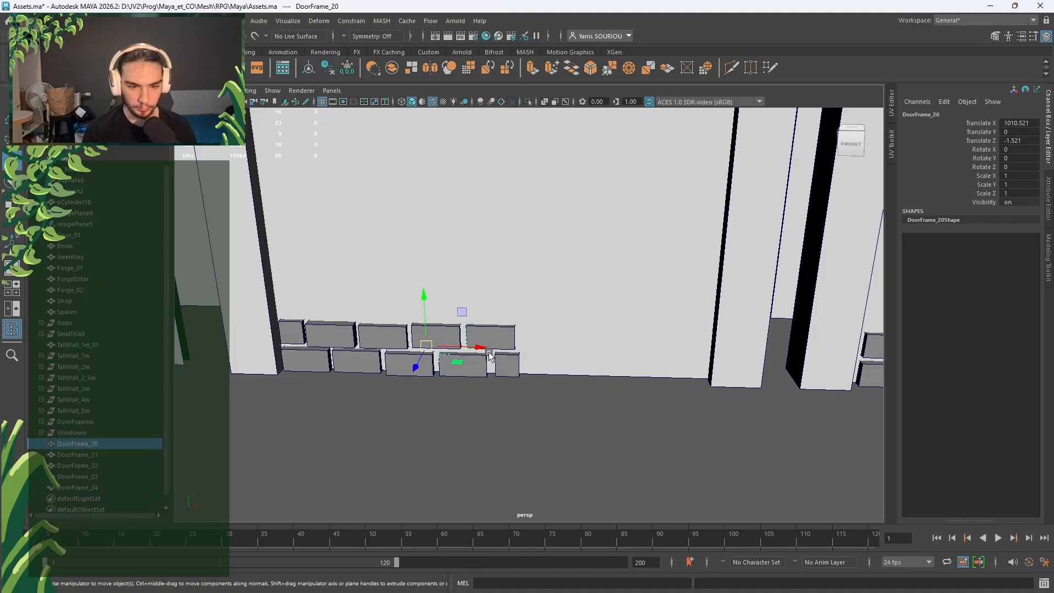
{"action": "left_click_drag", "start_coordinate": [483, 350], "coordinate": [641, 356]}
{"action": "key", "text": "ctrl+d"}
{"action": "key", "text": "ctrl+d"}
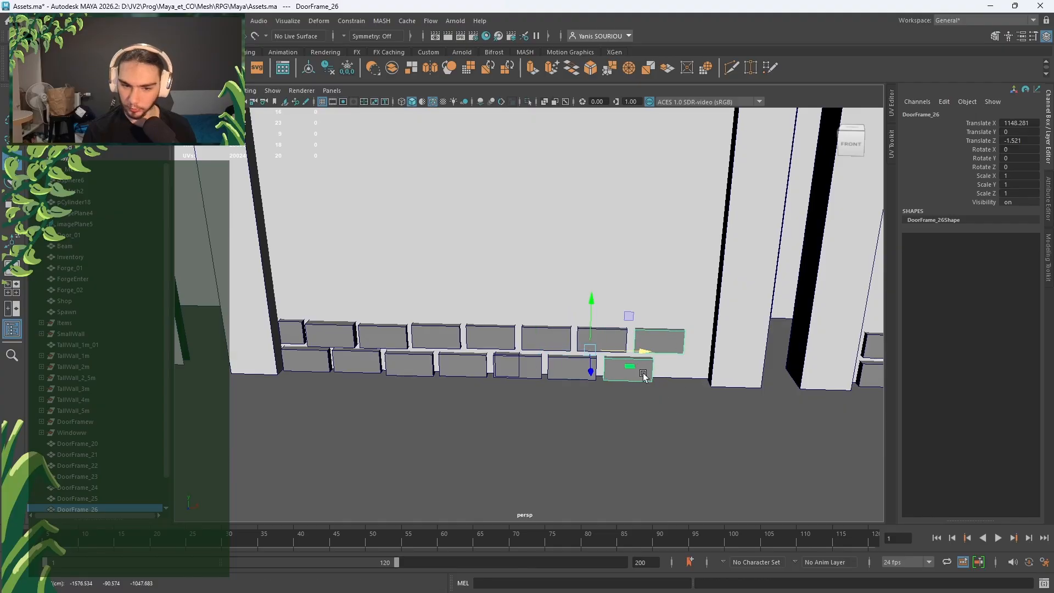
Step: Close up the gaps between the copied brick pairs, moving the second-to-last pair to about X 1095
{"action": "scroll", "coordinate": [506, 407], "scroll_direction": "up", "scroll_amount": 2}
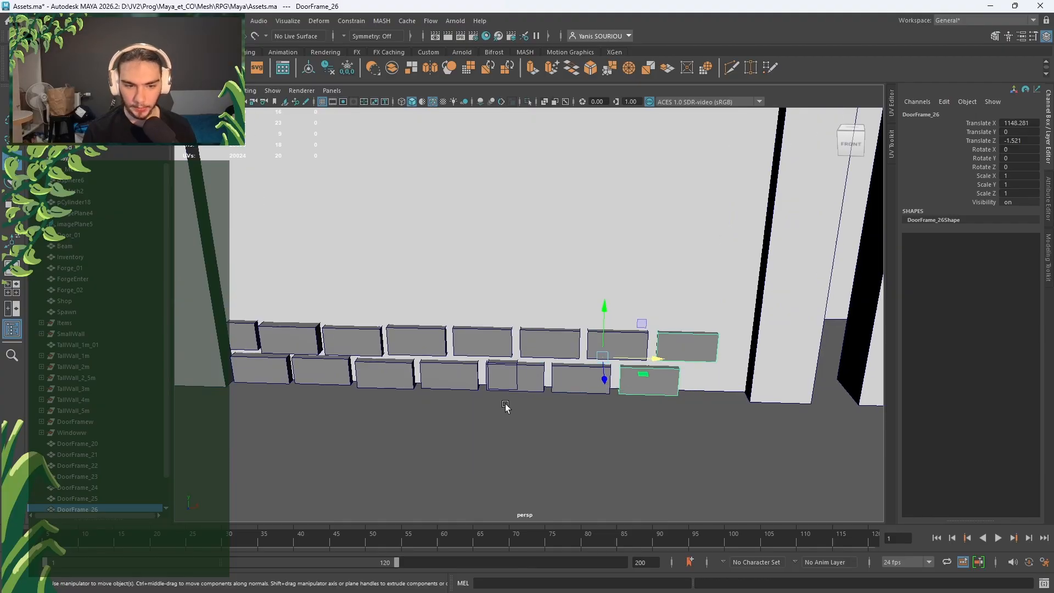
{"action": "left_click", "coordinate": [538, 349]}
{"action": "left_click", "coordinate": [484, 344]}
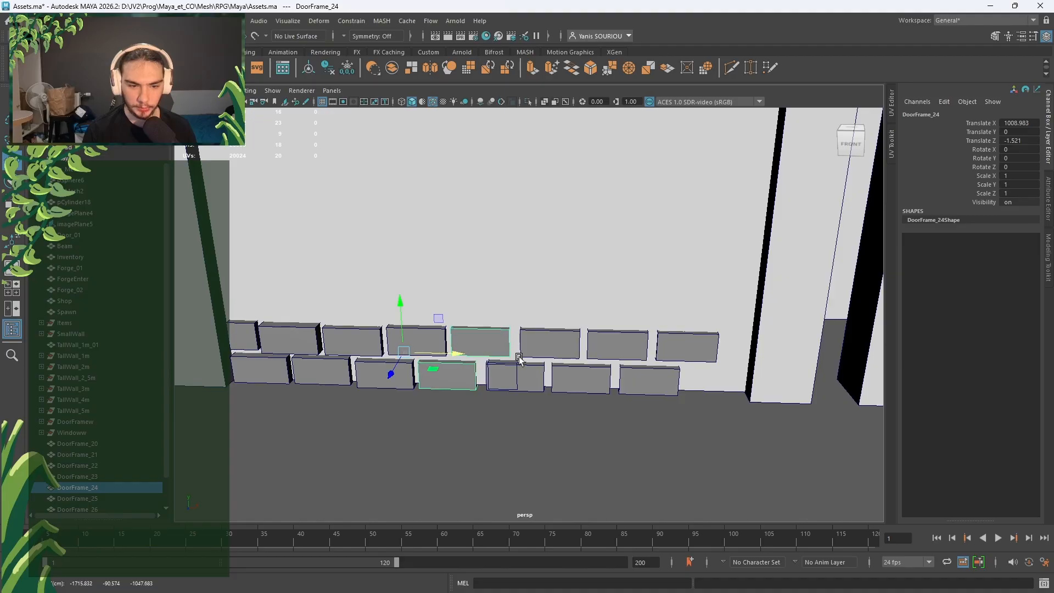
{"action": "left_click", "coordinate": [519, 362]}
{"action": "left_click", "coordinate": [612, 352]}
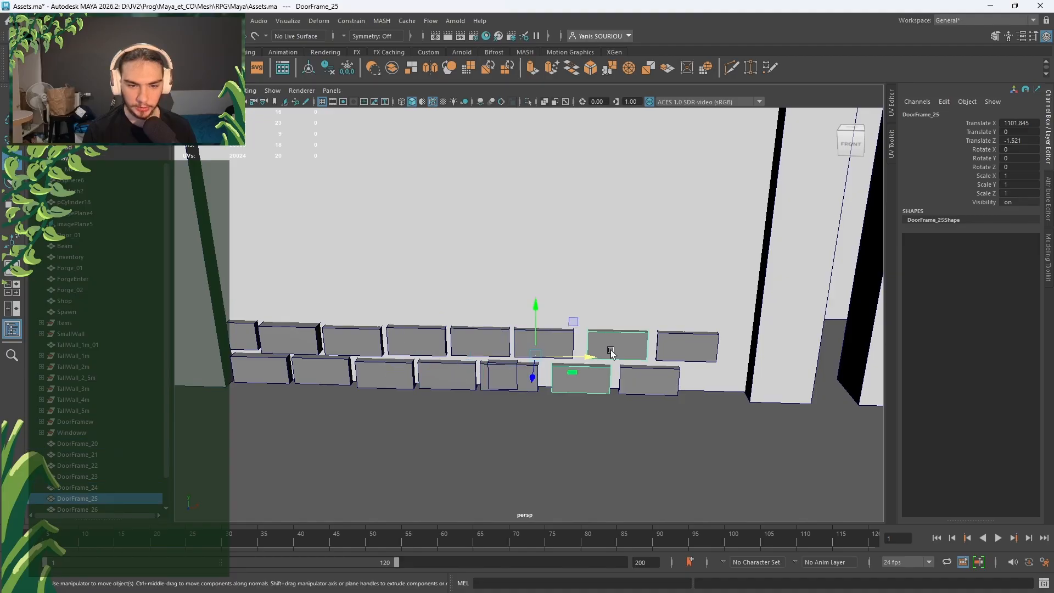
{"action": "left_click_drag", "start_coordinate": [584, 357], "coordinate": [572, 358]}
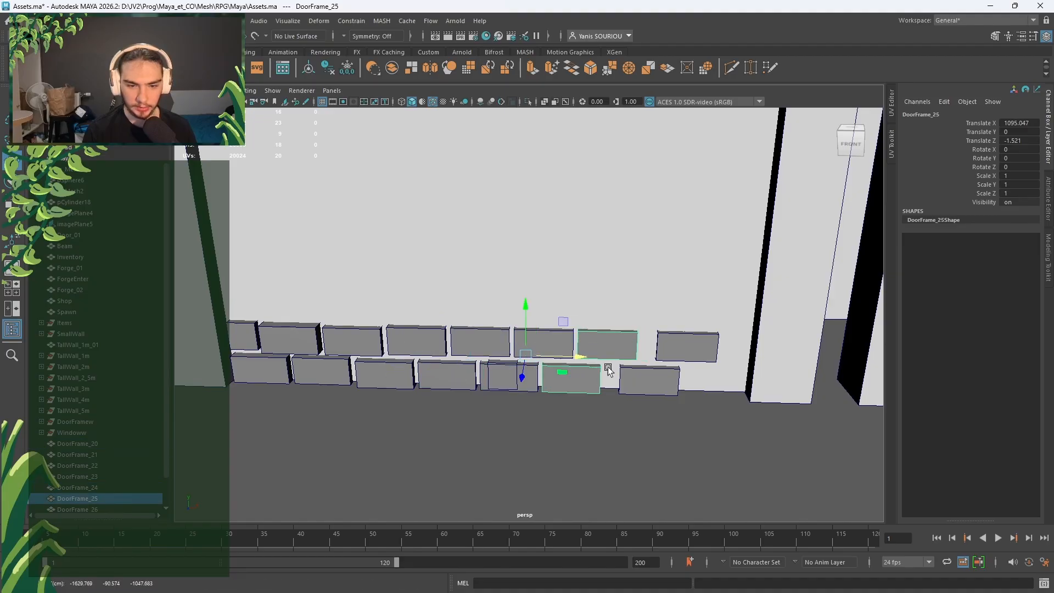
Step: Shift the last brick pair to about X 1143 and duplicate it once more against the post
{"action": "left_click", "coordinate": [633, 379]}
{"action": "left_click_drag", "start_coordinate": [641, 361], "coordinate": [711, 362]}
{"action": "key", "text": "ctrl+d"}
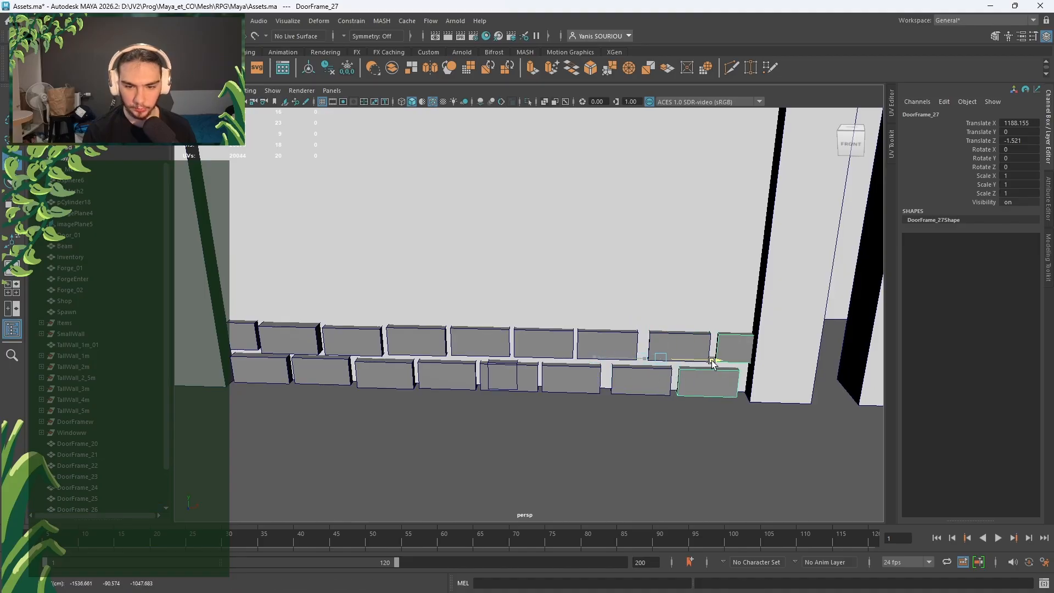
Step: Even out the spacing of the brick pairs along X, placing them at about 1144, 1099, 1053 and 1009
{"action": "left_click", "coordinate": [655, 391]}
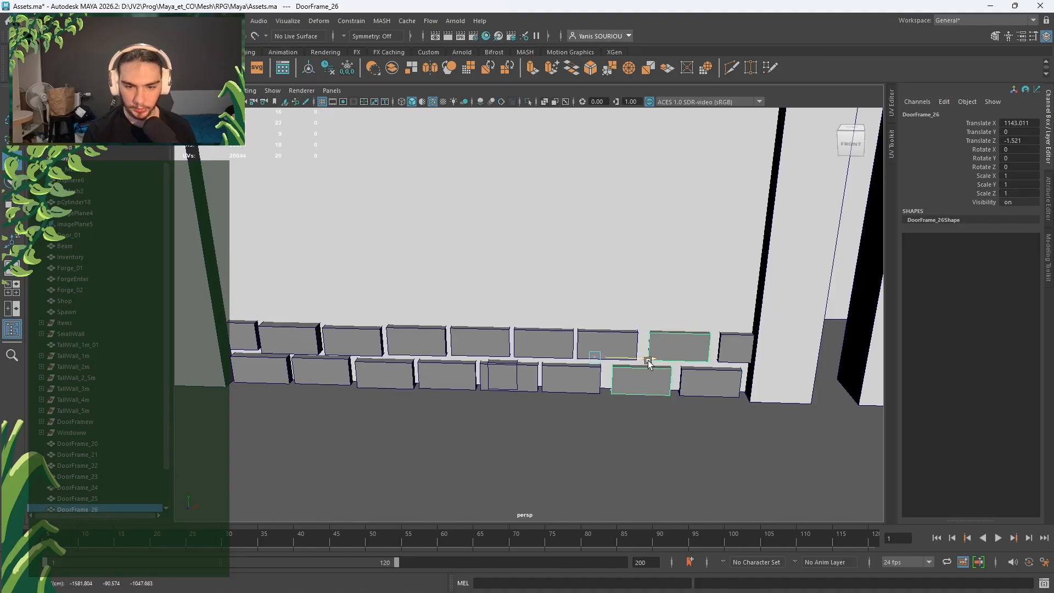
{"action": "left_click", "coordinate": [592, 377]}
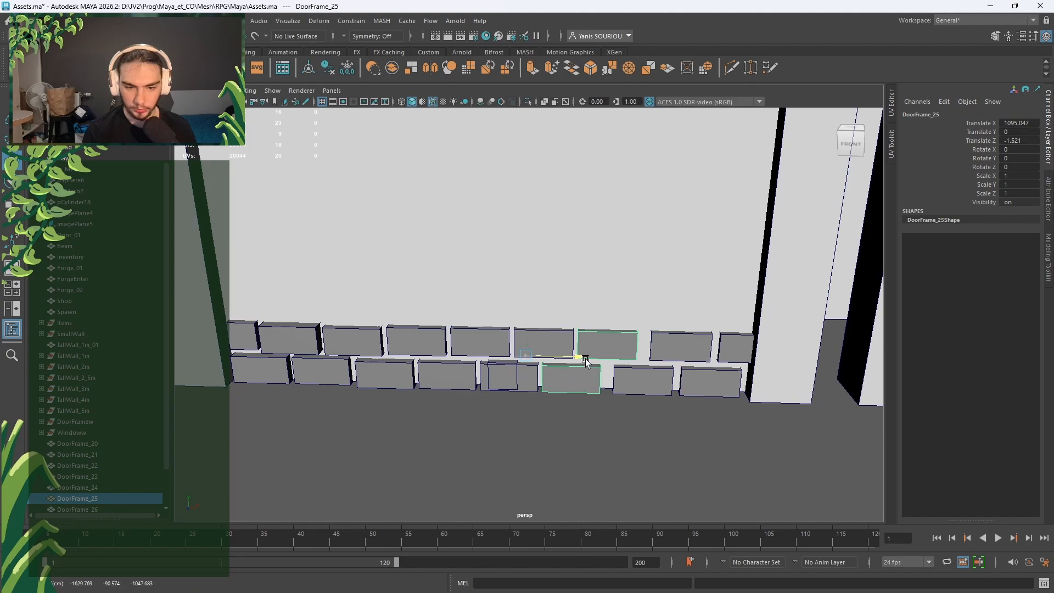
{"action": "left_click", "coordinate": [528, 400]}
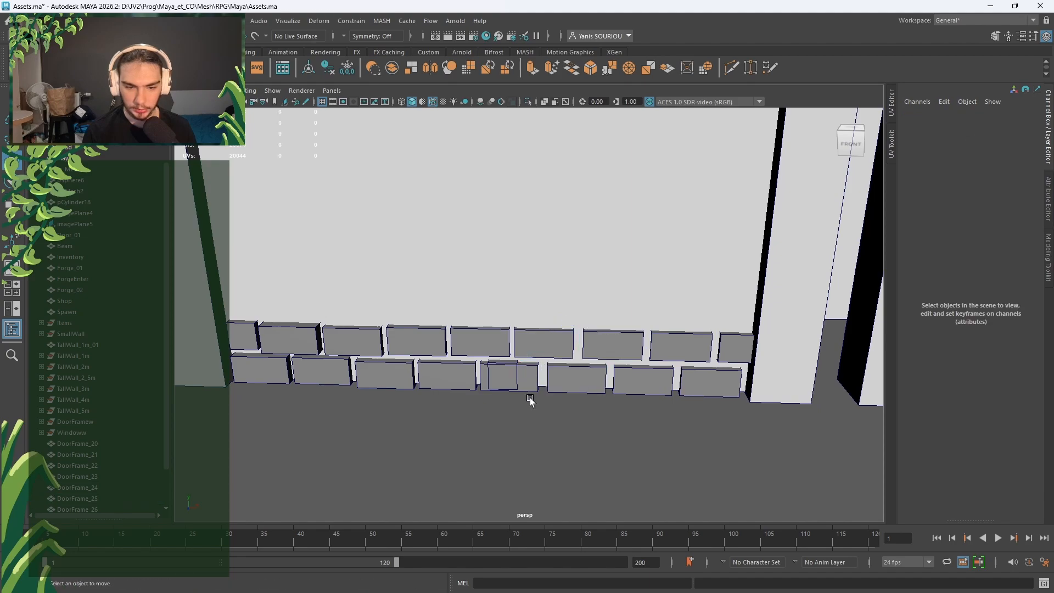
{"action": "left_click", "coordinate": [532, 384]}
{"action": "left_click_drag", "start_coordinate": [520, 356], "coordinate": [522, 357]}
{"action": "left_click", "coordinate": [426, 385]}
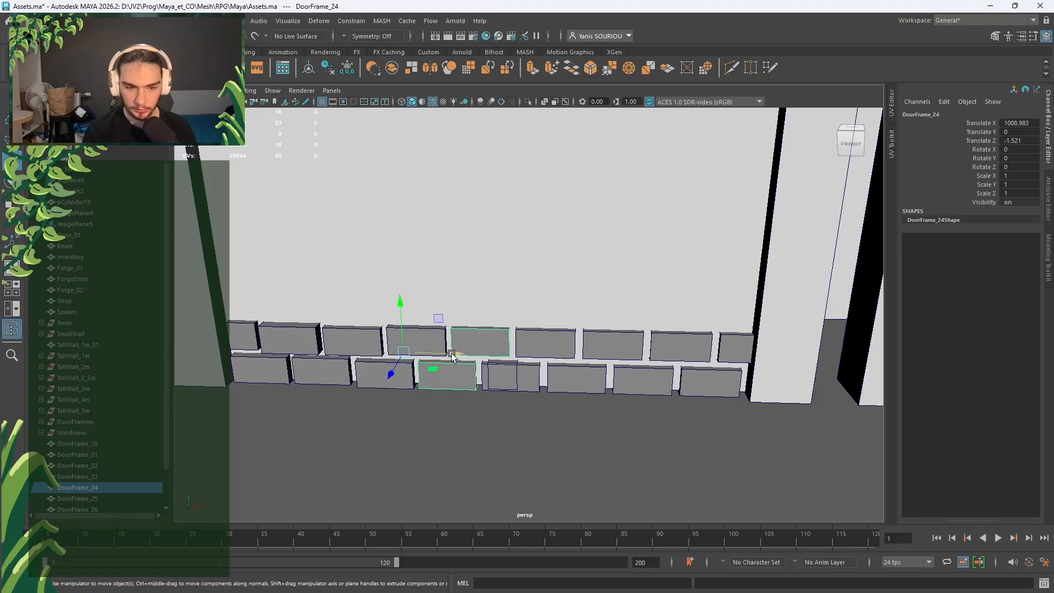
{"action": "left_click", "coordinate": [362, 386]}
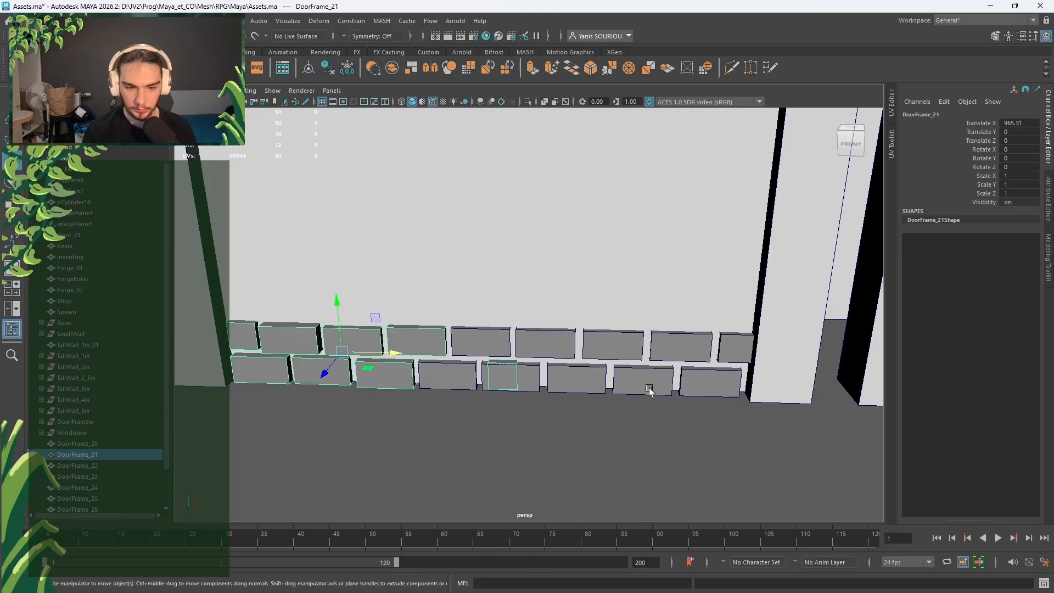
Step: Delete the upper brick of the last pair where it runs into the post
{"action": "left_click", "coordinate": [743, 355]}
{"action": "right_click_drag", "start_coordinate": [738, 280], "coordinate": [806, 264]}
{"action": "left_click", "coordinate": [735, 358]}
{"action": "key", "text": "Delete"}
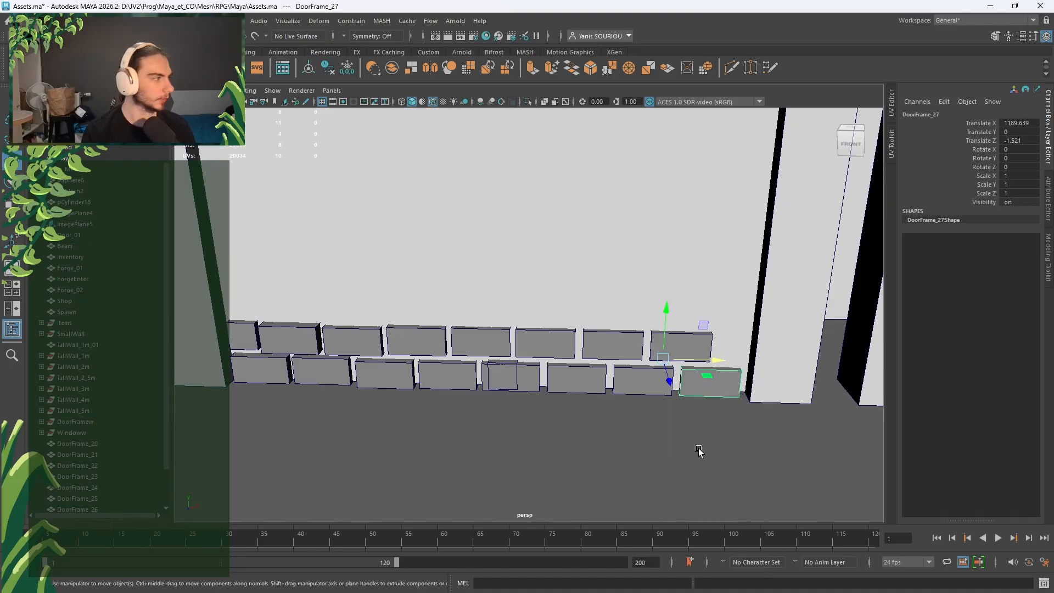
Step: Stagger the copied bricks in depth, setting the last three pieces to about Z 0.155, -2.853 and 1.327
{"action": "left_click", "coordinate": [678, 409]}
{"action": "left_click", "coordinate": [665, 391]}
{"action": "scroll", "coordinate": [661, 412], "scroll_direction": "up", "scroll_amount": 2}
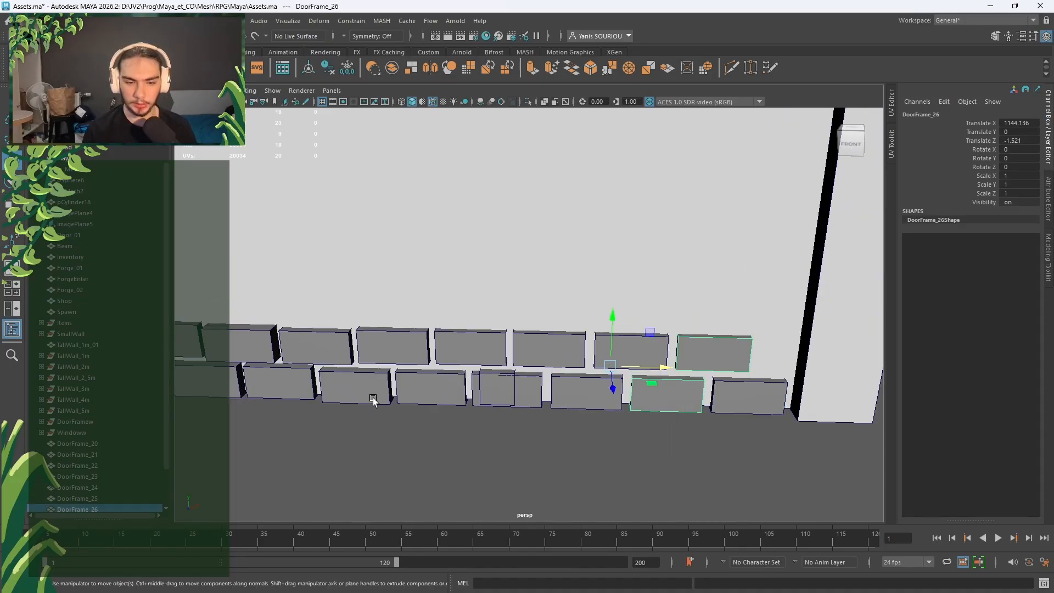
{"action": "left_click", "coordinate": [329, 387]}
{"action": "left_click", "coordinate": [433, 392]}
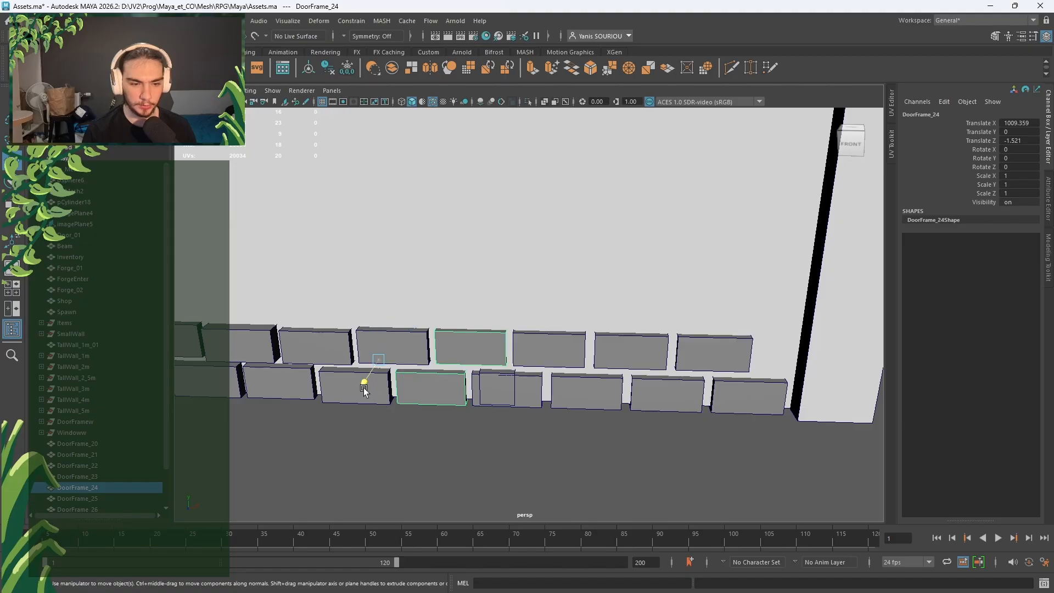
{"action": "left_click_drag", "start_coordinate": [364, 379], "coordinate": [441, 404]}
{"action": "left_click", "coordinate": [536, 398]}
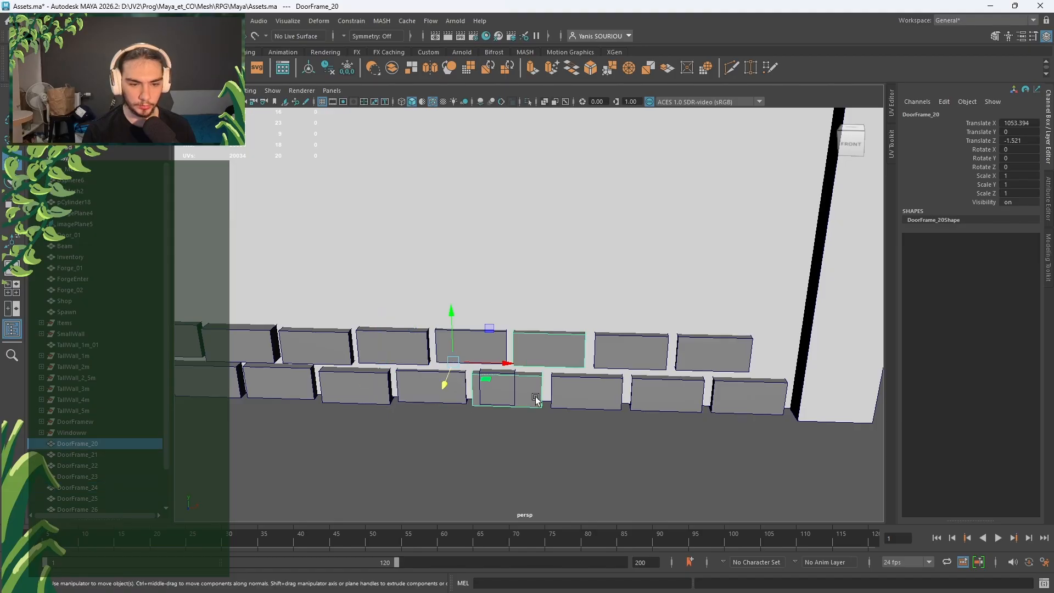
{"action": "left_click", "coordinate": [561, 397]}
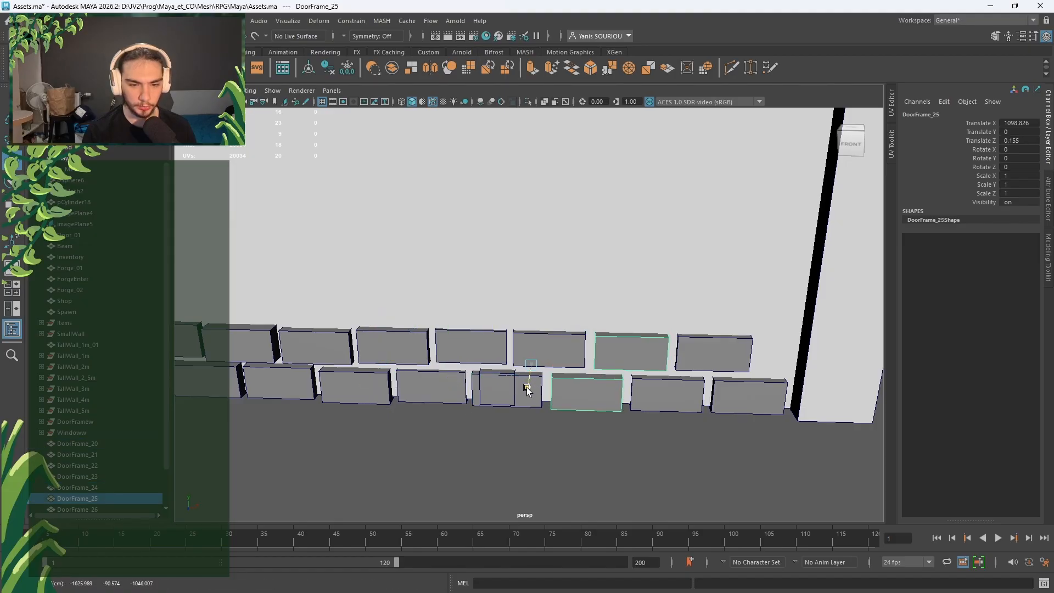
{"action": "left_click", "coordinate": [650, 395]}
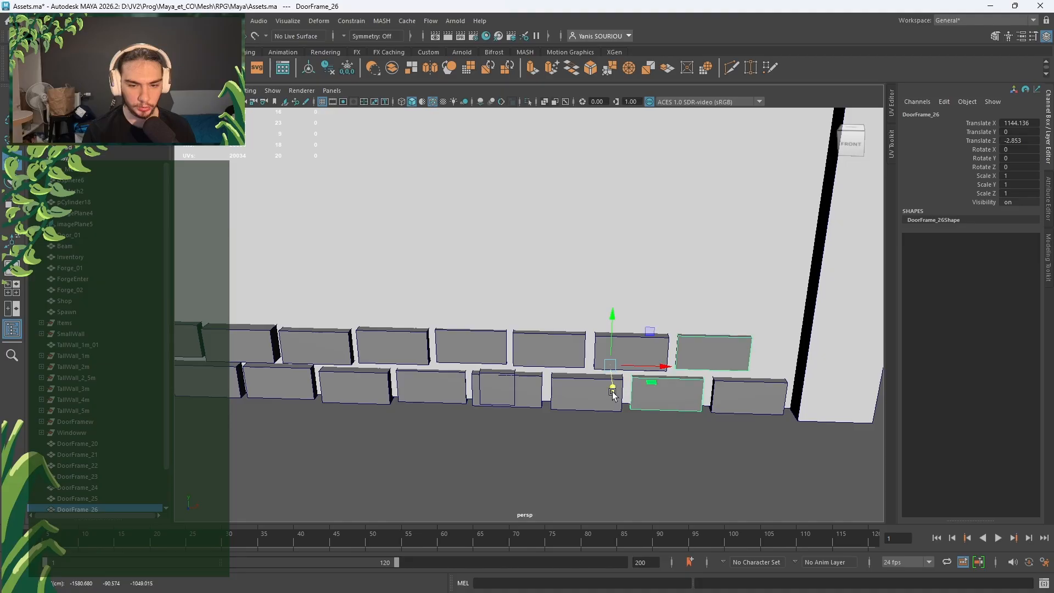
{"action": "left_click", "coordinate": [730, 396]}
{"action": "left_click_drag", "start_coordinate": [699, 395], "coordinate": [701, 397]}
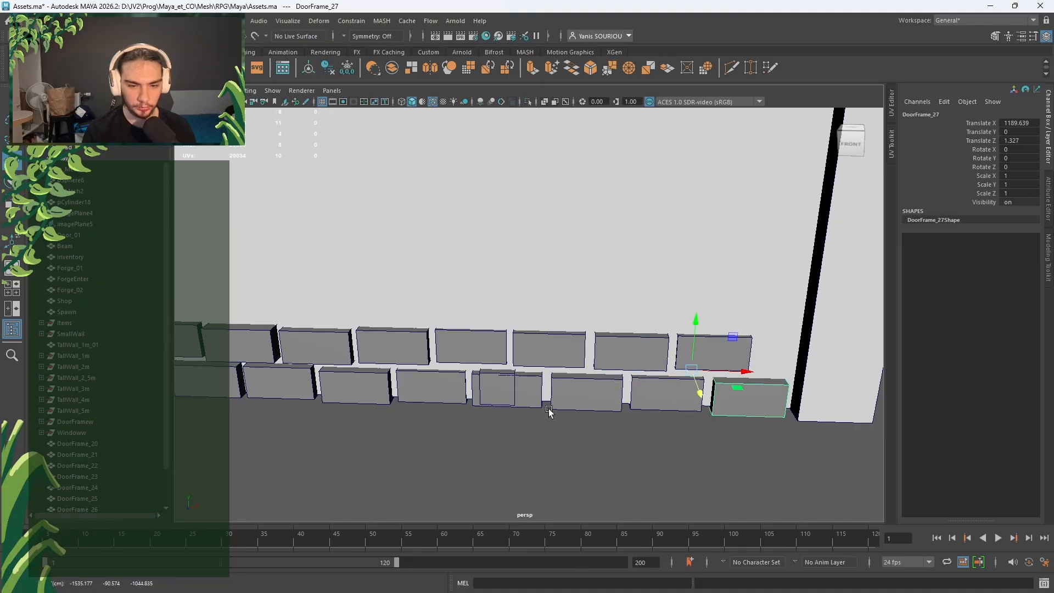
Step: Move the half-width brick out of the lower row and into the gap at the upper row's end beside the post
{"action": "left_click", "coordinate": [494, 380]}
{"action": "right_click_drag", "start_coordinate": [495, 277], "coordinate": [495, 308]}
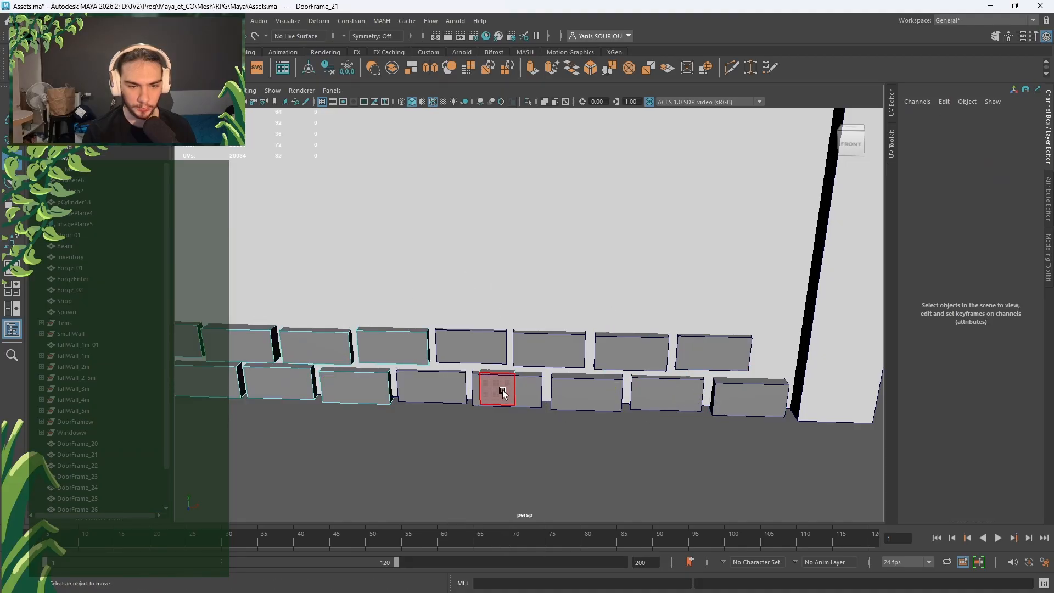
{"action": "left_click", "coordinate": [500, 392]}
{"action": "left_click_drag", "start_coordinate": [500, 392], "coordinate": [806, 417]}
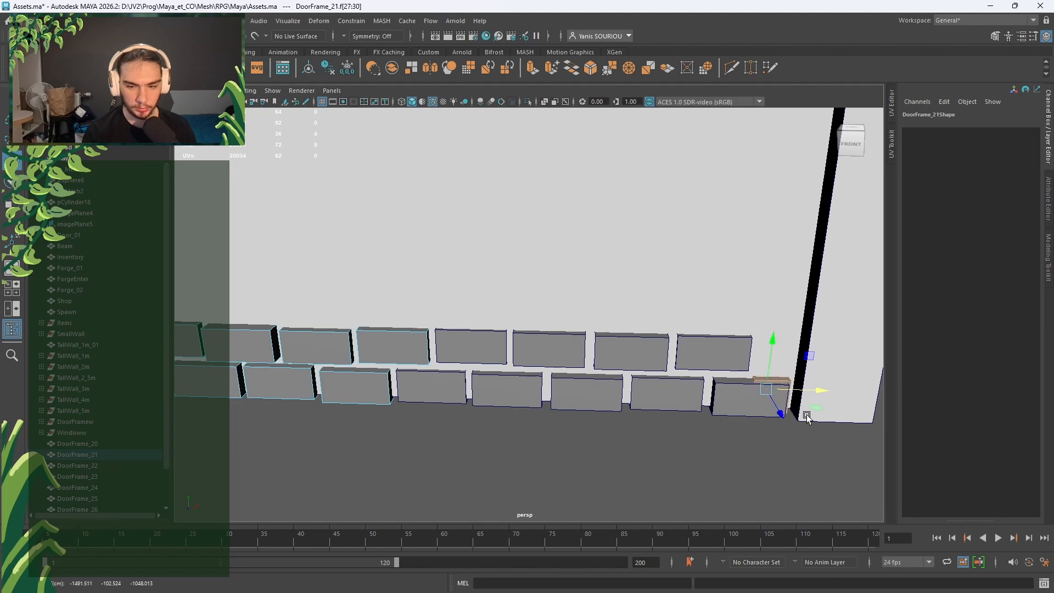
{"action": "left_click_drag", "start_coordinate": [767, 374], "coordinate": [773, 335]}
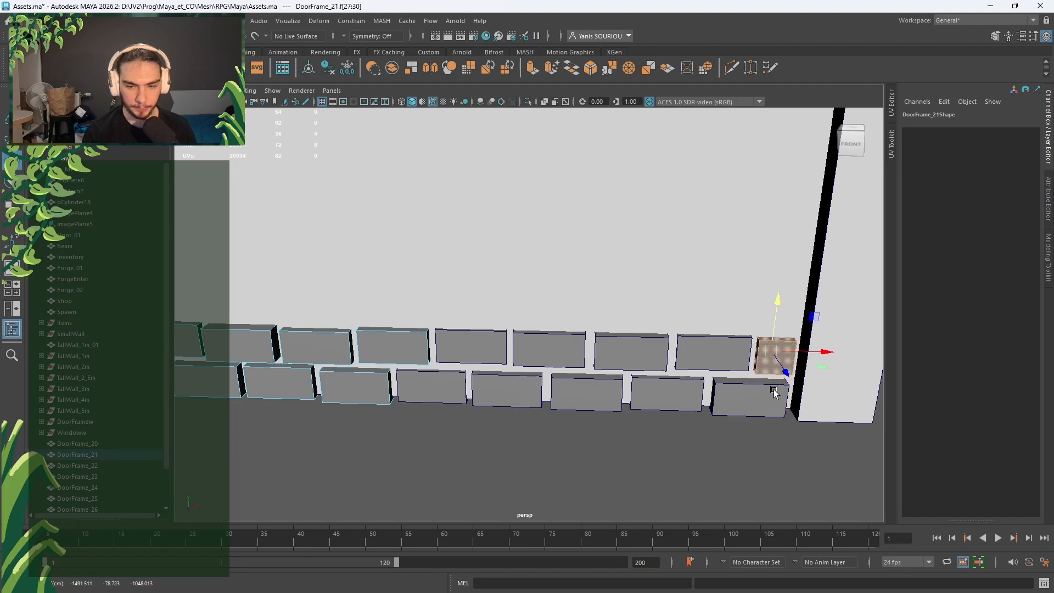
Step: Close the open underside of the half-width brick beside the post by bridging its two bottom side edges
{"action": "left_click_drag", "start_coordinate": [773, 390], "coordinate": [734, 347], "text": "alt"}
{"action": "scroll", "coordinate": [734, 348], "scroll_direction": "up", "scroll_amount": 5}
{"action": "middle_click_drag", "start_coordinate": [734, 348], "coordinate": [527, 275], "text": "alt"}
{"action": "scroll", "coordinate": [564, 242], "scroll_direction": "up", "scroll_amount": 3}
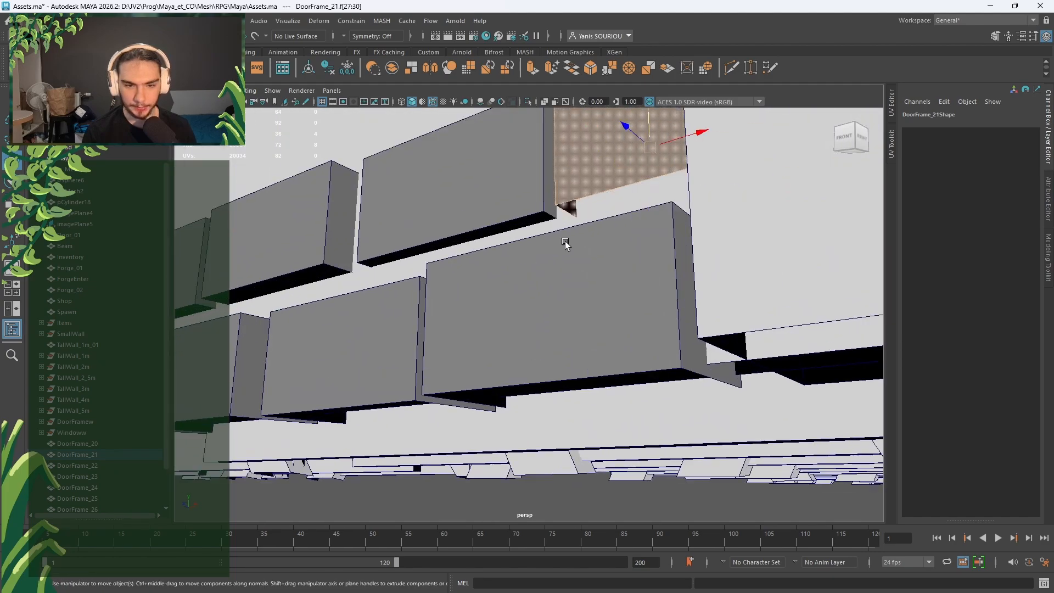
{"action": "right_click_drag", "start_coordinate": [574, 208], "coordinate": [579, 181]}
{"action": "left_click", "coordinate": [569, 212]}
{"action": "left_click_drag", "start_coordinate": [604, 244], "coordinate": [832, 286], "text": "alt"}
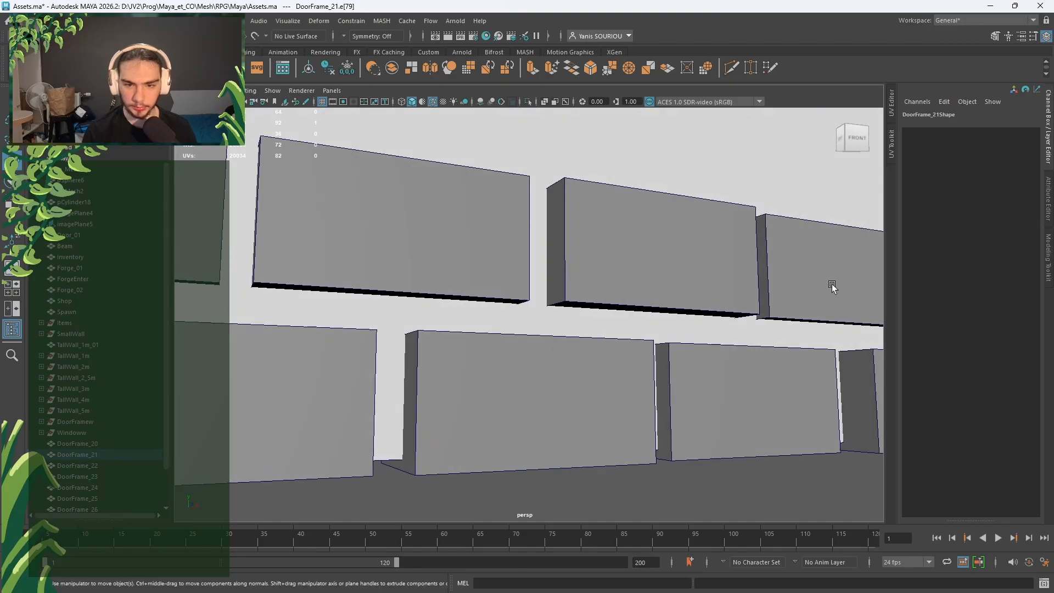
{"action": "middle_click_drag", "start_coordinate": [867, 337], "coordinate": [694, 299], "text": "alt"}
{"action": "key", "text": "f"}
{"action": "scroll", "coordinate": [708, 301], "scroll_direction": "down", "scroll_amount": 6}
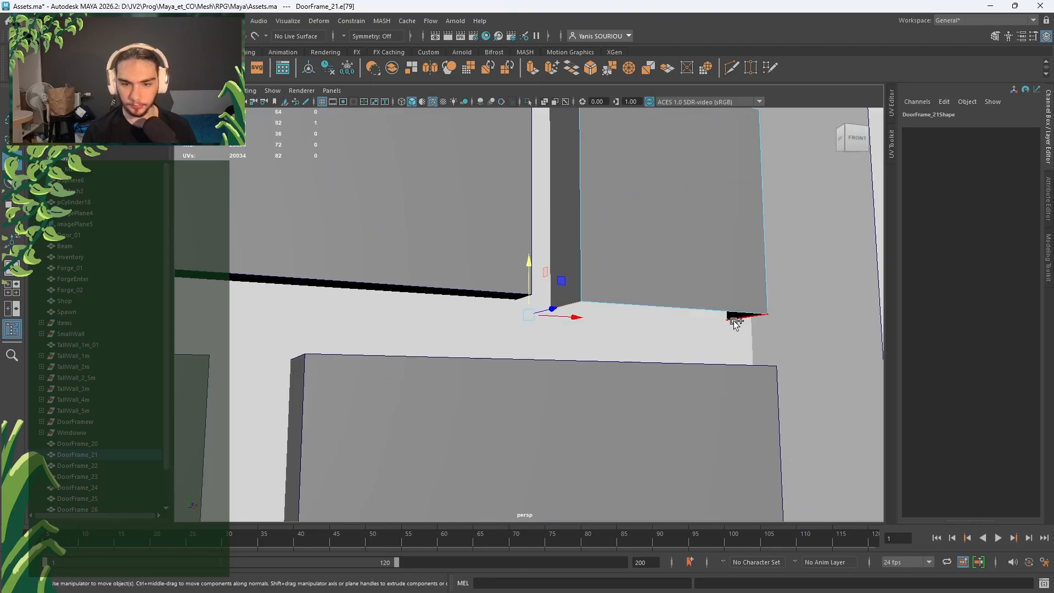
{"action": "left_click", "coordinate": [733, 320], "text": "shift"}
{"action": "right_click_drag", "start_coordinate": [716, 269], "coordinate": [715, 237]}
{"action": "scroll", "coordinate": [716, 235], "scroll_direction": "down", "scroll_amount": 8}
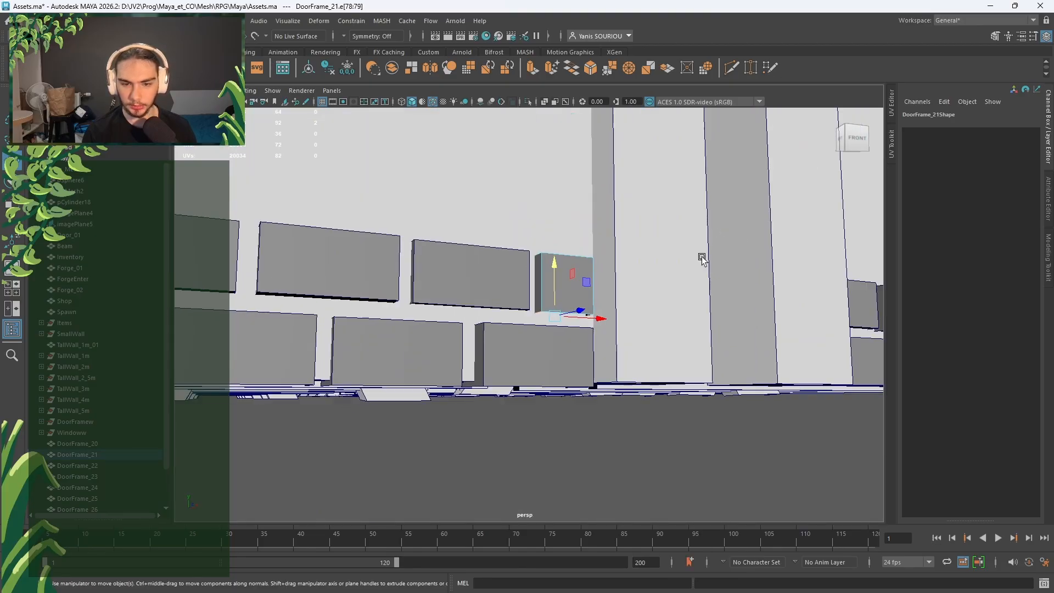
{"action": "left_click_drag", "start_coordinate": [702, 259], "coordinate": [653, 307], "text": "alt"}
{"action": "right_click_drag", "start_coordinate": [589, 262], "coordinate": [581, 397]}
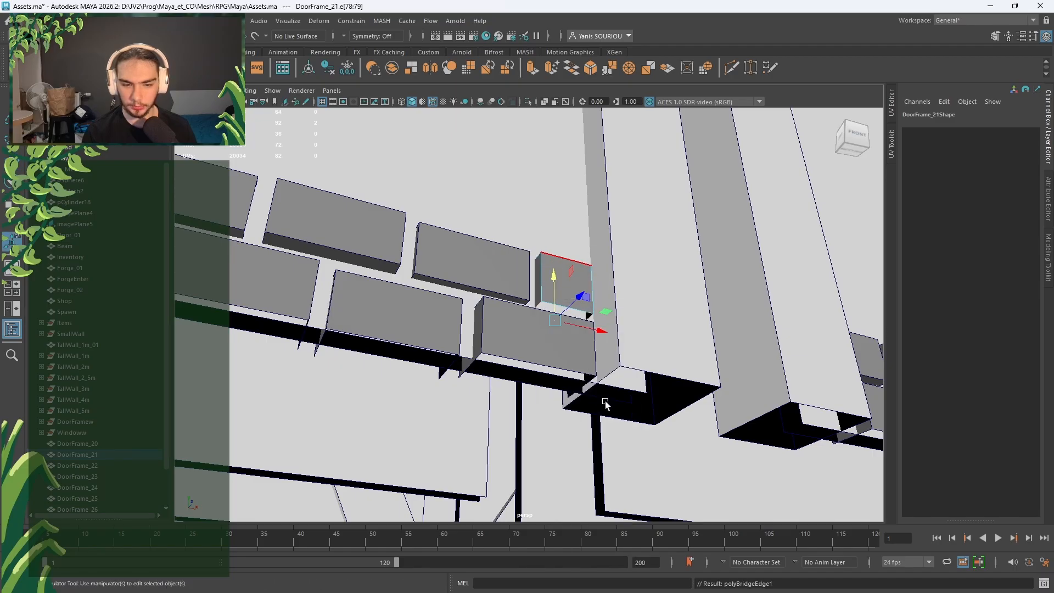
Step: Combine all bricks of the two rows into one object and delete its construction history
{"action": "scroll", "coordinate": [603, 400], "scroll_direction": "down", "scroll_amount": 5}
{"action": "left_click_drag", "start_coordinate": [602, 404], "coordinate": [575, 446], "text": "alt"}
{"action": "scroll", "coordinate": [571, 443], "scroll_direction": "down", "scroll_amount": 5}
{"action": "middle_click_drag", "start_coordinate": [567, 439], "coordinate": [604, 460], "text": "alt"}
{"action": "scroll", "coordinate": [618, 482], "scroll_direction": "up", "scroll_amount": 4}
{"action": "left_click", "coordinate": [499, 406]}
{"action": "right_click_drag", "start_coordinate": [508, 395], "coordinate": [606, 257]}
{"action": "left_click", "coordinate": [507, 385]}
{"action": "left_click", "coordinate": [489, 390], "text": "shift"}
{"action": "left_click", "coordinate": [579, 392], "text": "shift"}
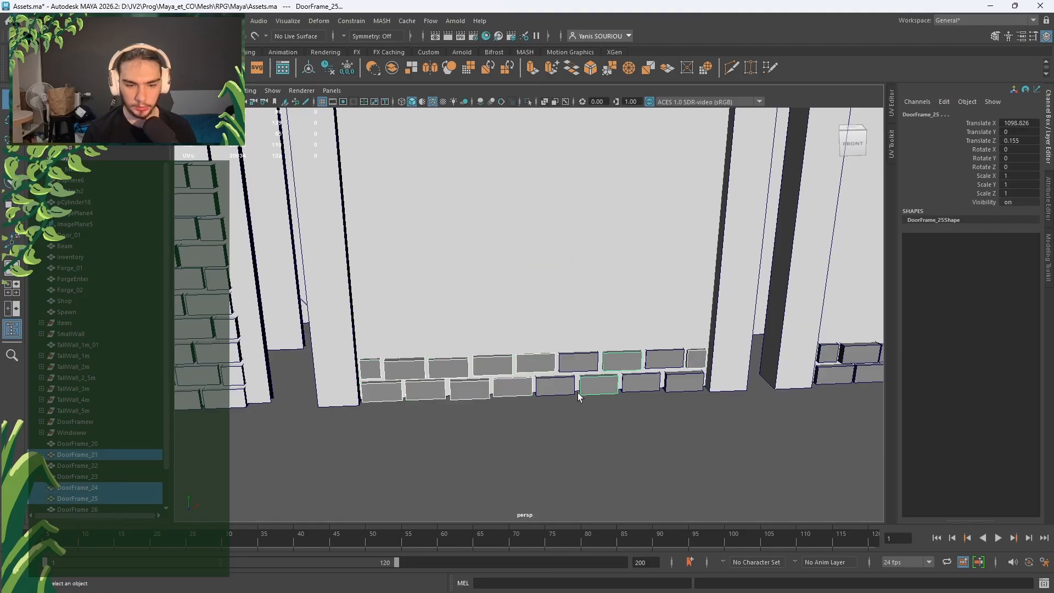
{"action": "left_click", "coordinate": [570, 383], "text": "shift"}
{"action": "left_click", "coordinate": [618, 392], "text": "shift"}
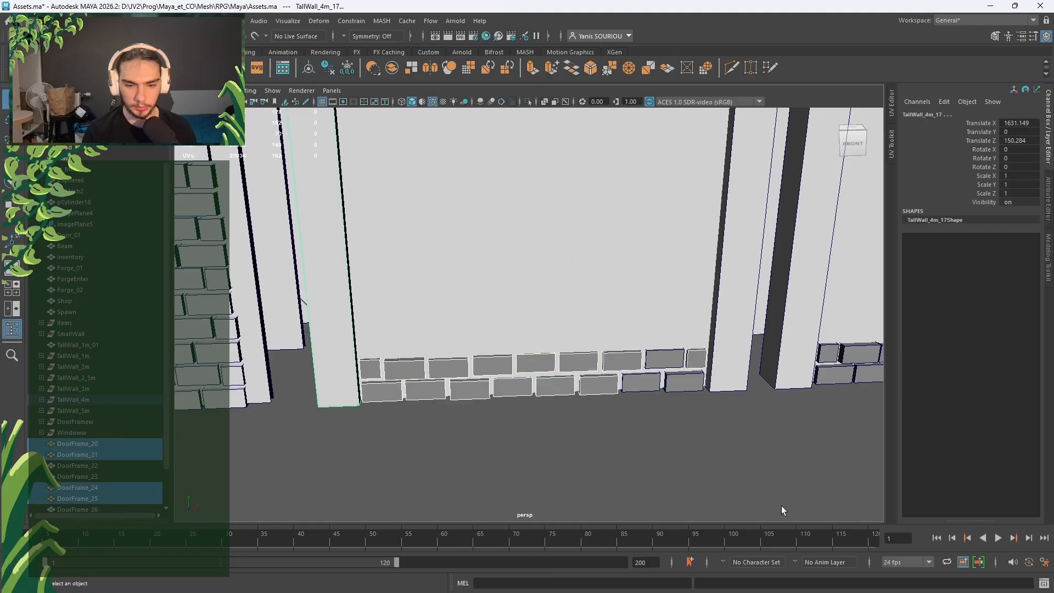
{"action": "left_click", "coordinate": [657, 409], "text": "shift"}
{"action": "left_click", "coordinate": [653, 397], "text": "shift"}
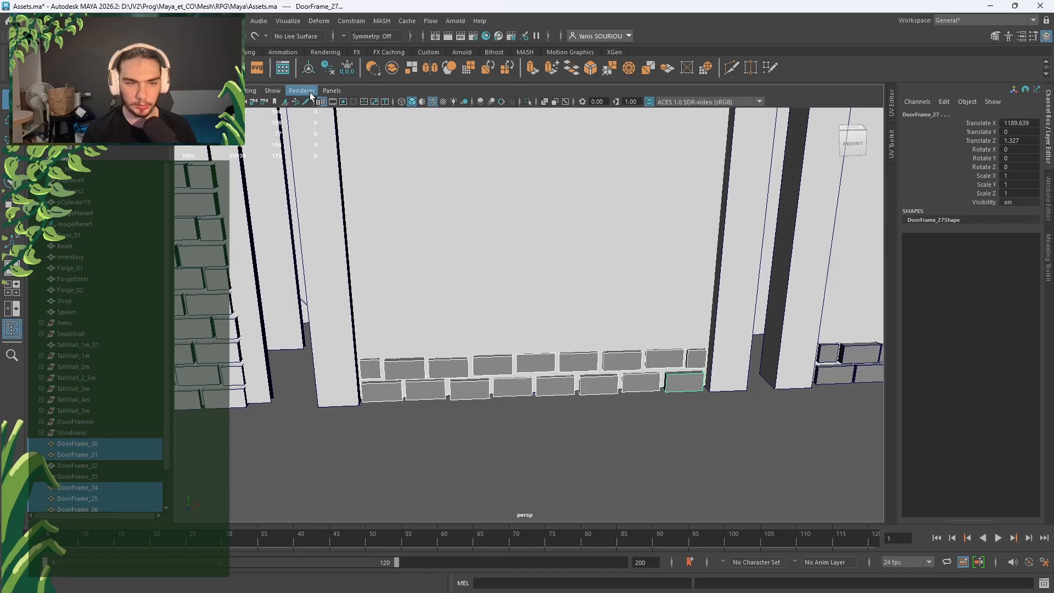
{"action": "left_click", "coordinate": [397, 71]}
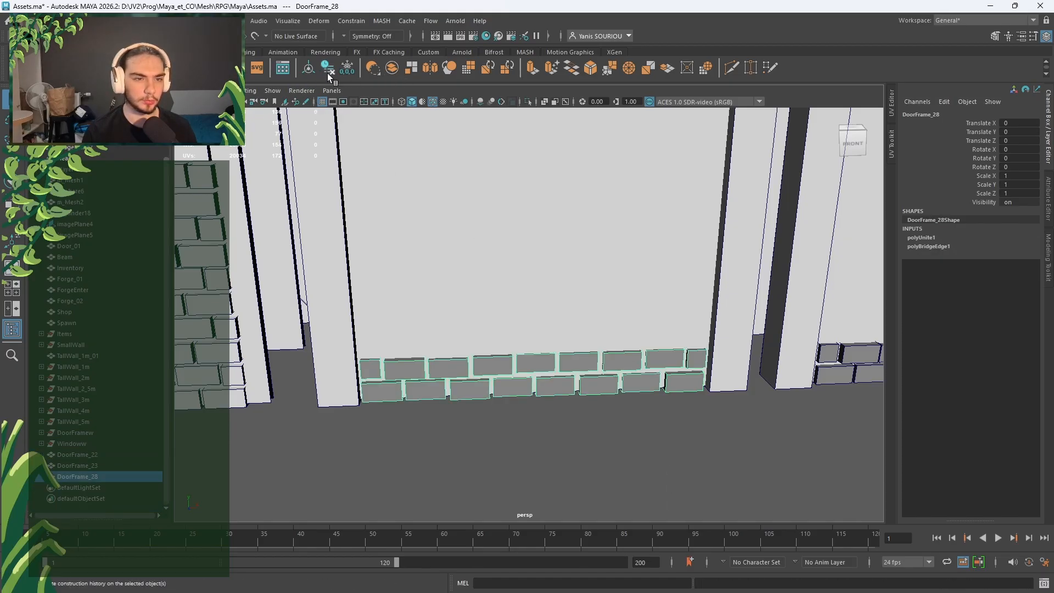
{"action": "left_click", "coordinate": [328, 72]}
Step: Duplicate the combined brick rows and place the copy directly above them at about Y 49.371 and Z 4.002
{"action": "left_click_drag", "start_coordinate": [573, 390], "coordinate": [559, 388], "text": "alt"}
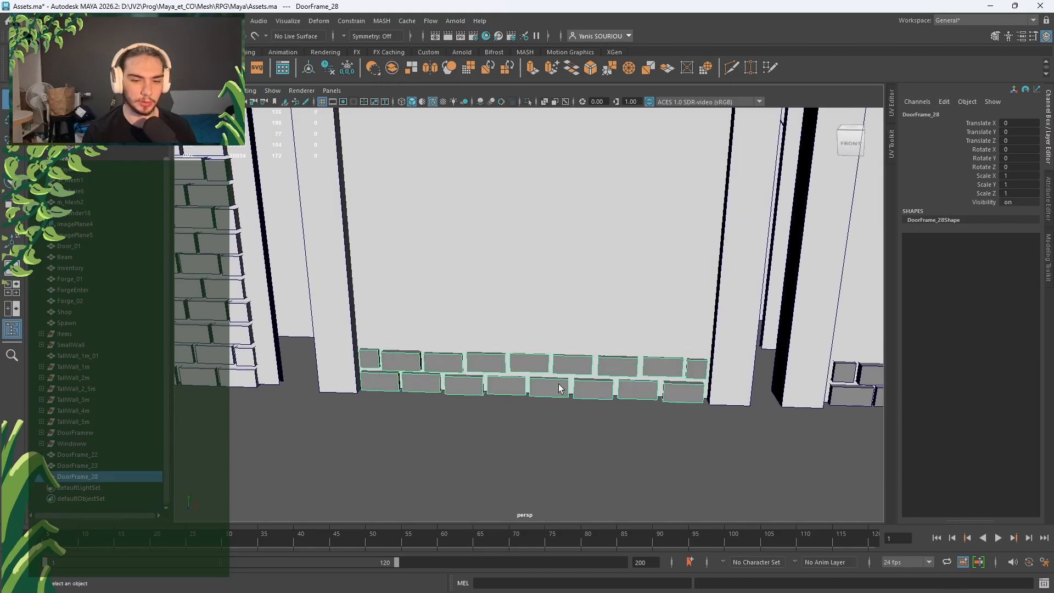
{"action": "key", "text": "ctrl+d"}
{"action": "key", "text": "w"}
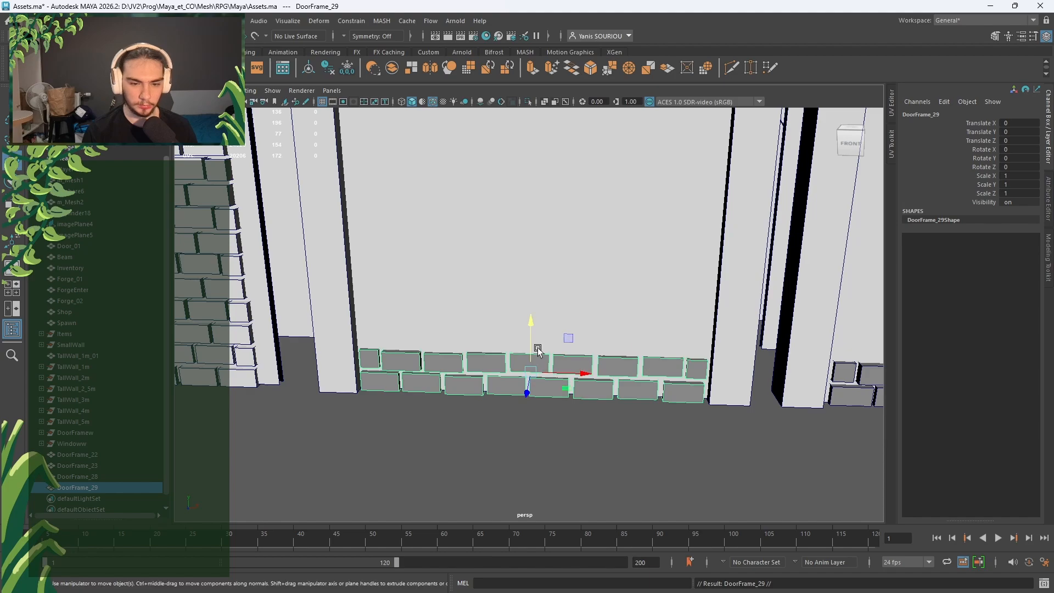
{"action": "left_click_drag", "start_coordinate": [536, 343], "coordinate": [597, 320]}
{"action": "left_click_drag", "start_coordinate": [589, 366], "coordinate": [615, 335], "text": "alt"}
{"action": "scroll", "coordinate": [582, 333], "scroll_direction": "up", "scroll_amount": 6}
{"action": "left_click_drag", "start_coordinate": [631, 275], "coordinate": [632, 278]}
Step: Bridge the bottom side edges of the first brick in the copy's lower row to close its underside
{"action": "right_click_drag", "start_coordinate": [578, 299], "coordinate": [572, 230]}
{"action": "middle_click_drag", "start_coordinate": [432, 221], "coordinate": [464, 273], "text": "alt"}
{"action": "left_click", "coordinate": [386, 267]}
{"action": "left_click_drag", "start_coordinate": [386, 268], "coordinate": [308, 290], "text": "alt"}
{"action": "middle_click_drag", "start_coordinate": [384, 286], "coordinate": [637, 278], "text": "alt"}
{"action": "scroll", "coordinate": [604, 278], "scroll_direction": "up", "scroll_amount": 3}
{"action": "left_click_drag", "start_coordinate": [583, 277], "coordinate": [482, 269], "text": "alt"}
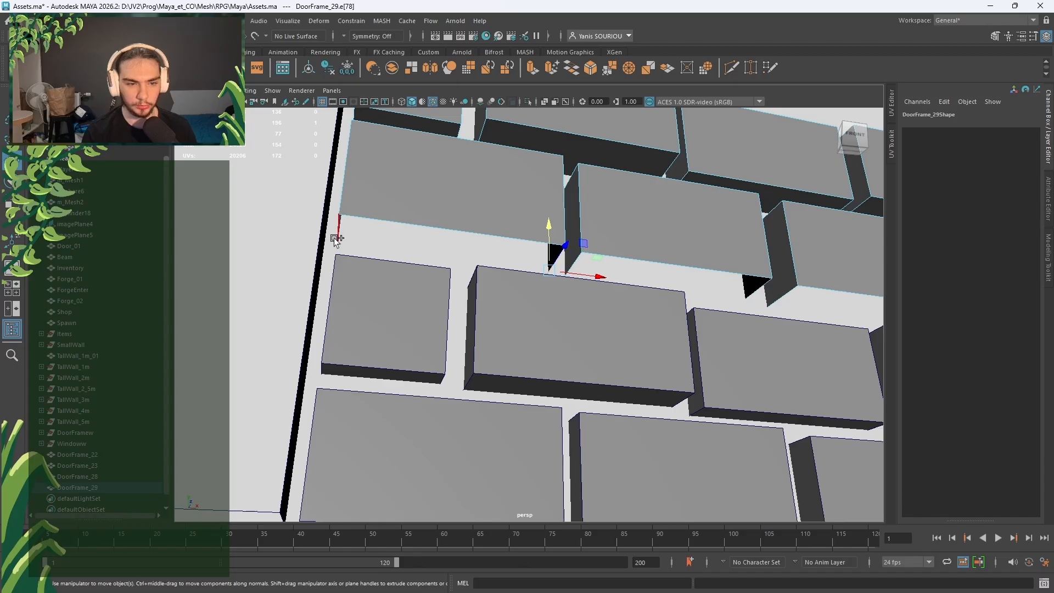
{"action": "left_click", "coordinate": [334, 238], "text": "shift"}
{"action": "middle_click_drag", "start_coordinate": [690, 310], "coordinate": [494, 289], "text": "alt"}
{"action": "right_click_drag", "start_coordinate": [546, 204], "coordinate": [540, 365], "text": "shift"}
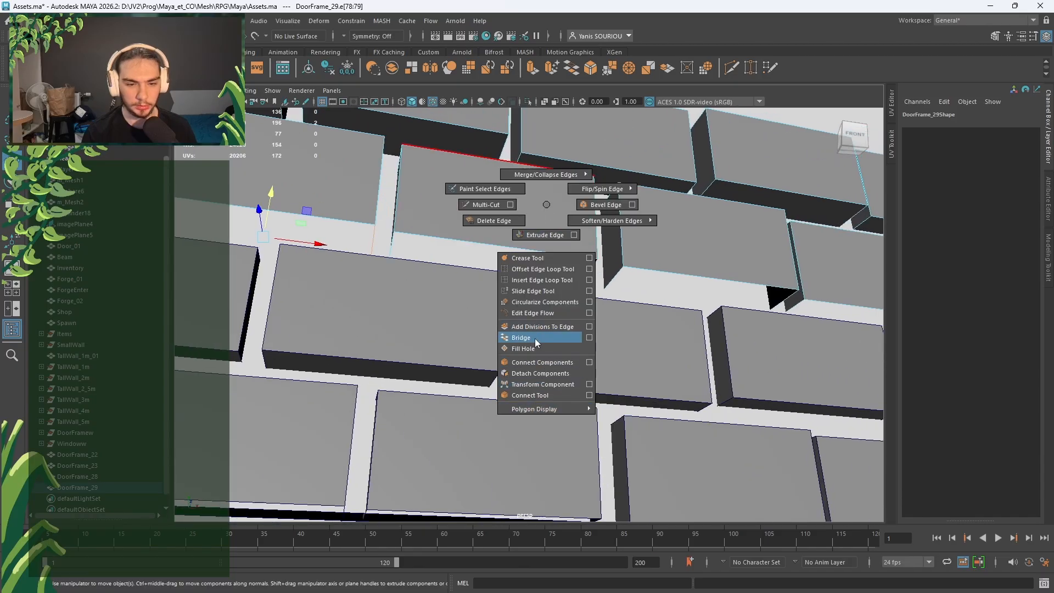
{"action": "left_click", "coordinate": [534, 338]}
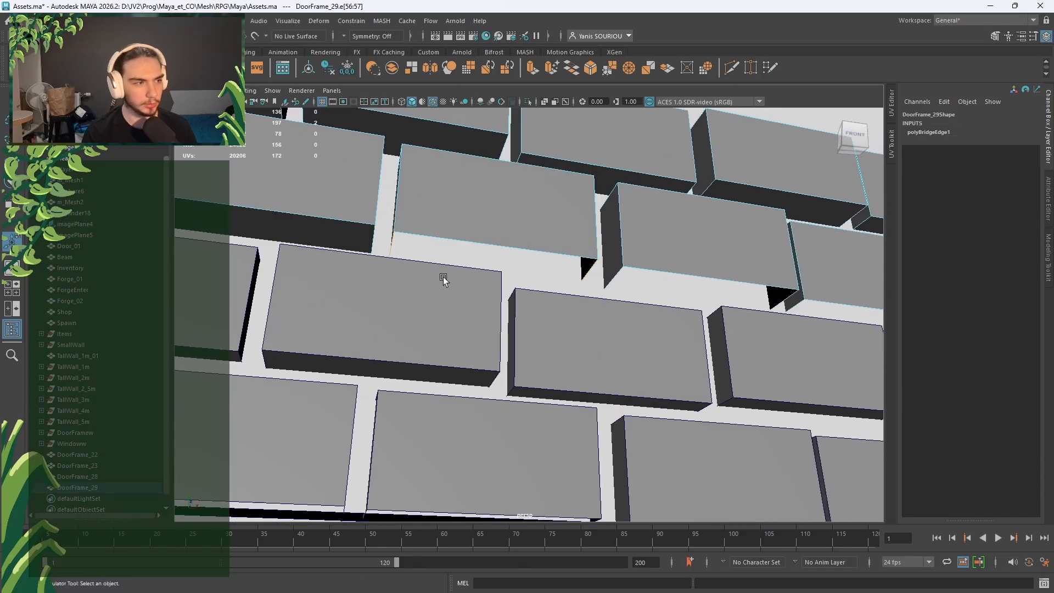
Step: Close the undersides of the second, third and fourth bricks in the copy's lower row with Bridge
{"action": "right_click_drag", "start_coordinate": [506, 215], "coordinate": [488, 348], "text": "shift"}
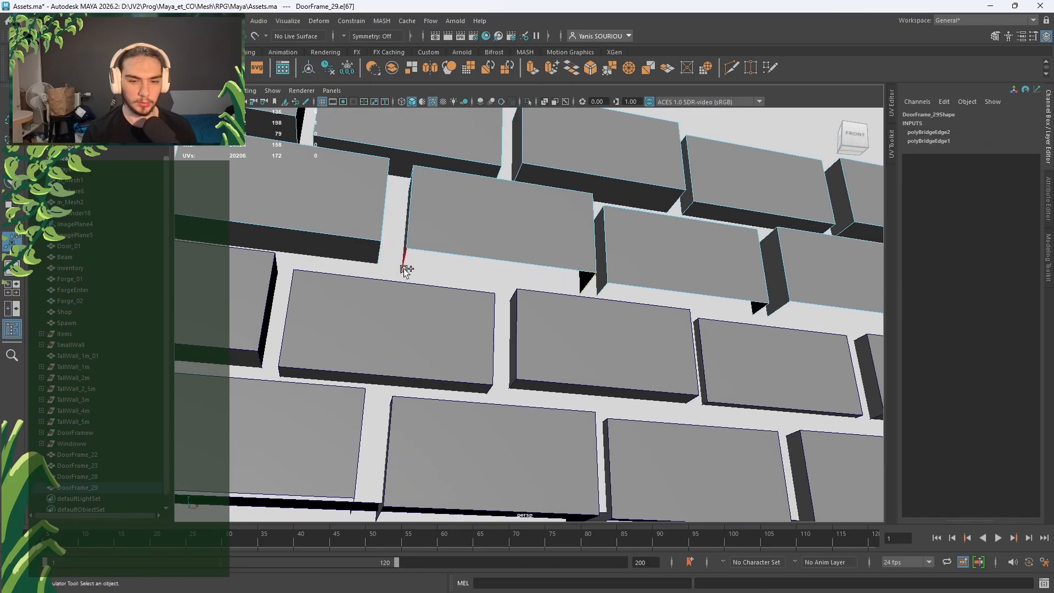
{"action": "right_click_drag", "start_coordinate": [461, 219], "coordinate": [461, 354], "text": "shift"}
{"action": "middle_click_drag", "start_coordinate": [611, 287], "coordinate": [396, 270], "text": "alt"}
{"action": "left_click", "coordinate": [554, 297]}
{"action": "left_click", "coordinate": [393, 276], "text": "shift"}
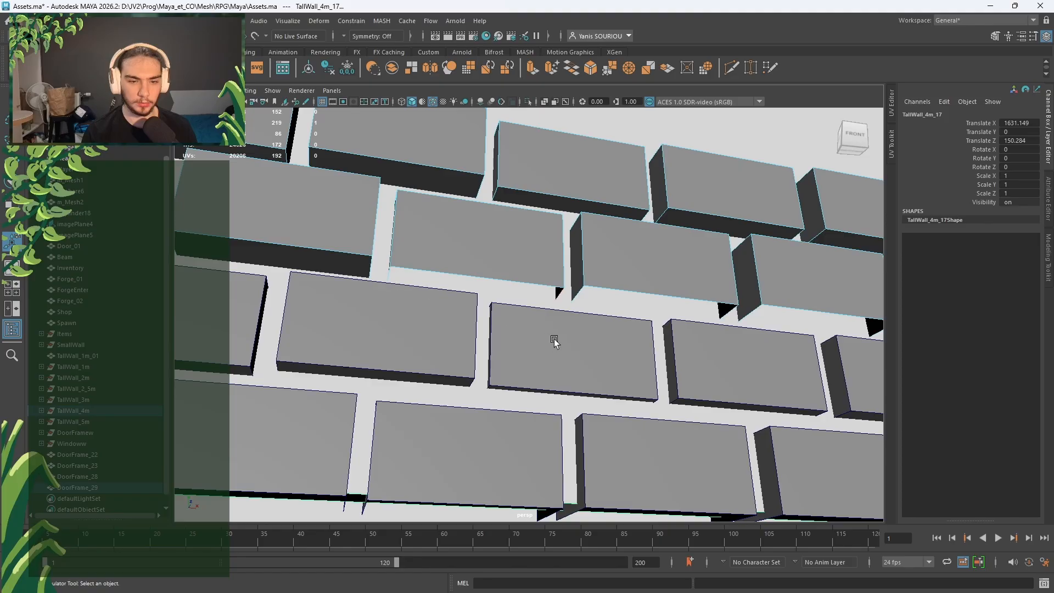
{"action": "left_click_drag", "start_coordinate": [554, 340], "coordinate": [572, 340], "text": "alt"}
{"action": "key", "text": "ctrl+z"}
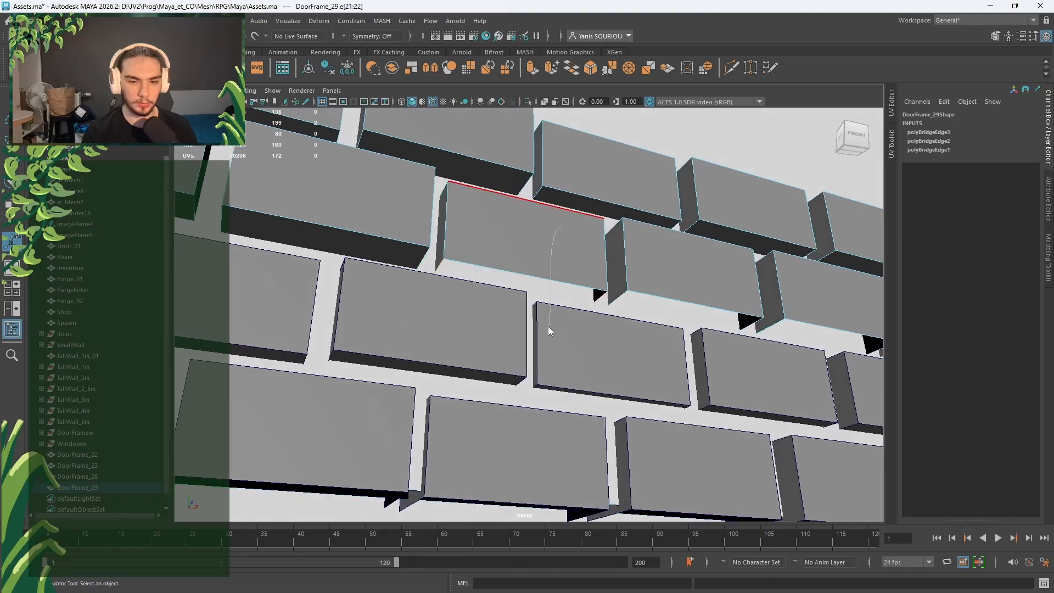
{"action": "right_click_drag", "start_coordinate": [551, 337], "coordinate": [538, 360], "text": "shift"}
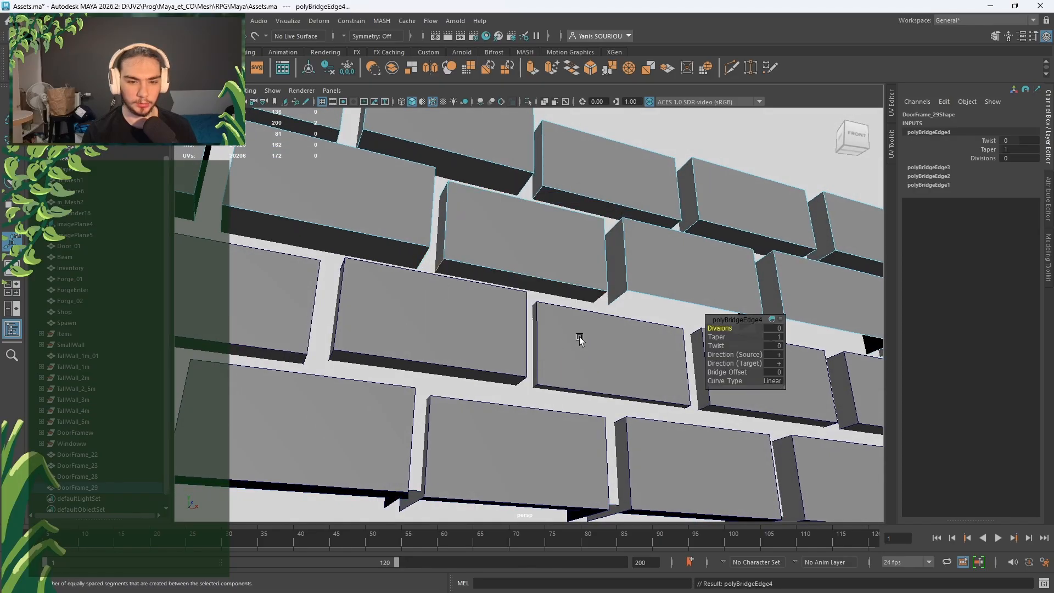
Step: Bridge the undersides of the remaining four bricks up to the far post and return to object selection
{"action": "middle_click_drag", "start_coordinate": [697, 328], "coordinate": [504, 296], "text": "alt"}
{"action": "left_click", "coordinate": [560, 304]}
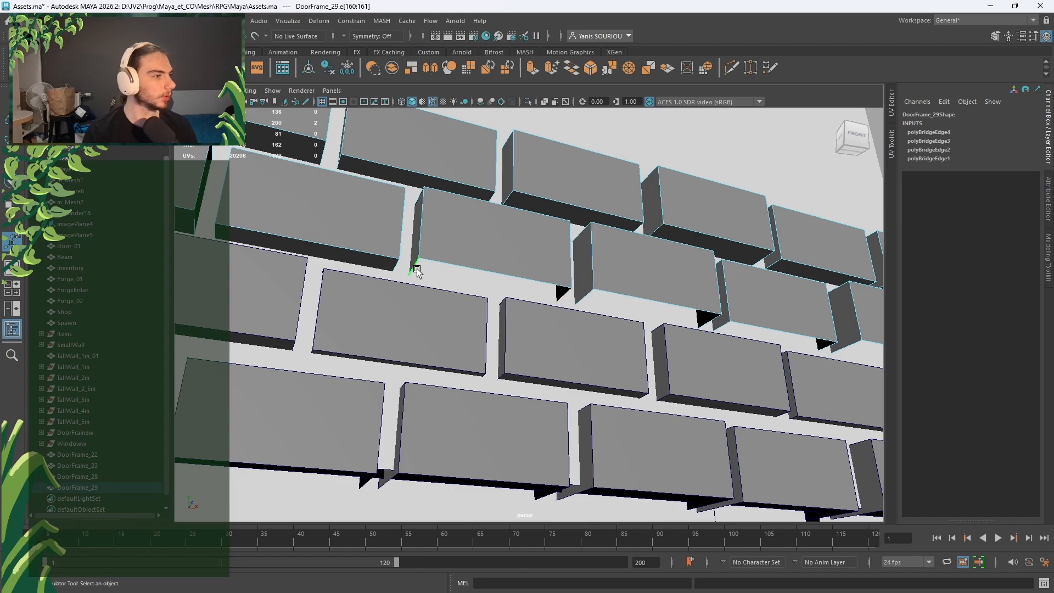
{"action": "right_click_drag", "start_coordinate": [528, 250], "coordinate": [530, 261], "text": "shift"}
{"action": "right_click_drag", "start_coordinate": [523, 377], "coordinate": [523, 382], "text": "shift"}
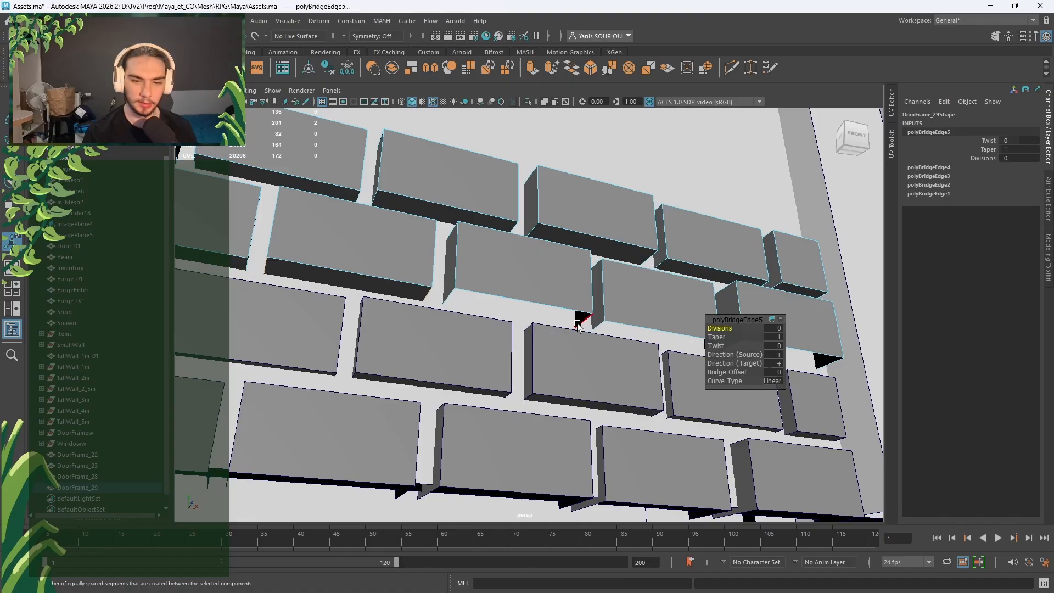
{"action": "left_click", "coordinate": [449, 308]}
{"action": "right_click_drag", "start_coordinate": [477, 277], "coordinate": [501, 413], "text": "shift"}
{"action": "left_click", "coordinate": [461, 307]}
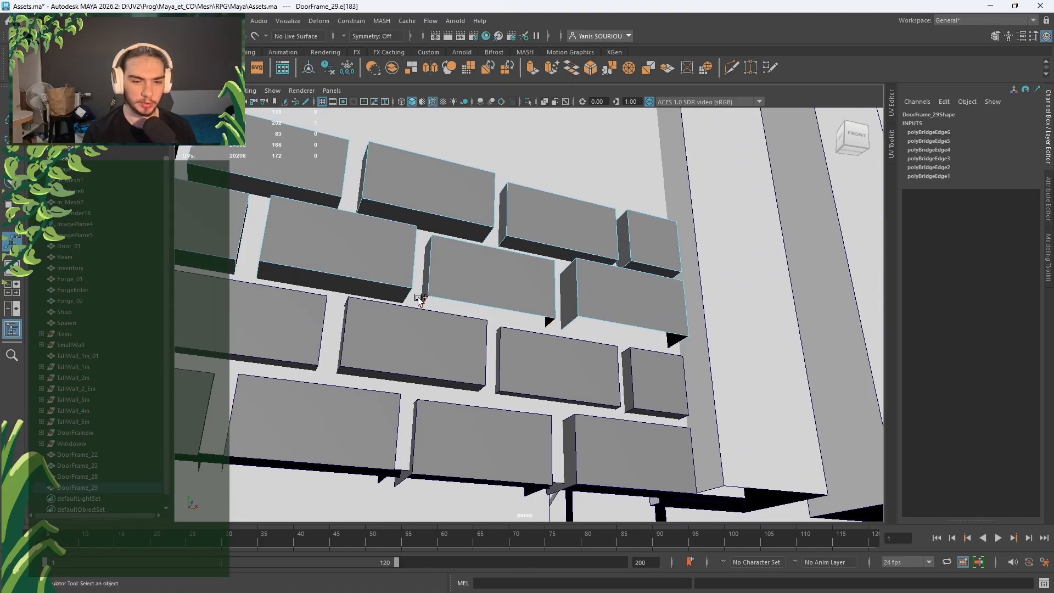
{"action": "right_click_drag", "start_coordinate": [478, 265], "coordinate": [482, 393], "text": "shift"}
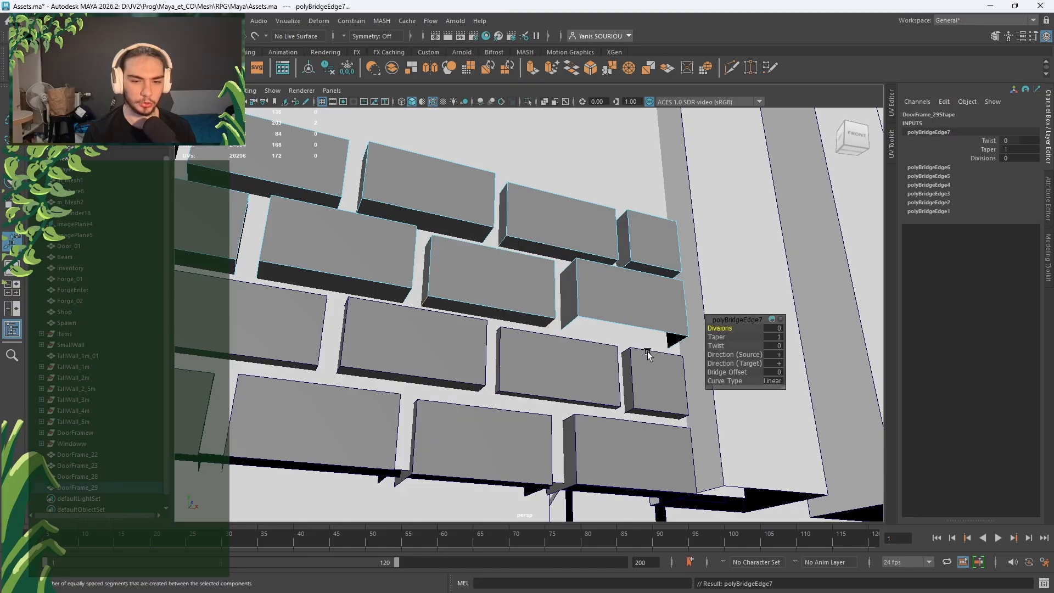
{"action": "left_click", "coordinate": [677, 347]}
{"action": "right_click_drag", "start_coordinate": [601, 289], "coordinate": [626, 408], "text": "shift"}
{"action": "left_click_drag", "start_coordinate": [626, 409], "coordinate": [496, 362], "text": "alt"}
{"action": "scroll", "coordinate": [550, 366], "scroll_direction": "down", "scroll_amount": 3}
{"action": "right_click_drag", "start_coordinate": [493, 260], "coordinate": [528, 237]}
{"action": "scroll", "coordinate": [528, 237], "scroll_direction": "down", "scroll_amount": 2}
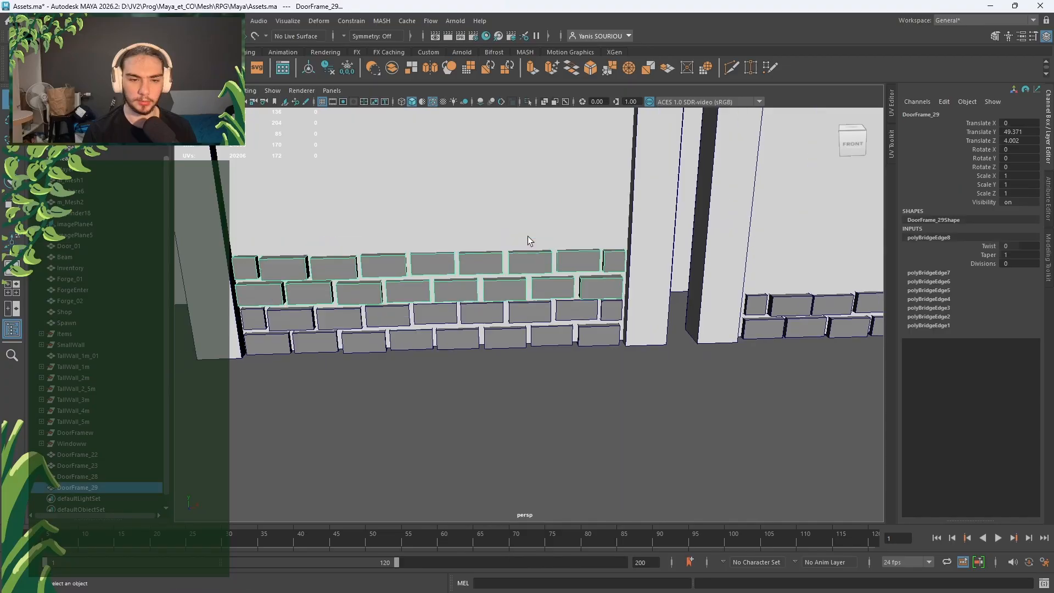
Step: Duplicate the closed brick rows upward twice, raising the topmost copy to about Y 150.257 and Z -0.396
{"action": "middle_click_drag", "start_coordinate": [528, 237], "coordinate": [593, 281], "text": "alt"}
{"action": "key", "text": "w"}
{"action": "middle_click_drag", "start_coordinate": [491, 297], "coordinate": [523, 373], "text": "alt"}
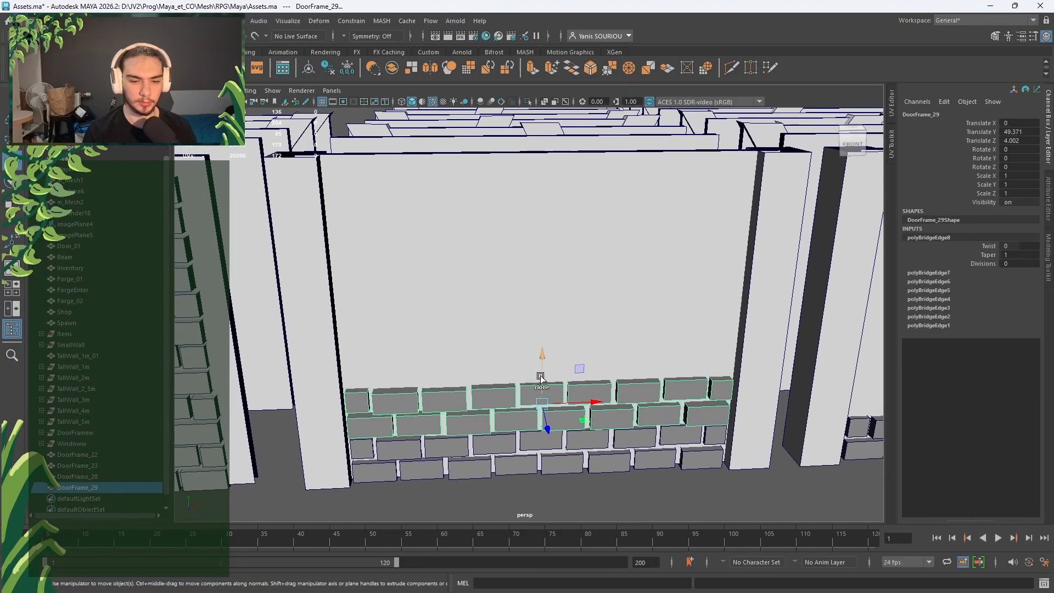
{"action": "mouse_move", "coordinate": [540, 376]}
{"action": "left_mouse_down", "text": "shift"}
{"action": "mouse_move", "coordinate": [546, 329]}
{"action": "mouse_move", "coordinate": [635, 365]}
{"action": "left_mouse_up", "text": "shift"}
{"action": "mouse_move", "coordinate": [603, 330]}
{"action": "left_mouse_down", "text": "shift"}
{"action": "mouse_move", "coordinate": [607, 286]}
{"action": "mouse_move", "coordinate": [619, 280]}
{"action": "left_mouse_up", "text": "shift"}
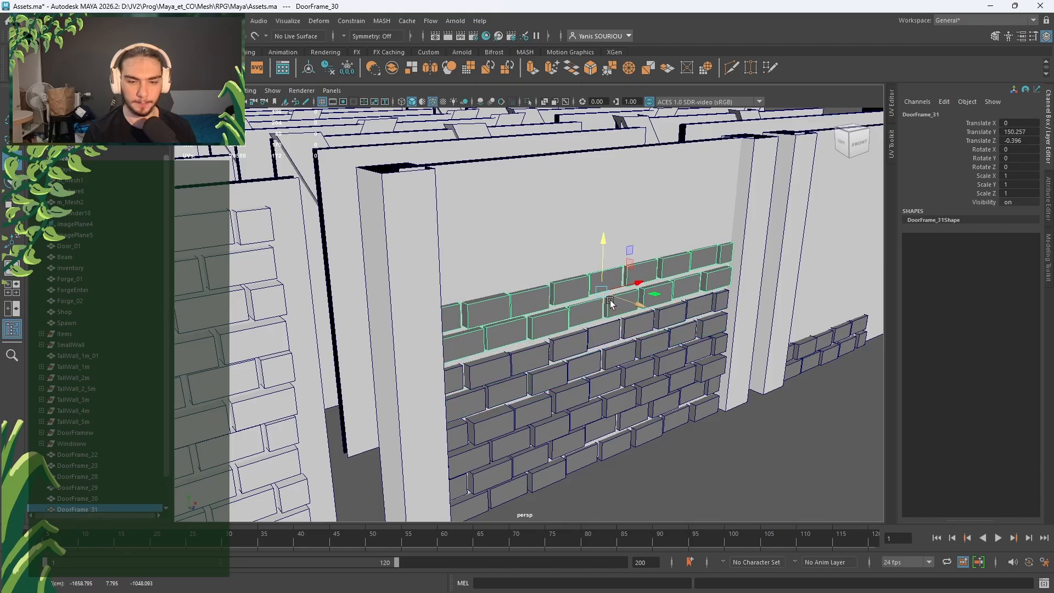
Step: Adjust the topmost brick copy to about X -1.557 and Y 146.706 to even out the joint below it
{"action": "mouse_move", "coordinate": [586, 365]}
{"action": "left_mouse_down", "text": "alt"}
{"action": "mouse_move", "coordinate": [562, 354]}
{"action": "mouse_move", "coordinate": [525, 379]}
{"action": "mouse_move", "coordinate": [582, 368]}
{"action": "left_mouse_up", "text": "alt"}
{"action": "left_click", "coordinate": [494, 377]}
{"action": "left_click", "coordinate": [570, 269]}
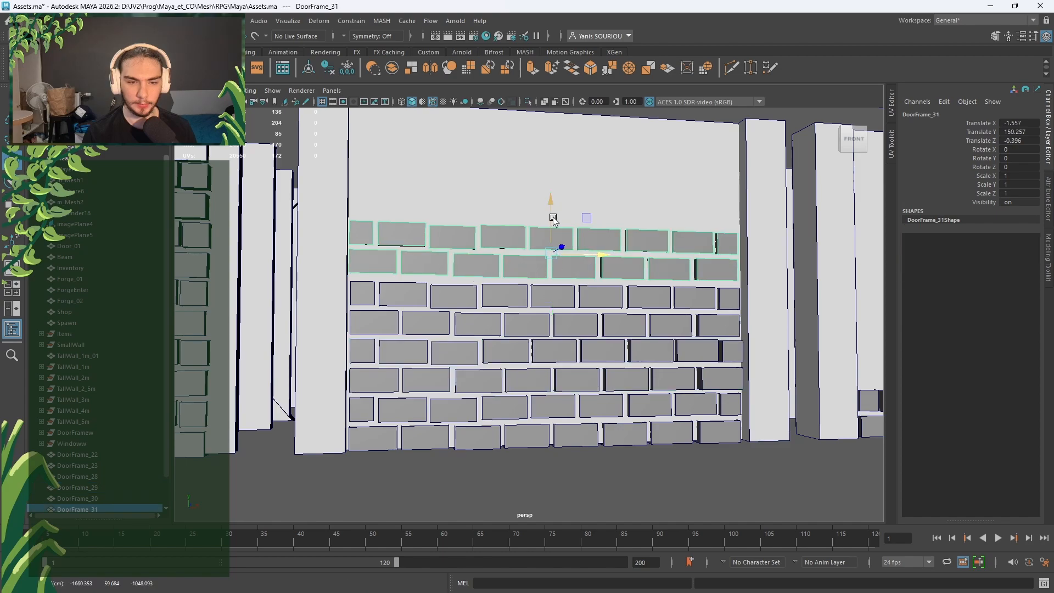
{"action": "left_click_drag", "start_coordinate": [553, 220], "coordinate": [556, 222]}
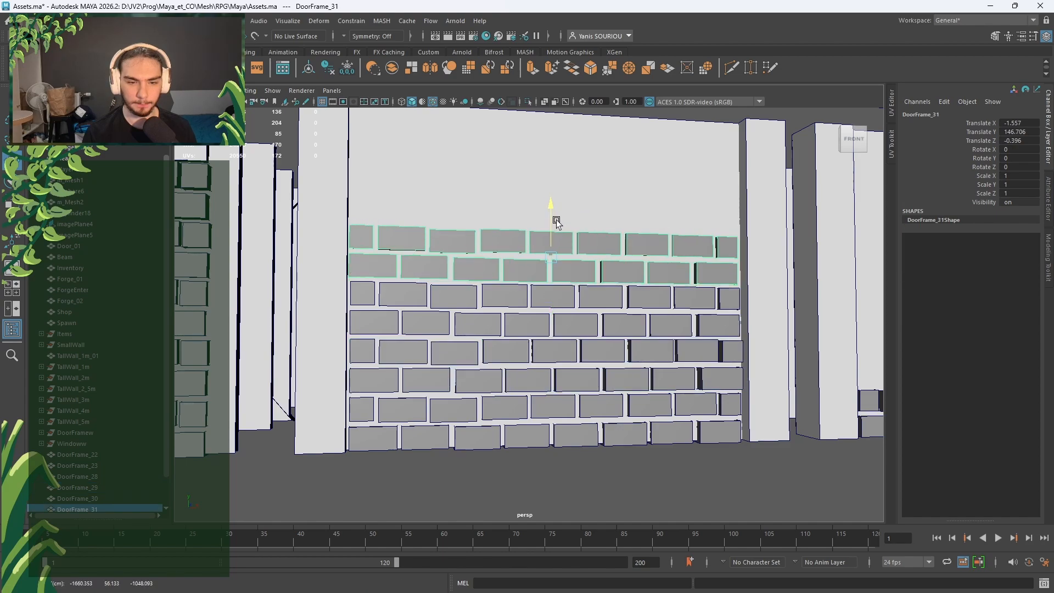
Step: Duplicate the top brick rows upward and place the copy at about X 1.793, Y 195.674 and Z 1.008
{"action": "left_click_drag", "start_coordinate": [521, 257], "coordinate": [511, 290], "text": "alt"}
{"action": "mouse_move", "coordinate": [549, 259]}
{"action": "left_mouse_down", "text": "shift"}
{"action": "mouse_move", "coordinate": [560, 203]}
{"action": "mouse_move", "coordinate": [598, 250]}
{"action": "mouse_move", "coordinate": [670, 289]}
{"action": "mouse_move", "coordinate": [604, 271]}
{"action": "mouse_move", "coordinate": [565, 274]}
{"action": "mouse_move", "coordinate": [541, 293]}
{"action": "mouse_move", "coordinate": [586, 295]}
{"action": "mouse_move", "coordinate": [578, 309]}
{"action": "mouse_move", "coordinate": [570, 285]}
{"action": "left_mouse_up", "text": "shift"}
{"action": "left_click_drag", "start_coordinate": [536, 211], "coordinate": [535, 214]}
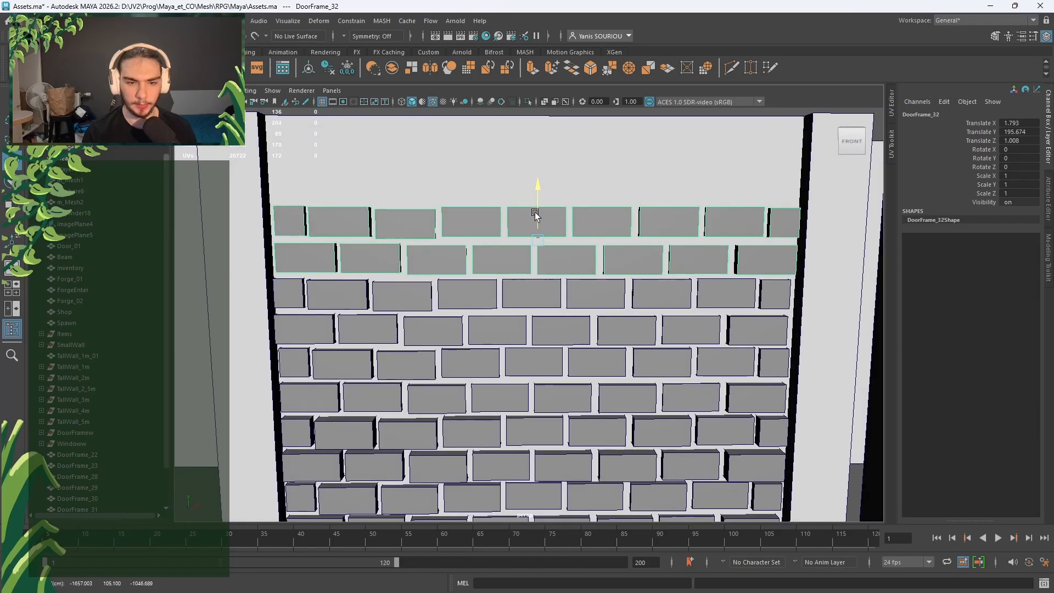
Step: Add a final pair of brick rows at the wall's top edge, at about X 0.581, Y 244.784 and Z 1.523
{"action": "middle_click_drag", "start_coordinate": [544, 233], "coordinate": [543, 278], "text": "alt"}
{"action": "mouse_move", "coordinate": [538, 264]}
{"action": "left_mouse_down", "text": "shift"}
{"action": "mouse_move", "coordinate": [543, 174]}
{"action": "mouse_move", "coordinate": [540, 195]}
{"action": "mouse_move", "coordinate": [601, 218]}
{"action": "mouse_move", "coordinate": [611, 207]}
{"action": "mouse_move", "coordinate": [619, 270]}
{"action": "mouse_move", "coordinate": [660, 278]}
{"action": "left_mouse_up", "text": "shift"}
{"action": "left_click_drag", "start_coordinate": [664, 212], "coordinate": [667, 212]}
{"action": "scroll", "coordinate": [668, 224], "scroll_direction": "down", "scroll_amount": 4}
{"action": "left_click_drag", "start_coordinate": [668, 277], "coordinate": [690, 286], "text": "alt"}
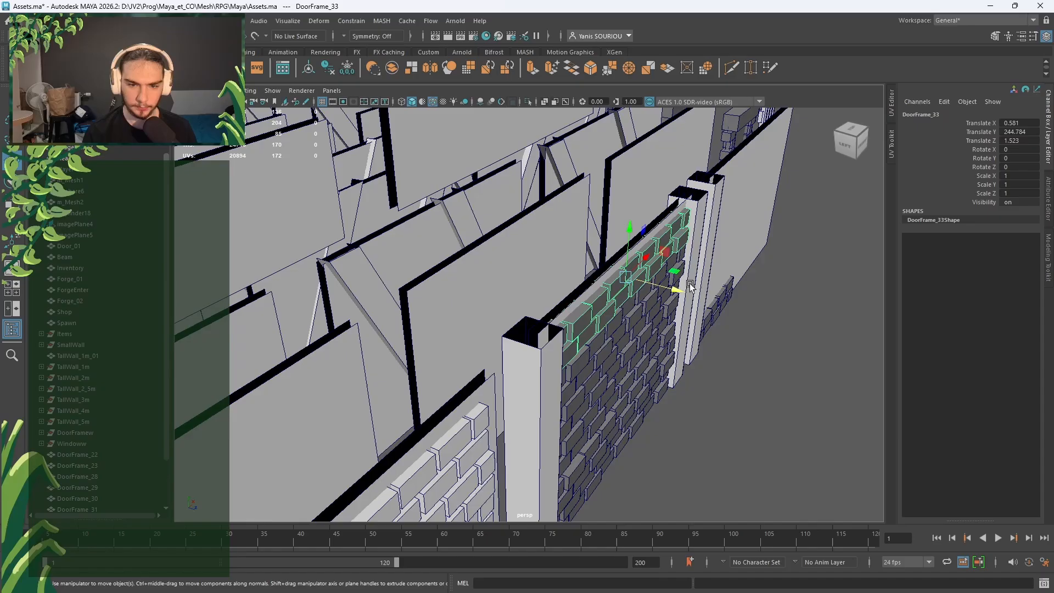
Step: Snap the separate post at the finished brick wall's end to the far end corner of the neighbouring partly bricked wall
{"action": "left_click", "coordinate": [775, 468]}
{"action": "scroll", "coordinate": [768, 464], "scroll_direction": "down", "scroll_amount": 4}
{"action": "left_click_drag", "start_coordinate": [755, 456], "coordinate": [623, 430], "text": "alt"}
{"action": "middle_click_drag", "start_coordinate": [623, 430], "coordinate": [637, 350], "text": "alt"}
{"action": "left_click_drag", "start_coordinate": [637, 350], "coordinate": [499, 301], "text": "alt"}
{"action": "left_click", "coordinate": [500, 300]}
{"action": "left_click_drag", "start_coordinate": [536, 220], "coordinate": [663, 298], "text": "alt"}
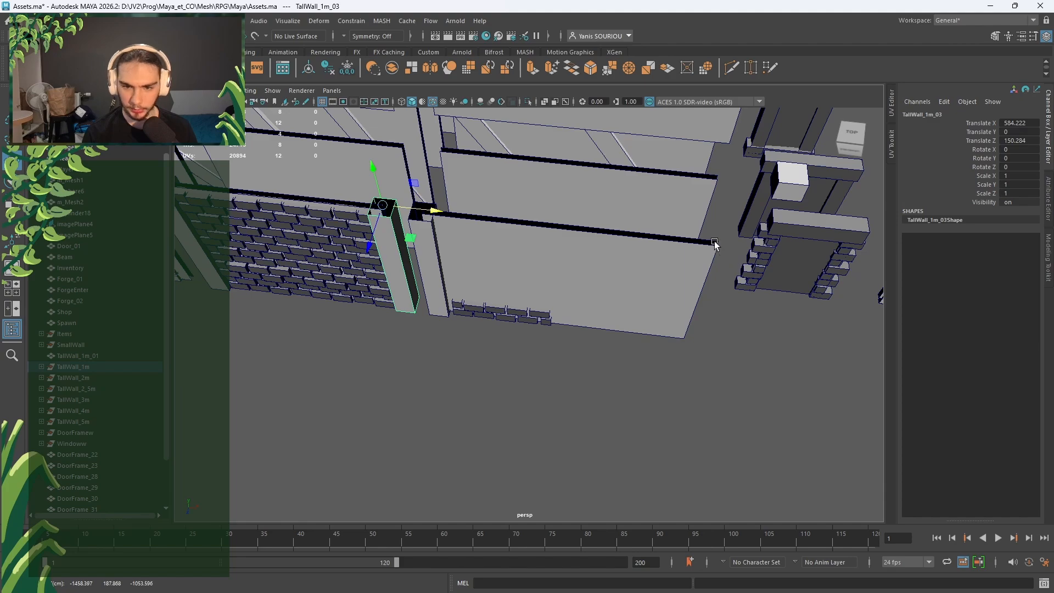
{"action": "middle_click", "coordinate": [714, 242]}
{"action": "middle_click_drag", "start_coordinate": [318, 261], "coordinate": [524, 353], "text": "alt"}
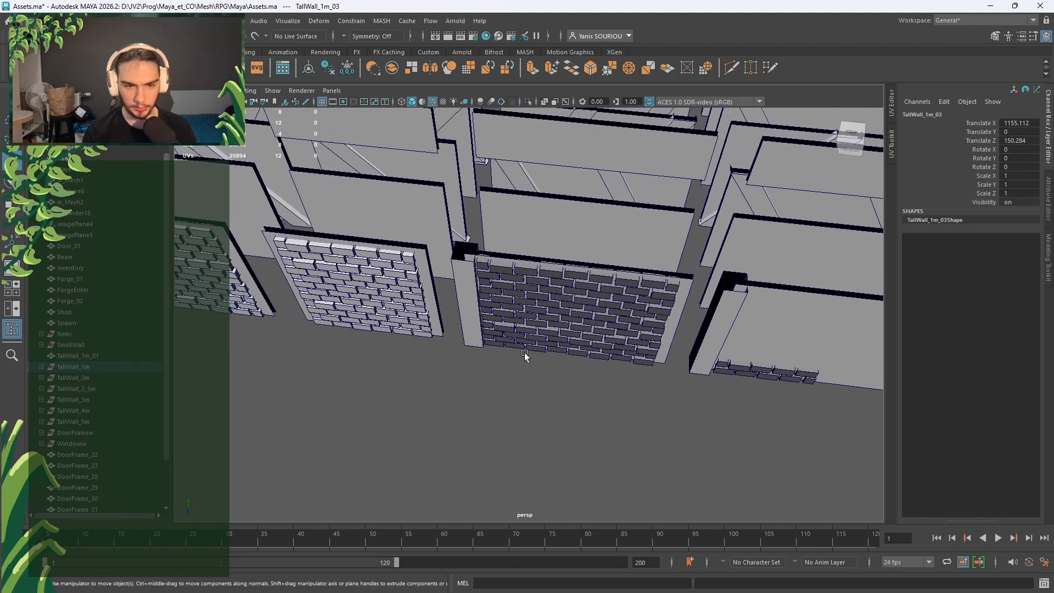
Step: Delete the faces of the post at the end of the finished 4 m brick wall
{"action": "left_click", "coordinate": [460, 294]}
{"action": "right_click_drag", "start_coordinate": [463, 283], "coordinate": [465, 288]}
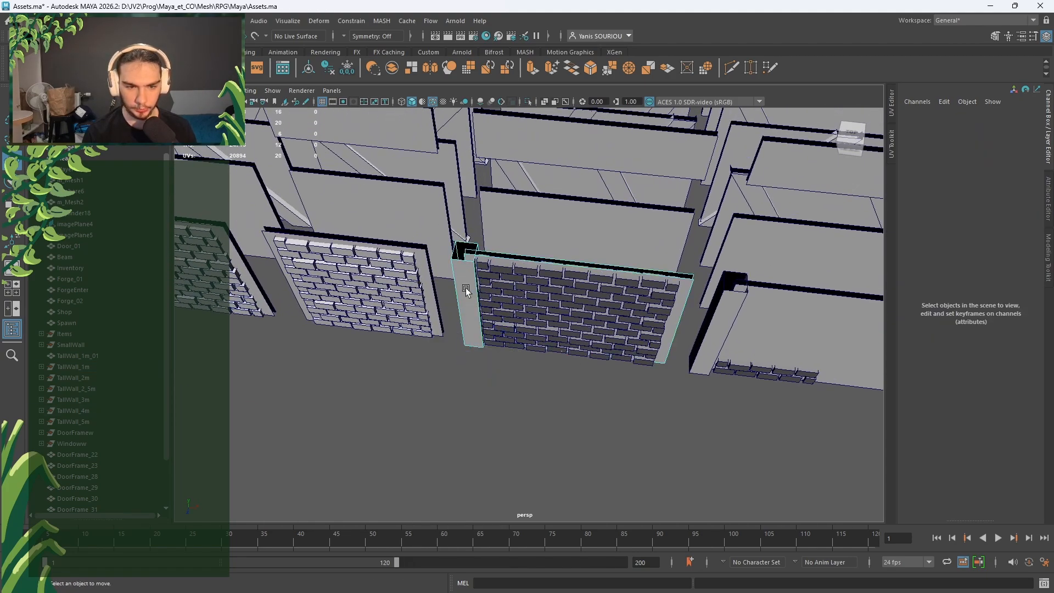
{"action": "left_click_drag", "start_coordinate": [465, 288], "coordinate": [473, 332]}
{"action": "key", "text": "Delete"}
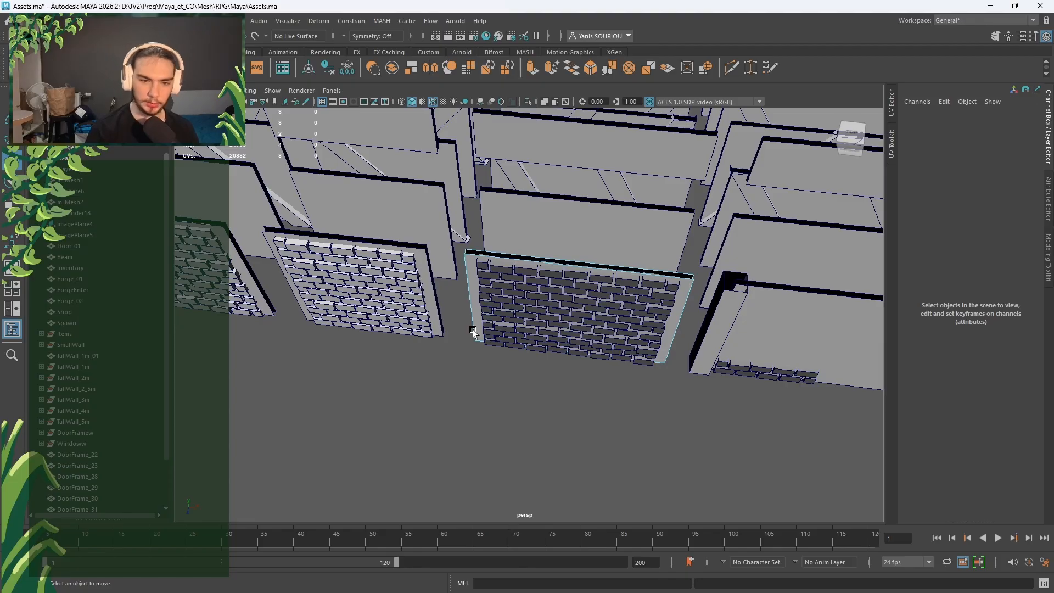
{"action": "right_click_drag", "start_coordinate": [465, 279], "coordinate": [547, 268]}
Step: Combine the 4 m wall with all its brick rows, freeze its transformations and delete its construction history
{"action": "left_click_drag", "start_coordinate": [571, 395], "coordinate": [537, 259], "text": "alt"}
{"action": "middle_click_drag", "start_coordinate": [537, 259], "coordinate": [644, 248], "text": "alt"}
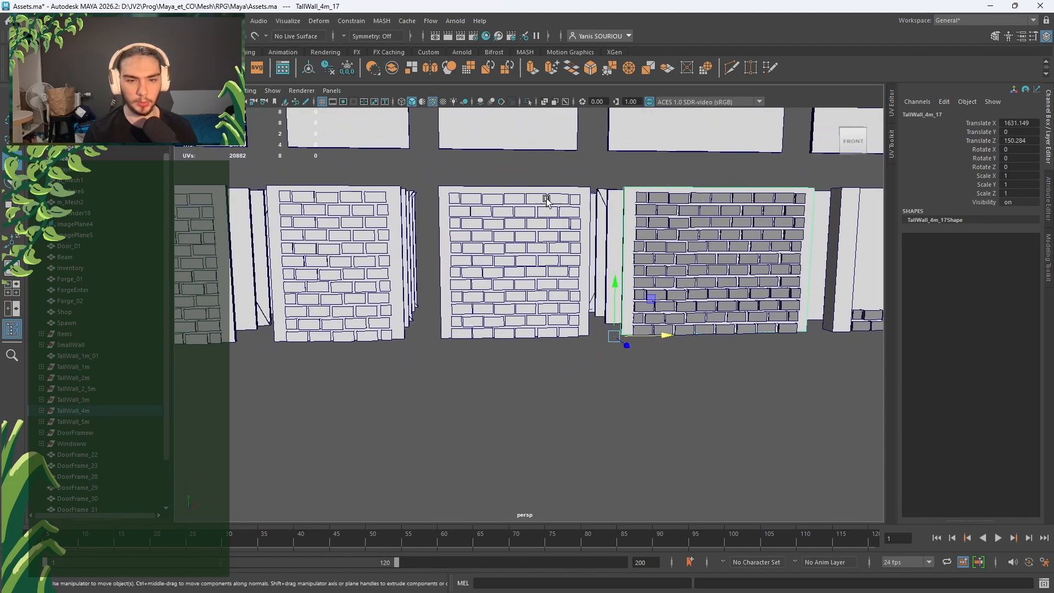
{"action": "middle_click_drag", "start_coordinate": [315, 202], "coordinate": [475, 201], "text": "alt"}
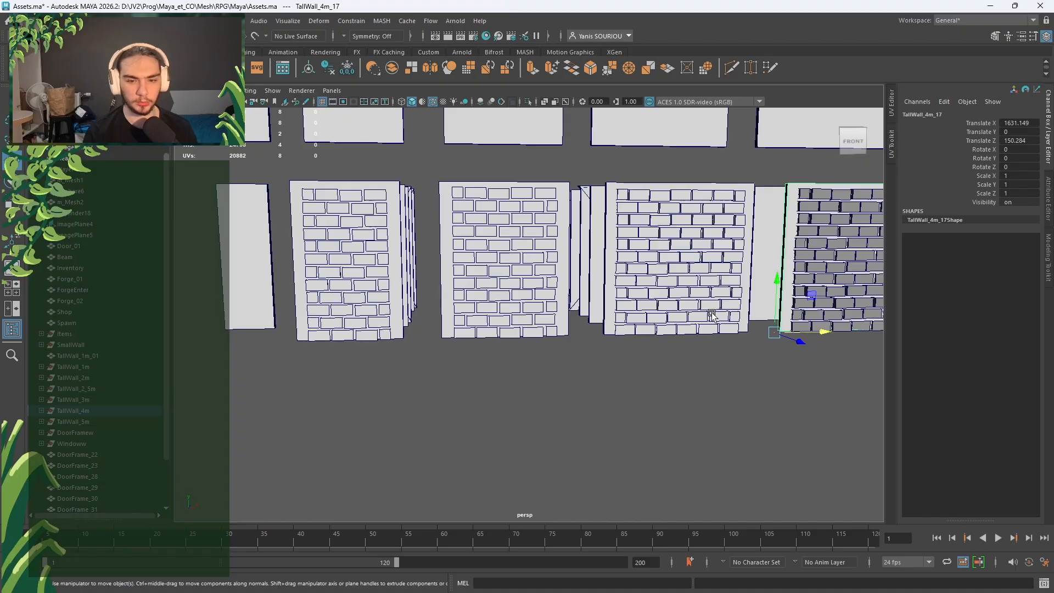
{"action": "mouse_move", "coordinate": [713, 315]}
{"action": "left_mouse_down", "text": "alt"}
{"action": "mouse_move", "coordinate": [694, 305]}
{"action": "mouse_move", "coordinate": [716, 310]}
{"action": "left_mouse_up", "text": "alt"}
{"action": "middle_click_drag", "start_coordinate": [709, 308], "coordinate": [387, 278], "text": "alt"}
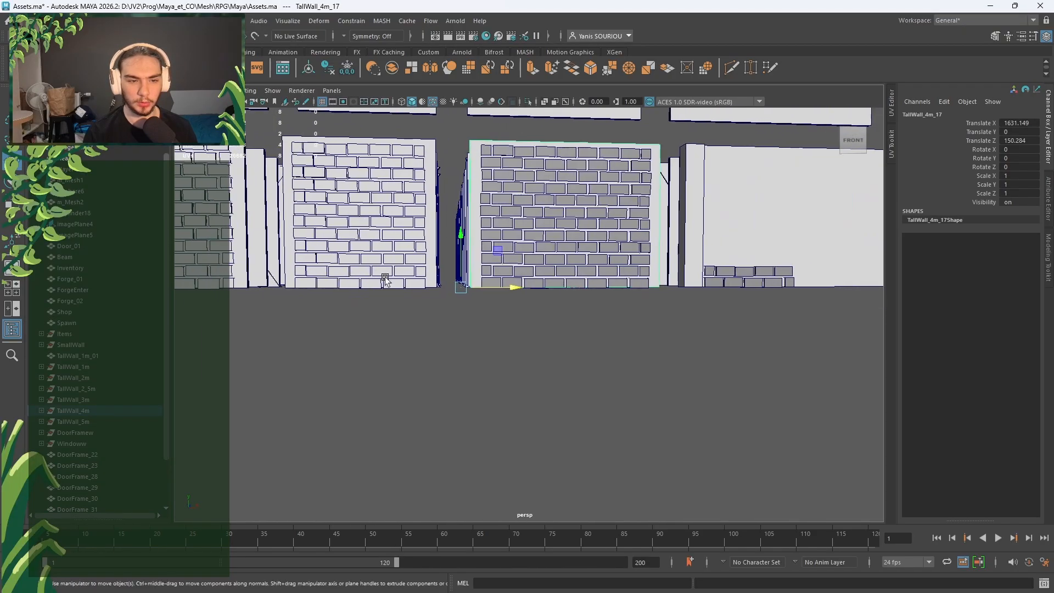
{"action": "left_click_drag", "start_coordinate": [448, 276], "coordinate": [441, 385], "text": "alt"}
{"action": "left_click_drag", "start_coordinate": [543, 425], "coordinate": [577, 329]}
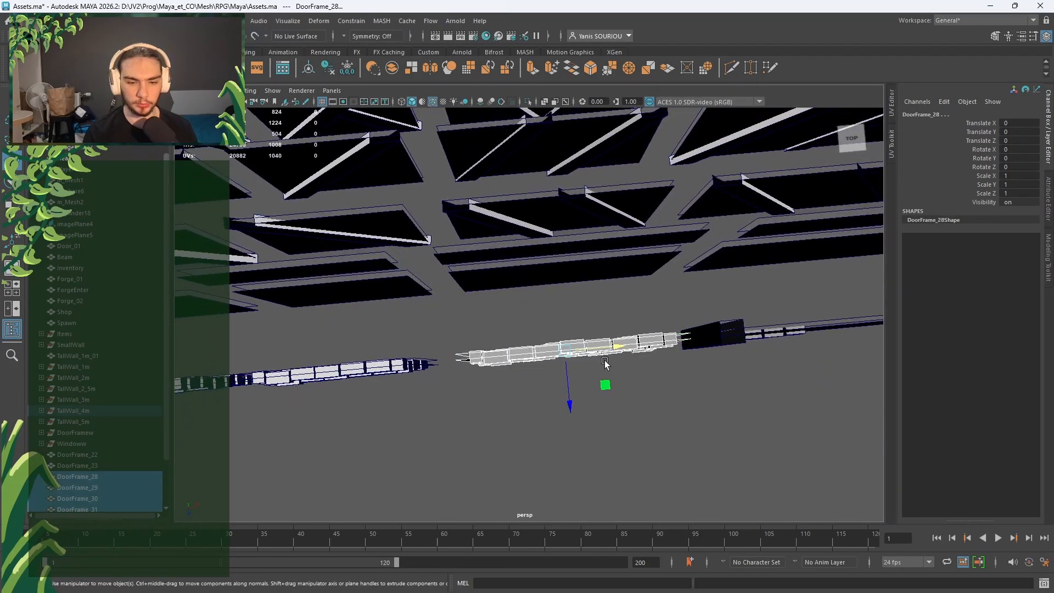
{"action": "left_click", "coordinate": [394, 69]}
{"action": "left_click", "coordinate": [350, 70]}
{"action": "left_click", "coordinate": [327, 73]}
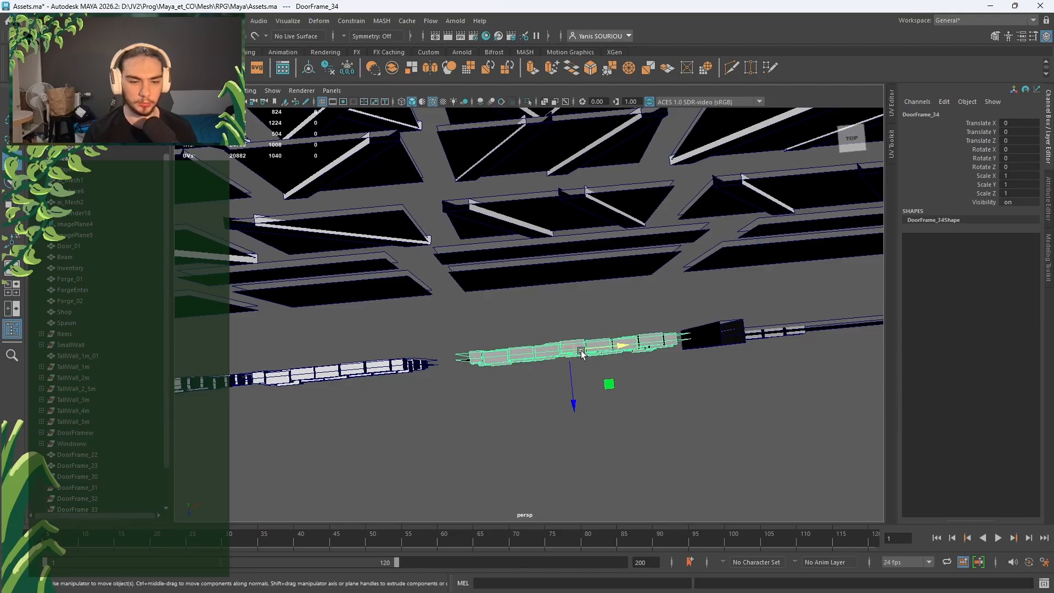
Step: Undo the wall's combine and clean-up, back to before its post faces were deleted
{"action": "left_click_drag", "start_coordinate": [578, 348], "coordinate": [563, 296], "text": "alt"}
{"action": "left_click_drag", "start_coordinate": [550, 254], "coordinate": [551, 281], "text": "alt"}
{"action": "key", "text": "ctrl+z"}
{"action": "key", "text": "ctrl+z"}
{"action": "key", "text": "ctrl+z"}
{"action": "key", "text": "ctrl+z"}
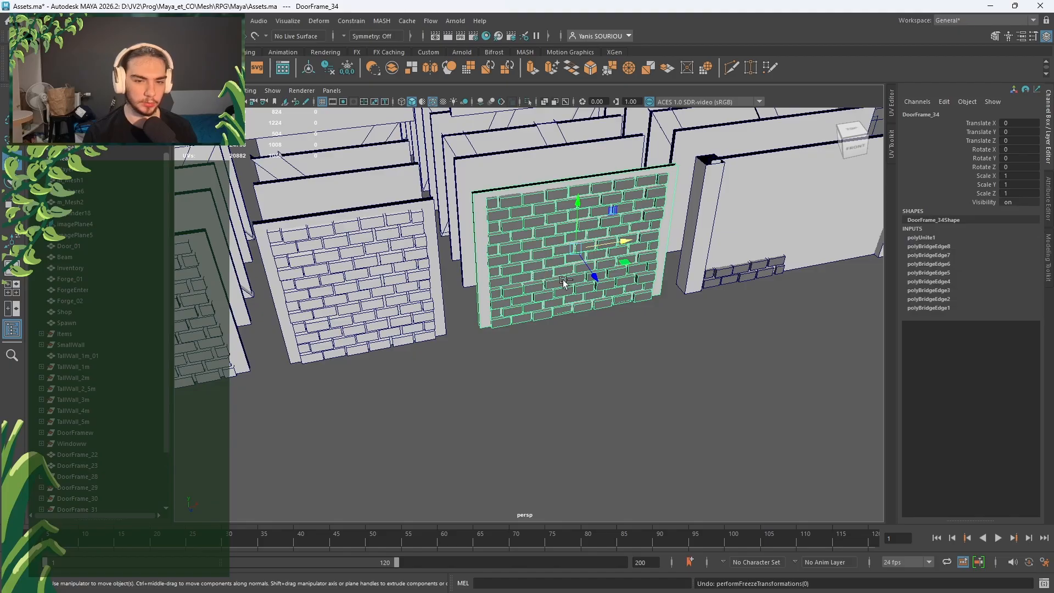
{"action": "key", "text": "ctrl+z"}
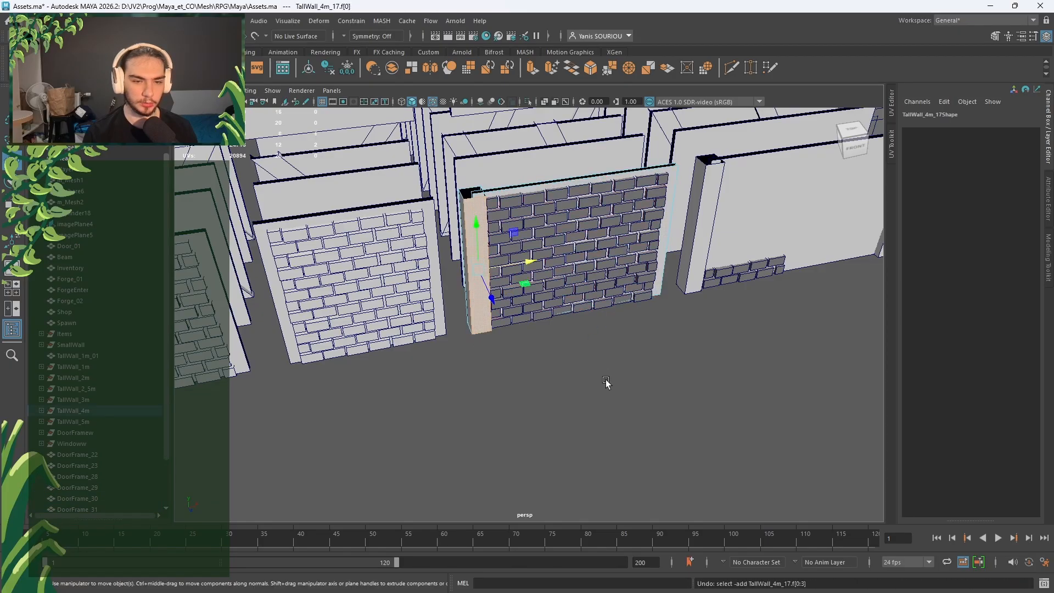
Step: Combine the 4 m wall, post included, with its brick rows, freeze transformations, delete history and center the pivot
{"action": "left_click_drag", "start_coordinate": [605, 380], "coordinate": [575, 411], "text": "alt"}
{"action": "right_click_drag", "start_coordinate": [574, 281], "coordinate": [627, 242]}
{"action": "left_click_drag", "start_coordinate": [572, 389], "coordinate": [571, 418], "text": "alt"}
{"action": "left_click_drag", "start_coordinate": [539, 416], "coordinate": [553, 321]}
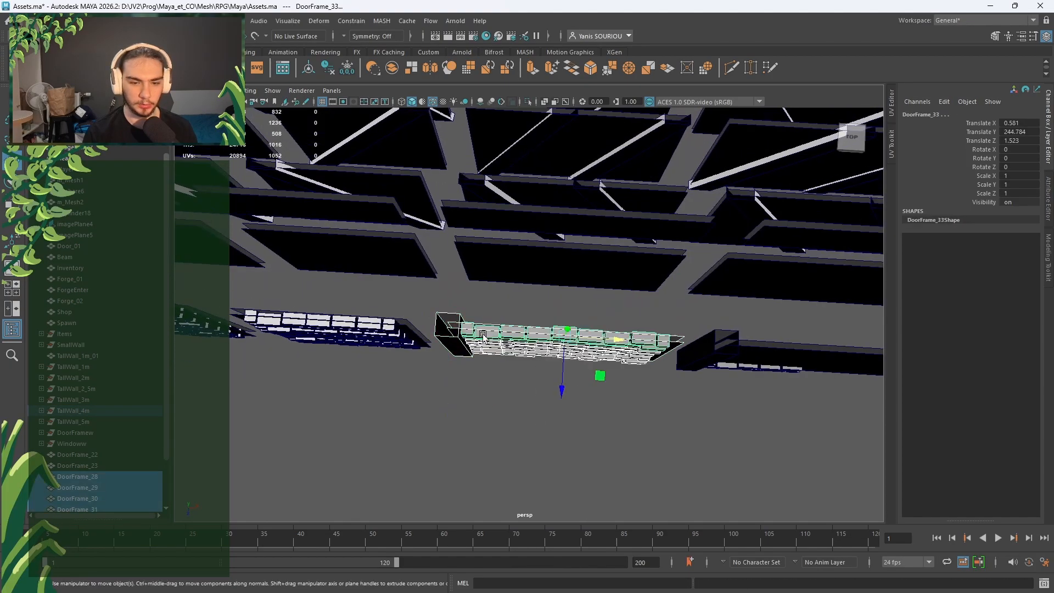
{"action": "left_click", "coordinate": [394, 72]}
{"action": "left_click", "coordinate": [346, 72]}
{"action": "left_click", "coordinate": [330, 72]}
{"action": "left_click", "coordinate": [307, 72]}
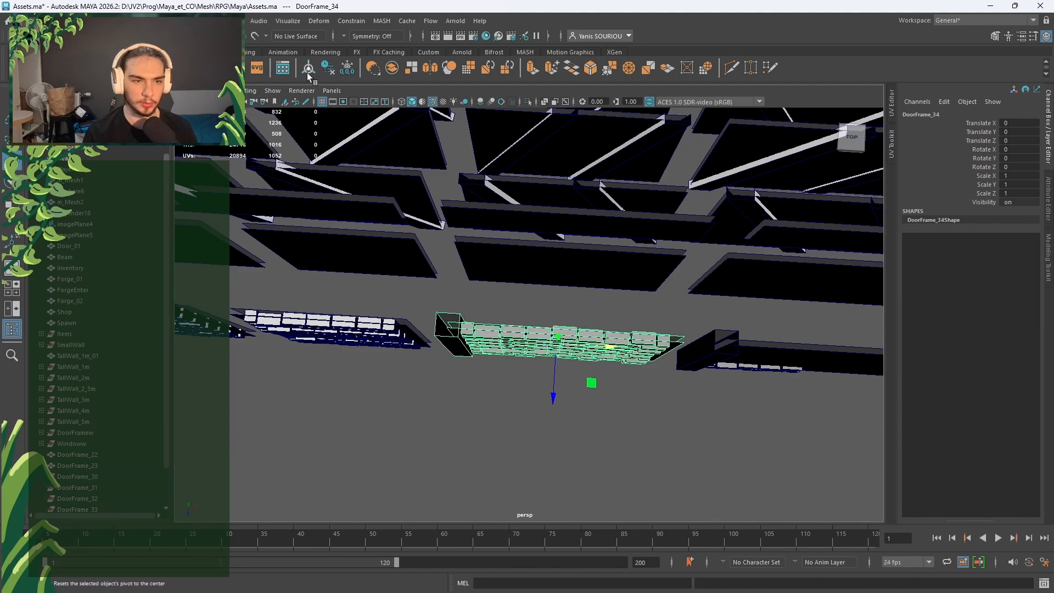
Step: Delete the leftover nodes DoorFrame_30 to DoorFrame_33 from the scene hierarchy
{"action": "left_click_drag", "start_coordinate": [442, 314], "coordinate": [447, 288], "text": "alt"}
{"action": "scroll", "coordinate": [104, 485], "scroll_direction": "down", "scroll_amount": 2}
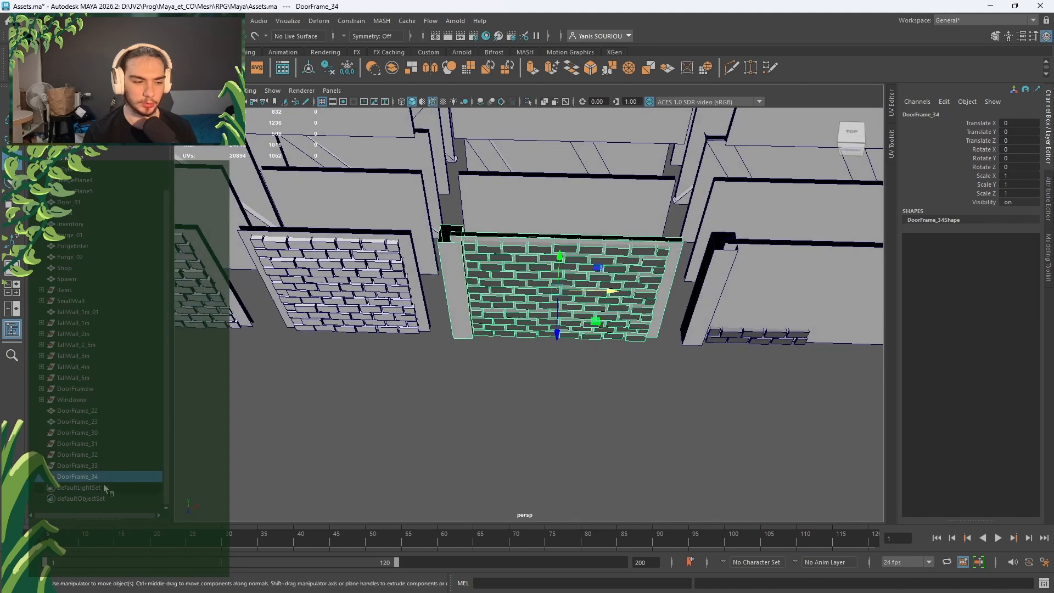
{"action": "left_click", "coordinate": [71, 464]}
{"action": "key", "text": "Delete"}
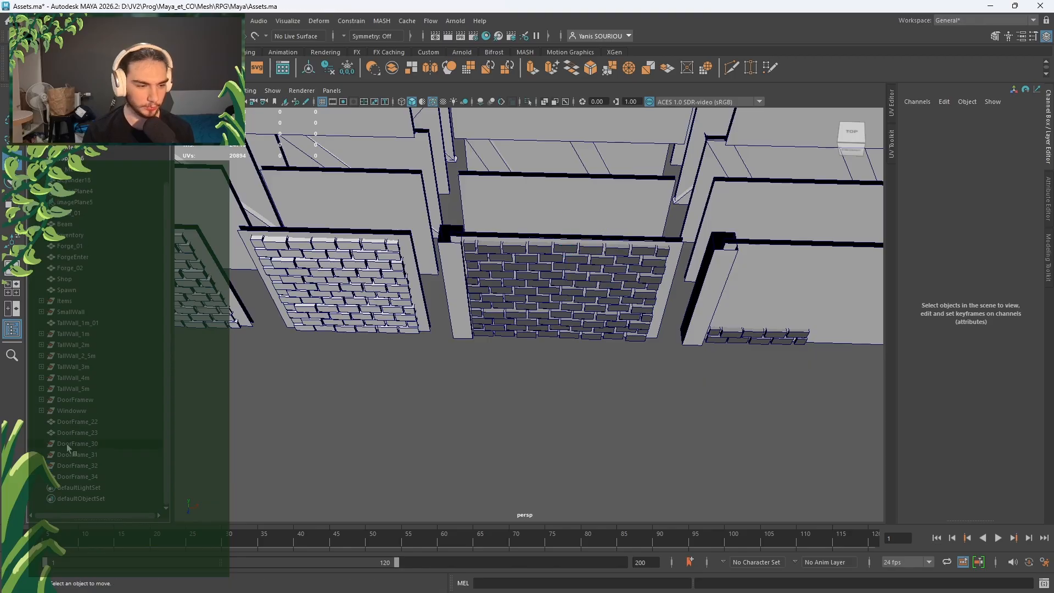
{"action": "left_click", "coordinate": [67, 454]}
{"action": "key", "text": "Delete"}
{"action": "left_click", "coordinate": [64, 463]}
{"action": "key", "text": "Delete"}
{"action": "left_click", "coordinate": [69, 467]}
{"action": "key", "text": "Delete"}
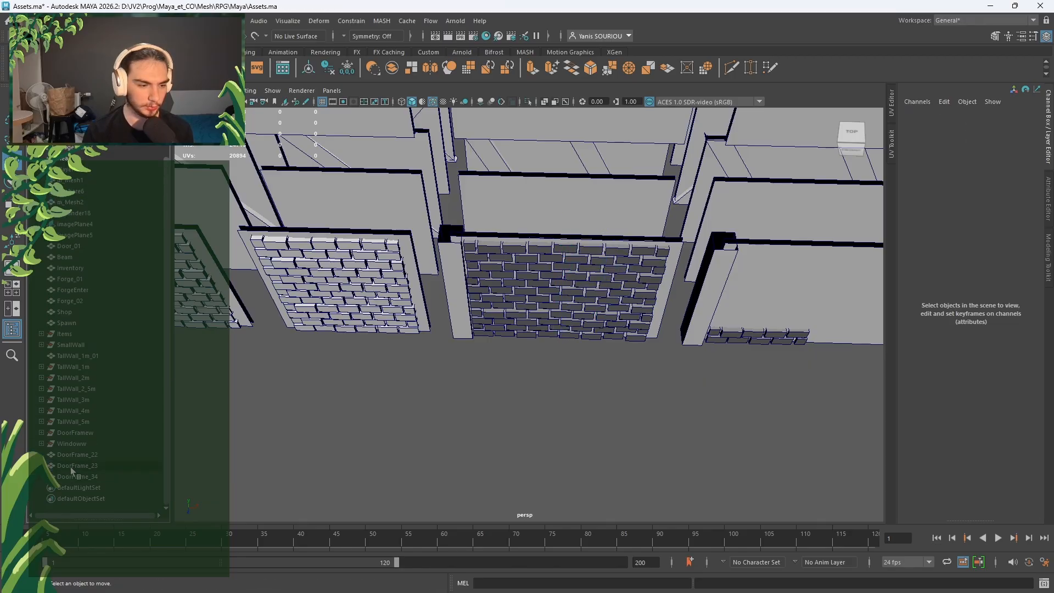
Step: Snap the combined wall's pivot to the bottom corner where the wall meets its post
{"action": "left_click", "coordinate": [68, 476]}
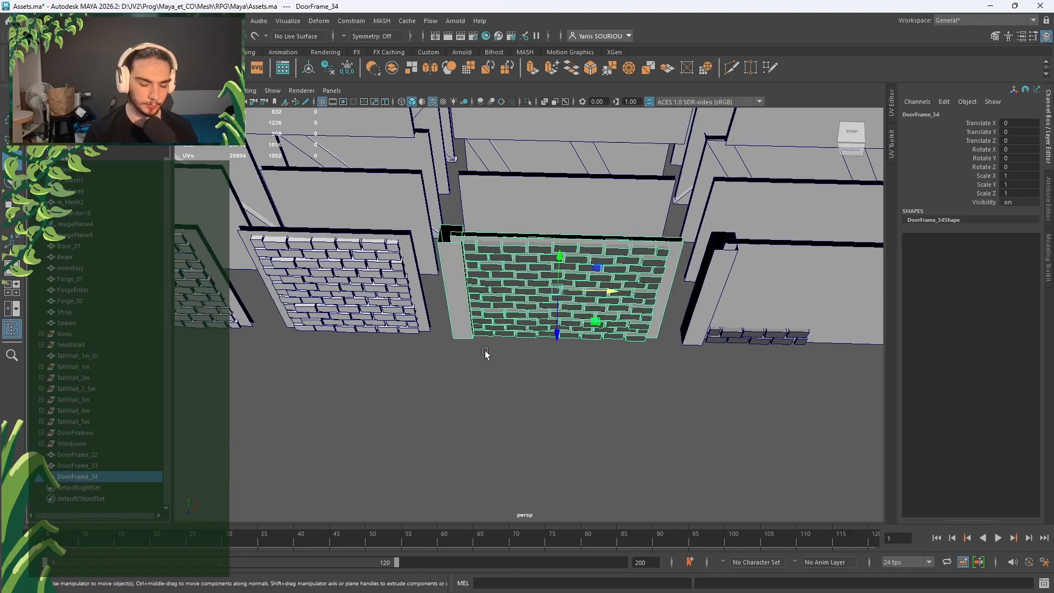
{"action": "key", "text": "d"}
{"action": "left_click", "coordinate": [455, 339]}
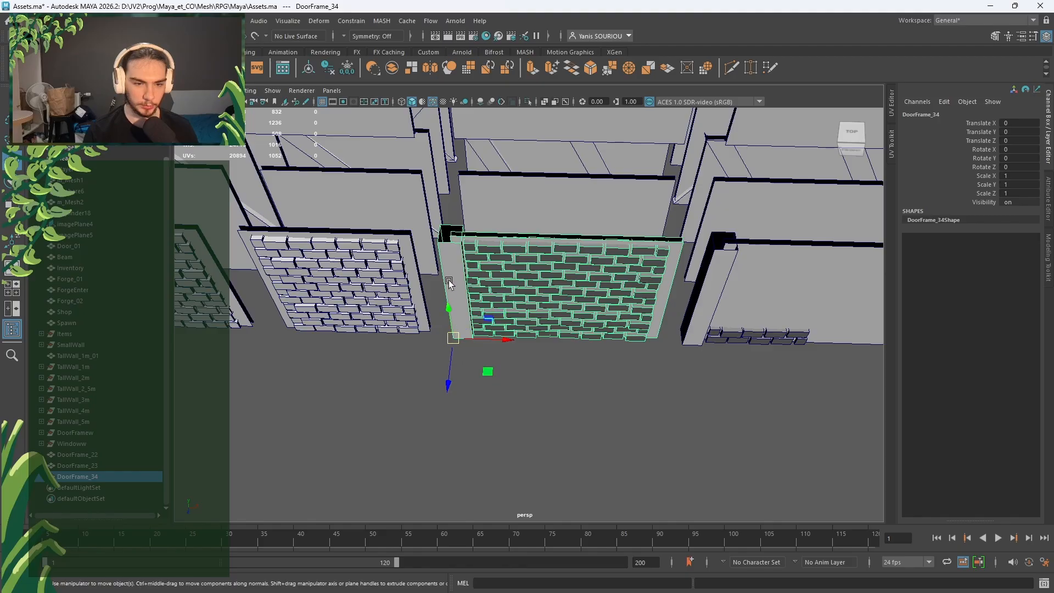
Step: Delete the post's faces from the combined 4 m brick wall and return to object mode
{"action": "right_click_drag", "start_coordinate": [449, 282], "coordinate": [544, 258]}
{"action": "left_click", "coordinate": [452, 299]}
{"action": "key", "text": "Delete"}
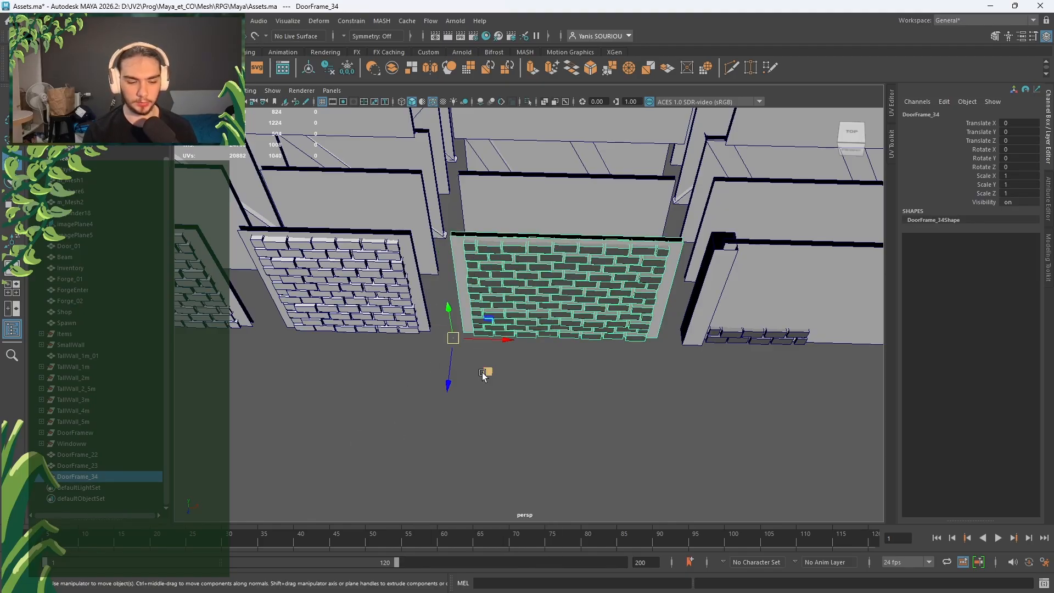
{"action": "right_click_drag", "start_coordinate": [482, 280], "coordinate": [583, 506]}
Step: Give the combined brick wall a TallWall_4m name and move it into the TallWall_4m group
{"action": "double_click", "coordinate": [91, 475]}
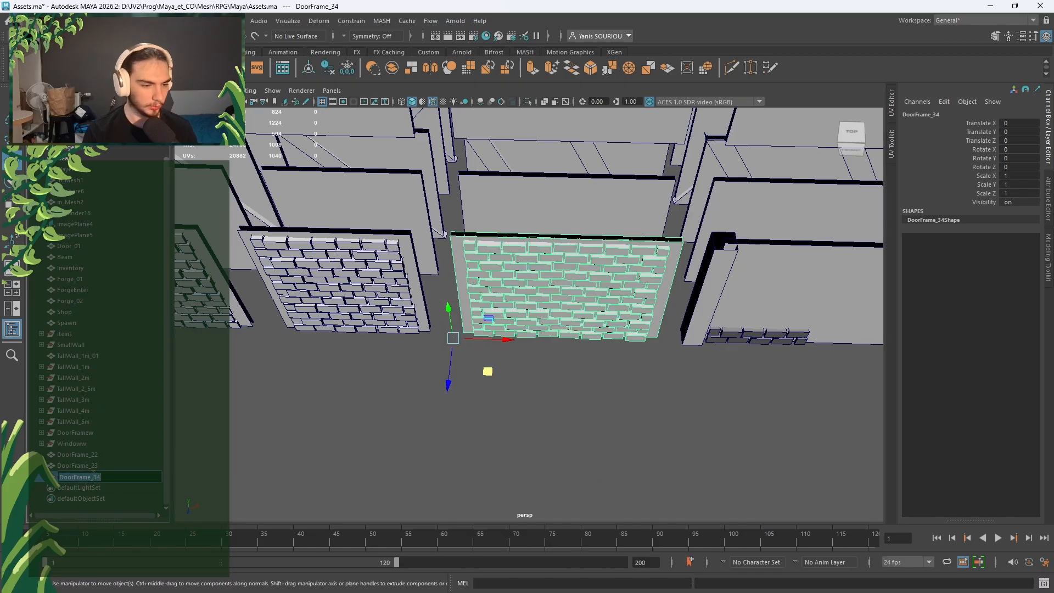
{"action": "type", "text": "T"}
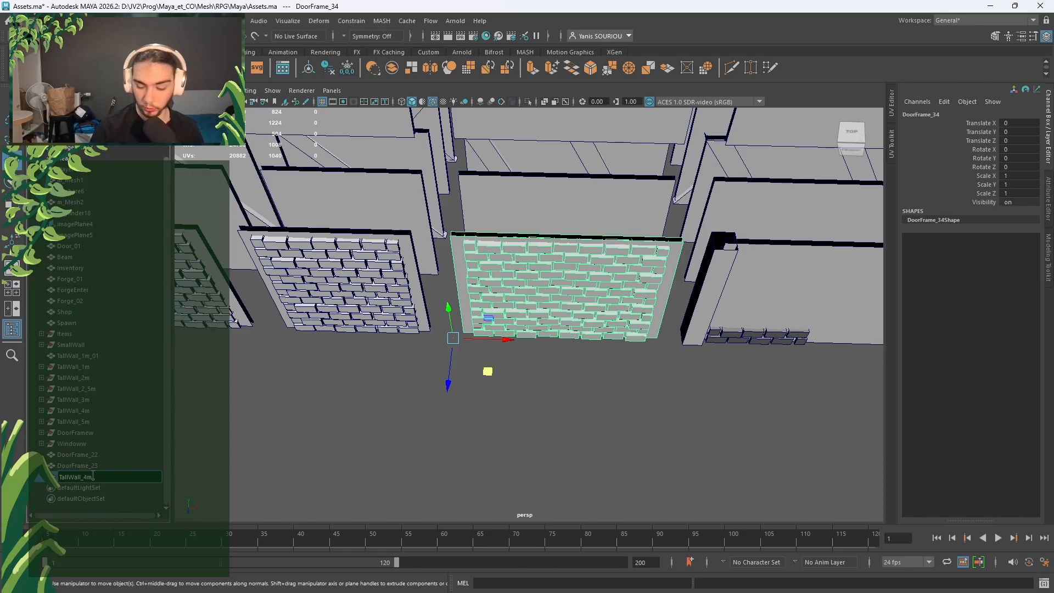
{"action": "type", "text": "allWall_4m"}
{"action": "key", "text": "Return"}
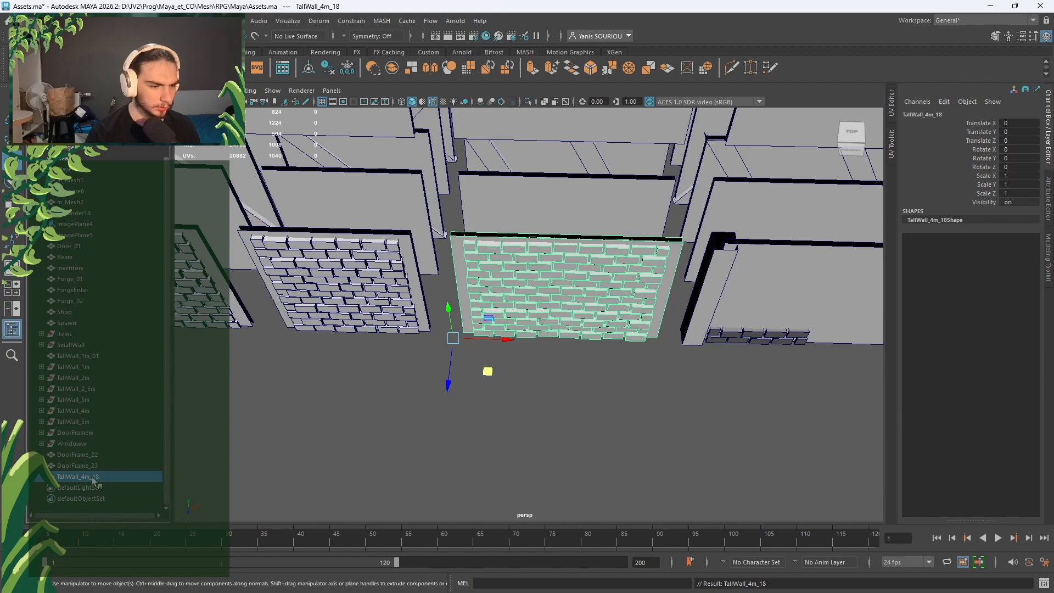
{"action": "left_click_drag", "start_coordinate": [101, 413], "coordinate": [101, 412]}
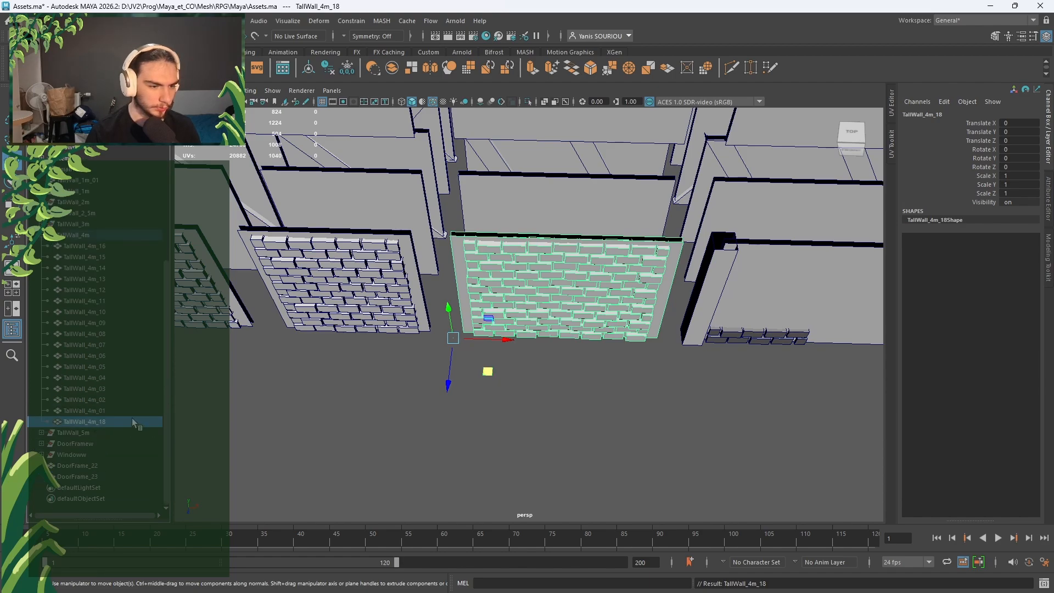
Step: Move the new wall to the top of the TallWall_4m group and rename it TallWall_4m_17
{"action": "scroll", "coordinate": [131, 422], "scroll_direction": "up", "scroll_amount": 3}
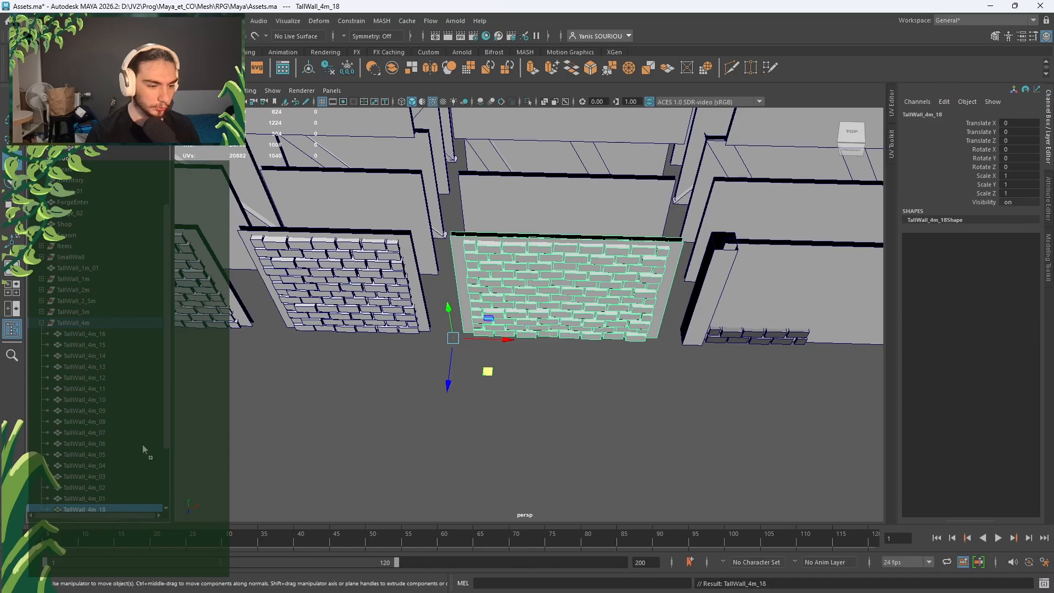
{"action": "mouse_move", "coordinate": [114, 331]}
{"action": "left_mouse_down"}
{"action": "mouse_move", "coordinate": [131, 328]}
{"action": "mouse_move", "coordinate": [115, 333]}
{"action": "left_mouse_up"}
{"action": "double_click", "coordinate": [113, 336]}
{"action": "key", "text": "Right"}
{"action": "key", "text": "BackSpace"}
{"action": "type", "text": "7"}
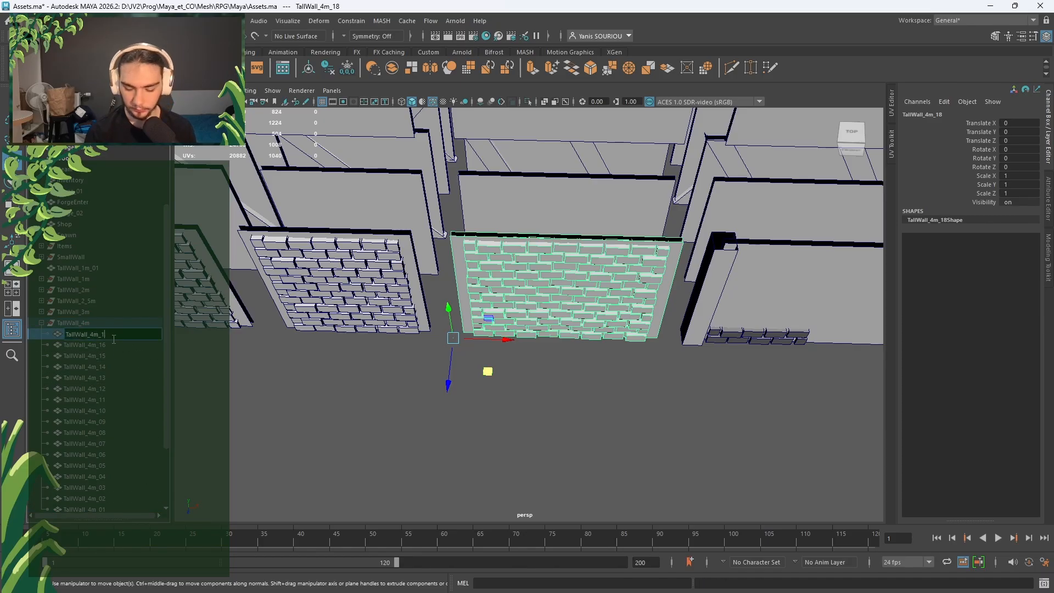
{"action": "key", "text": "Return"}
{"action": "scroll", "coordinate": [112, 327], "scroll_direction": "down", "scroll_amount": 3}
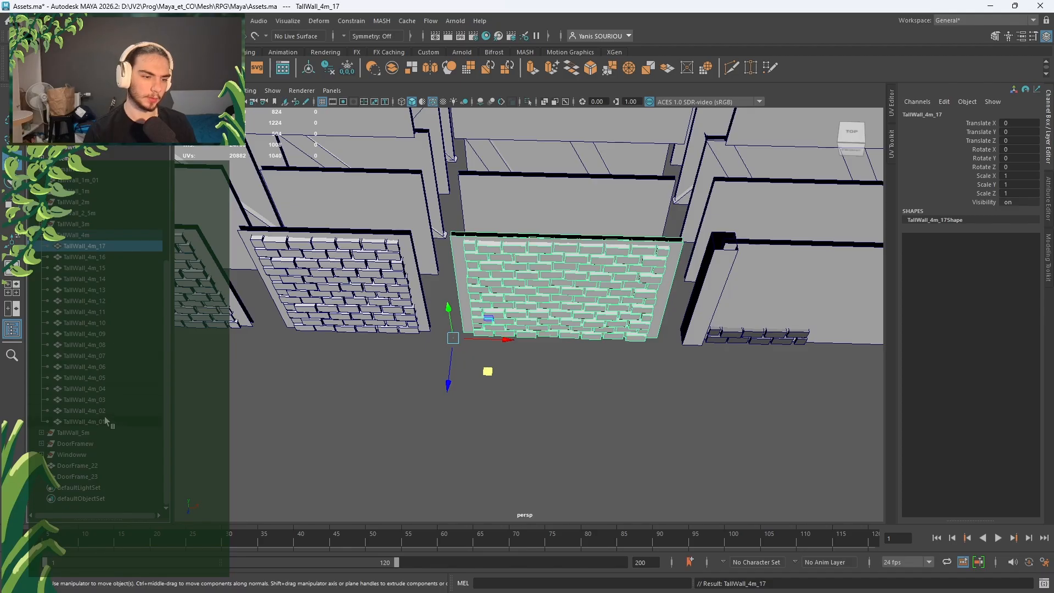
{"action": "left_click", "coordinate": [42, 236]}
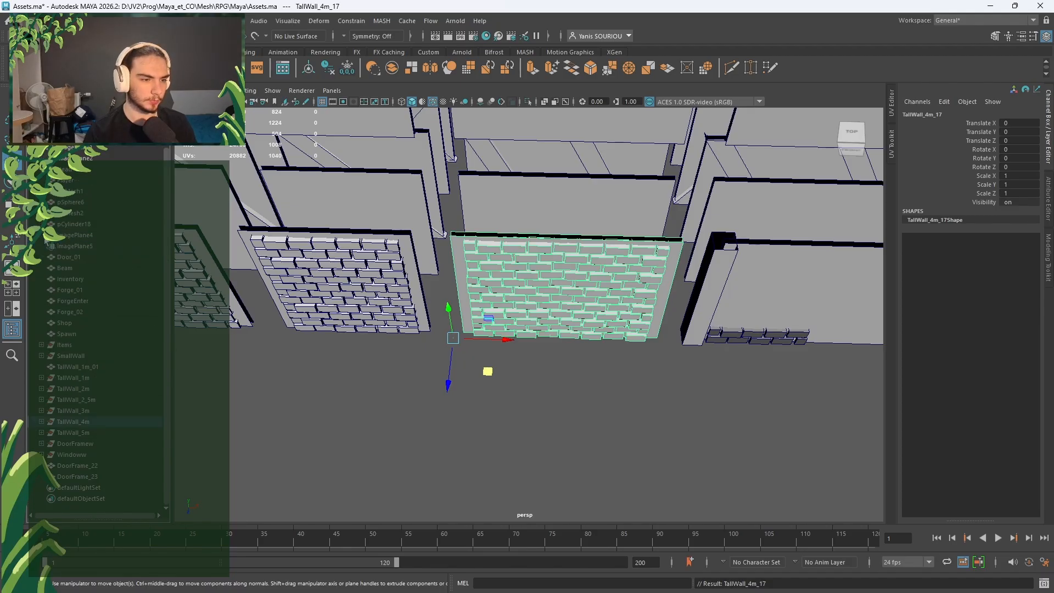
Step: Examine the rows of wall modules, checking the plain low and tall panels behind the brick walls
{"action": "scroll", "coordinate": [439, 340], "scroll_direction": "down", "scroll_amount": 7}
{"action": "left_click_drag", "start_coordinate": [560, 377], "coordinate": [665, 391], "text": "alt"}
{"action": "left_click", "coordinate": [597, 350]}
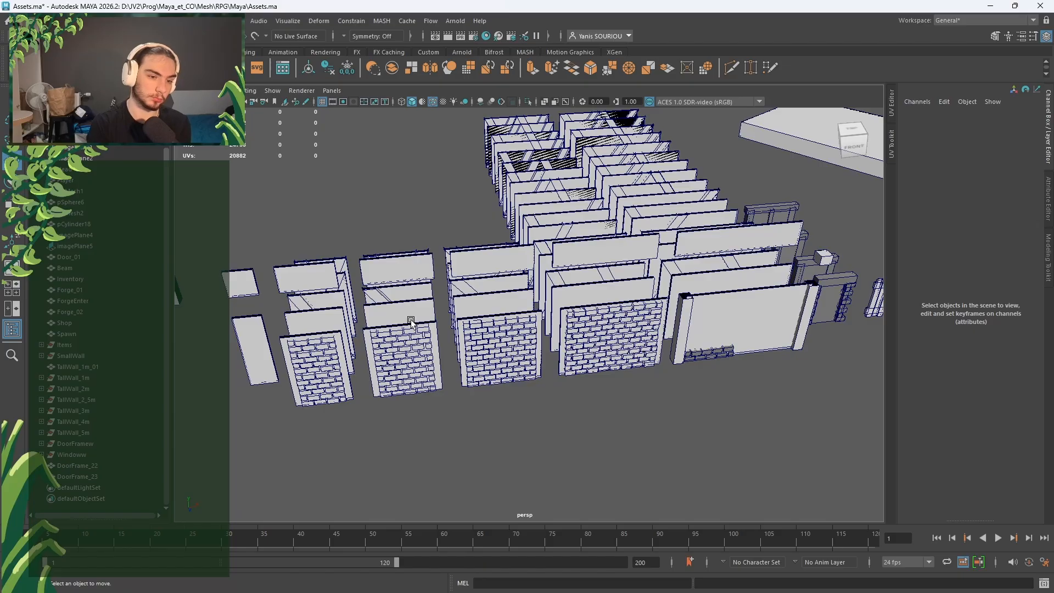
{"action": "left_click", "coordinate": [323, 285]}
{"action": "left_click", "coordinate": [424, 282]}
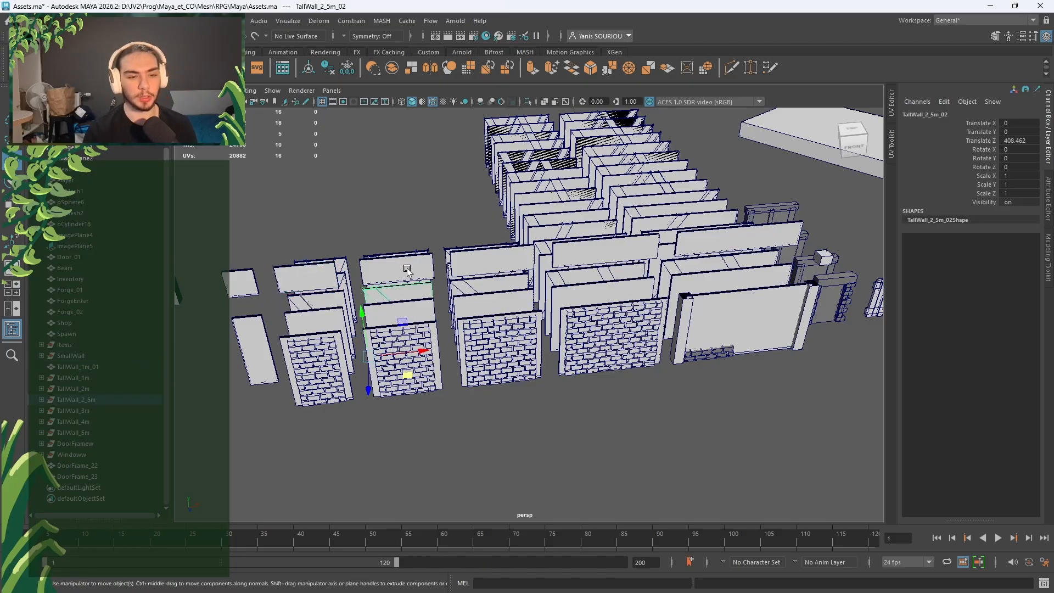
{"action": "left_click", "coordinate": [407, 268]}
{"action": "left_click", "coordinate": [514, 263]}
{"action": "left_click", "coordinate": [623, 251]}
{"action": "left_click", "coordinate": [674, 247]}
{"action": "left_click_drag", "start_coordinate": [748, 334], "coordinate": [303, 410], "text": "alt"}
{"action": "left_click", "coordinate": [310, 401]}
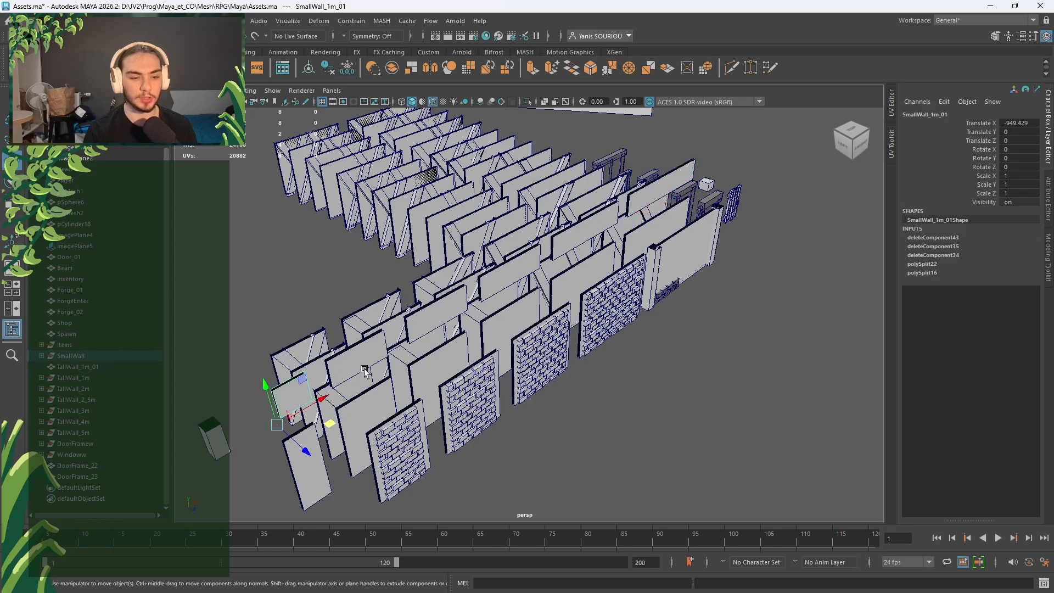
{"action": "left_click", "coordinate": [367, 351]}
{"action": "left_click", "coordinate": [433, 325]}
{"action": "left_click", "coordinate": [343, 365]}
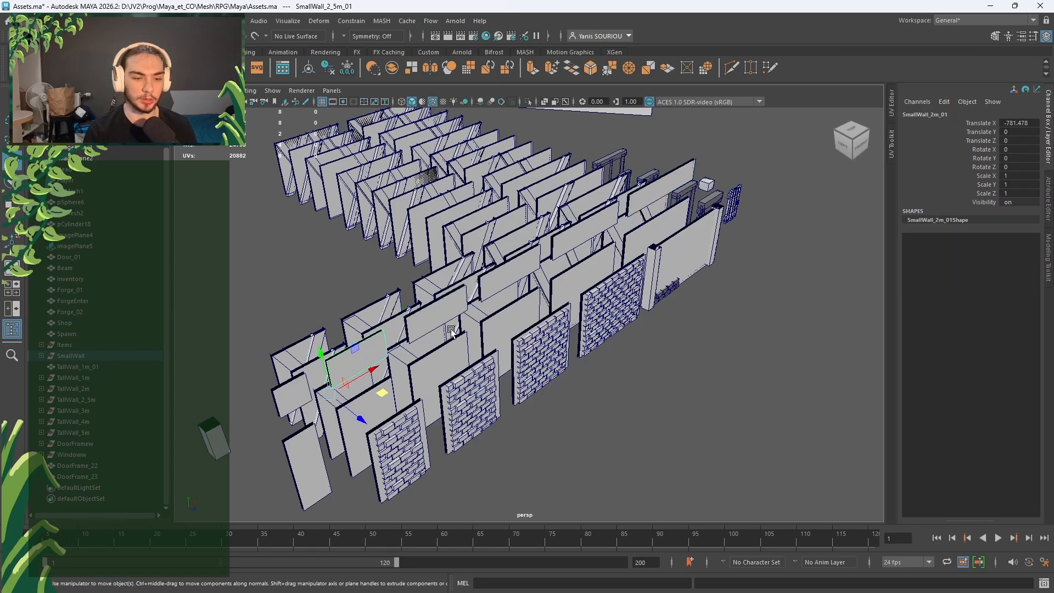
{"action": "left_click", "coordinate": [450, 315]}
{"action": "mouse_move", "coordinate": [653, 376]}
{"action": "left_mouse_down", "text": "alt"}
{"action": "mouse_move", "coordinate": [586, 365]}
{"action": "mouse_move", "coordinate": [658, 393]}
{"action": "left_mouse_up", "text": "alt"}
{"action": "left_click_drag", "start_coordinate": [665, 465], "coordinate": [463, 439], "text": "alt"}
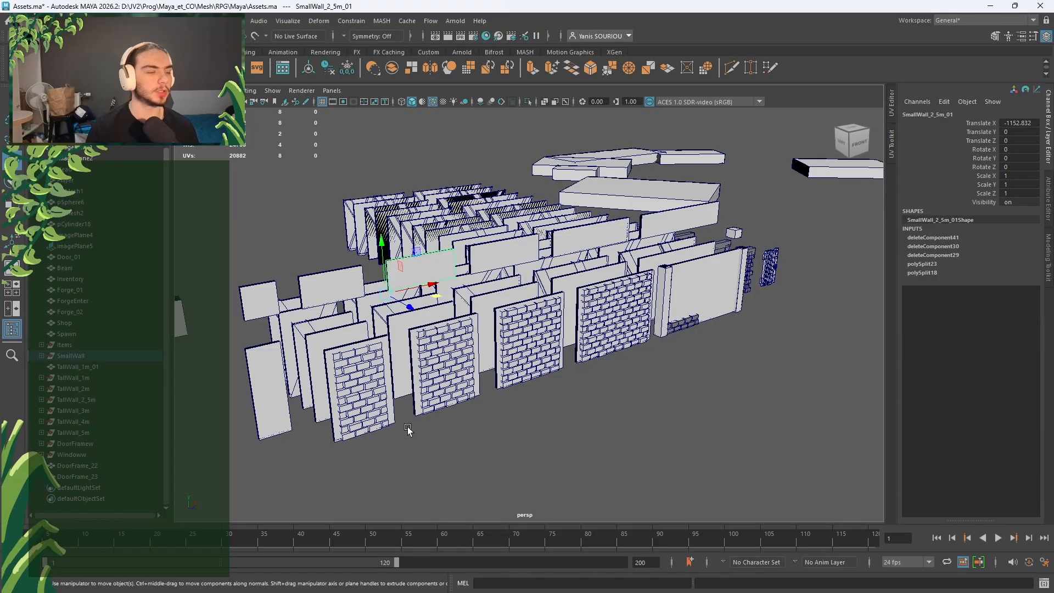
{"action": "left_click_drag", "start_coordinate": [408, 430], "coordinate": [437, 453], "text": "alt"}
Step: Delete the plain tall wall panels behind the brick walls, from the 2 m to the 5 m size
{"action": "left_click", "coordinate": [426, 449]}
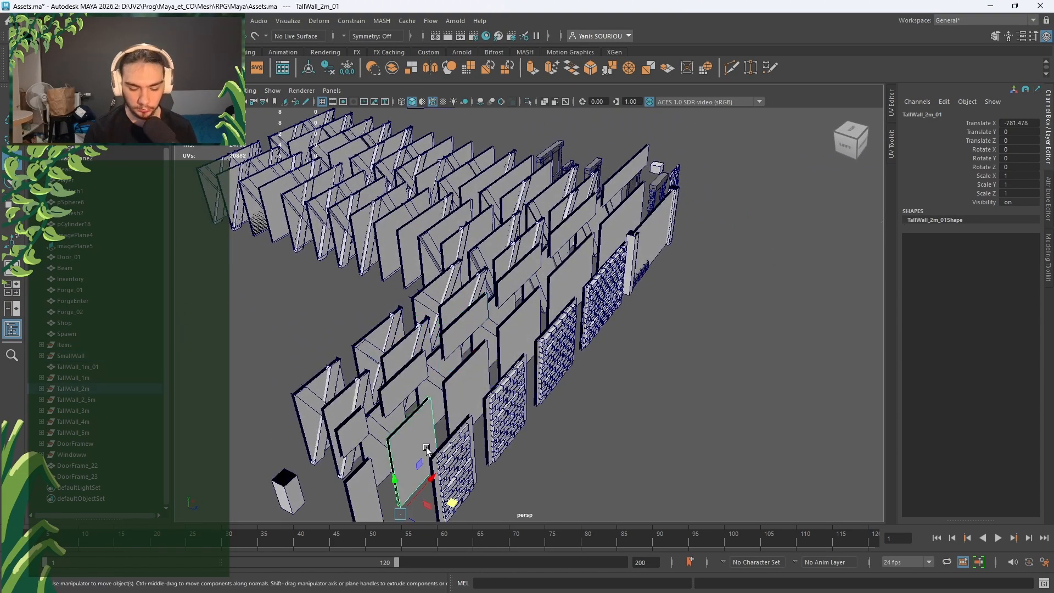
{"action": "key", "text": "Delete"}
{"action": "left_click", "coordinate": [466, 396]}
{"action": "key", "text": "Delete"}
{"action": "left_click", "coordinate": [517, 344]}
{"action": "key", "text": "Delete"}
{"action": "left_click", "coordinate": [569, 282]}
{"action": "key", "text": "Delete"}
{"action": "left_click", "coordinate": [627, 217]}
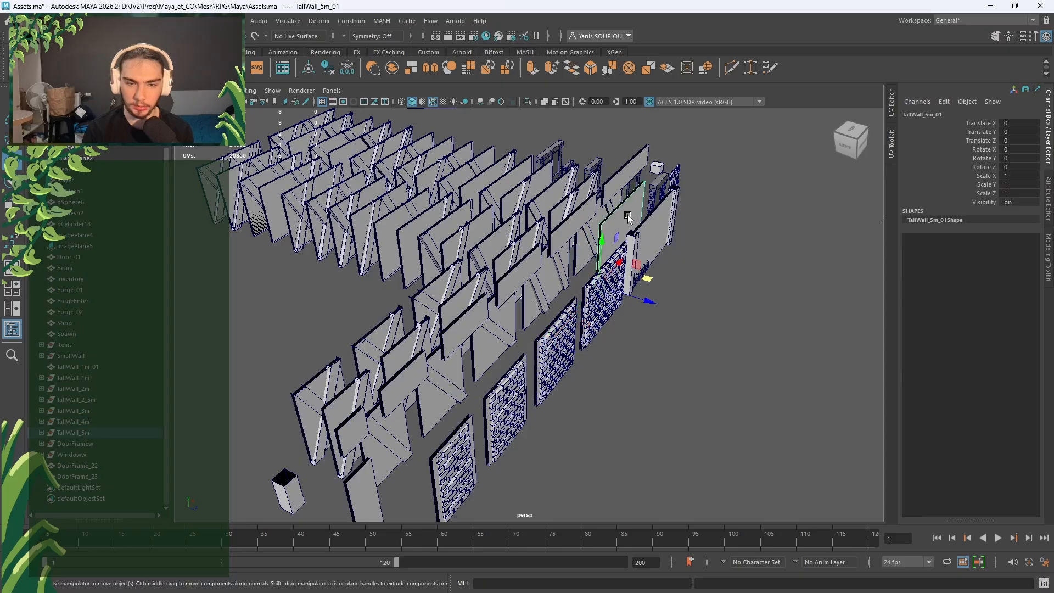
{"action": "key", "text": "Delete"}
Step: Delete the plain low wall panels, starting with the 5 m one and continuing toward the shorter sizes
{"action": "left_click", "coordinate": [626, 177]}
{"action": "key", "text": "Delete"}
{"action": "left_click", "coordinate": [573, 224]}
{"action": "key", "text": "Delete"}
{"action": "left_click", "coordinate": [509, 277]}
{"action": "key", "text": "Delete"}
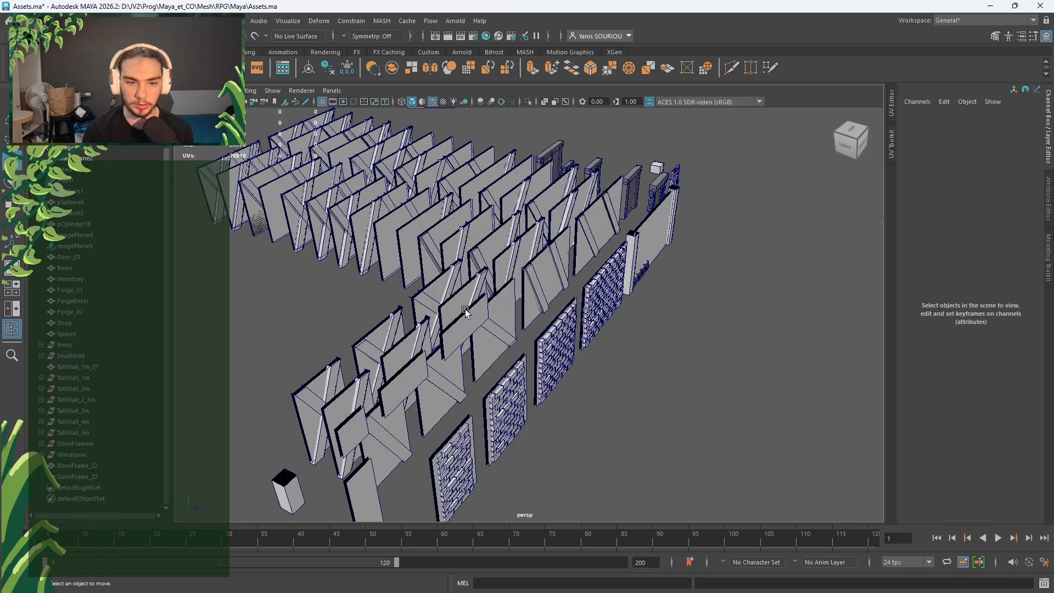
{"action": "scroll", "coordinate": [429, 382], "scroll_direction": "down", "scroll_amount": 3}
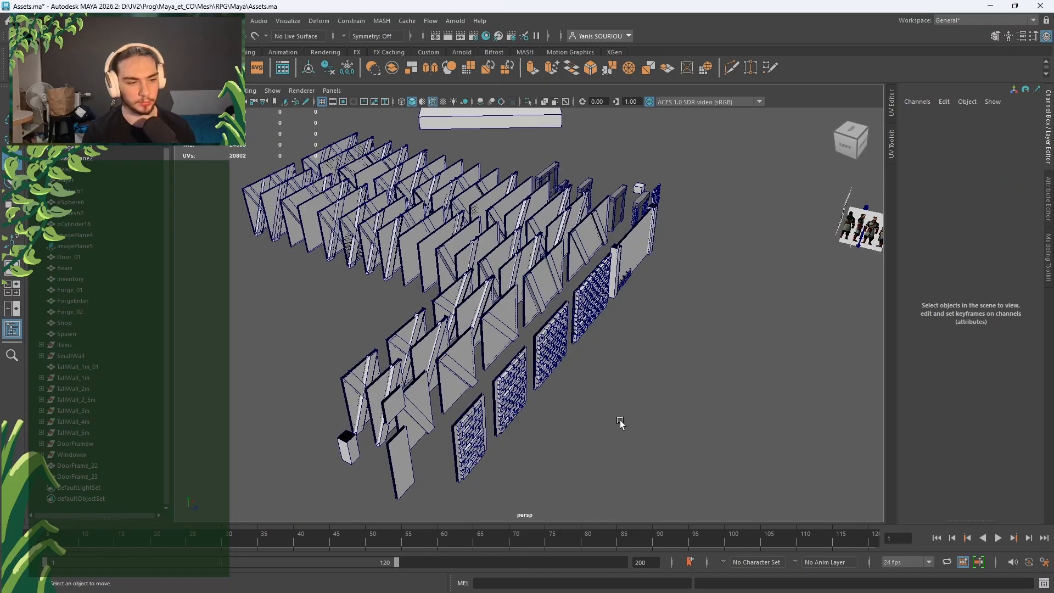
{"action": "left_click_drag", "start_coordinate": [619, 422], "coordinate": [523, 424], "text": "alt"}
{"action": "scroll", "coordinate": [523, 410], "scroll_direction": "up", "scroll_amount": 3}
{"action": "middle_click_drag", "start_coordinate": [385, 367], "coordinate": [515, 378], "text": "alt"}
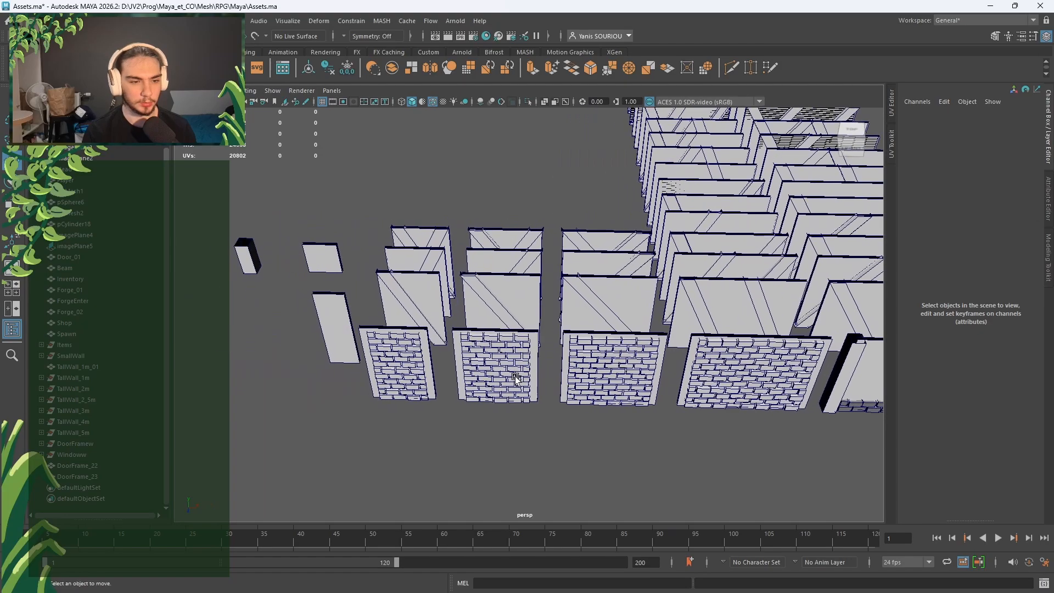
Step: Expand the SmallWall group and move SmallWall_1m_01 out of it to the top level of the scene hierarchy
{"action": "left_click", "coordinate": [42, 356]}
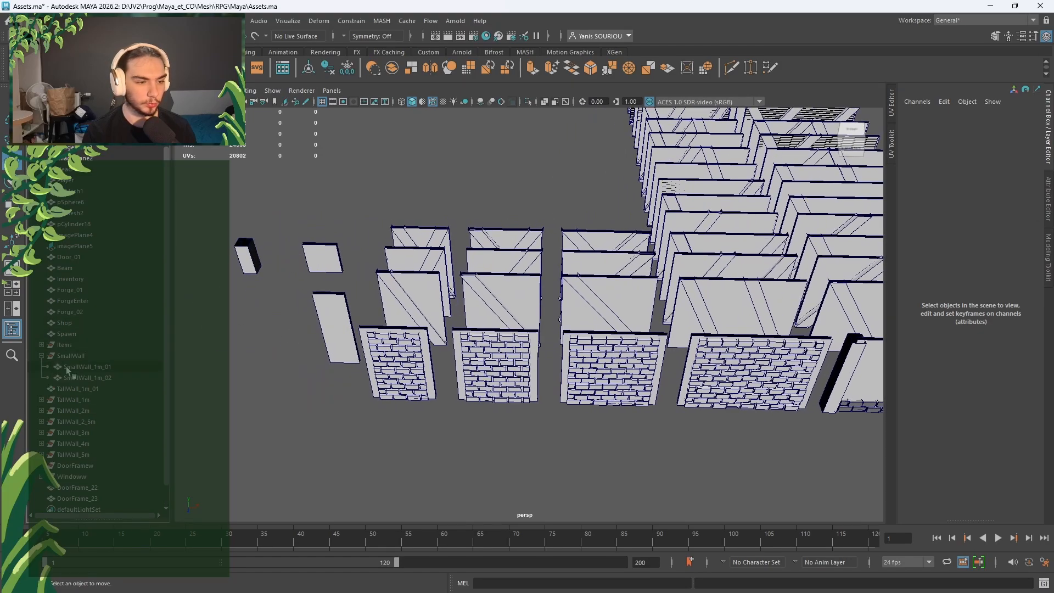
{"action": "left_click", "coordinate": [67, 366]}
{"action": "left_click", "coordinate": [83, 378]}
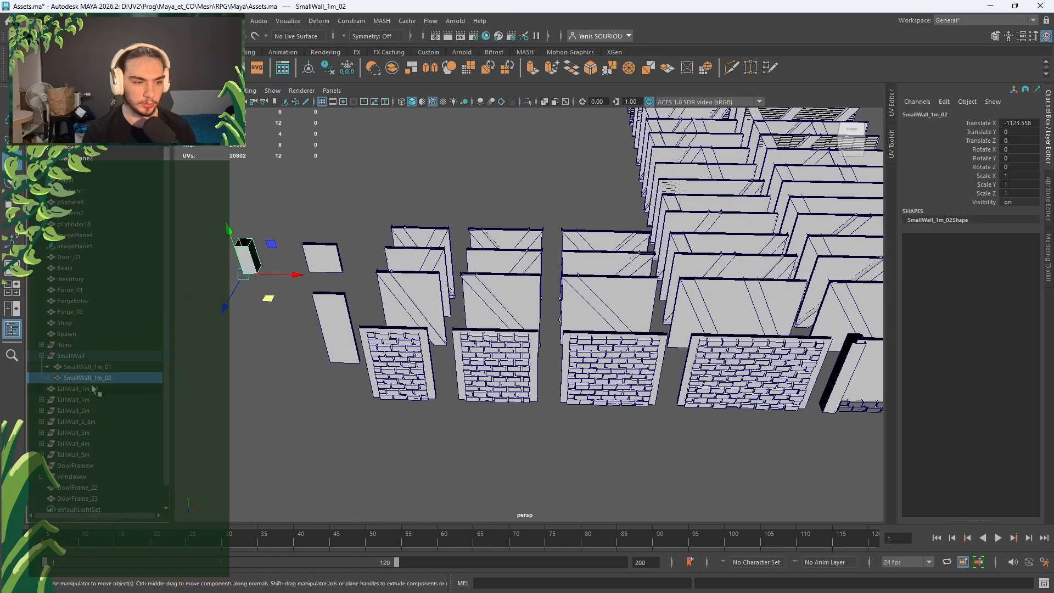
{"action": "left_click", "coordinate": [81, 366]}
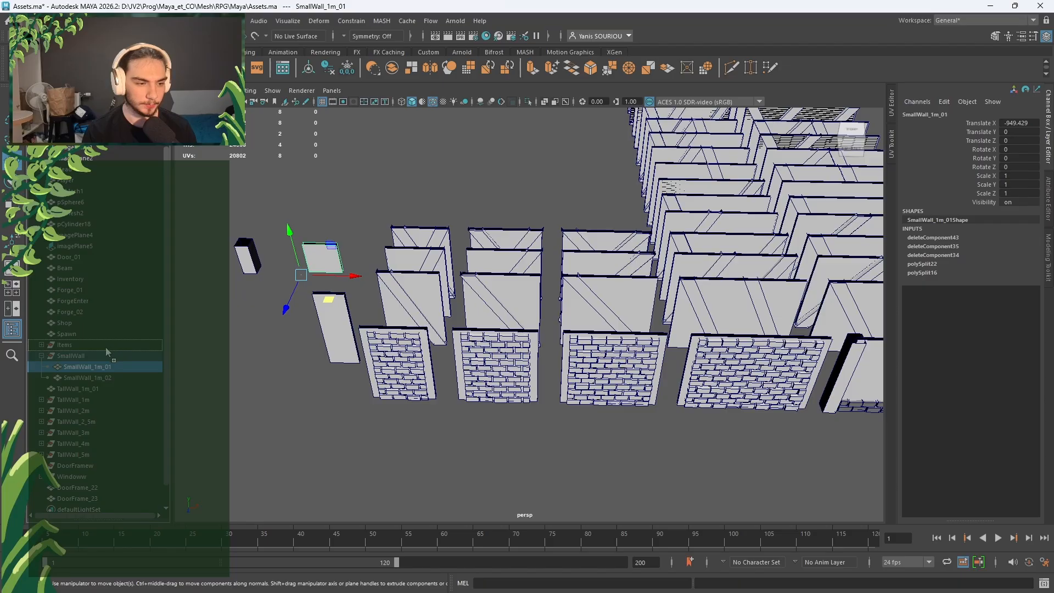
{"action": "left_click_drag", "start_coordinate": [101, 353], "coordinate": [101, 355]}
Step: Rename SmallWall_1m_02, the short post inside the SmallWall group, to SmallBeam
{"action": "left_click", "coordinate": [92, 378]}
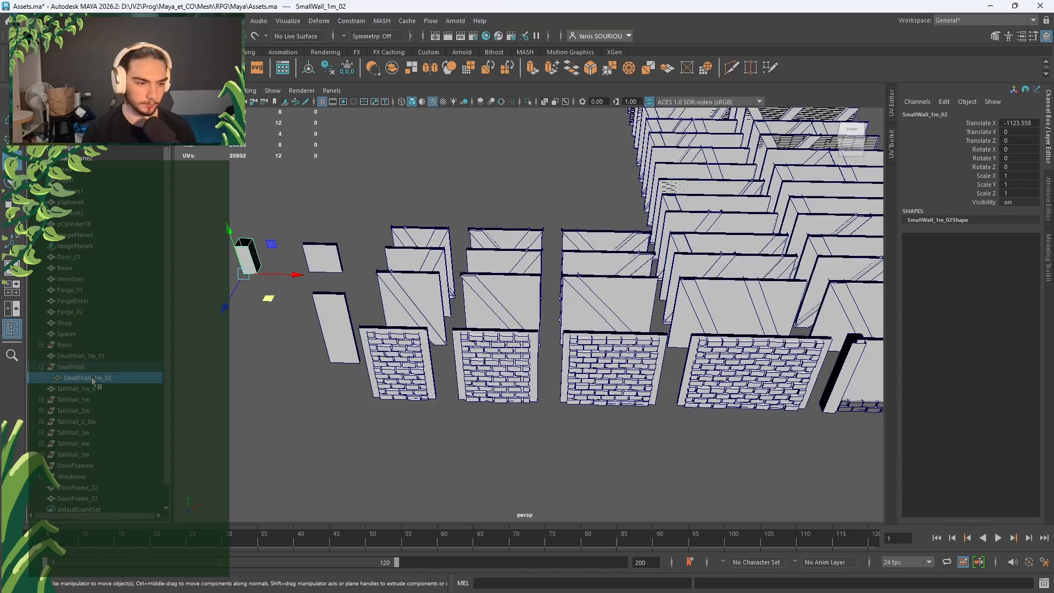
{"action": "double_click", "coordinate": [104, 378]}
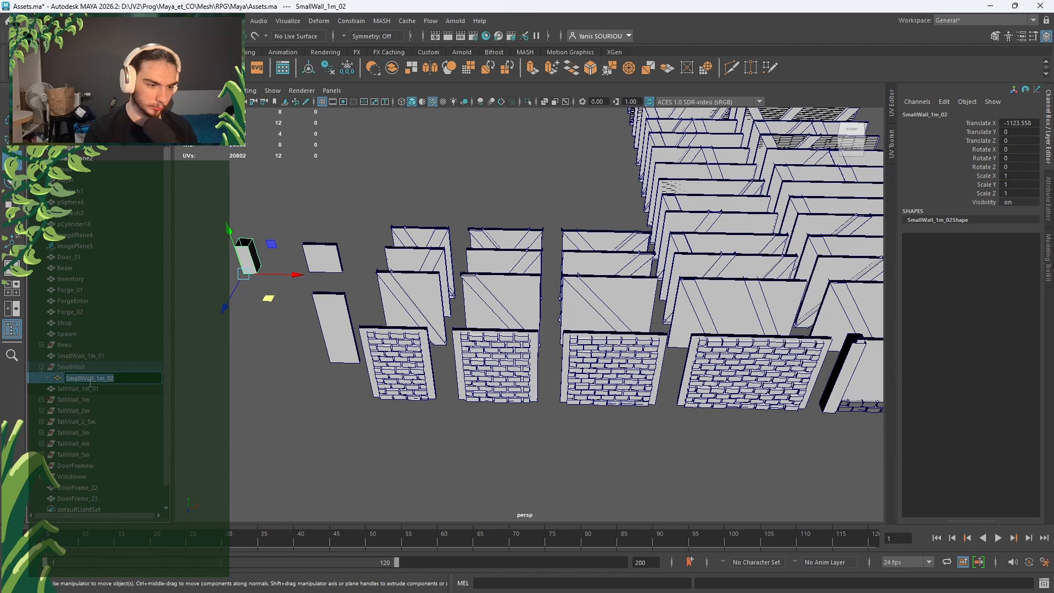
{"action": "left_click_drag", "start_coordinate": [128, 379], "coordinate": [106, 379]}
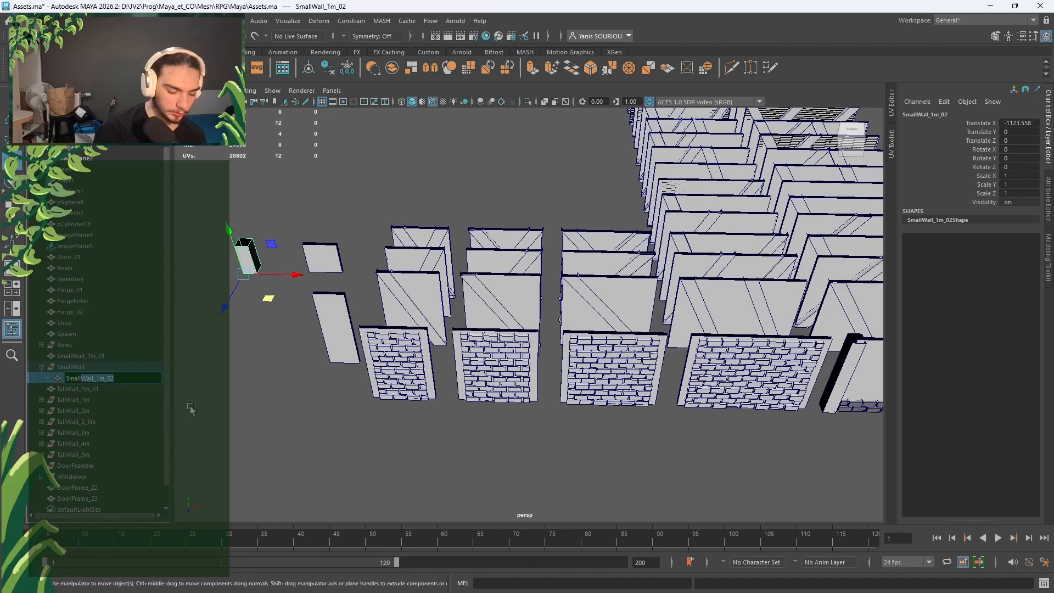
{"action": "type", "text": "Beam"}
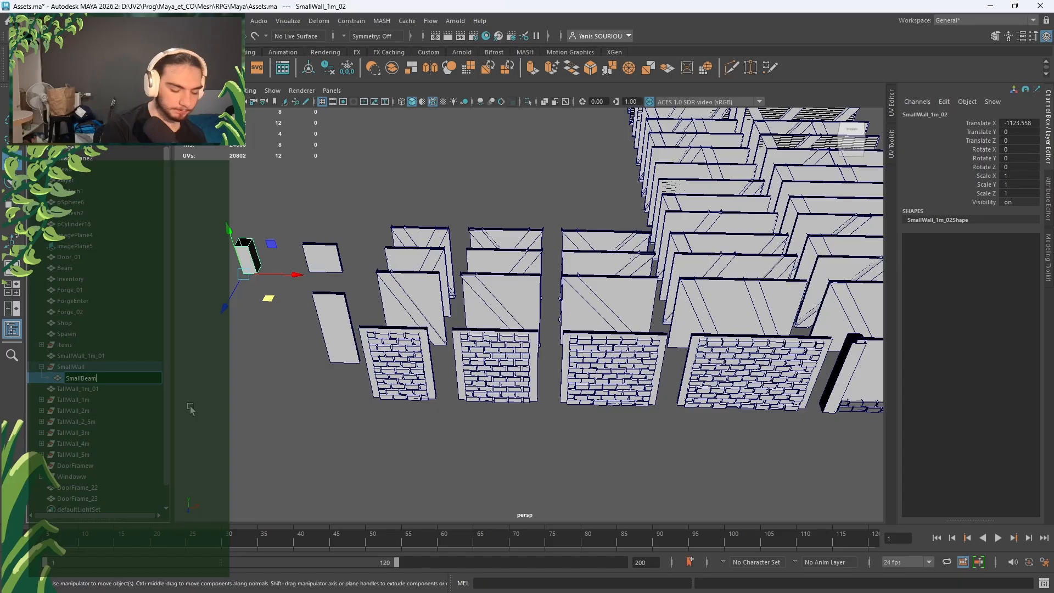
{"action": "key", "text": "Return"}
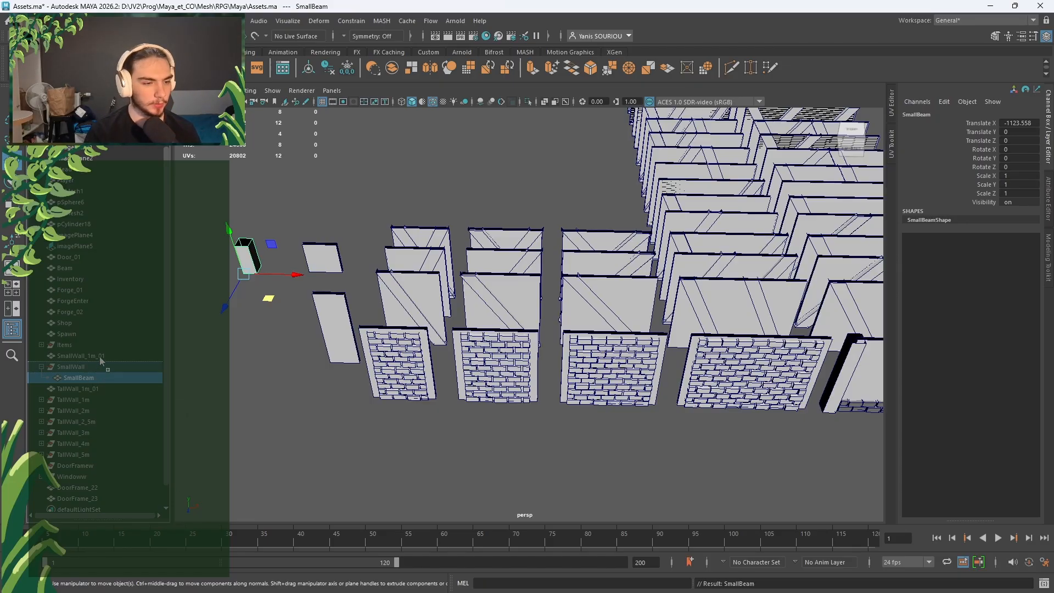
Step: Move SmallBeam out of the SmallWall group and delete the emptied group
{"action": "left_click_drag", "start_coordinate": [101, 360], "coordinate": [106, 352]}
{"action": "left_click", "coordinate": [74, 377]}
{"action": "key", "text": "Delete"}
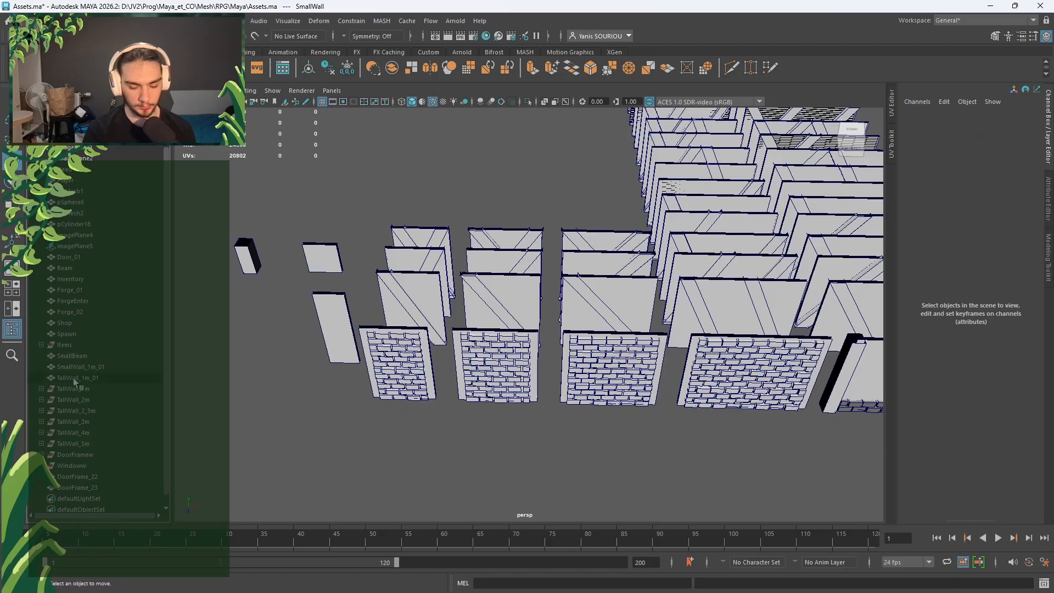
Step: Rename the plain 1 m tall wall panel TallWall_1m_01 to TallWall_1m1
{"action": "left_click", "coordinate": [74, 377]}
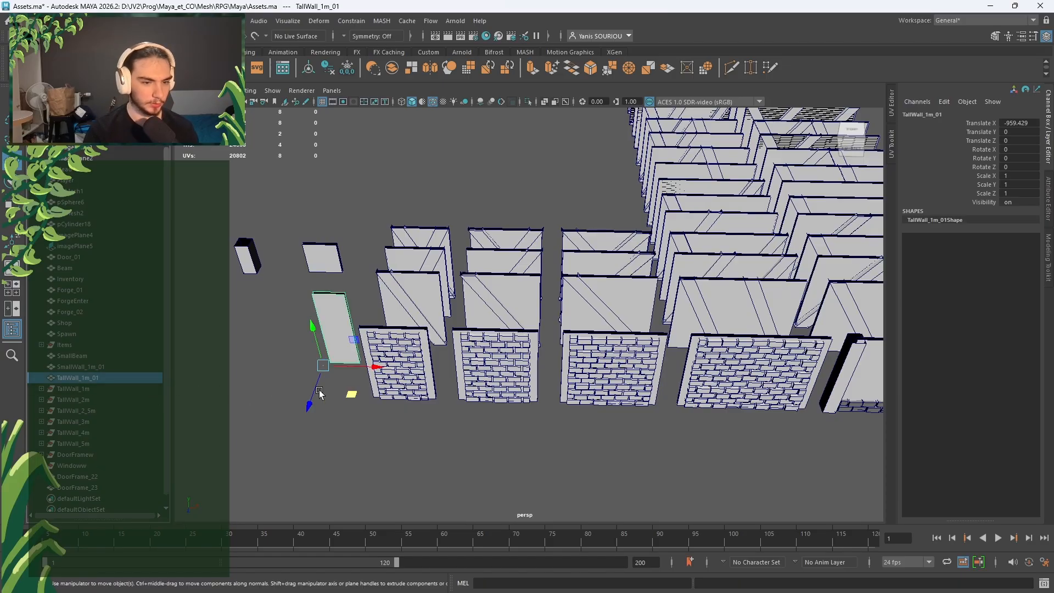
{"action": "double_click", "coordinate": [104, 377]}
{"action": "left_click", "coordinate": [105, 377]}
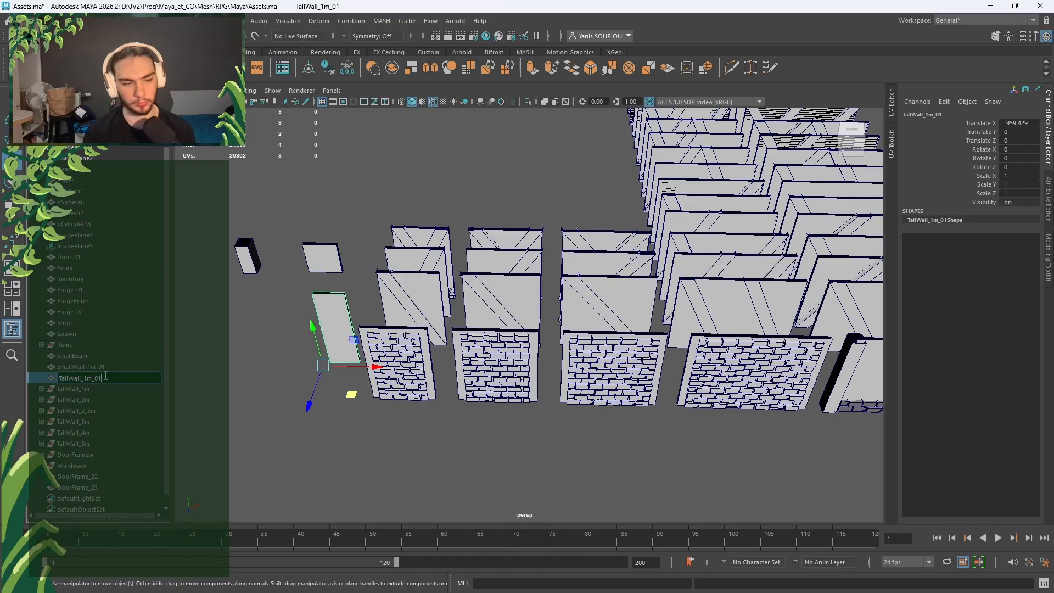
{"action": "type", "text": "1"}
{"action": "key", "text": "Return"}
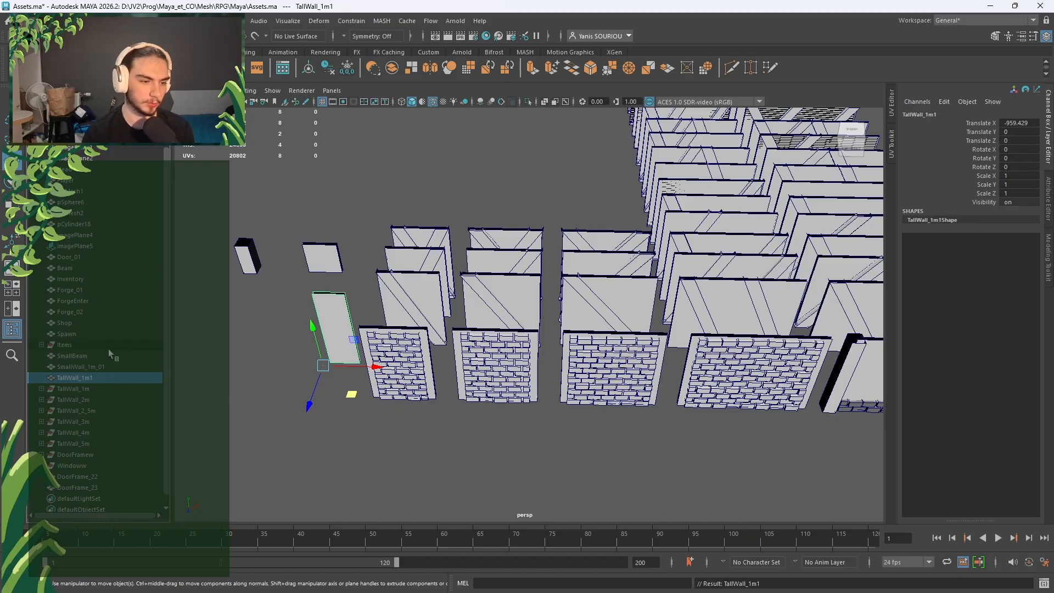
Step: Rename the plain 1 m low wall panel SmallWall_1m_01 to SmallWall_1m
{"action": "double_click", "coordinate": [105, 367]}
{"action": "left_click", "coordinate": [106, 367]}
{"action": "key", "text": "BackSpace"}
{"action": "key", "text": "BackSpace"}
{"action": "key", "text": "BackSpace"}
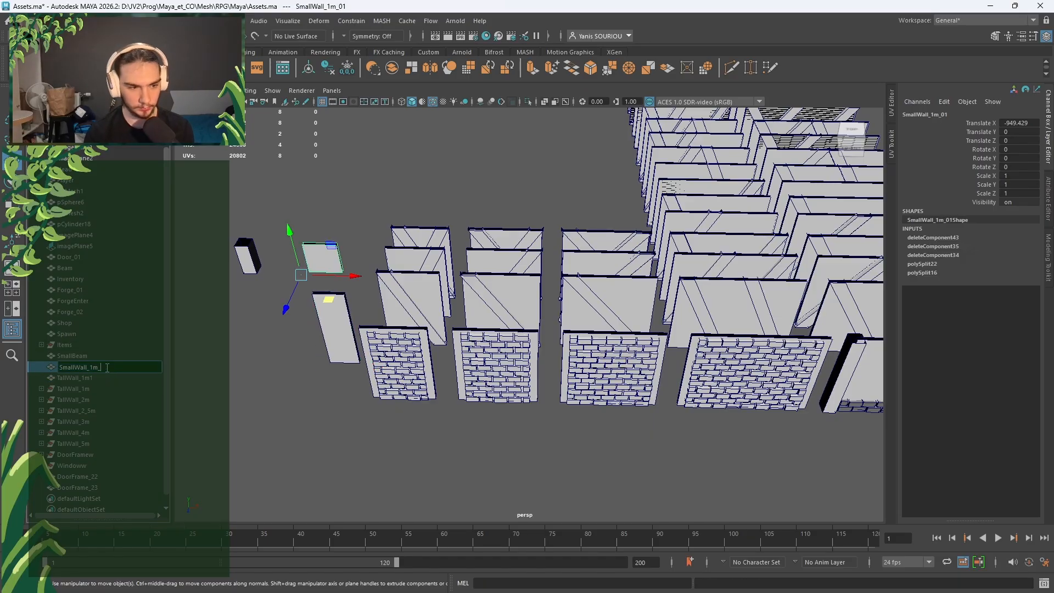
{"action": "key", "text": "Return"}
Step: Examine the rows of brick, plain and timber-framed walls from the front, the back and above
{"action": "left_click_drag", "start_coordinate": [447, 325], "coordinate": [439, 258], "text": "alt"}
{"action": "scroll", "coordinate": [411, 296], "scroll_direction": "up", "scroll_amount": 4}
{"action": "middle_click_drag", "start_coordinate": [363, 315], "coordinate": [399, 326], "text": "alt"}
{"action": "left_click", "coordinate": [400, 326]}
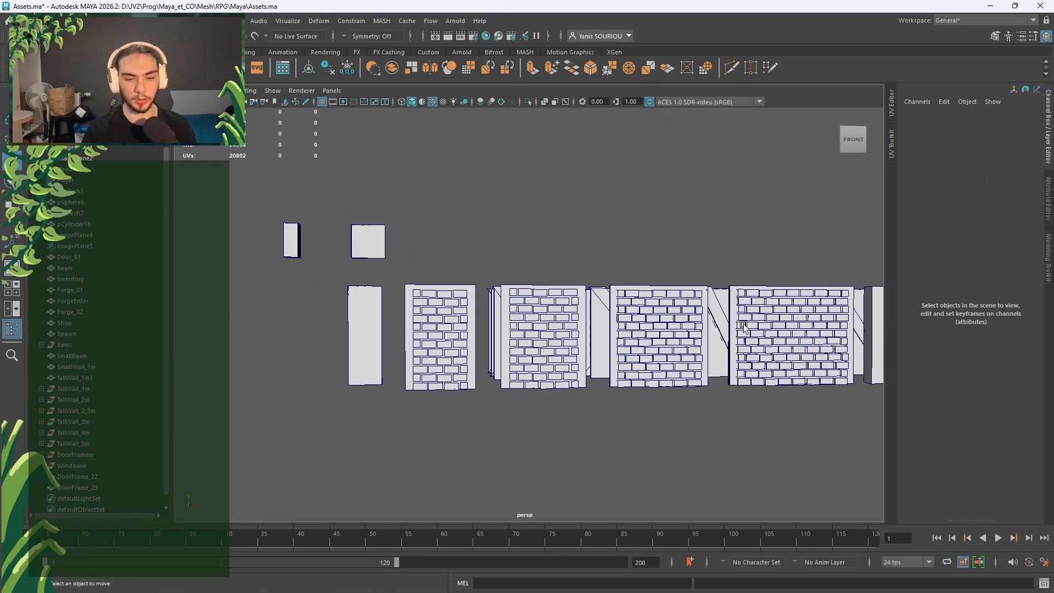
{"action": "left_click_drag", "start_coordinate": [743, 327], "coordinate": [484, 313], "text": "alt"}
{"action": "middle_click_drag", "start_coordinate": [484, 312], "coordinate": [801, 330], "text": "alt"}
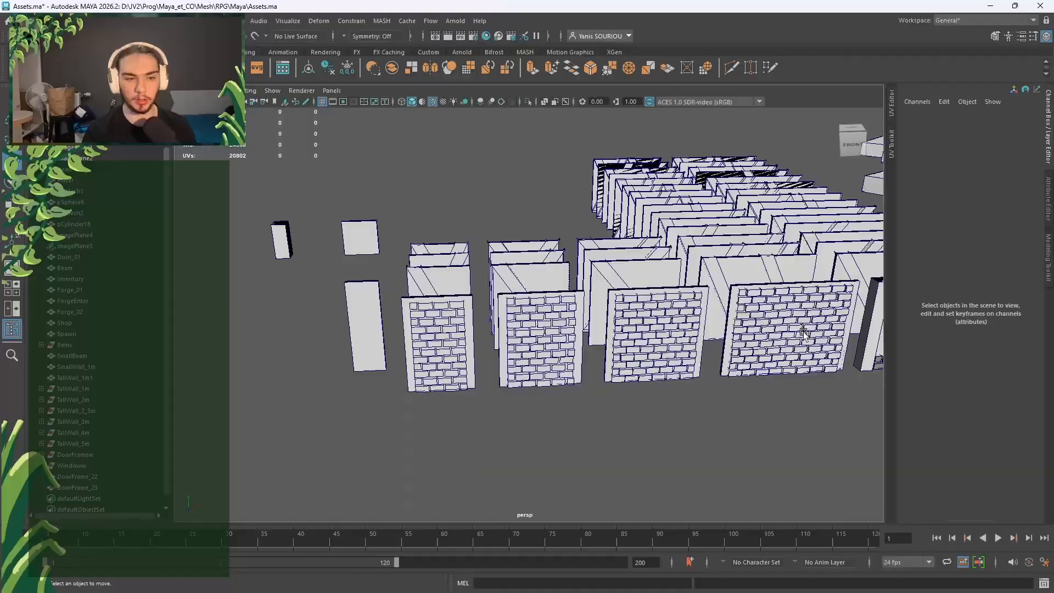
{"action": "left_click_drag", "start_coordinate": [371, 267], "coordinate": [483, 348], "text": "alt"}
{"action": "left_click", "coordinate": [482, 348]}
{"action": "left_click", "coordinate": [626, 437]}
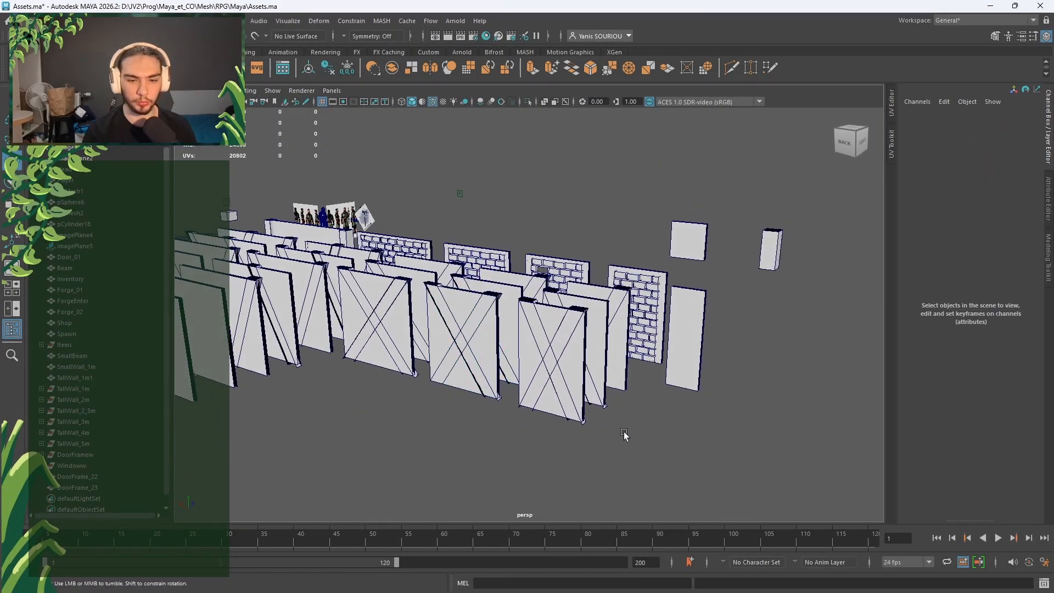
{"action": "left_click_drag", "start_coordinate": [625, 438], "coordinate": [475, 435], "text": "alt"}
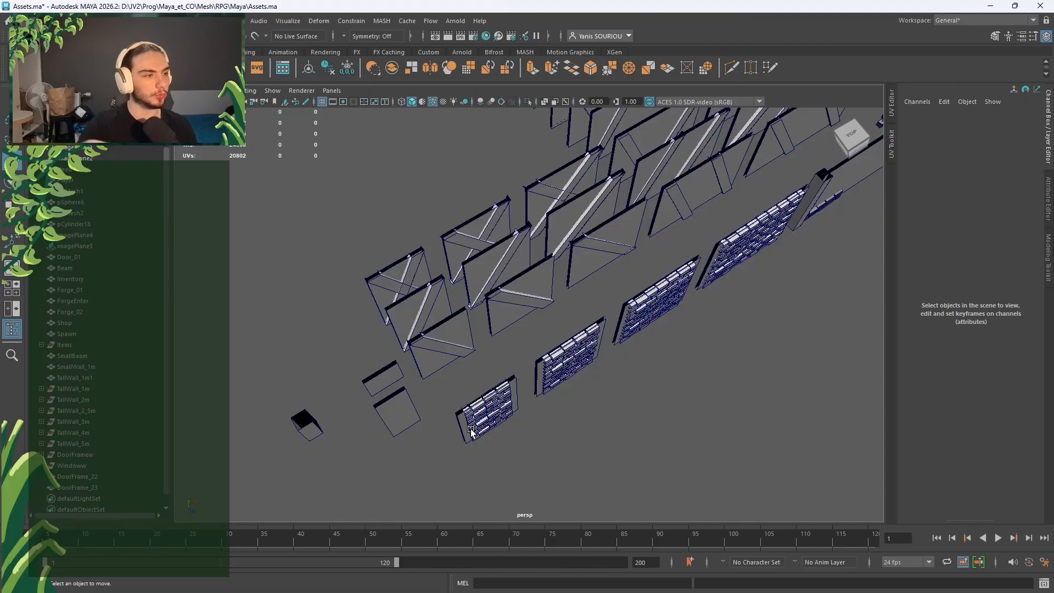
{"action": "left_click_drag", "start_coordinate": [471, 430], "coordinate": [531, 384], "text": "alt"}
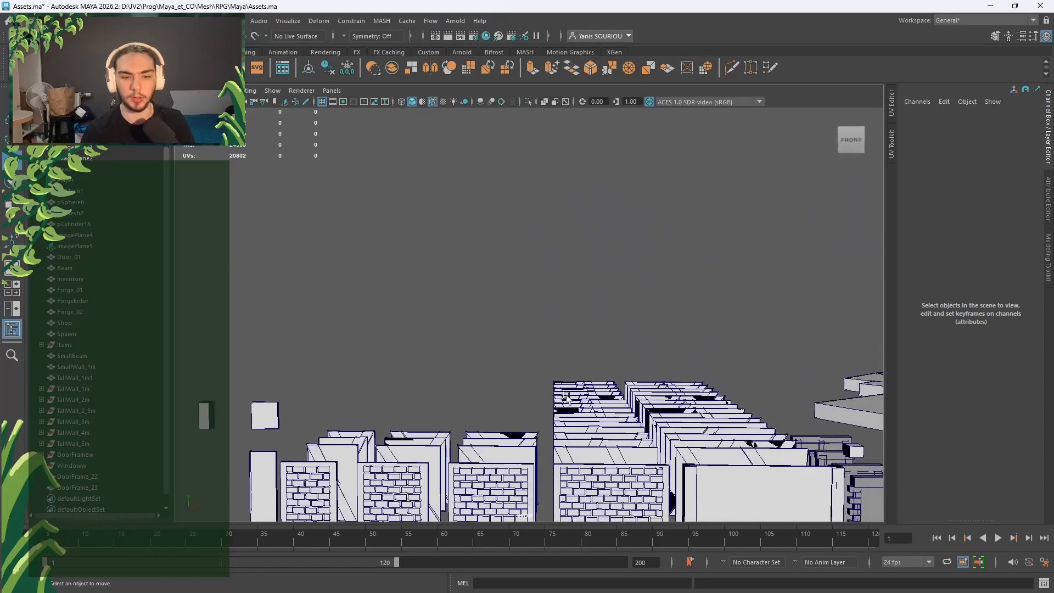
{"action": "middle_click_drag", "start_coordinate": [531, 384], "coordinate": [524, 302], "text": "alt"}
{"action": "left_click_drag", "start_coordinate": [524, 301], "coordinate": [504, 313], "text": "alt"}
{"action": "left_click_drag", "start_coordinate": [584, 362], "coordinate": [599, 400], "text": "alt"}
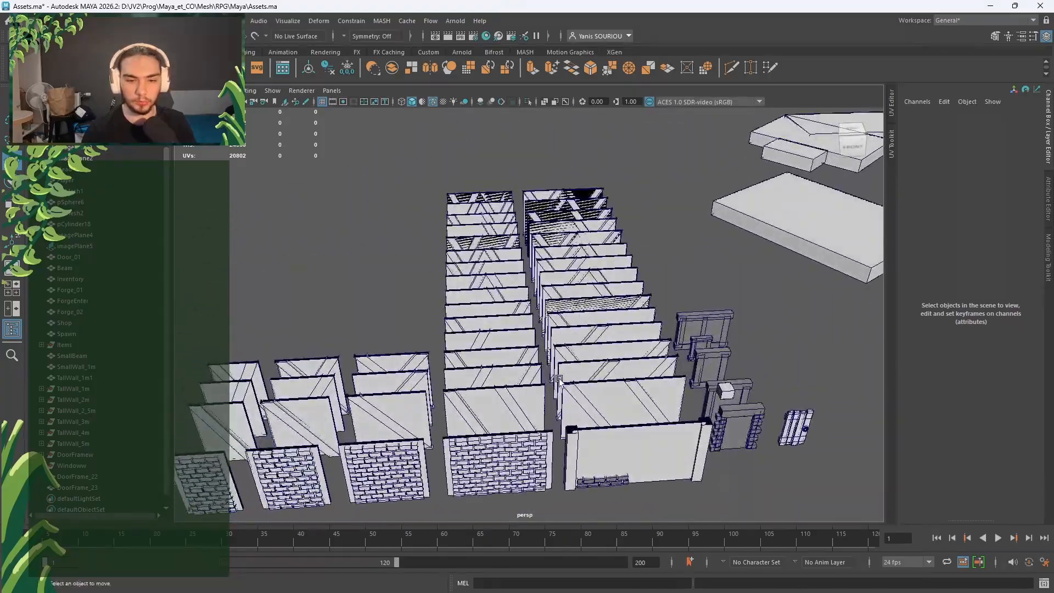
Step: Shift the DoorFrame_23 brick block along X closer to the left post of the unfinished 5 m wall
{"action": "middle_click_drag", "start_coordinate": [549, 391], "coordinate": [639, 306], "text": "alt"}
{"action": "scroll", "coordinate": [640, 305], "scroll_direction": "up", "scroll_amount": 3}
{"action": "middle_click_drag", "start_coordinate": [606, 406], "coordinate": [646, 308], "text": "alt"}
{"action": "mouse_move", "coordinate": [576, 382]}
{"action": "left_mouse_down", "text": "alt"}
{"action": "mouse_move", "coordinate": [543, 369]}
{"action": "mouse_move", "coordinate": [594, 371]}
{"action": "left_mouse_up", "text": "alt"}
{"action": "scroll", "coordinate": [549, 369], "scroll_direction": "up", "scroll_amount": 5}
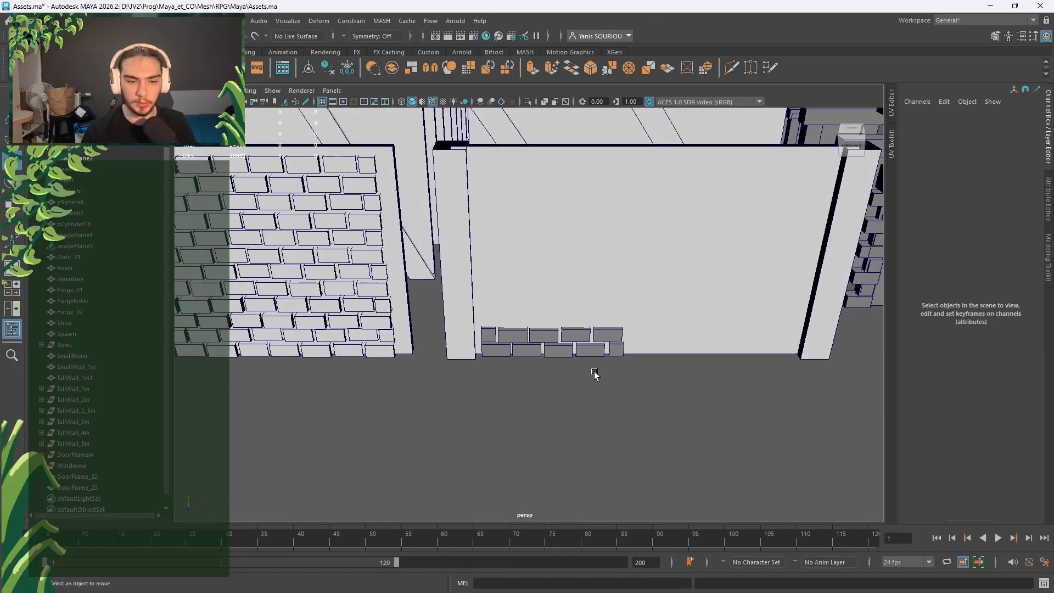
{"action": "left_click", "coordinate": [552, 358]}
{"action": "scroll", "coordinate": [578, 403], "scroll_direction": "up", "scroll_amount": 6}
{"action": "scroll", "coordinate": [588, 411], "scroll_direction": "down", "scroll_amount": 2}
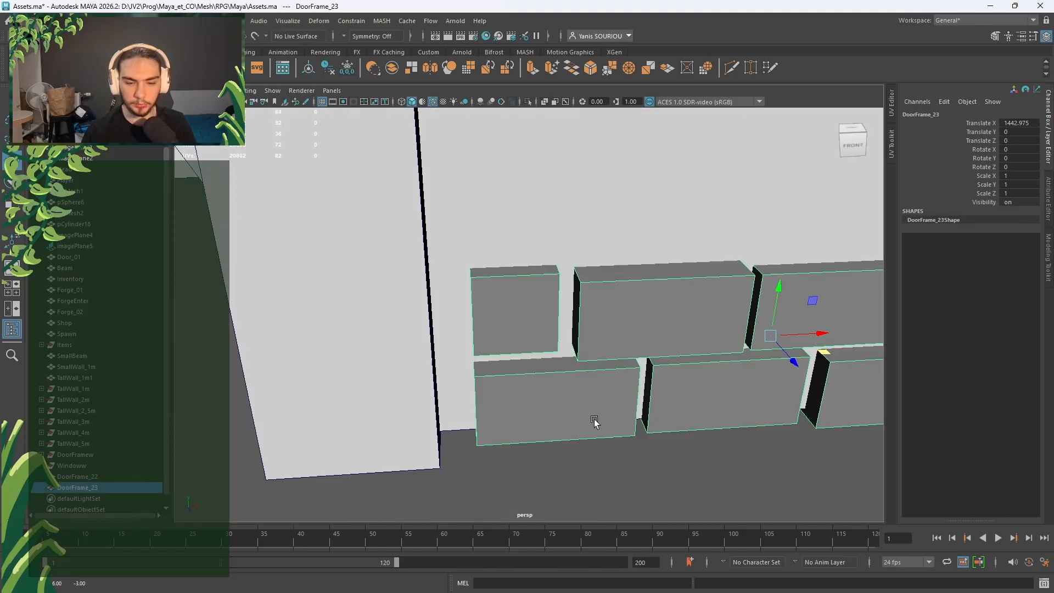
{"action": "scroll", "coordinate": [595, 423], "scroll_direction": "down", "scroll_amount": 3}
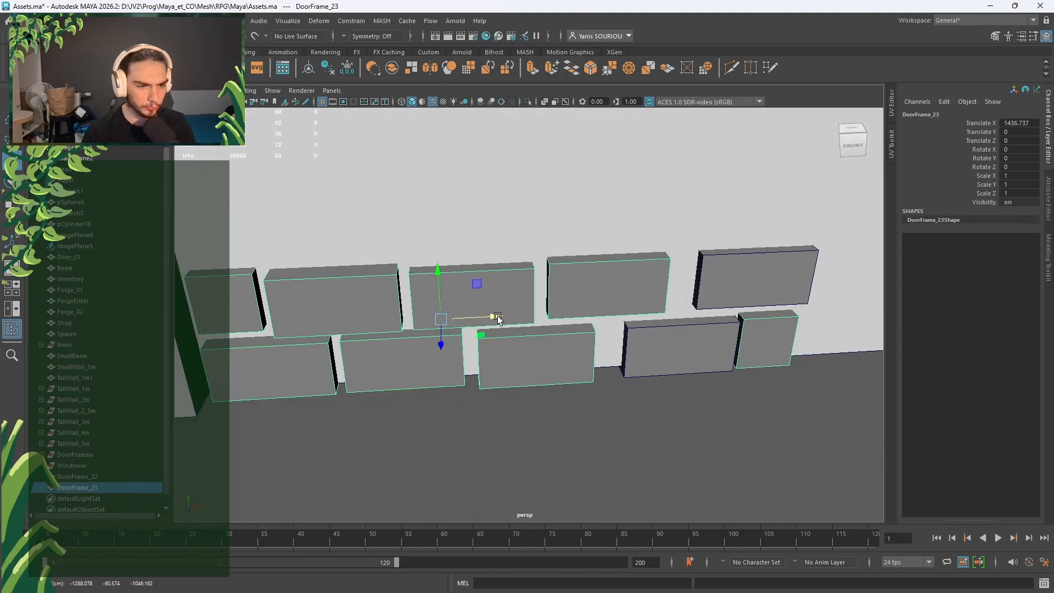
{"action": "scroll", "coordinate": [549, 330], "scroll_direction": "down", "scroll_amount": 5}
Step: Move the DoorFrame_22 brick pair against the starter block and duplicate it repeatedly along the 5 m wall up to the right post
{"action": "left_click", "coordinate": [607, 341]}
{"action": "left_click_drag", "start_coordinate": [760, 360], "coordinate": [741, 403], "text": "alt"}
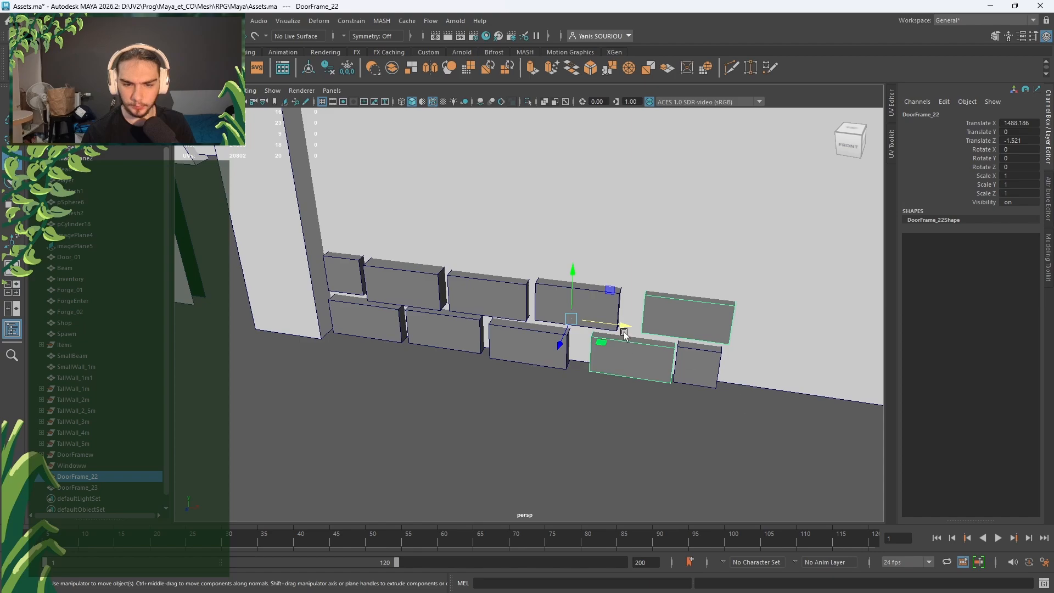
{"action": "mouse_move", "coordinate": [620, 332]}
{"action": "left_mouse_down"}
{"action": "mouse_move", "coordinate": [605, 330]}
{"action": "mouse_move", "coordinate": [690, 346]}
{"action": "left_mouse_up"}
{"action": "middle_click_drag", "start_coordinate": [690, 346], "coordinate": [511, 340], "text": "alt"}
{"action": "left_click_drag", "start_coordinate": [497, 328], "coordinate": [585, 346], "text": "shift"}
{"action": "middle_click_drag", "start_coordinate": [639, 359], "coordinate": [551, 342], "text": "alt"}
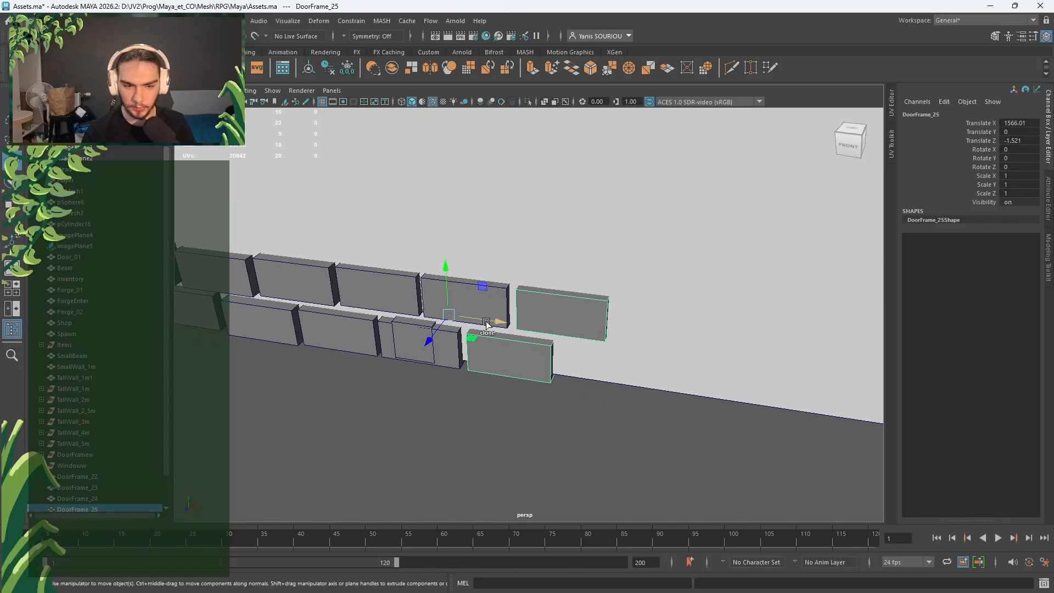
{"action": "left_click_drag", "start_coordinate": [491, 322], "coordinate": [585, 344], "text": "shift"}
{"action": "middle_click_drag", "start_coordinate": [657, 366], "coordinate": [410, 331], "text": "alt"}
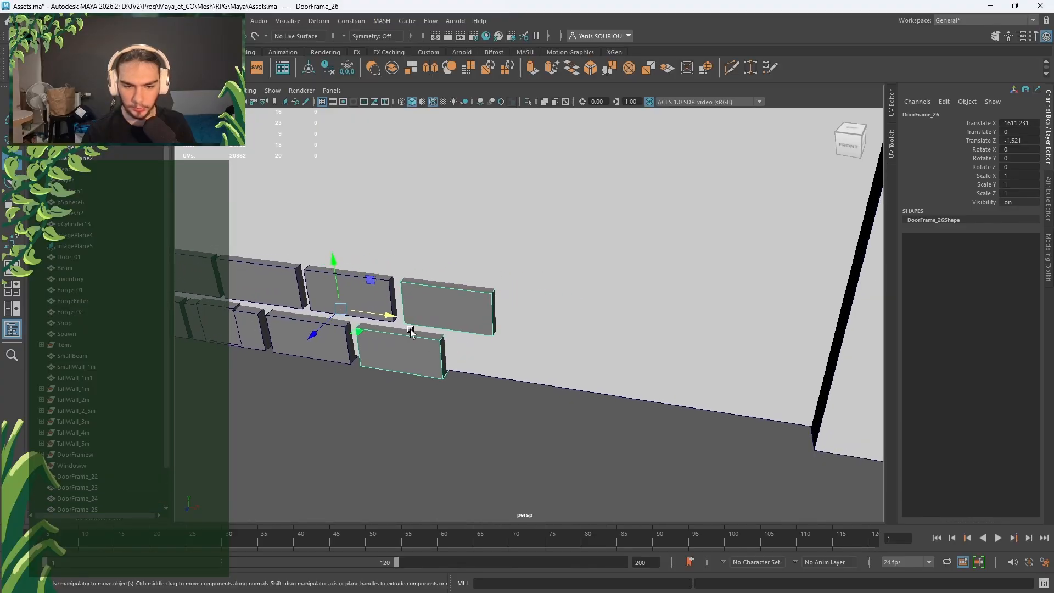
{"action": "mouse_move", "coordinate": [391, 319]}
{"action": "left_mouse_down", "text": "shift"}
{"action": "mouse_move", "coordinate": [726, 375]}
{"action": "mouse_move", "coordinate": [681, 371]}
{"action": "mouse_move", "coordinate": [710, 351]}
{"action": "left_mouse_up", "text": "shift"}
Step: Nudge the DoorFrame_22 brick pair along X to tighten its gap, and do the same for the adjacent DoorFrame_24 pair
{"action": "scroll", "coordinate": [680, 371], "scroll_direction": "down", "scroll_amount": 4}
{"action": "middle_click_drag", "start_coordinate": [710, 351], "coordinate": [631, 354], "text": "alt"}
{"action": "middle_click_drag", "start_coordinate": [483, 320], "coordinate": [670, 345], "text": "alt"}
{"action": "scroll", "coordinate": [574, 328], "scroll_direction": "up", "scroll_amount": 2}
{"action": "middle_click_drag", "start_coordinate": [574, 328], "coordinate": [652, 353], "text": "alt"}
{"action": "left_click", "coordinate": [488, 319]}
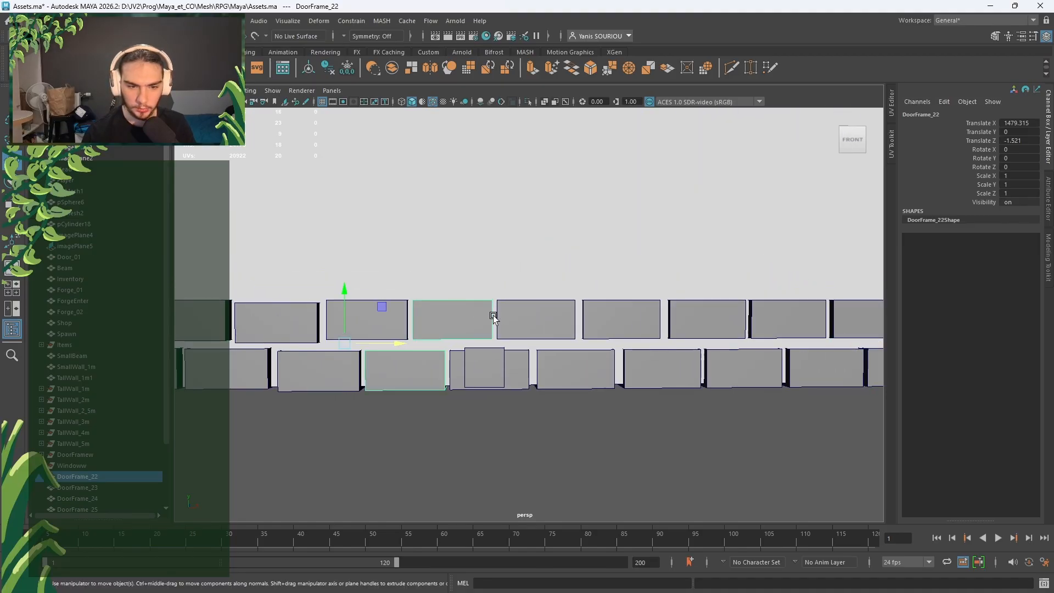
{"action": "left_click_drag", "start_coordinate": [400, 343], "coordinate": [395, 343]}
{"action": "left_click", "coordinate": [522, 351]}
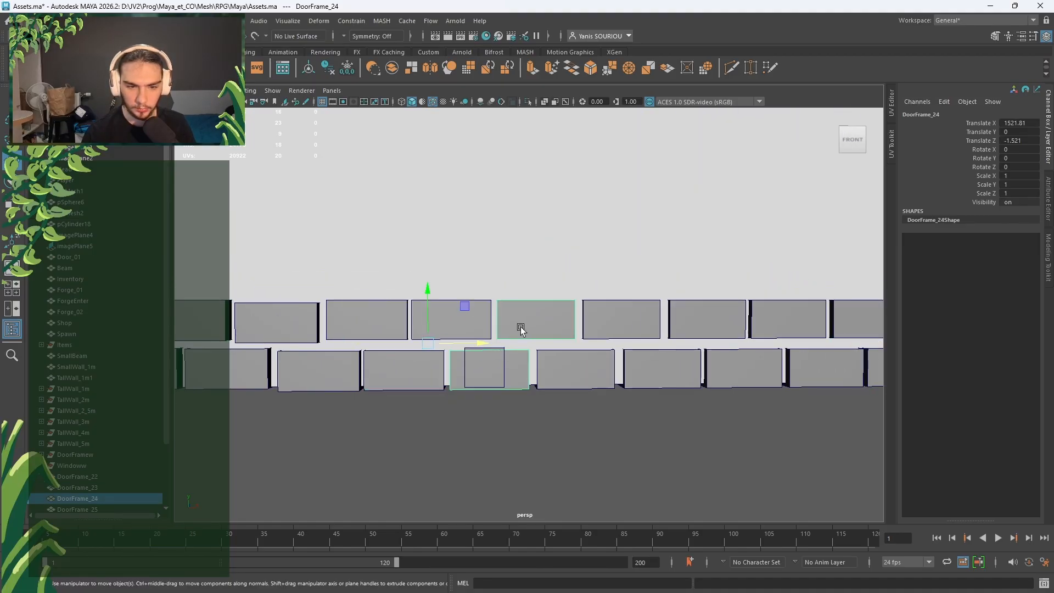
Step: Offset the DoorFrame_25 brick pair in depth to about -0.594 in Z and shift it closer to the preceding bricks
{"action": "left_click_drag", "start_coordinate": [565, 407], "coordinate": [646, 403], "text": "alt"}
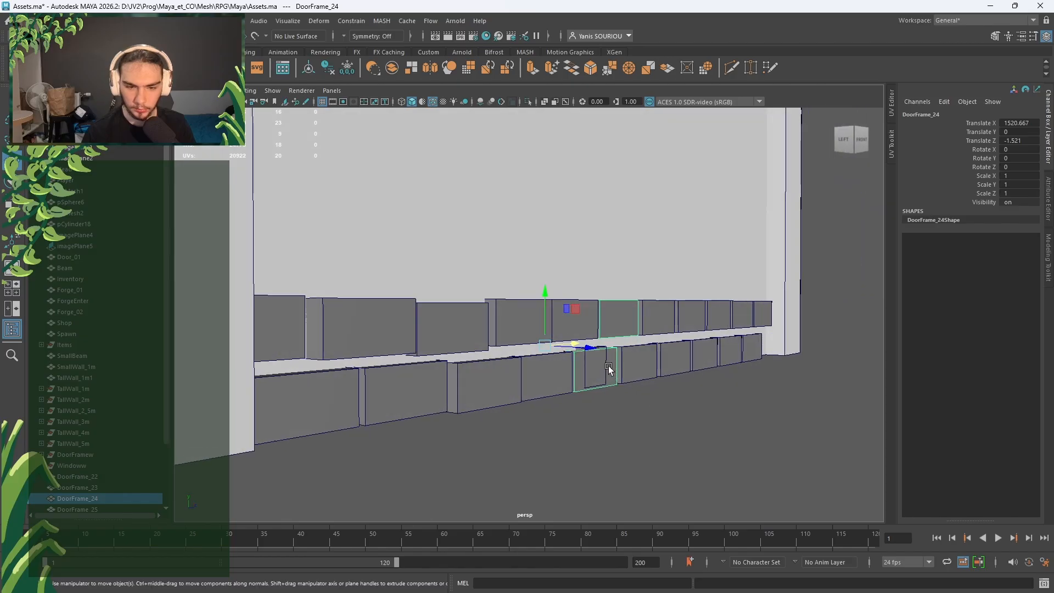
{"action": "left_click_drag", "start_coordinate": [581, 422], "coordinate": [603, 422], "text": "alt"}
{"action": "left_click", "coordinate": [600, 430]}
{"action": "left_click", "coordinate": [629, 375]}
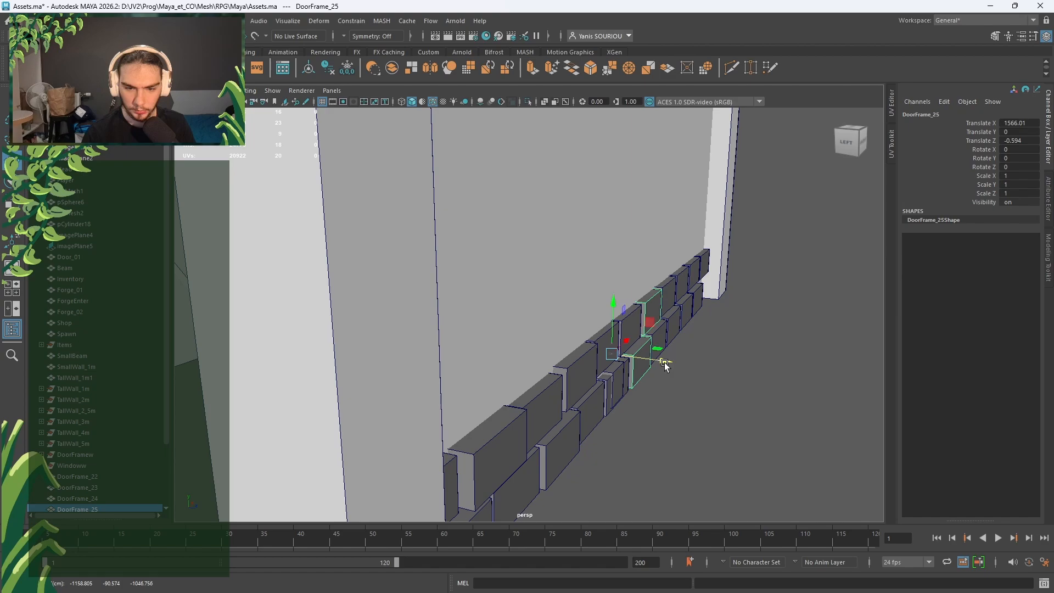
{"action": "left_click_drag", "start_coordinate": [652, 398], "coordinate": [549, 373], "text": "alt"}
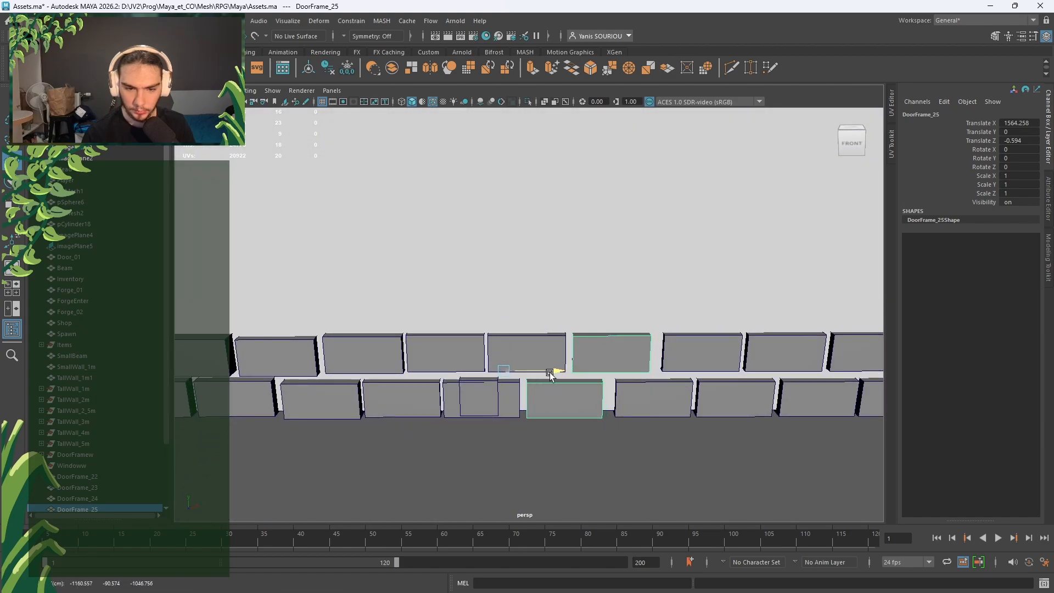
Step: Close the gaps before the DoorFrame_26 and DoorFrame_27 brick pairs and vary their depth on the wall
{"action": "left_click", "coordinate": [645, 402]}
{"action": "left_click_drag", "start_coordinate": [645, 371], "coordinate": [767, 416]}
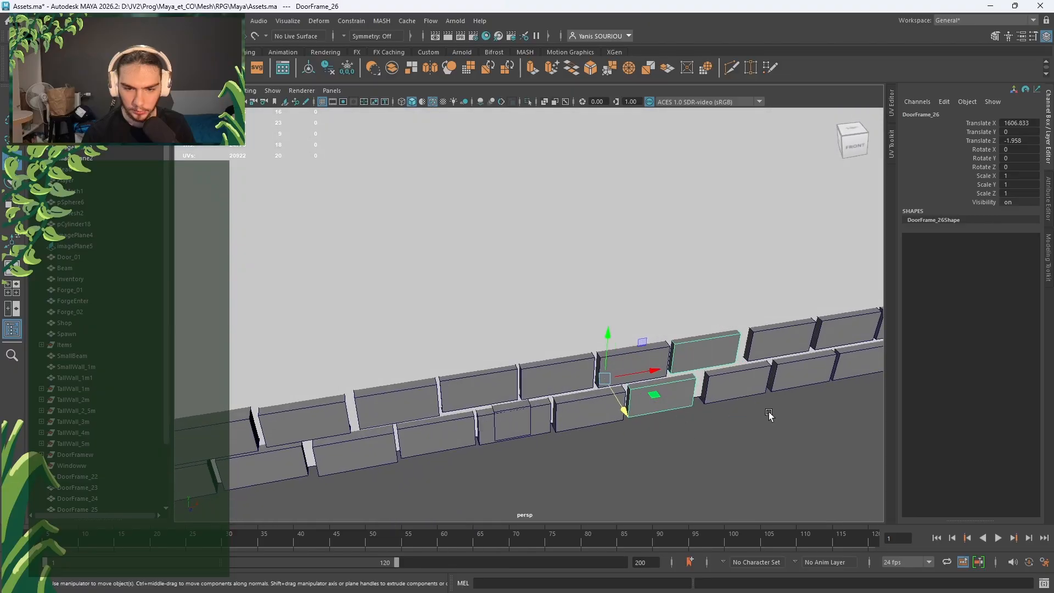
{"action": "left_click", "coordinate": [705, 395]}
{"action": "left_click_drag", "start_coordinate": [729, 356], "coordinate": [716, 356]}
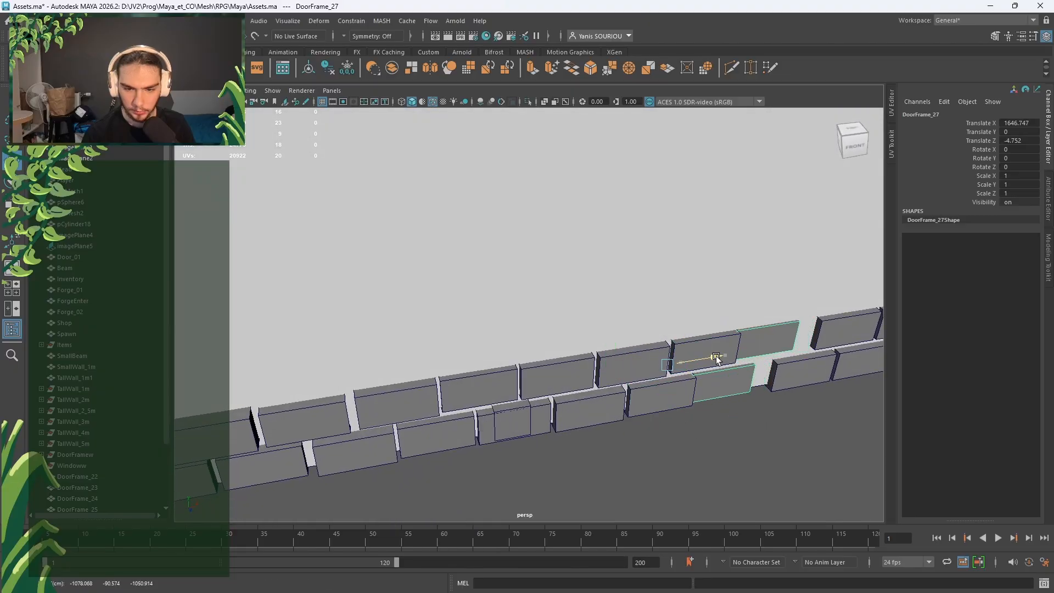
Step: Shift the DoorFrame_28 brick pair along X to close its gap with the preceding pair
{"action": "left_click", "coordinate": [811, 388]}
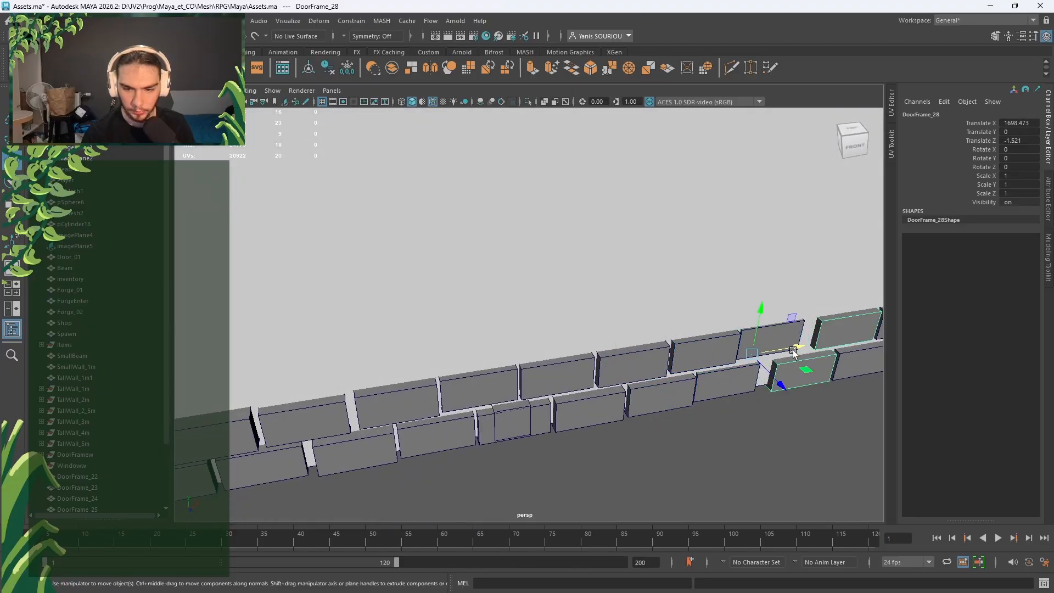
{"action": "left_click_drag", "start_coordinate": [811, 388], "coordinate": [609, 311], "text": "alt"}
{"action": "left_click", "coordinate": [602, 338]}
{"action": "left_click", "coordinate": [577, 298]}
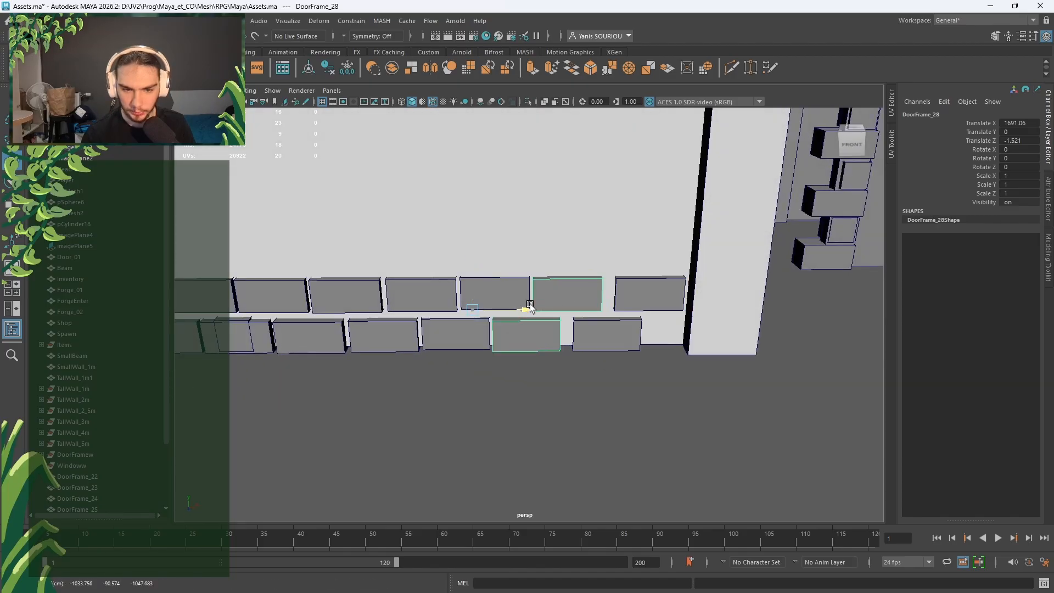
{"action": "left_click_drag", "start_coordinate": [528, 309], "coordinate": [535, 308]}
Step: Nudge the brick pair just before DoorFrame_28 along X to even out its gap with the neighbouring pairs
{"action": "left_click", "coordinate": [506, 301]}
{"action": "left_click_drag", "start_coordinate": [455, 305], "coordinate": [460, 305]}
{"action": "middle_click_drag", "start_coordinate": [469, 326], "coordinate": [629, 361], "text": "alt"}
{"action": "left_click", "coordinate": [492, 327]}
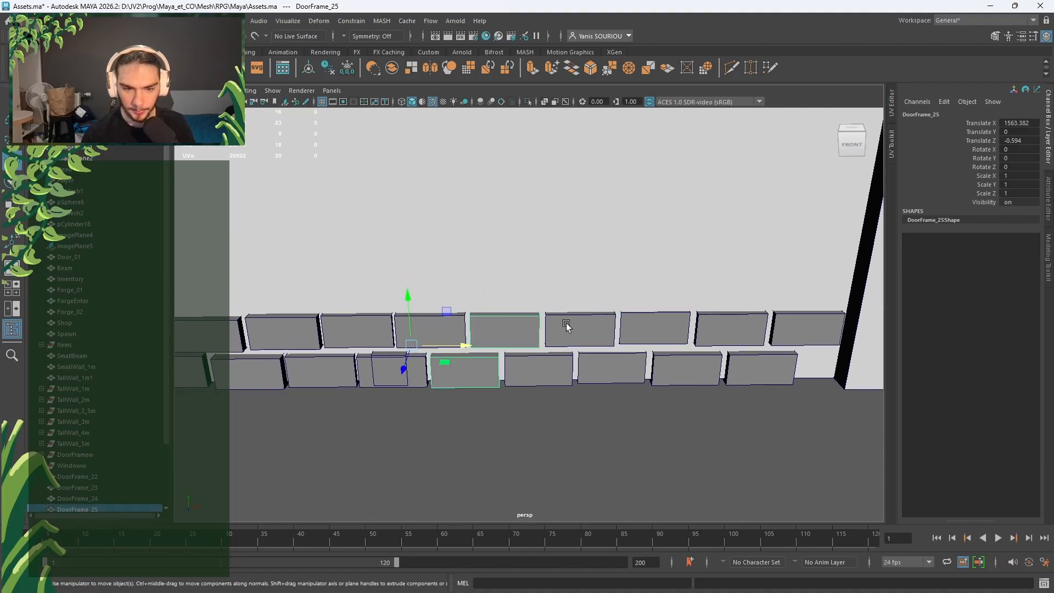
{"action": "left_click", "coordinate": [567, 326]}
{"action": "scroll", "coordinate": [595, 417], "scroll_direction": "down", "scroll_amount": 2}
Step: Move the small end-brick faces of DoorFrame_23 along X to fill the empty end of the lower brick row beside the pillar
{"action": "left_click", "coordinate": [419, 366]}
{"action": "right_click_drag", "start_coordinate": [324, 279], "coordinate": [326, 321]}
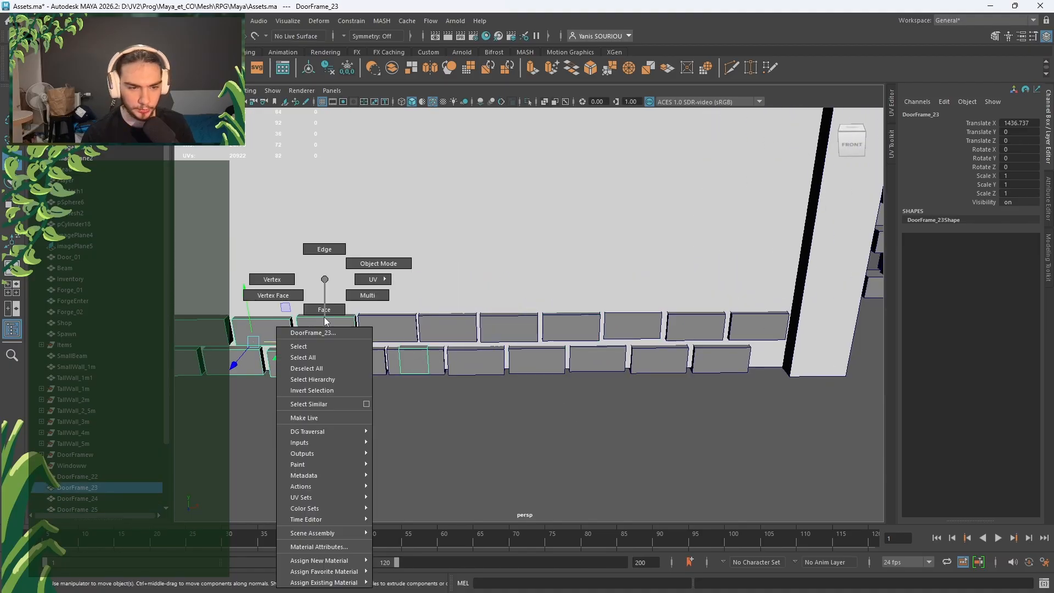
{"action": "left_click", "coordinate": [414, 360]}
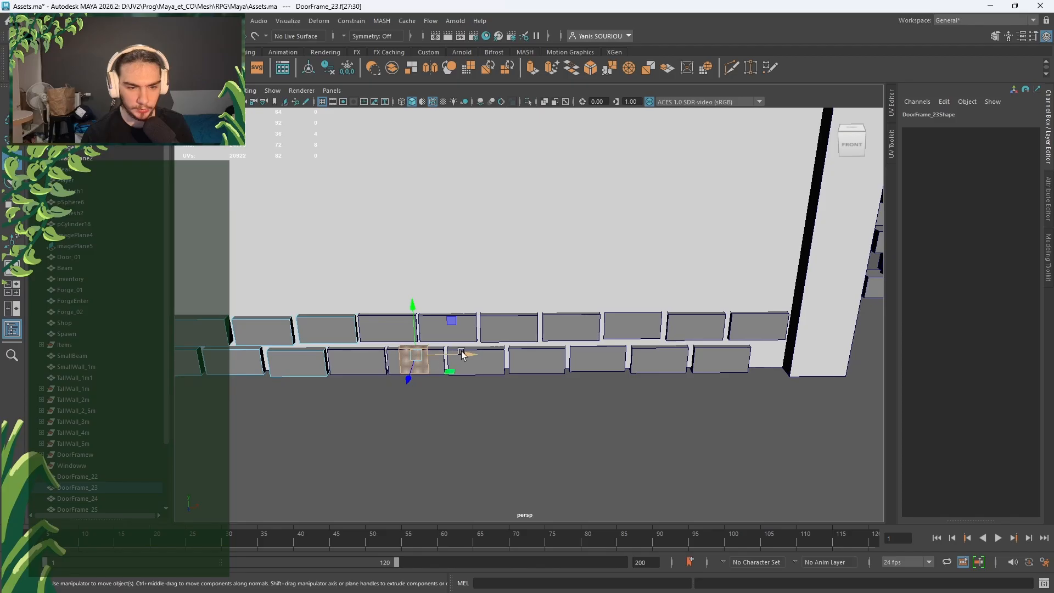
{"action": "left_click_drag", "start_coordinate": [461, 354], "coordinate": [811, 394]}
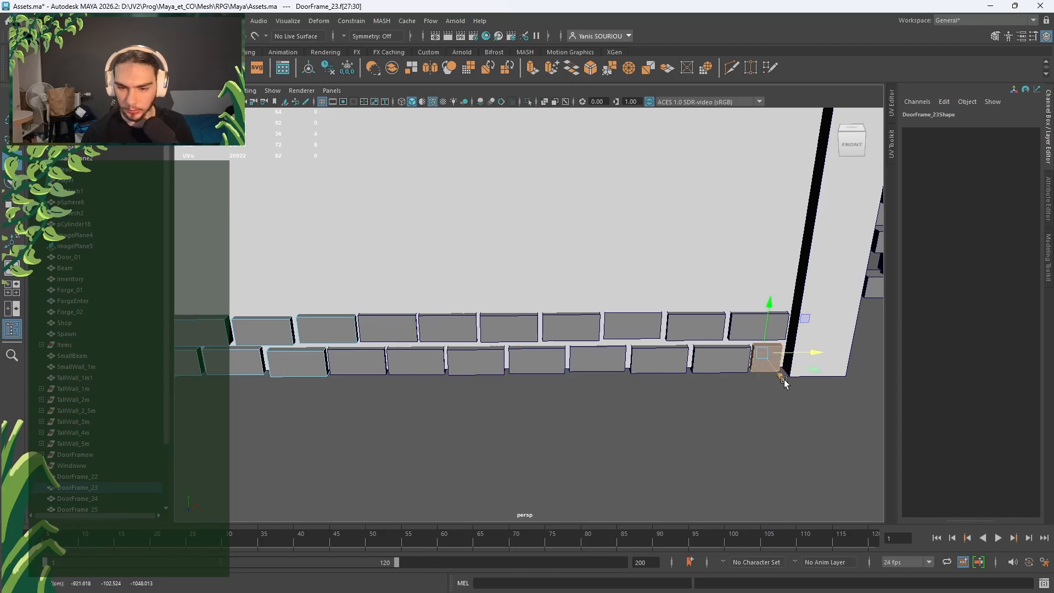
{"action": "left_click", "coordinate": [756, 432]}
{"action": "scroll", "coordinate": [716, 421], "scroll_direction": "down", "scroll_amount": 3}
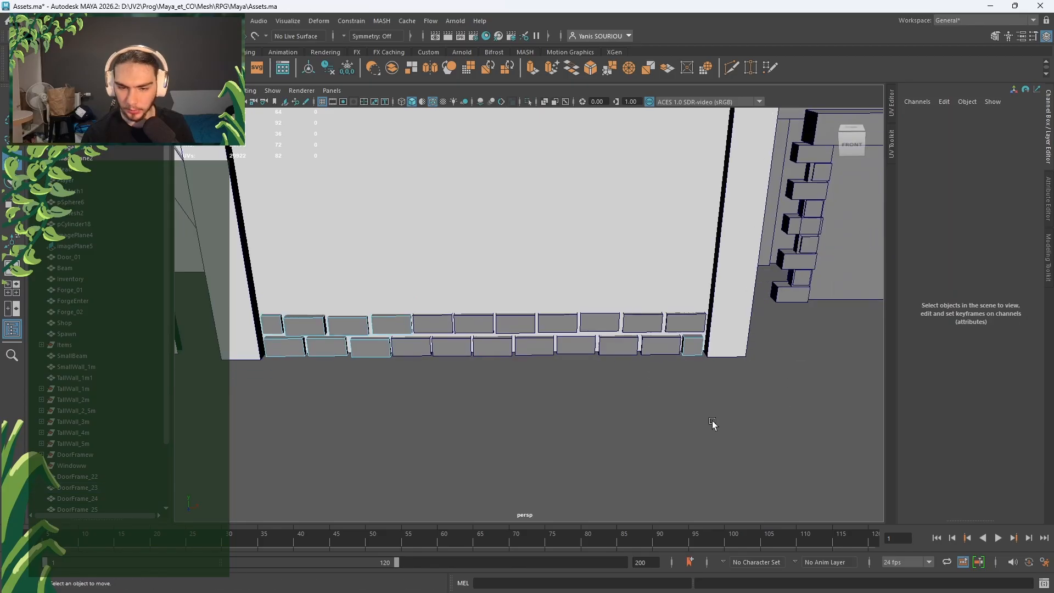
Step: Combine all brick pairs of the two bottom rows into one mesh, freeze its transformations and delete its history
{"action": "left_click_drag", "start_coordinate": [712, 421], "coordinate": [569, 420], "text": "alt"}
{"action": "right_click_drag", "start_coordinate": [541, 414], "coordinate": [616, 293]}
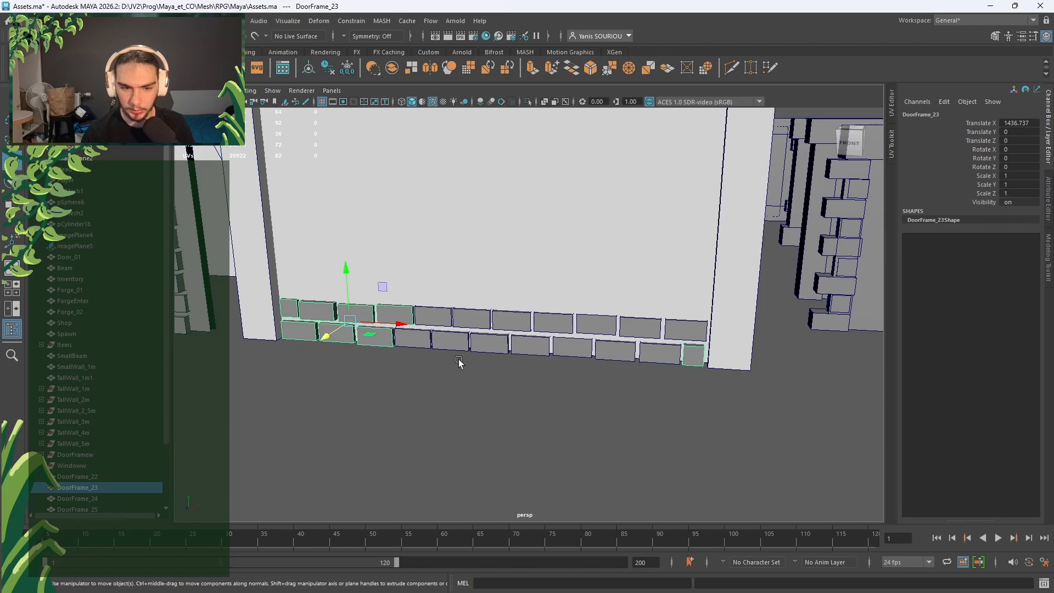
{"action": "left_click", "coordinate": [421, 345]}
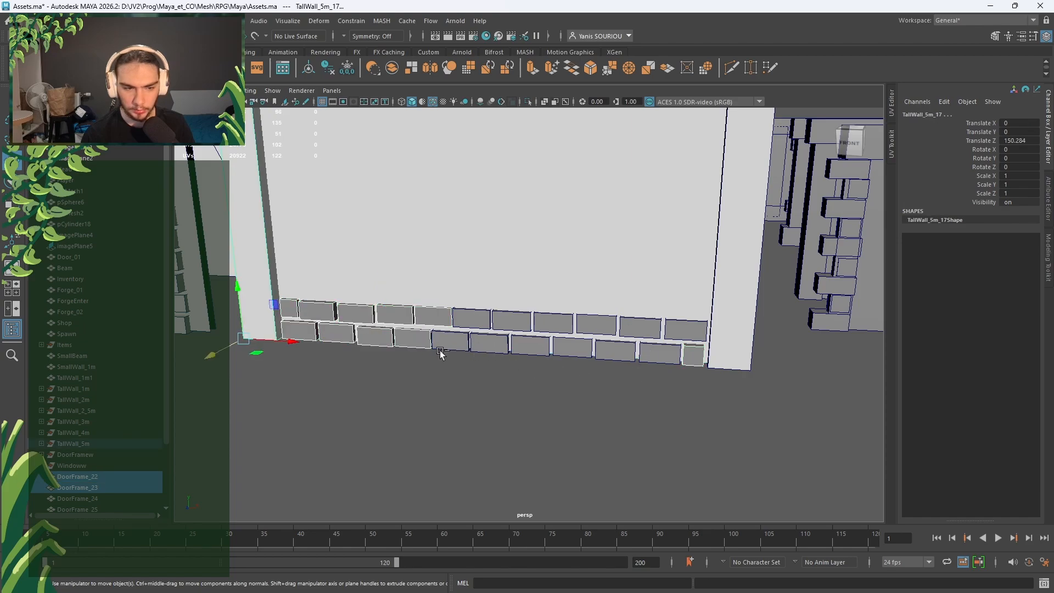
{"action": "key", "text": "ctrl+z"}
{"action": "left_click", "coordinate": [472, 346], "text": "shift"}
{"action": "key", "text": "ctrl+z"}
{"action": "left_click_drag", "start_coordinate": [452, 364], "coordinate": [475, 409], "text": "alt"}
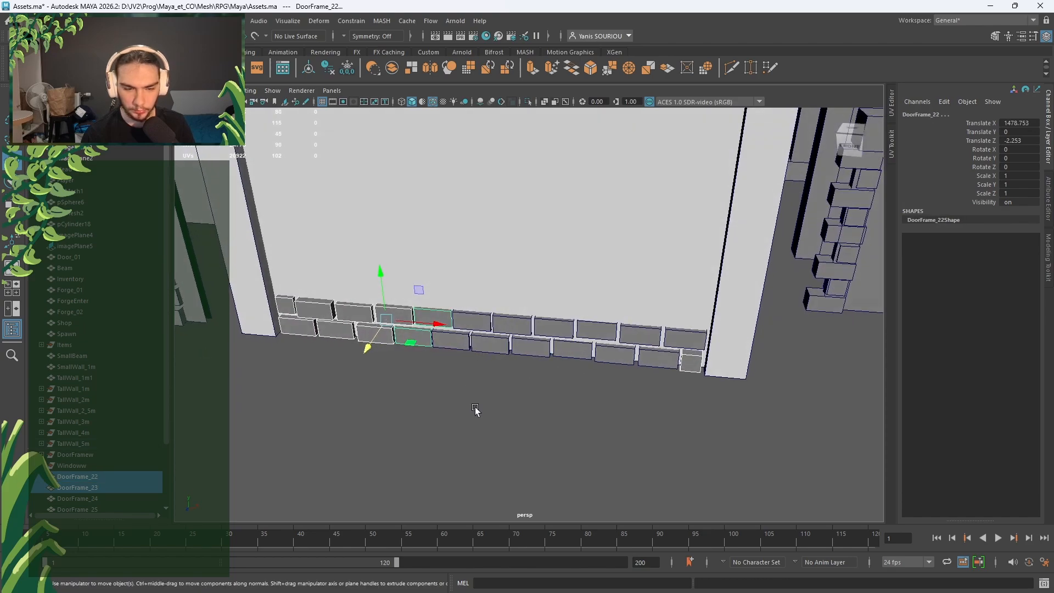
{"action": "left_click", "coordinate": [458, 347], "text": "shift"}
{"action": "left_click", "coordinate": [493, 350], "text": "shift"}
{"action": "left_click", "coordinate": [550, 353], "text": "shift"}
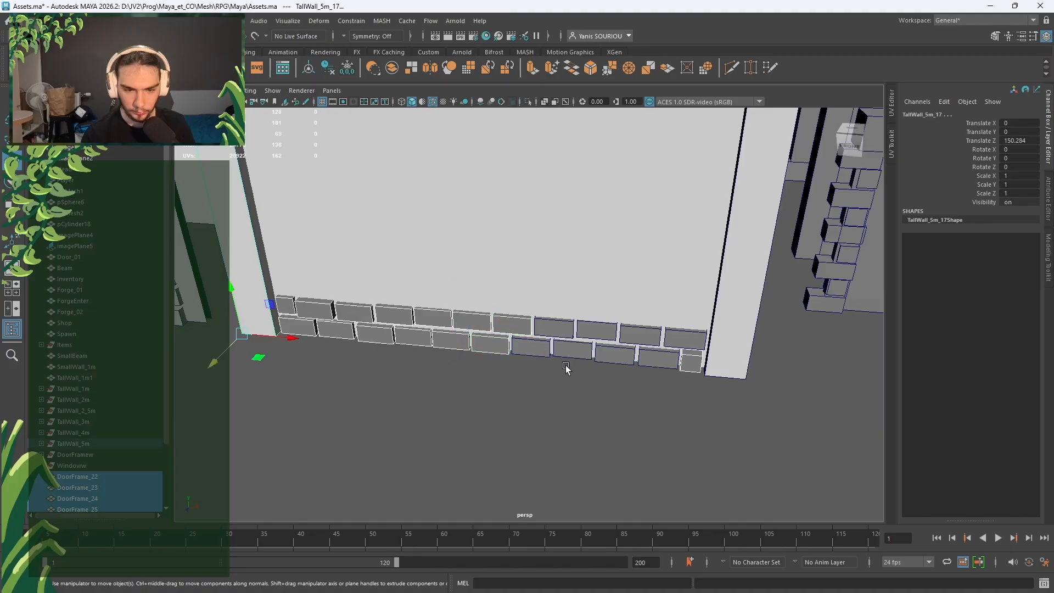
{"action": "key", "text": "ctrl+z"}
{"action": "left_click_drag", "start_coordinate": [569, 407], "coordinate": [580, 434], "text": "alt"}
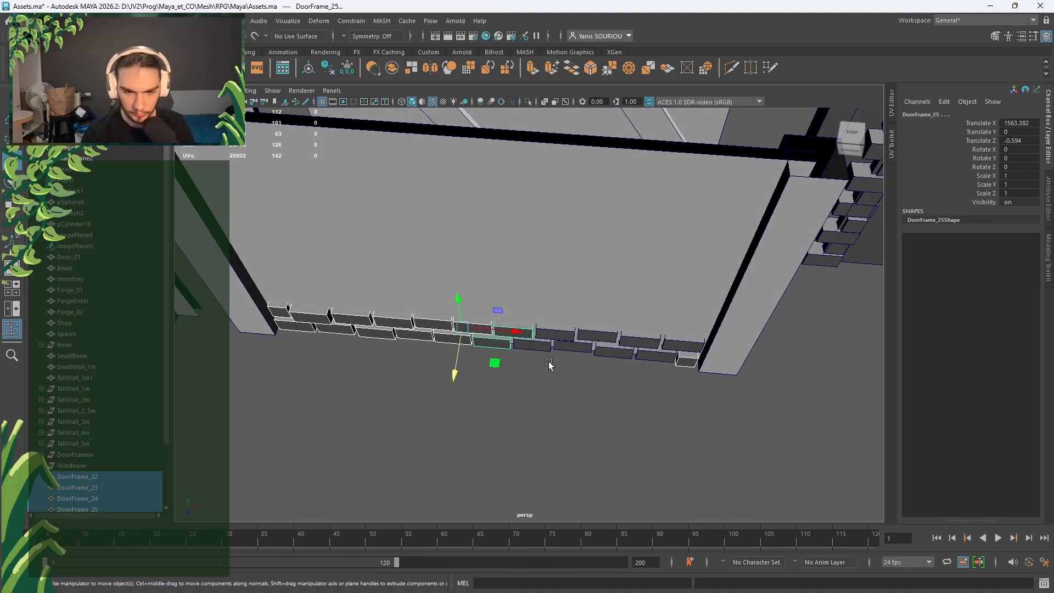
{"action": "left_click", "coordinate": [565, 350], "text": "shift"}
{"action": "left_click", "coordinate": [608, 356], "text": "shift"}
{"action": "left_click", "coordinate": [650, 356], "text": "shift"}
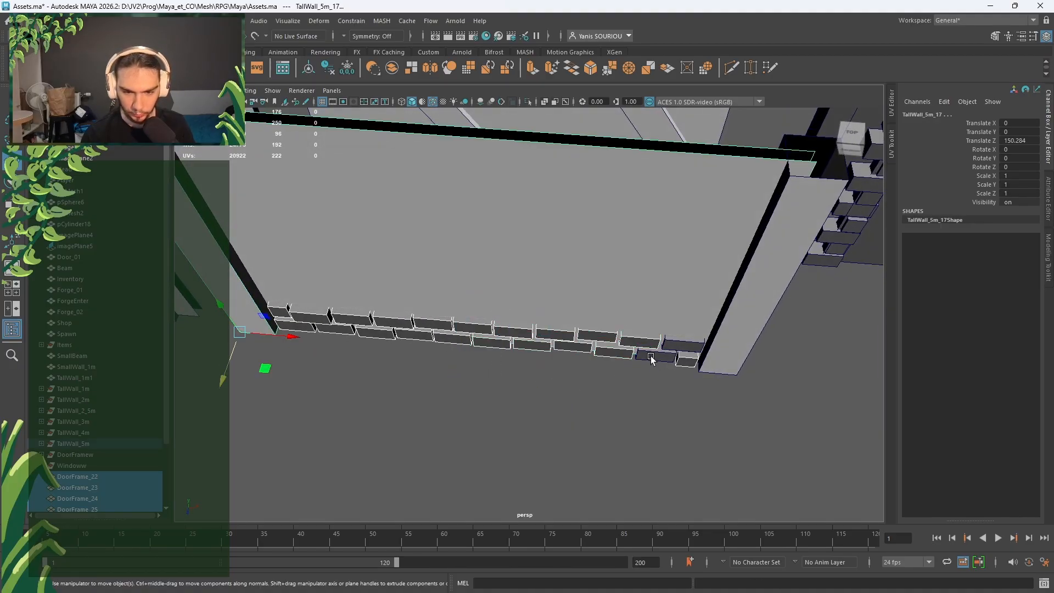
{"action": "key", "text": "ctrl+z"}
{"action": "left_click", "coordinate": [659, 362], "text": "shift"}
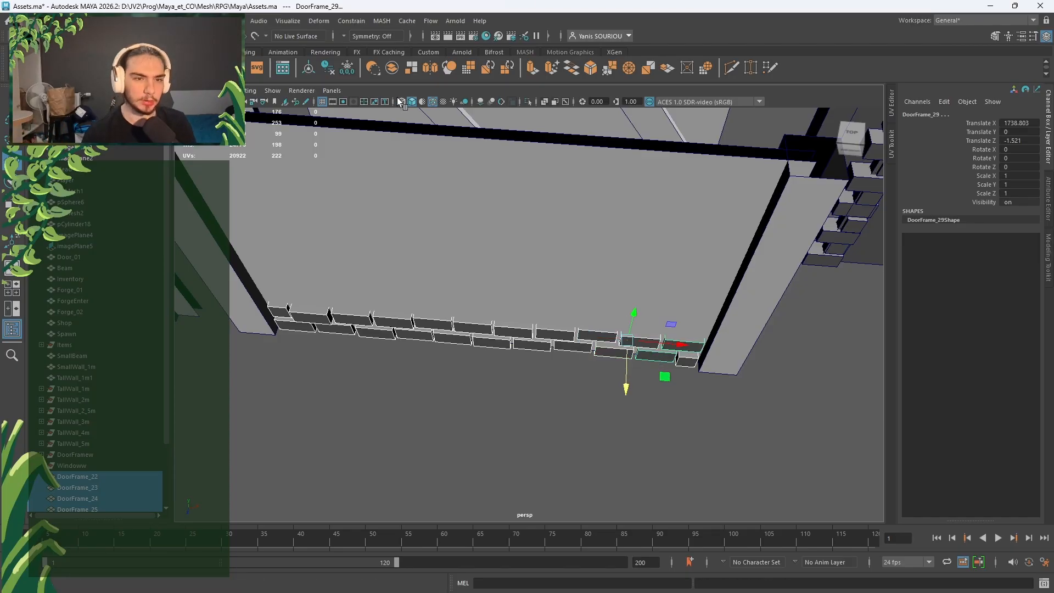
{"action": "left_click", "coordinate": [383, 65]}
{"action": "left_click", "coordinate": [346, 68]}
{"action": "left_click", "coordinate": [329, 68]}
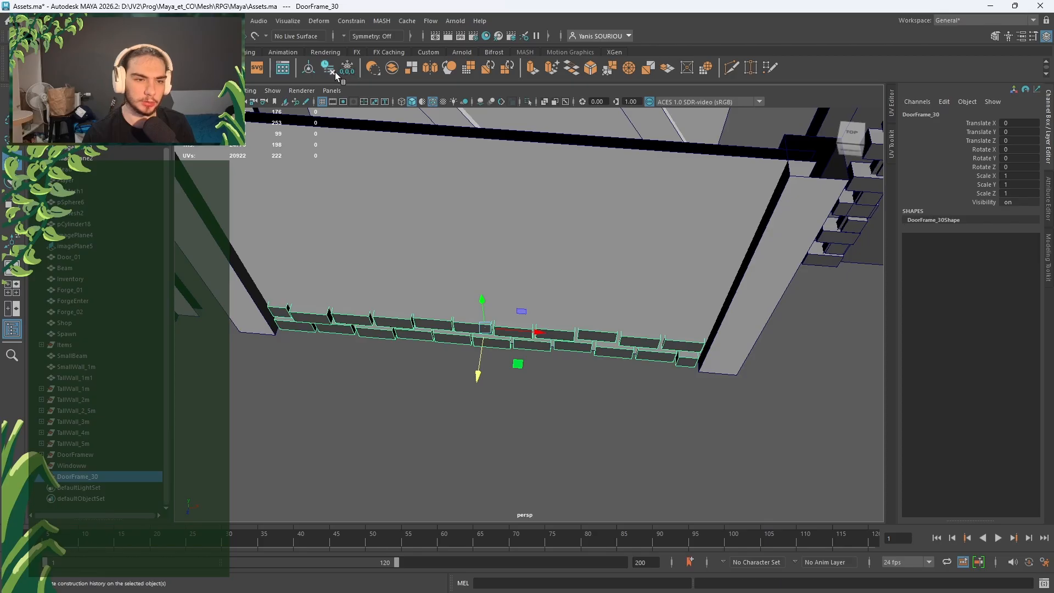
Step: Duplicate the two-row brick block upward to about Y 48.993 and offset the copy to about X 3.386 and Z 3.611
{"action": "left_click_drag", "start_coordinate": [487, 282], "coordinate": [579, 255], "text": "alt"}
{"action": "left_click_drag", "start_coordinate": [528, 302], "coordinate": [536, 247], "text": "shift"}
{"action": "left_click_drag", "start_coordinate": [574, 308], "coordinate": [517, 289], "text": "alt"}
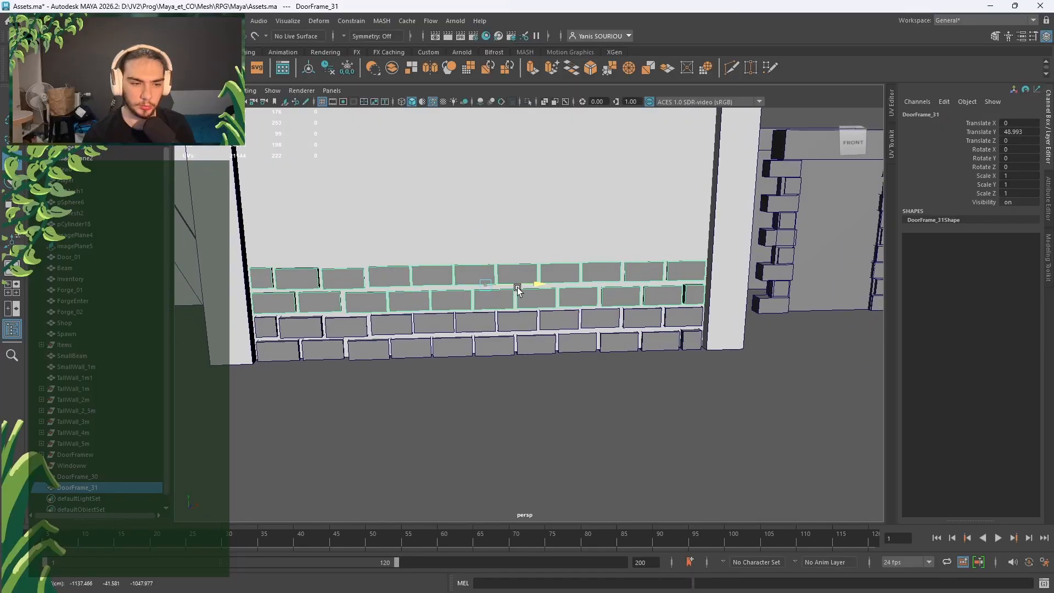
{"action": "left_click_drag", "start_coordinate": [517, 287], "coordinate": [596, 291]}
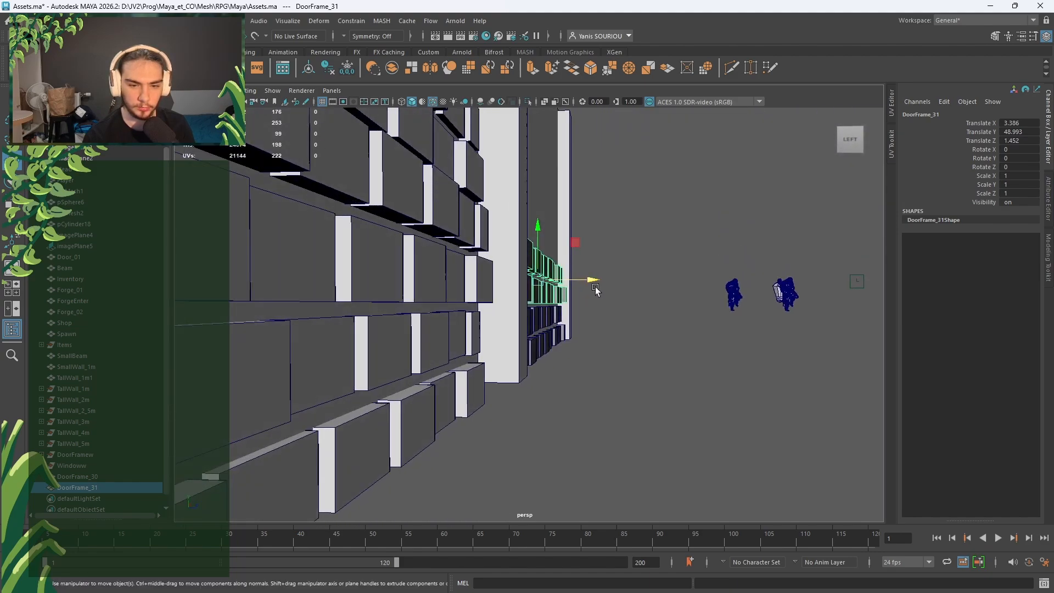
{"action": "left_click", "coordinate": [594, 285]}
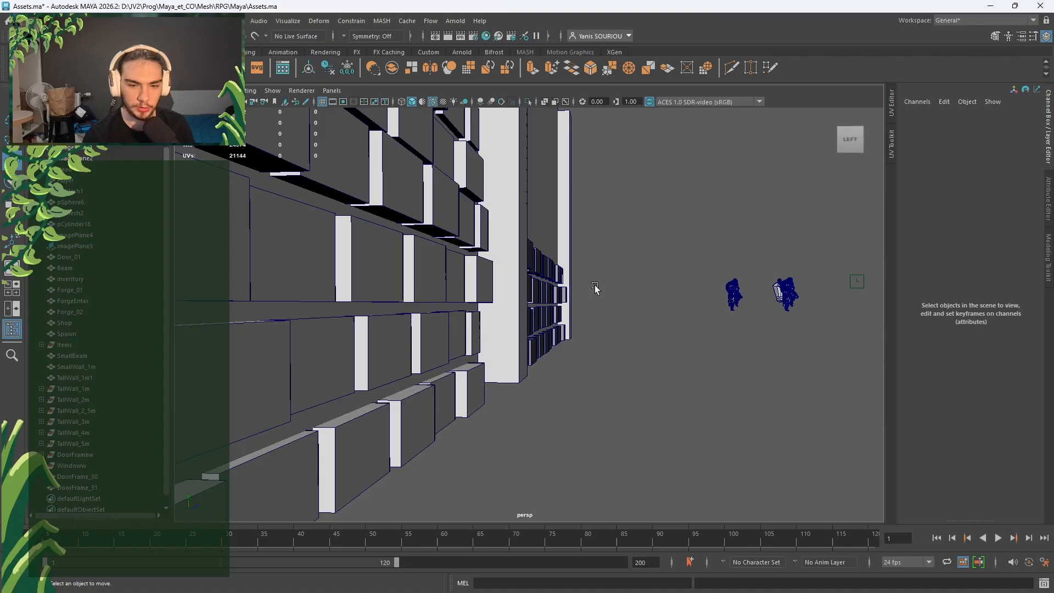
{"action": "left_click", "coordinate": [538, 287]}
{"action": "left_click_drag", "start_coordinate": [575, 281], "coordinate": [566, 317]}
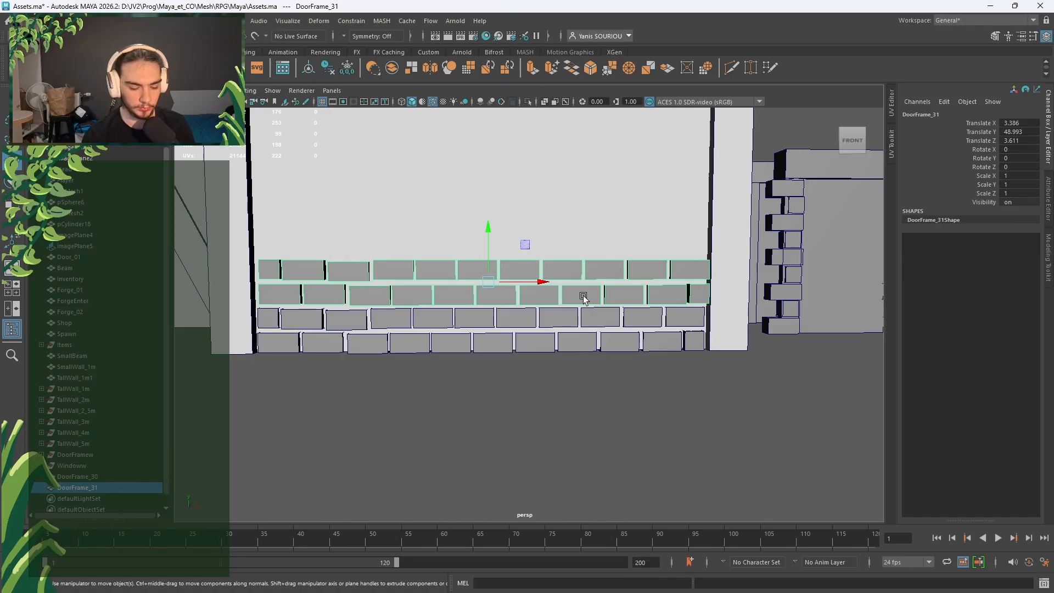
Step: Bridge the open bottom edges of the end half-brick and its adjacent brick in the lower row of DoorFrame_31
{"action": "key", "text": "f"}
{"action": "left_click_drag", "start_coordinate": [590, 308], "coordinate": [595, 291], "text": "alt"}
{"action": "right_click_drag", "start_coordinate": [595, 281], "coordinate": [595, 227]}
{"action": "left_click_drag", "start_coordinate": [593, 329], "coordinate": [642, 298], "text": "alt"}
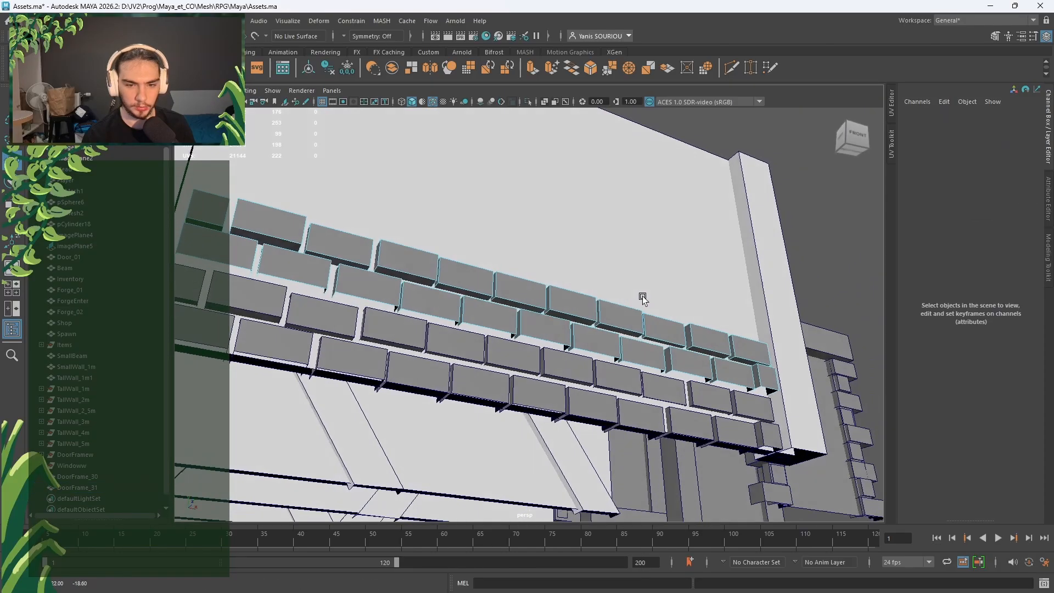
{"action": "scroll", "coordinate": [642, 297], "scroll_direction": "up", "scroll_amount": 4}
{"action": "middle_click_drag", "start_coordinate": [593, 318], "coordinate": [433, 238], "text": "alt"}
{"action": "scroll", "coordinate": [432, 237], "scroll_direction": "up", "scroll_amount": 3}
{"action": "scroll", "coordinate": [465, 236], "scroll_direction": "up", "scroll_amount": 2}
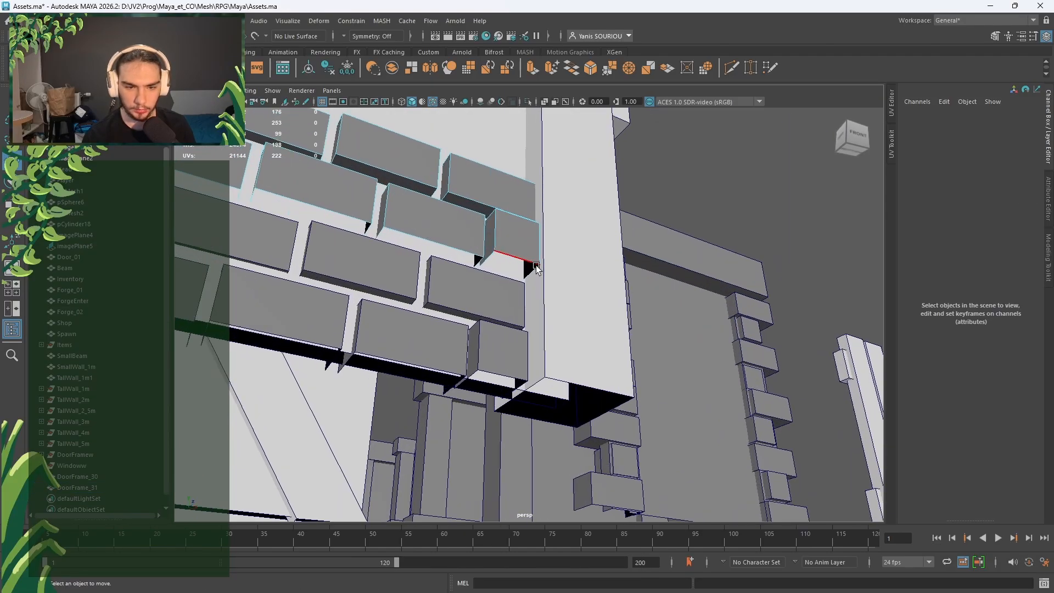
{"action": "left_click", "coordinate": [536, 267]}
{"action": "right_click_drag", "start_coordinate": [494, 230], "coordinate": [472, 348], "text": "shift"}
{"action": "left_click", "coordinate": [471, 267]}
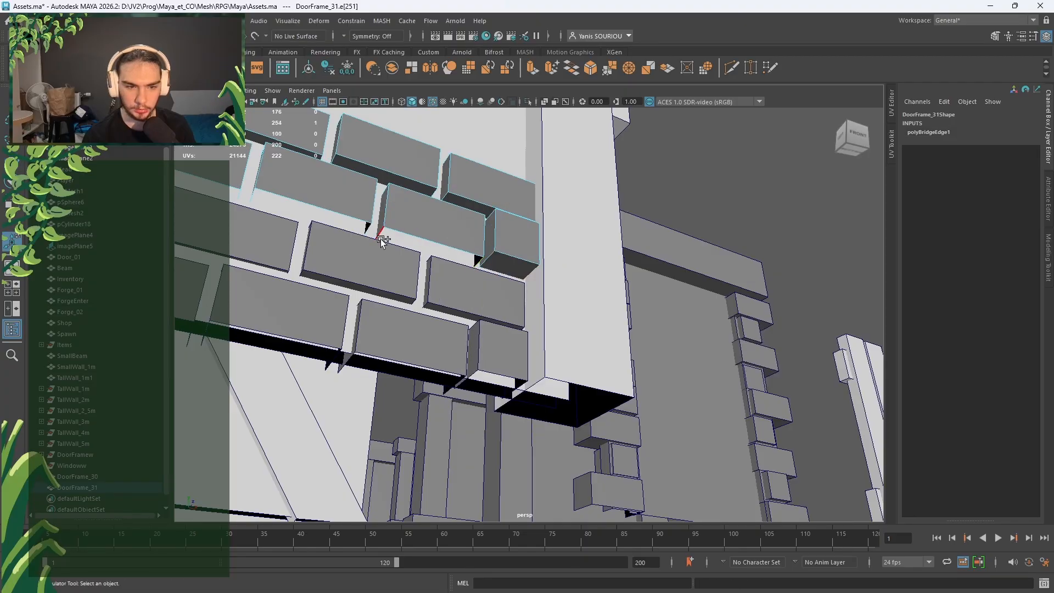
{"action": "right_click_drag", "start_coordinate": [415, 219], "coordinate": [398, 347], "text": "shift"}
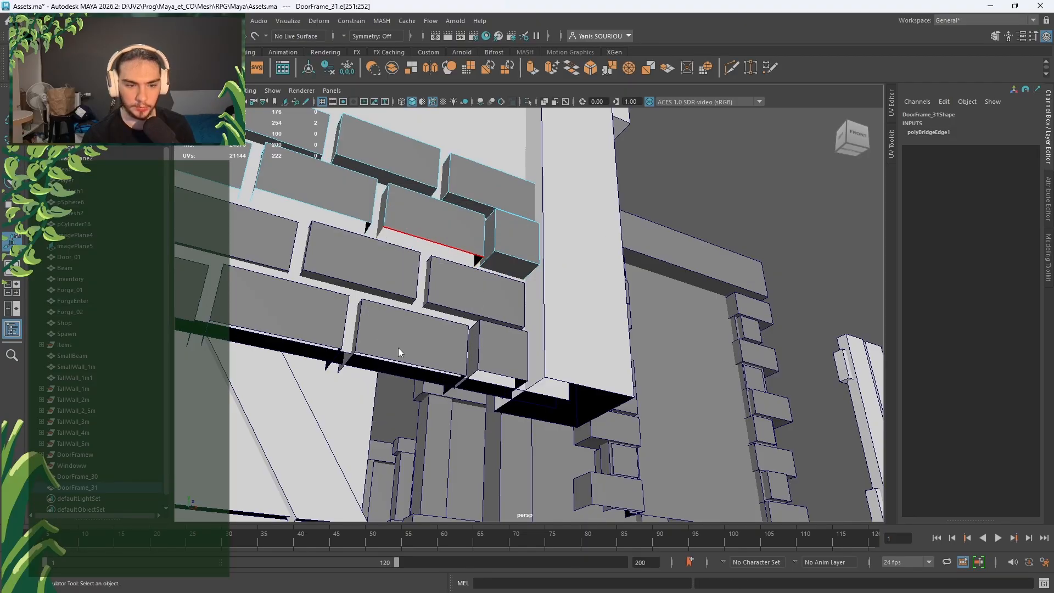
Step: Bridge the open undersides of the third and fourth bricks from the half-brick end of DoorFrame_31's lower row
{"action": "middle_click_drag", "start_coordinate": [397, 347], "coordinate": [467, 252], "text": "alt"}
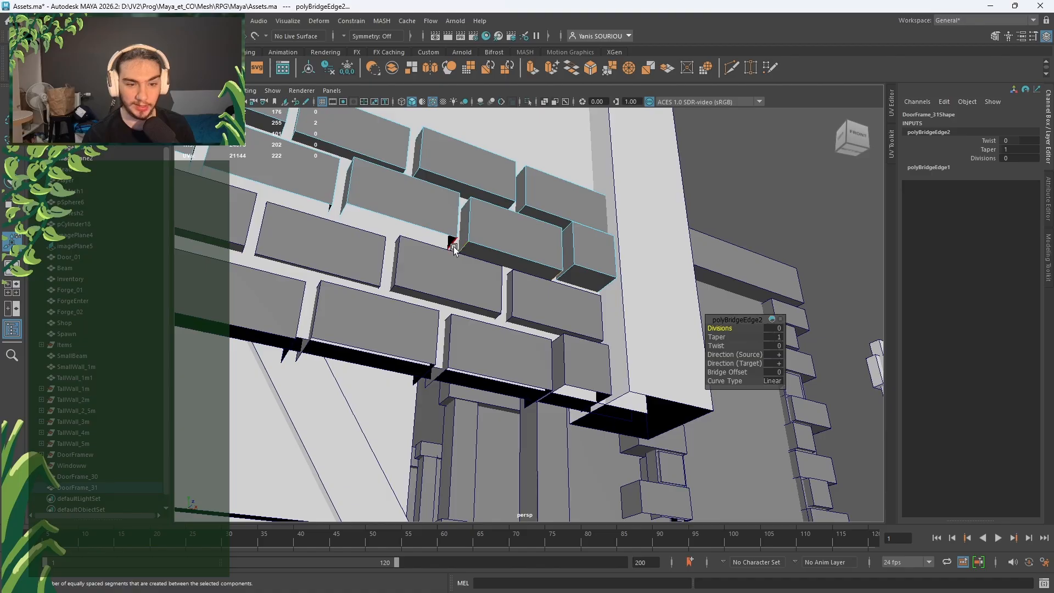
{"action": "left_click", "coordinate": [453, 249]}
{"action": "right_click_drag", "start_coordinate": [390, 177], "coordinate": [390, 308], "text": "shift"}
{"action": "middle_click_drag", "start_coordinate": [390, 308], "coordinate": [548, 264], "text": "alt"}
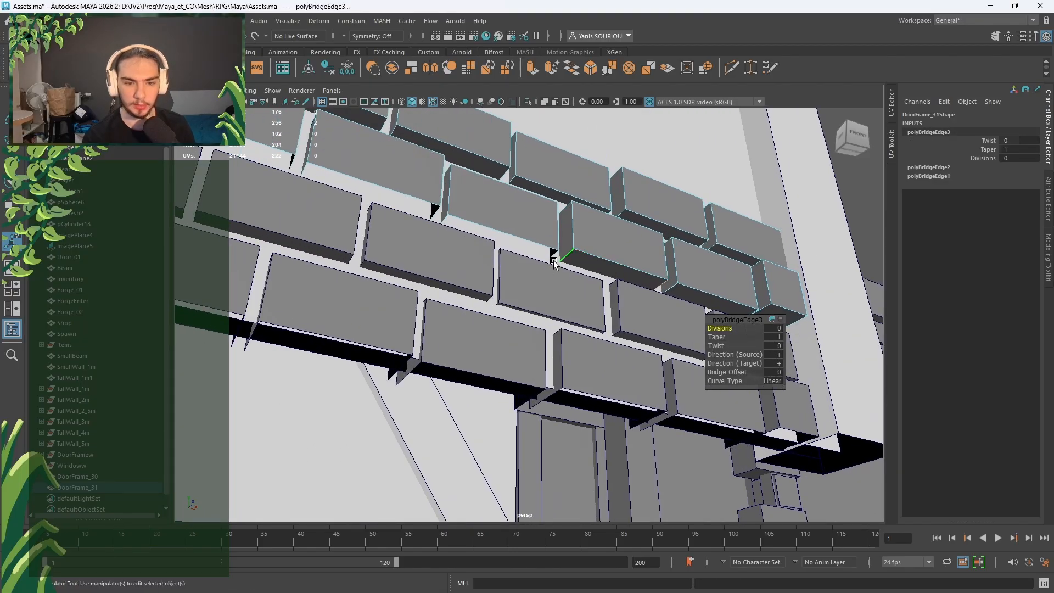
{"action": "left_click", "coordinate": [554, 263]}
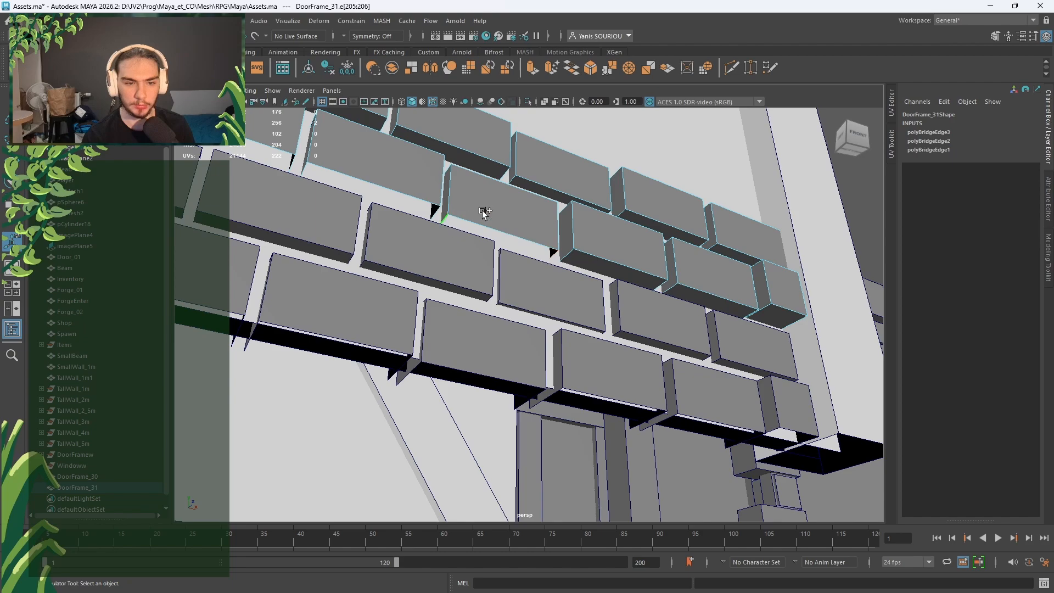
{"action": "right_click_drag", "start_coordinate": [482, 210], "coordinate": [481, 347], "text": "shift"}
Step: Bridge the open undersides of the fifth and sixth bricks from the half-brick end of DoorFrame_31's lower row
{"action": "middle_click_drag", "start_coordinate": [482, 347], "coordinate": [574, 283], "text": "alt"}
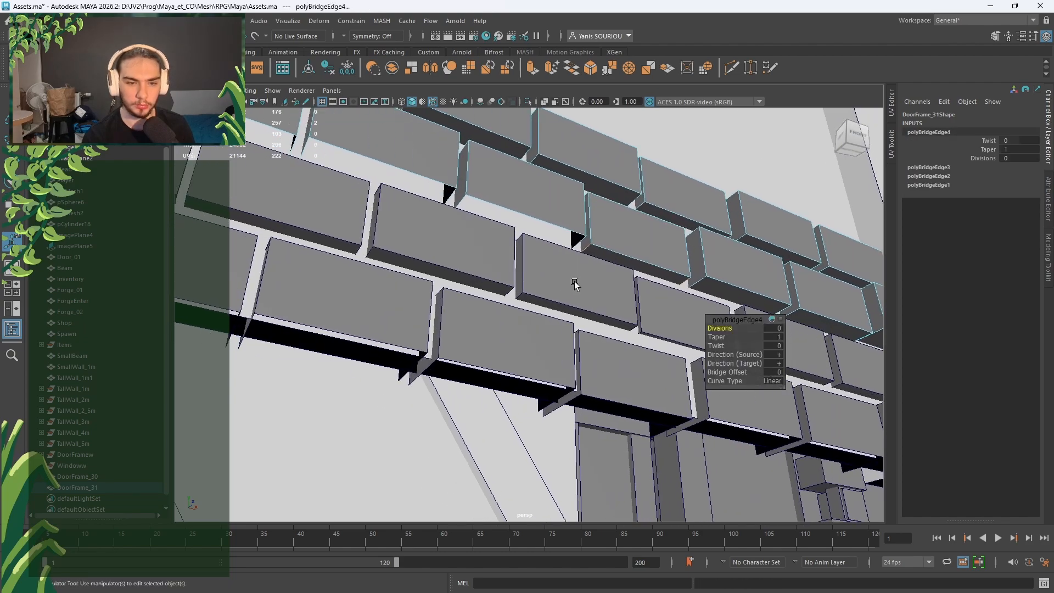
{"action": "left_click", "coordinate": [580, 244]}
{"action": "right_click_drag", "start_coordinate": [492, 186], "coordinate": [494, 322], "text": "shift"}
{"action": "middle_click_drag", "start_coordinate": [494, 323], "coordinate": [607, 262], "text": "alt"}
{"action": "left_click", "coordinate": [498, 209]}
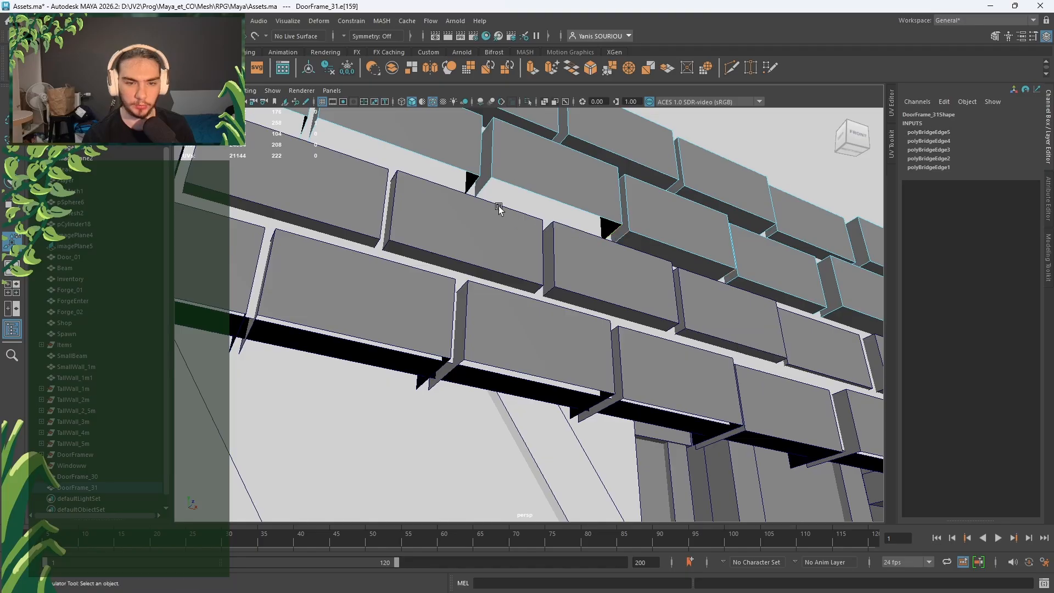
{"action": "left_click", "coordinate": [483, 191], "text": "shift"}
{"action": "right_click_drag", "start_coordinate": [542, 159], "coordinate": [533, 293], "text": "shift"}
Step: Fill the hole under the seventh brick of DoorFrame_31's lower row and bridge the open underside of the eighth
{"action": "middle_click_drag", "start_coordinate": [525, 264], "coordinate": [685, 326], "text": "alt"}
{"action": "left_click", "coordinate": [542, 248]}
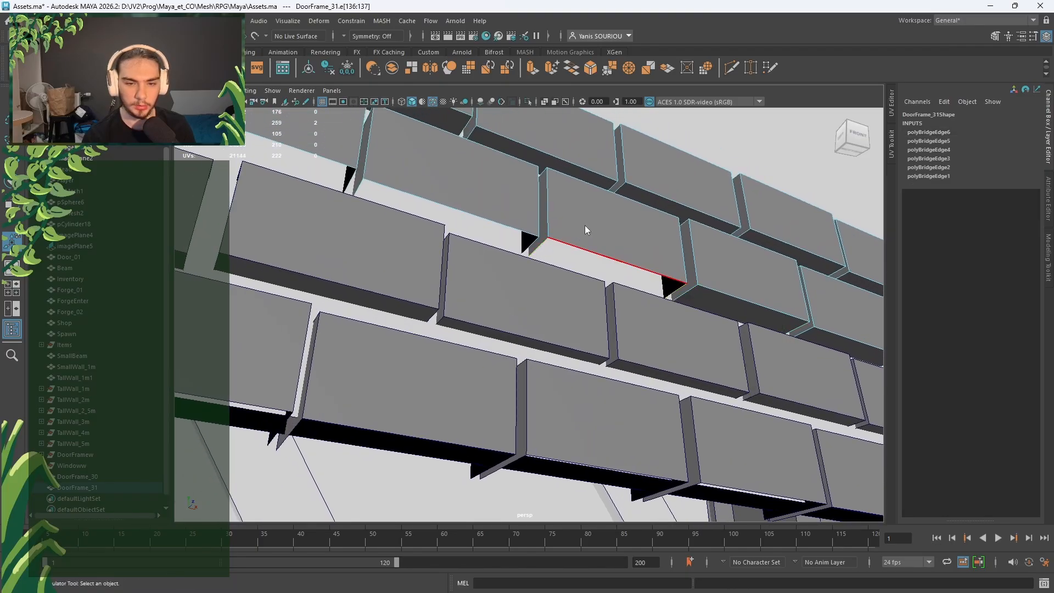
{"action": "right_click_drag", "start_coordinate": [585, 229], "coordinate": [559, 364], "text": "shift"}
{"action": "left_click", "coordinate": [525, 251]}
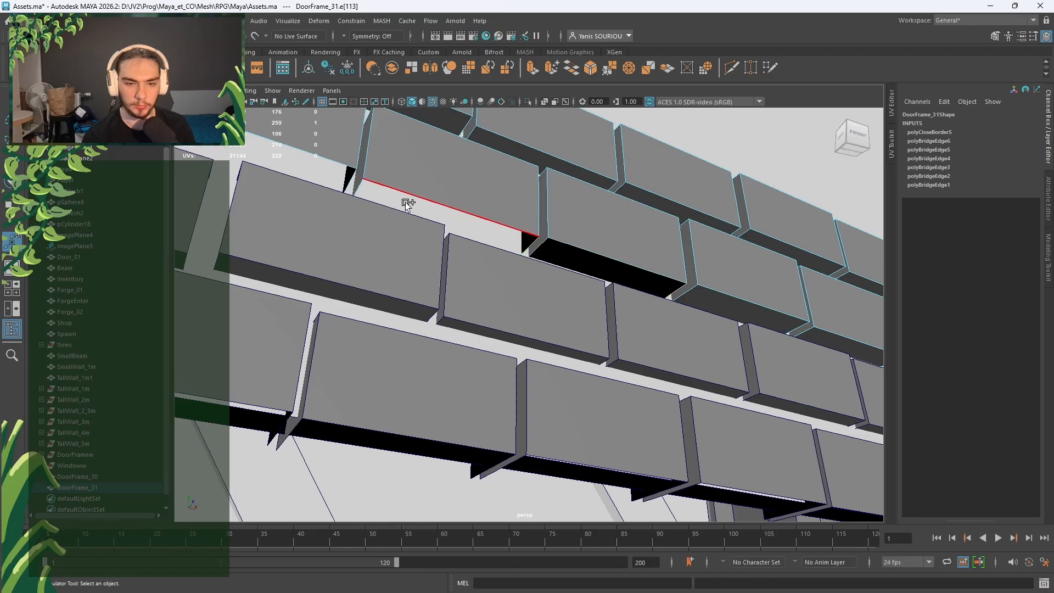
{"action": "left_click", "coordinate": [356, 193], "text": "shift"}
{"action": "right_click_drag", "start_coordinate": [452, 160], "coordinate": [448, 176], "text": "shift"}
{"action": "right_click_drag", "start_coordinate": [451, 299], "coordinate": [451, 297], "text": "shift"}
Step: Bridge the open undersides of the last three bricks at the far end of DoorFrame_31's lower row
{"action": "scroll", "coordinate": [549, 258], "scroll_direction": "up", "scroll_amount": 5}
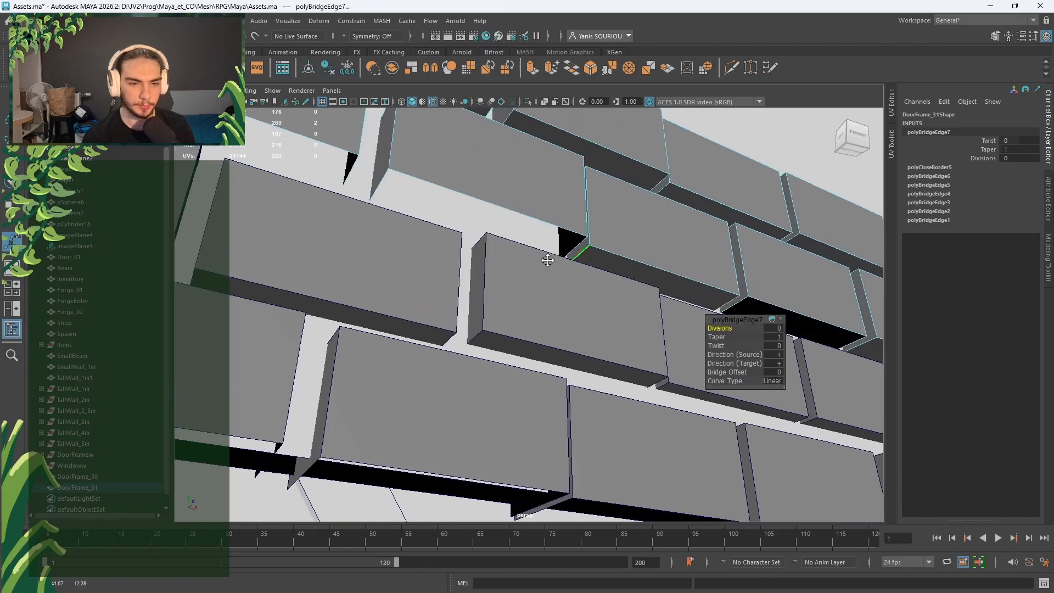
{"action": "right_click_drag", "start_coordinate": [595, 245], "coordinate": [647, 343], "text": "shift"}
{"action": "left_click", "coordinate": [545, 242]}
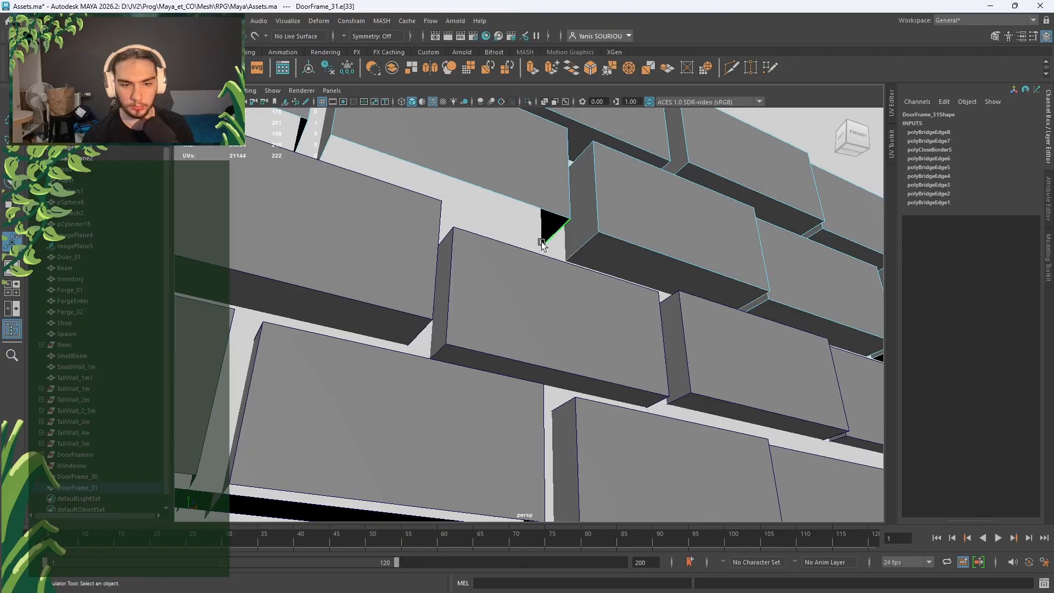
{"action": "middle_click_drag", "start_coordinate": [543, 245], "coordinate": [628, 278], "text": "alt"}
{"action": "left_click", "coordinate": [594, 252], "text": "shift"}
{"action": "right_click_drag", "start_coordinate": [666, 204], "coordinate": [666, 245], "text": "shift"}
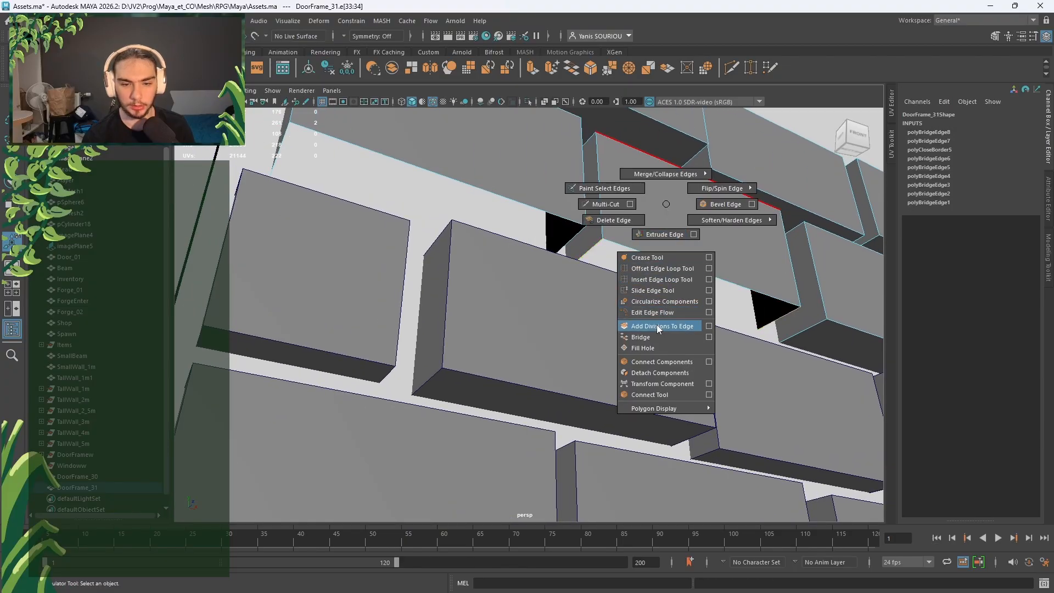
{"action": "right_click_drag", "start_coordinate": [656, 324], "coordinate": [656, 334], "text": "shift"}
{"action": "left_click", "coordinate": [571, 244]}
{"action": "middle_click_drag", "start_coordinate": [571, 243], "coordinate": [624, 284], "text": "alt"}
{"action": "right_click_drag", "start_coordinate": [636, 190], "coordinate": [610, 324], "text": "shift"}
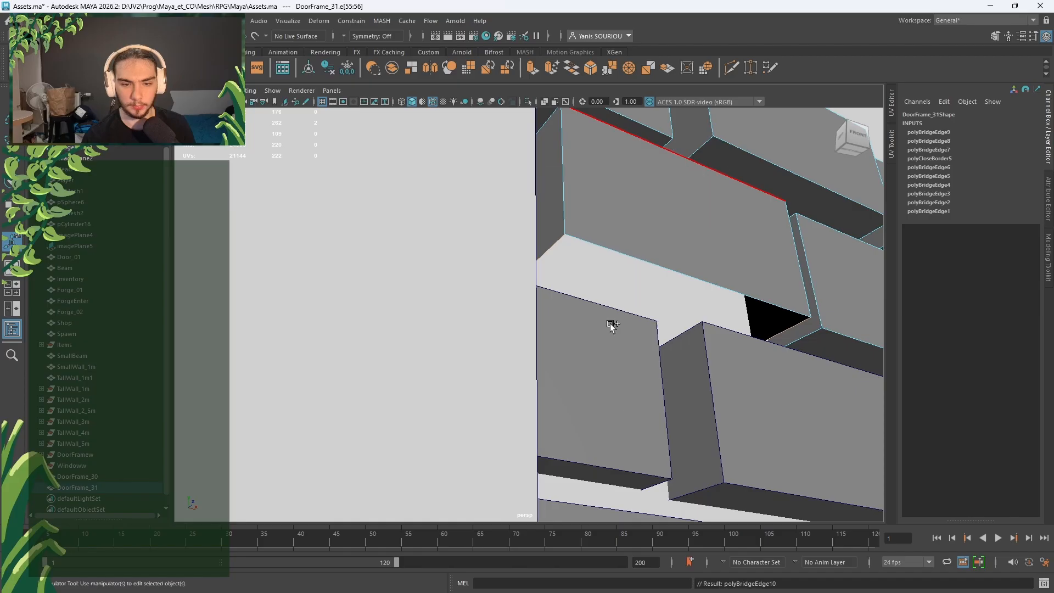
Step: Duplicate the closed two-row block twice upward to about Y 98.284 and Y 146.1, offsetting the copies to about Z 7.594 and 5.362
{"action": "scroll", "coordinate": [628, 315], "scroll_direction": "down", "scroll_amount": 10}
{"action": "left_click_drag", "start_coordinate": [636, 333], "coordinate": [613, 356], "text": "alt"}
{"action": "right_click_drag", "start_coordinate": [624, 282], "coordinate": [682, 262]}
{"action": "key", "text": "f"}
{"action": "left_click_drag", "start_coordinate": [602, 329], "coordinate": [691, 360], "text": "shift"}
{"action": "left_click_drag", "start_coordinate": [656, 329], "coordinate": [660, 331]}
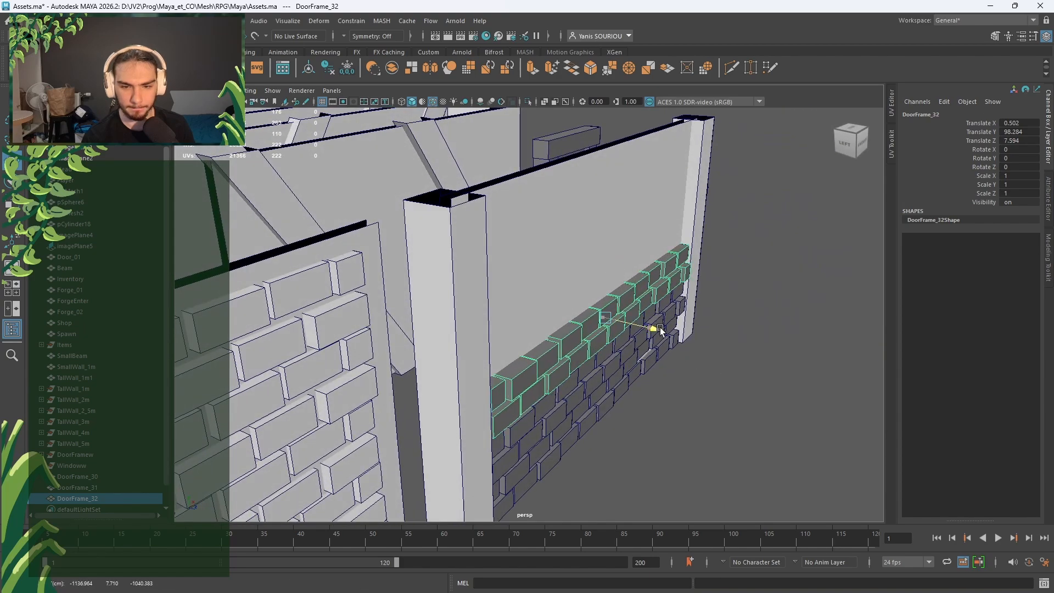
{"action": "left_click_drag", "start_coordinate": [607, 287], "coordinate": [622, 245], "text": "shift"}
{"action": "left_click_drag", "start_coordinate": [662, 289], "coordinate": [602, 308]}
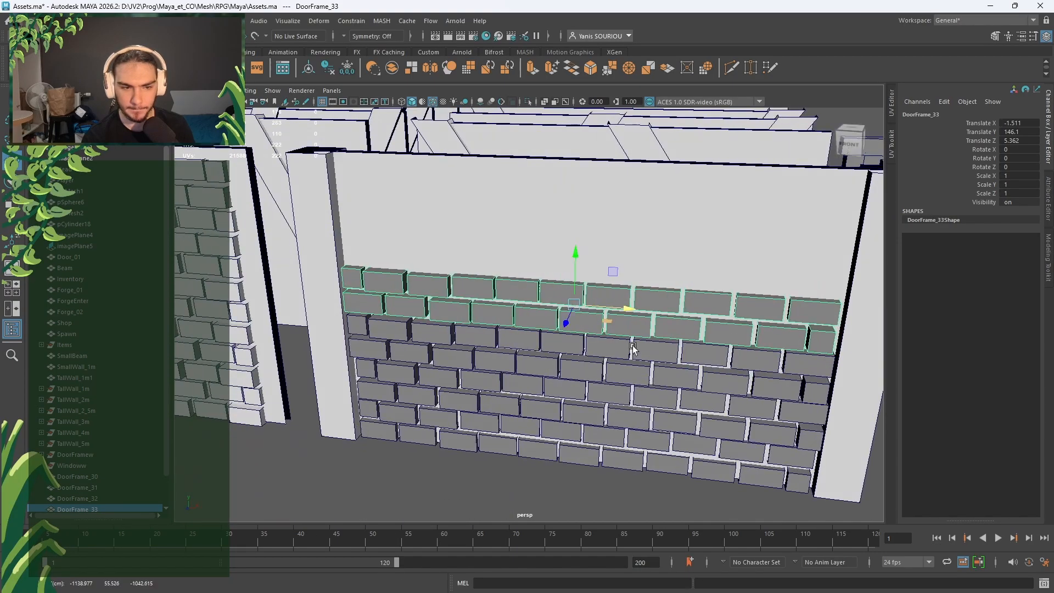
Step: Duplicate the two-row brick block two more times upward to cover the rest of the 5 m wall, varying the offsets
{"action": "mouse_move", "coordinate": [632, 348]}
{"action": "left_mouse_down", "text": "alt"}
{"action": "mouse_move", "coordinate": [707, 365]}
{"action": "mouse_move", "coordinate": [654, 289]}
{"action": "mouse_move", "coordinate": [608, 251]}
{"action": "mouse_move", "coordinate": [614, 236]}
{"action": "mouse_move", "coordinate": [620, 291]}
{"action": "mouse_move", "coordinate": [602, 214]}
{"action": "left_mouse_up", "text": "alt"}
{"action": "left_click_drag", "start_coordinate": [636, 277], "coordinate": [762, 351], "text": "alt"}
{"action": "left_click_drag", "start_coordinate": [636, 229], "coordinate": [643, 230]}
{"action": "left_click_drag", "start_coordinate": [686, 324], "coordinate": [614, 250], "text": "alt"}
{"action": "mouse_move", "coordinate": [607, 211]}
{"action": "left_mouse_down", "text": "shift"}
{"action": "mouse_move", "coordinate": [615, 161]}
{"action": "mouse_move", "coordinate": [595, 219]}
{"action": "mouse_move", "coordinate": [632, 244]}
{"action": "left_mouse_up", "text": "shift"}
{"action": "left_click_drag", "start_coordinate": [615, 280], "coordinate": [752, 219]}
{"action": "left_click", "coordinate": [798, 366]}
{"action": "left_click_drag", "start_coordinate": [798, 368], "coordinate": [623, 439], "text": "alt"}
{"action": "right_click_drag", "start_coordinate": [623, 439], "coordinate": [594, 446], "text": "alt"}
{"action": "left_click_drag", "start_coordinate": [594, 446], "coordinate": [652, 489], "text": "alt"}
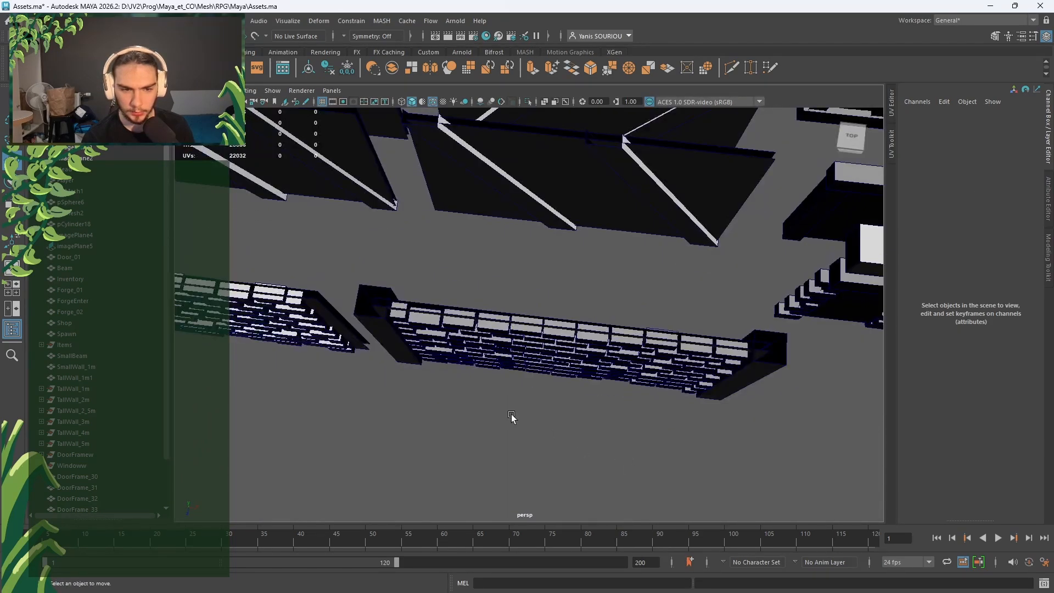
Step: Select the end post TallWall_1m_03 of the 5 m brick wall and place its pivot on its lower corner
{"action": "left_click_drag", "start_coordinate": [629, 447], "coordinate": [642, 415], "text": "alt"}
{"action": "left_click", "coordinate": [739, 376]}
{"action": "scroll", "coordinate": [735, 406], "scroll_direction": "down", "scroll_amount": 5}
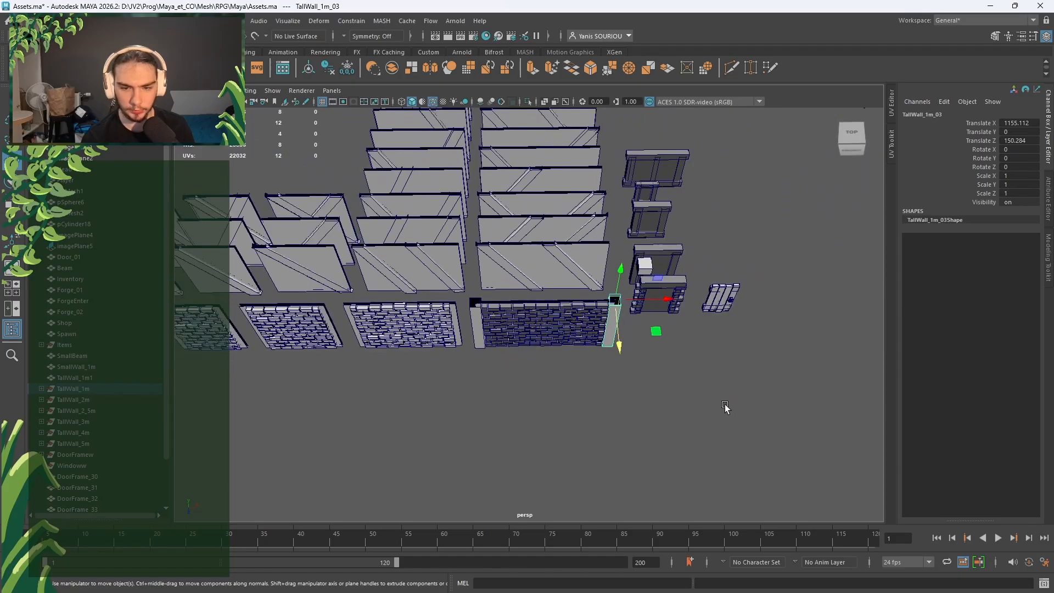
{"action": "left_click_drag", "start_coordinate": [725, 405], "coordinate": [399, 368], "text": "alt"}
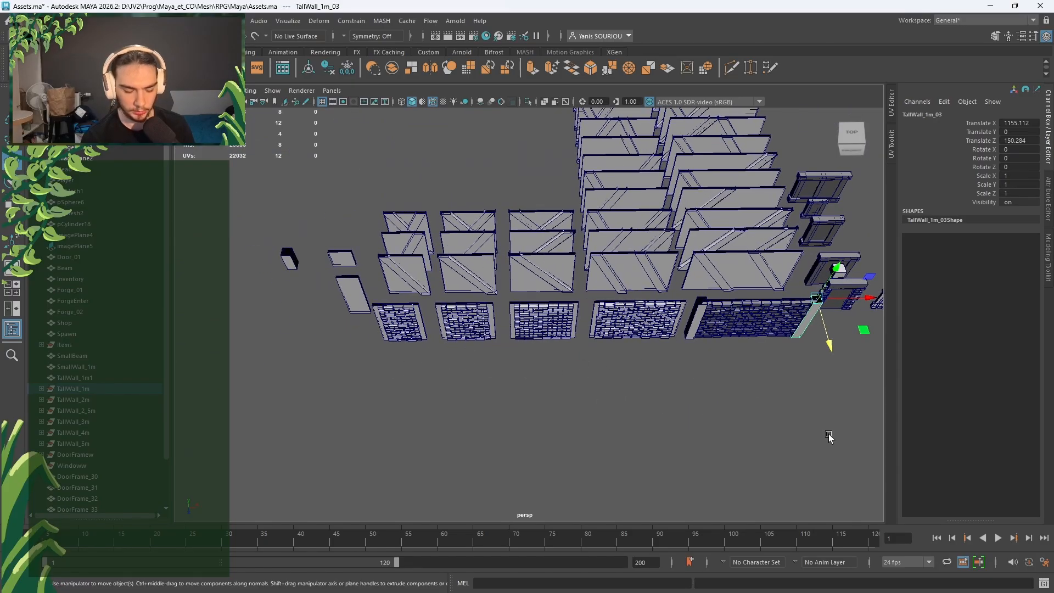
{"action": "middle_click_drag", "start_coordinate": [827, 433], "coordinate": [717, 400], "text": "alt"}
{"action": "right_click_drag", "start_coordinate": [718, 400], "coordinate": [772, 388], "text": "alt"}
{"action": "middle_click_drag", "start_coordinate": [771, 387], "coordinate": [608, 393], "text": "alt"}
{"action": "key", "text": "d"}
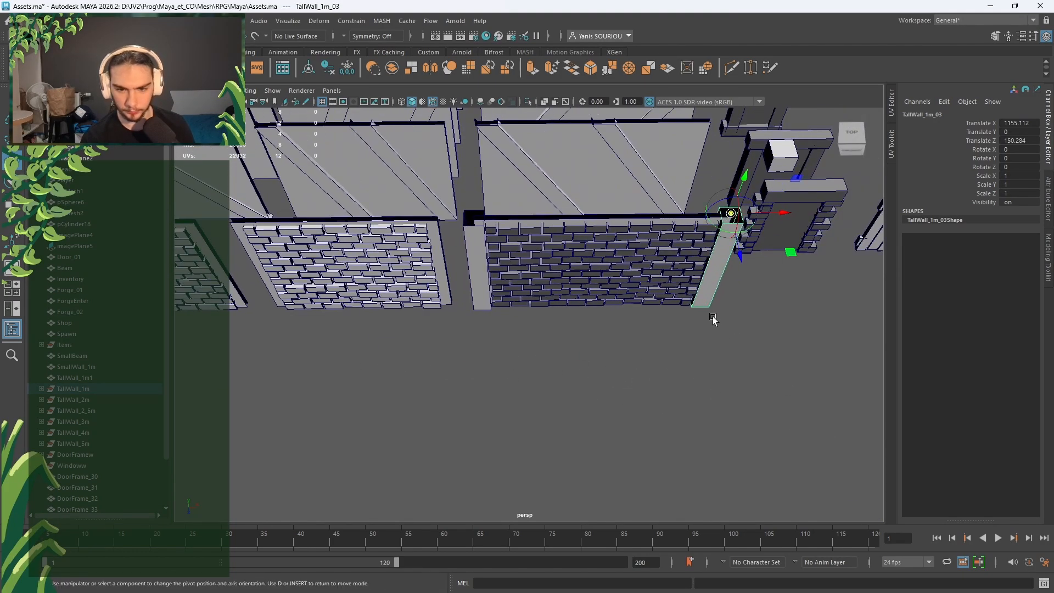
{"action": "left_click", "coordinate": [696, 307]}
Step: Move the post along X to about -1123.604, lining it up with the small beam at the start of the kit
{"action": "right_click_drag", "start_coordinate": [740, 304], "coordinate": [483, 263], "text": "alt"}
{"action": "middle_click_drag", "start_coordinate": [460, 261], "coordinate": [791, 267], "text": "alt"}
{"action": "left_click_drag", "start_coordinate": [426, 216], "coordinate": [434, 301], "text": "shift"}
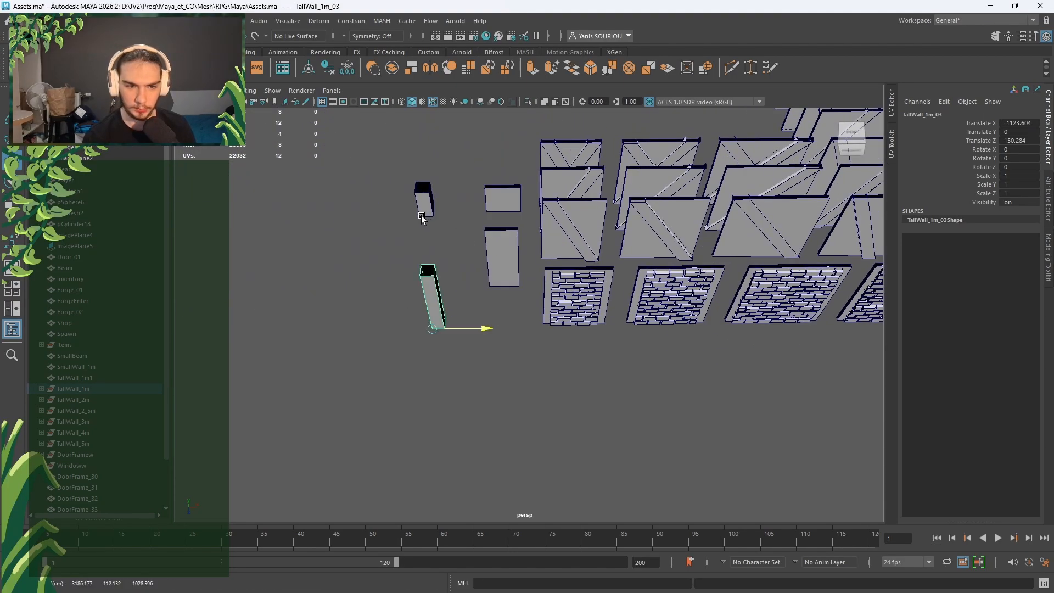
{"action": "left_click", "coordinate": [468, 293]}
{"action": "mouse_move", "coordinate": [527, 340]}
{"action": "left_mouse_down", "text": "alt"}
{"action": "mouse_move", "coordinate": [637, 305]}
{"action": "mouse_move", "coordinate": [531, 321]}
{"action": "left_mouse_up", "text": "alt"}
{"action": "left_click", "coordinate": [436, 305]}
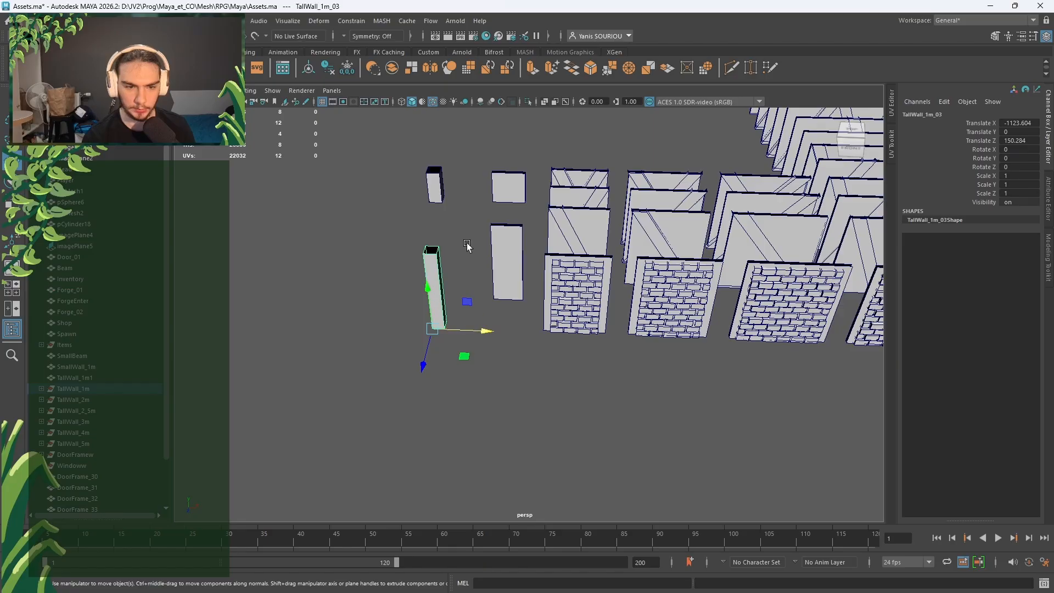
Step: Rename the post TallBeam, take it out of the TallWall_1m group to sit below SmallBeam, and delete the emptied group
{"action": "right_click_drag", "start_coordinate": [467, 245], "coordinate": [442, 259]}
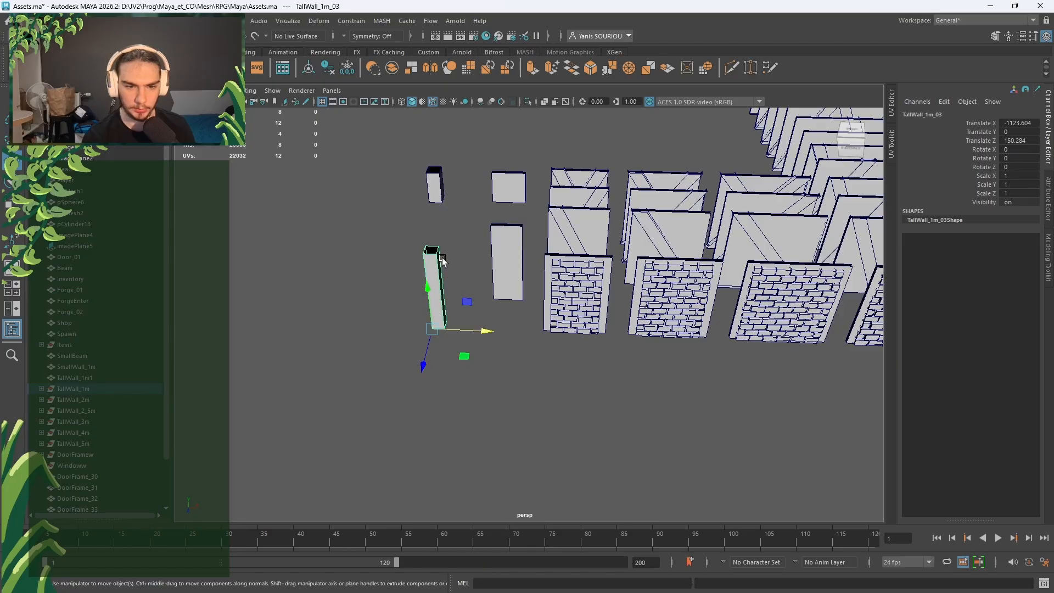
{"action": "left_click", "coordinate": [41, 389]}
{"action": "double_click", "coordinate": [78, 401]}
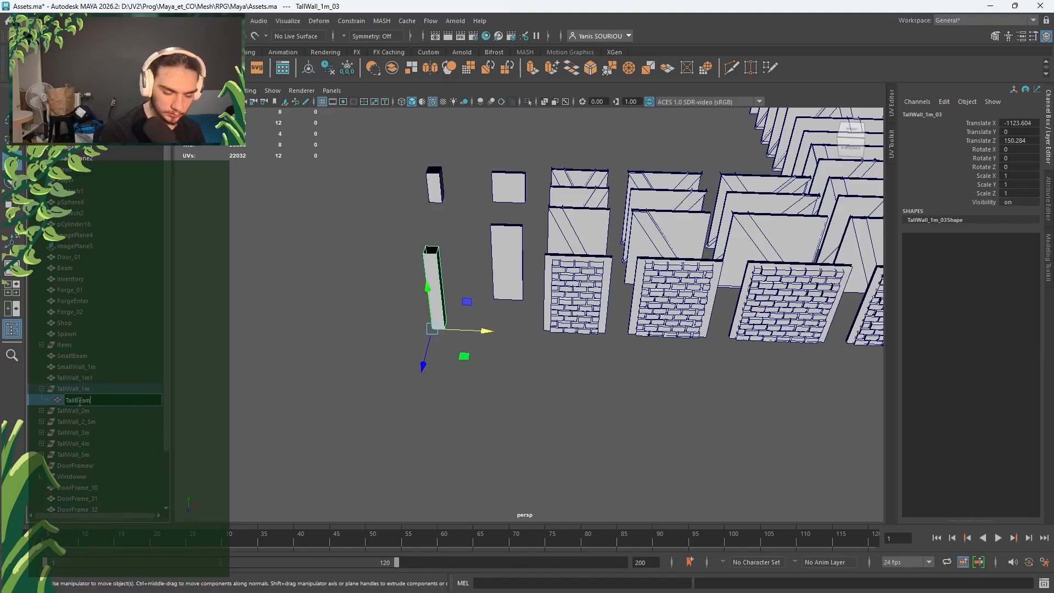
{"action": "key", "text": "Return"}
{"action": "left_click_drag", "start_coordinate": [107, 370], "coordinate": [100, 362]}
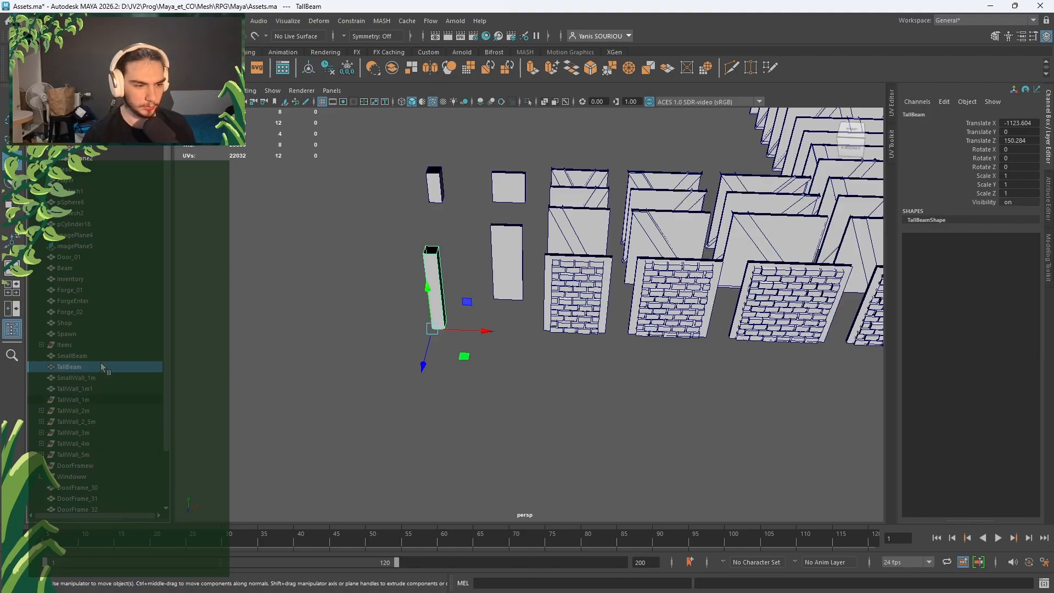
{"action": "left_click", "coordinate": [85, 396]}
{"action": "key", "text": "Delete"}
{"action": "scroll", "coordinate": [85, 397], "scroll_direction": "down", "scroll_amount": 2}
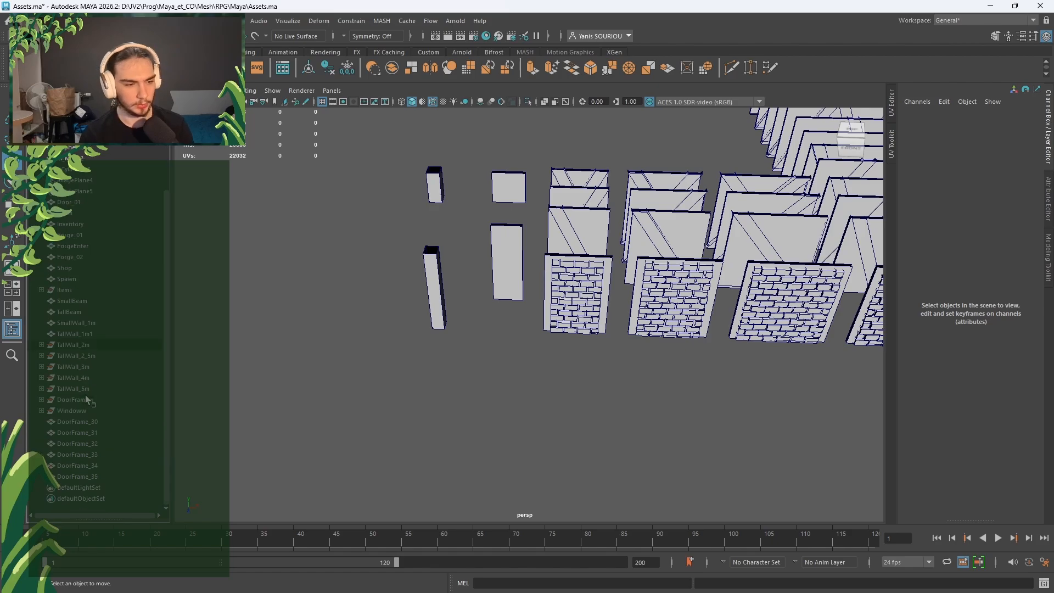
Step: Combine the 5 m wall with its six brick blocks into one mesh, freeze its transformations and delete its history
{"action": "middle_click_drag", "start_coordinate": [386, 403], "coordinate": [230, 403], "text": "alt"}
{"action": "left_click_drag", "start_coordinate": [462, 356], "coordinate": [479, 428], "text": "alt"}
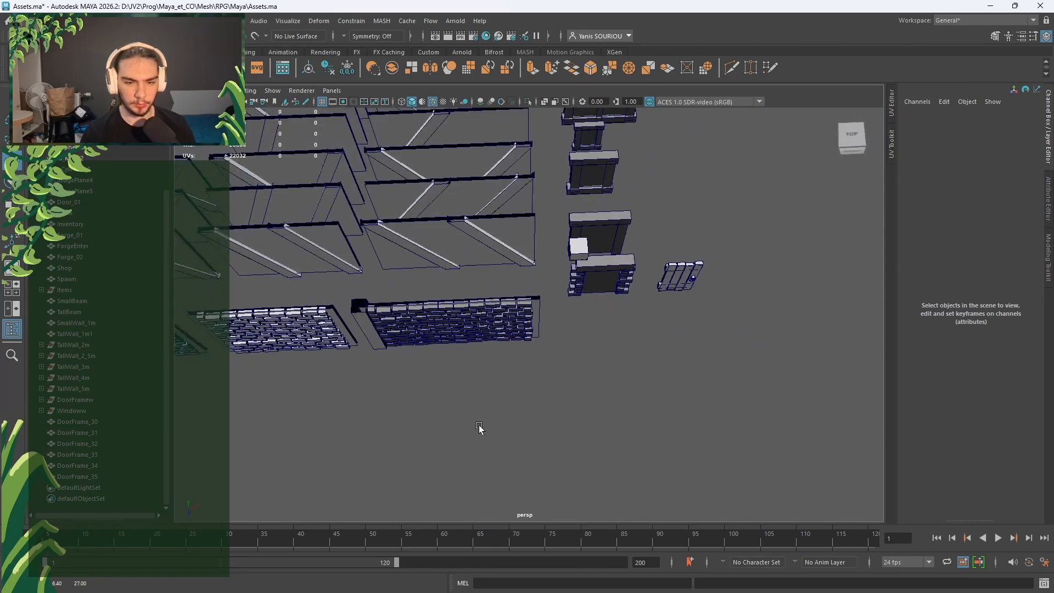
{"action": "left_click_drag", "start_coordinate": [493, 300], "coordinate": [494, 303]}
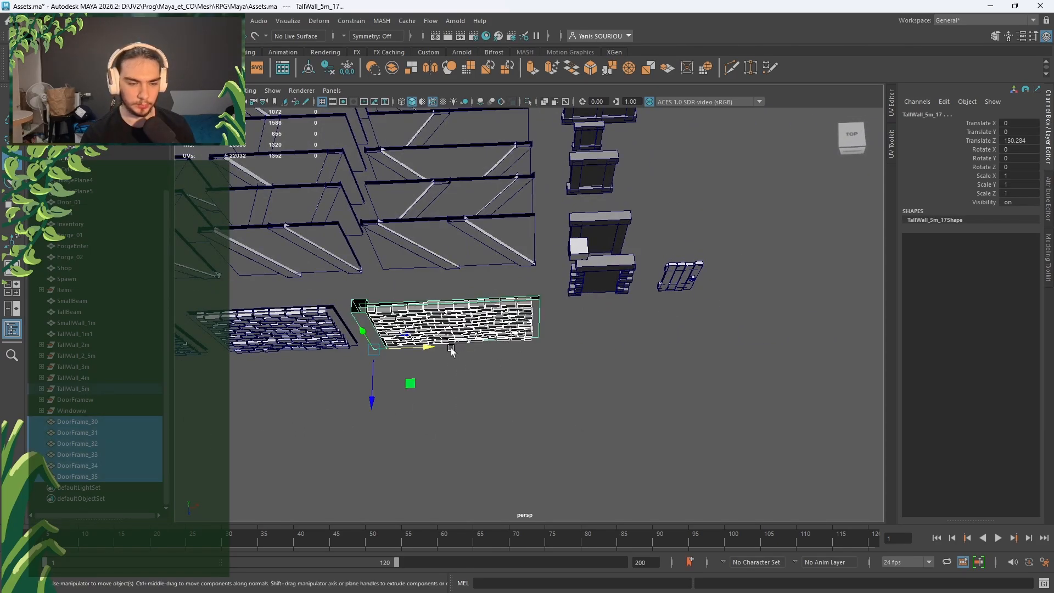
{"action": "left_click", "coordinate": [390, 71]}
{"action": "left_click", "coordinate": [347, 70]}
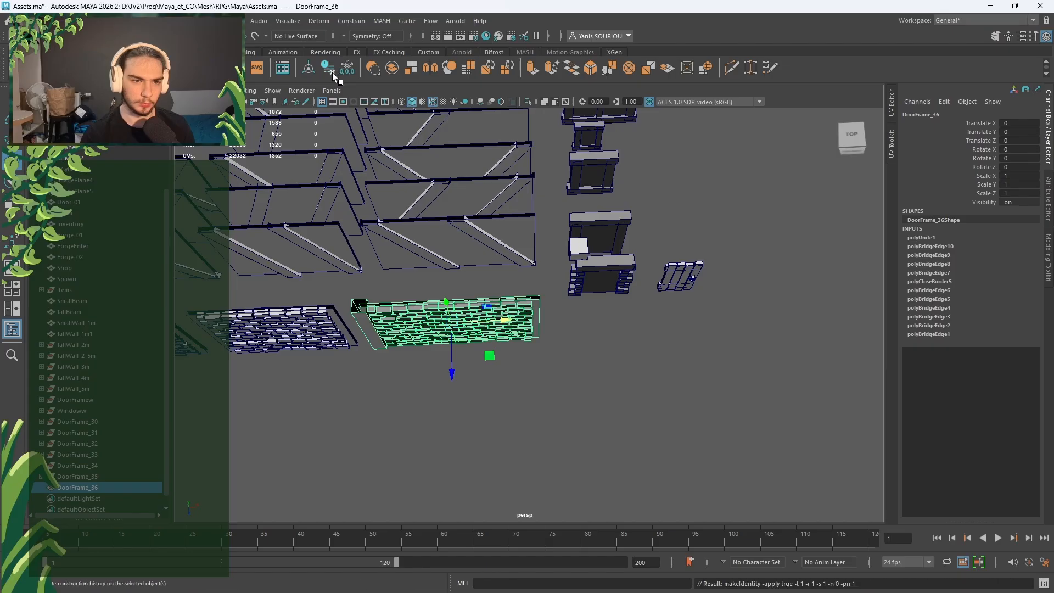
{"action": "left_click", "coordinate": [331, 73]}
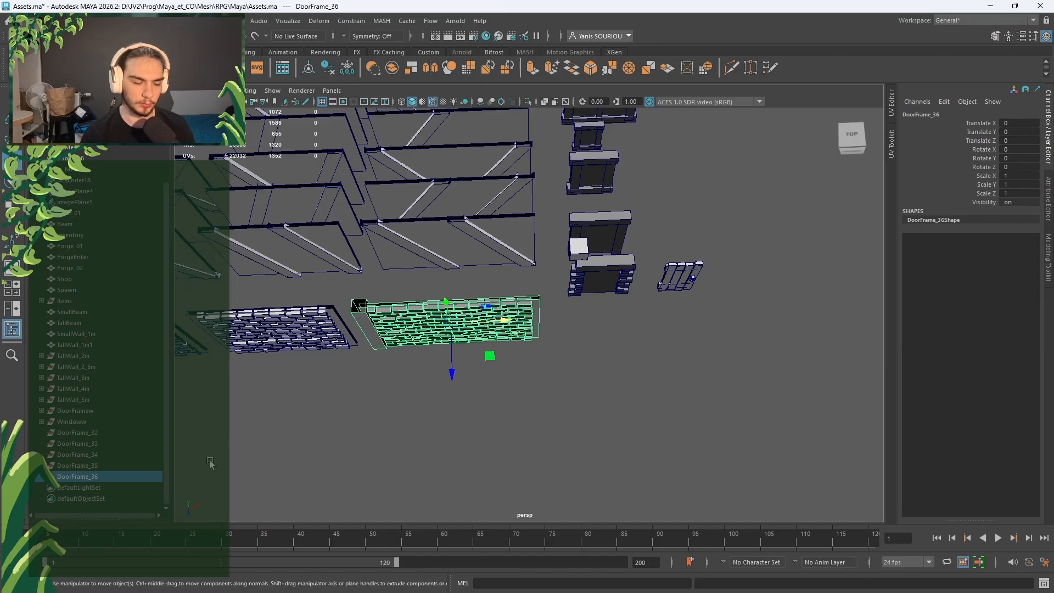
Step: Delete the leftover empty groups DoorFrame_32 to DoorFrame_35
{"action": "left_click", "coordinate": [102, 464]}
{"action": "key", "text": "Delete"}
{"action": "left_click", "coordinate": [81, 453]}
{"action": "key", "text": "Delete"}
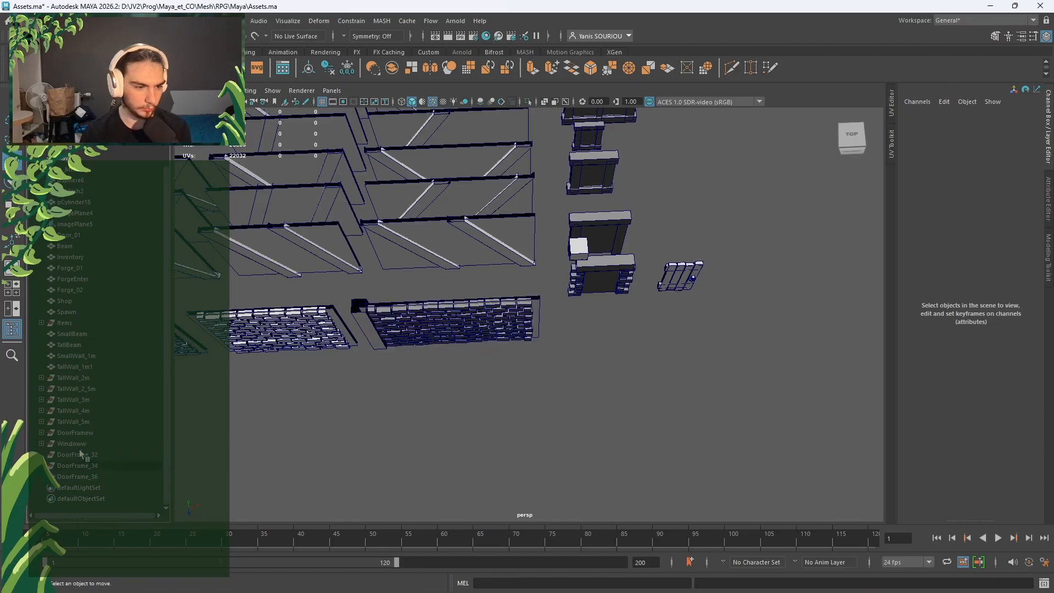
{"action": "left_click", "coordinate": [70, 455]}
{"action": "key", "text": "Delete"}
{"action": "left_click", "coordinate": [64, 463]}
{"action": "key", "text": "Delete"}
Step: Rename the combined brick wall DoorFrame_36 as TallWall_5m_17
{"action": "left_click", "coordinate": [89, 478]}
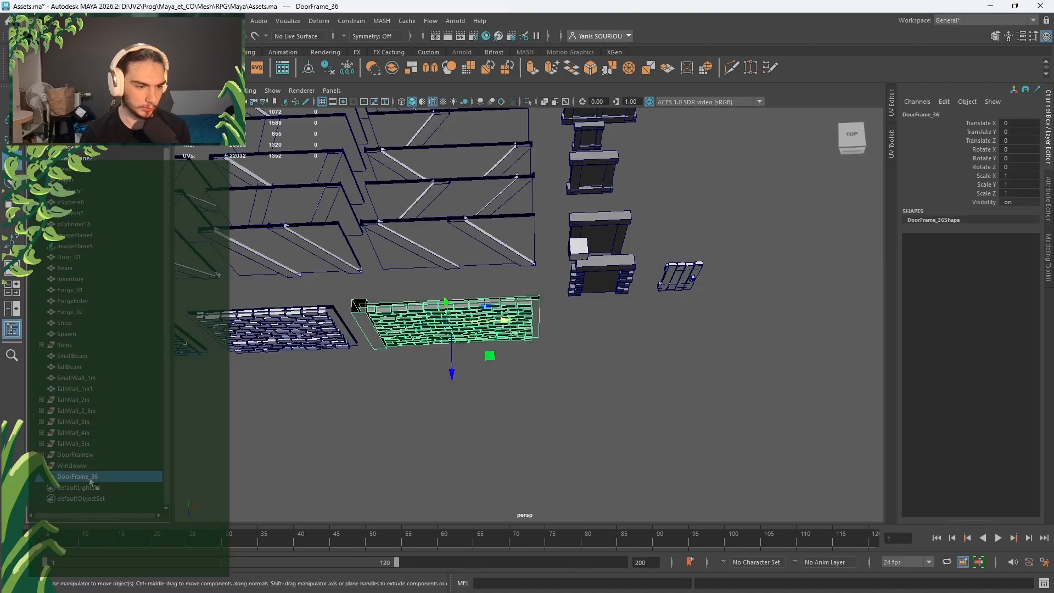
{"action": "double_click", "coordinate": [91, 479]}
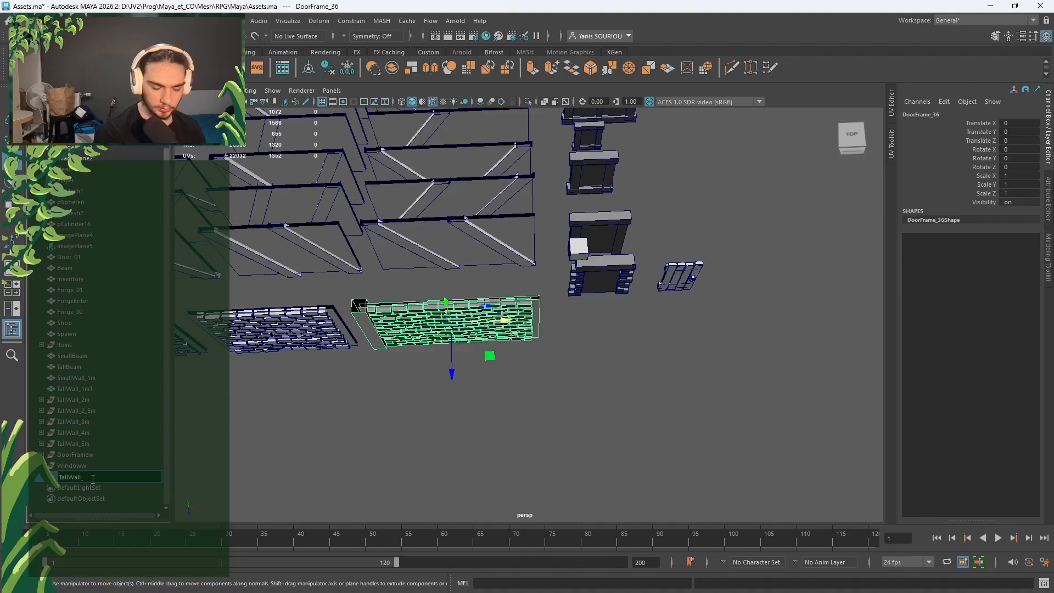
{"action": "type", "text": "TallWall_5m_17"}
{"action": "key", "text": "Return"}
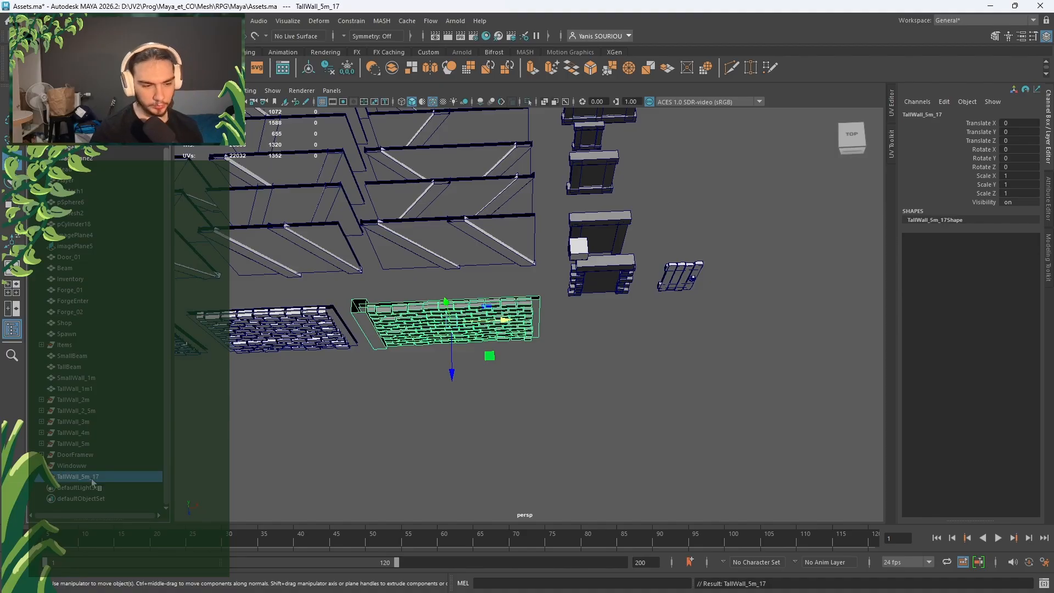
Step: Place the pivot of TallWall_5m_17 on the outer lower corner of its remaining end post
{"action": "scroll", "coordinate": [442, 361], "scroll_direction": "up", "scroll_amount": 4}
{"action": "left_click_drag", "start_coordinate": [442, 361], "coordinate": [412, 347], "text": "alt"}
{"action": "key", "text": "d"}
{"action": "left_click", "coordinate": [407, 347]}
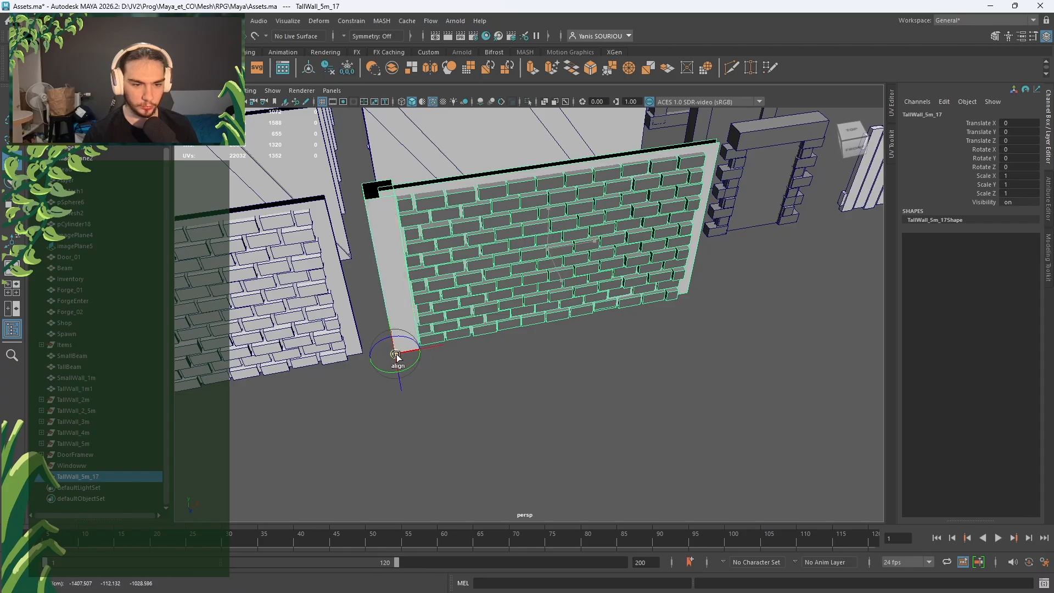
Step: Delete the remaining end post's faces from TallWall_5m_17 and return to object selection
{"action": "right_click_drag", "start_coordinate": [512, 279], "coordinate": [602, 504]}
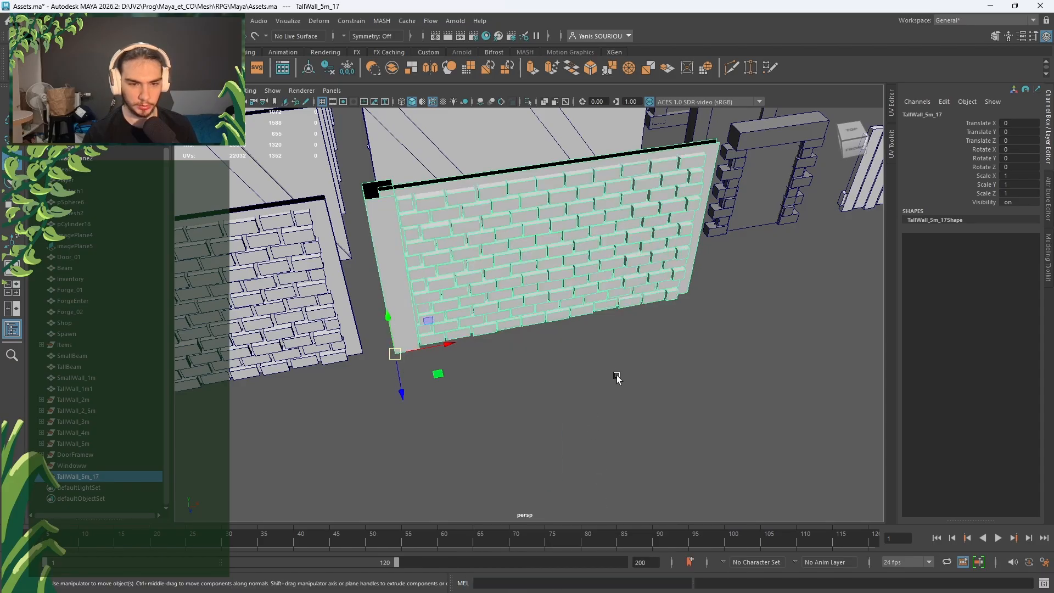
{"action": "left_click", "coordinate": [624, 394]}
{"action": "right_click_drag", "start_coordinate": [393, 230], "coordinate": [389, 252]}
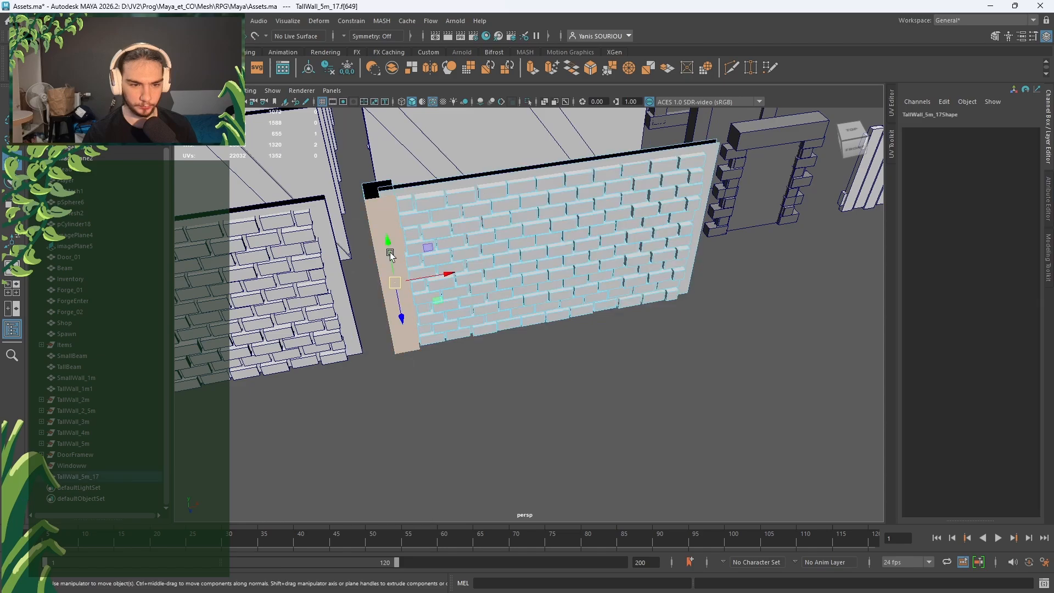
{"action": "right_click_drag", "start_coordinate": [549, 254], "coordinate": [616, 198]}
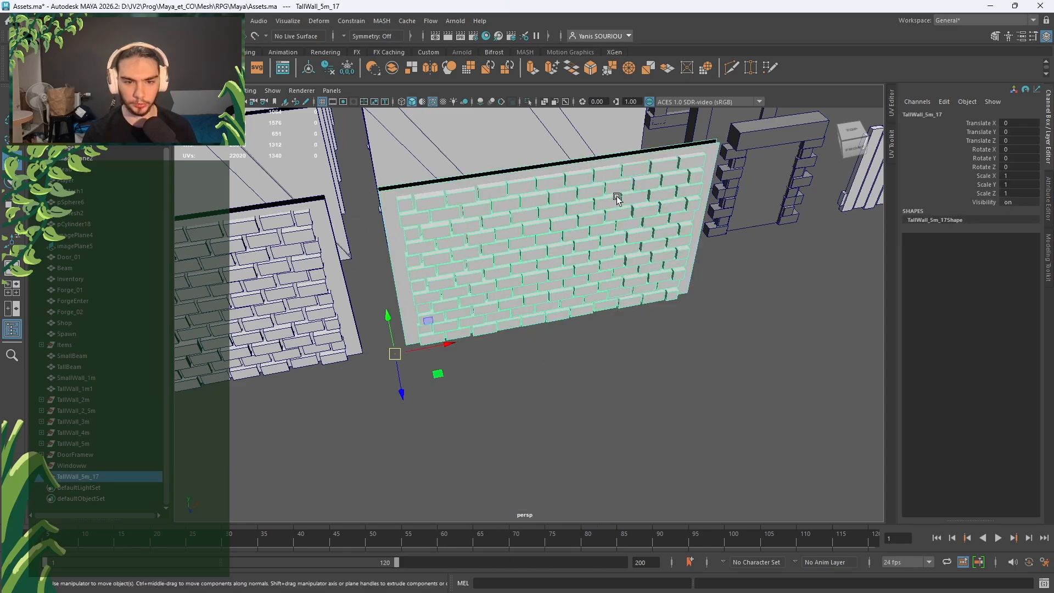
Step: Move TallWall_5m_17 into the TallWall_5m group as its first item and collapse the group
{"action": "scroll", "coordinate": [615, 206], "scroll_direction": "down", "scroll_amount": 5}
{"action": "left_click_drag", "start_coordinate": [610, 253], "coordinate": [564, 379], "text": "alt"}
{"action": "left_click", "coordinate": [587, 347]}
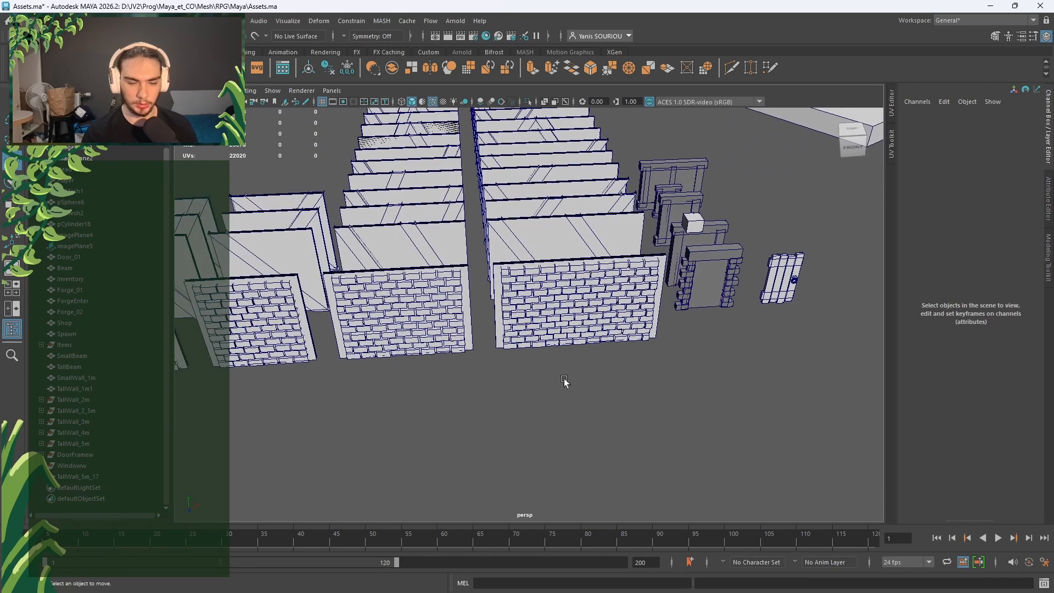
{"action": "left_click_drag", "start_coordinate": [64, 478], "coordinate": [97, 442]}
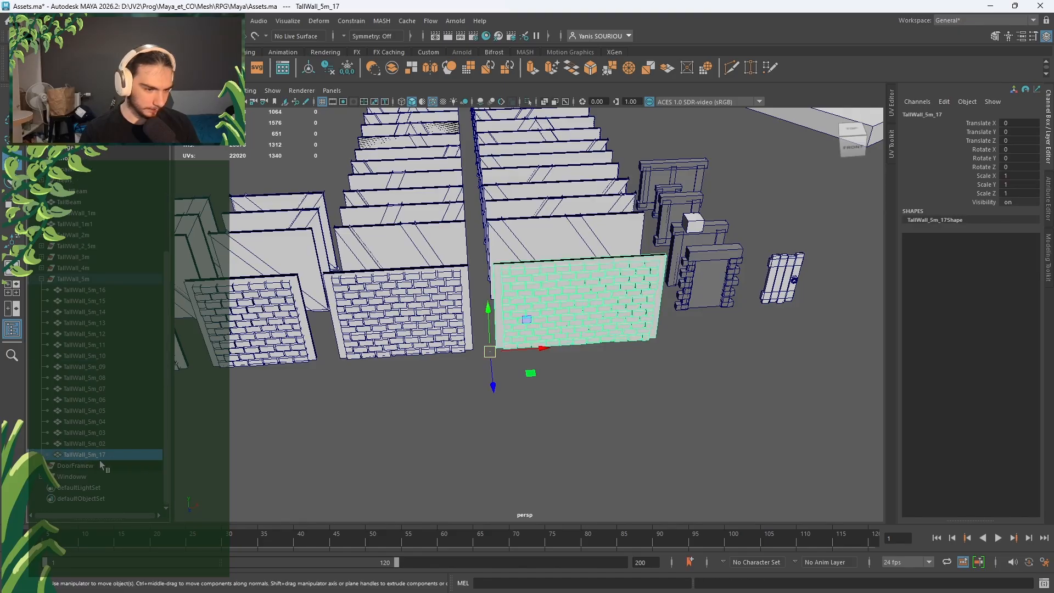
{"action": "left_click_drag", "start_coordinate": [100, 461], "coordinate": [114, 295]}
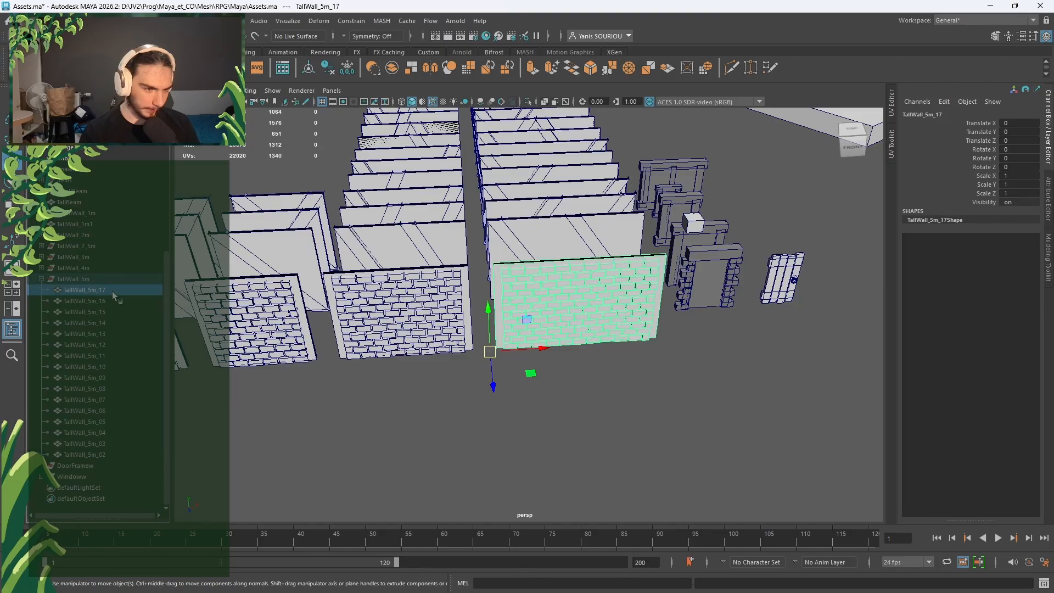
{"action": "left_click", "coordinate": [42, 280]}
Step: Look over the finished brick wall modules and the layout of the rest of the scene
{"action": "scroll", "coordinate": [409, 365], "scroll_direction": "down", "scroll_amount": 5}
{"action": "left_click", "coordinate": [442, 362]}
{"action": "left_click_drag", "start_coordinate": [442, 362], "coordinate": [521, 376], "text": "alt"}
{"action": "right_click_drag", "start_coordinate": [524, 373], "coordinate": [566, 316]}
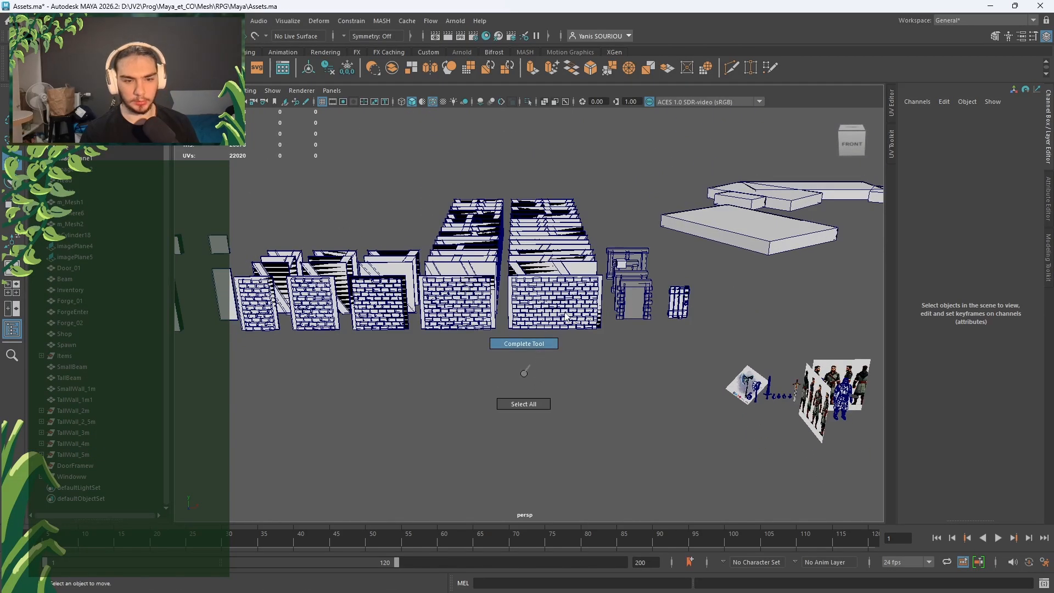
{"action": "right_click_drag", "start_coordinate": [526, 359], "coordinate": [527, 364]}
{"action": "left_click_drag", "start_coordinate": [527, 365], "coordinate": [550, 321], "text": "alt"}
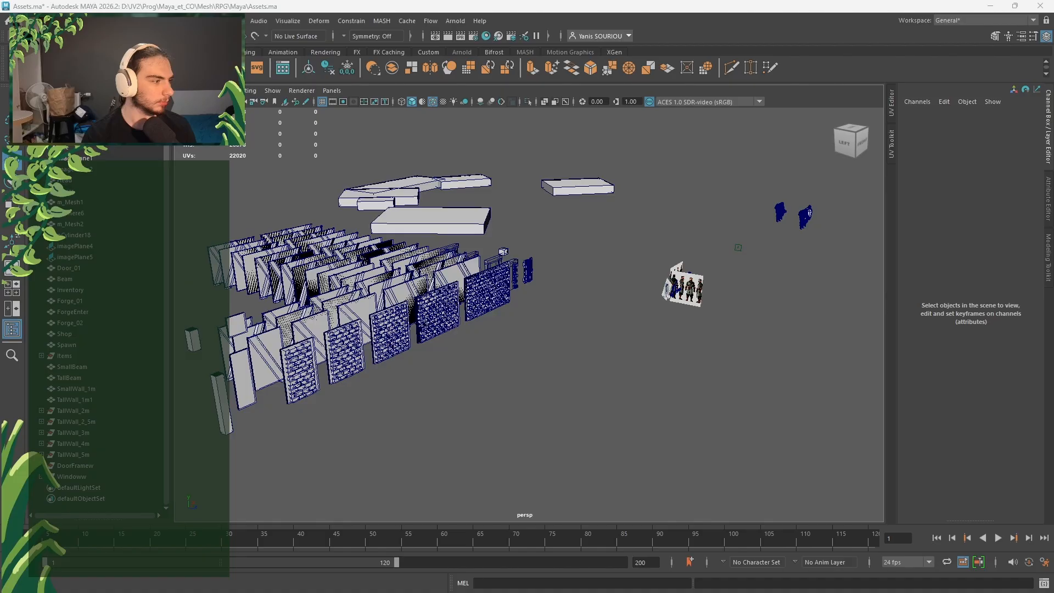
{"action": "left_click_drag", "start_coordinate": [540, 283], "coordinate": [598, 399], "text": "alt"}
{"action": "scroll", "coordinate": [604, 389], "scroll_direction": "down", "scroll_amount": 5}
{"action": "middle_click_drag", "start_coordinate": [433, 391], "coordinate": [481, 273], "text": "alt"}
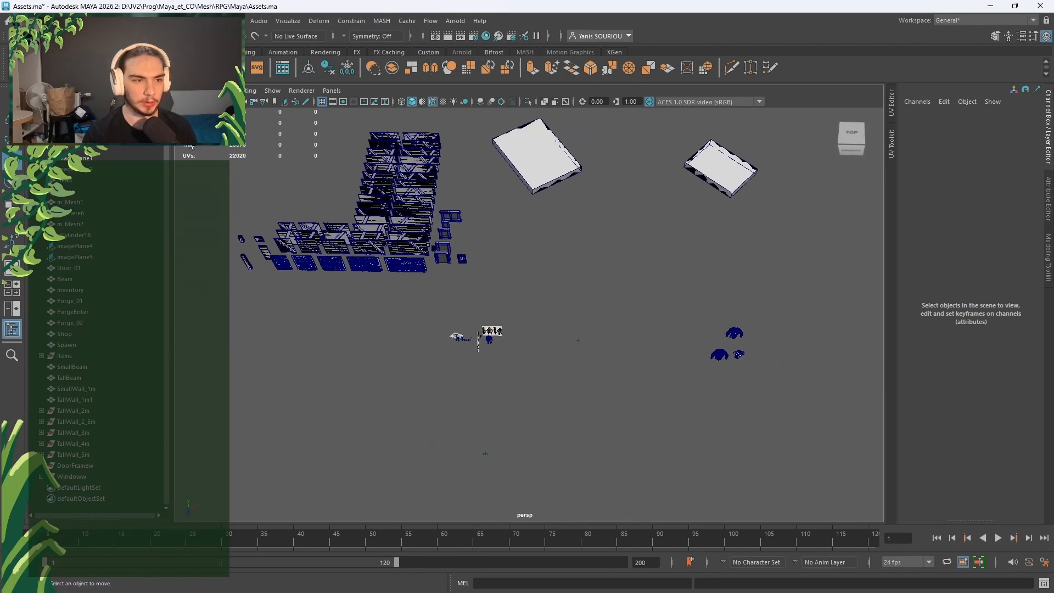
Step: Create a polygon plane and move it to about X 1508.928, Z -3081.387 between the flat building blocks
{"action": "scroll", "coordinate": [498, 394], "scroll_direction": "up", "scroll_amount": 6}
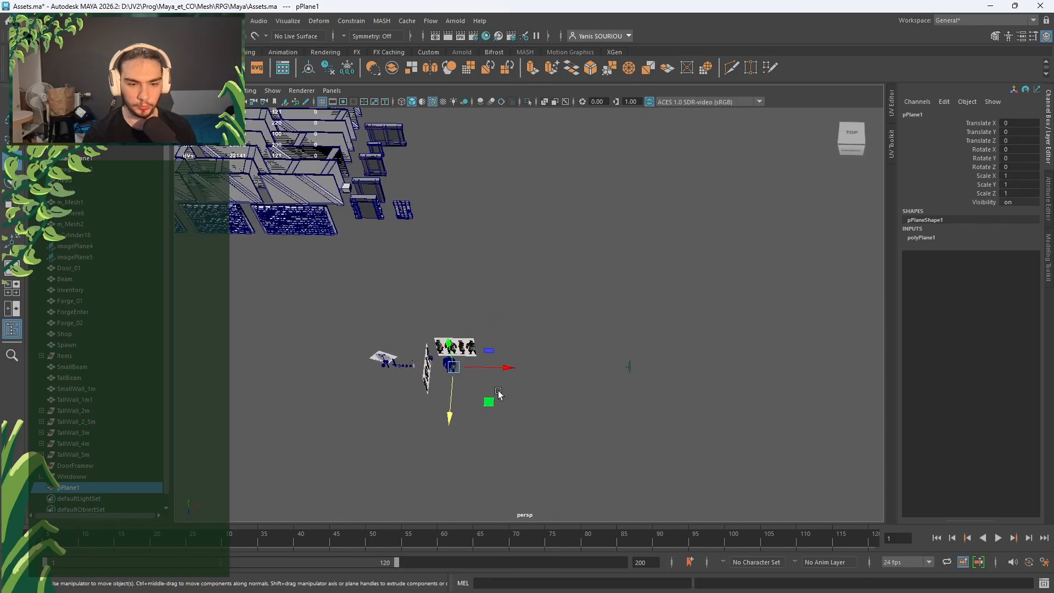
{"action": "scroll", "coordinate": [476, 426], "scroll_direction": "down", "scroll_amount": 5}
{"action": "left_click_drag", "start_coordinate": [519, 381], "coordinate": [662, 150]}
{"action": "key", "text": "r"}
{"action": "middle_click_drag", "start_coordinate": [654, 198], "coordinate": [499, 410], "text": "alt"}
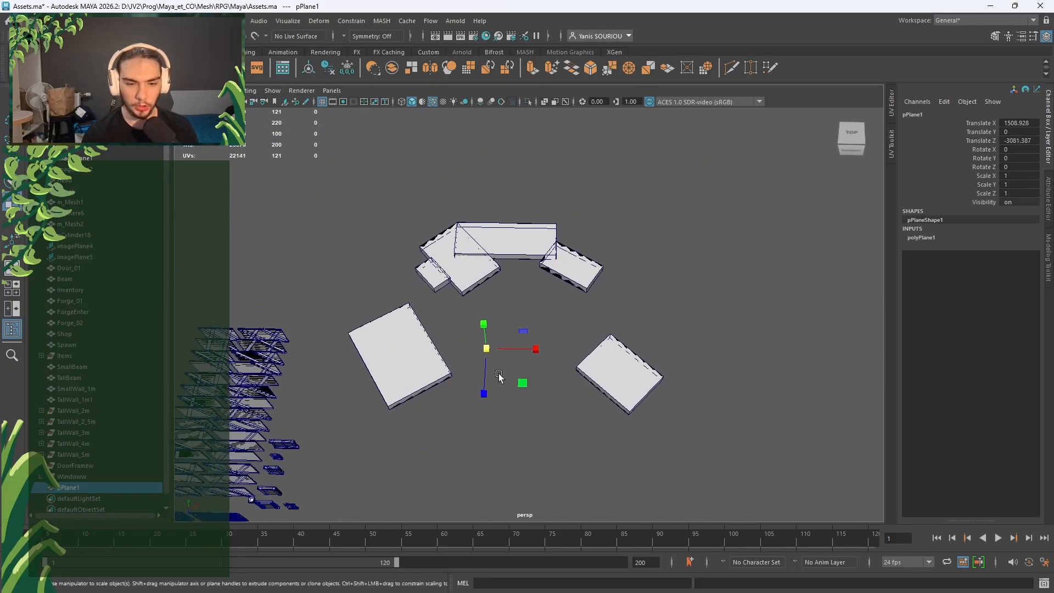
Step: Scale the plane up in X and Z until it extends beyond all the flat building blocks
{"action": "left_click_drag", "start_coordinate": [523, 383], "coordinate": [650, 430]}
{"action": "left_click_drag", "start_coordinate": [1050, 515], "coordinate": [723, 485]}
{"action": "left_click_drag", "start_coordinate": [522, 383], "coordinate": [699, 388]}
{"action": "scroll", "coordinate": [511, 371], "scroll_direction": "up", "scroll_amount": 2}
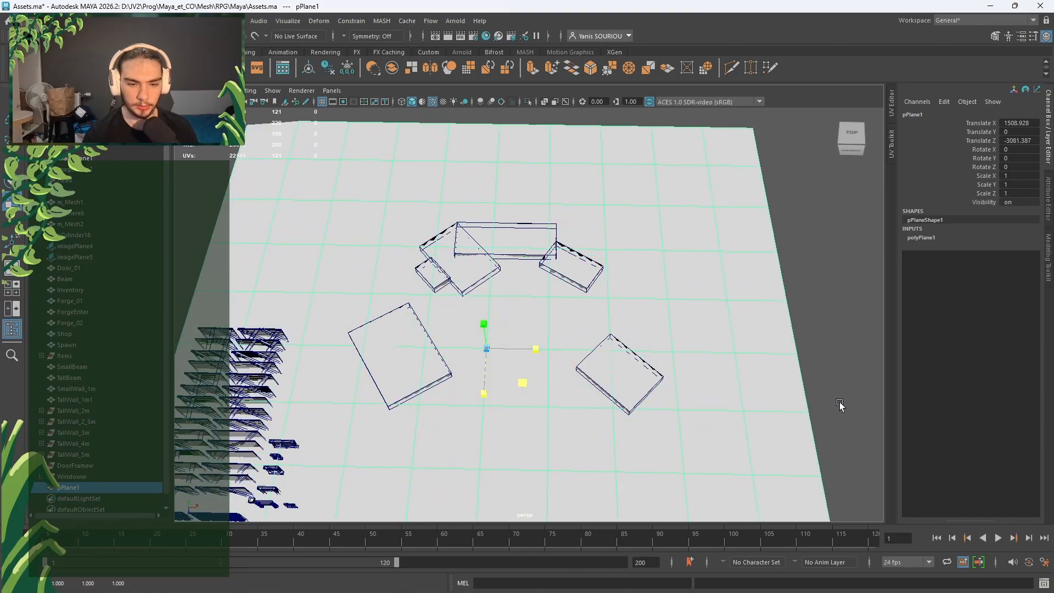
Step: Shift the enlarged plane to about X 1794.593, Z -3012.09 to center it under the building blocks
{"action": "key", "text": "w"}
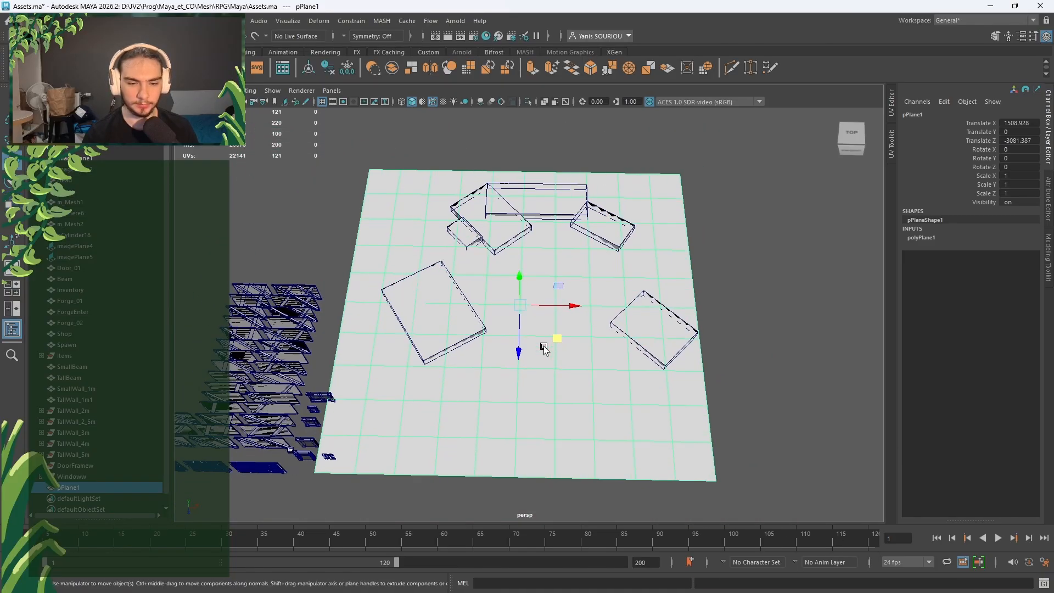
{"action": "left_click_drag", "start_coordinate": [551, 346], "coordinate": [575, 351]}
{"action": "scroll", "coordinate": [567, 353], "scroll_direction": "down", "scroll_amount": 3}
{"action": "scroll", "coordinate": [563, 378], "scroll_direction": "up", "scroll_amount": 3}
{"action": "key", "text": "f"}
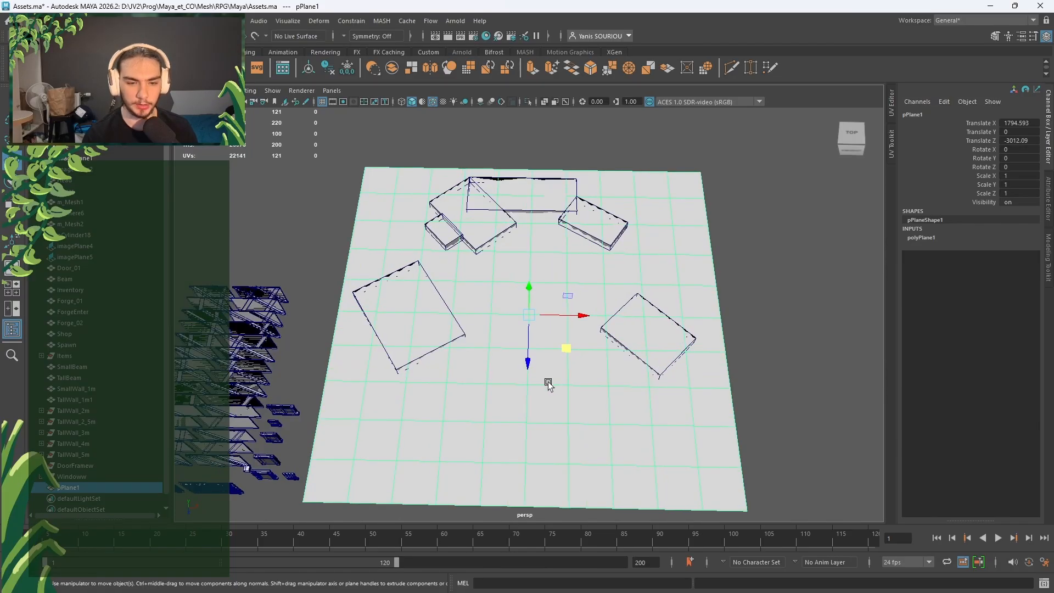
Step: Examine the ground plane and how the flat building blocks sit on it from several angles
{"action": "left_click_drag", "start_coordinate": [667, 389], "coordinate": [684, 350], "text": "alt"}
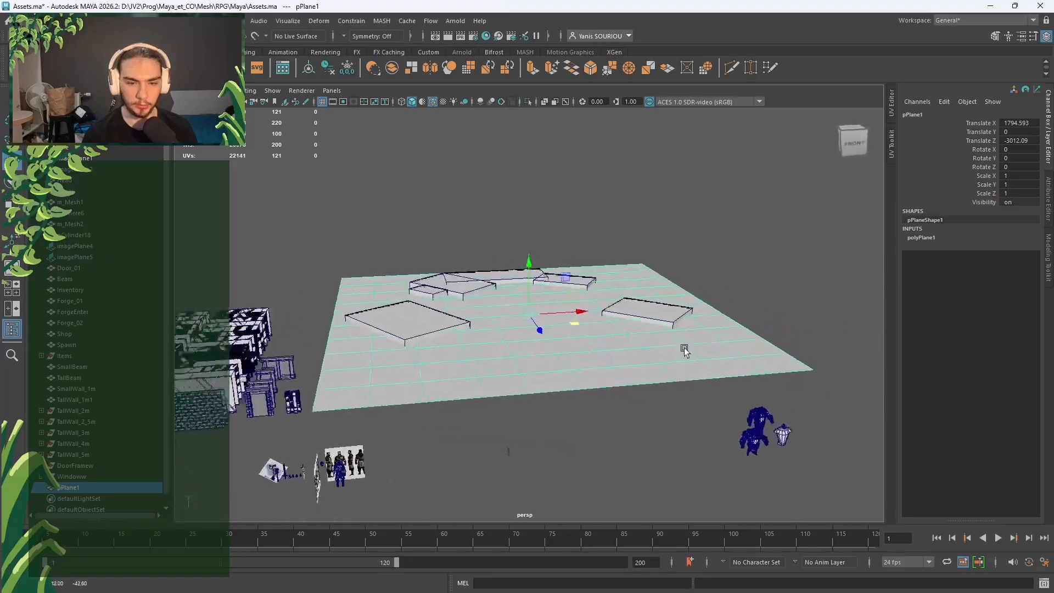
{"action": "left_click_drag", "start_coordinate": [520, 354], "coordinate": [510, 370], "text": "alt"}
{"action": "scroll", "coordinate": [511, 367], "scroll_direction": "up", "scroll_amount": 3}
{"action": "middle_click_drag", "start_coordinate": [511, 357], "coordinate": [552, 298], "text": "alt"}
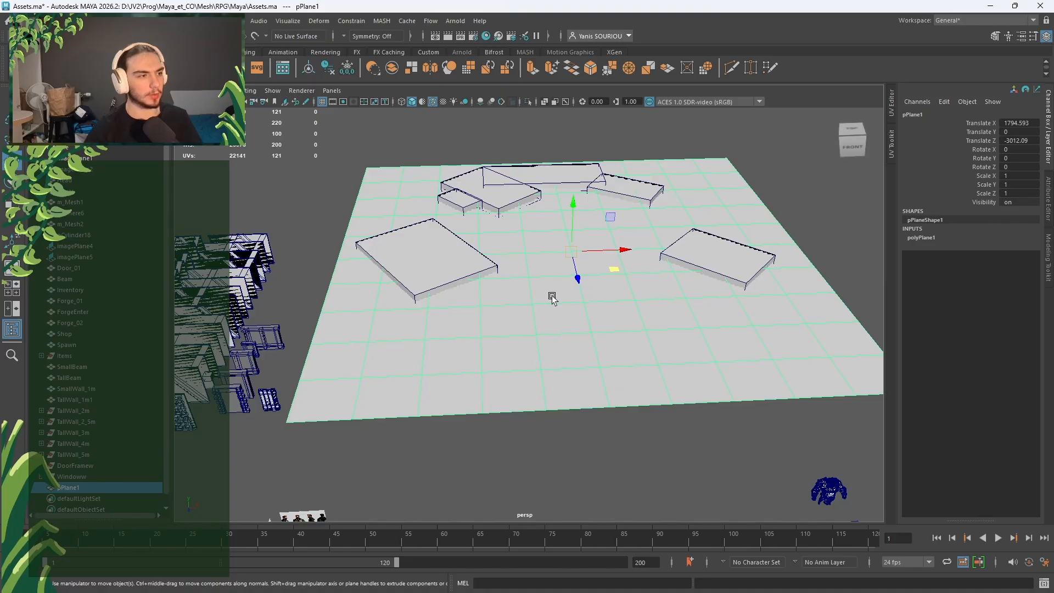
{"action": "right_click_drag", "start_coordinate": [552, 279], "coordinate": [497, 307]}
{"action": "left_click_drag", "start_coordinate": [494, 331], "coordinate": [578, 373], "text": "alt"}
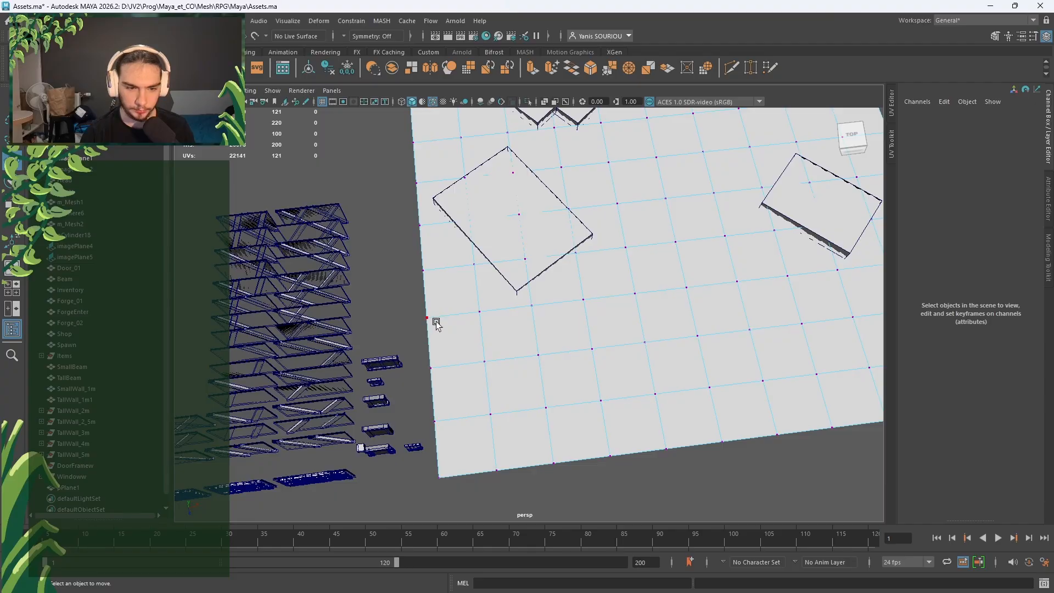
{"action": "left_click_drag", "start_coordinate": [436, 323], "coordinate": [626, 415], "text": "alt"}
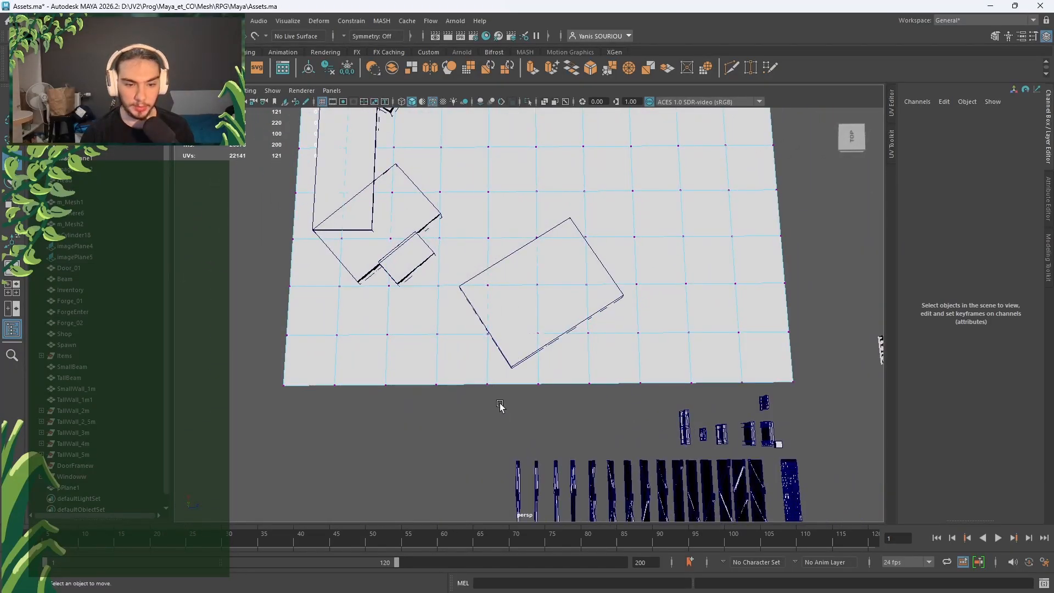
{"action": "left_click_drag", "start_coordinate": [499, 405], "coordinate": [428, 379], "text": "alt"}
{"action": "right_click_drag", "start_coordinate": [517, 212], "coordinate": [518, 241]}
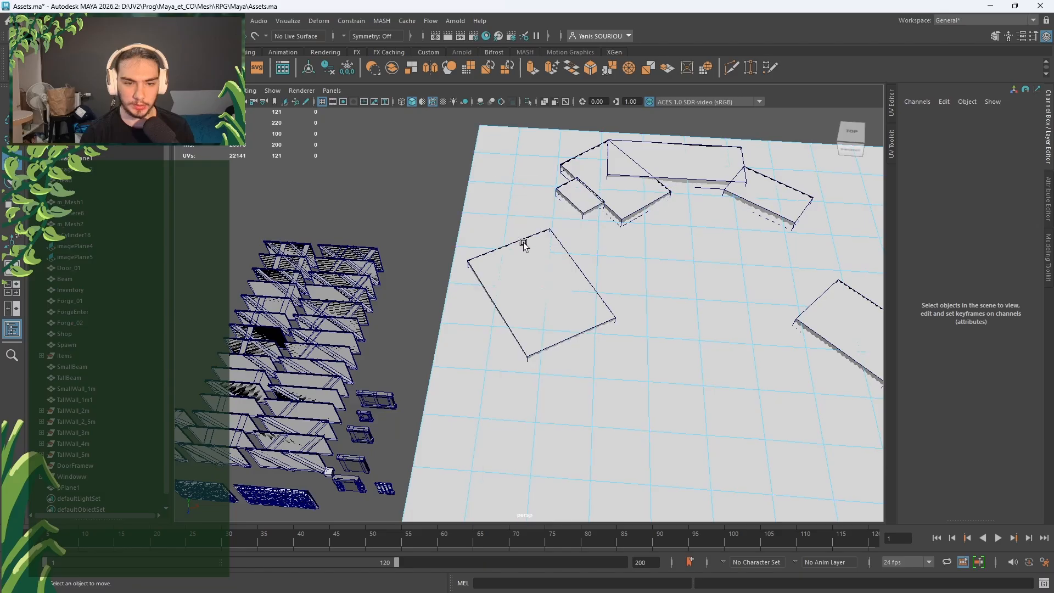
{"action": "scroll", "coordinate": [527, 340], "scroll_direction": "down", "scroll_amount": 3}
{"action": "left_click", "coordinate": [536, 333]}
{"action": "left_click", "coordinate": [493, 331], "text": "shift"}
{"action": "left_click", "coordinate": [488, 302], "text": "shift"}
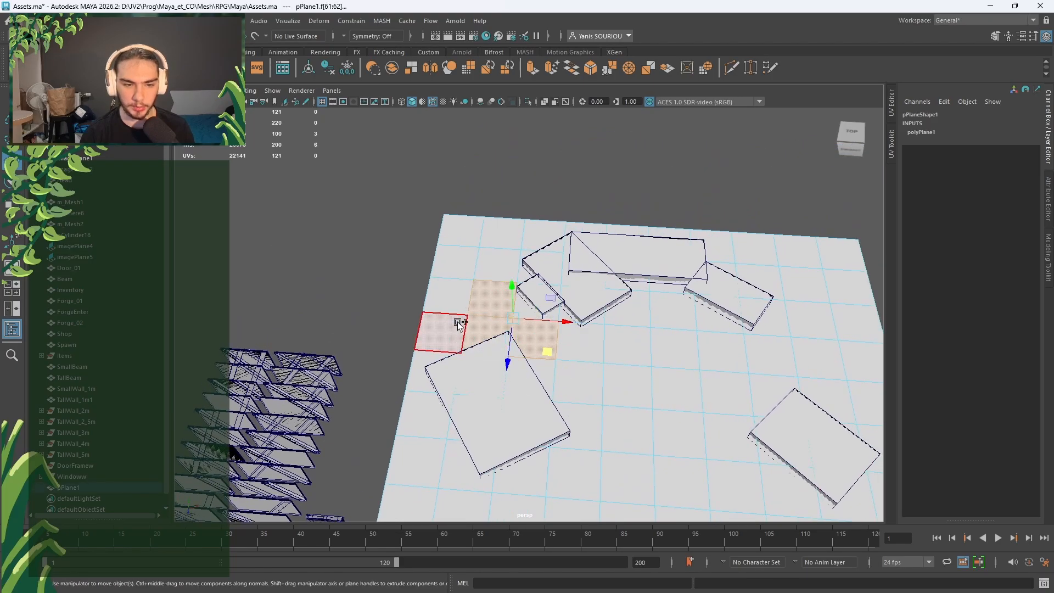
{"action": "left_click", "coordinate": [455, 327], "text": "shift"}
{"action": "left_click", "coordinate": [467, 297], "text": "shift"}
{"action": "left_click", "coordinate": [466, 258], "text": "shift"}
{"action": "left_click", "coordinate": [469, 245], "text": "shift"}
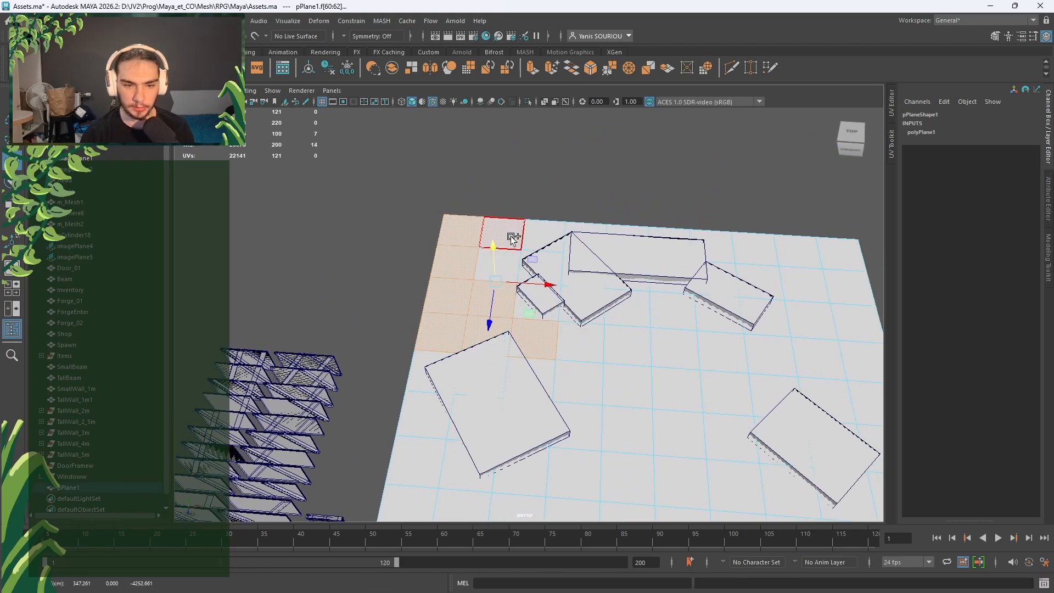
{"action": "left_click", "coordinate": [512, 238], "text": "shift"}
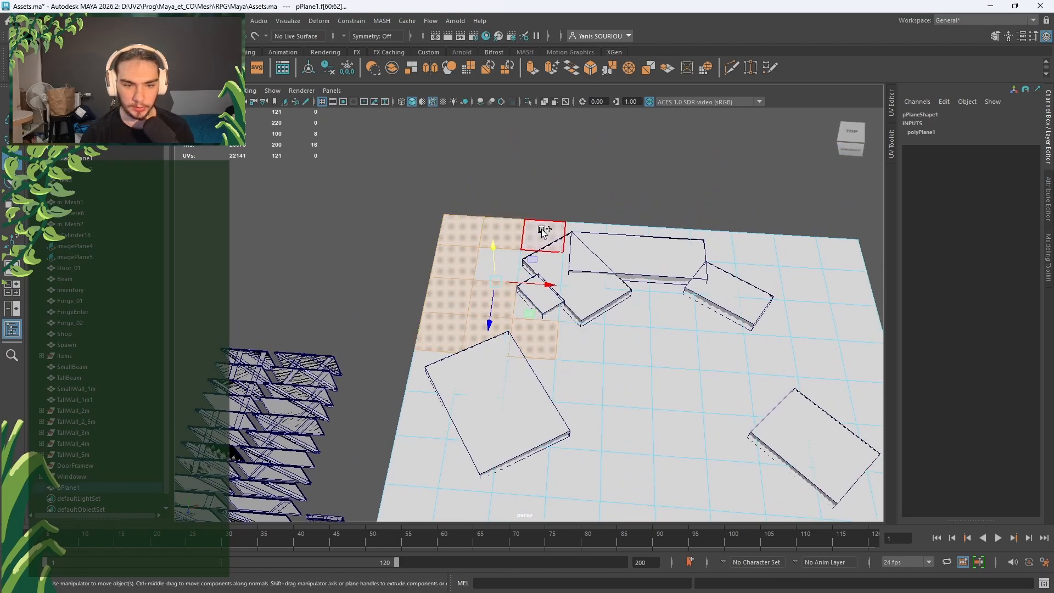
Step: Extrude upward the four rear rows of ground plane faces plus the adjoining faces in the right half behind the right-hand block
{"action": "left_click", "coordinate": [457, 322]}
{"action": "left_click", "coordinate": [468, 230], "text": "shift"}
{"action": "double_click", "coordinate": [508, 229], "text": "shift"}
{"action": "double_click", "coordinate": [488, 264], "text": "shift"}
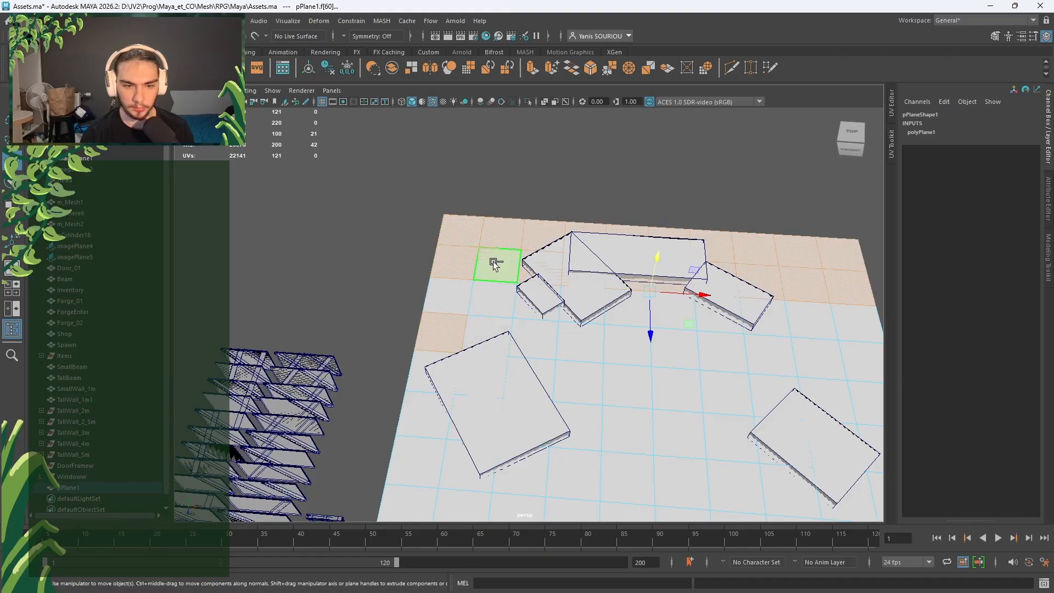
{"action": "double_click", "coordinate": [486, 294], "text": "shift"}
{"action": "double_click", "coordinate": [482, 325], "text": "shift"}
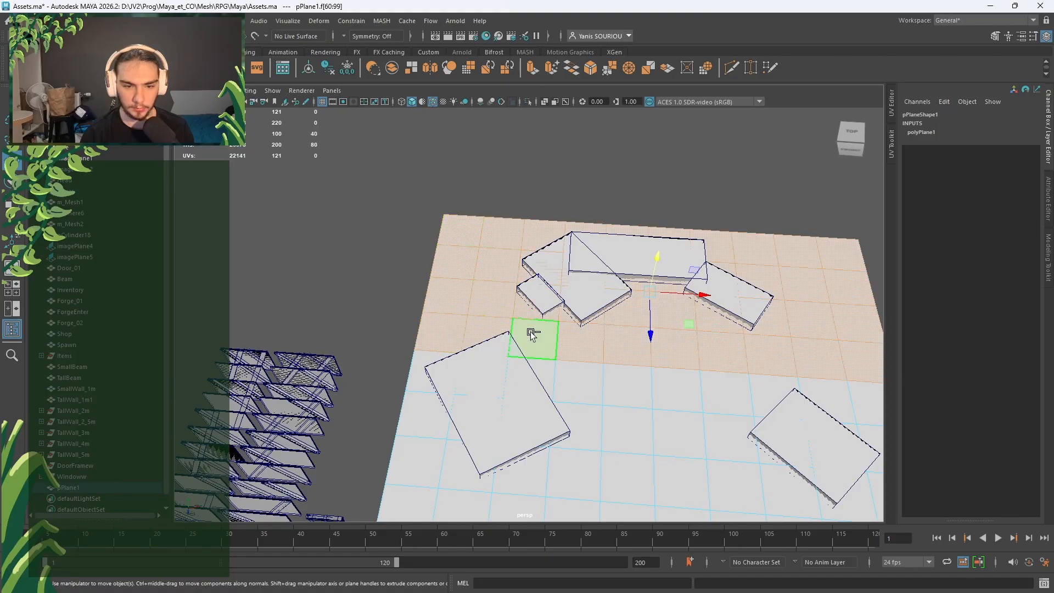
{"action": "middle_click_drag", "start_coordinate": [640, 372], "coordinate": [506, 360], "text": "alt"}
{"action": "left_click", "coordinate": [589, 370], "text": "shift"}
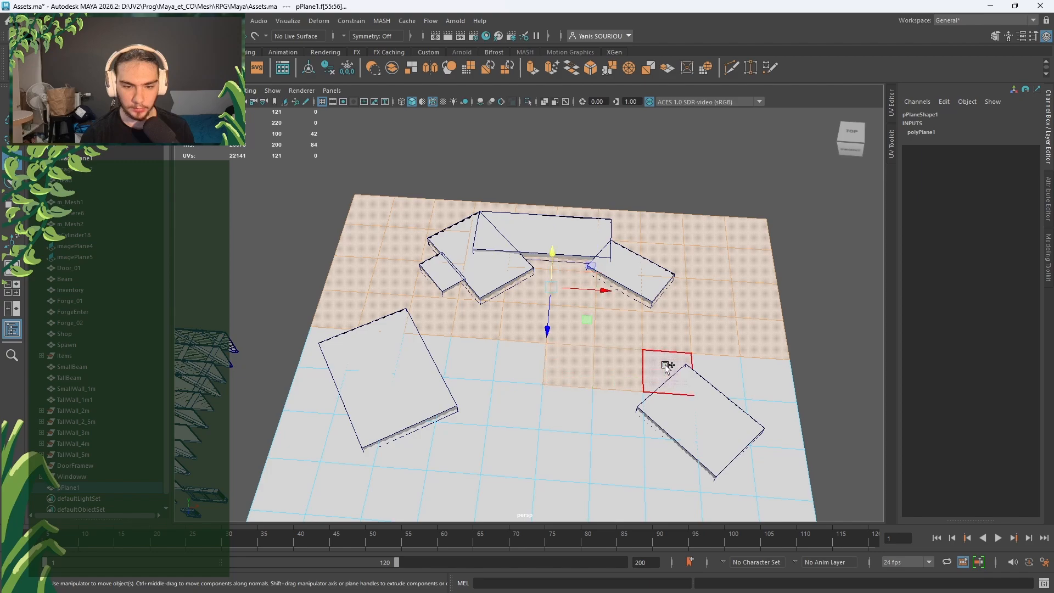
{"action": "double_click", "coordinate": [764, 379], "text": "shift"}
{"action": "middle_click_drag", "start_coordinate": [769, 405], "coordinate": [654, 368], "text": "alt"}
{"action": "left_click_drag", "start_coordinate": [653, 368], "coordinate": [609, 386], "text": "alt"}
{"action": "left_click", "coordinate": [609, 386], "text": "shift"}
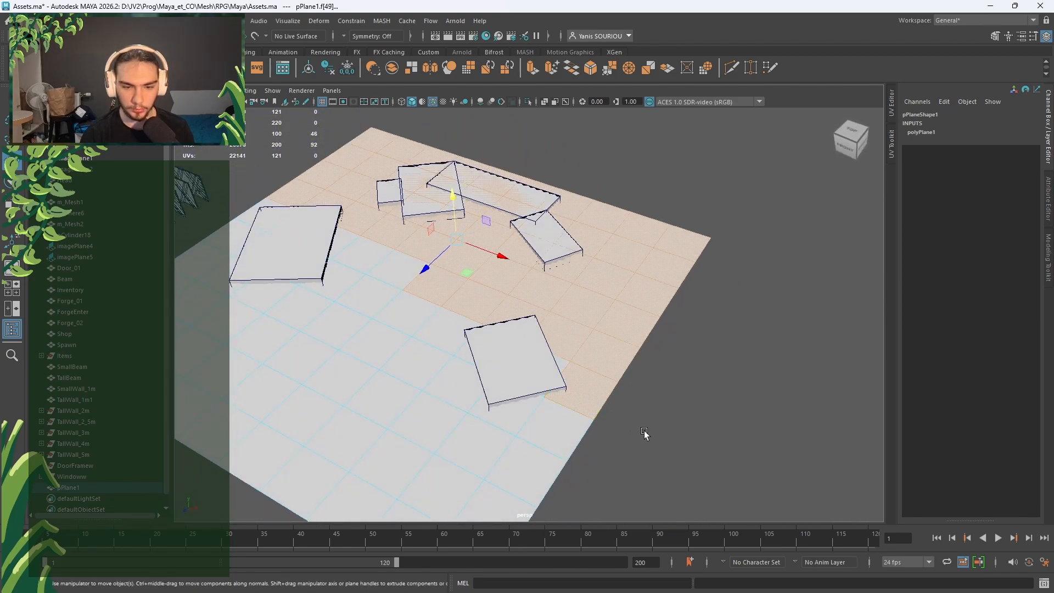
{"action": "left_click_drag", "start_coordinate": [644, 433], "coordinate": [548, 343], "text": "alt"}
{"action": "left_click_drag", "start_coordinate": [422, 216], "coordinate": [825, 261], "text": "shift"}
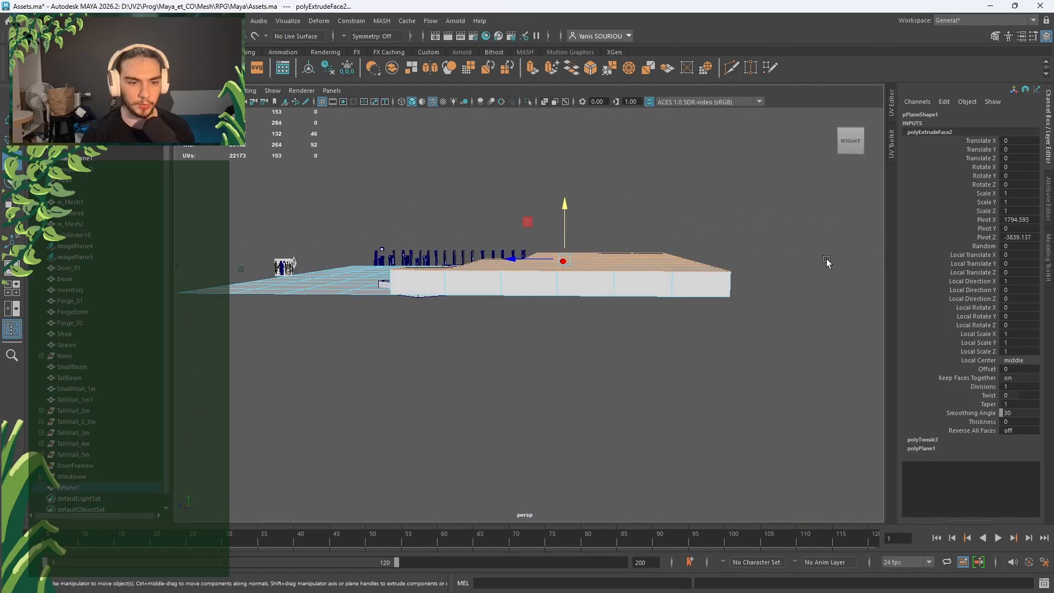
{"action": "left_click_drag", "start_coordinate": [760, 261], "coordinate": [473, 353], "text": "alt"}
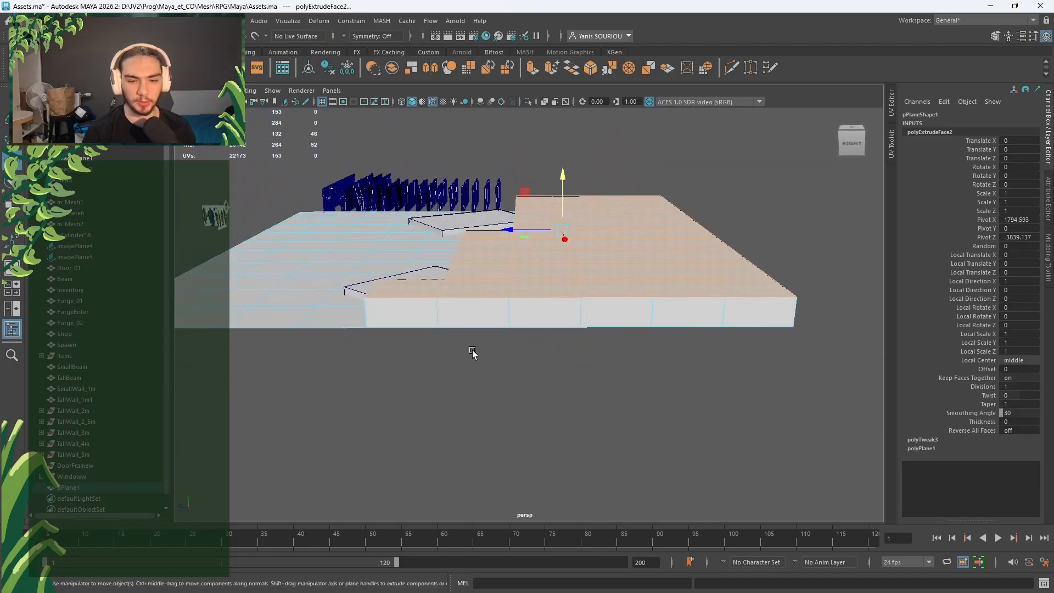
{"action": "left_click", "coordinate": [409, 315]}
{"action": "double_click", "coordinate": [752, 317], "text": "shift"}
{"action": "left_click_drag", "start_coordinate": [775, 357], "coordinate": [541, 348], "text": "alt"}
{"action": "double_click", "coordinate": [571, 301], "text": "shift"}
{"action": "left_click_drag", "start_coordinate": [728, 339], "coordinate": [619, 379], "text": "alt"}
{"action": "left_click", "coordinate": [393, 310]}
{"action": "left_click_drag", "start_coordinate": [393, 310], "coordinate": [633, 391], "text": "alt"}
{"action": "double_click", "coordinate": [617, 406], "text": "shift"}
Step: Delete the outer side faces of the raised terrace along the rear and both outside edges of the ground
{"action": "left_click", "coordinate": [615, 406]}
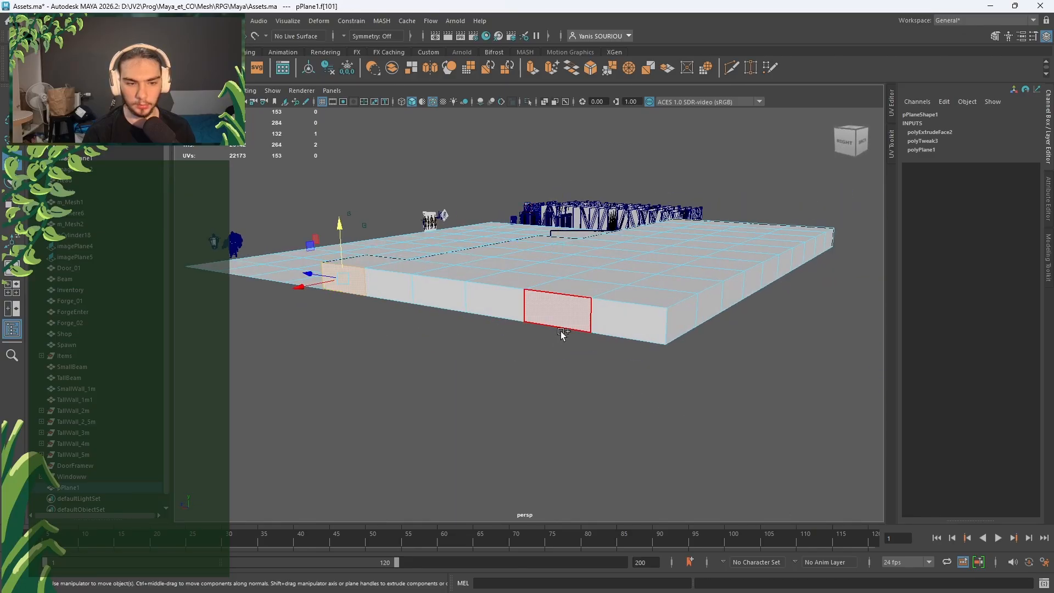
{"action": "left_click_drag", "start_coordinate": [562, 334], "coordinate": [482, 278], "text": "alt"}
{"action": "left_click_drag", "start_coordinate": [689, 378], "coordinate": [617, 349], "text": "alt"}
{"action": "double_click", "coordinate": [686, 310], "text": "shift"}
{"action": "left_click_drag", "start_coordinate": [686, 348], "coordinate": [345, 309], "text": "alt"}
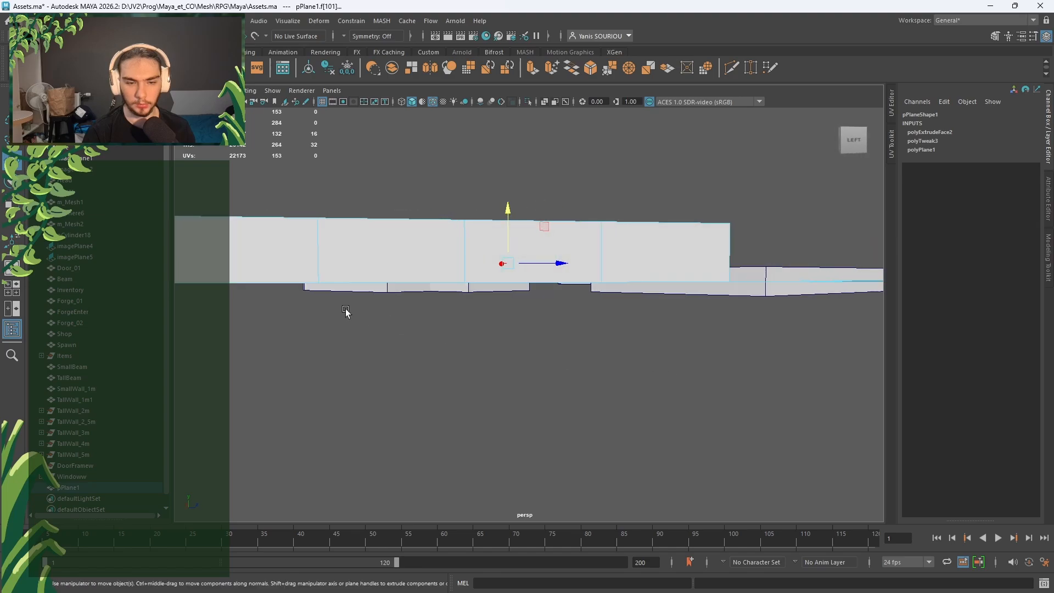
{"action": "left_click", "coordinate": [239, 249], "text": "shift"}
{"action": "double_click", "coordinate": [642, 245], "text": "shift"}
{"action": "scroll", "coordinate": [629, 267], "scroll_direction": "down", "scroll_amount": 5}
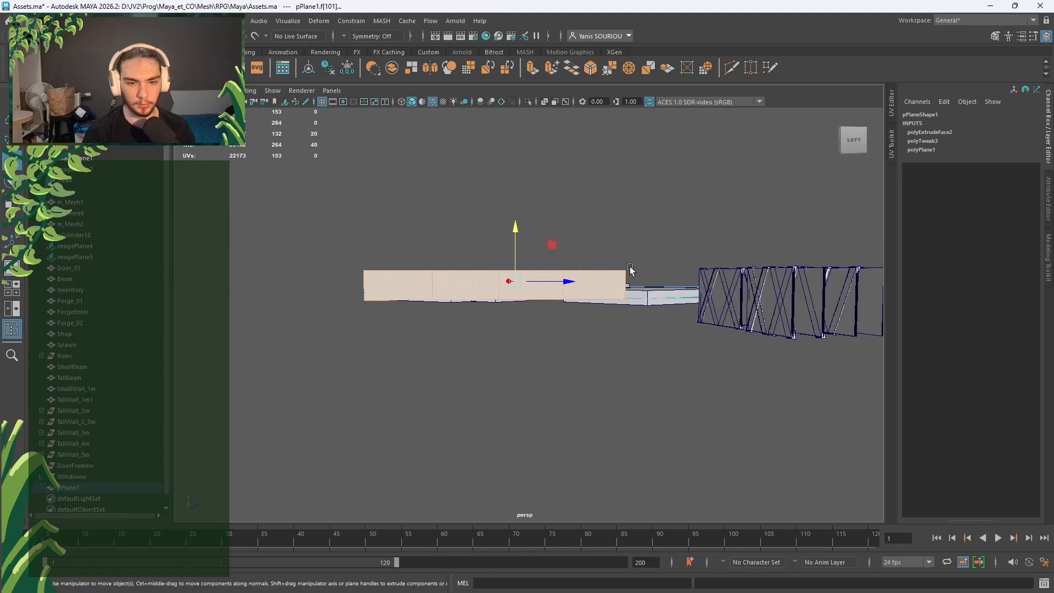
{"action": "key", "text": "Delete"}
Step: Look over the stepped terrace and the lower front area of the ground plane
{"action": "left_click_drag", "start_coordinate": [641, 292], "coordinate": [571, 309], "text": "alt"}
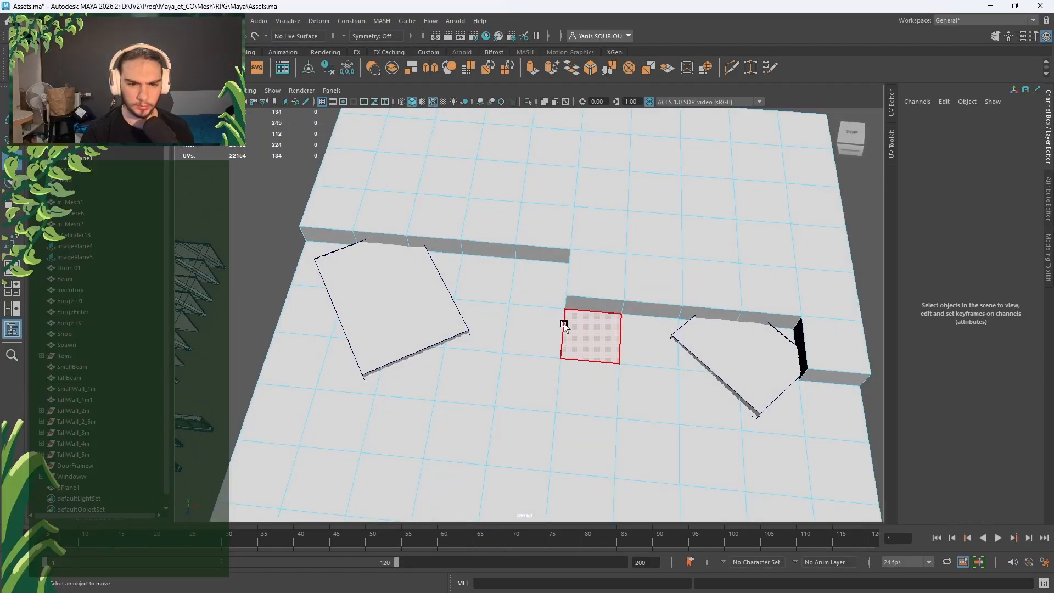
{"action": "right_click_drag", "start_coordinate": [564, 279], "coordinate": [578, 251]}
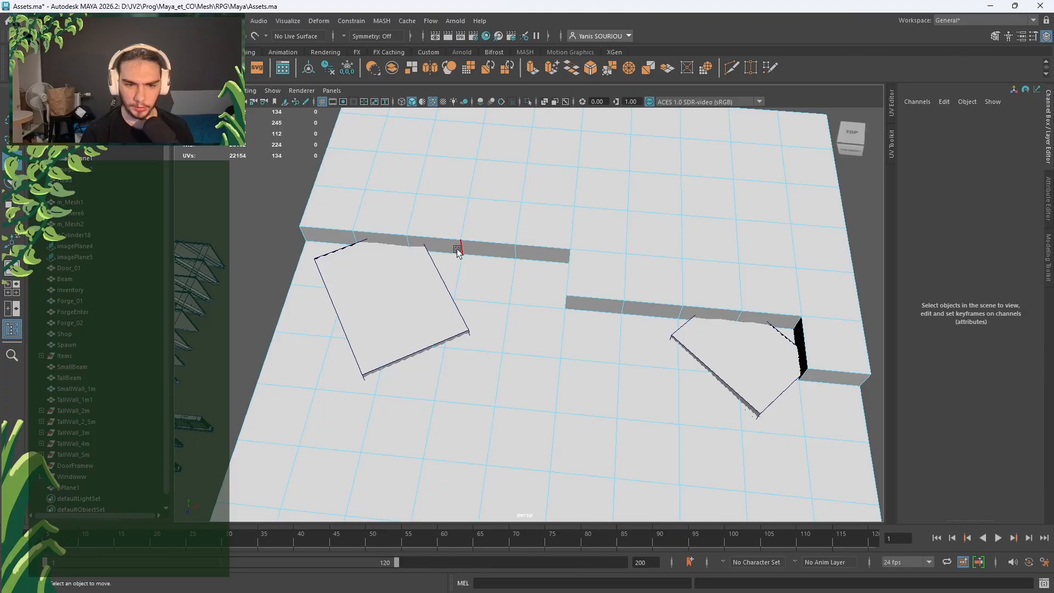
{"action": "right_click_drag", "start_coordinate": [491, 270], "coordinate": [445, 270]}
{"action": "scroll", "coordinate": [505, 302], "scroll_direction": "down", "scroll_amount": 2}
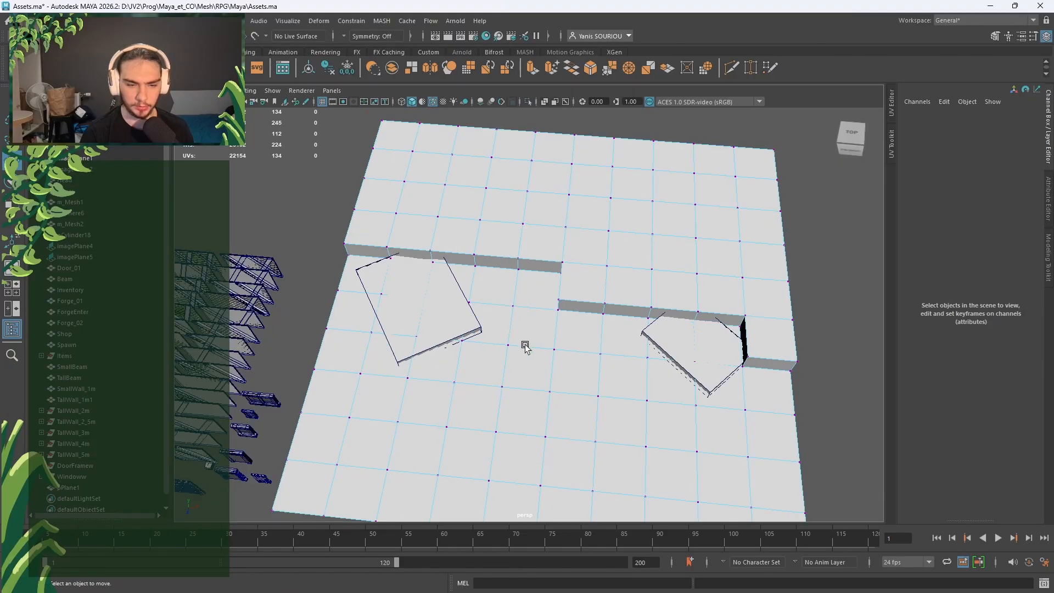
{"action": "key", "text": "alt+Tab"}
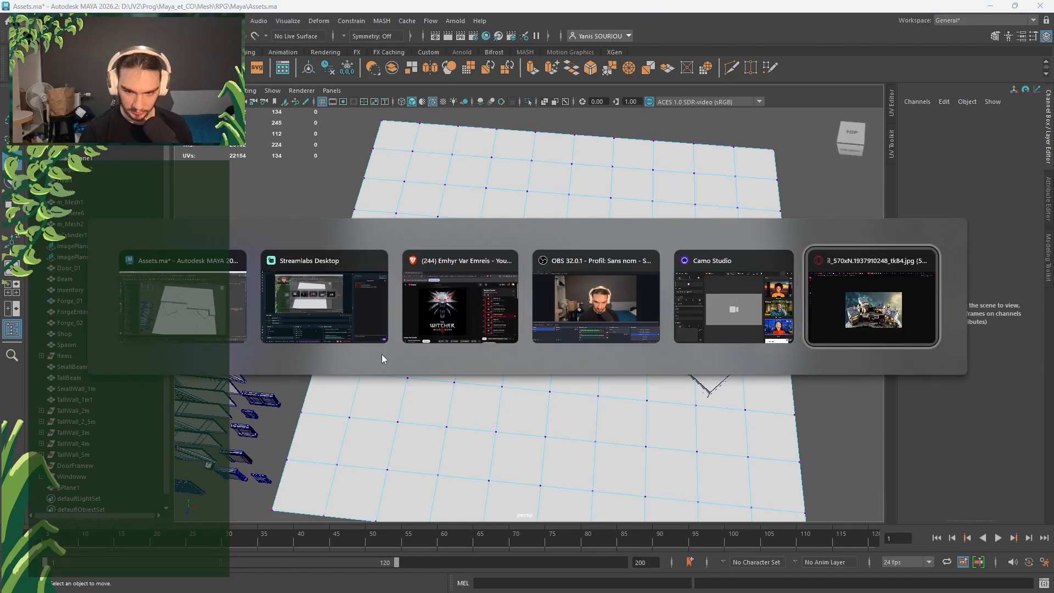
{"action": "key", "text": "Escape"}
{"action": "middle_click_drag", "start_coordinate": [384, 366], "coordinate": [411, 212], "text": "alt"}
{"action": "left_click_drag", "start_coordinate": [412, 212], "coordinate": [440, 230], "text": "alt"}
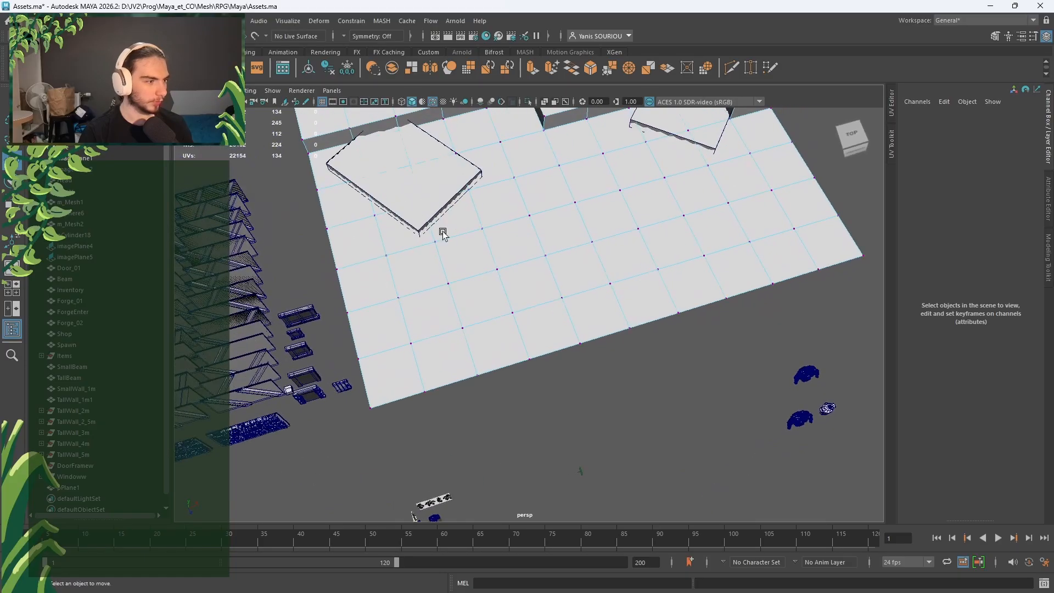
{"action": "middle_click_drag", "start_coordinate": [442, 231], "coordinate": [483, 349], "text": "alt"}
{"action": "left_click_drag", "start_coordinate": [509, 351], "coordinate": [478, 355], "text": "alt"}
{"action": "middle_click_drag", "start_coordinate": [478, 355], "coordinate": [534, 216], "text": "alt"}
{"action": "left_click_drag", "start_coordinate": [534, 216], "coordinate": [503, 263], "text": "alt"}
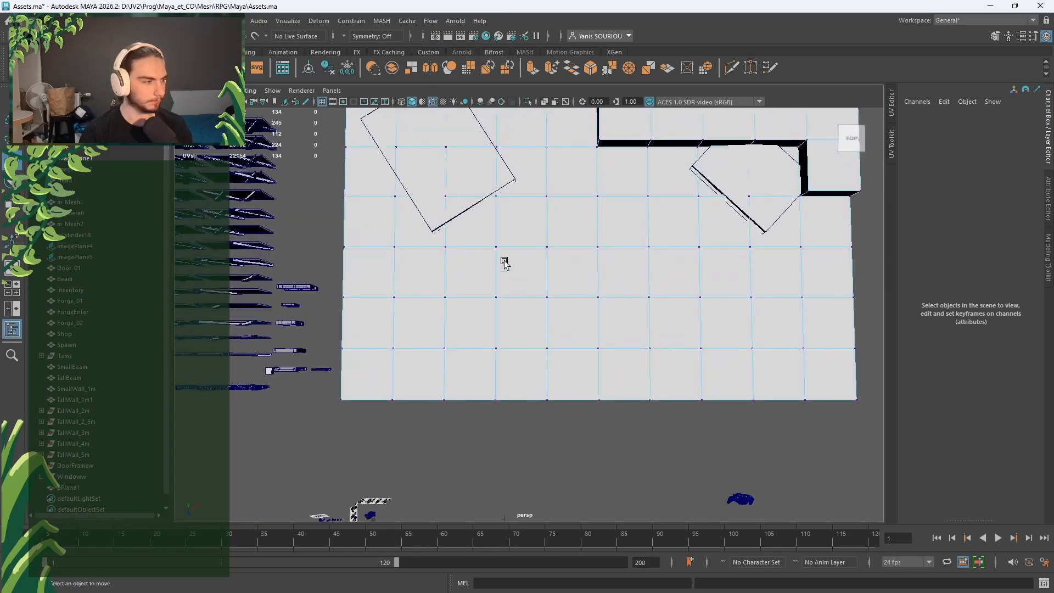
{"action": "middle_click_drag", "start_coordinate": [425, 309], "coordinate": [514, 304], "text": "alt"}
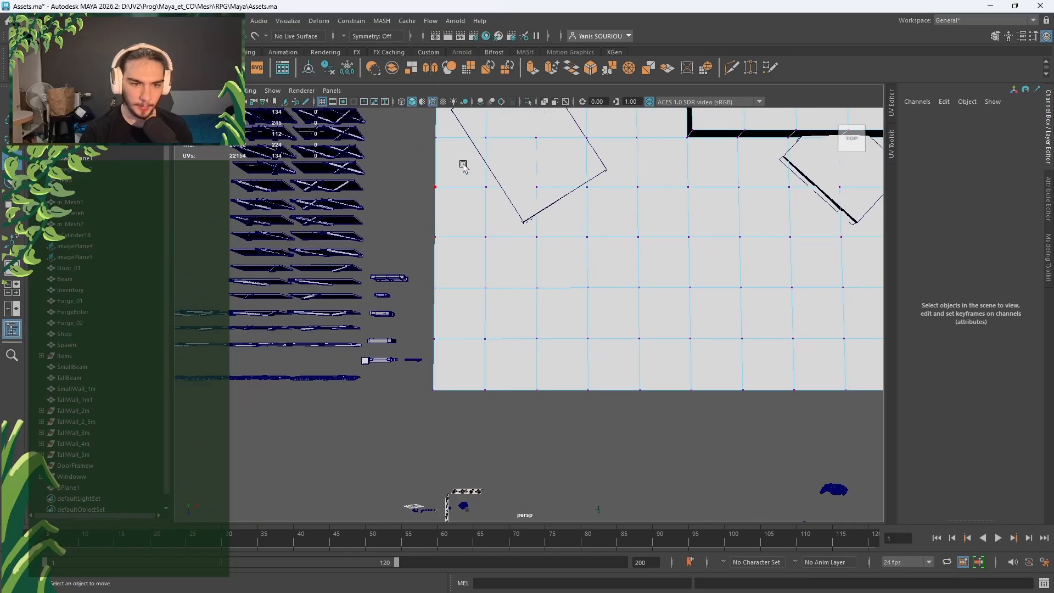
{"action": "middle_click_drag", "start_coordinate": [463, 166], "coordinate": [505, 271], "text": "alt"}
Step: Move two vertices of the lower ground's left edge inward to make the outline irregular
{"action": "left_click", "coordinate": [506, 269]}
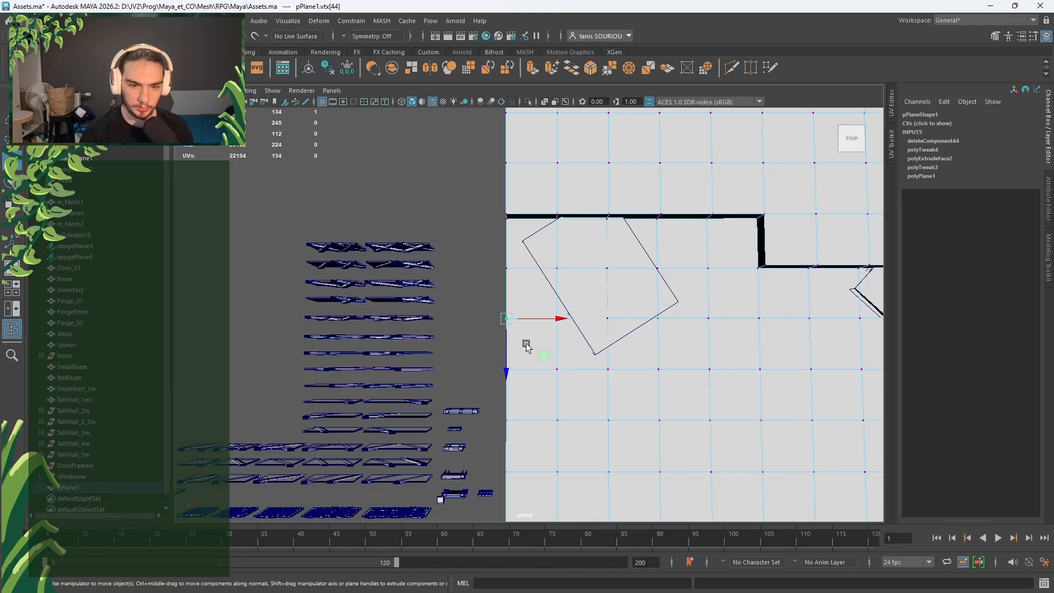
{"action": "middle_click_drag", "start_coordinate": [535, 351], "coordinate": [542, 365]}
{"action": "left_click", "coordinate": [509, 381]}
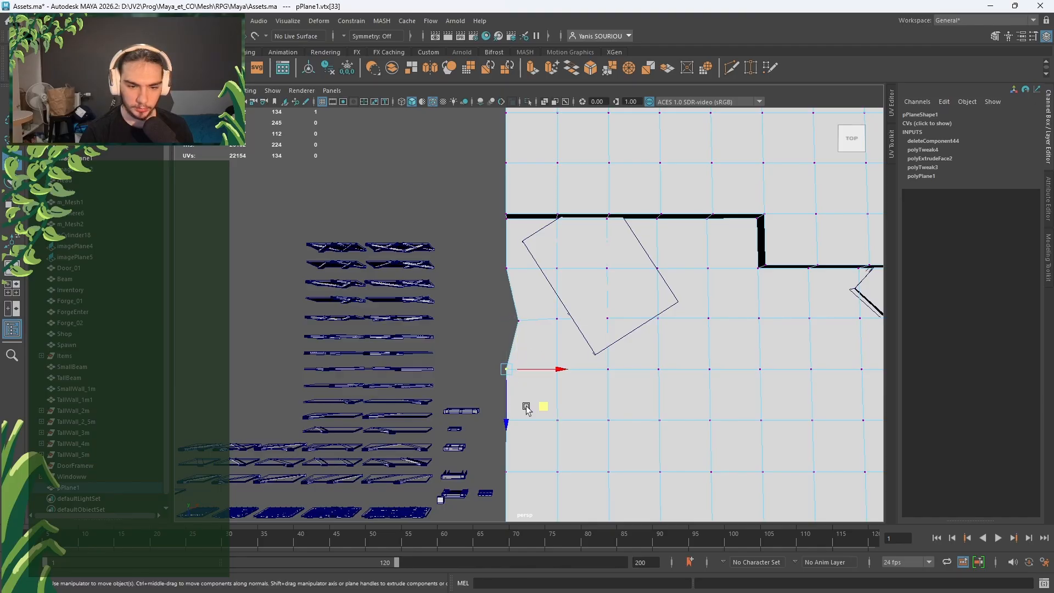
{"action": "left_click_drag", "start_coordinate": [540, 406], "coordinate": [561, 415]}
Step: Delete the two front rows of ground faces across the seven left columns, plus the fifth column's face in the third row
{"action": "middle_click_drag", "start_coordinate": [596, 511], "coordinate": [534, 367], "text": "alt"}
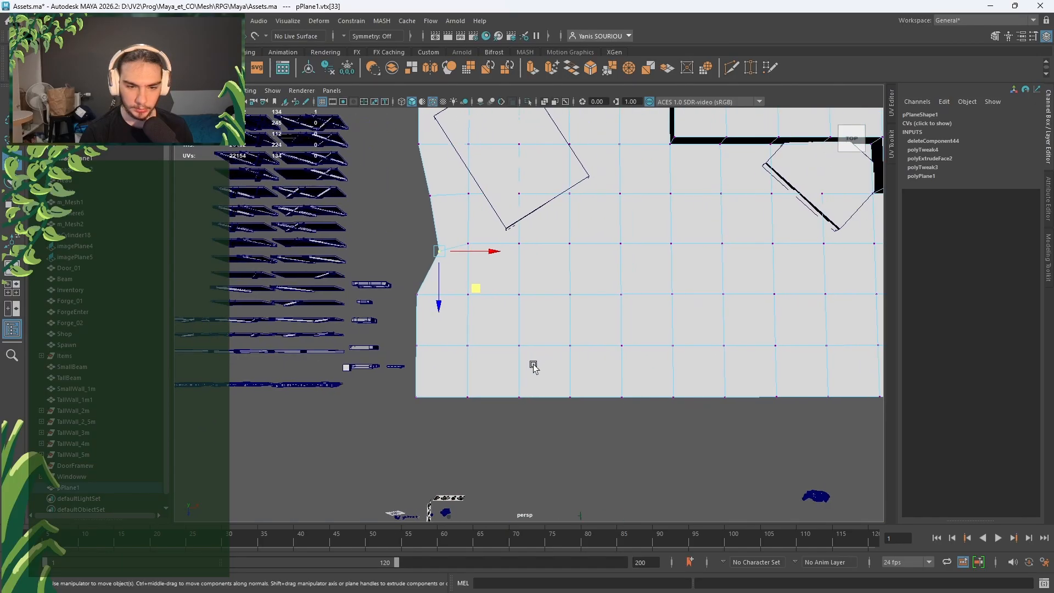
{"action": "right_click_drag", "start_coordinate": [501, 279], "coordinate": [499, 308]}
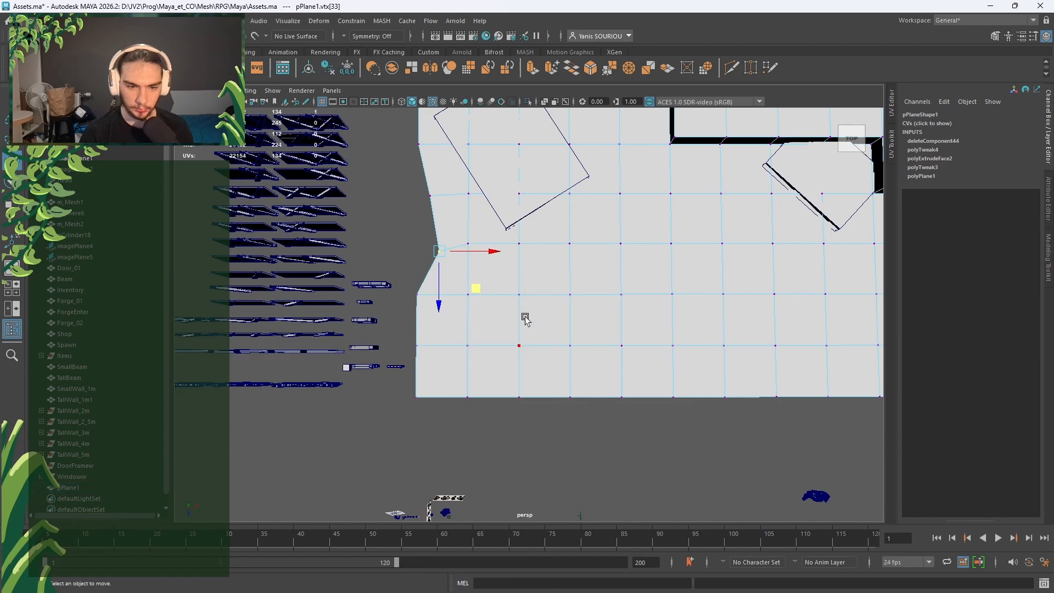
{"action": "left_click", "coordinate": [522, 315]}
{"action": "left_click", "coordinate": [496, 321], "text": "shift"}
{"action": "left_click", "coordinate": [477, 382], "text": "shift"}
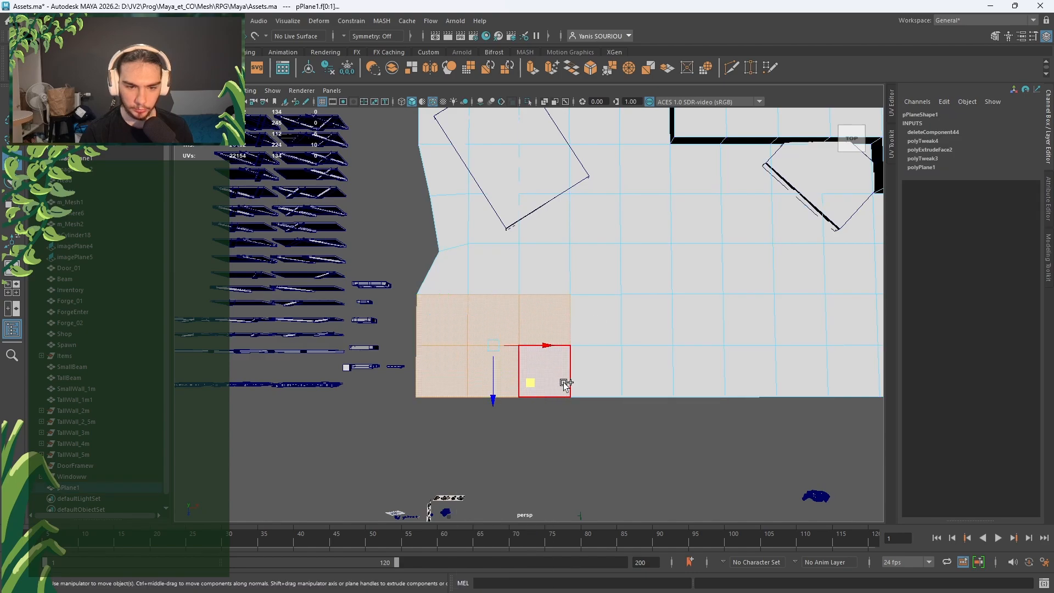
{"action": "left_click", "coordinate": [563, 380], "text": "shift"}
{"action": "left_click", "coordinate": [603, 324], "text": "shift"}
{"action": "left_click", "coordinate": [594, 369], "text": "shift"}
{"action": "left_click", "coordinate": [645, 378], "text": "shift"}
{"action": "left_click", "coordinate": [643, 315], "text": "shift"}
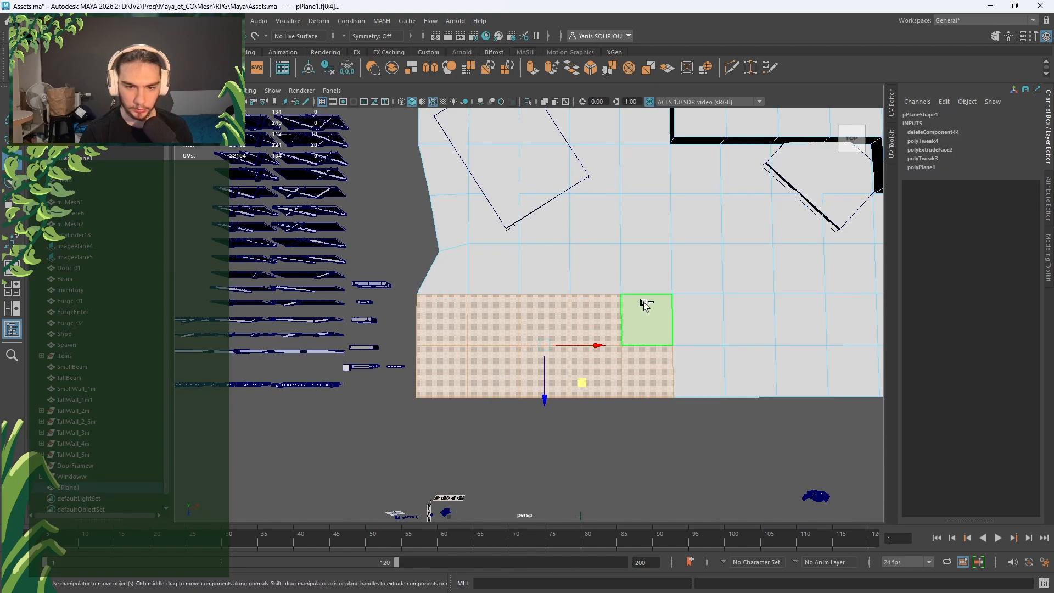
{"action": "left_click", "coordinate": [645, 269], "text": "shift"}
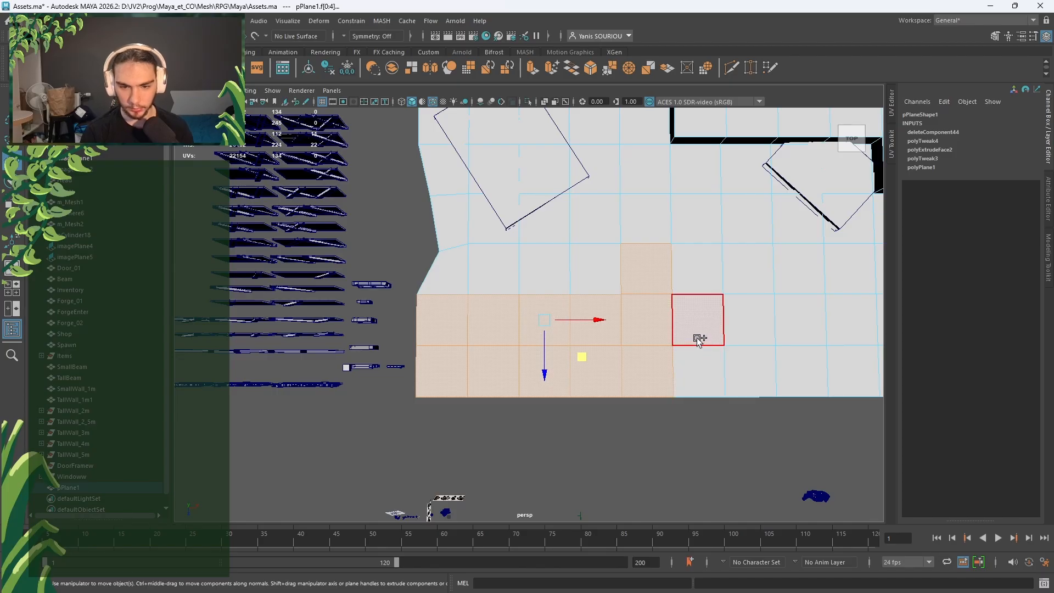
{"action": "left_click", "coordinate": [698, 378], "text": "shift"}
{"action": "left_click", "coordinate": [741, 363], "text": "shift"}
{"action": "middle_click_drag", "start_coordinate": [792, 379], "coordinate": [574, 344], "text": "alt"}
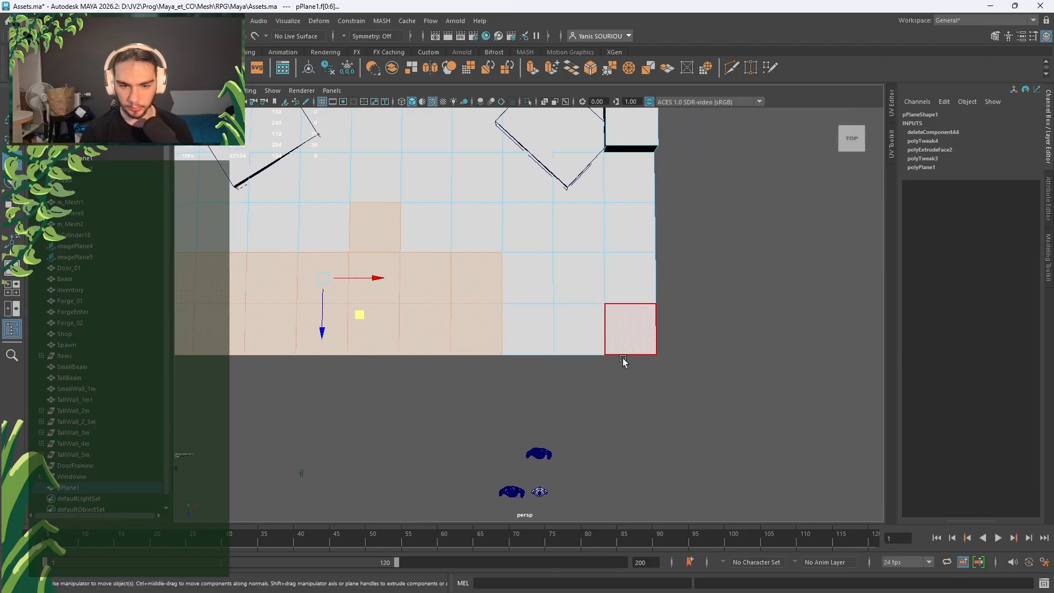
{"action": "key", "text": "Delete"}
Step: Reshape the new front edge left of the notch by moving one vertex outward and two others inward
{"action": "middle_click_drag", "start_coordinate": [357, 267], "coordinate": [521, 331], "text": "alt"}
{"action": "right_click_drag", "start_coordinate": [522, 331], "coordinate": [514, 250]}
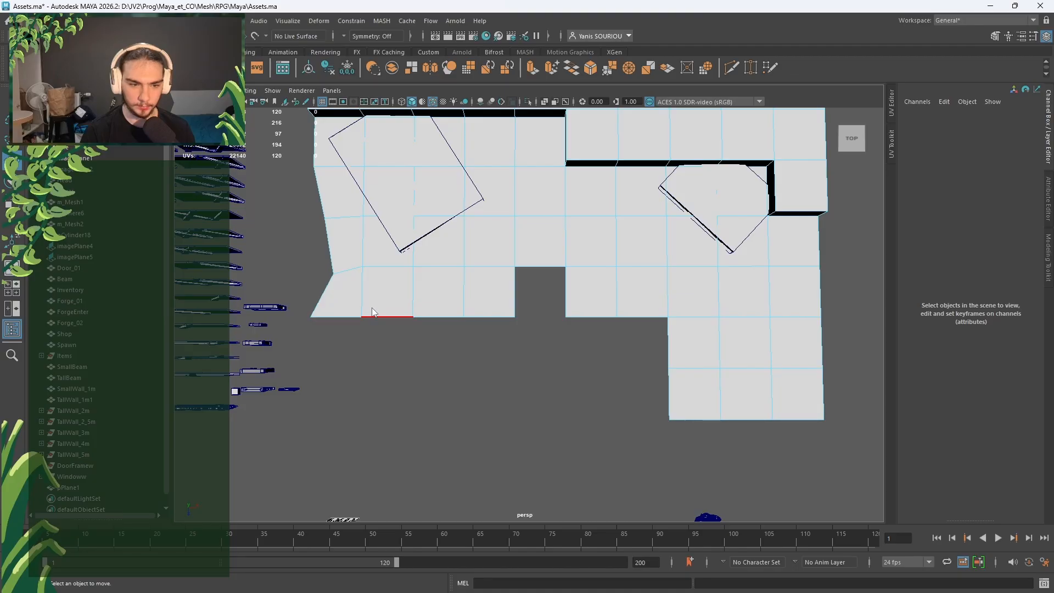
{"action": "right_click_drag", "start_coordinate": [372, 278], "coordinate": [334, 280]}
{"action": "left_click", "coordinate": [360, 317]}
{"action": "left_click_drag", "start_coordinate": [395, 355], "coordinate": [385, 379]}
{"action": "left_click", "coordinate": [411, 316]}
{"action": "left_click_drag", "start_coordinate": [446, 355], "coordinate": [450, 348]}
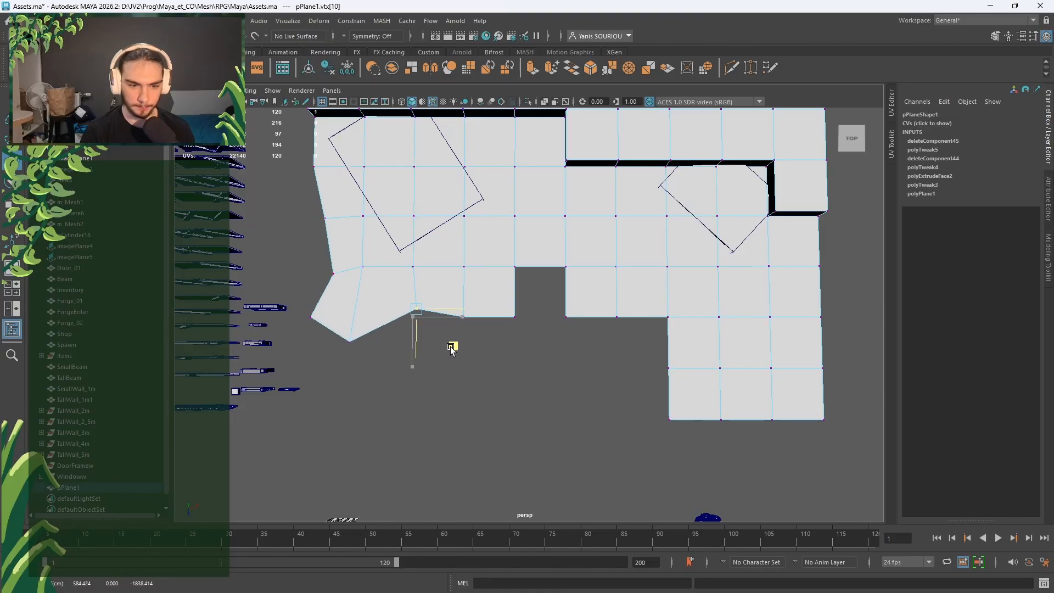
{"action": "left_click", "coordinate": [515, 317]}
{"action": "left_click_drag", "start_coordinate": [551, 352], "coordinate": [537, 333]}
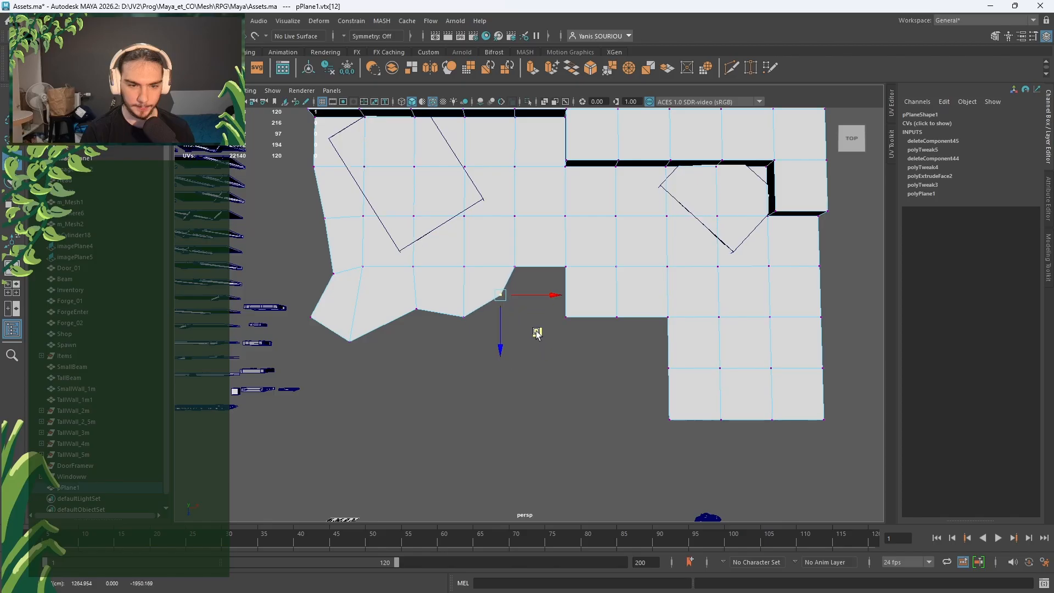
Step: Smooth the front edge left of the notch by moving one protruding vertex inward and the notch's inner corner vertex outward
{"action": "left_click", "coordinate": [466, 319]}
{"action": "left_click", "coordinate": [497, 339]}
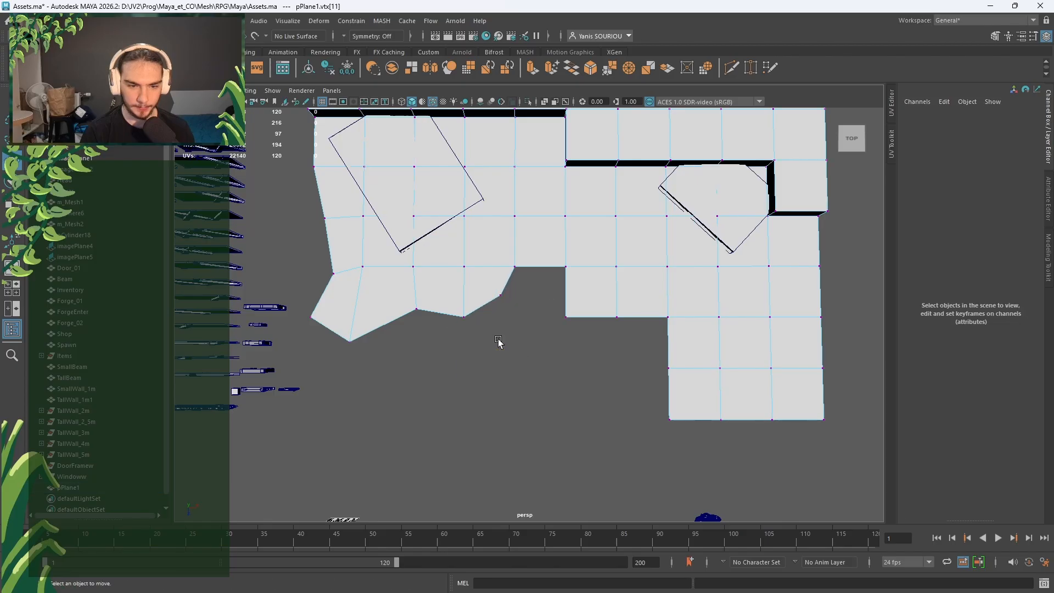
{"action": "left_click", "coordinate": [446, 291]}
{"action": "left_click", "coordinate": [466, 323]}
{"action": "left_click", "coordinate": [468, 321]}
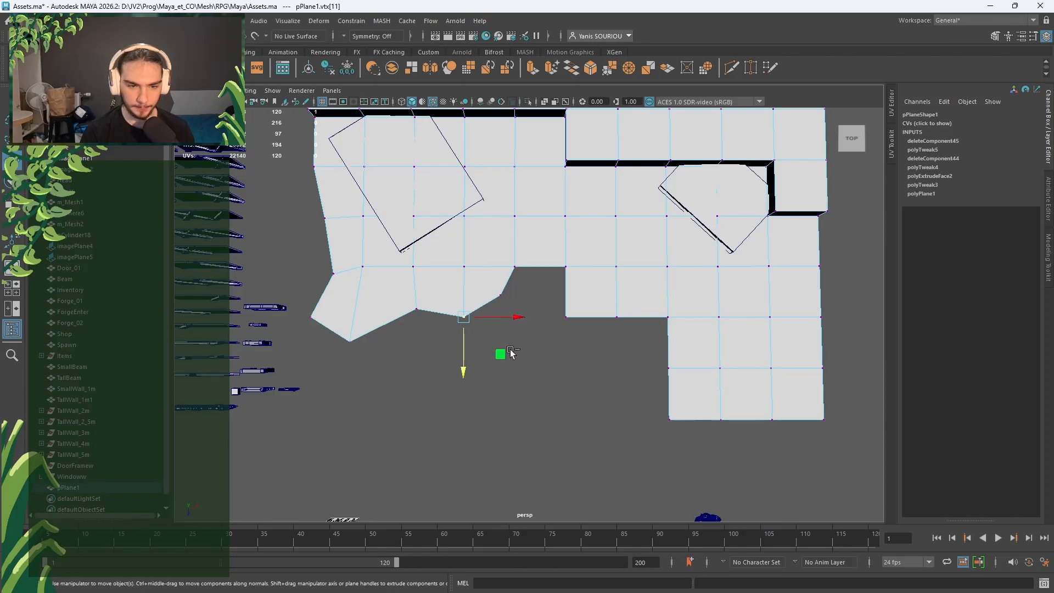
{"action": "key", "text": "ctrl+z"}
{"action": "key", "text": "ctrl+z"}
{"action": "key", "text": "ctrl+z"}
{"action": "left_click", "coordinate": [468, 325]}
{"action": "mouse_move", "coordinate": [500, 354]}
{"action": "left_mouse_down"}
{"action": "mouse_move", "coordinate": [547, 270]}
{"action": "mouse_move", "coordinate": [545, 298]}
{"action": "mouse_move", "coordinate": [564, 318]}
{"action": "mouse_move", "coordinate": [622, 336]}
{"action": "left_mouse_up"}
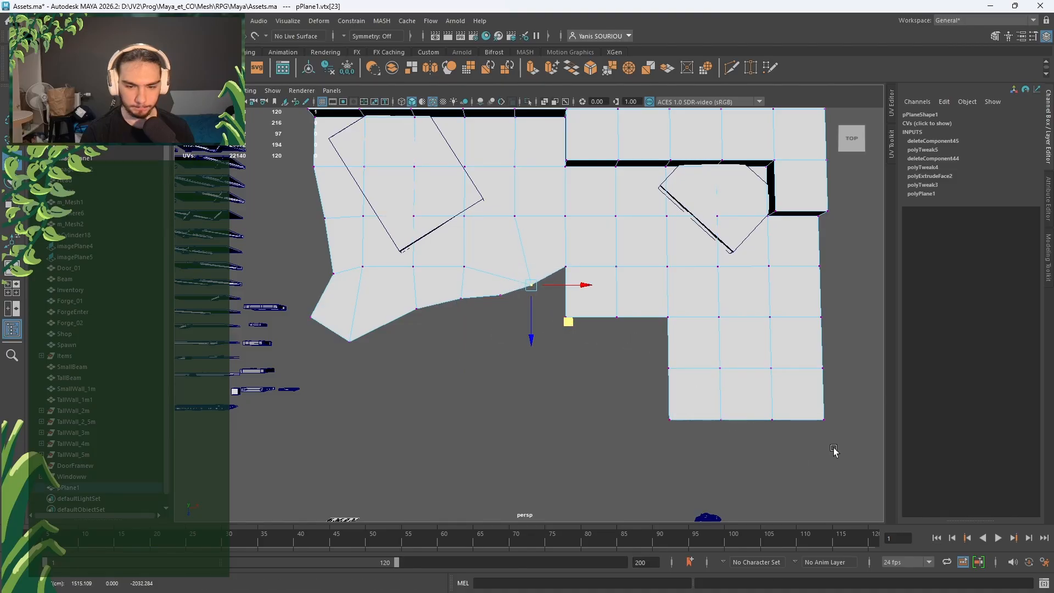
Step: Move two vertices on the right edge of the ground's front-right block diagonally outward and forward to start a slanted path
{"action": "middle_click_drag", "start_coordinate": [833, 450], "coordinate": [599, 379], "text": "alt"}
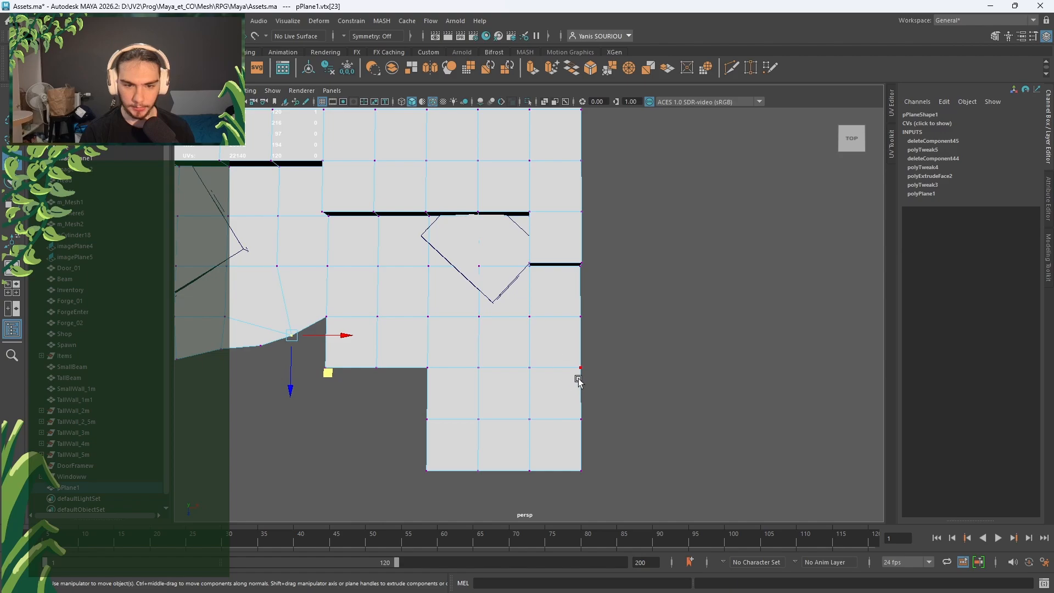
{"action": "left_click", "coordinate": [580, 368]}
{"action": "left_click_drag", "start_coordinate": [580, 367], "coordinate": [634, 394]}
{"action": "middle_click_drag", "start_coordinate": [544, 407], "coordinate": [485, 343], "text": "alt"}
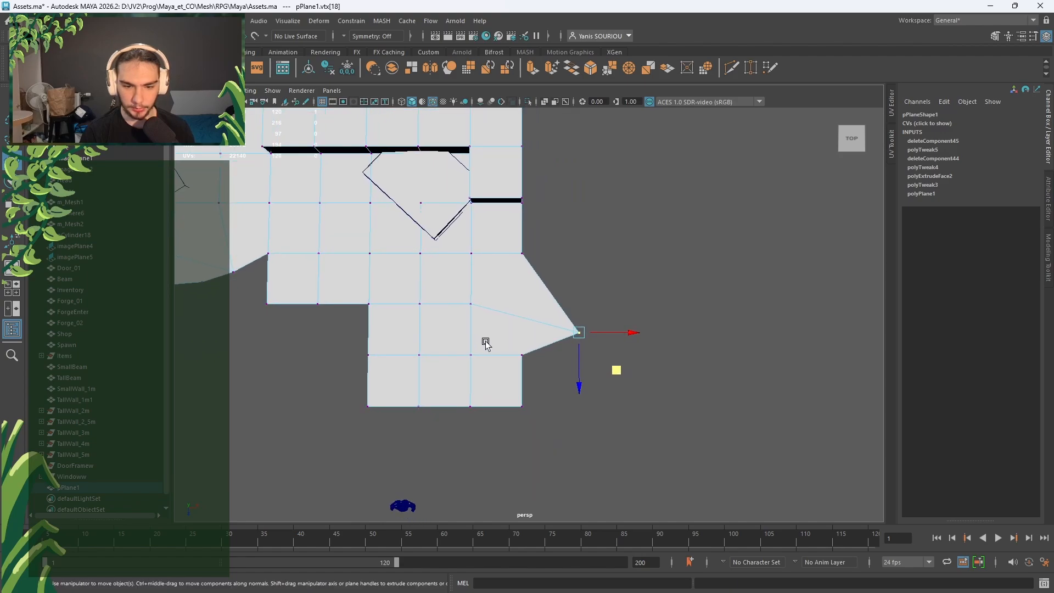
{"action": "left_click", "coordinate": [522, 356]}
{"action": "left_click_drag", "start_coordinate": [560, 394], "coordinate": [679, 449]}
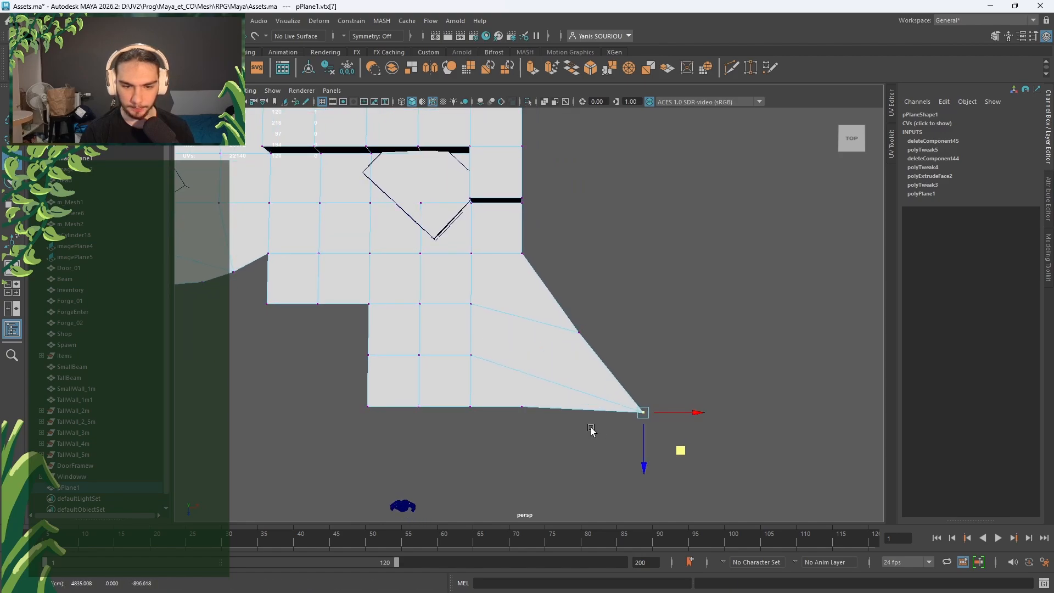
Step: Stretch the front-right block forward by moving its front corner vertex and the two neighbouring front-edge vertices diagonally outward
{"action": "middle_click_drag", "start_coordinate": [570, 427], "coordinate": [571, 342], "text": "alt"}
{"action": "left_click", "coordinate": [534, 346]}
{"action": "left_click_drag", "start_coordinate": [583, 333], "coordinate": [687, 434]}
{"action": "left_click", "coordinate": [493, 289]}
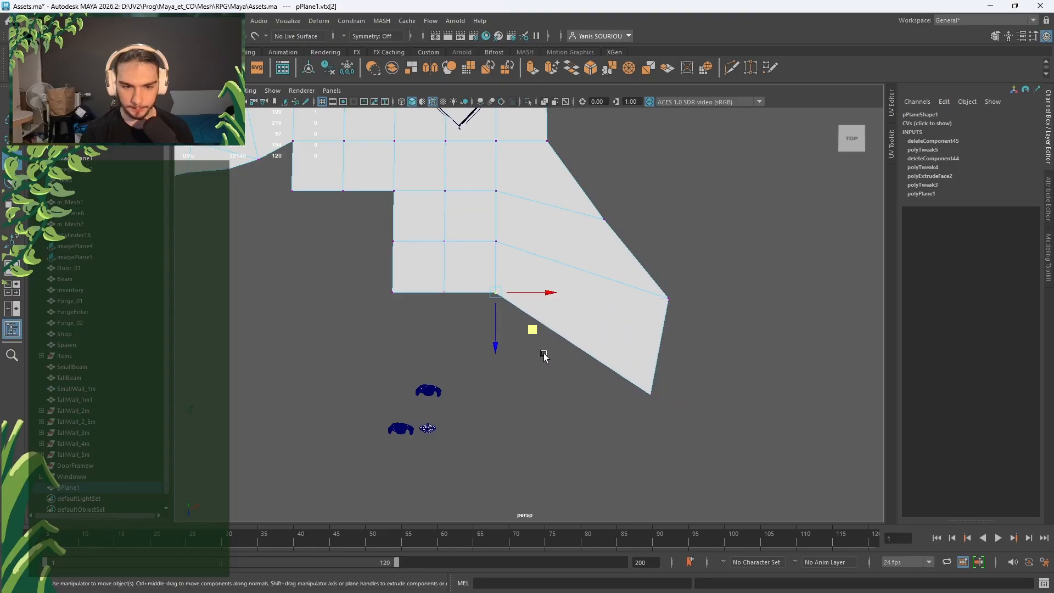
{"action": "left_click_drag", "start_coordinate": [530, 331], "coordinate": [618, 461]}
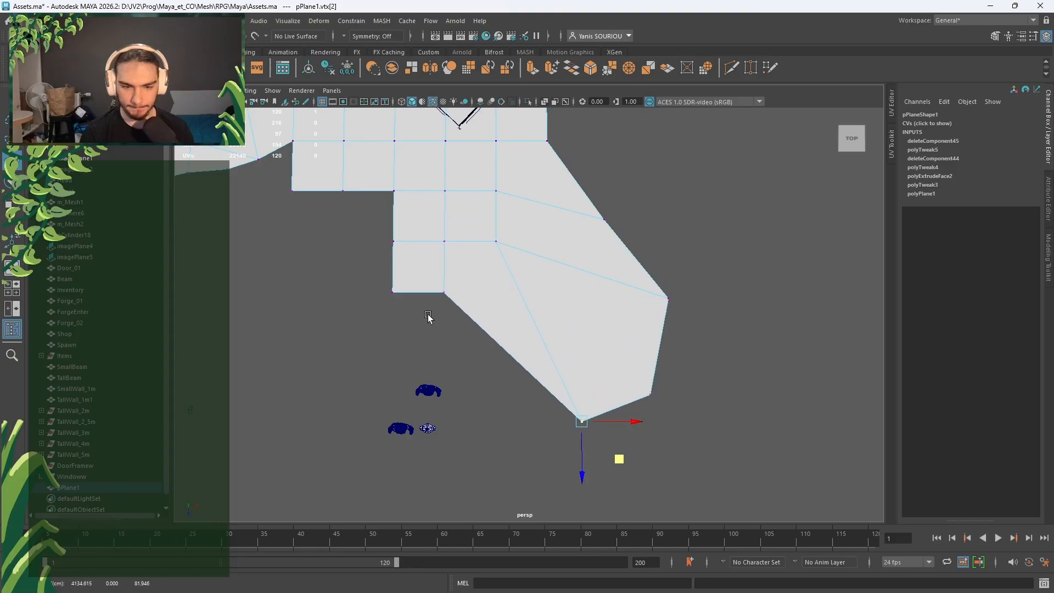
{"action": "left_click", "coordinate": [444, 292]}
{"action": "left_click_drag", "start_coordinate": [486, 331], "coordinate": [555, 390]}
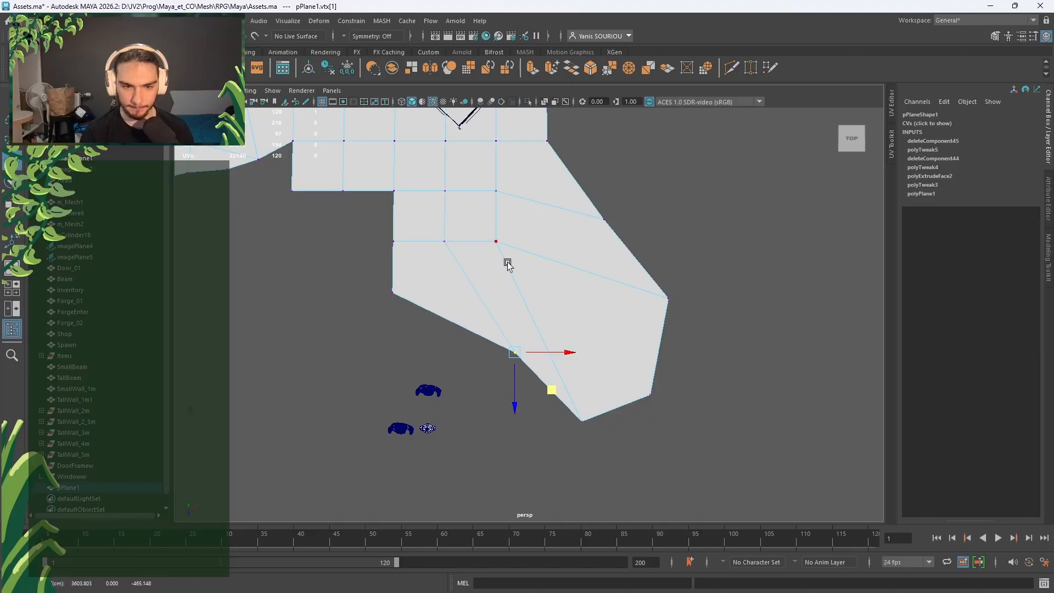
Step: Shift three interior vertices of the slanted ground path diagonally forward so the faces follow the path's direction
{"action": "left_click", "coordinate": [496, 241]}
{"action": "left_click_drag", "start_coordinate": [529, 282], "coordinate": [614, 363]}
{"action": "middle_click_drag", "start_coordinate": [514, 318], "coordinate": [522, 383], "text": "alt"}
{"action": "left_click", "coordinate": [503, 254]}
{"action": "left_click_drag", "start_coordinate": [539, 291], "coordinate": [605, 340]}
{"action": "left_click", "coordinate": [587, 388]}
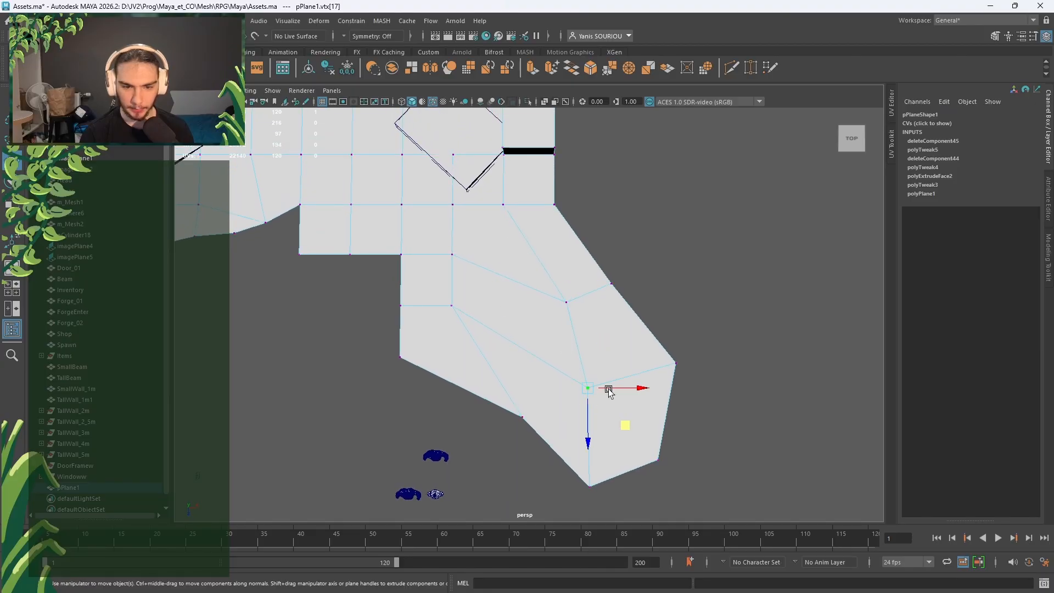
{"action": "left_click_drag", "start_coordinate": [619, 424], "coordinate": [639, 421]}
{"action": "left_click", "coordinate": [471, 320]}
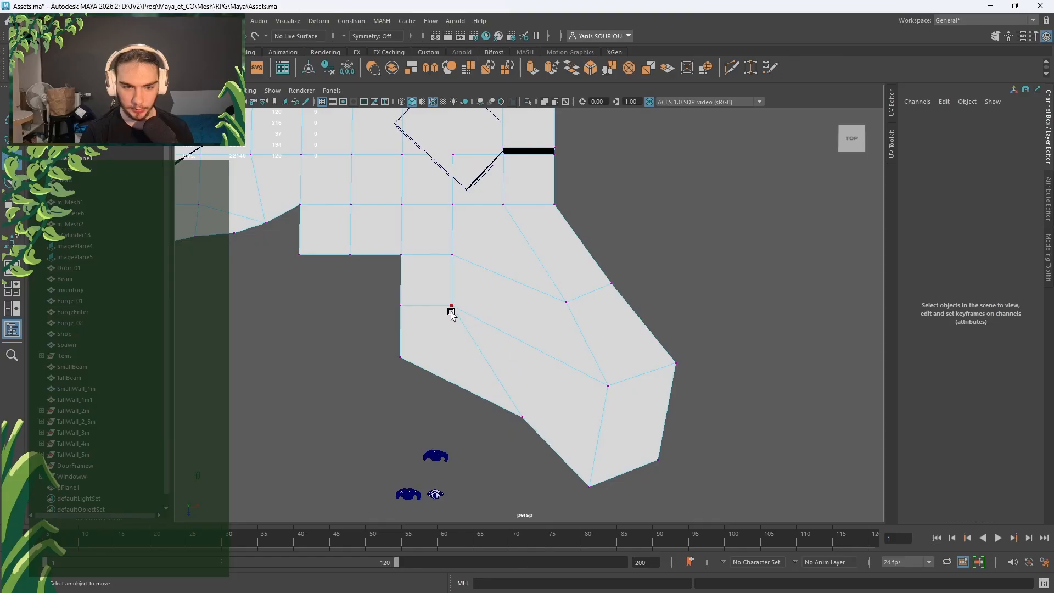
{"action": "left_click", "coordinate": [451, 308]}
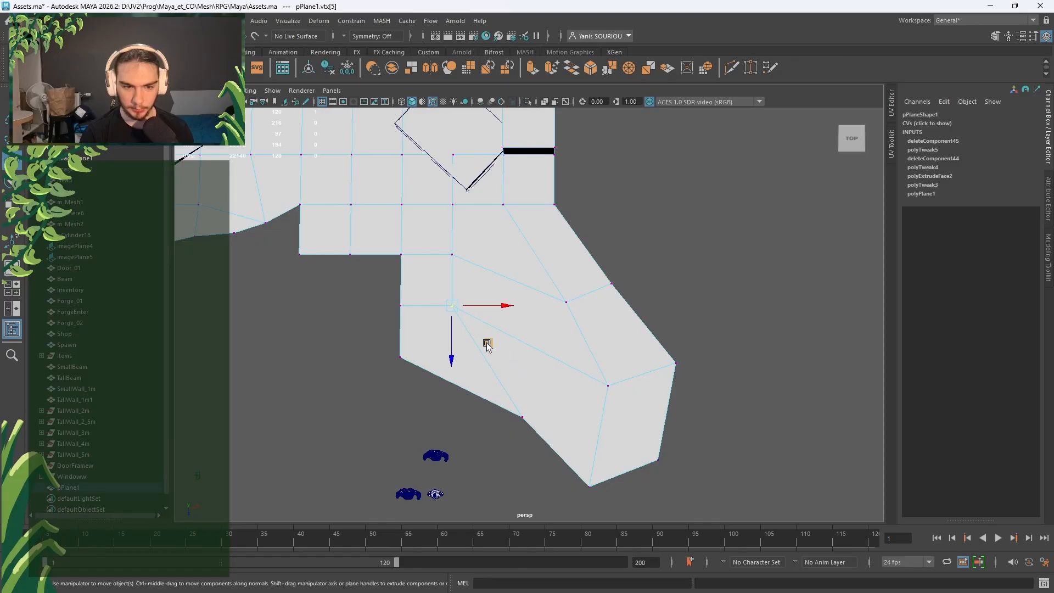
{"action": "left_click", "coordinate": [450, 306]}
{"action": "left_click_drag", "start_coordinate": [489, 341], "coordinate": [576, 385]}
Step: Move the two left-edge vertices of the slanted path inward and shift its remaining interior vertex diagonally to even out the faces
{"action": "middle_click_drag", "start_coordinate": [431, 360], "coordinate": [490, 399], "text": "alt"}
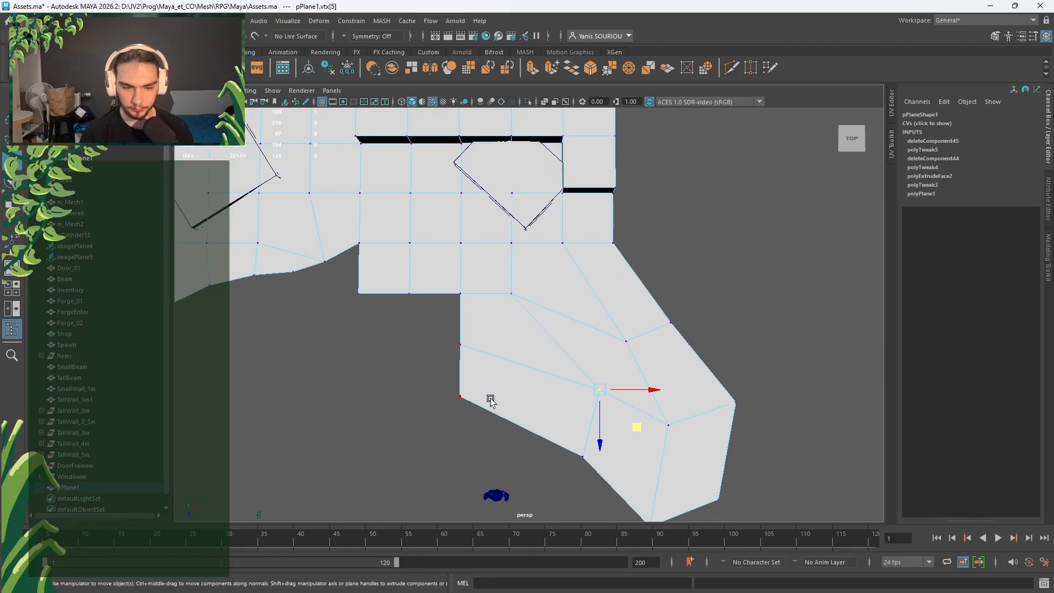
{"action": "left_click", "coordinate": [490, 400]}
{"action": "left_click_drag", "start_coordinate": [495, 435], "coordinate": [548, 442]}
{"action": "left_click", "coordinate": [463, 349]}
{"action": "left_click_drag", "start_coordinate": [501, 388], "coordinate": [533, 392]}
{"action": "middle_click_drag", "start_coordinate": [501, 302], "coordinate": [520, 360], "text": "alt"}
{"action": "left_click", "coordinate": [532, 353]}
{"action": "left_click_drag", "start_coordinate": [571, 391], "coordinate": [621, 423]}
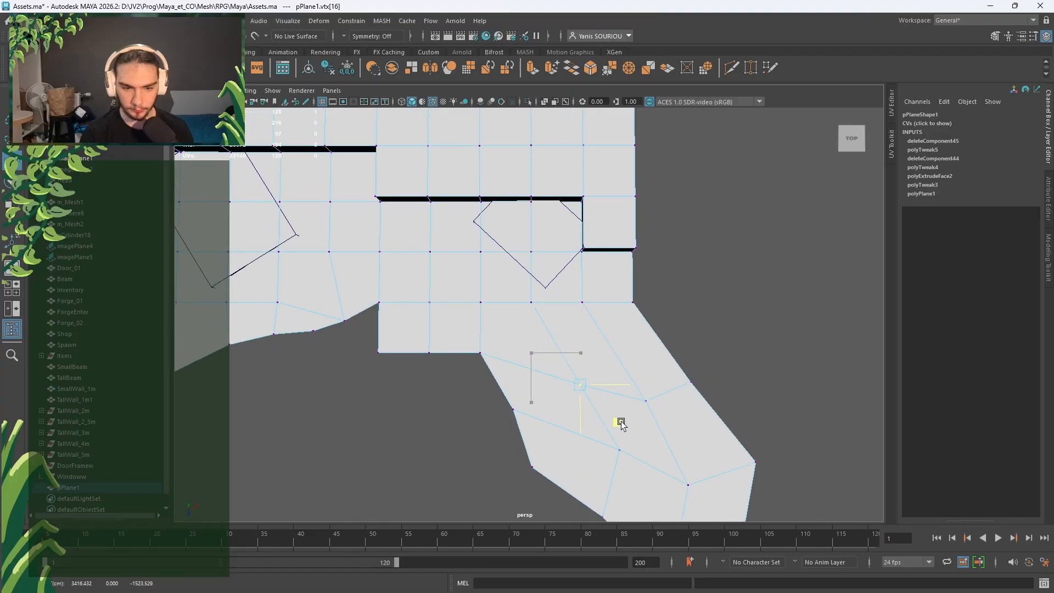
Step: Move the three front-edge vertices between the notch and the slanted path to round the square corners into a curve
{"action": "middle_click_drag", "start_coordinate": [447, 357], "coordinate": [616, 364], "text": "alt"}
{"action": "left_click", "coordinate": [642, 366]}
{"action": "left_click_drag", "start_coordinate": [670, 402], "coordinate": [637, 390]}
{"action": "left_click", "coordinate": [591, 367]}
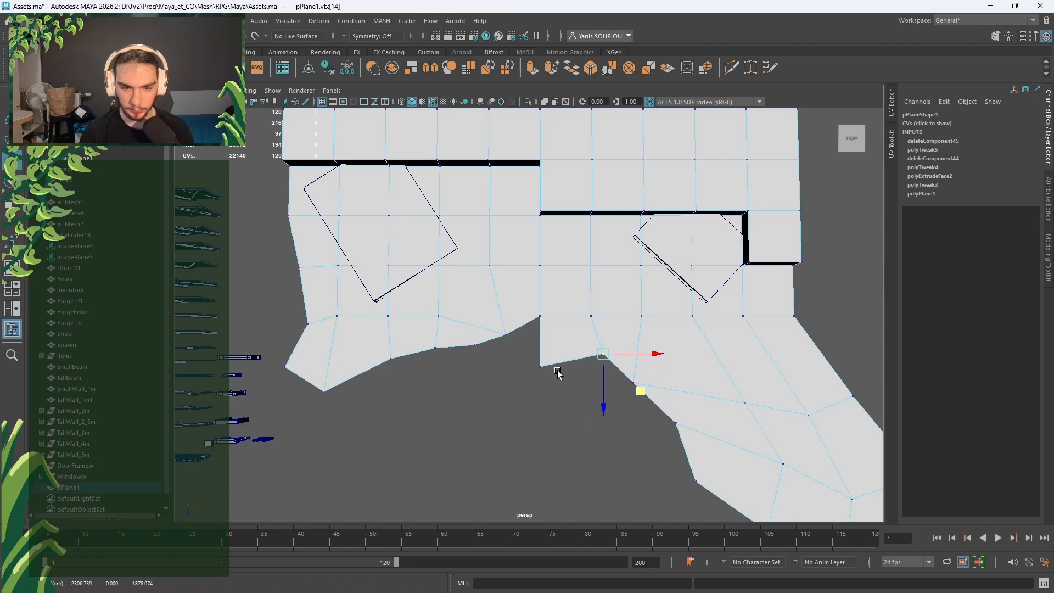
{"action": "left_click", "coordinate": [541, 367]}
{"action": "left_click_drag", "start_coordinate": [577, 404], "coordinate": [569, 378]}
Step: Close the notch by repositioning its inner corner vertex and the two adjacent front-edge vertices along the curve
{"action": "left_click", "coordinate": [540, 318]}
{"action": "scroll", "coordinate": [565, 300], "scroll_direction": "up", "scroll_amount": 3}
{"action": "middle_click_drag", "start_coordinate": [565, 301], "coordinate": [494, 271], "text": "alt"}
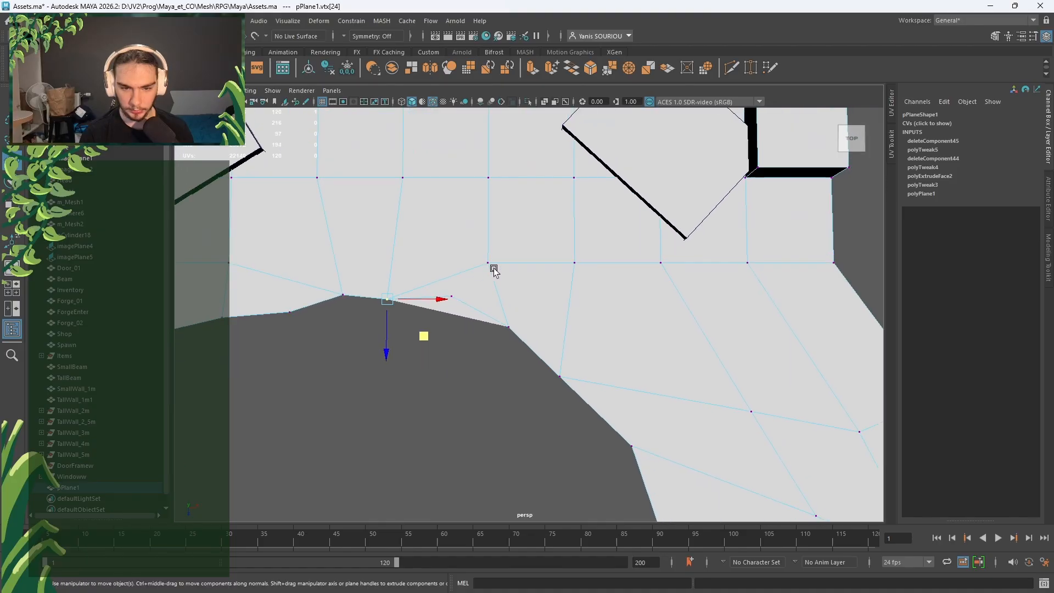
{"action": "left_click", "coordinate": [463, 303]}
{"action": "left_click_drag", "start_coordinate": [488, 333], "coordinate": [538, 382]}
{"action": "left_click", "coordinate": [512, 336]}
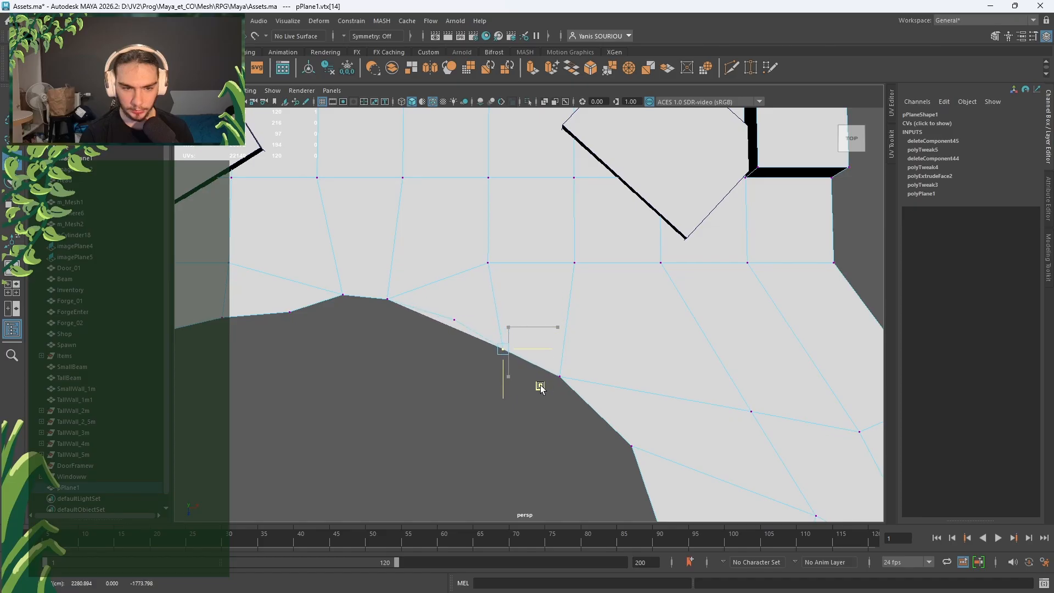
Step: Cut a new edge with Multi-Cut from the interior vertex to the unconnected vertex on the former notch's edge
{"action": "scroll", "coordinate": [433, 308], "scroll_direction": "up", "scroll_amount": 3}
{"action": "left_click", "coordinate": [731, 67]}
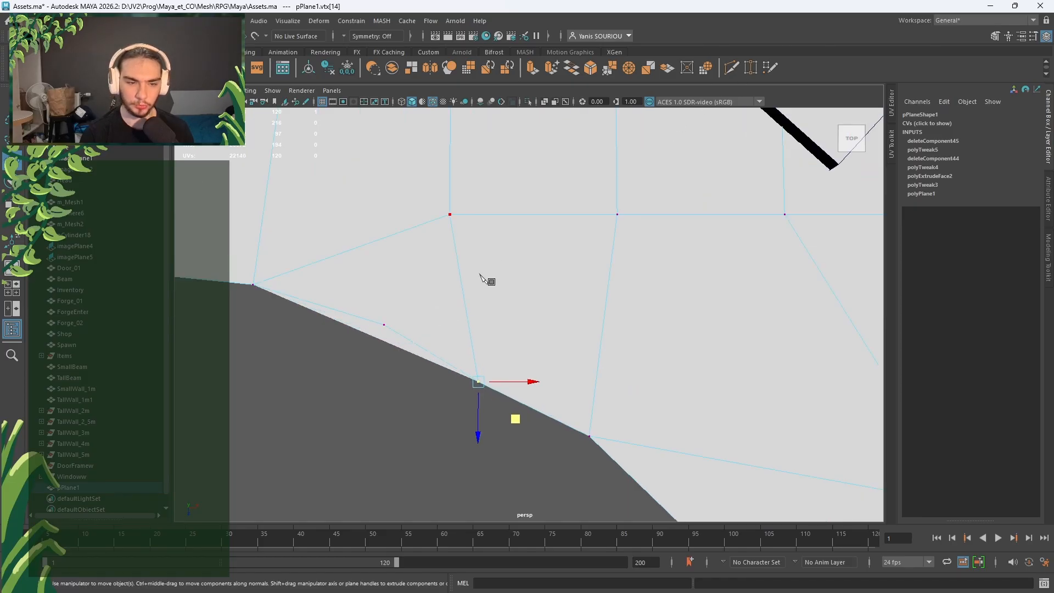
{"action": "left_click", "coordinate": [450, 214]}
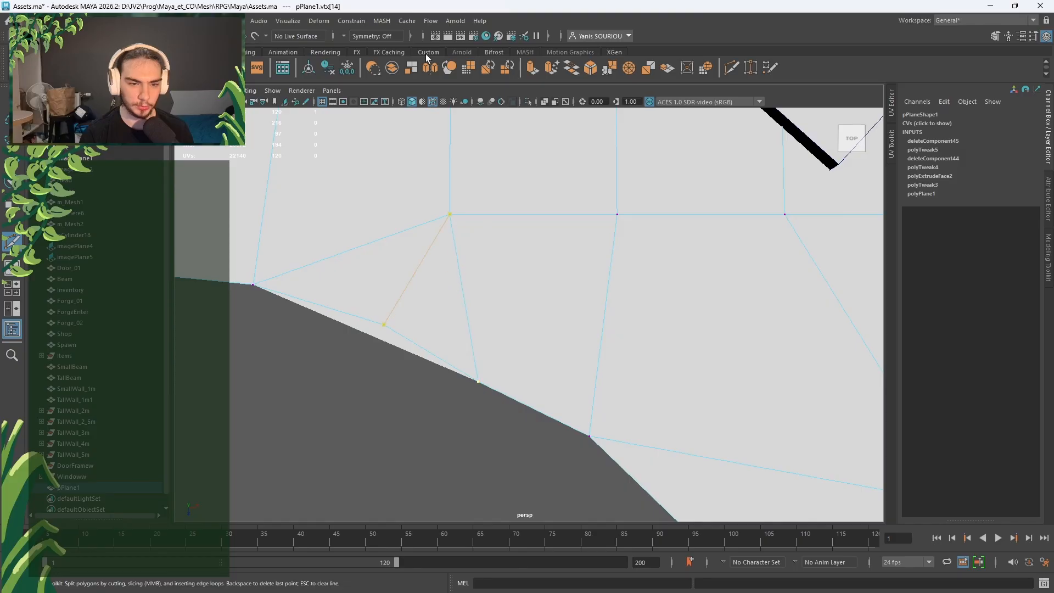
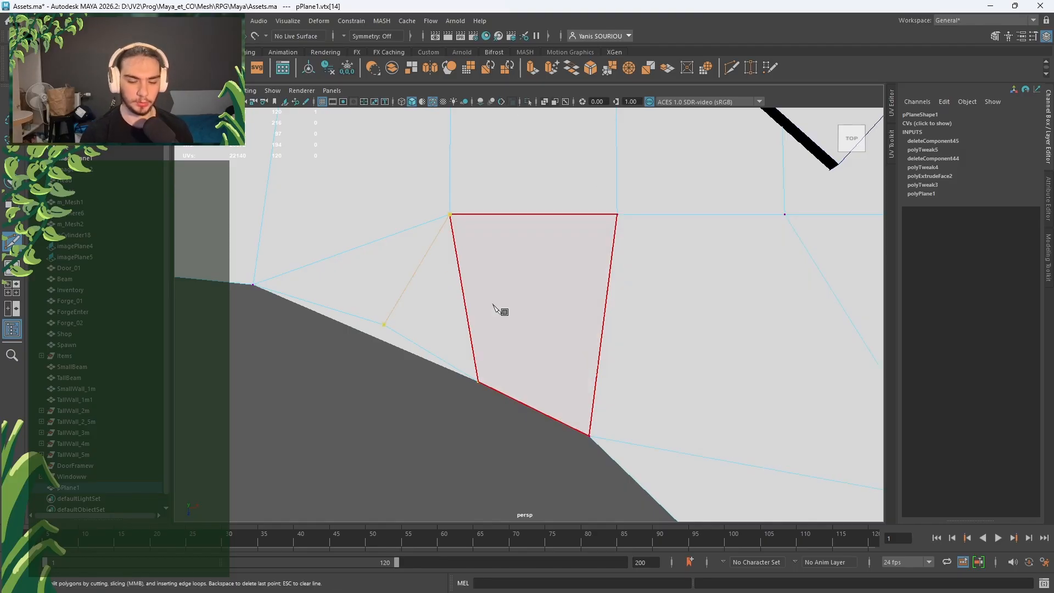
{"action": "key", "text": "Return"}
{"action": "key", "text": "q"}
Step: Nudge one vertex of the curved front edge left of the former notch to smooth the outline
{"action": "scroll", "coordinate": [492, 305], "scroll_direction": "down", "scroll_amount": 6}
{"action": "middle_click_drag", "start_coordinate": [492, 305], "coordinate": [628, 294], "text": "alt"}
{"action": "left_click_drag", "start_coordinate": [628, 294], "coordinate": [560, 334], "text": "alt"}
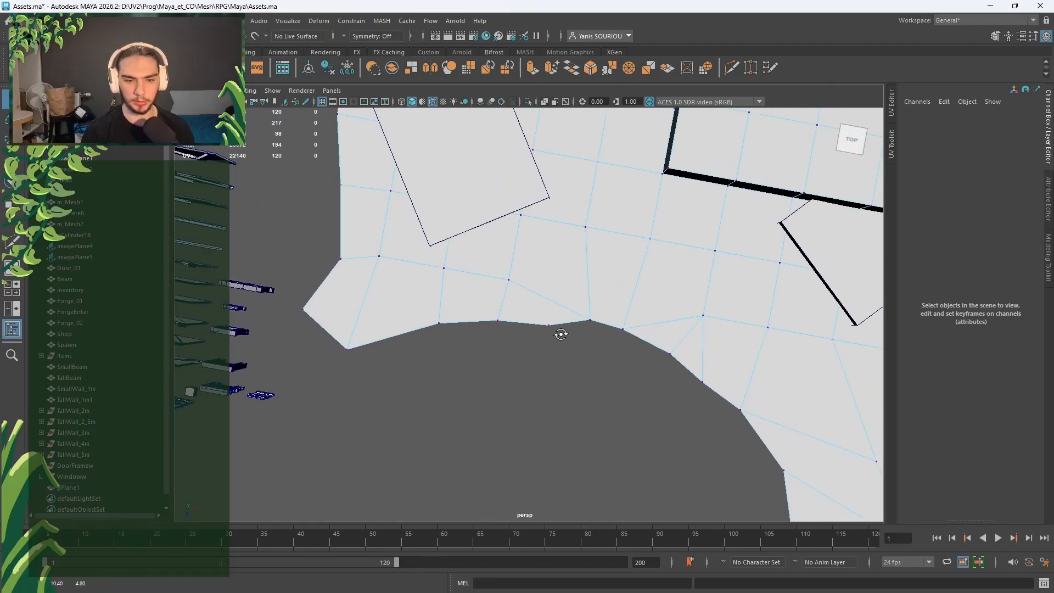
{"action": "scroll", "coordinate": [563, 334], "scroll_direction": "up", "scroll_amount": 2}
{"action": "left_click", "coordinate": [563, 334]}
{"action": "key", "text": "w"}
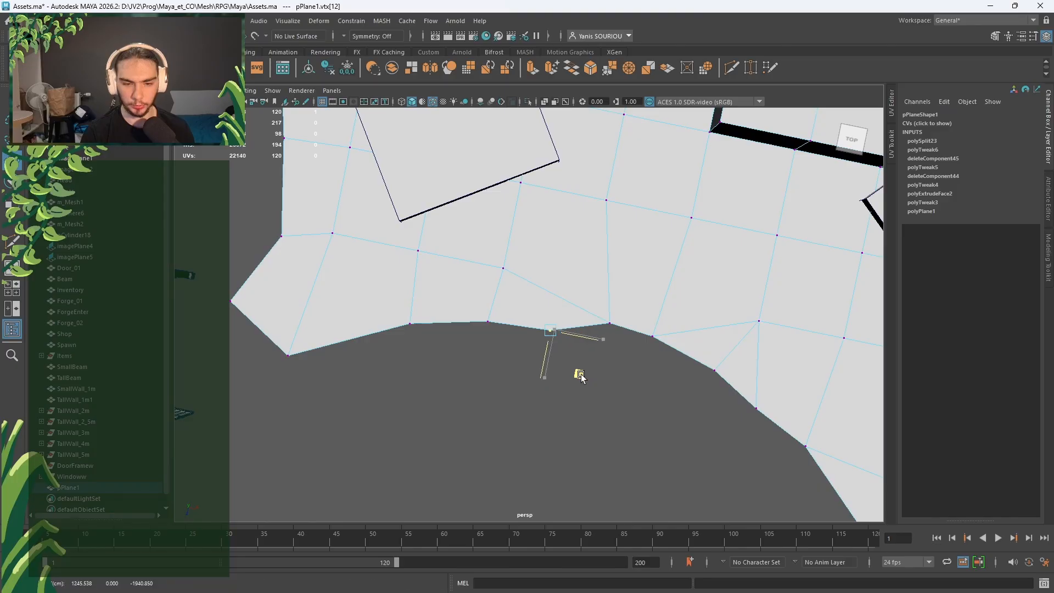
{"action": "left_click_drag", "start_coordinate": [572, 364], "coordinate": [572, 373]}
Step: Examine the reshaped ground, the terrace steps and the flat building blocks from several angles
{"action": "scroll", "coordinate": [612, 373], "scroll_direction": "down", "scroll_amount": 4}
{"action": "middle_click_drag", "start_coordinate": [631, 374], "coordinate": [586, 308], "text": "alt"}
{"action": "left_click_drag", "start_coordinate": [586, 308], "coordinate": [543, 219], "text": "alt"}
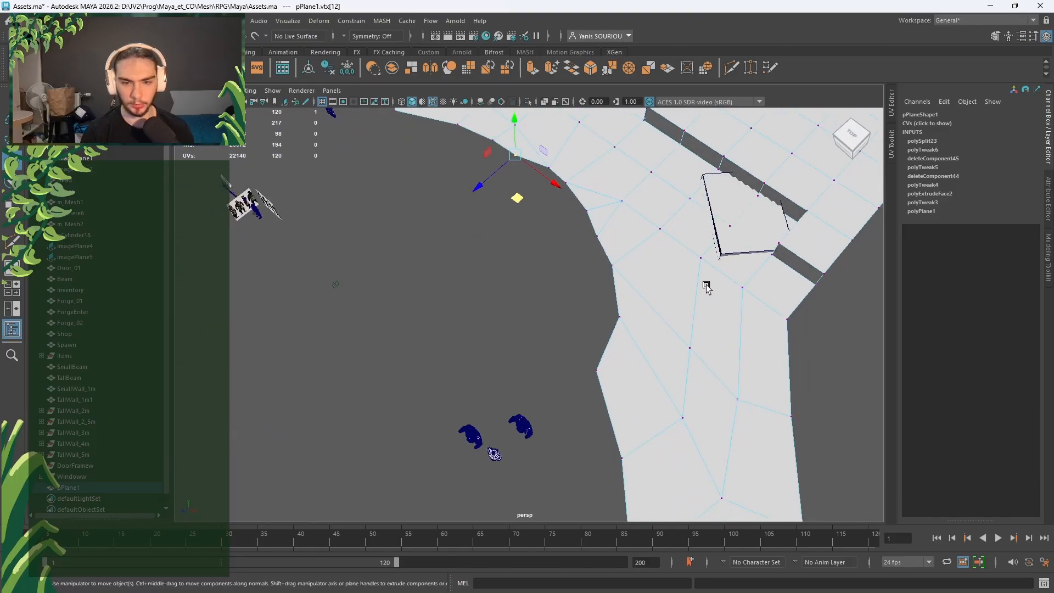
{"action": "middle_click_drag", "start_coordinate": [706, 286], "coordinate": [525, 379], "text": "alt"}
{"action": "left_click_drag", "start_coordinate": [406, 378], "coordinate": [497, 290], "text": "alt"}
{"action": "middle_click_drag", "start_coordinate": [496, 291], "coordinate": [591, 362], "text": "alt"}
{"action": "scroll", "coordinate": [591, 362], "scroll_direction": "up", "scroll_amount": 4}
{"action": "left_click_drag", "start_coordinate": [590, 362], "coordinate": [609, 411], "text": "alt"}
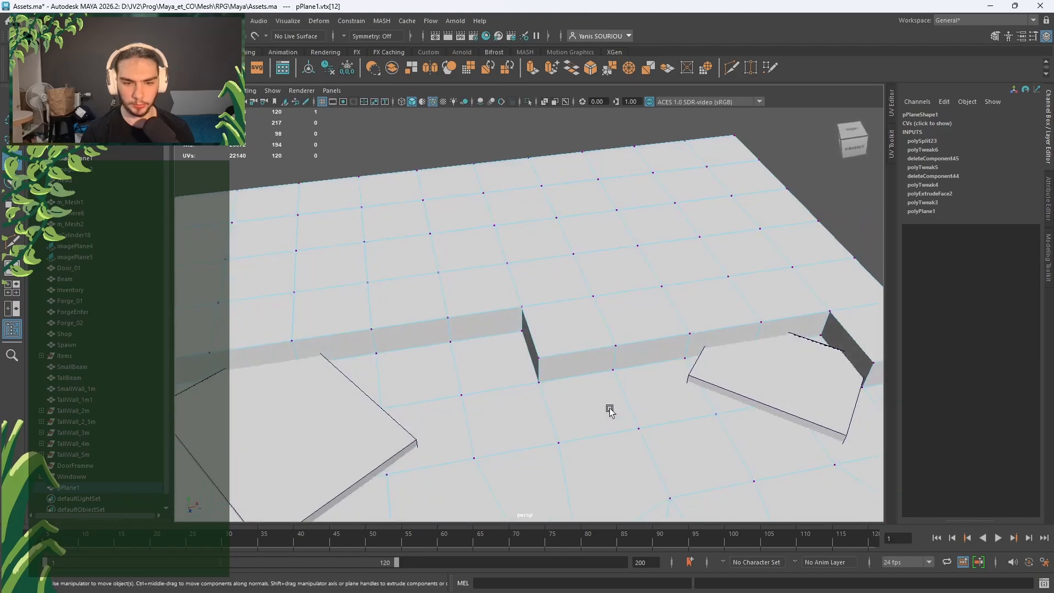
{"action": "middle_click_drag", "start_coordinate": [609, 411], "coordinate": [635, 337], "text": "alt"}
{"action": "left_click_drag", "start_coordinate": [635, 337], "coordinate": [615, 369], "text": "alt"}
{"action": "middle_click_drag", "start_coordinate": [616, 369], "coordinate": [699, 299], "text": "alt"}
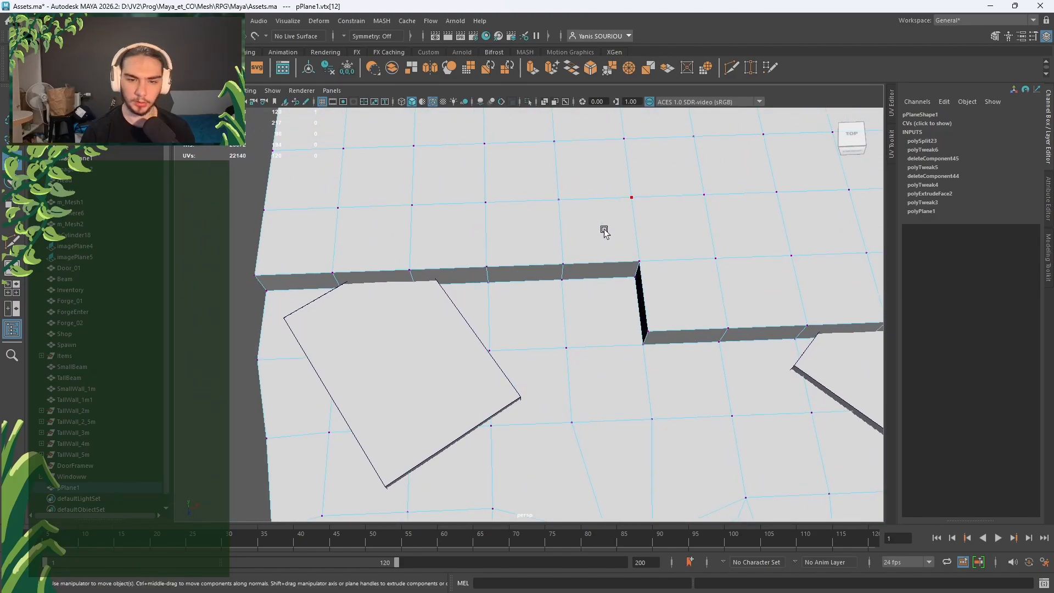
{"action": "scroll", "coordinate": [537, 293], "scroll_direction": "down", "scroll_amount": 3}
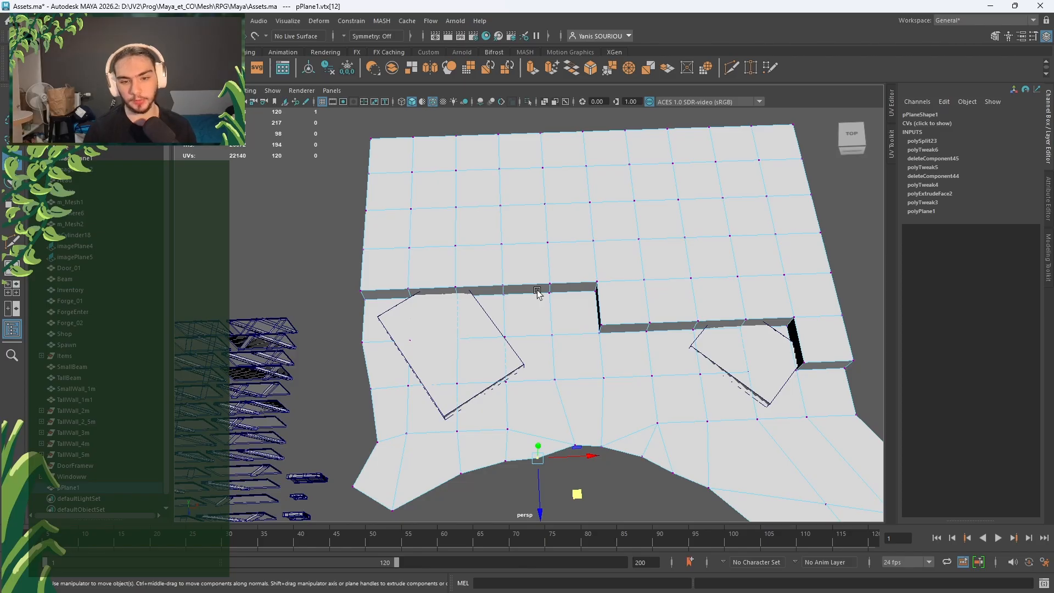
{"action": "left_click_drag", "start_coordinate": [604, 291], "coordinate": [596, 261], "text": "alt"}
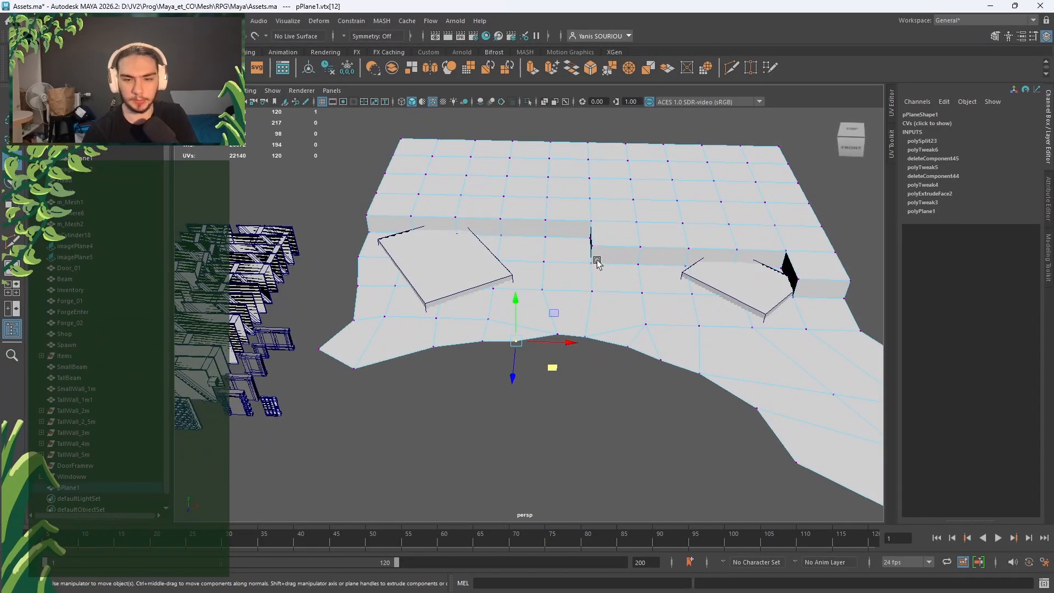
{"action": "left_click_drag", "start_coordinate": [597, 262], "coordinate": [572, 160], "text": "alt"}
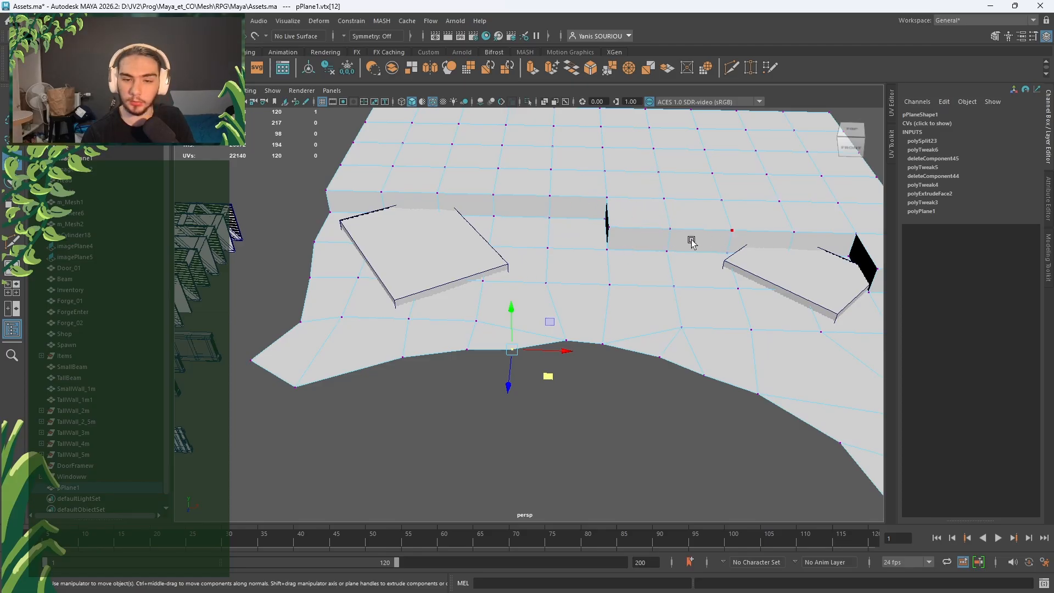
{"action": "middle_click_drag", "start_coordinate": [675, 232], "coordinate": [650, 239], "text": "alt"}
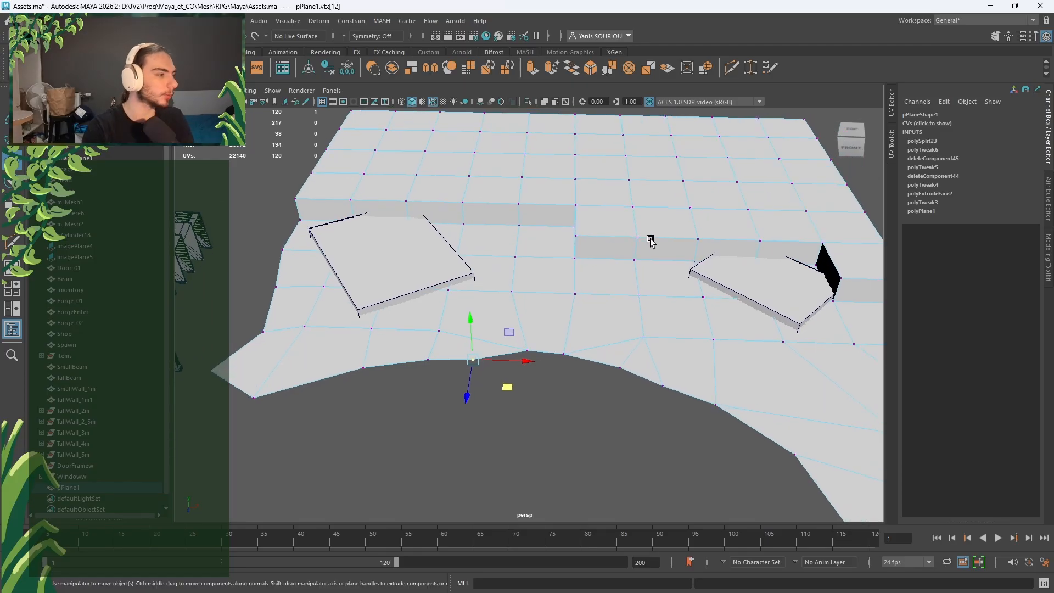
{"action": "left_click_drag", "start_coordinate": [650, 240], "coordinate": [664, 299], "text": "alt"}
Step: Leave vertex editing and return the ground plane to object mode
{"action": "right_click_drag", "start_coordinate": [664, 280], "coordinate": [657, 245]}
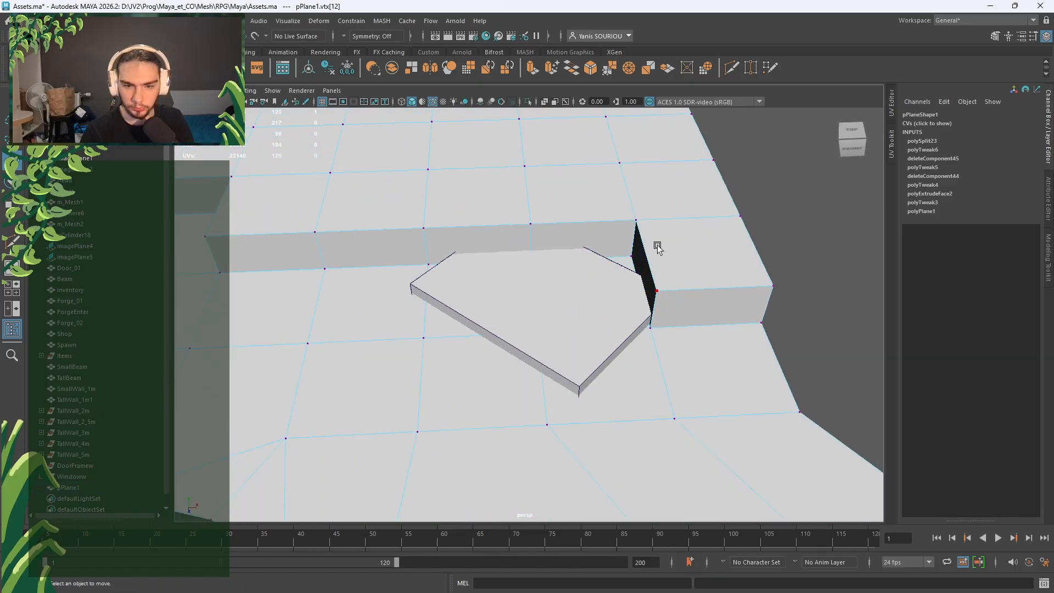
{"action": "scroll", "coordinate": [656, 245], "scroll_direction": "down", "scroll_amount": 5}
{"action": "left_click", "coordinate": [549, 314]}
{"action": "right_click_drag", "start_coordinate": [705, 187], "coordinate": [759, 172]}
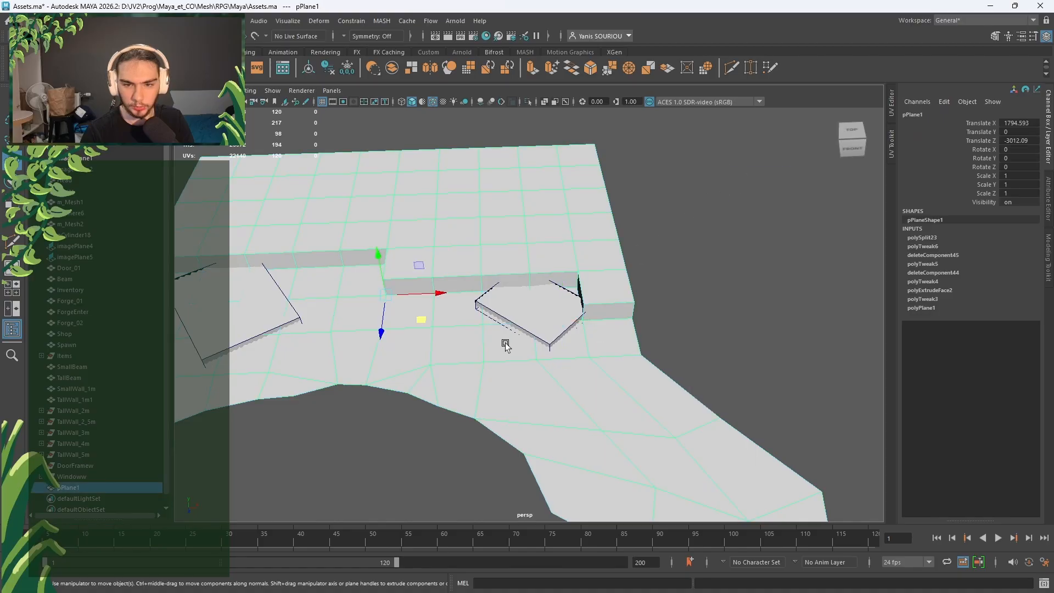
Step: Try to raise the Spawn block above the ground terrace
{"action": "left_click", "coordinate": [529, 301]}
{"action": "left_click_drag", "start_coordinate": [533, 274], "coordinate": [536, 238]}
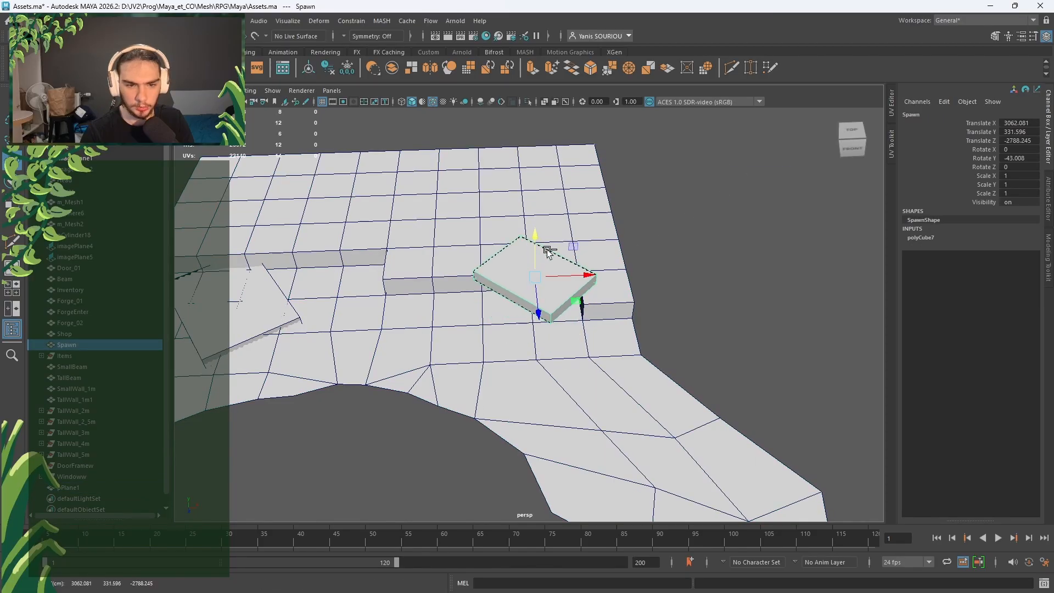
{"action": "key", "text": "ctrl+z"}
Step: Raise the Forge_01, ForgeEnter, Forge_02 and Shop blocks together above the upper terrace, bringing Forge_01 to Translate Y 226.614
{"action": "left_click_drag", "start_coordinate": [83, 331], "coordinate": [140, 282]}
{"action": "left_click_drag", "start_coordinate": [323, 166], "coordinate": [313, 147]}
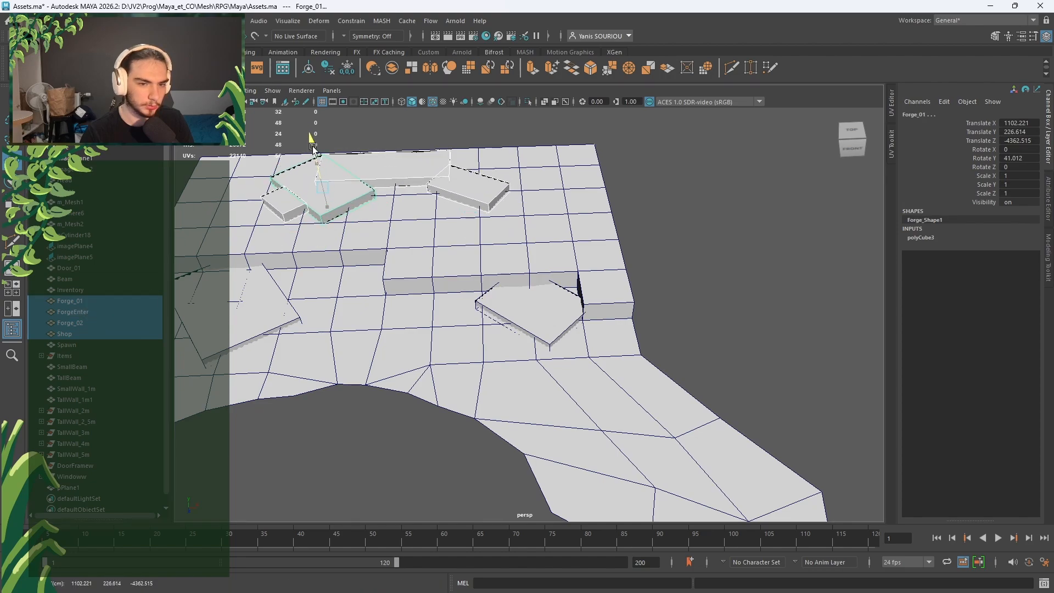
{"action": "left_click", "coordinate": [589, 247]}
Step: Put the ground plane in vertex mode and pull one rear-edge vertex inward behind the gap between the blocks
{"action": "left_click", "coordinate": [559, 246]}
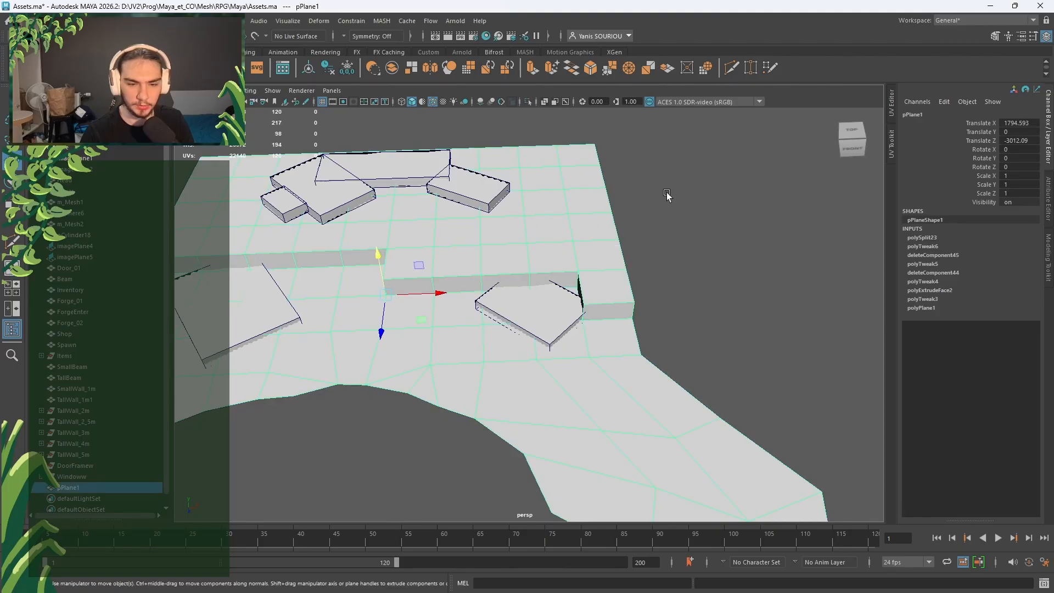
{"action": "right_click", "coordinate": [668, 189]}
{"action": "right_click_drag", "start_coordinate": [635, 191], "coordinate": [623, 191]}
{"action": "left_click_drag", "start_coordinate": [527, 192], "coordinate": [512, 247], "text": "alt"}
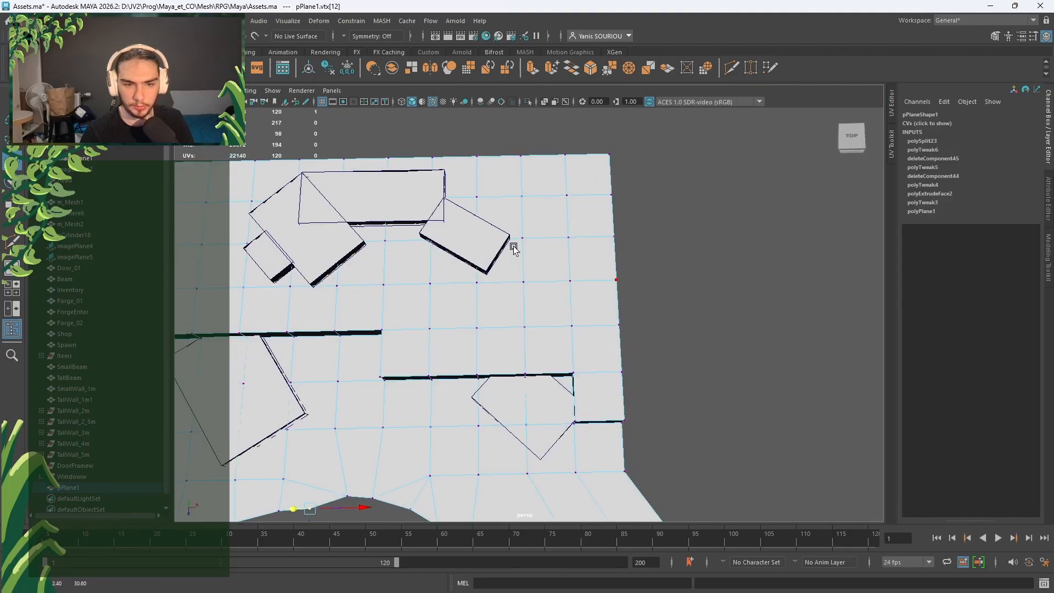
{"action": "middle_click_drag", "start_coordinate": [513, 247], "coordinate": [557, 318], "text": "alt"}
{"action": "right_click_drag", "start_coordinate": [558, 317], "coordinate": [584, 336], "text": "alt"}
{"action": "middle_click_drag", "start_coordinate": [583, 336], "coordinate": [522, 387], "text": "alt"}
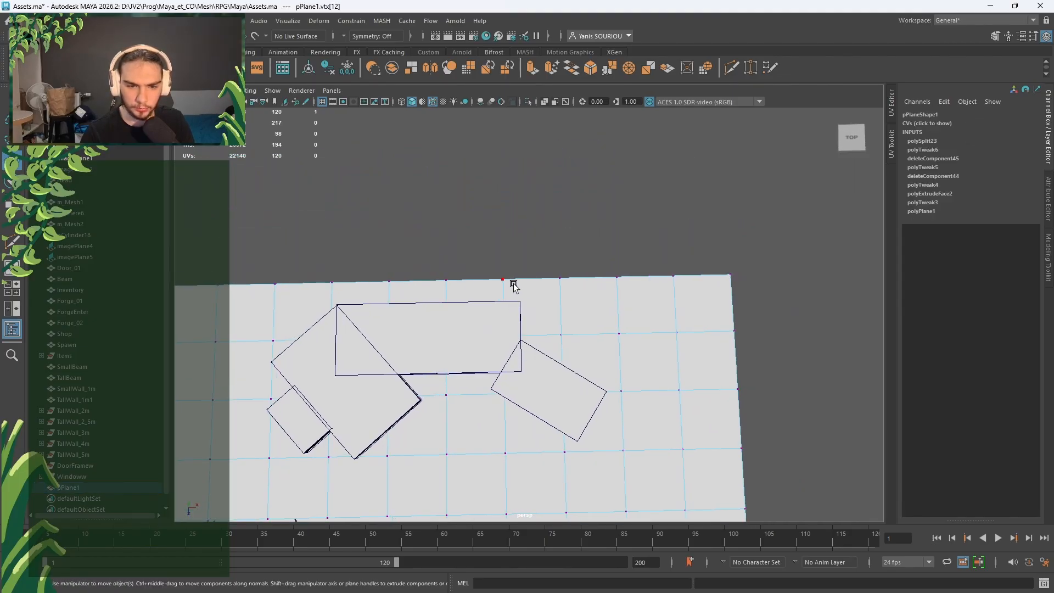
{"action": "left_click", "coordinate": [580, 295]}
{"action": "middle_click_drag", "start_coordinate": [609, 320], "coordinate": [610, 338]}
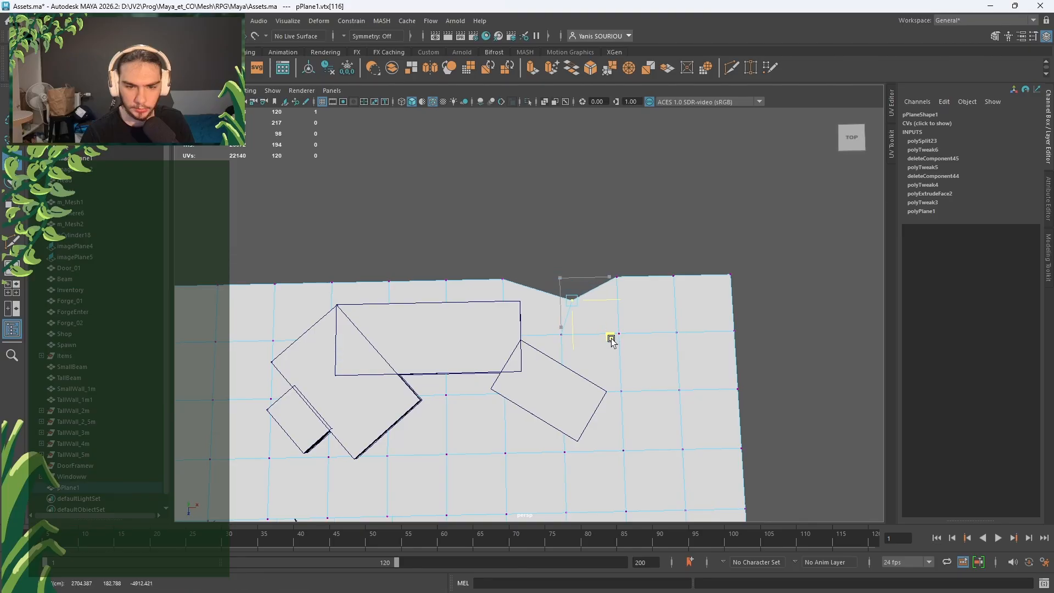
Step: Delete five ground faces at the rear right corner to leave a stepped outline
{"action": "middle_click_drag", "start_coordinate": [704, 373], "coordinate": [645, 359], "text": "alt"}
{"action": "right_click_drag", "start_coordinate": [589, 290], "coordinate": [601, 333]}
{"action": "left_click", "coordinate": [605, 341], "text": "shift"}
{"action": "left_click", "coordinate": [669, 351], "text": "shift"}
{"action": "left_click", "coordinate": [671, 293], "text": "shift"}
{"action": "left_click", "coordinate": [670, 400], "text": "shift"}
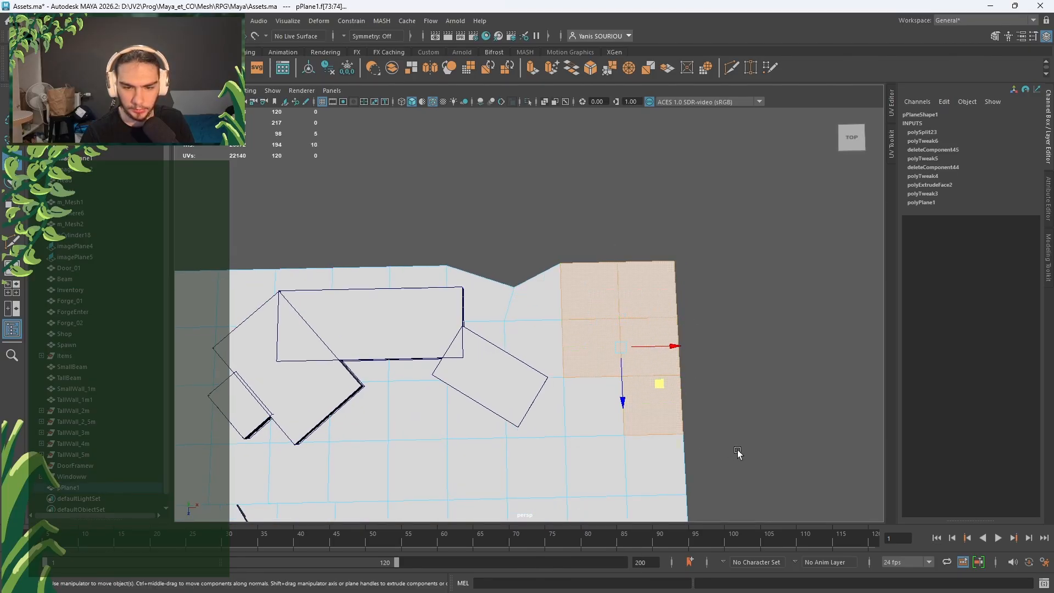
{"action": "middle_click_drag", "start_coordinate": [738, 455], "coordinate": [720, 222], "text": "alt"}
{"action": "key", "text": "Delete"}
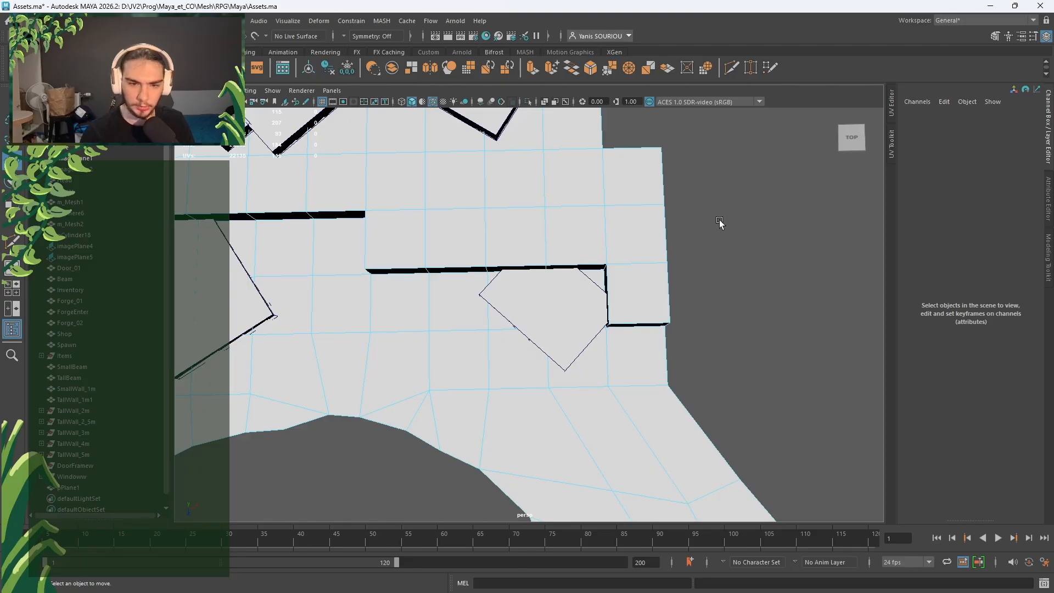
Step: Delete four ground faces at the rear left corner beside the forge blocks
{"action": "middle_click_drag", "start_coordinate": [418, 211], "coordinate": [662, 388], "text": "alt"}
{"action": "left_click", "coordinate": [484, 256]}
{"action": "left_click", "coordinate": [434, 248], "text": "shift"}
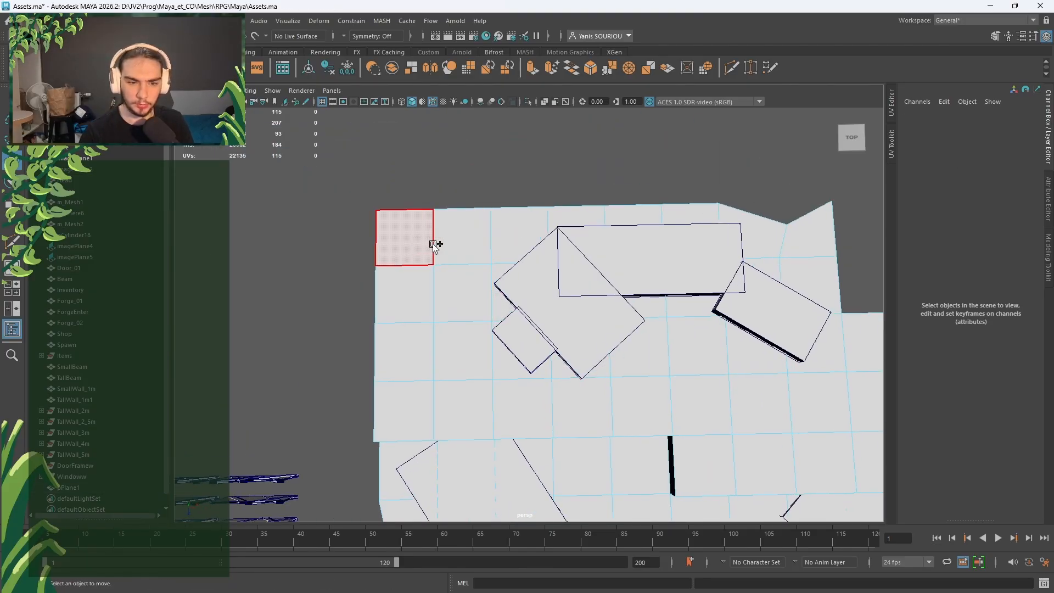
{"action": "left_click", "coordinate": [441, 245], "text": "shift"}
{"action": "left_click", "coordinate": [424, 249], "text": "shift"}
{"action": "left_click", "coordinate": [417, 294], "text": "shift"}
{"action": "left_click", "coordinate": [404, 350], "text": "shift"}
{"action": "key", "text": "Delete"}
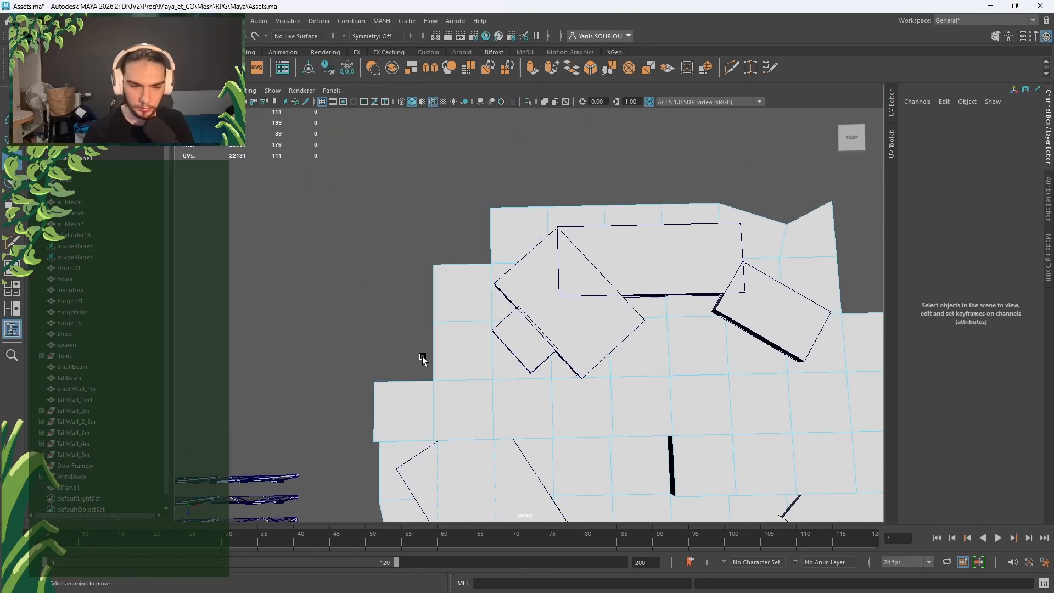
Step: Move the vertices of the stepped rear right corner inward and outward to form a rounded outline
{"action": "middle_click_drag", "start_coordinate": [423, 360], "coordinate": [390, 293], "text": "alt"}
{"action": "right_click_drag", "start_coordinate": [634, 280], "coordinate": [601, 278]}
{"action": "middle_click_drag", "start_coordinate": [872, 319], "coordinate": [597, 333], "text": "alt"}
{"action": "left_click", "coordinate": [609, 341]}
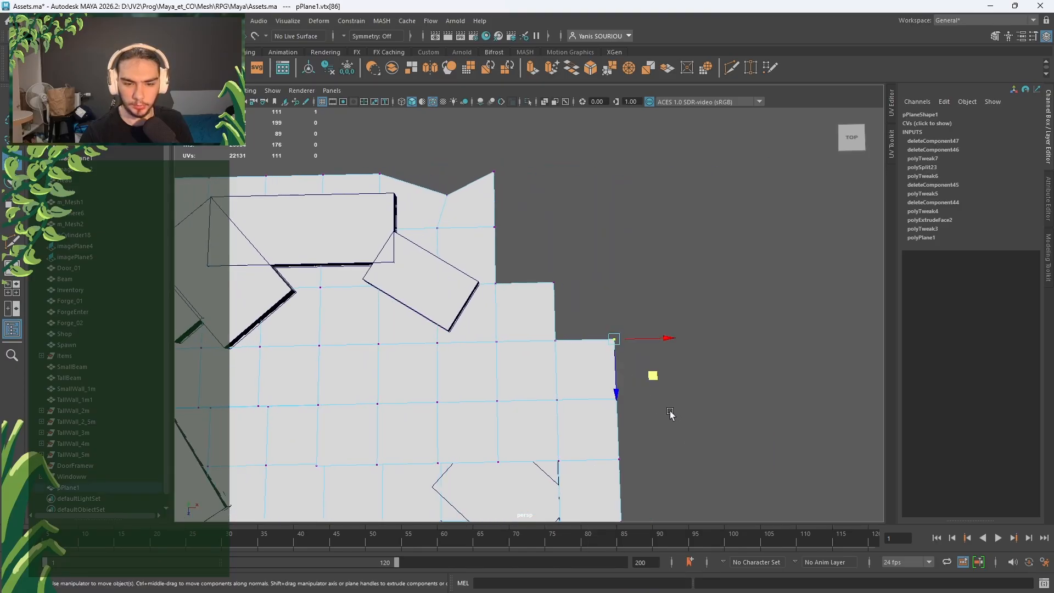
{"action": "left_click_drag", "start_coordinate": [651, 375], "coordinate": [525, 271]}
{"action": "left_click", "coordinate": [555, 340]}
{"action": "left_click", "coordinate": [554, 282]}
{"action": "left_click", "coordinate": [496, 283]}
{"action": "left_click", "coordinate": [495, 229]}
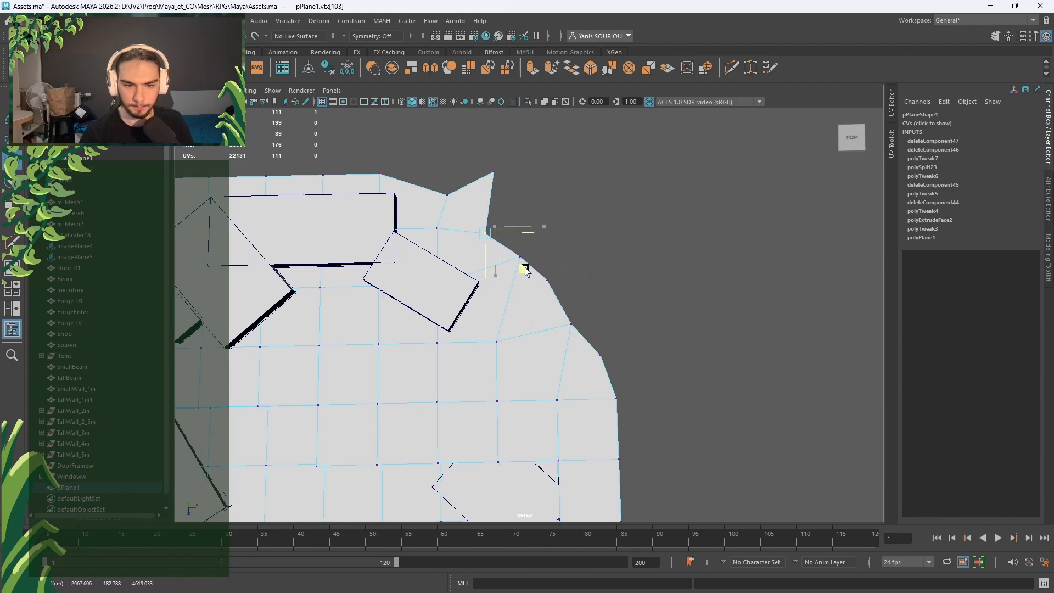
{"action": "left_click", "coordinate": [506, 189]}
{"action": "left_click_drag", "start_coordinate": [535, 213], "coordinate": [516, 237]}
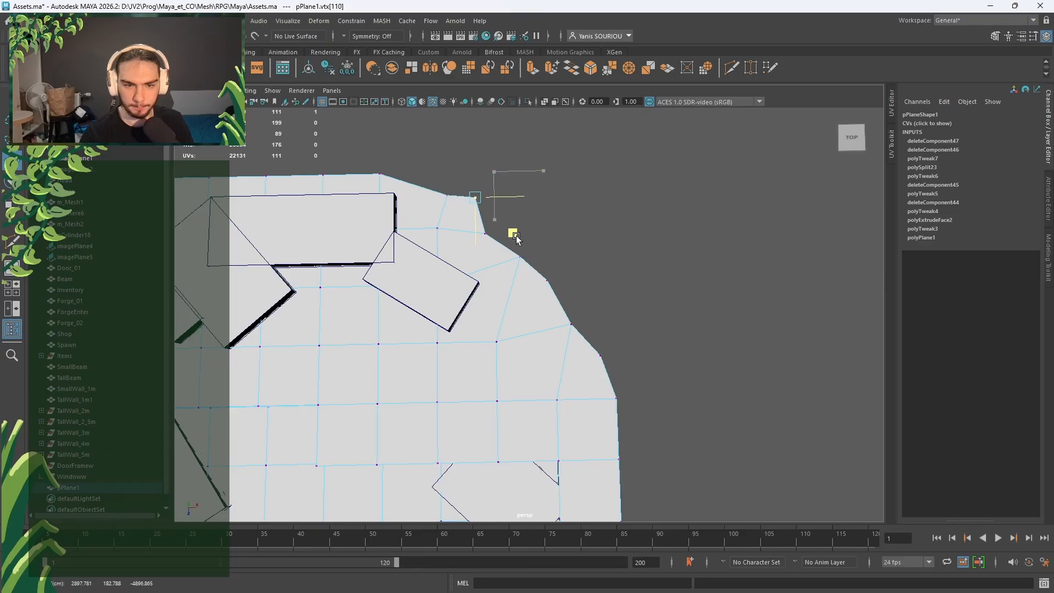
Step: Reposition the rear-edge vertices behind the forge blocks into a gentle arc that curves down toward the left corner
{"action": "middle_click_drag", "start_coordinate": [459, 243], "coordinate": [471, 253], "text": "alt"}
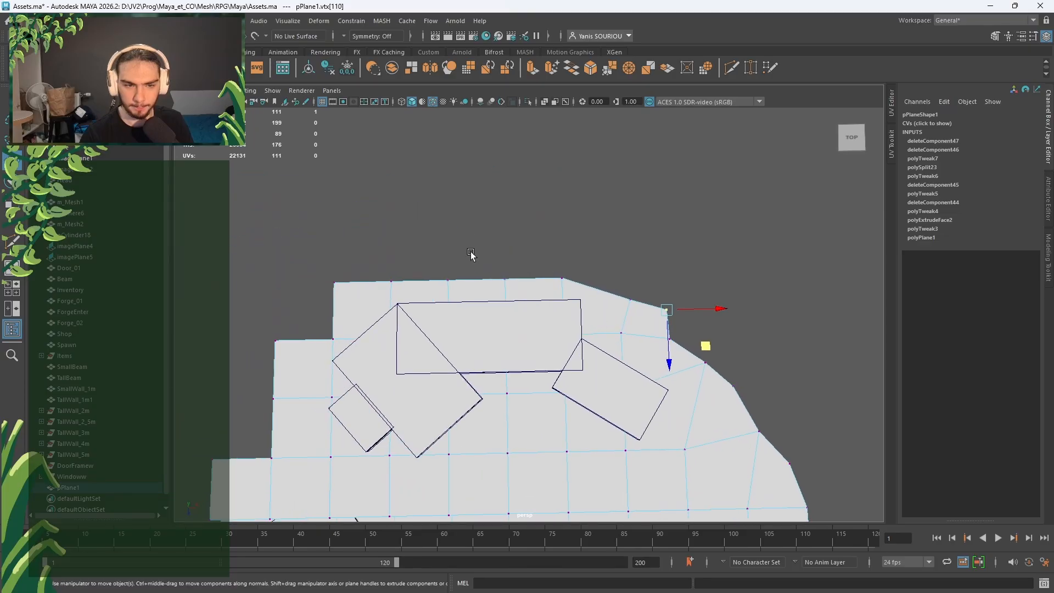
{"action": "left_click", "coordinate": [507, 284]}
{"action": "left_click_drag", "start_coordinate": [542, 316], "coordinate": [541, 305]}
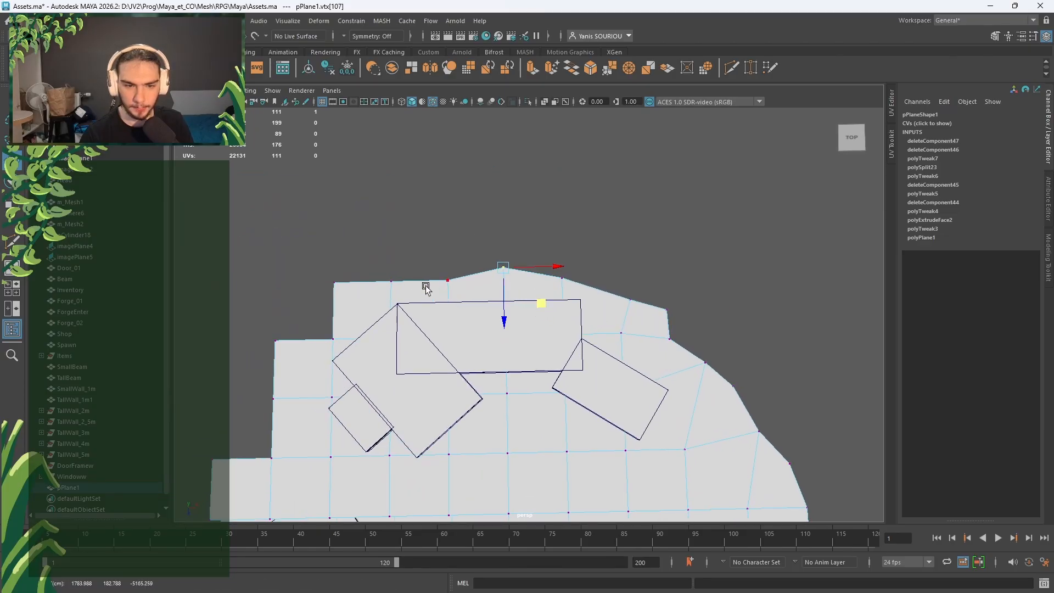
{"action": "left_click", "coordinate": [402, 297]}
{"action": "left_click_drag", "start_coordinate": [427, 317], "coordinate": [428, 326]}
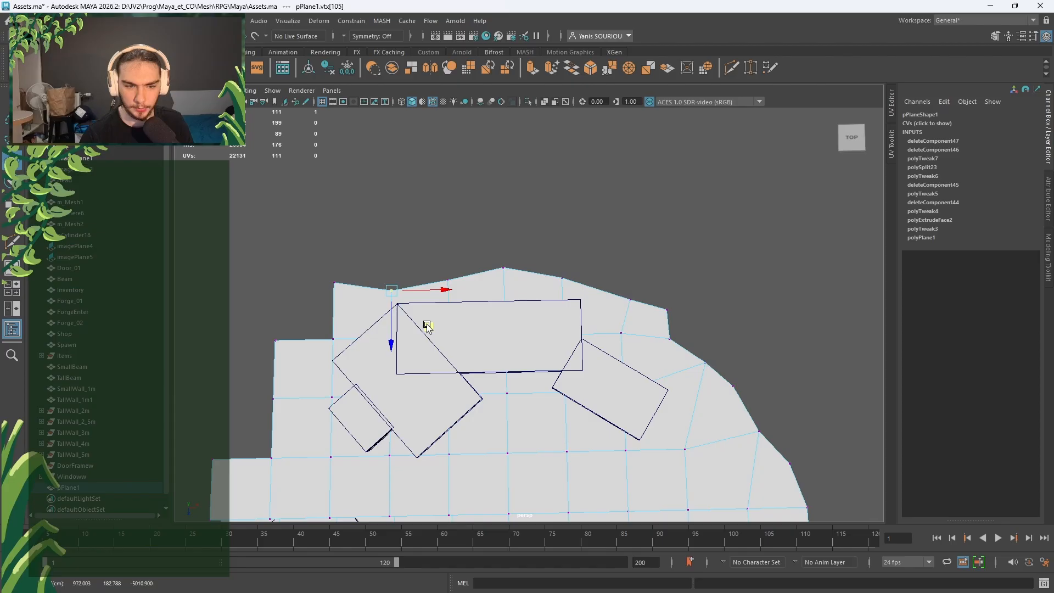
{"action": "left_click", "coordinate": [347, 299]}
{"action": "left_click_drag", "start_coordinate": [364, 318], "coordinate": [361, 373]}
{"action": "left_click", "coordinate": [344, 356]}
{"action": "middle_click_drag", "start_coordinate": [358, 375], "coordinate": [437, 370], "text": "alt"}
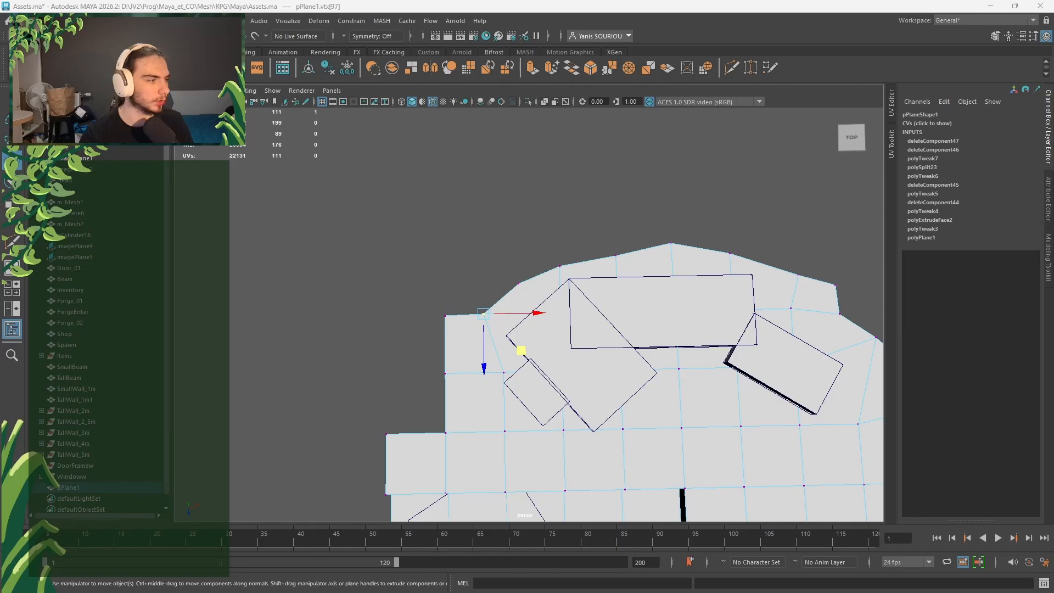
Step: Move the left outline vertices beside the forge blocks to round the ground's edge down to the terrace step
{"action": "middle_click_drag", "start_coordinate": [469, 379], "coordinate": [521, 307], "text": "alt"}
{"action": "left_click", "coordinate": [497, 357]}
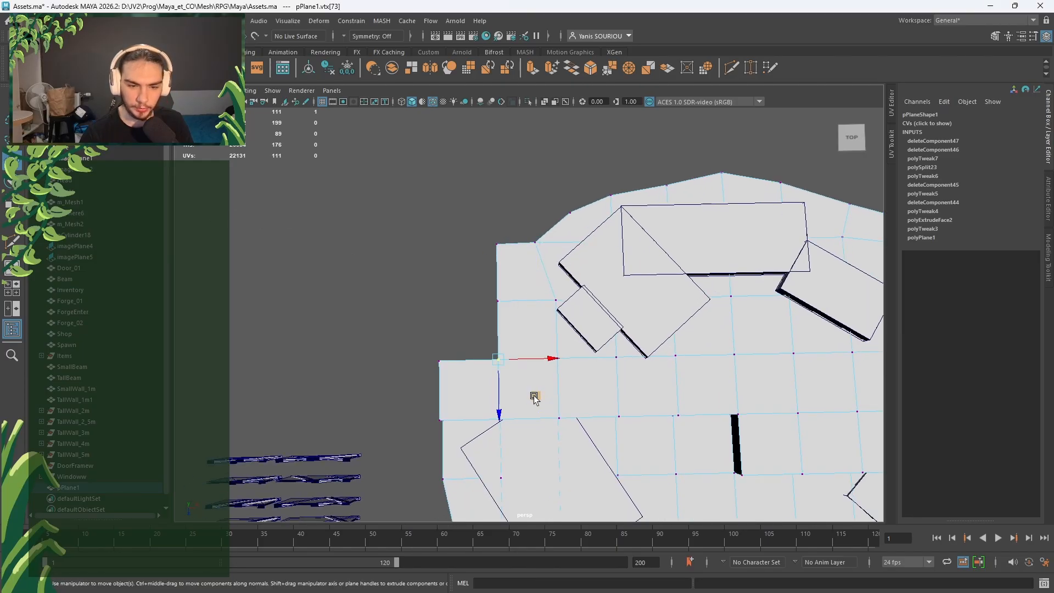
{"action": "left_click_drag", "start_coordinate": [534, 394], "coordinate": [517, 378]}
{"action": "left_click", "coordinate": [497, 300]}
{"action": "left_click", "coordinate": [496, 242]}
{"action": "left_click", "coordinate": [495, 242]}
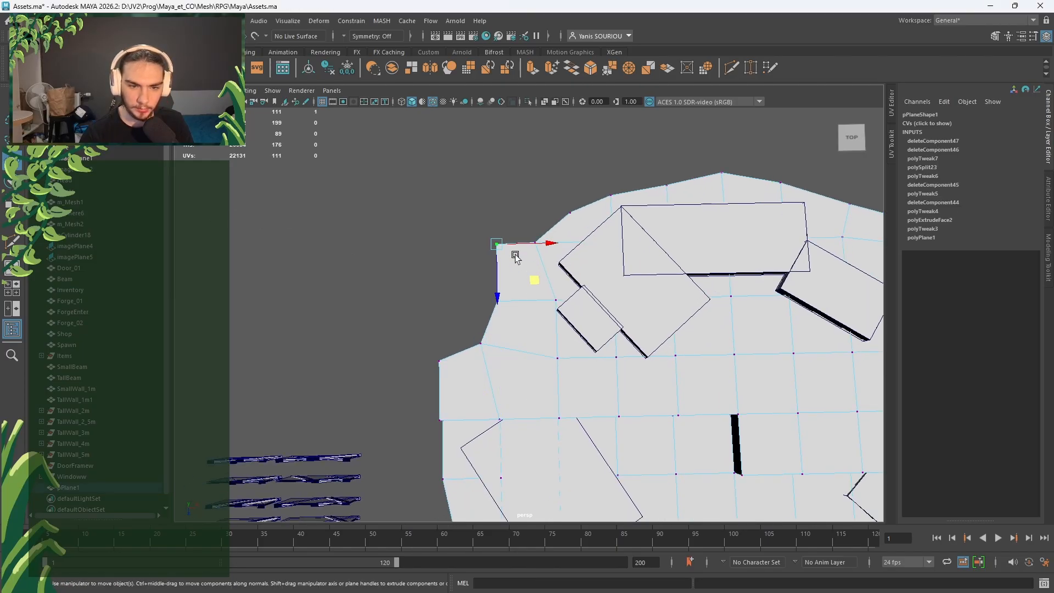
{"action": "left_click_drag", "start_coordinate": [532, 274], "coordinate": [547, 297]}
{"action": "middle_click_drag", "start_coordinate": [542, 333], "coordinate": [570, 285], "text": "alt"}
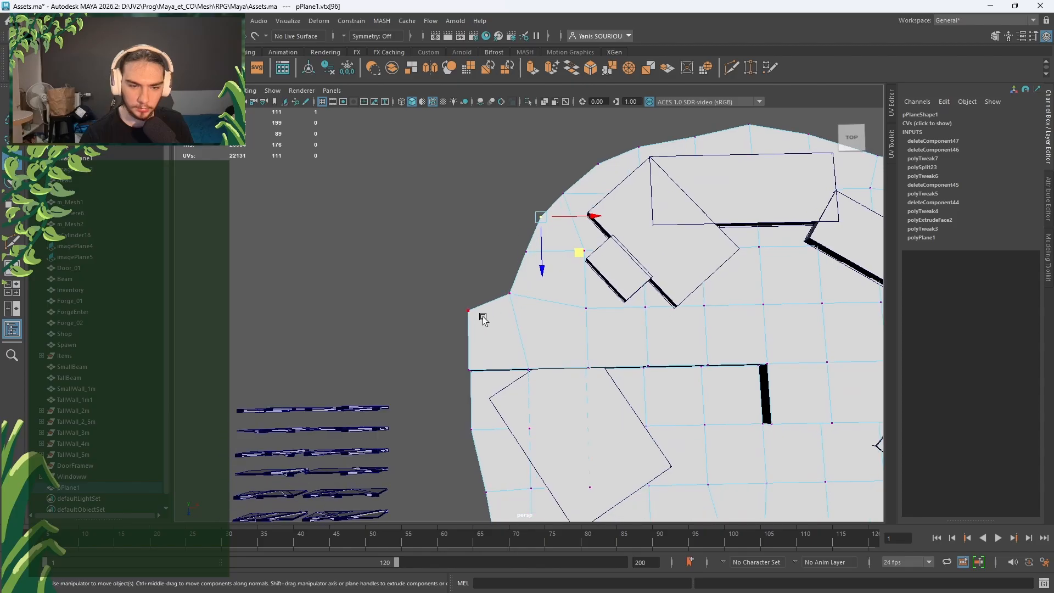
{"action": "left_click", "coordinate": [468, 310]}
{"action": "left_click_drag", "start_coordinate": [506, 347], "coordinate": [517, 360]}
{"action": "middle_click_drag", "start_coordinate": [549, 396], "coordinate": [576, 315], "text": "alt"}
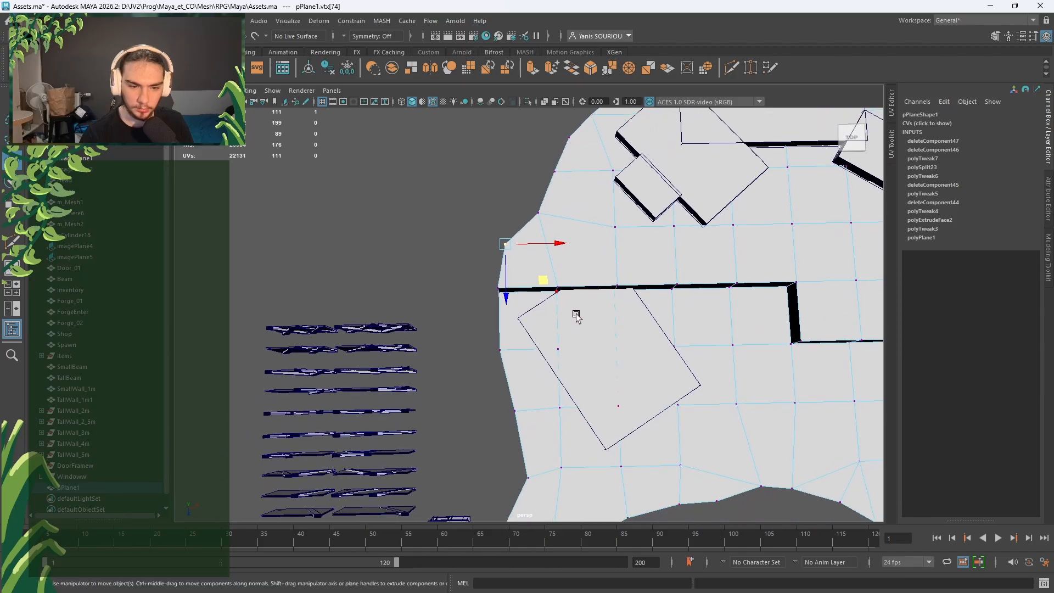
Step: Select the edges of the long left terrace riser and move them back, clear of the large flat block
{"action": "left_click_drag", "start_coordinate": [615, 352], "coordinate": [657, 239], "text": "alt"}
{"action": "middle_click_drag", "start_coordinate": [658, 239], "coordinate": [520, 285], "text": "alt"}
{"action": "scroll", "coordinate": [521, 284], "scroll_direction": "up", "scroll_amount": 3}
{"action": "scroll", "coordinate": [520, 286], "scroll_direction": "up", "scroll_amount": 3}
{"action": "middle_click_drag", "start_coordinate": [521, 207], "coordinate": [592, 254], "text": "alt"}
{"action": "right_click_drag", "start_coordinate": [546, 279], "coordinate": [541, 237]}
{"action": "left_click", "coordinate": [298, 296]}
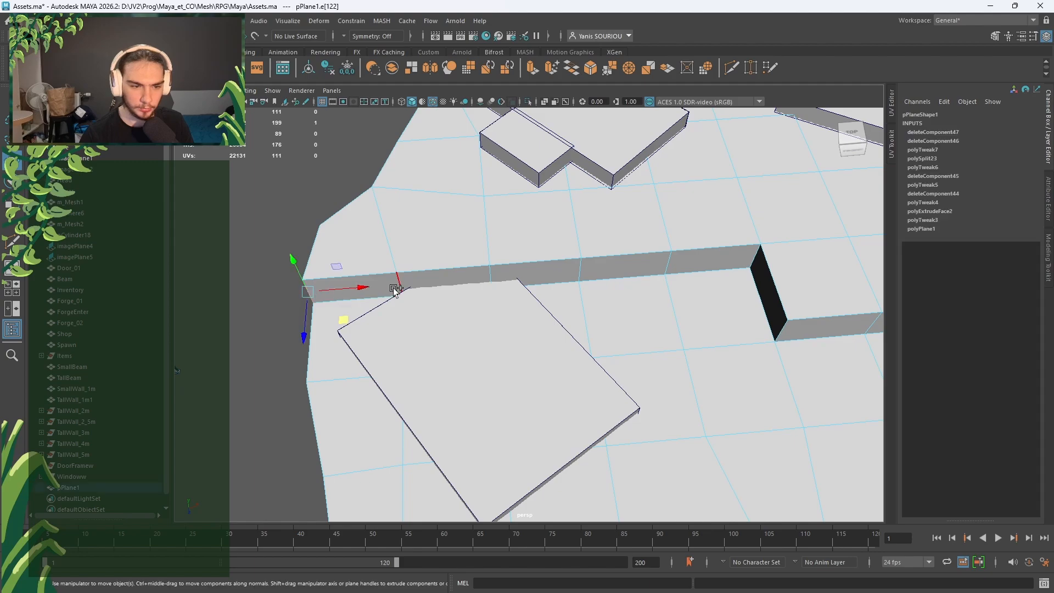
{"action": "left_click", "coordinate": [505, 281], "text": "shift"}
{"action": "left_click", "coordinate": [581, 277], "text": "shift"}
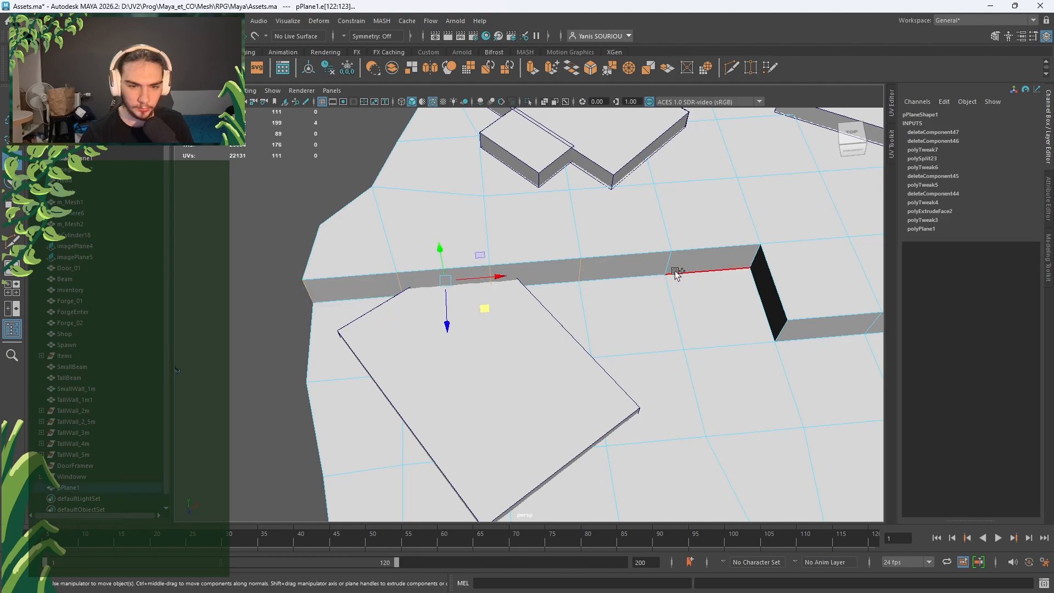
{"action": "left_click", "coordinate": [667, 268], "text": "shift"}
{"action": "left_click", "coordinate": [754, 260], "text": "shift"}
{"action": "left_click_drag", "start_coordinate": [546, 313], "coordinate": [552, 267]}
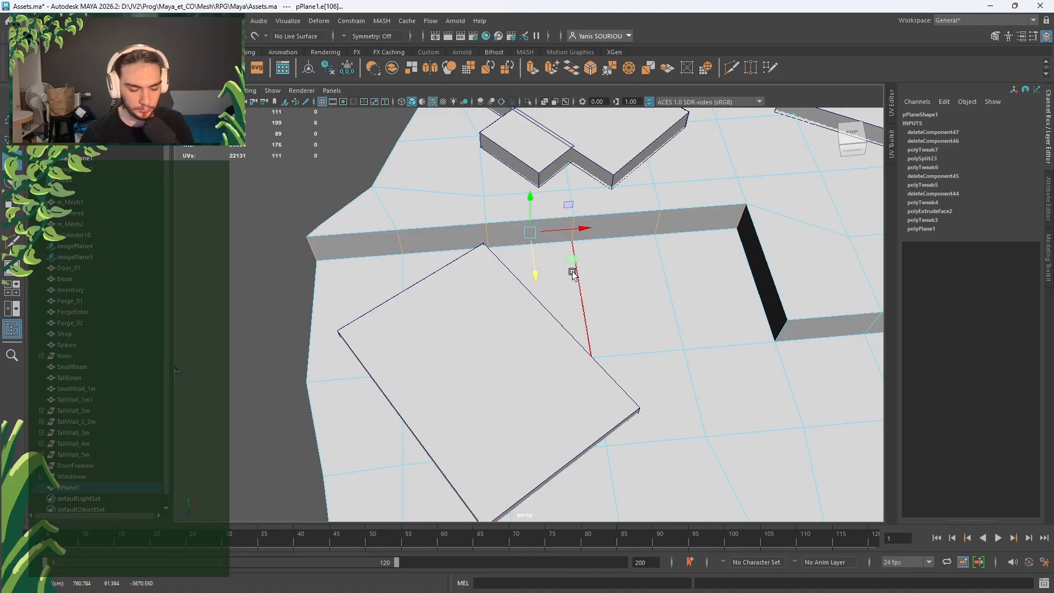
Step: Rotate the selected riser edges to slant the terrace step and shift them slightly farther back from the large block
{"action": "key", "text": "e"}
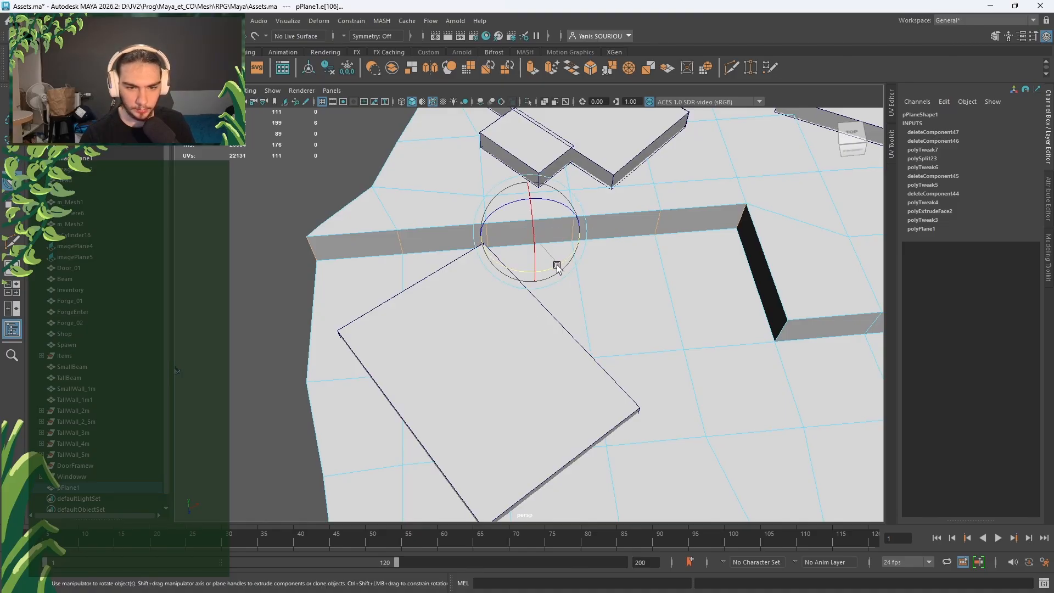
{"action": "left_click_drag", "start_coordinate": [556, 266], "coordinate": [533, 287]}
{"action": "key", "text": "w"}
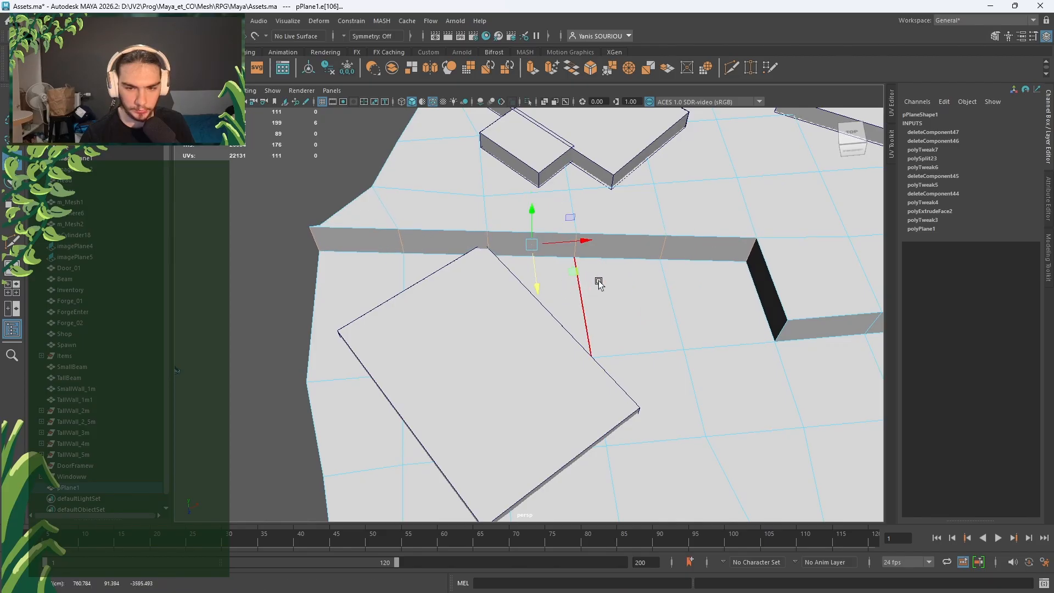
{"action": "left_click_drag", "start_coordinate": [598, 282], "coordinate": [620, 383], "text": "alt"}
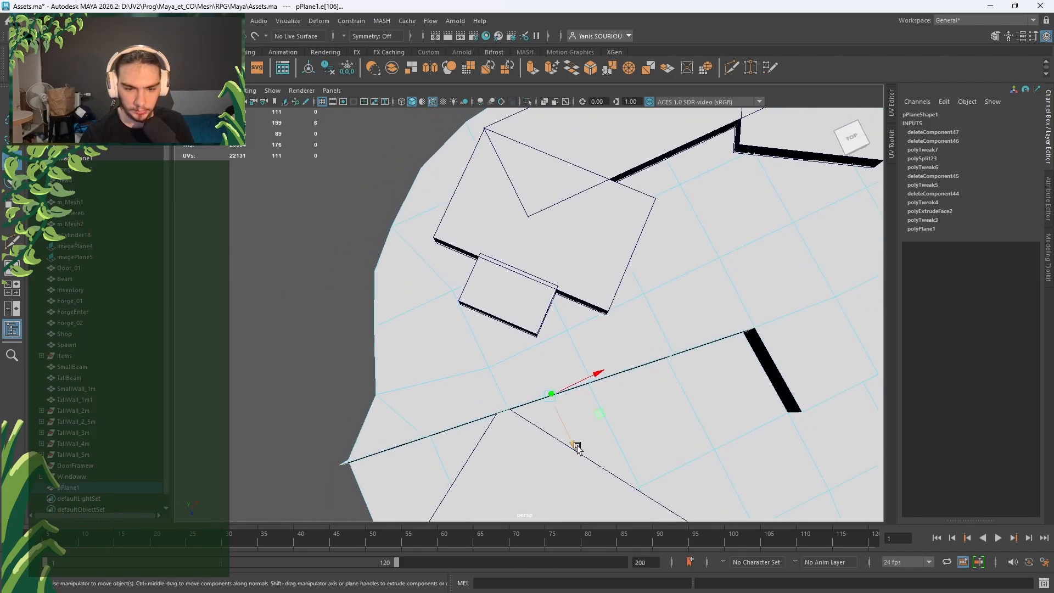
{"action": "left_click_drag", "start_coordinate": [576, 447], "coordinate": [576, 436]}
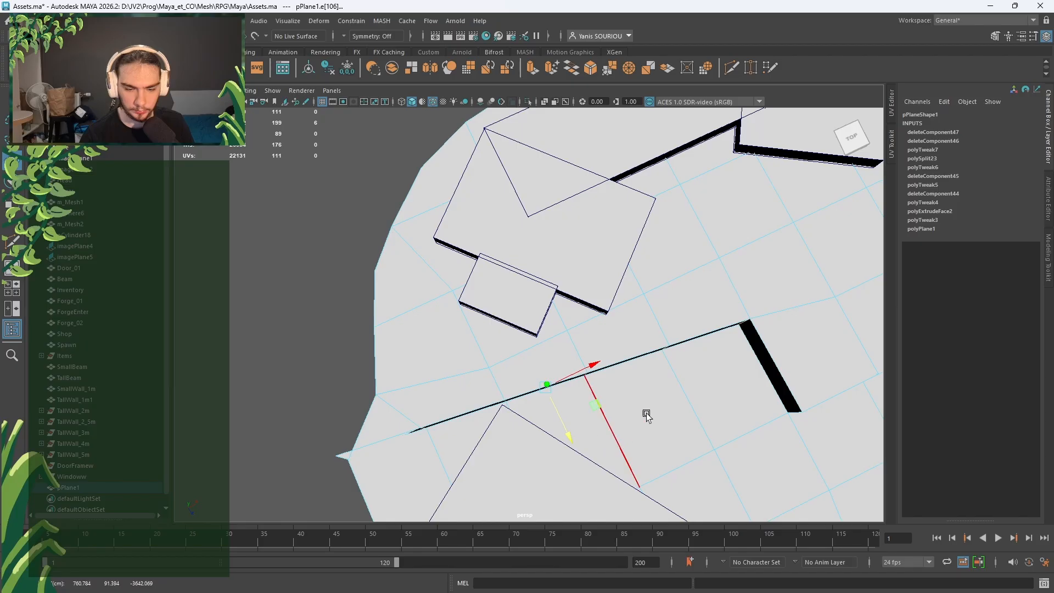
{"action": "left_click_drag", "start_coordinate": [646, 415], "coordinate": [708, 311], "text": "alt"}
{"action": "key", "text": "e"}
{"action": "left_click_drag", "start_coordinate": [443, 253], "coordinate": [445, 256]}
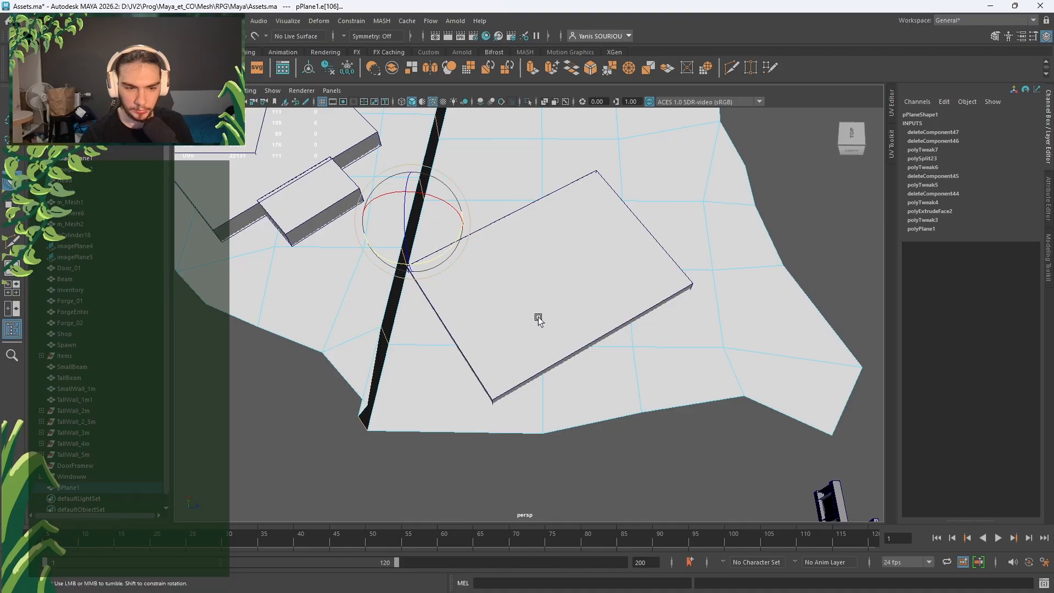
Step: Move the outline vertices at the slanted riser's outer end to remove the overlapping spike and smooth the border
{"action": "left_click_drag", "start_coordinate": [536, 318], "coordinate": [552, 339], "text": "alt"}
{"action": "middle_click_drag", "start_coordinate": [536, 257], "coordinate": [642, 382], "text": "alt"}
{"action": "left_click_drag", "start_coordinate": [642, 383], "coordinate": [399, 299], "text": "alt"}
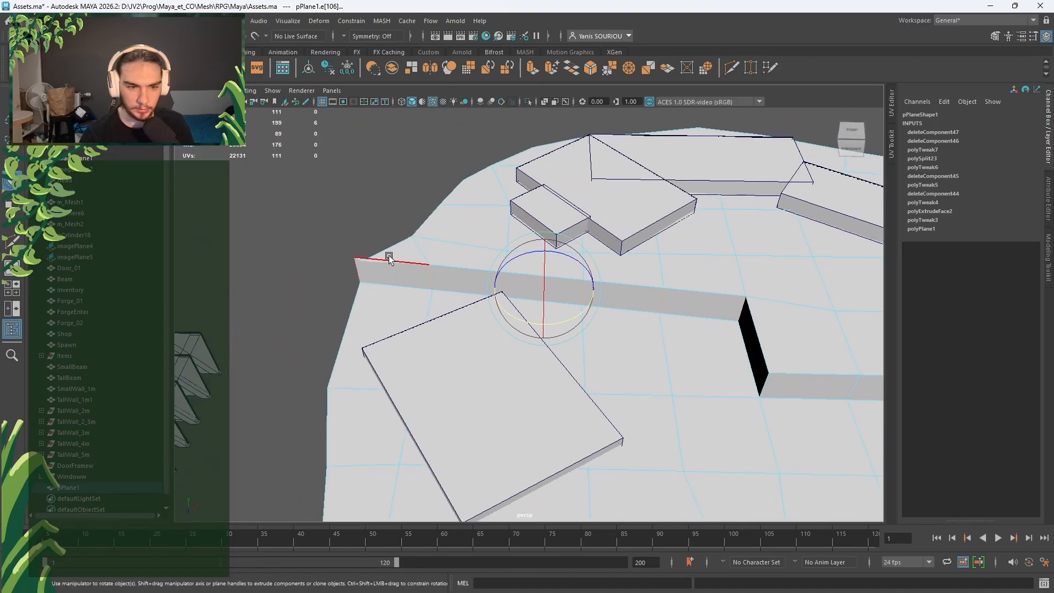
{"action": "scroll", "coordinate": [387, 257], "scroll_direction": "up", "scroll_amount": 3}
{"action": "middle_click_drag", "start_coordinate": [365, 231], "coordinate": [553, 345], "text": "alt"}
{"action": "scroll", "coordinate": [627, 375], "scroll_direction": "up", "scroll_amount": 3}
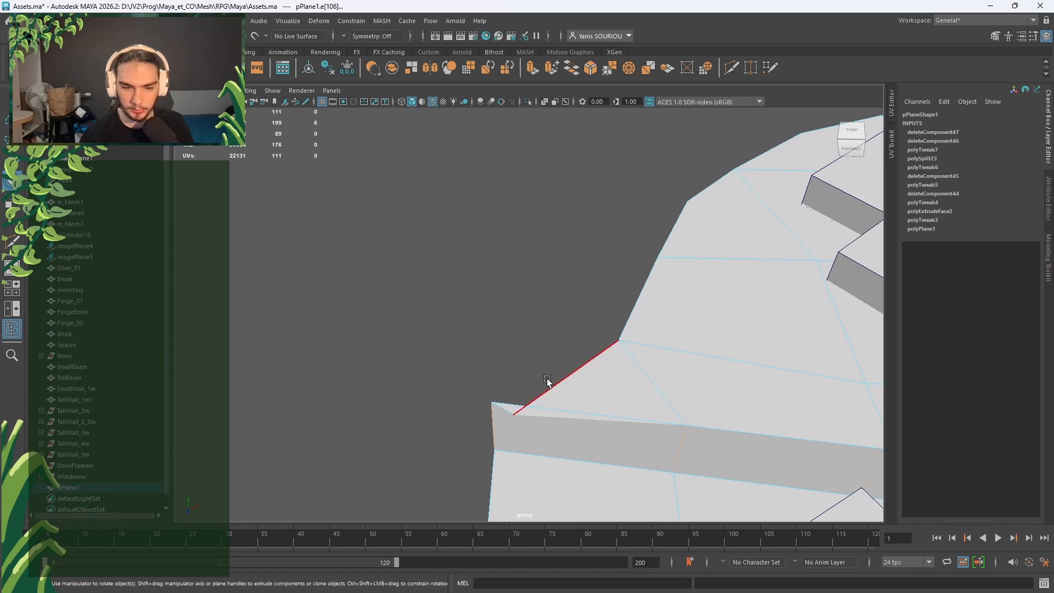
{"action": "right_click_drag", "start_coordinate": [547, 381], "coordinate": [552, 369]}
{"action": "right_click_drag", "start_coordinate": [518, 278], "coordinate": [518, 278]}
{"action": "left_click", "coordinate": [519, 420]}
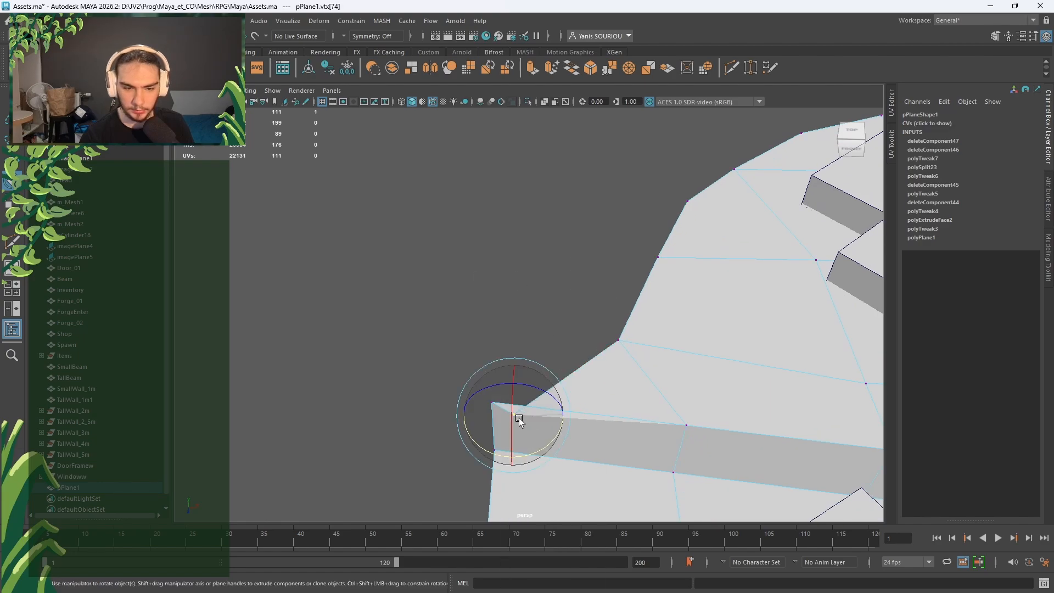
{"action": "key", "text": "w"}
{"action": "middle_click", "coordinate": [493, 407]}
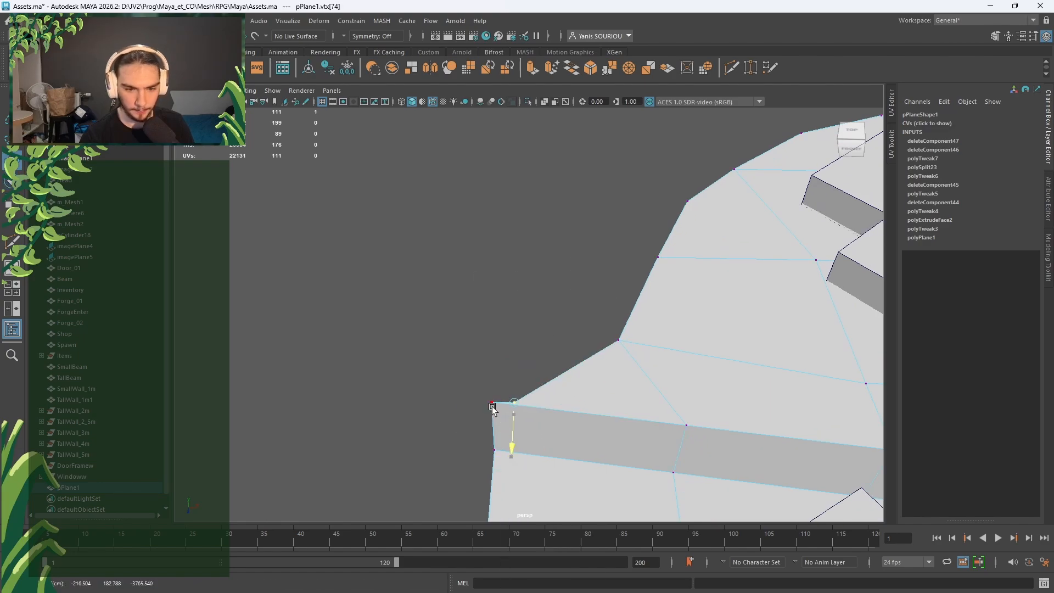
{"action": "left_click_drag", "start_coordinate": [527, 428], "coordinate": [636, 326], "text": "alt"}
{"action": "left_click", "coordinate": [613, 320]}
{"action": "left_click_drag", "start_coordinate": [671, 386], "coordinate": [593, 367], "text": "alt"}
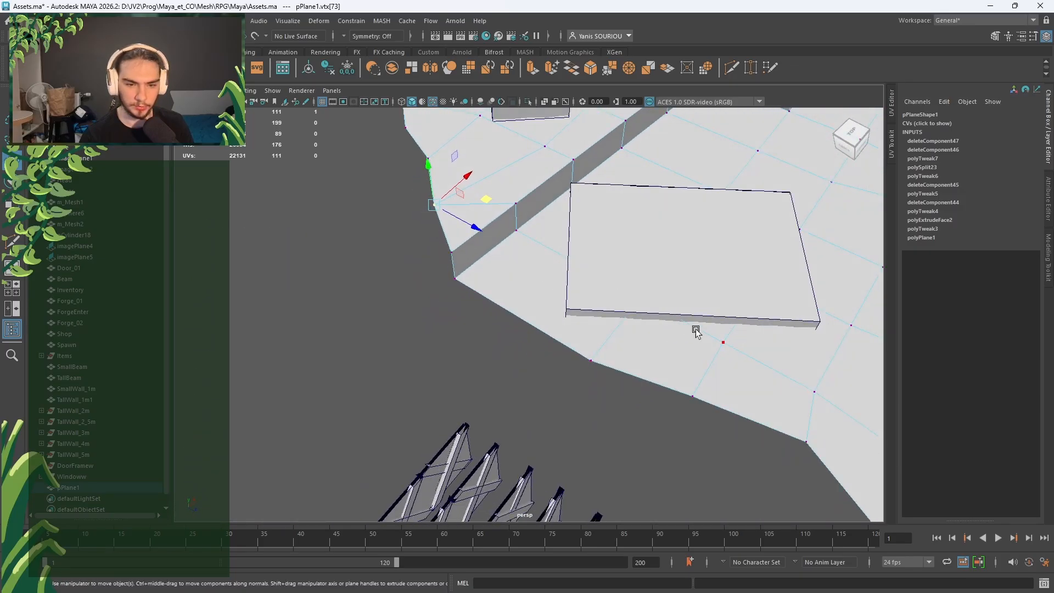
Step: Cut a new edge with Multi-Cut from the riser's foot to the outer border beside the large block, and reposition its middle vertex
{"action": "left_click", "coordinate": [735, 69]}
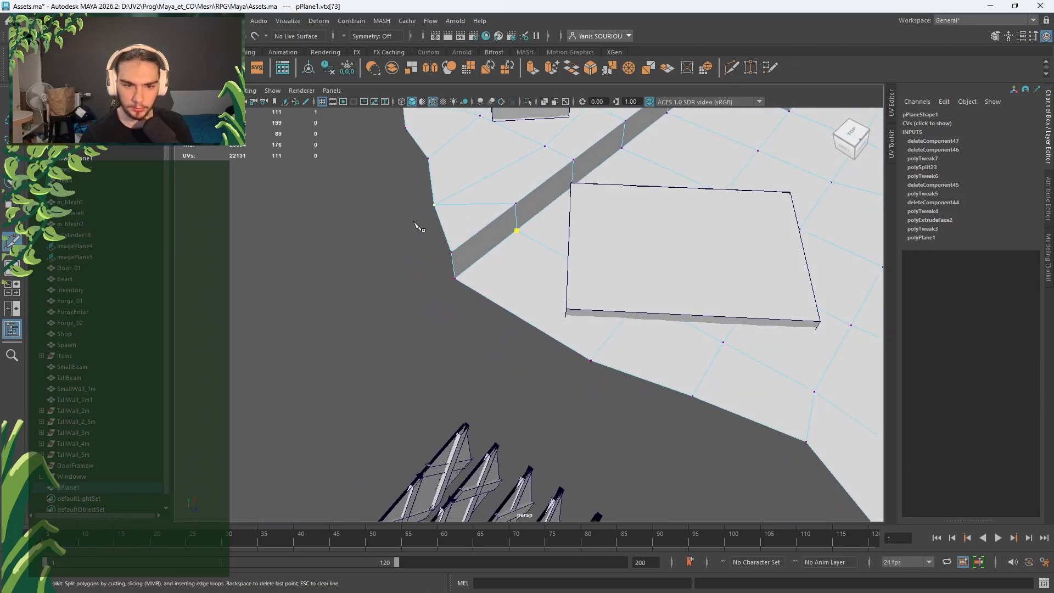
{"action": "left_click", "coordinate": [593, 359]}
{"action": "key", "text": "Return"}
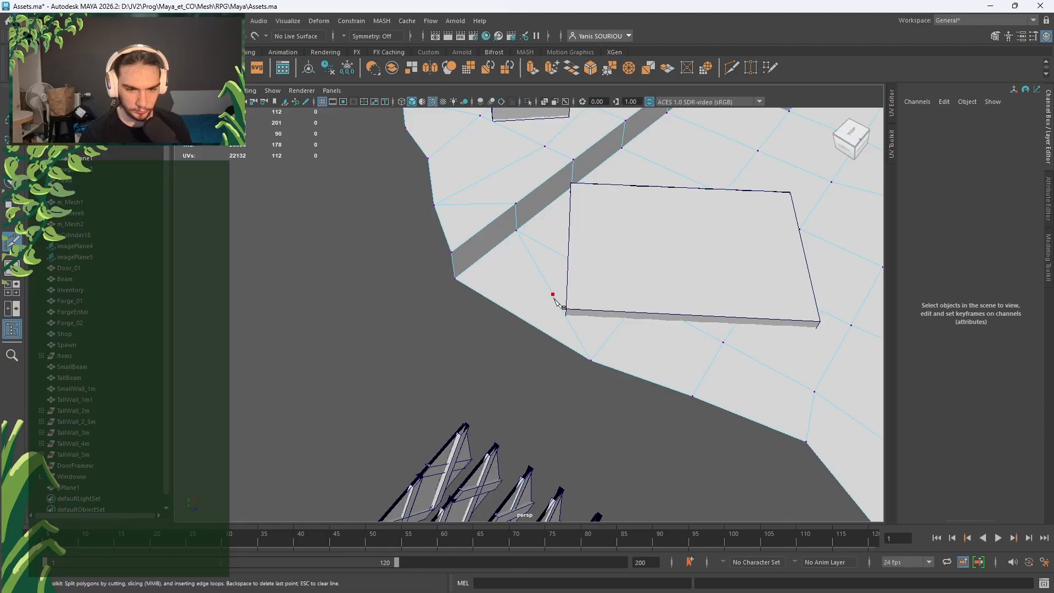
{"action": "key", "text": "w"}
{"action": "left_click", "coordinate": [553, 295]}
{"action": "mouse_move", "coordinate": [600, 290]}
{"action": "left_mouse_down"}
{"action": "mouse_move", "coordinate": [579, 290]}
{"action": "mouse_move", "coordinate": [607, 311]}
{"action": "left_mouse_up"}
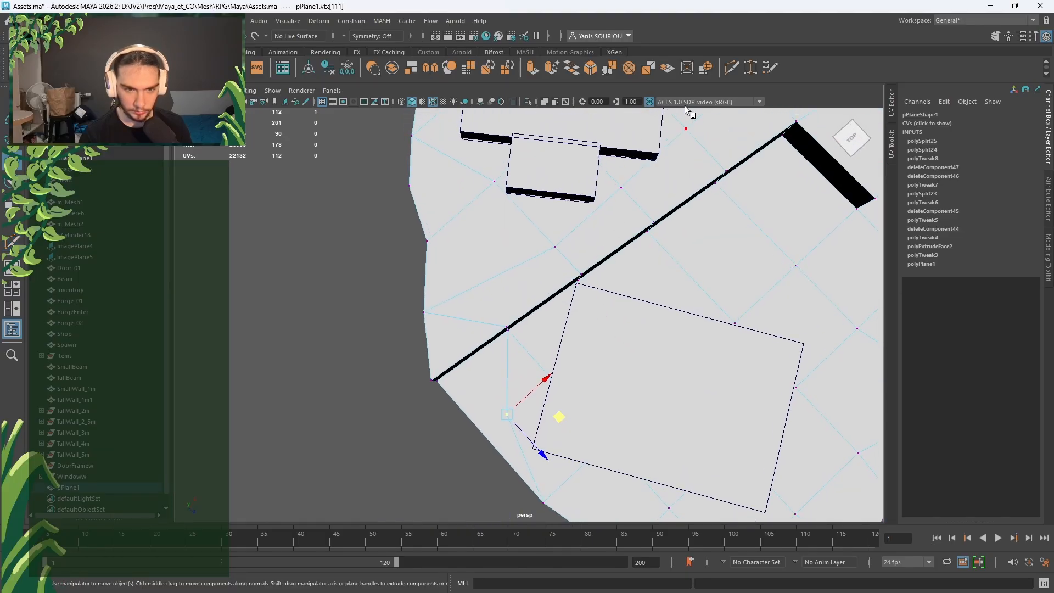
Step: Move the outline vertex beside the slanted riser's outer end inward across the upper terrace, close to the riser
{"action": "left_click", "coordinate": [731, 71]}
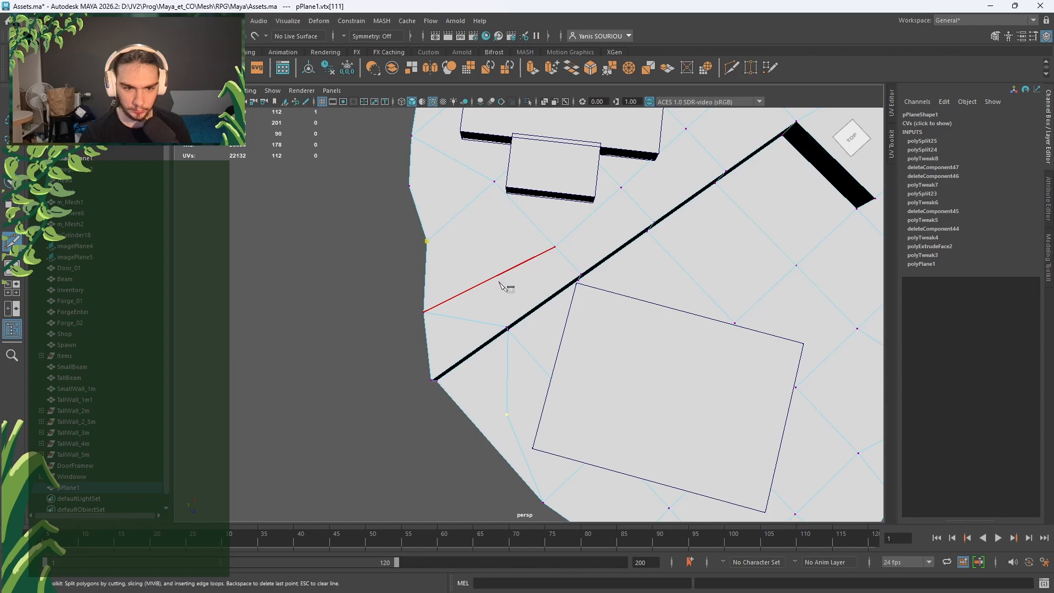
{"action": "key", "text": "w"}
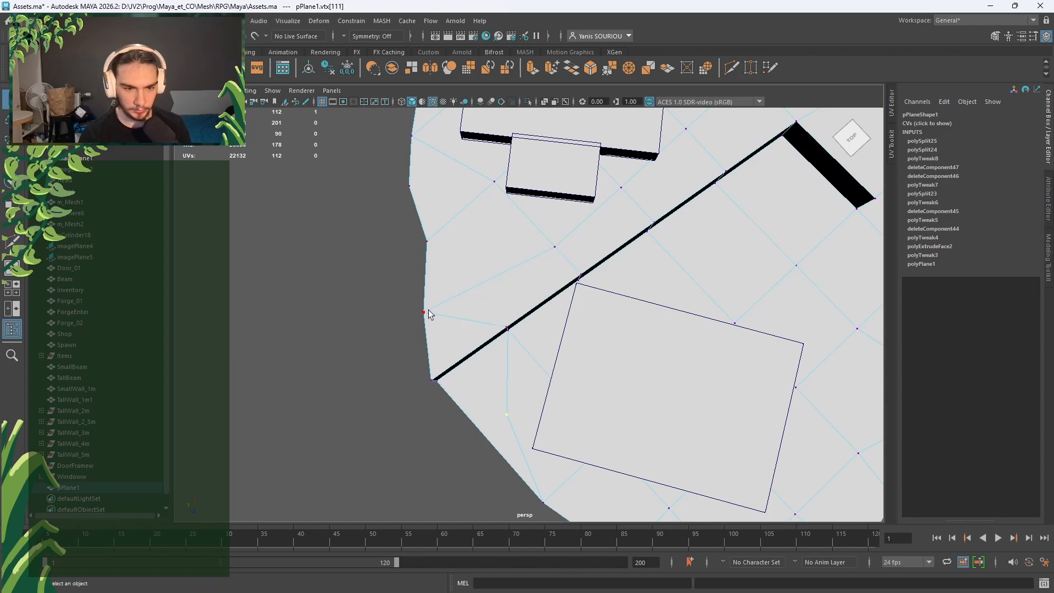
{"action": "left_click", "coordinate": [424, 312]}
{"action": "left_click_drag", "start_coordinate": [480, 316], "coordinate": [527, 296]}
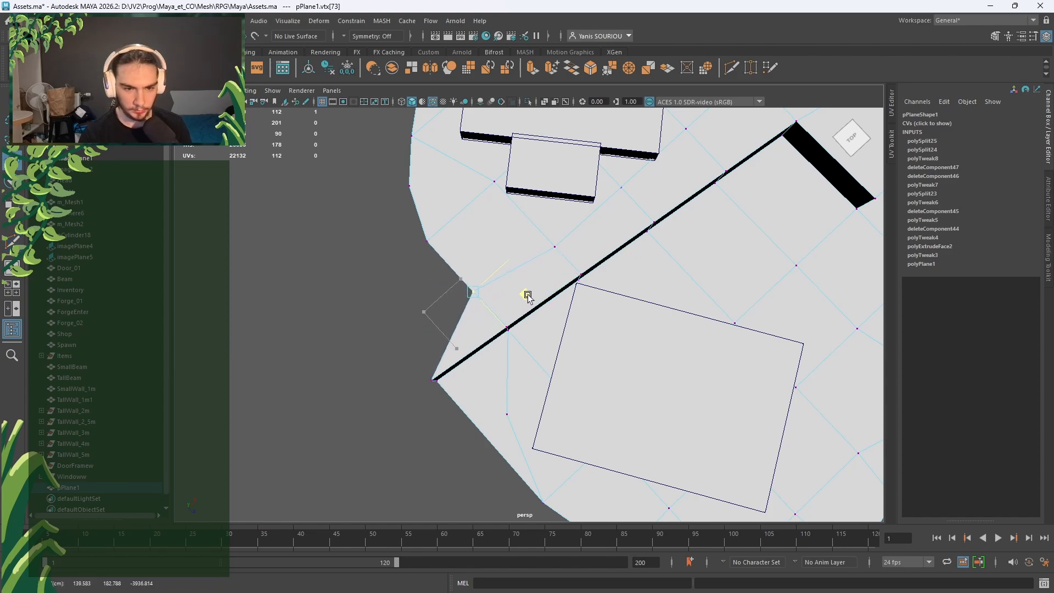
{"action": "left_click_drag", "start_coordinate": [504, 413], "coordinate": [501, 391], "text": "alt"}
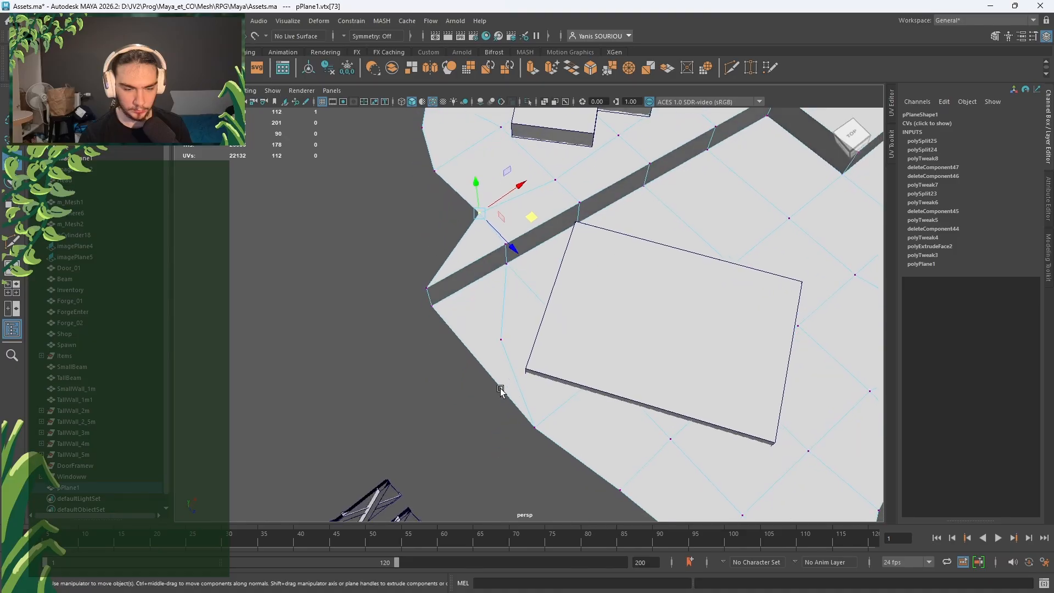
Step: Delete the riser face and its two adjoining ground faces at the outer end of the long slanted step
{"action": "right_click_drag", "start_coordinate": [498, 278], "coordinate": [499, 321]}
{"action": "left_click", "coordinate": [466, 316]}
{"action": "left_click", "coordinate": [476, 271], "text": "shift"}
{"action": "left_click", "coordinate": [473, 249], "text": "shift"}
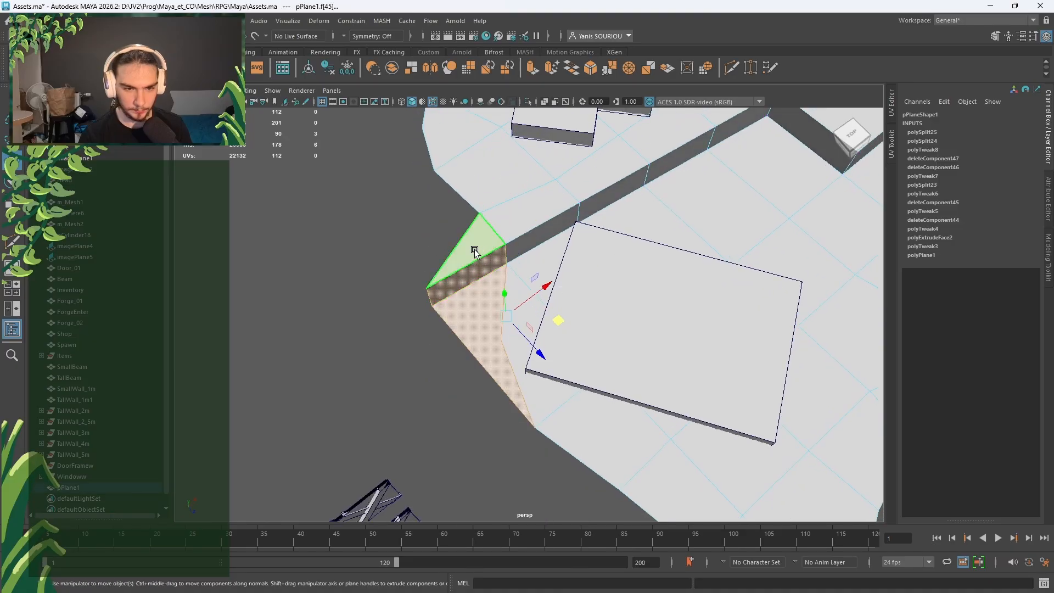
{"action": "key", "text": "Delete"}
Step: Select the edges of the long riser behind the smaller flat block on the lower terrace and rotate them to slant the step
{"action": "scroll", "coordinate": [475, 253], "scroll_direction": "down", "scroll_amount": 4}
{"action": "left_click_drag", "start_coordinate": [574, 299], "coordinate": [539, 351], "text": "alt"}
{"action": "scroll", "coordinate": [558, 282], "scroll_direction": "up", "scroll_amount": 3}
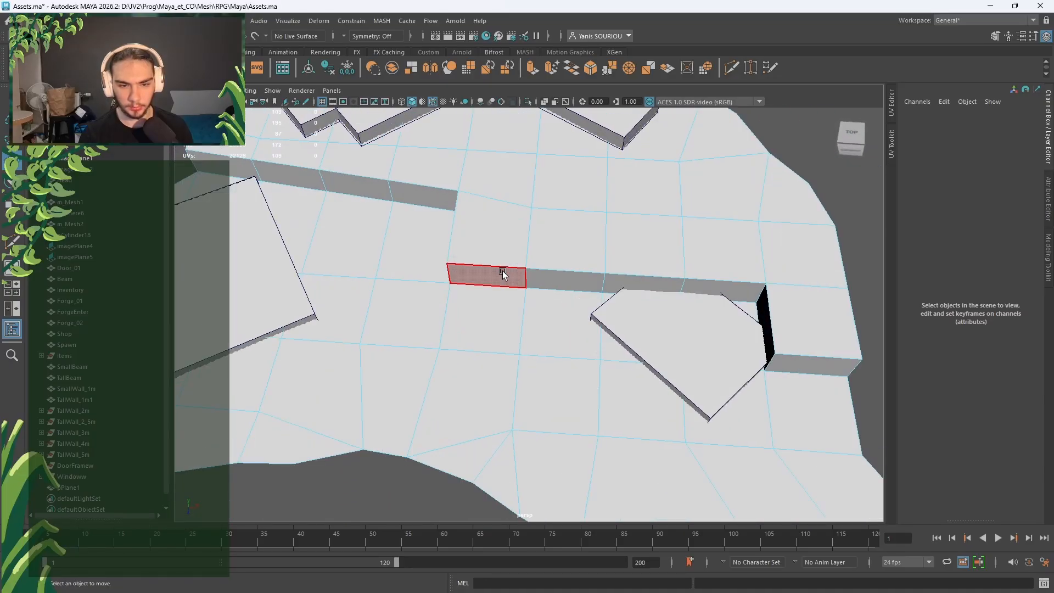
{"action": "right_click_drag", "start_coordinate": [509, 280], "coordinate": [463, 274]}
{"action": "left_click", "coordinate": [474, 282]}
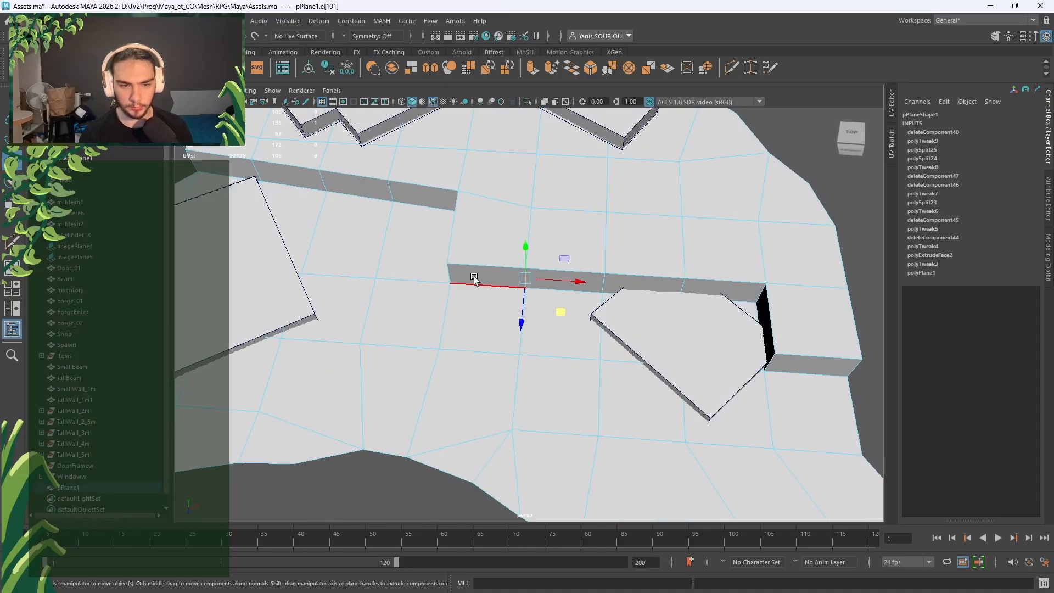
{"action": "left_click", "coordinate": [456, 275], "text": "shift"}
{"action": "left_click", "coordinate": [606, 286], "text": "shift"}
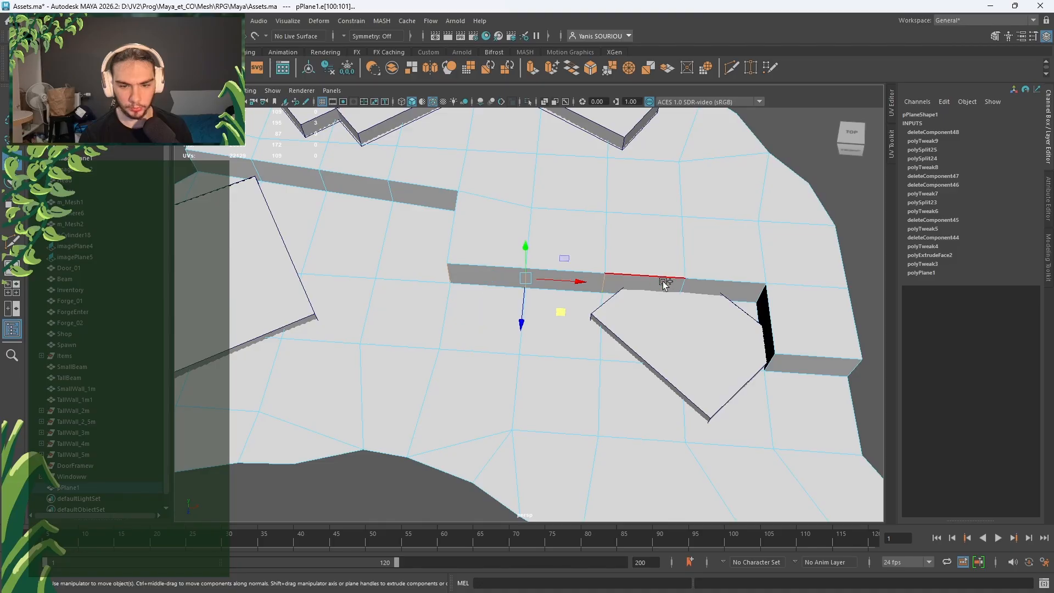
{"action": "left_click", "coordinate": [682, 285], "text": "shift"}
{"action": "left_click", "coordinate": [762, 294], "text": "shift"}
{"action": "middle_click_drag", "start_coordinate": [820, 324], "coordinate": [715, 332], "text": "alt"}
{"action": "left_click_drag", "start_coordinate": [715, 332], "coordinate": [734, 335], "text": "alt"}
{"action": "key", "text": "e"}
{"action": "left_click_drag", "start_coordinate": [554, 315], "coordinate": [560, 278]}
{"action": "key", "text": "w"}
Step: Move the short riser face at the outer border back beyond the small block's corner and rotate it slightly
{"action": "middle_click_drag", "start_coordinate": [631, 197], "coordinate": [595, 235], "text": "alt"}
{"action": "left_click_drag", "start_coordinate": [595, 235], "coordinate": [609, 287], "text": "alt"}
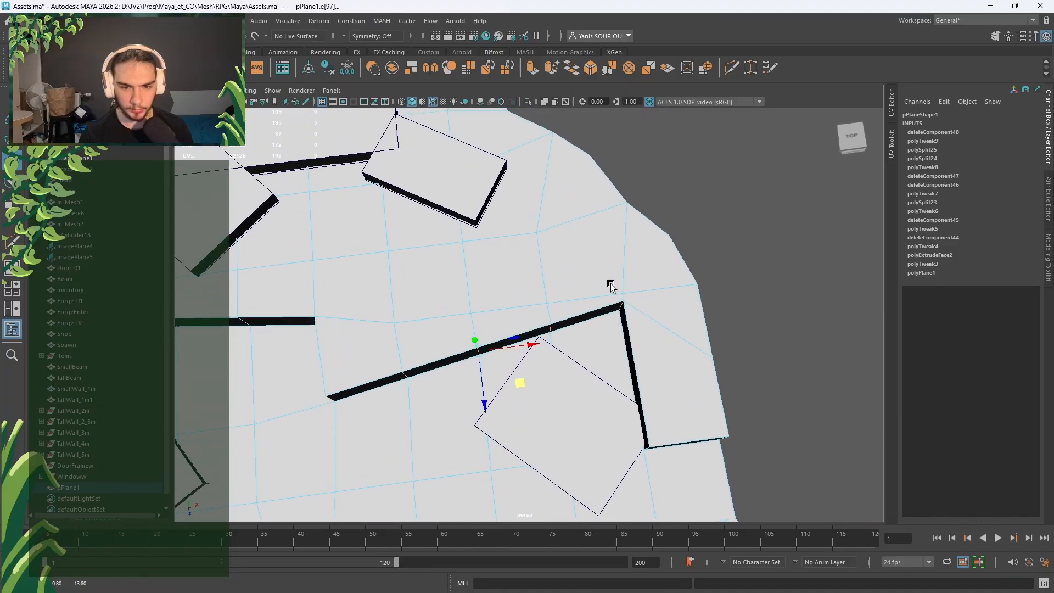
{"action": "middle_click_drag", "start_coordinate": [609, 287], "coordinate": [617, 276], "text": "alt"}
{"action": "left_click_drag", "start_coordinate": [656, 354], "coordinate": [701, 288], "text": "alt"}
{"action": "right_click_drag", "start_coordinate": [703, 280], "coordinate": [701, 291]}
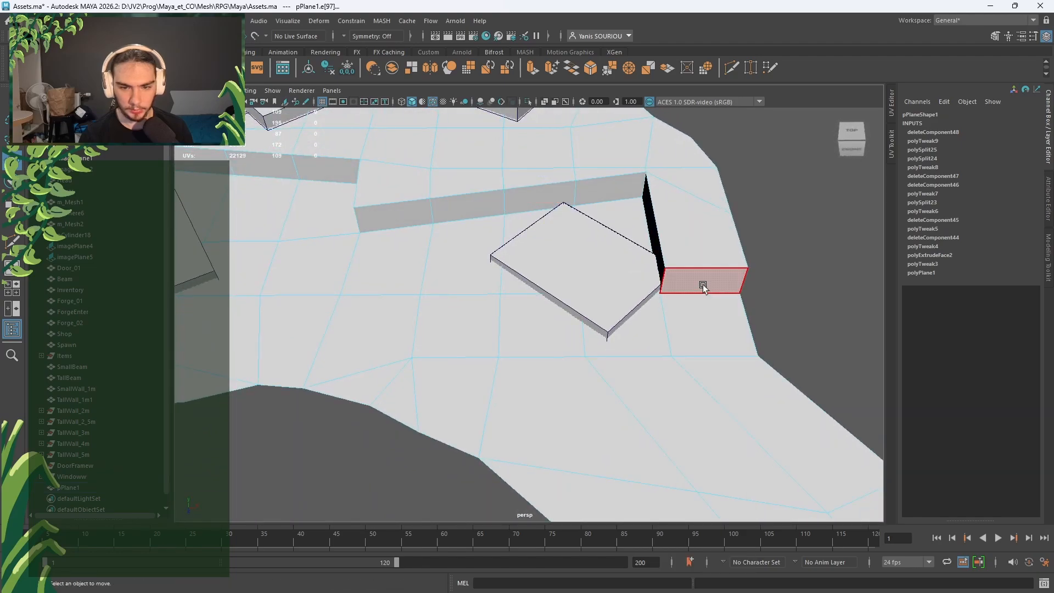
{"action": "left_click", "coordinate": [702, 284]}
{"action": "middle_click_drag", "start_coordinate": [747, 308], "coordinate": [762, 277]}
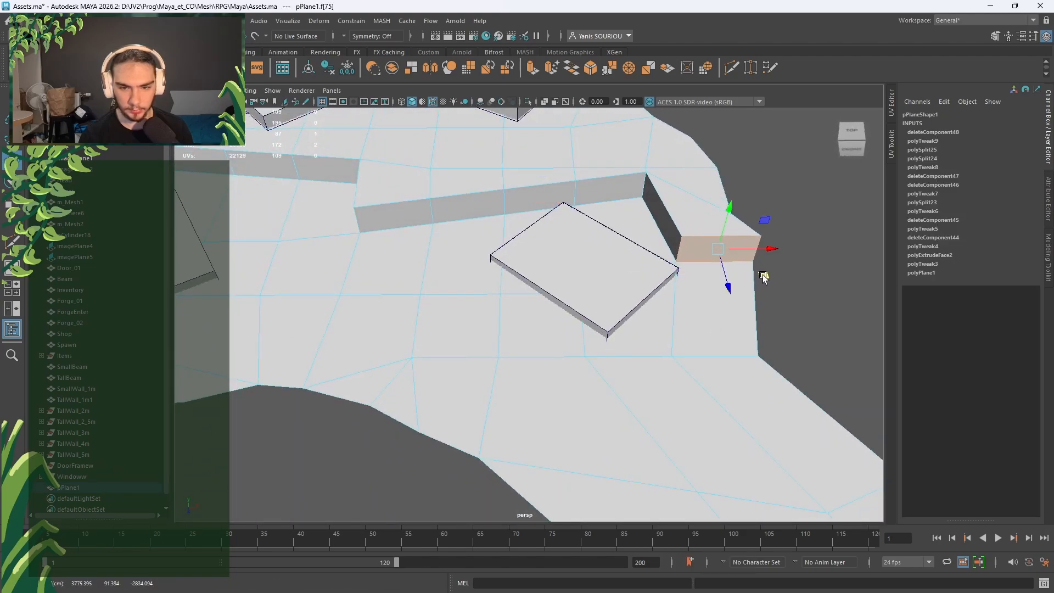
{"action": "key", "text": "e"}
{"action": "left_click_drag", "start_coordinate": [748, 278], "coordinate": [736, 280]}
Step: Shift the rotated short riser face farther back to leave more clearance from the flat block
{"action": "middle_click_drag", "start_coordinate": [817, 312], "coordinate": [683, 293], "text": "alt"}
{"action": "left_click_drag", "start_coordinate": [683, 293], "coordinate": [527, 244], "text": "alt"}
{"action": "left_click_drag", "start_coordinate": [572, 273], "coordinate": [664, 243], "text": "alt"}
{"action": "left_click_drag", "start_coordinate": [572, 311], "coordinate": [553, 298], "text": "alt"}
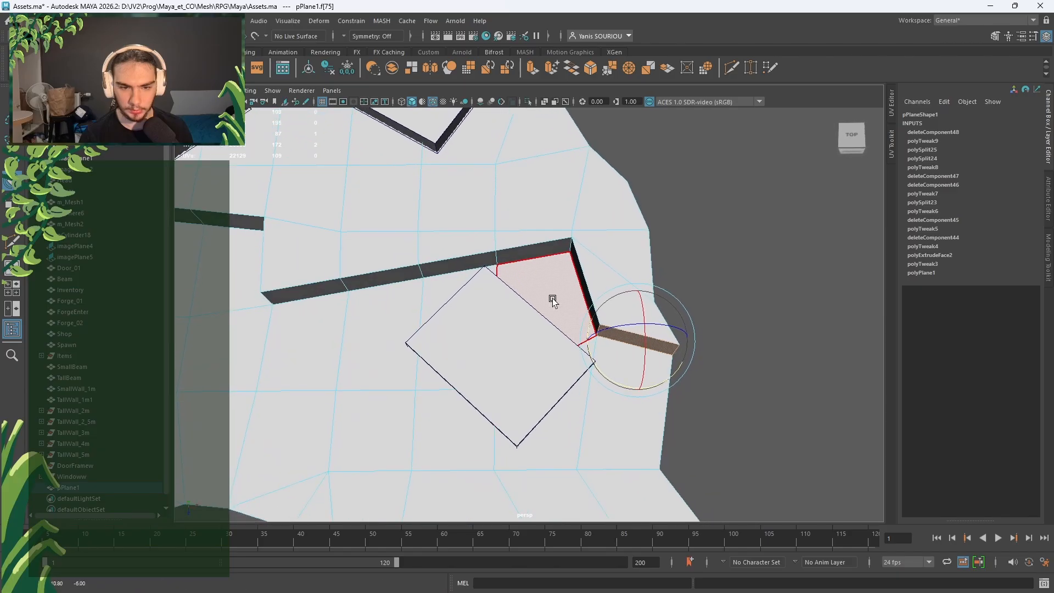
{"action": "key", "text": "w"}
{"action": "left_click_drag", "start_coordinate": [674, 372], "coordinate": [676, 356]}
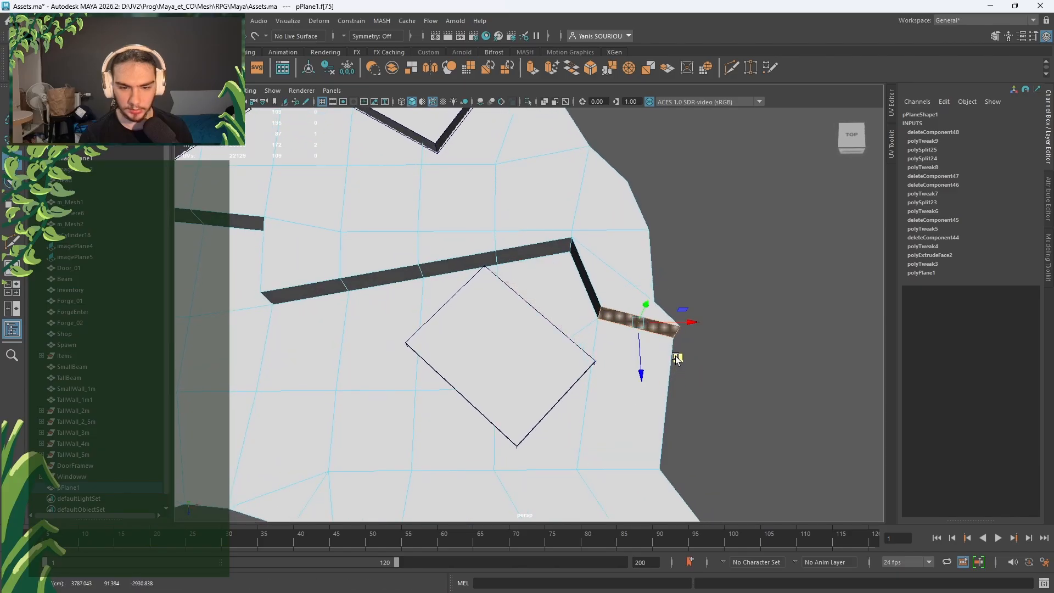
Step: Move the upper border vertex next to the short riser's outer end outward to smooth the terrain's outline
{"action": "scroll", "coordinate": [574, 328], "scroll_direction": "down", "scroll_amount": 6}
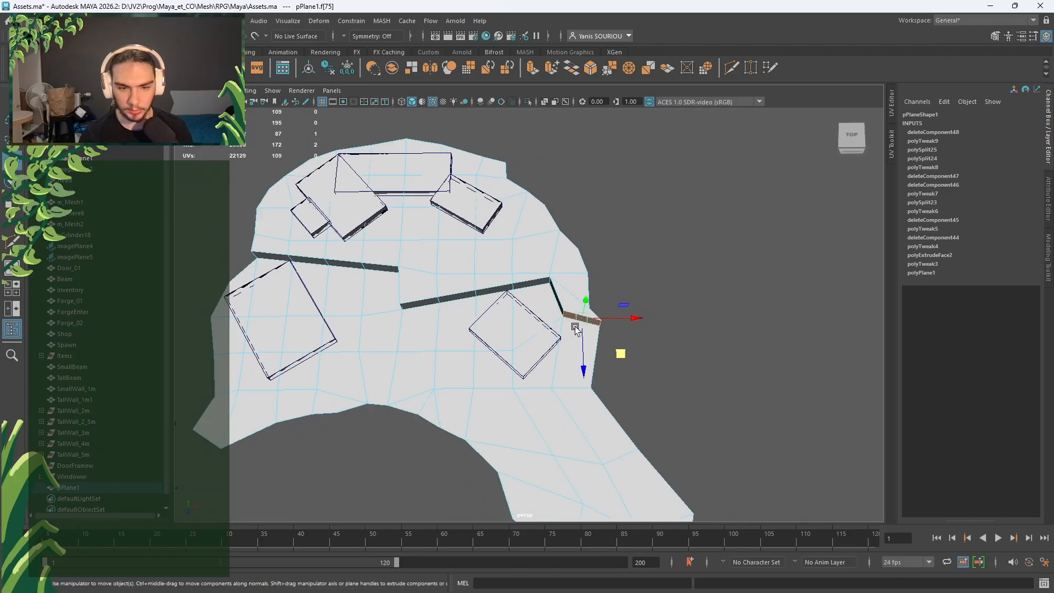
{"action": "scroll", "coordinate": [551, 364], "scroll_direction": "up", "scroll_amount": 2}
{"action": "middle_click_drag", "start_coordinate": [556, 368], "coordinate": [622, 333], "text": "alt"}
{"action": "scroll", "coordinate": [622, 335], "scroll_direction": "up", "scroll_amount": 4}
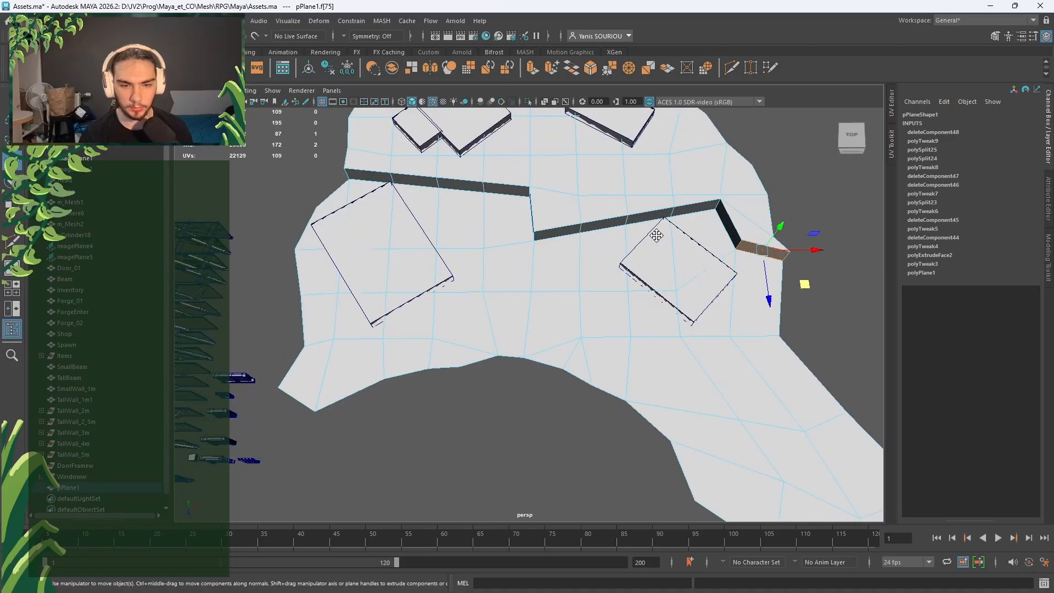
{"action": "scroll", "coordinate": [635, 273], "scroll_direction": "up", "scroll_amount": 4}
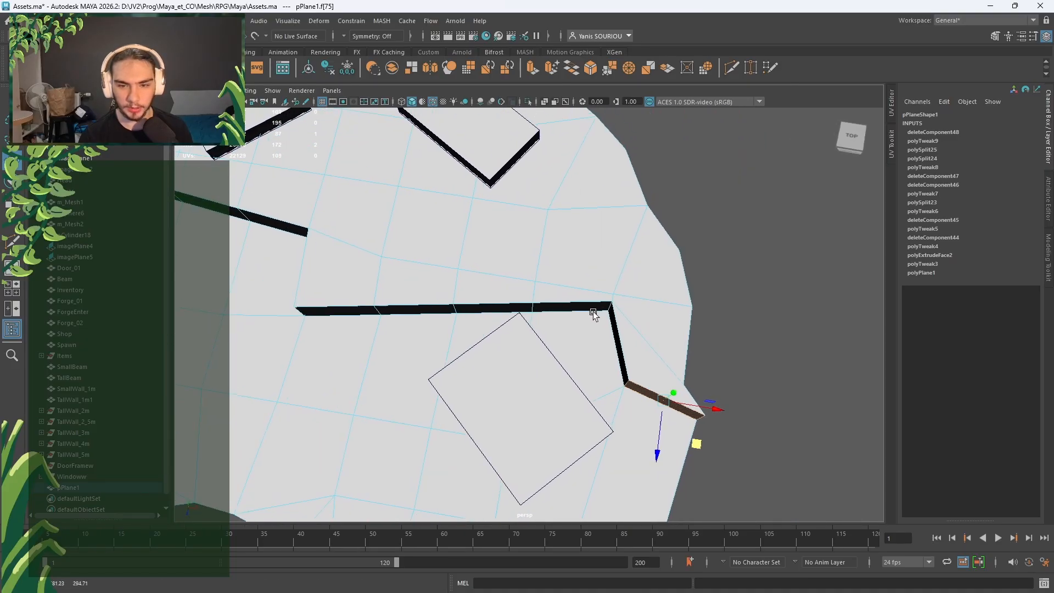
{"action": "right_click_drag", "start_coordinate": [617, 279], "coordinate": [581, 277]}
{"action": "left_click", "coordinate": [671, 404]}
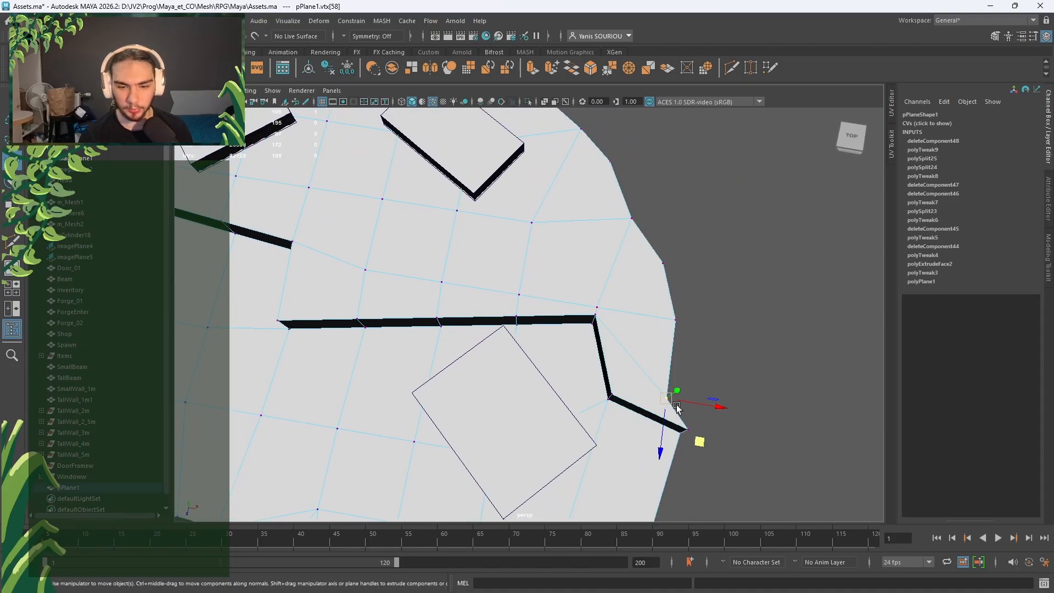
{"action": "left_click_drag", "start_coordinate": [704, 450], "coordinate": [724, 423]}
Step: Move the border vertex where the terrain narrows into the path slightly outward to soften the corner
{"action": "middle_click_drag", "start_coordinate": [748, 463], "coordinate": [712, 300], "text": "alt"}
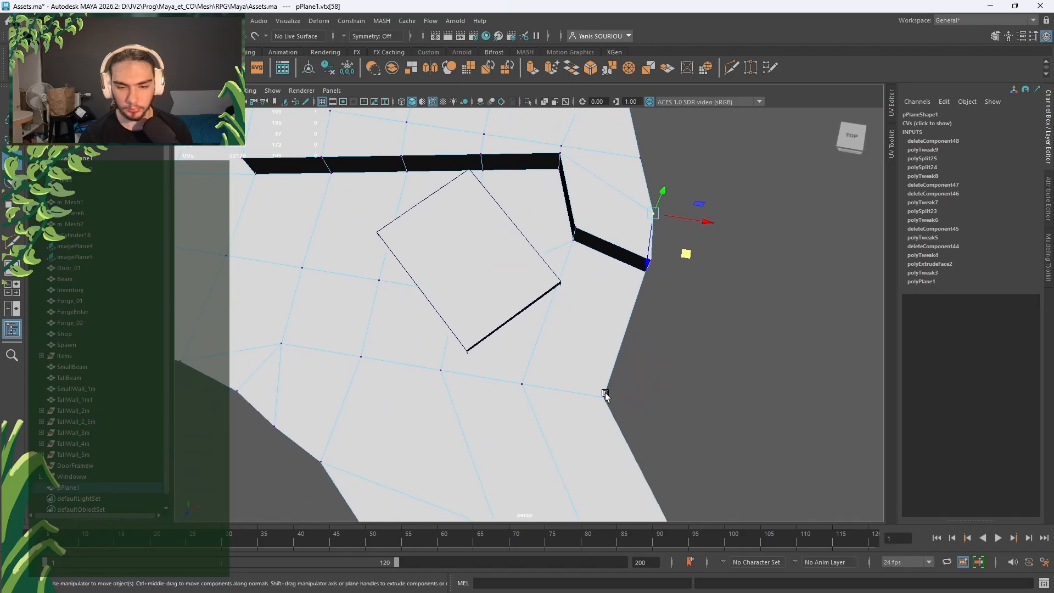
{"action": "left_click_drag", "start_coordinate": [590, 294], "coordinate": [596, 341], "text": "alt"}
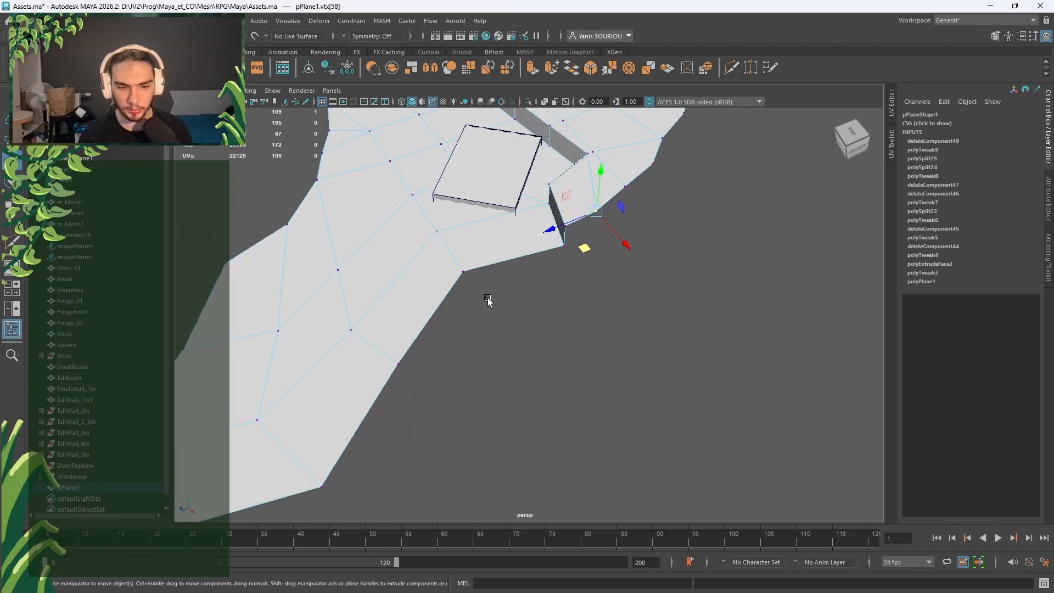
{"action": "left_click", "coordinate": [461, 272]}
{"action": "left_click_drag", "start_coordinate": [445, 312], "coordinate": [459, 316]}
Step: Move the upper-terrace vertex crowding the slanted riser's corner away from it to even out the surrounding faces
{"action": "middle_click_drag", "start_coordinate": [617, 298], "coordinate": [604, 433], "text": "alt"}
{"action": "scroll", "coordinate": [607, 325], "scroll_direction": "up", "scroll_amount": 4}
{"action": "left_click", "coordinate": [615, 278]}
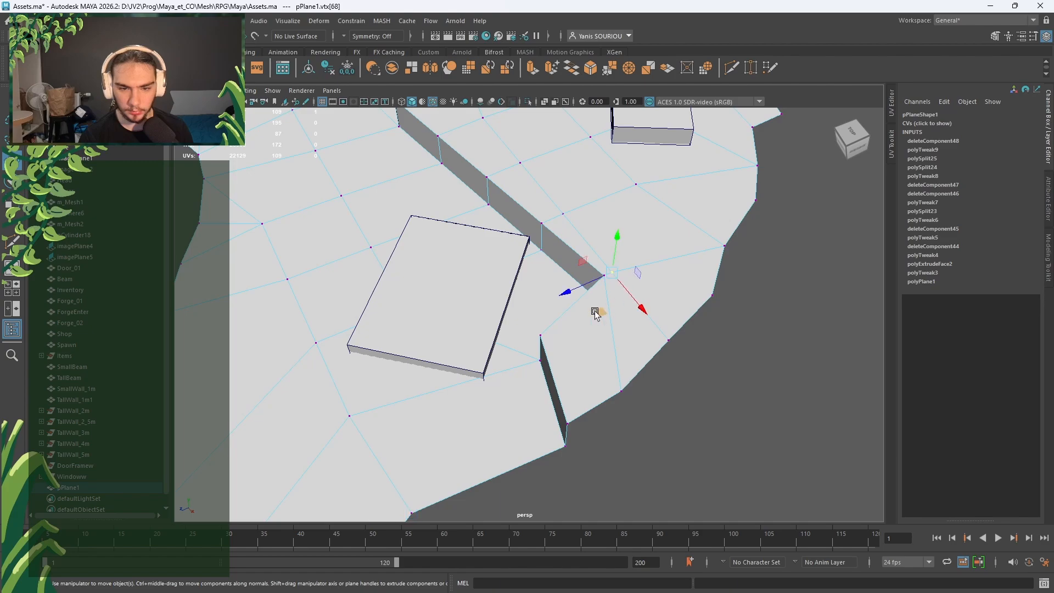
{"action": "left_click_drag", "start_coordinate": [595, 313], "coordinate": [654, 341]}
Step: Examine the slanted steps, block clearances and path outline of the terrain from several angles
{"action": "scroll", "coordinate": [608, 316], "scroll_direction": "down", "scroll_amount": 4}
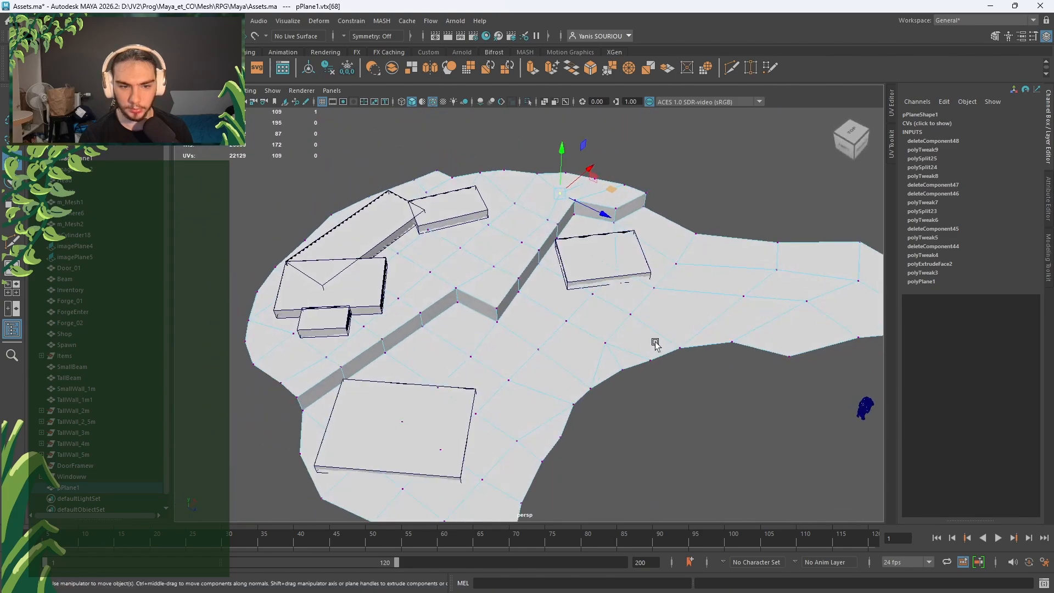
{"action": "scroll", "coordinate": [511, 262], "scroll_direction": "up", "scroll_amount": 5}
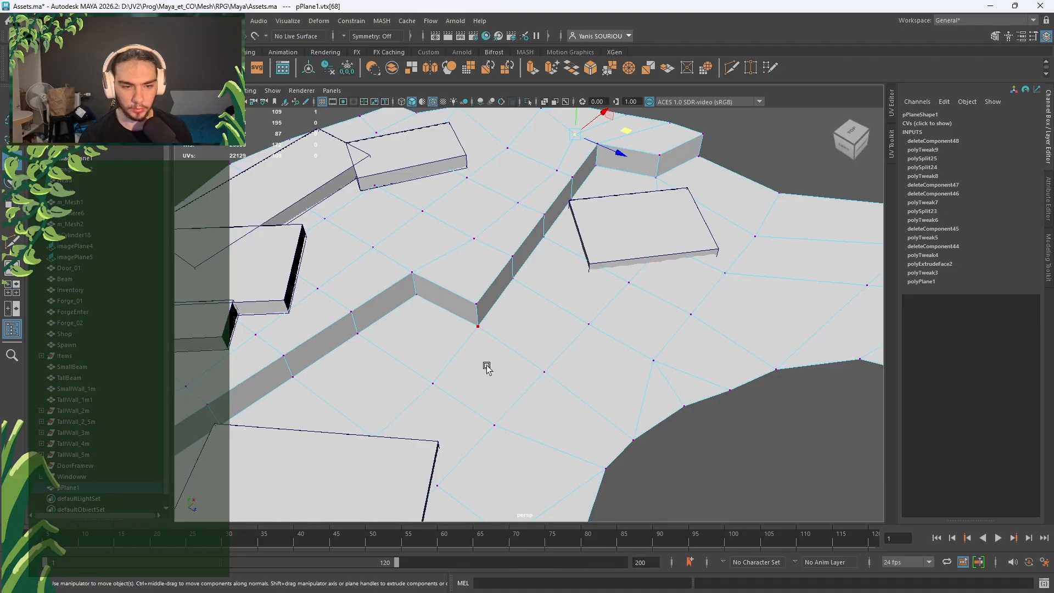
{"action": "left_click_drag", "start_coordinate": [534, 415], "coordinate": [522, 407], "text": "alt"}
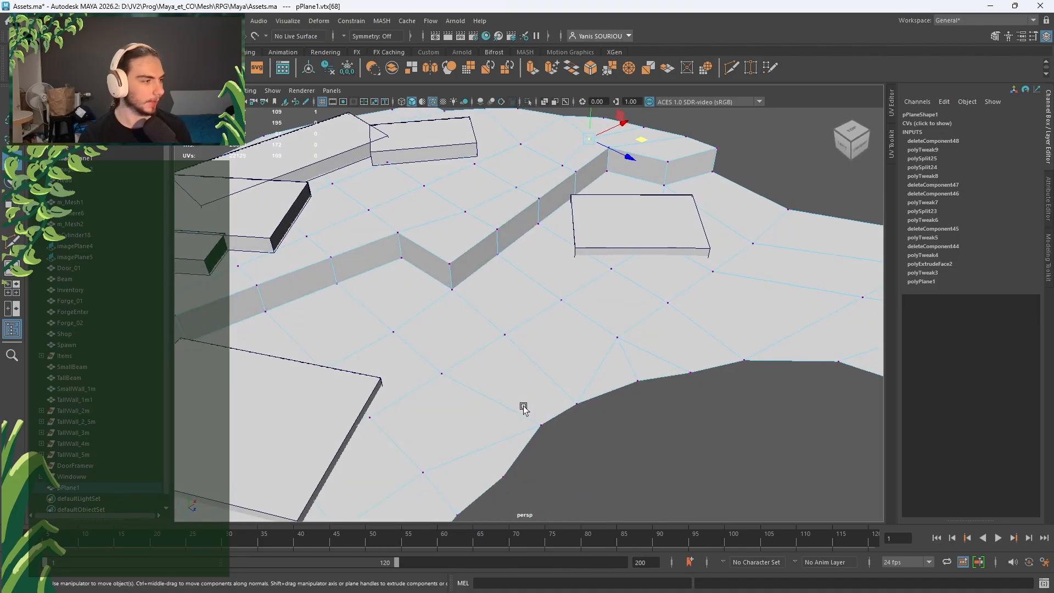
{"action": "middle_click_drag", "start_coordinate": [522, 406], "coordinate": [649, 333], "text": "alt"}
{"action": "left_click_drag", "start_coordinate": [649, 334], "coordinate": [640, 366], "text": "alt"}
{"action": "scroll", "coordinate": [649, 320], "scroll_direction": "up", "scroll_amount": 3}
{"action": "scroll", "coordinate": [649, 318], "scroll_direction": "down", "scroll_amount": 5}
{"action": "scroll", "coordinate": [640, 366], "scroll_direction": "up", "scroll_amount": 4}
{"action": "middle_click_drag", "start_coordinate": [639, 366], "coordinate": [589, 327], "text": "alt"}
{"action": "left_click_drag", "start_coordinate": [589, 327], "coordinate": [564, 319], "text": "alt"}
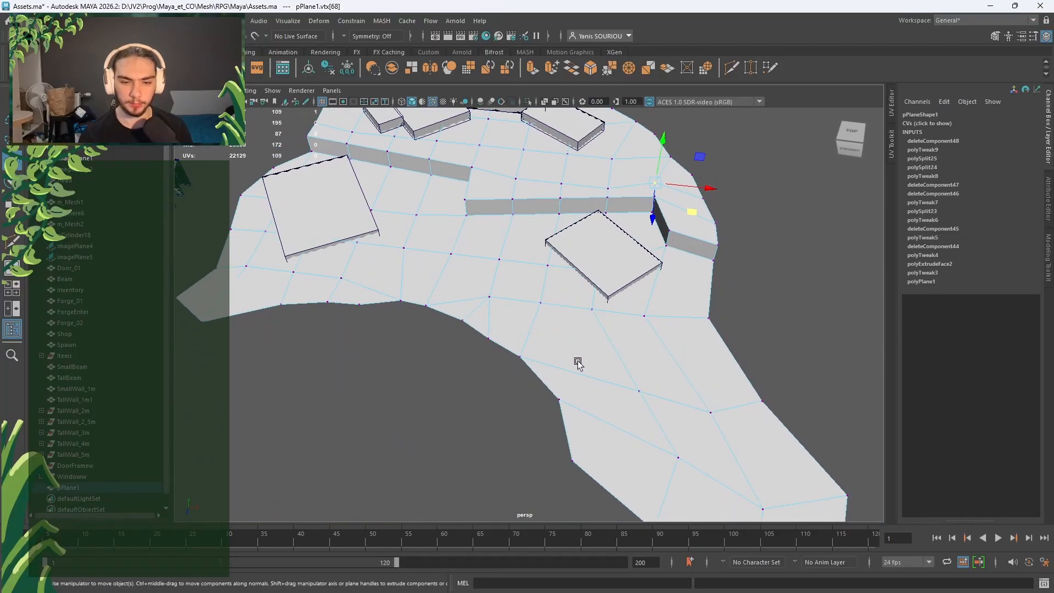
{"action": "left_click_drag", "start_coordinate": [577, 362], "coordinate": [556, 255], "text": "alt"}
Step: Return the ground mesh to object mode, clear the selection, and review the whole terrain against the surrounding assets
{"action": "right_click_drag", "start_coordinate": [527, 228], "coordinate": [568, 217]}
{"action": "left_click", "coordinate": [522, 373]}
{"action": "scroll", "coordinate": [522, 373], "scroll_direction": "down", "scroll_amount": 4}
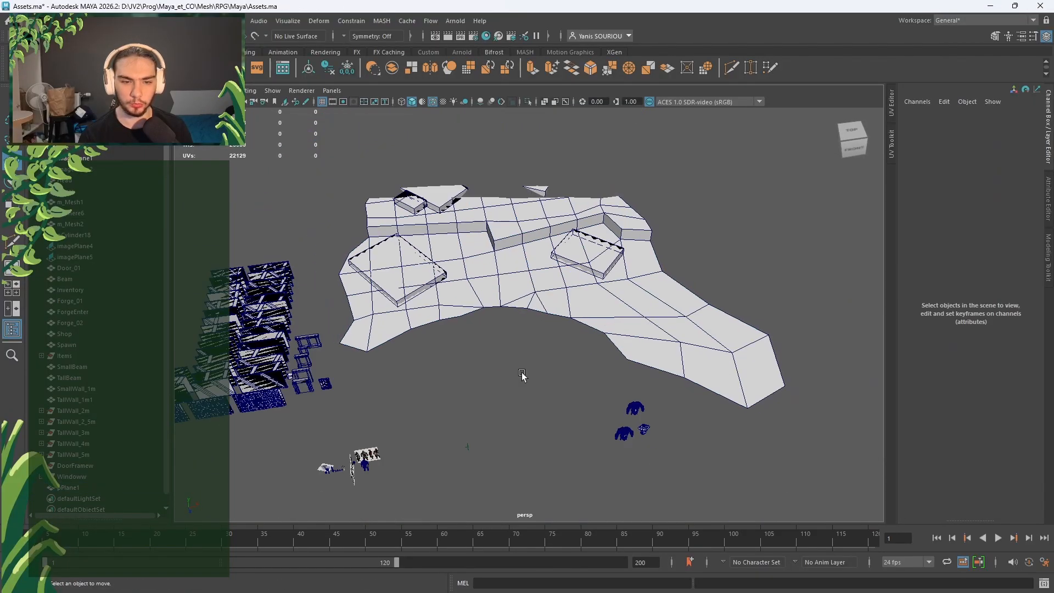
{"action": "scroll", "coordinate": [518, 375], "scroll_direction": "up", "scroll_amount": 3}
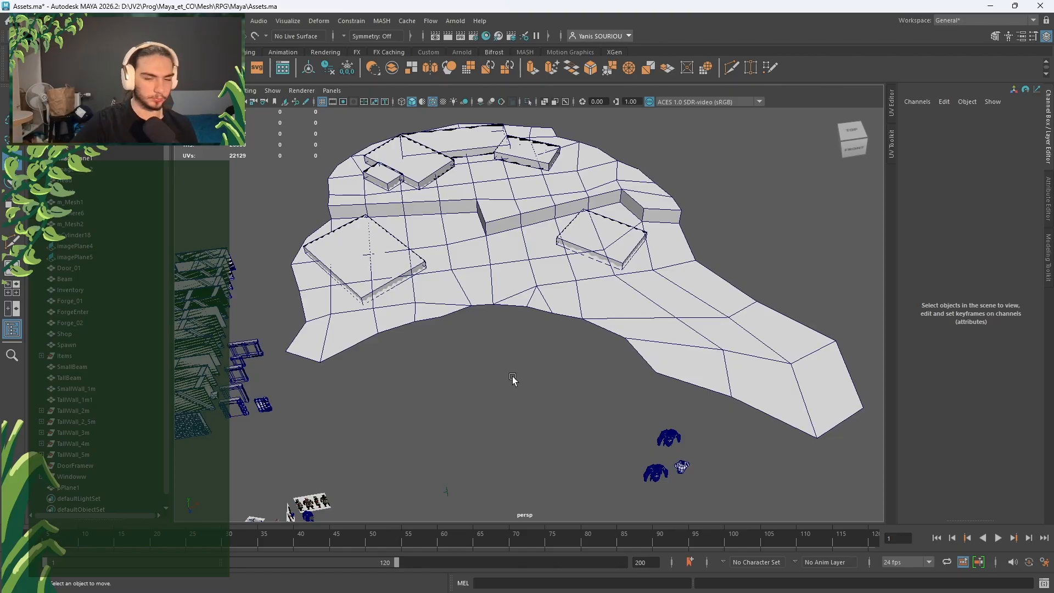
{"action": "scroll", "coordinate": [527, 198], "scroll_direction": "up", "scroll_amount": 6}
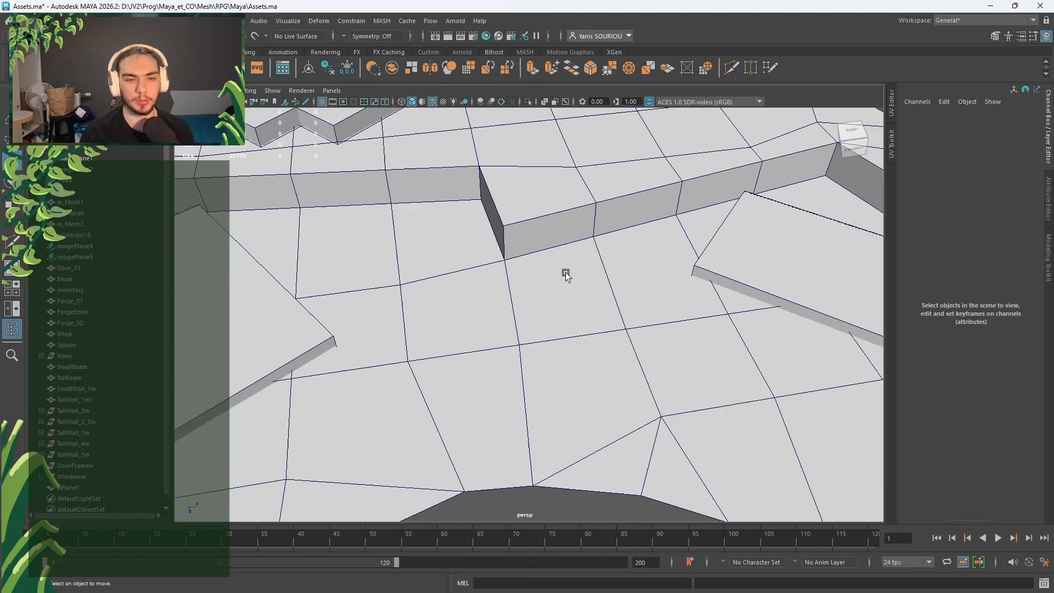
{"action": "scroll", "coordinate": [576, 241], "scroll_direction": "down", "scroll_amount": 5}
{"action": "left_click_drag", "start_coordinate": [586, 266], "coordinate": [538, 243], "text": "alt"}
{"action": "middle_click_drag", "start_coordinate": [538, 243], "coordinate": [620, 247], "text": "alt"}
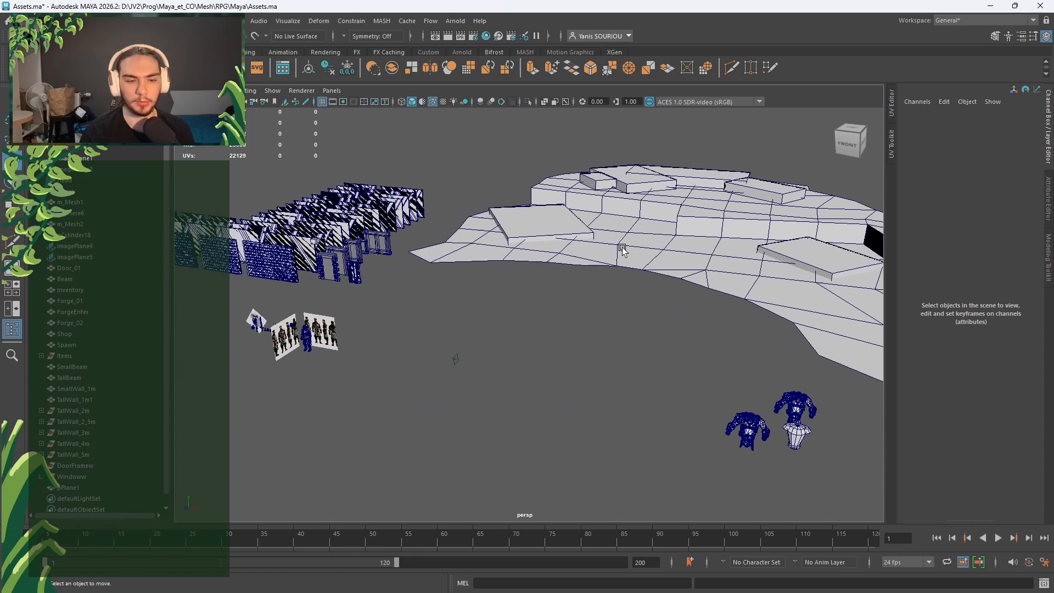
{"action": "scroll", "coordinate": [620, 247], "scroll_direction": "down", "scroll_amount": 4}
{"action": "scroll", "coordinate": [554, 339], "scroll_direction": "up", "scroll_amount": 3}
Step: Duplicate the Player character and move the copy onto the terrain beside the central step
{"action": "left_click_drag", "start_coordinate": [354, 384], "coordinate": [457, 355], "text": "alt"}
{"action": "scroll", "coordinate": [423, 379], "scroll_direction": "up", "scroll_amount": 4}
{"action": "left_click", "coordinate": [468, 274]}
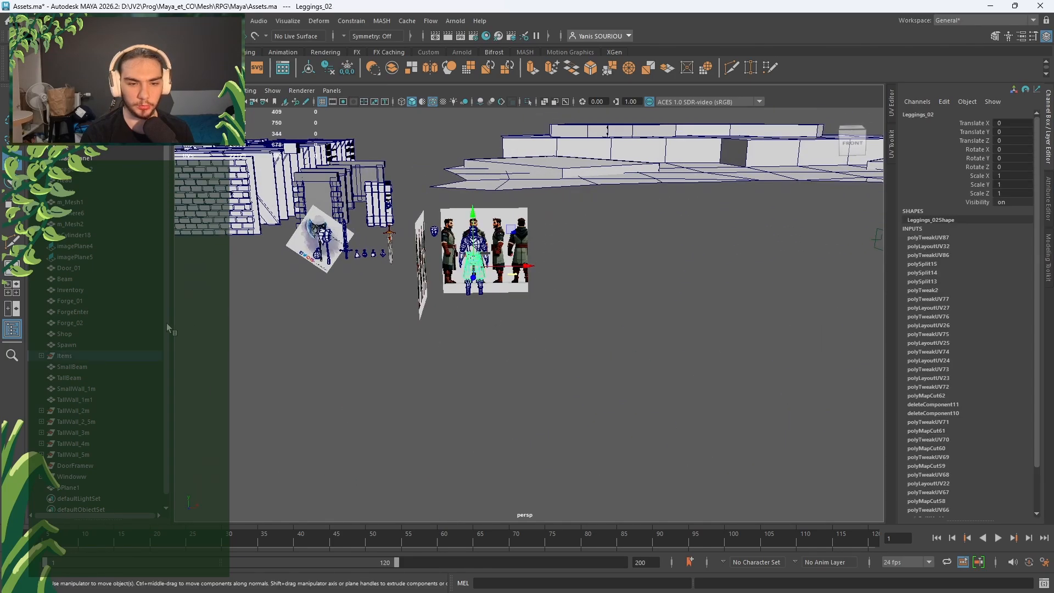
{"action": "left_click", "coordinate": [103, 192]}
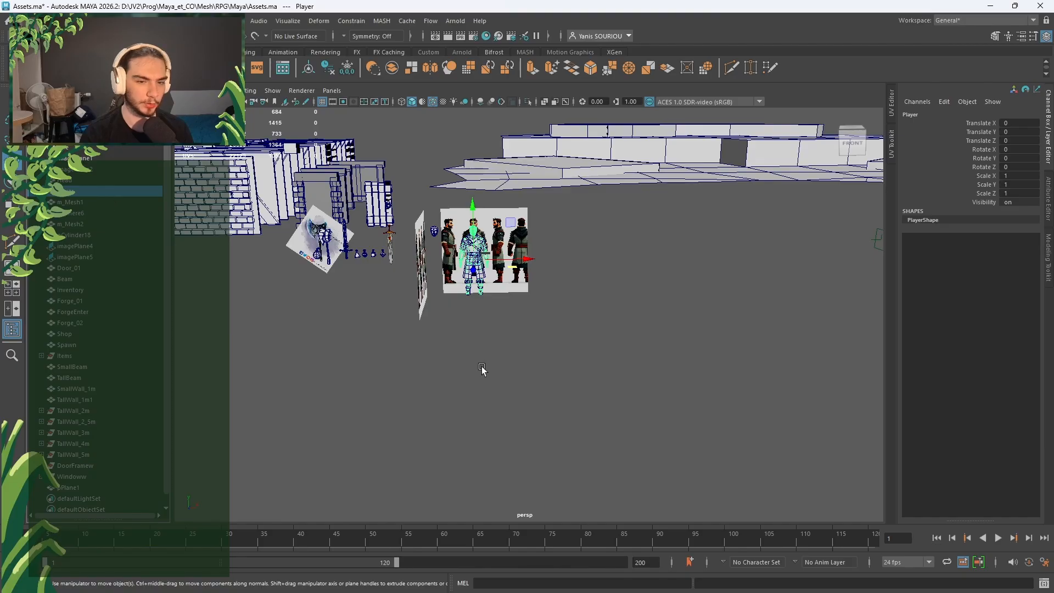
{"action": "key", "text": "ctrl+d"}
{"action": "left_click_drag", "start_coordinate": [624, 376], "coordinate": [433, 413], "text": "alt"}
{"action": "middle_click_drag", "start_coordinate": [383, 448], "coordinate": [766, 160]}
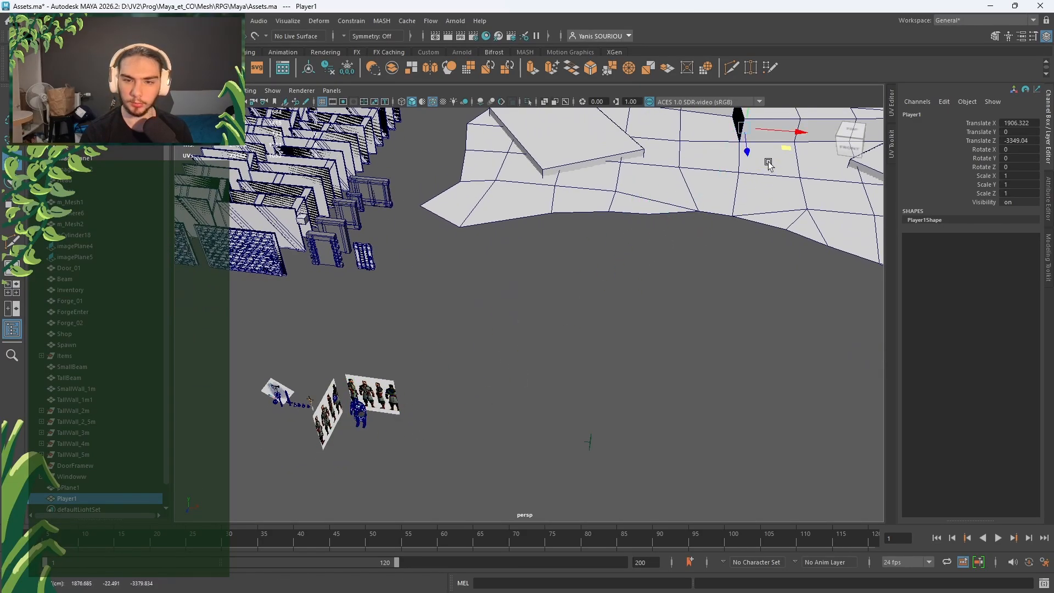
Step: Stand the character copy on the lower terrace in front of the riser, at about Y 115.3 and Z -2857.8, for scale comparison
{"action": "key", "text": "f"}
{"action": "left_click_drag", "start_coordinate": [686, 316], "coordinate": [608, 321], "text": "alt"}
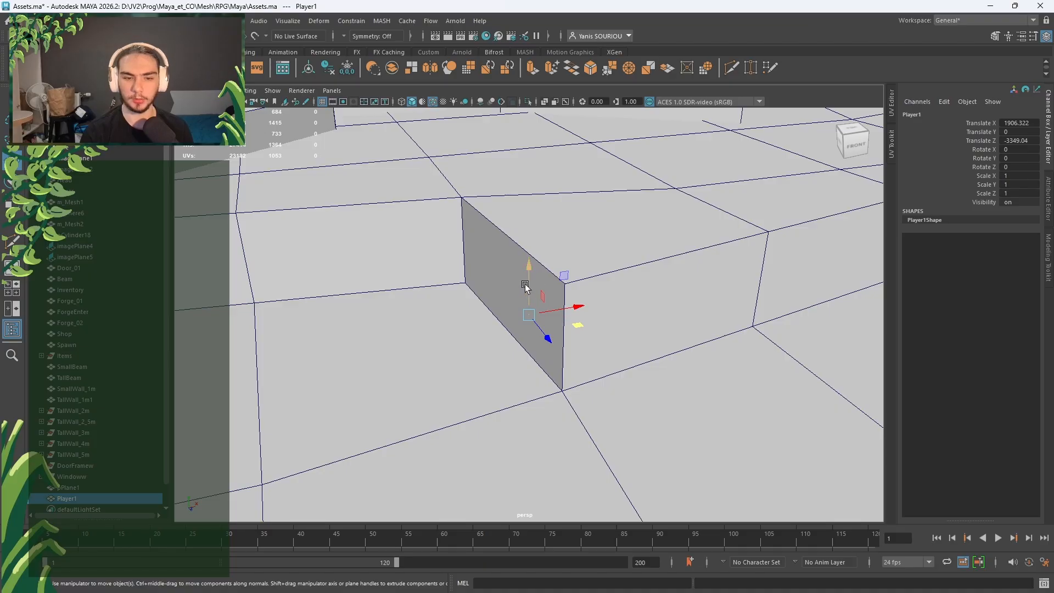
{"action": "left_click_drag", "start_coordinate": [525, 285], "coordinate": [529, 178]}
{"action": "left_click_drag", "start_coordinate": [547, 227], "coordinate": [712, 401]}
{"action": "left_click_drag", "start_coordinate": [720, 458], "coordinate": [665, 305], "text": "alt"}
{"action": "left_click_drag", "start_coordinate": [599, 160], "coordinate": [602, 234]}
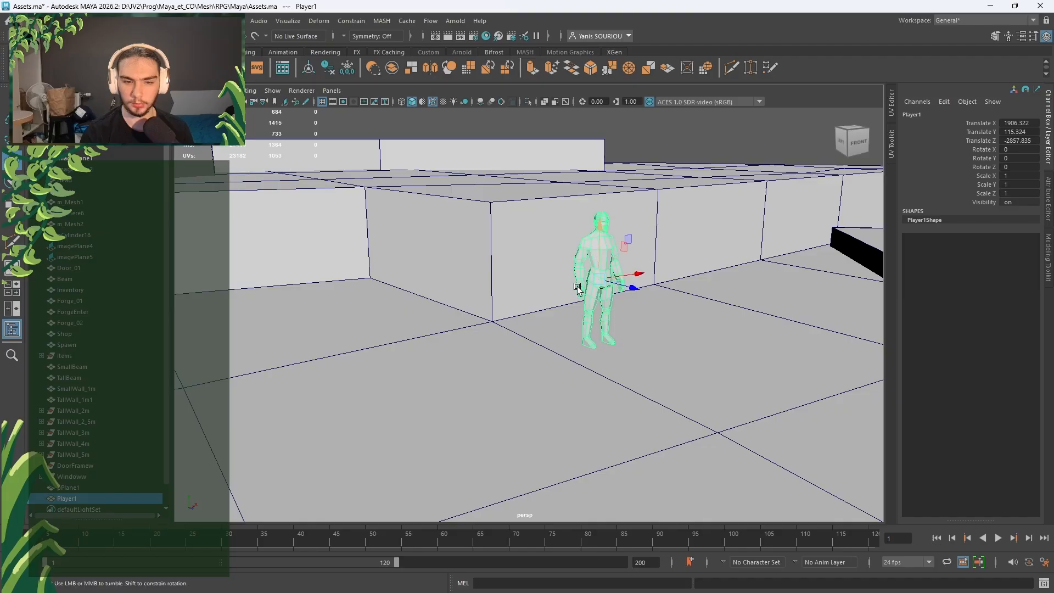
{"action": "mouse_move", "coordinate": [577, 285]}
{"action": "left_mouse_down", "text": "alt"}
{"action": "mouse_move", "coordinate": [638, 282]}
{"action": "mouse_move", "coordinate": [545, 298]}
{"action": "mouse_move", "coordinate": [545, 275]}
{"action": "mouse_move", "coordinate": [519, 280]}
{"action": "mouse_move", "coordinate": [590, 284]}
{"action": "left_mouse_up", "text": "alt"}
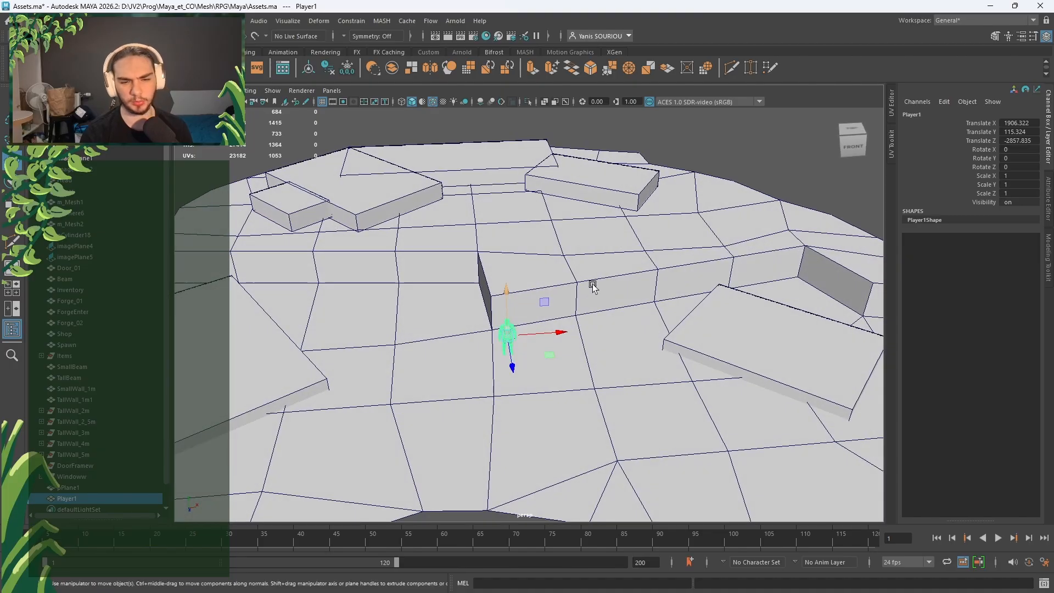
Step: Select all the top faces of the ground mesh's raised terrace, lower them slightly, and return to object mode
{"action": "right_click_drag", "start_coordinate": [579, 212], "coordinate": [585, 235]}
{"action": "left_click", "coordinate": [543, 265]}
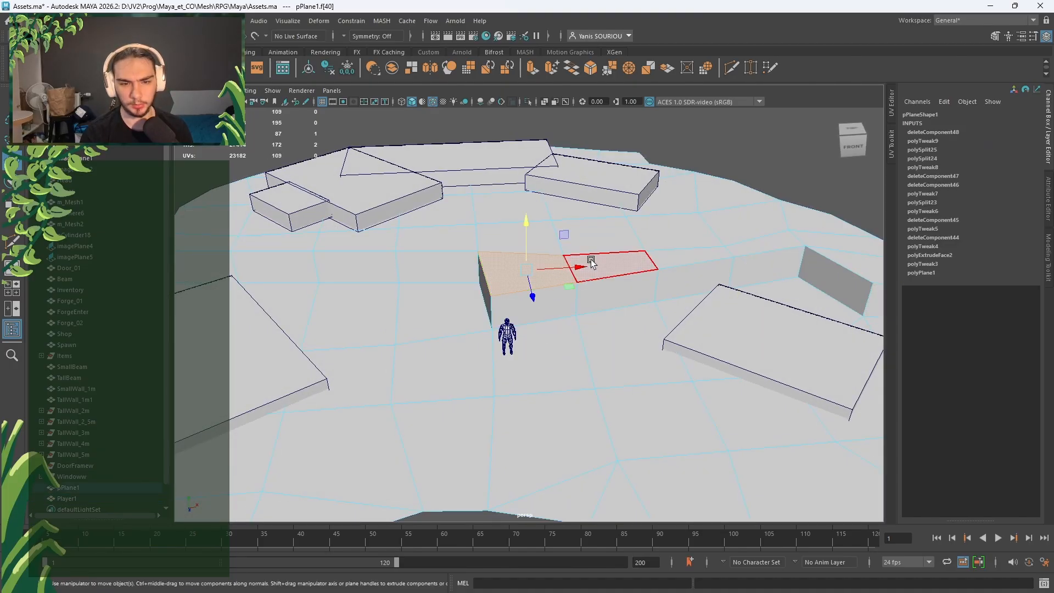
{"action": "double_click", "coordinate": [257, 246]}
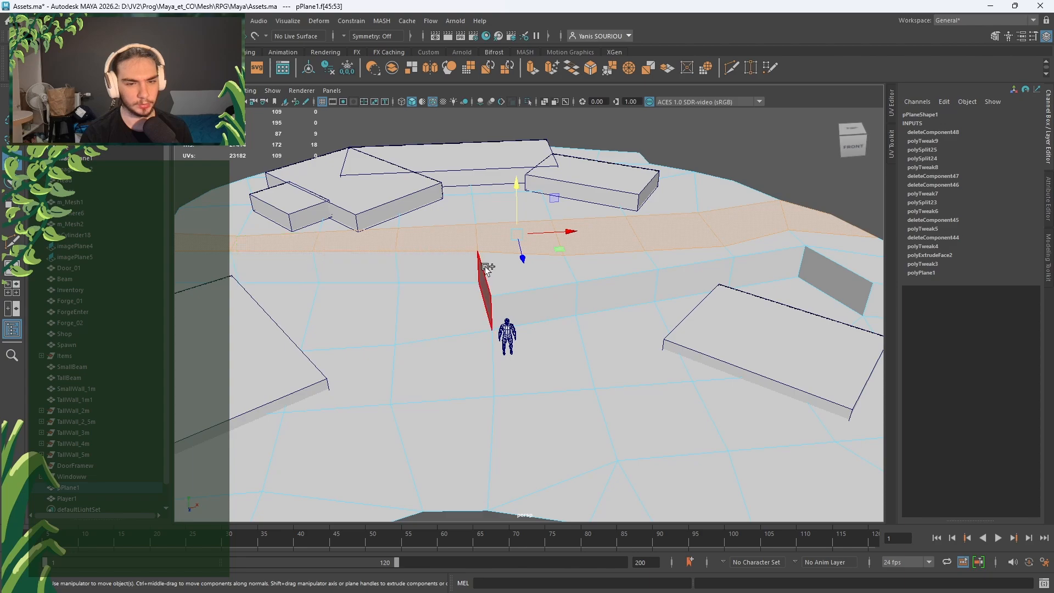
{"action": "double_click", "coordinate": [610, 264], "text": "shift"}
{"action": "left_click_drag", "start_coordinate": [468, 323], "coordinate": [529, 331], "text": "alt"}
{"action": "key", "text": "ctrl+z"}
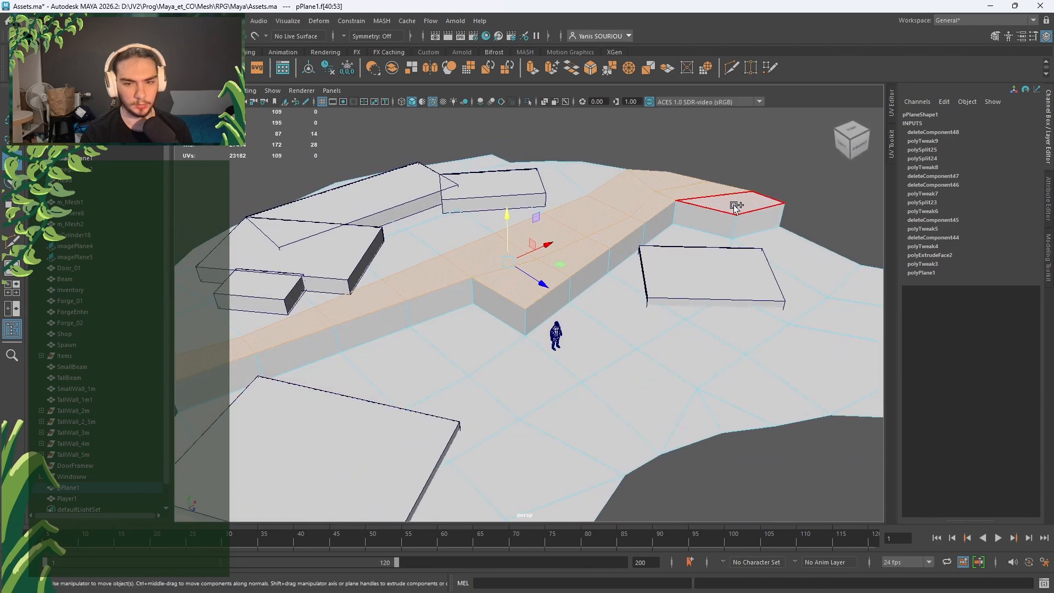
{"action": "left_click", "coordinate": [709, 196], "text": "shift"}
{"action": "left_click", "coordinate": [590, 183], "text": "shift"}
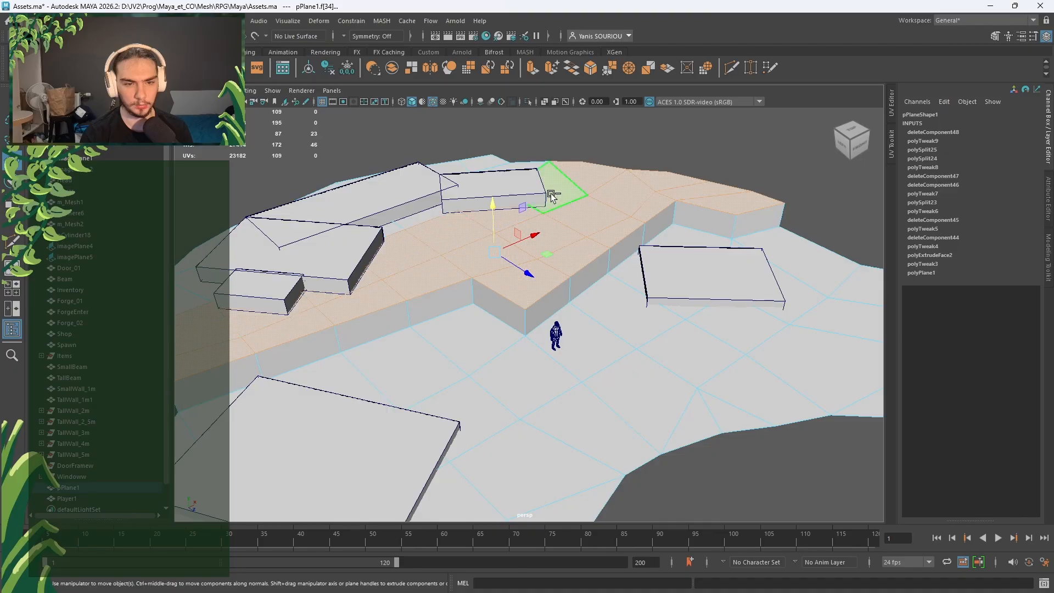
{"action": "left_click_drag", "start_coordinate": [550, 195], "coordinate": [542, 273], "text": "alt"}
{"action": "middle_click_drag", "start_coordinate": [500, 186], "coordinate": [566, 361], "text": "alt"}
{"action": "left_click", "coordinate": [632, 245], "text": "shift"}
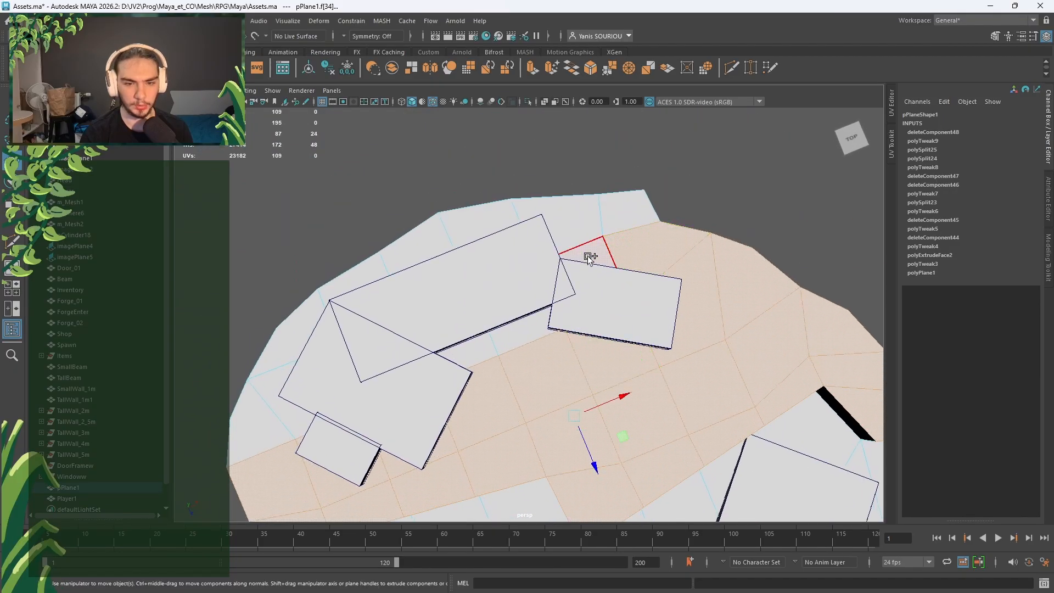
{"action": "left_click", "coordinate": [589, 258], "text": "shift"}
{"action": "left_click", "coordinate": [592, 223], "text": "shift"}
{"action": "left_click_drag", "start_coordinate": [593, 223], "coordinate": [631, 307], "text": "alt"}
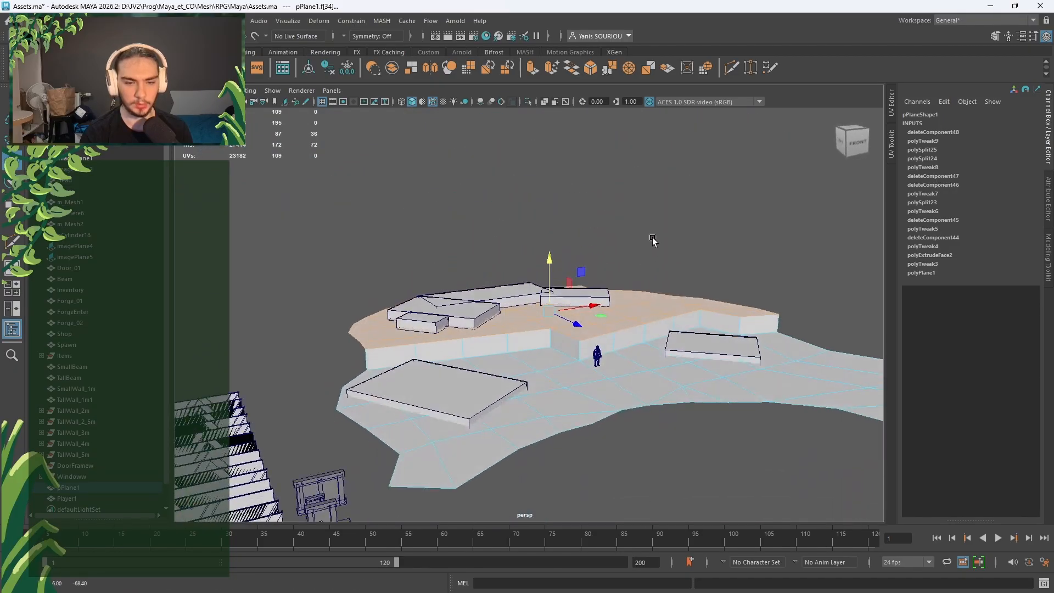
{"action": "scroll", "coordinate": [649, 376], "scroll_direction": "up", "scroll_amount": 3}
{"action": "left_click_drag", "start_coordinate": [649, 400], "coordinate": [639, 379], "text": "alt"}
{"action": "scroll", "coordinate": [639, 379], "scroll_direction": "up", "scroll_amount": 3}
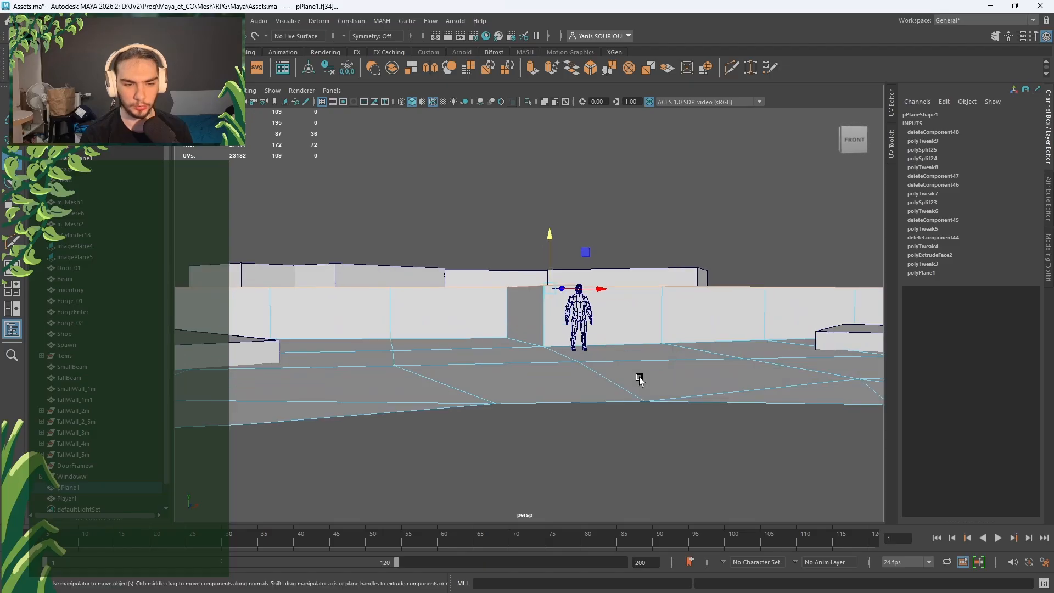
{"action": "left_click_drag", "start_coordinate": [546, 233], "coordinate": [543, 247]}
{"action": "left_click_drag", "start_coordinate": [584, 308], "coordinate": [758, 388], "text": "alt"}
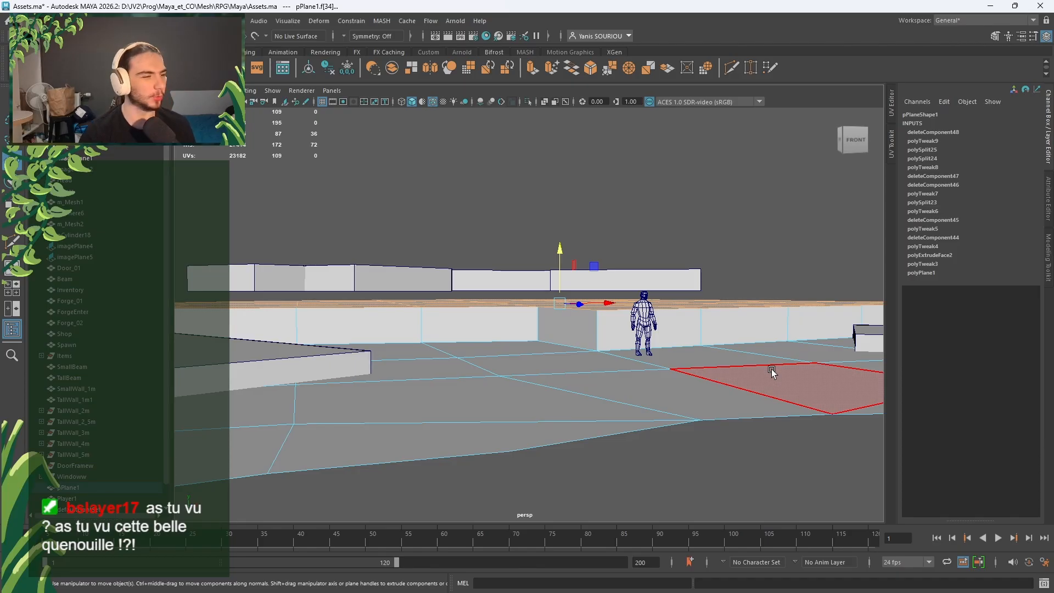
{"action": "left_click", "coordinate": [700, 214]}
{"action": "right_click_drag", "start_coordinate": [700, 213], "coordinate": [729, 196]}
Step: Extend the curved path at the far end of the ground mesh by extruding its end edges twice
{"action": "left_click_drag", "start_coordinate": [729, 196], "coordinate": [658, 340], "text": "alt"}
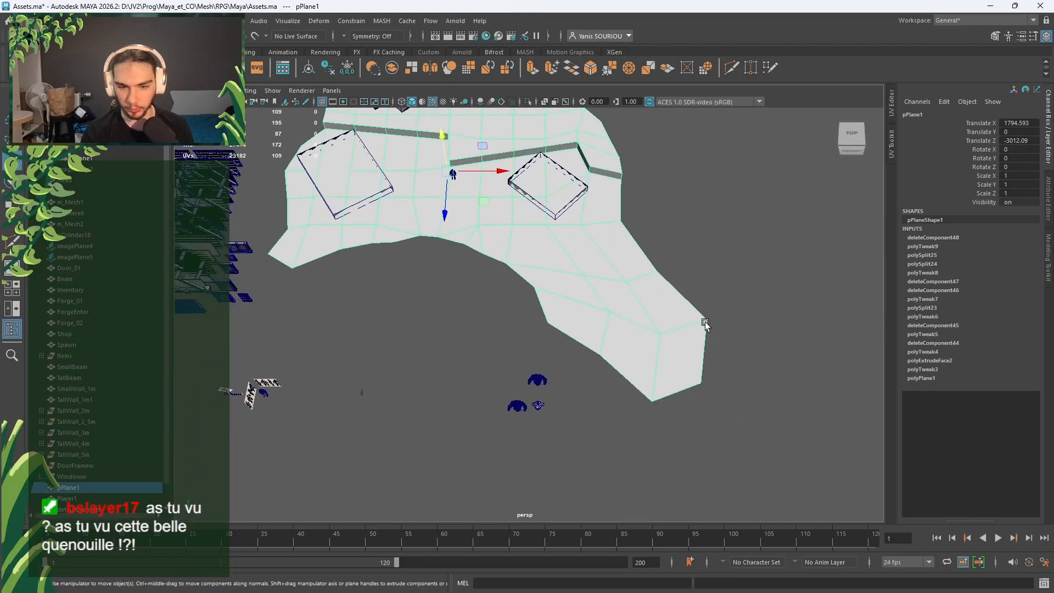
{"action": "middle_click_drag", "start_coordinate": [720, 398], "coordinate": [653, 357], "text": "alt"}
{"action": "scroll", "coordinate": [653, 358], "scroll_direction": "up", "scroll_amount": 2}
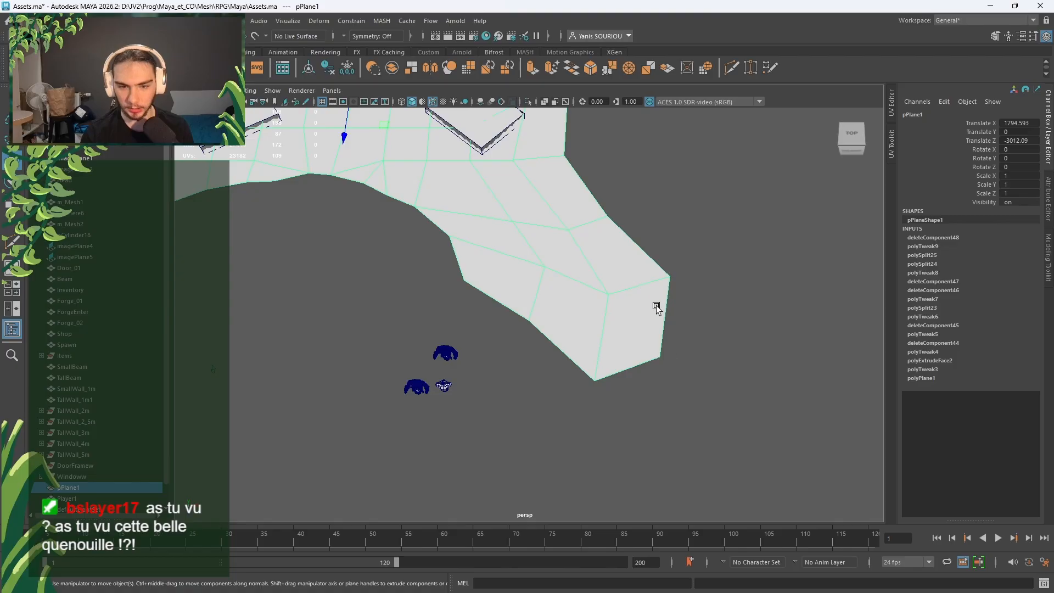
{"action": "left_click_drag", "start_coordinate": [685, 350], "coordinate": [524, 316], "text": "alt"}
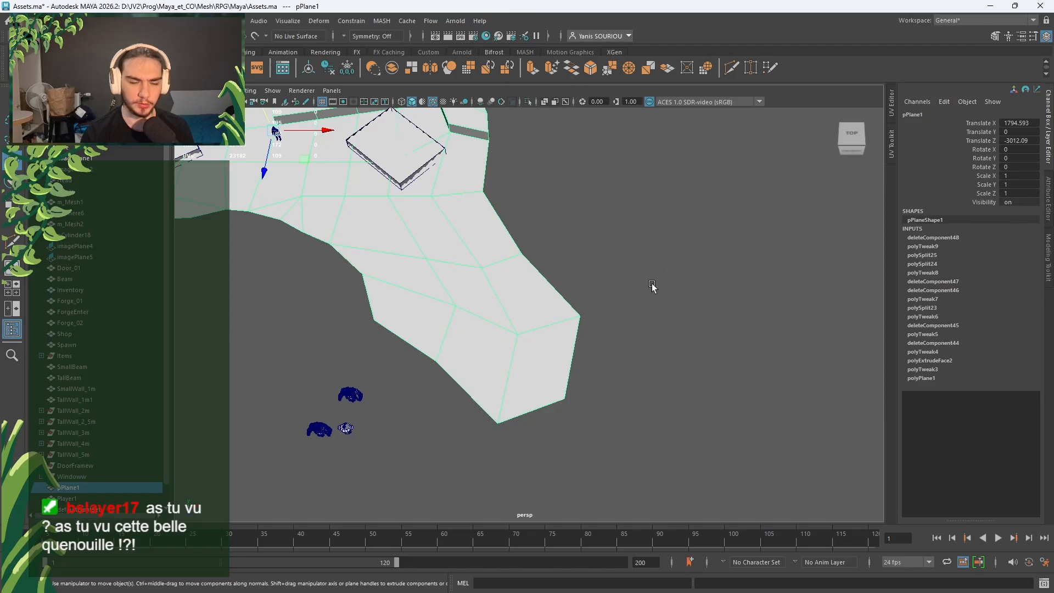
{"action": "mouse_move", "coordinate": [558, 285]}
{"action": "right_mouse_down"}
{"action": "mouse_move", "coordinate": [561, 327]}
{"action": "mouse_move", "coordinate": [569, 277]}
{"action": "right_mouse_up"}
{"action": "left_click", "coordinate": [566, 377]}
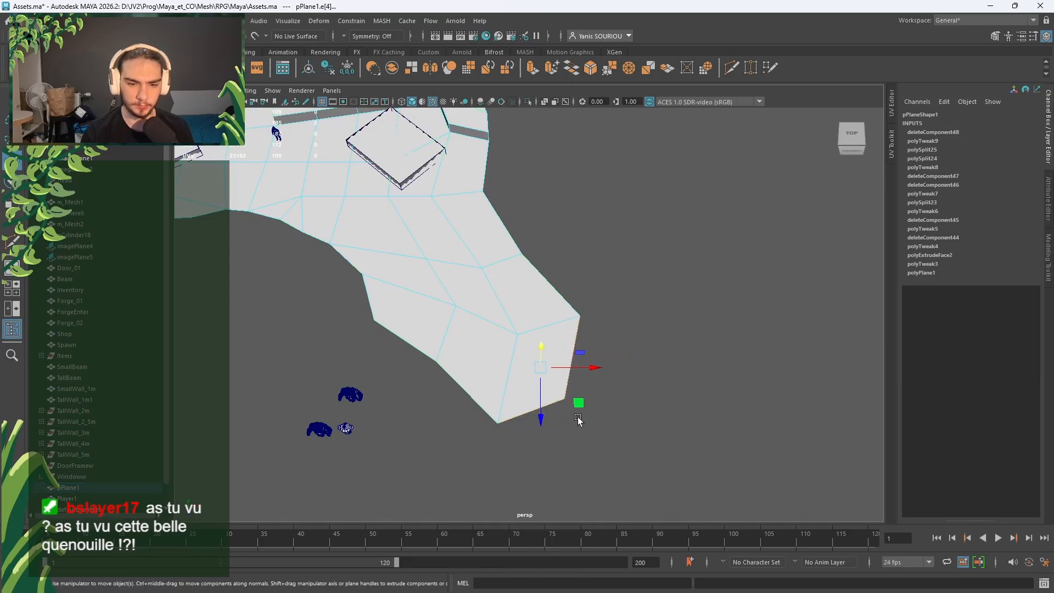
{"action": "left_click_drag", "start_coordinate": [574, 405], "coordinate": [631, 499], "text": "shift"}
{"action": "middle_click_drag", "start_coordinate": [642, 472], "coordinate": [638, 420], "text": "alt"}
{"action": "left_click", "coordinate": [581, 328]}
{"action": "left_click_drag", "start_coordinate": [632, 370], "coordinate": [619, 463], "text": "shift"}
Step: Extrude the outer side edges of the new path sections outward to widen the path
{"action": "left_click", "coordinate": [627, 342]}
{"action": "left_click", "coordinate": [626, 343], "text": "shift"}
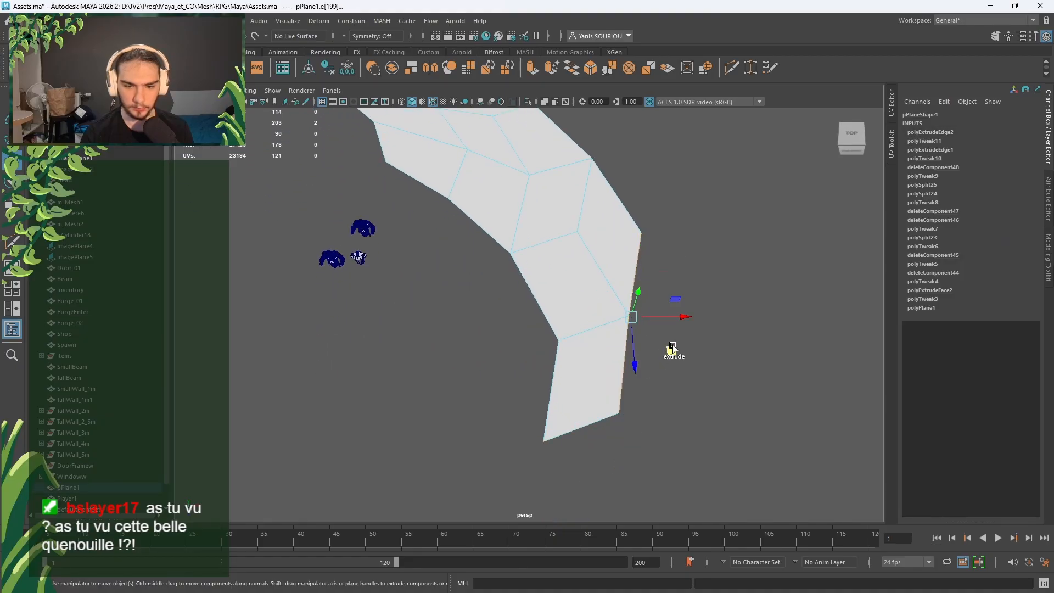
{"action": "left_click_drag", "start_coordinate": [670, 354], "coordinate": [717, 367], "text": "shift"}
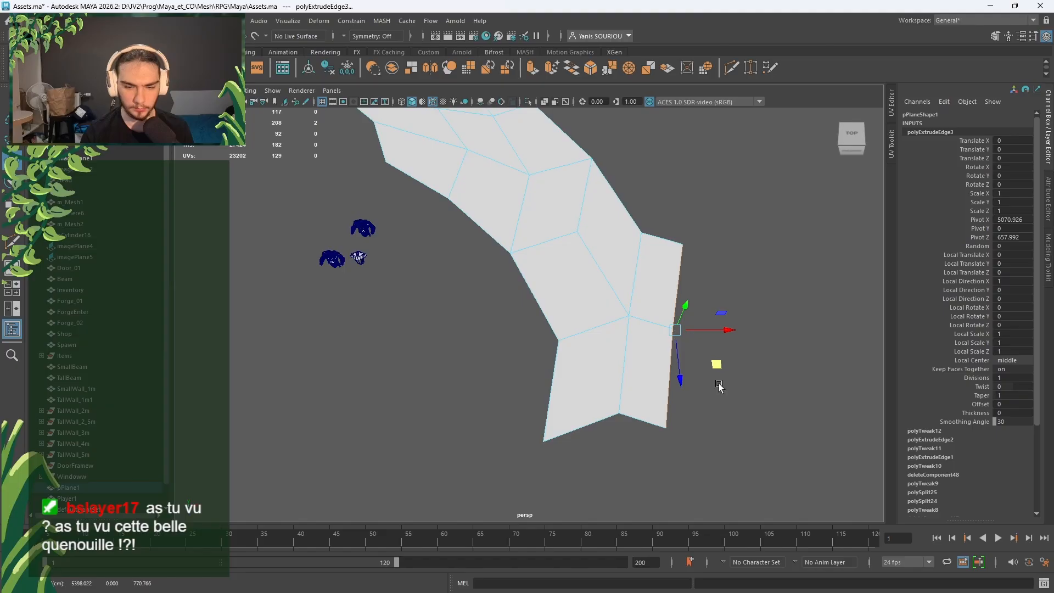
{"action": "left_click", "coordinate": [722, 422]}
Step: Reposition the outer corner vertex and the middle end vertex of the widened path to smooth its outline
{"action": "right_click_drag", "start_coordinate": [689, 248], "coordinate": [689, 220]}
{"action": "left_click", "coordinate": [688, 246]}
{"action": "left_click_drag", "start_coordinate": [722, 277], "coordinate": [688, 372]}
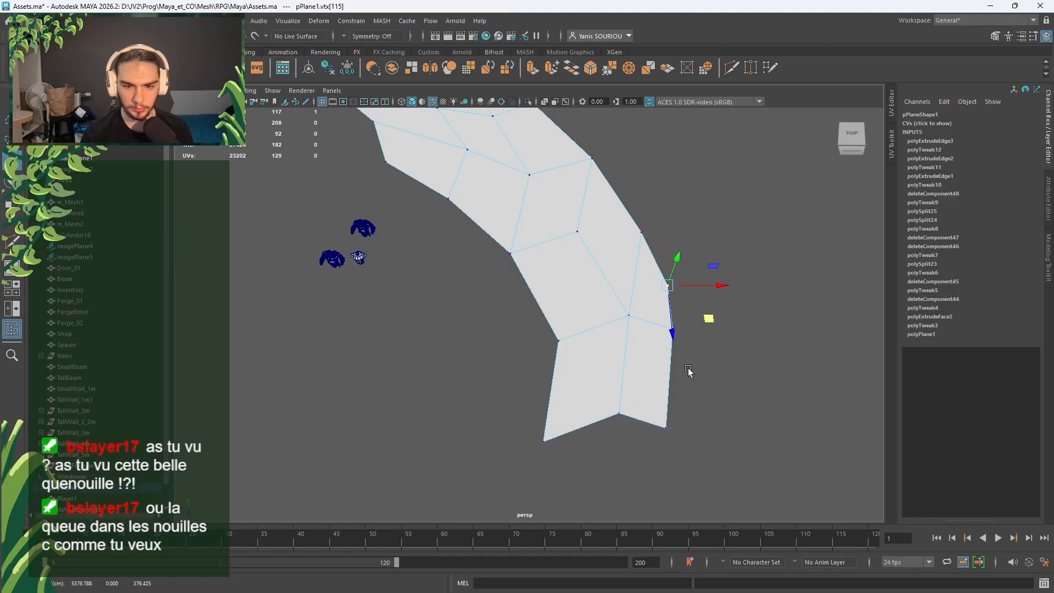
{"action": "left_click", "coordinate": [619, 413]}
{"action": "left_click_drag", "start_coordinate": [656, 447], "coordinate": [664, 475]}
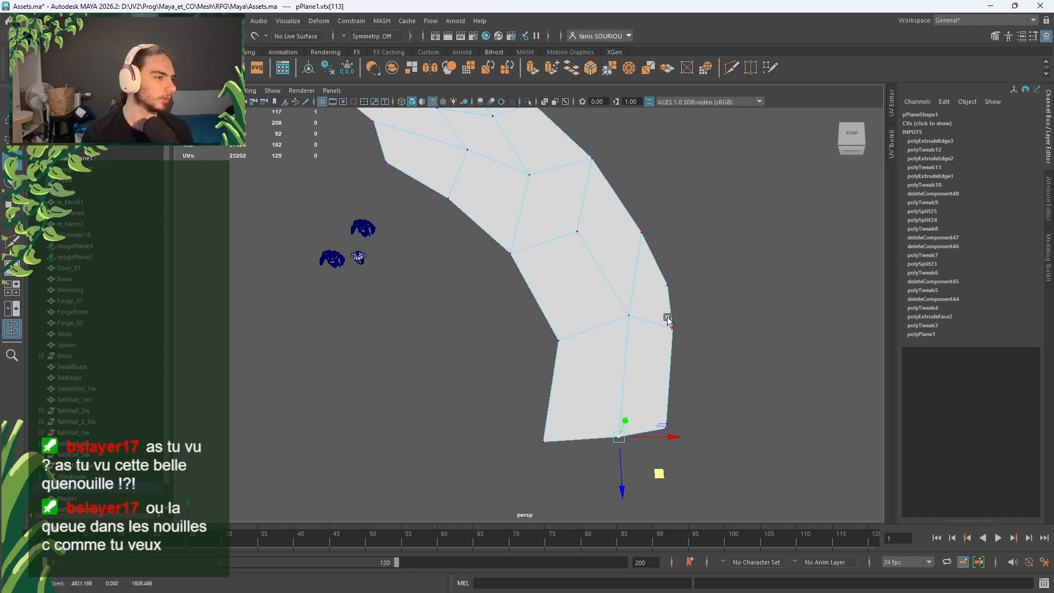
Step: Return the ground mesh to object mode and examine the overall terrain layout from several angles
{"action": "middle_click_drag", "start_coordinate": [662, 316], "coordinate": [749, 448], "text": "alt"}
{"action": "scroll", "coordinate": [703, 402], "scroll_direction": "down", "scroll_amount": 2}
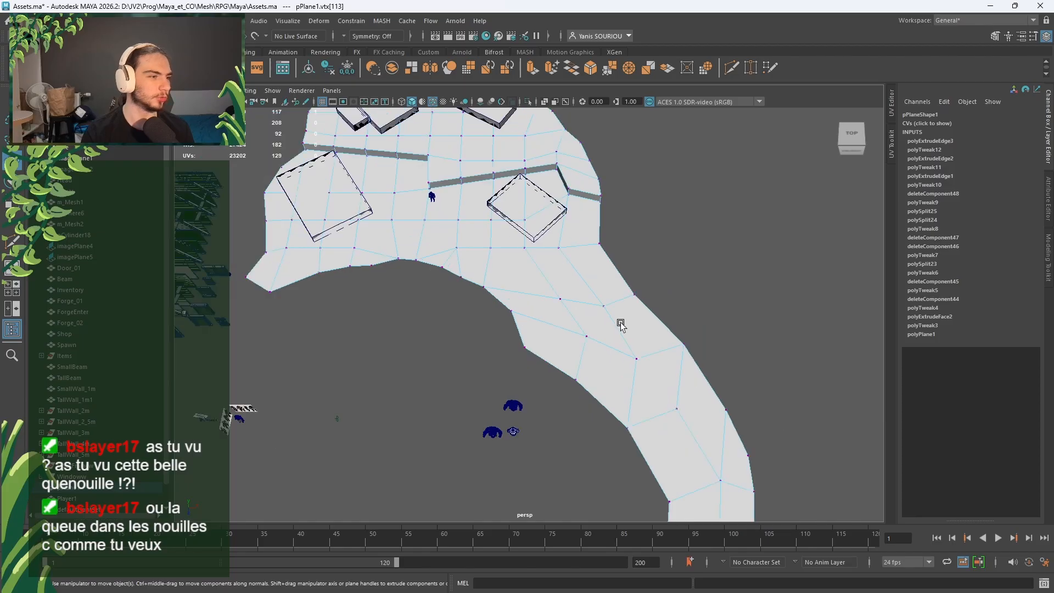
{"action": "middle_click_drag", "start_coordinate": [619, 323], "coordinate": [755, 399], "text": "alt"}
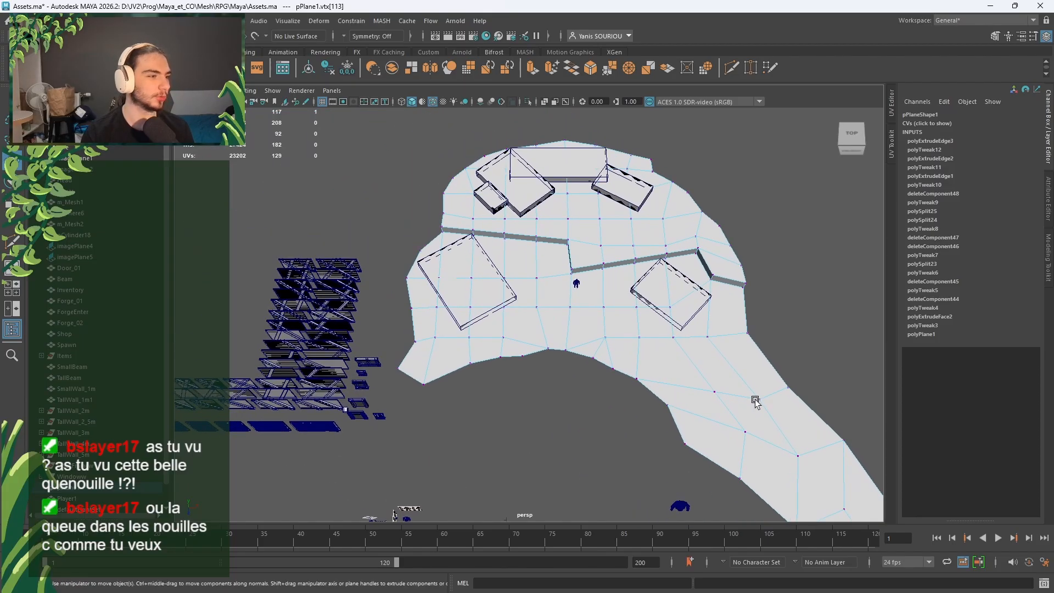
{"action": "left_click_drag", "start_coordinate": [756, 402], "coordinate": [535, 456], "text": "alt"}
{"action": "scroll", "coordinate": [718, 353], "scroll_direction": "up", "scroll_amount": 2}
{"action": "right_click_drag", "start_coordinate": [535, 456], "coordinate": [496, 460], "text": "alt"}
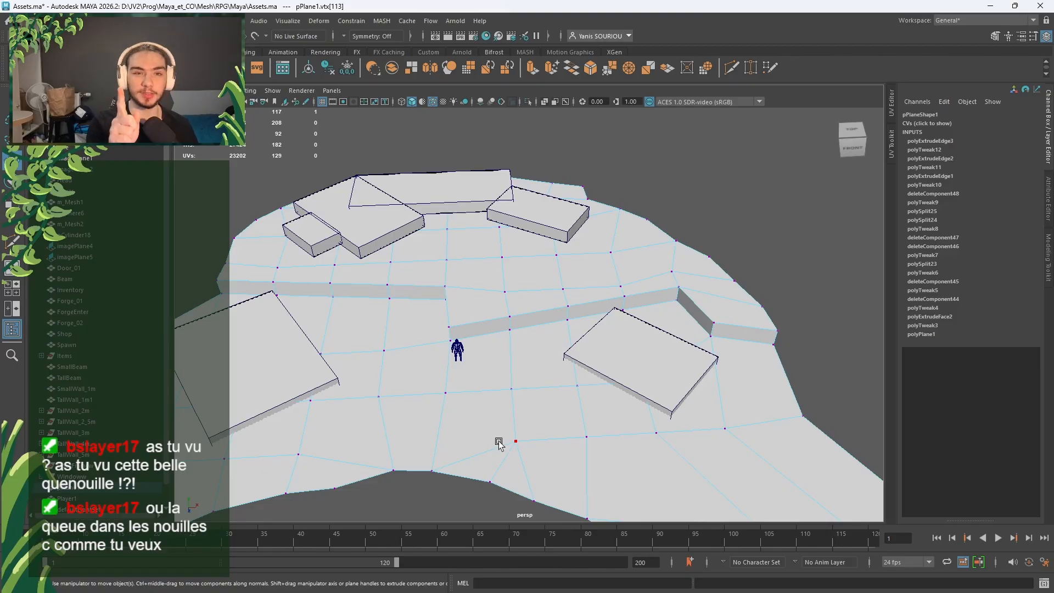
{"action": "right_click_drag", "start_coordinate": [621, 247], "coordinate": [658, 227]}
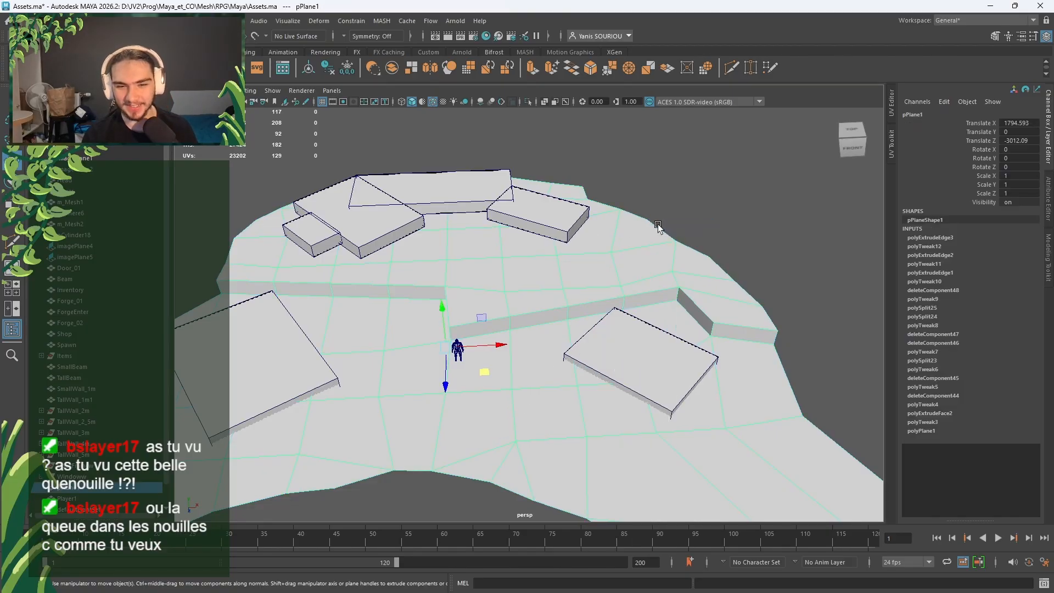
{"action": "scroll", "coordinate": [474, 293], "scroll_direction": "down", "scroll_amount": 3}
{"action": "middle_click_drag", "start_coordinate": [490, 296], "coordinate": [562, 283], "text": "alt"}
{"action": "left_click_drag", "start_coordinate": [562, 284], "coordinate": [1047, 274], "text": "alt"}
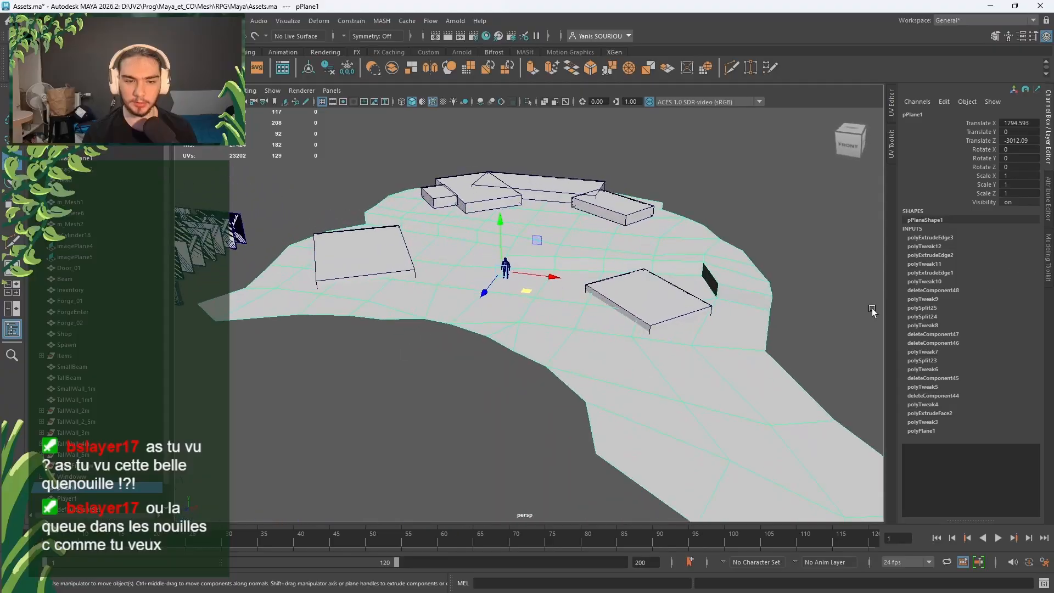
{"action": "left_click_drag", "start_coordinate": [650, 338], "coordinate": [766, 275], "text": "alt"}
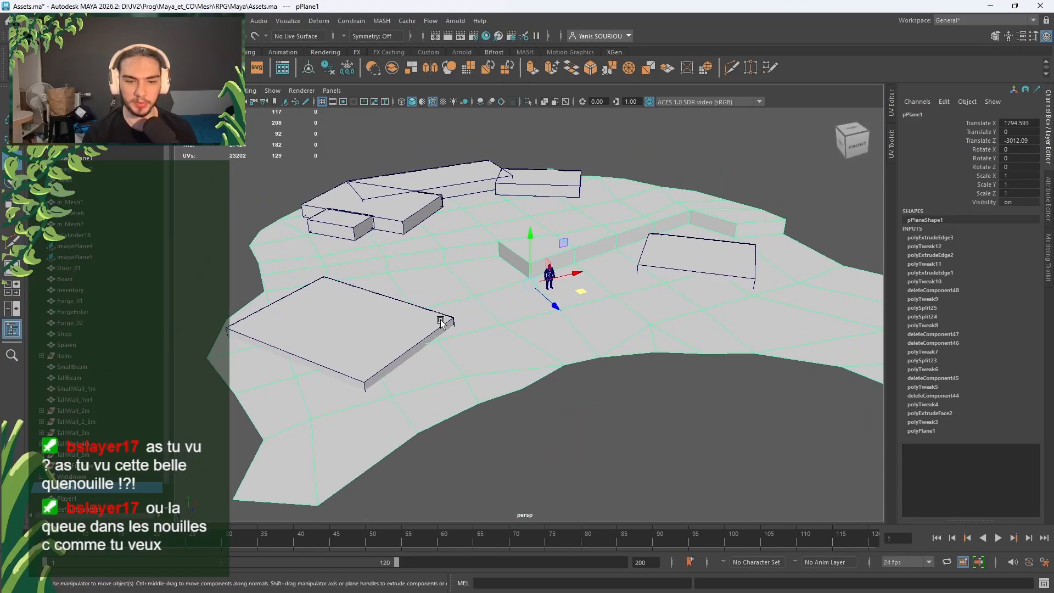
{"action": "left_click_drag", "start_coordinate": [440, 322], "coordinate": [423, 375], "text": "alt"}
{"action": "middle_click_drag", "start_coordinate": [422, 375], "coordinate": [556, 313], "text": "alt"}
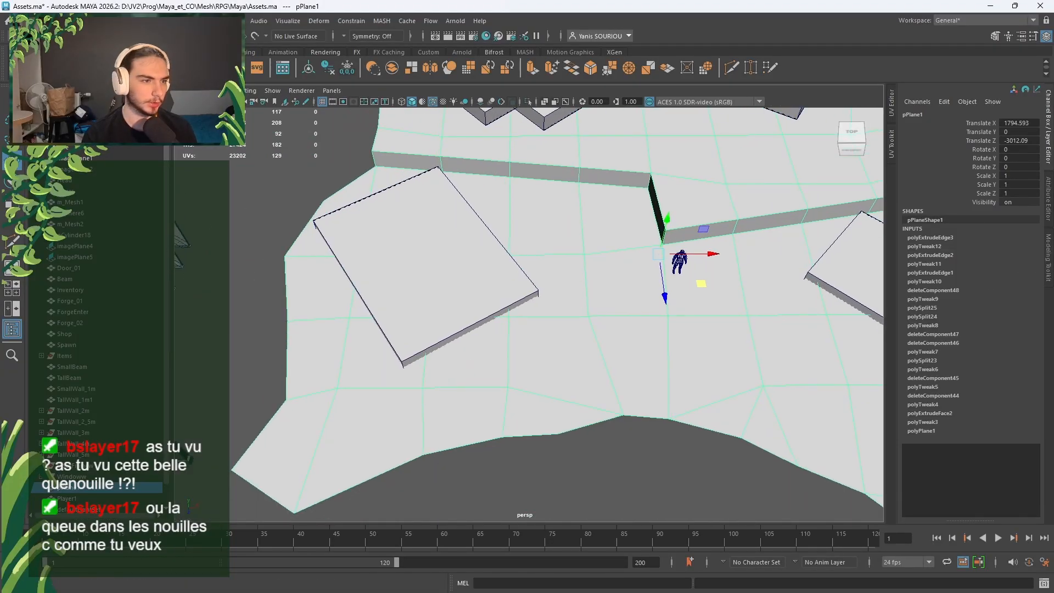
Step: Create a polygon cube and move it along the ground plane from the origin toward the terrain
{"action": "left_click", "coordinate": [50, 67]}
{"action": "scroll", "coordinate": [423, 314], "scroll_direction": "down", "scroll_amount": 10}
{"action": "middle_click_drag", "start_coordinate": [492, 329], "coordinate": [492, 320], "text": "alt"}
{"action": "scroll", "coordinate": [492, 320], "scroll_direction": "up", "scroll_amount": 6}
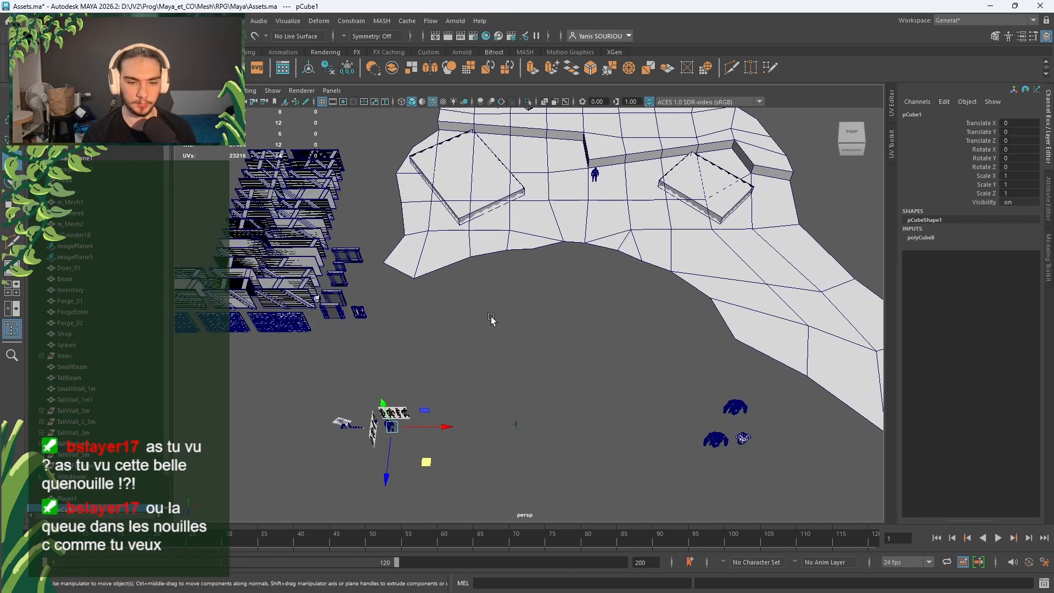
{"action": "key", "text": "f"}
{"action": "scroll", "coordinate": [525, 383], "scroll_direction": "down", "scroll_amount": 15}
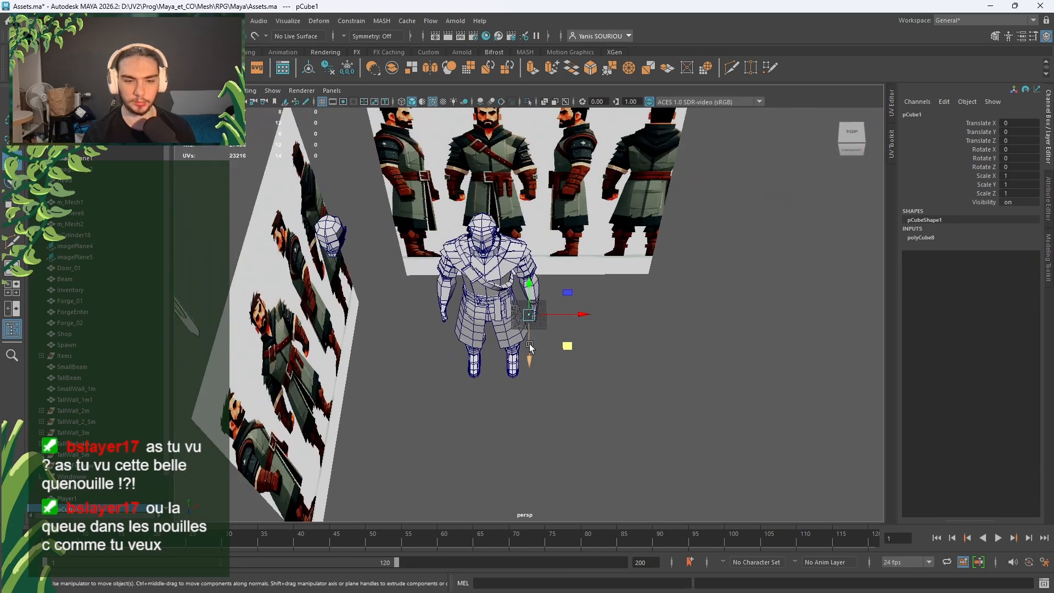
{"action": "middle_click_drag", "start_coordinate": [587, 323], "coordinate": [553, 414], "text": "alt"}
{"action": "left_click_drag", "start_coordinate": [533, 432], "coordinate": [616, 126]}
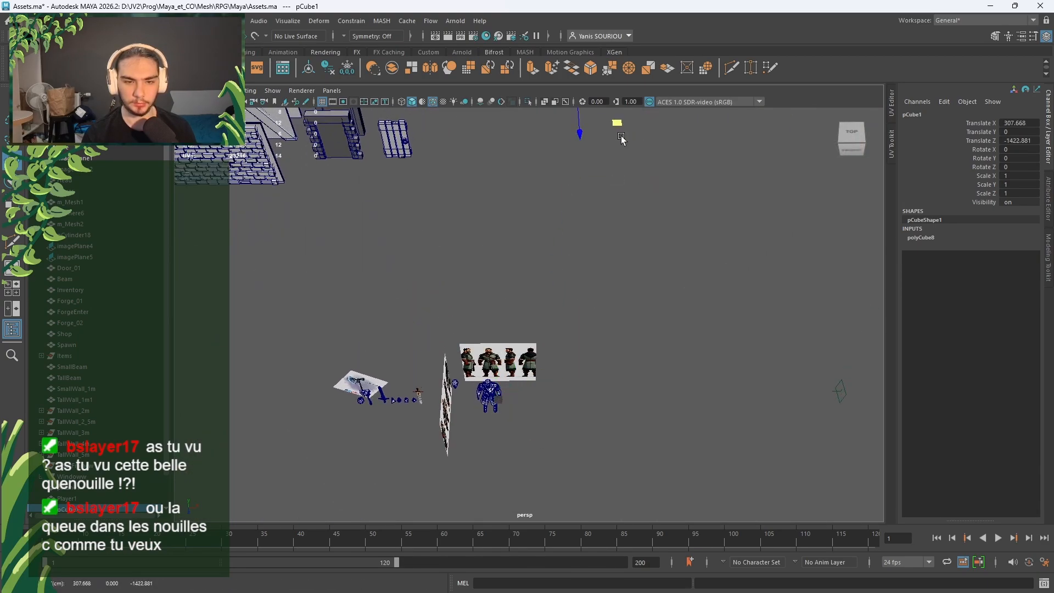
Step: Move the cube along the ground plane onto the pointed corner of the terrain, near the wall assets
{"action": "key", "text": "f"}
{"action": "scroll", "coordinate": [635, 177], "scroll_direction": "down", "scroll_amount": 5}
{"action": "scroll", "coordinate": [635, 177], "scroll_direction": "down", "scroll_amount": 8}
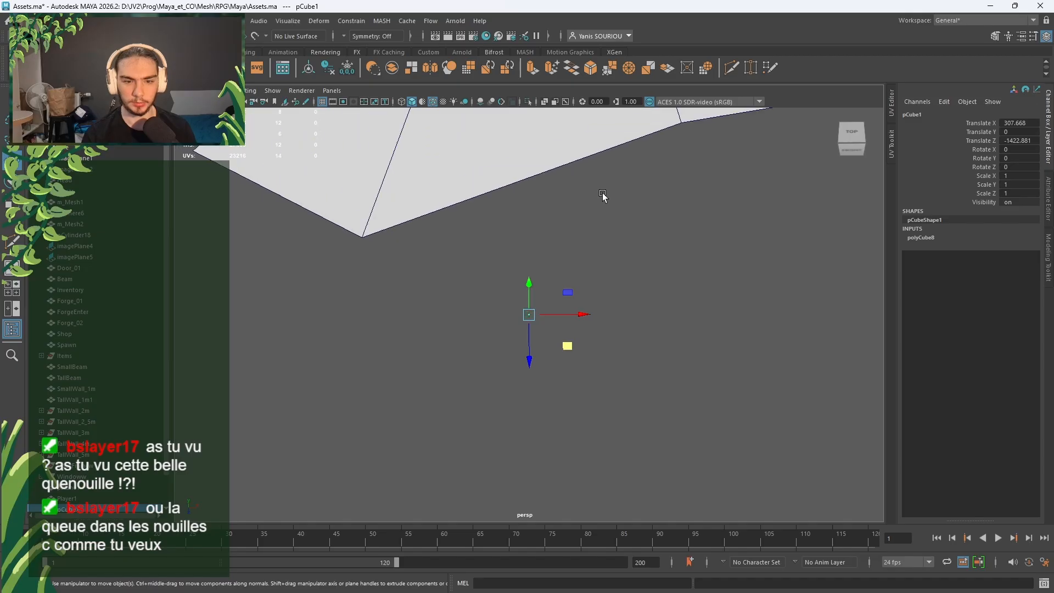
{"action": "left_click_drag", "start_coordinate": [598, 431], "coordinate": [266, 262]}
{"action": "key", "text": "f"}
{"action": "scroll", "coordinate": [412, 280], "scroll_direction": "down", "scroll_amount": 6}
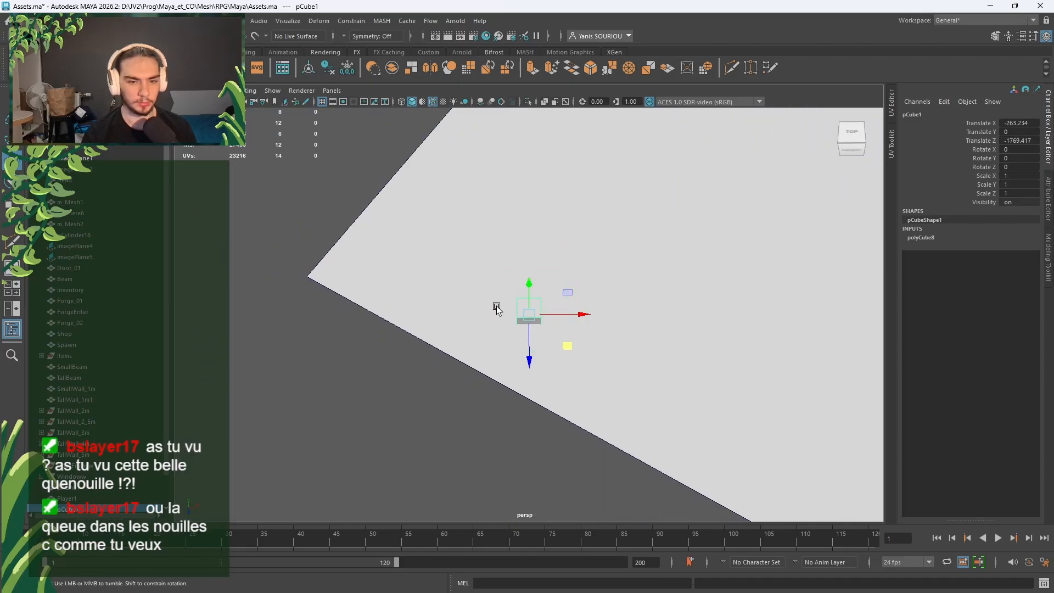
{"action": "left_click_drag", "start_coordinate": [496, 306], "coordinate": [525, 294], "text": "alt"}
{"action": "left_click_drag", "start_coordinate": [648, 331], "coordinate": [574, 307], "text": "alt"}
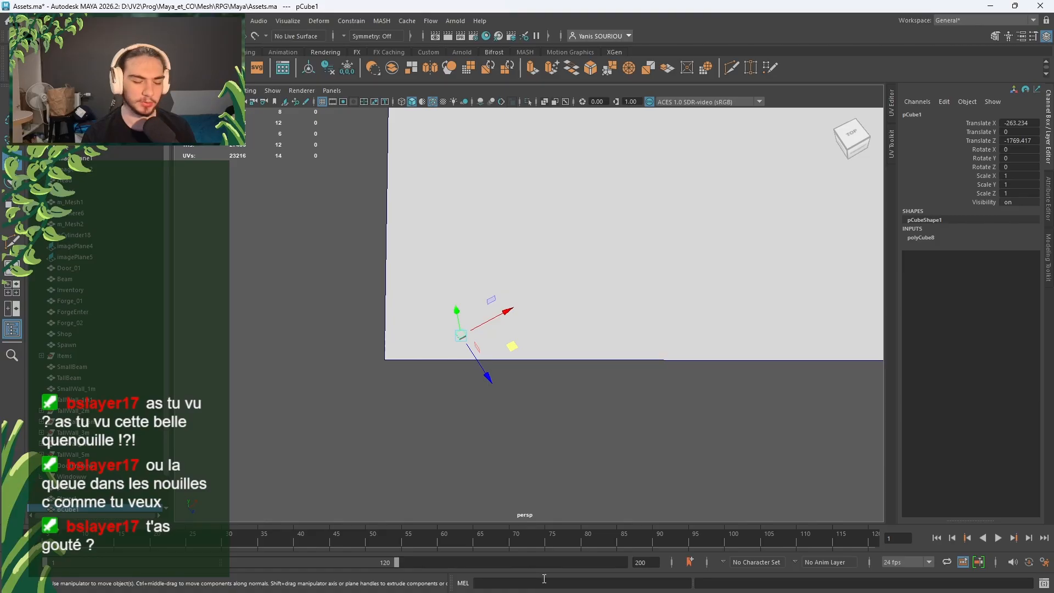
{"action": "left_click_drag", "start_coordinate": [478, 241], "coordinate": [541, 371], "text": "alt"}
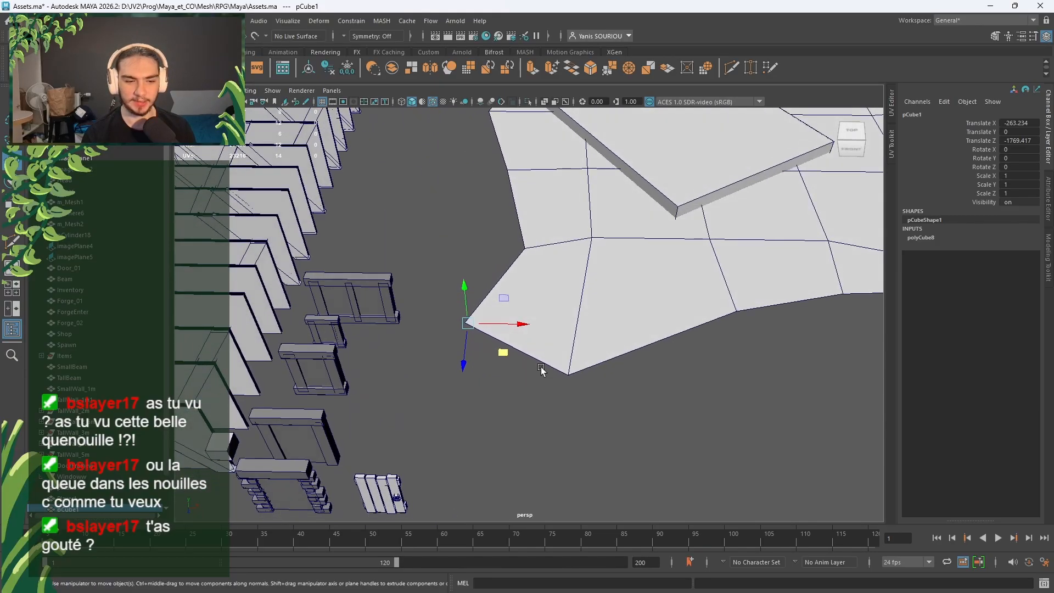
Step: Move the cube along the ground plane to the door frame, beside the wooden plank door
{"action": "middle_click_drag", "start_coordinate": [545, 346], "coordinate": [618, 294], "text": "alt"}
{"action": "scroll", "coordinate": [618, 295], "scroll_direction": "up", "scroll_amount": 4}
{"action": "left_click_drag", "start_coordinate": [584, 284], "coordinate": [378, 516]}
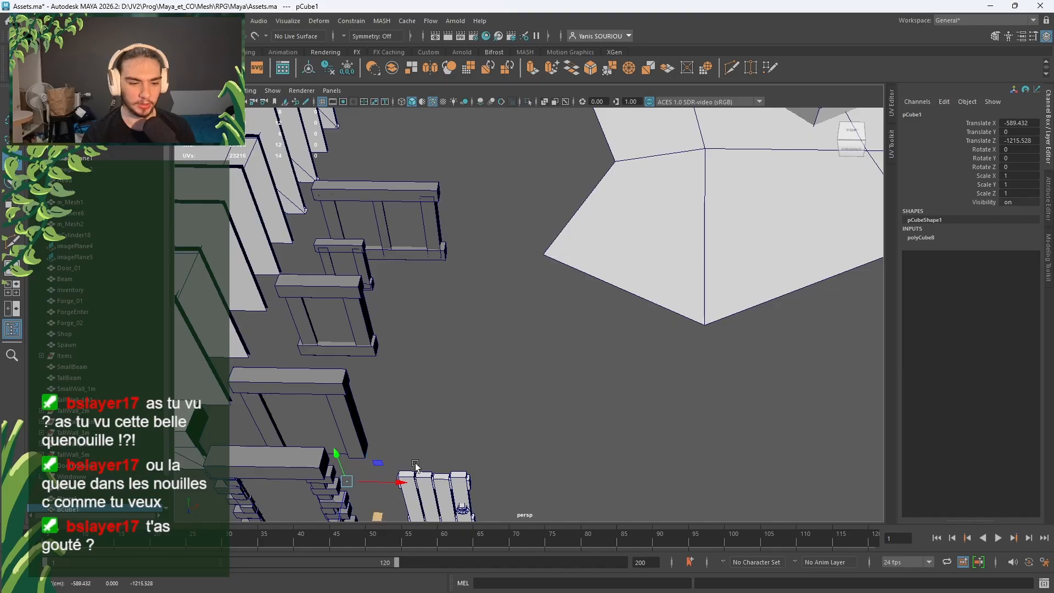
{"action": "middle_click_drag", "start_coordinate": [416, 465], "coordinate": [628, 376], "text": "alt"}
Step: Set the cube's width, height and depth to 40, with a single width subdivision
{"action": "left_click", "coordinate": [944, 240]}
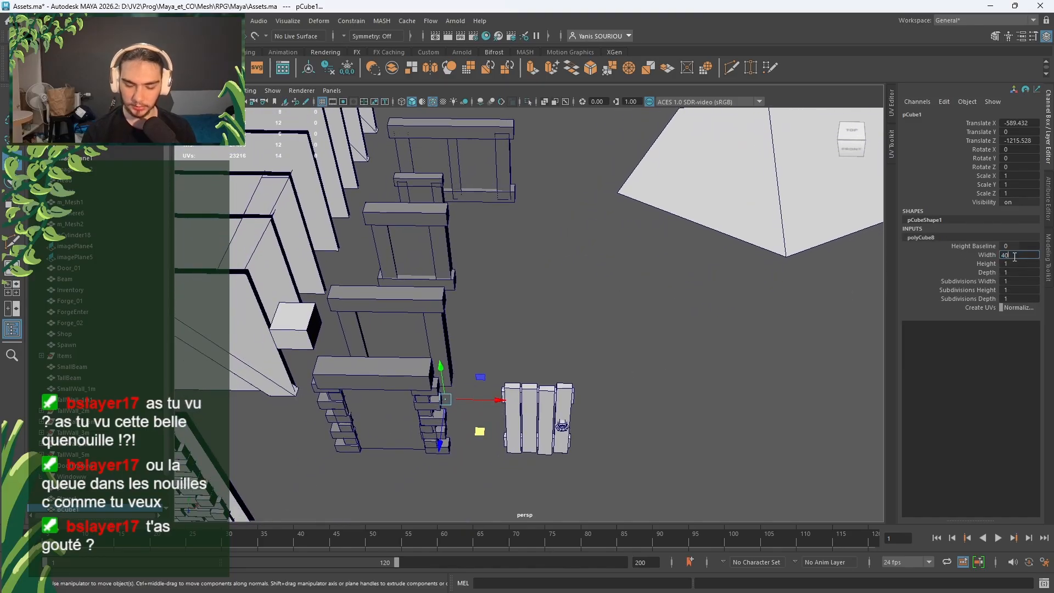
{"action": "key", "text": "Tab"}
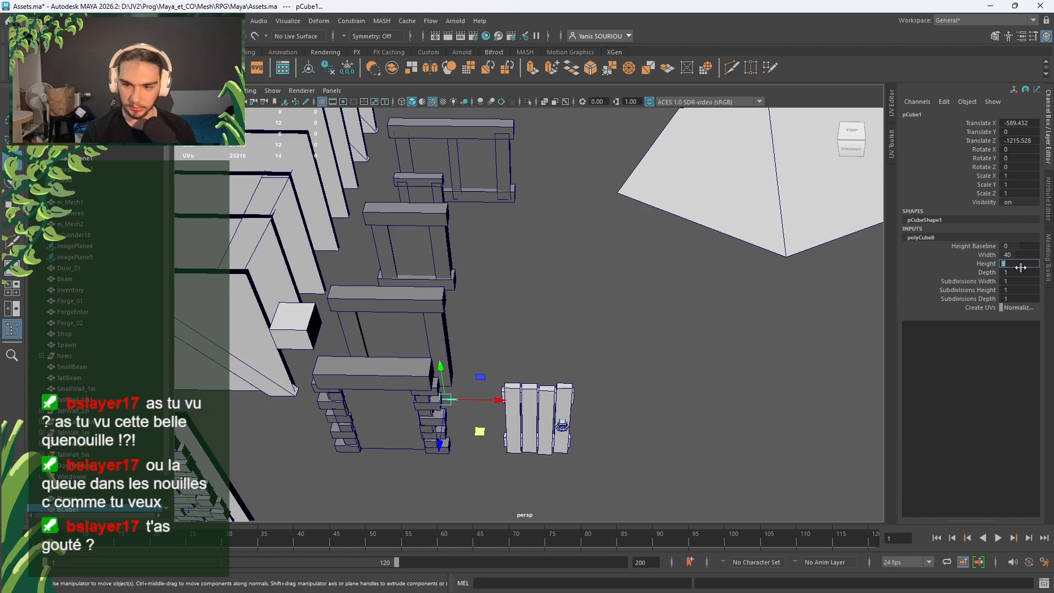
{"action": "left_click", "coordinate": [1017, 278]}
{"action": "type", "text": "40"}
{"action": "left_click", "coordinate": [1024, 271]}
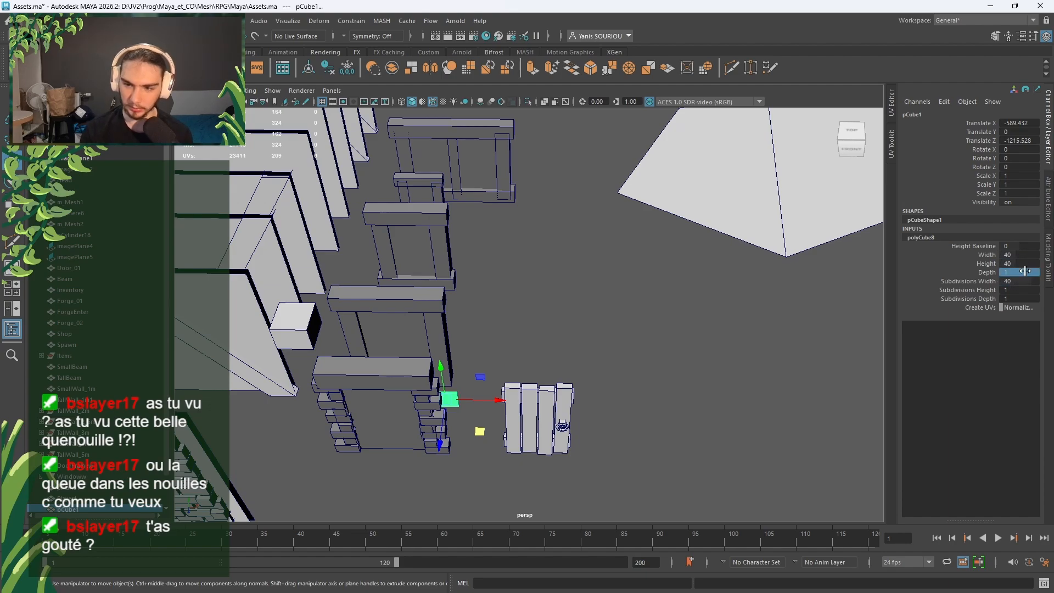
{"action": "left_click", "coordinate": [1024, 280]}
{"action": "type", "text": "1"}
{"action": "key", "text": "Return"}
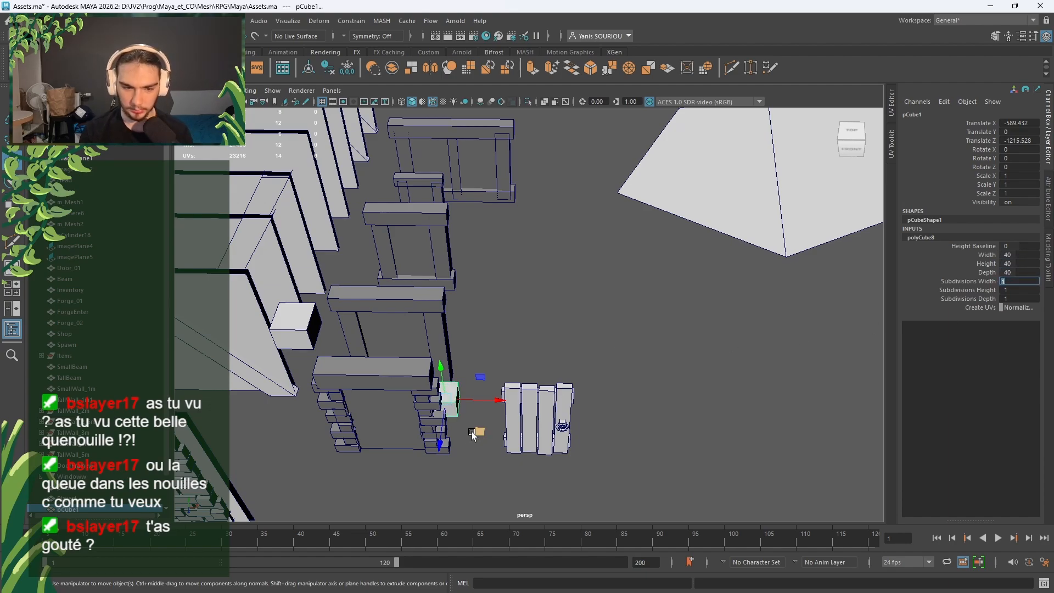
Step: Move the cube along the ground plane to the front of the brick door frame and set its width to 60
{"action": "left_click_drag", "start_coordinate": [473, 433], "coordinate": [475, 481]}
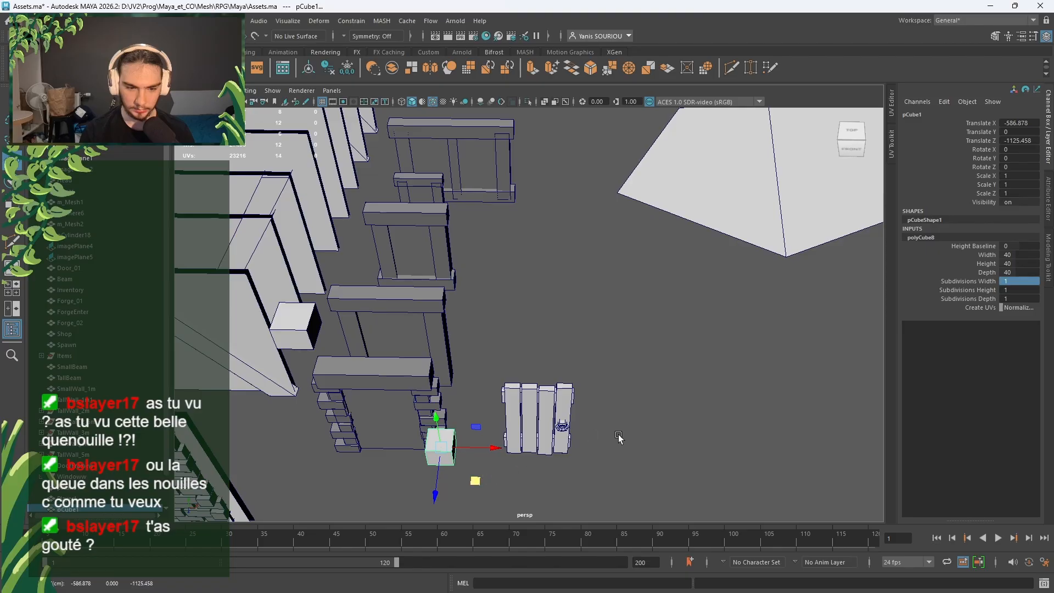
{"action": "left_click", "coordinate": [1021, 255]}
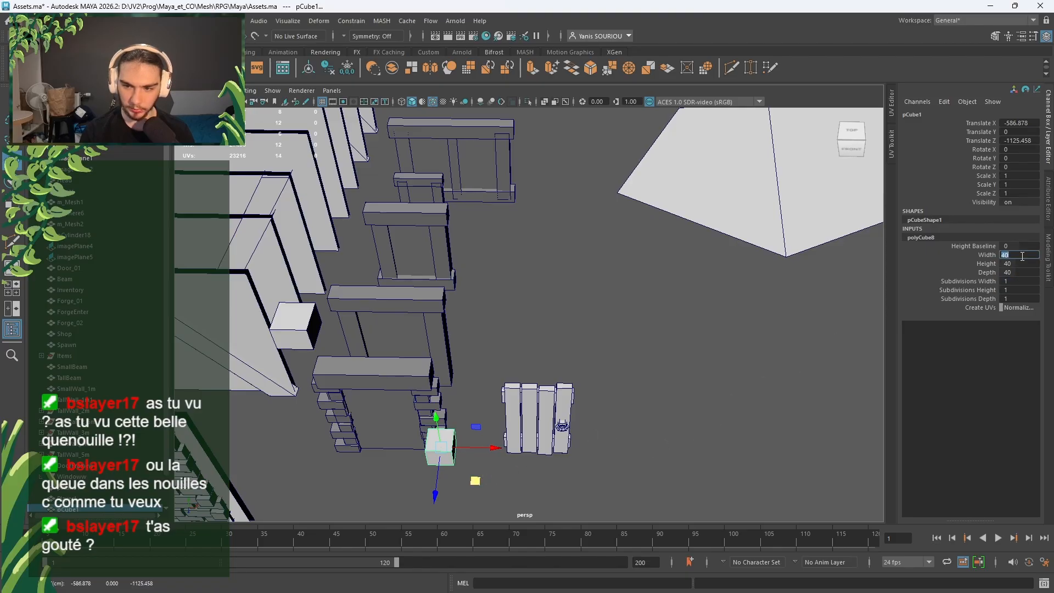
{"action": "type", "text": "60"}
{"action": "key", "text": "Return"}
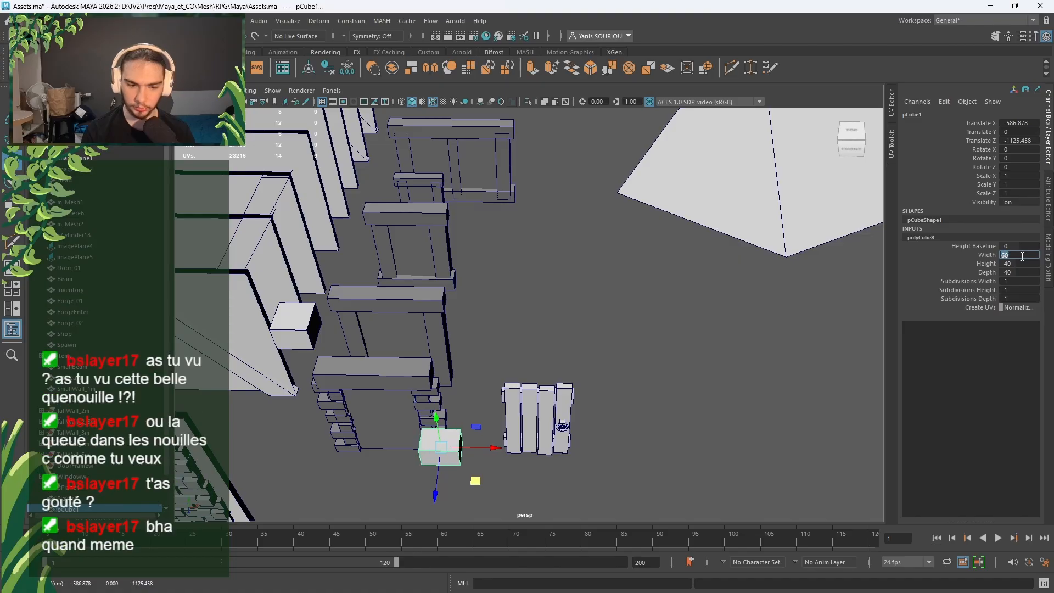
Step: Set the cube's depth to 60 and its width to 90
{"action": "left_click_drag", "start_coordinate": [698, 415], "coordinate": [685, 433], "text": "alt"}
{"action": "middle_click_drag", "start_coordinate": [686, 433], "coordinate": [711, 358], "text": "alt"}
{"action": "left_click", "coordinate": [1012, 272]}
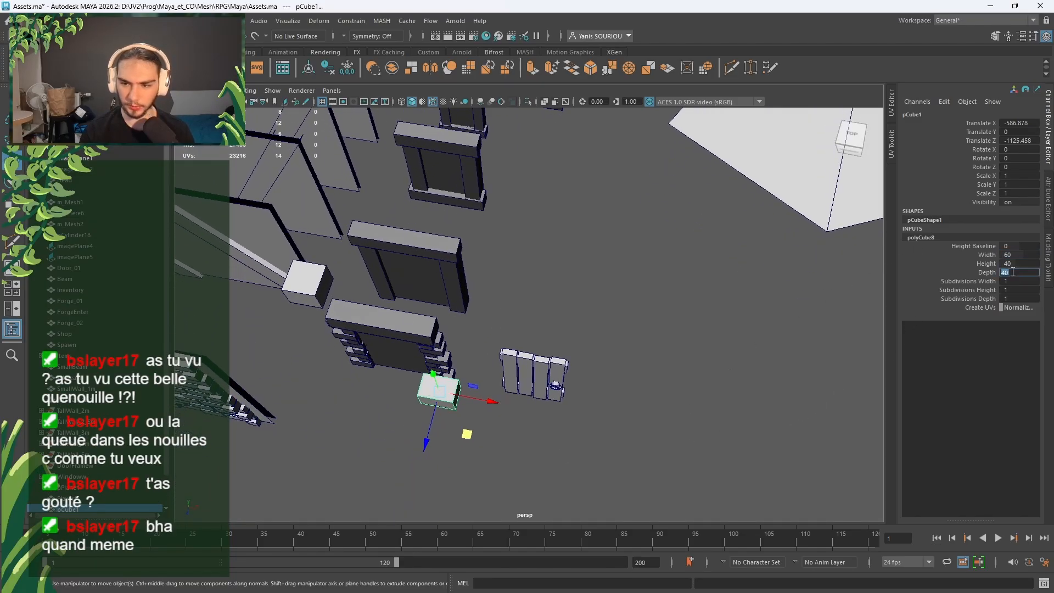
{"action": "type", "text": "60"}
{"action": "key", "text": "Return"}
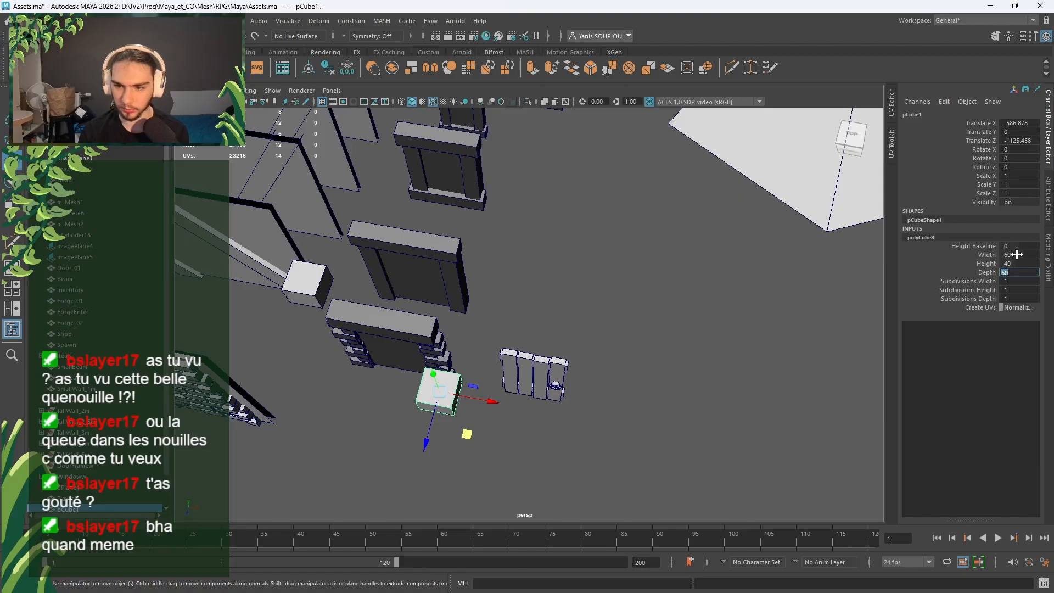
{"action": "left_click", "coordinate": [1017, 254]}
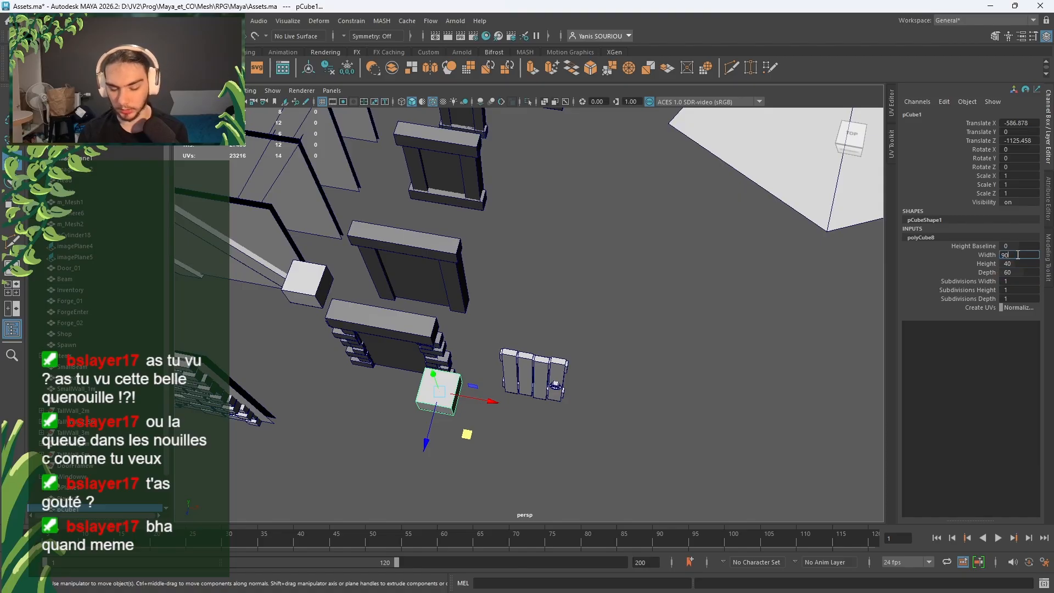
{"action": "key", "text": "Return"}
Step: Move the cube along the ground plane past the plank door, next to the terrain's pointed corner
{"action": "middle_click_drag", "start_coordinate": [516, 407], "coordinate": [560, 363], "text": "alt"}
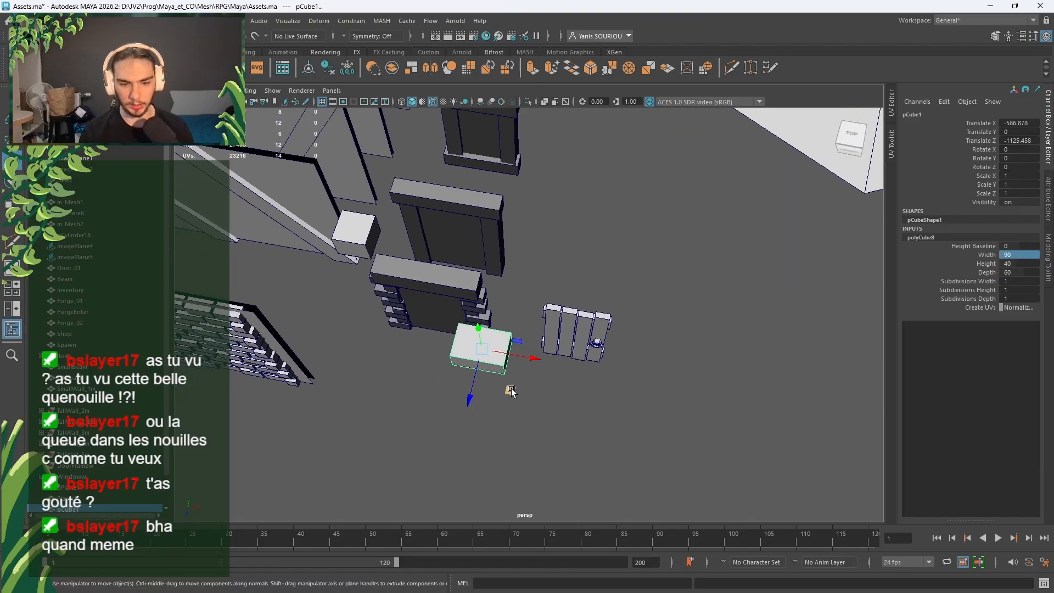
{"action": "left_click_drag", "start_coordinate": [509, 390], "coordinate": [734, 245]}
{"action": "left_click_drag", "start_coordinate": [700, 313], "coordinate": [701, 251], "text": "alt"}
{"action": "middle_click_drag", "start_coordinate": [700, 251], "coordinate": [513, 330], "text": "alt"}
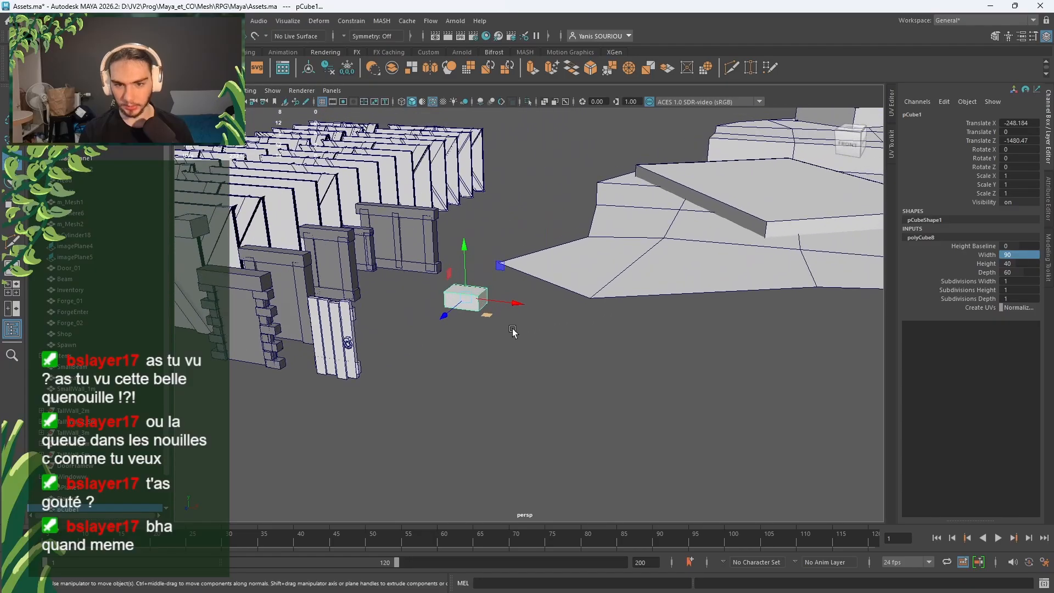
Step: Delete the bottom face of the cube and return to object selection
{"action": "left_click_drag", "start_coordinate": [513, 330], "coordinate": [540, 311], "text": "alt"}
{"action": "scroll", "coordinate": [524, 280], "scroll_direction": "up", "scroll_amount": 3}
{"action": "middle_click_drag", "start_coordinate": [519, 265], "coordinate": [572, 240], "text": "alt"}
{"action": "right_click_drag", "start_coordinate": [502, 229], "coordinate": [504, 259]}
{"action": "left_click", "coordinate": [507, 240]}
{"action": "key", "text": "Delete"}
{"action": "right_click_drag", "start_coordinate": [501, 203], "coordinate": [530, 195]}
{"action": "scroll", "coordinate": [529, 195], "scroll_direction": "down", "scroll_amount": 2}
Step: Bring the rows of wall assets into view and open the UV Editor alongside them
{"action": "left_click_drag", "start_coordinate": [565, 264], "coordinate": [581, 360], "text": "alt"}
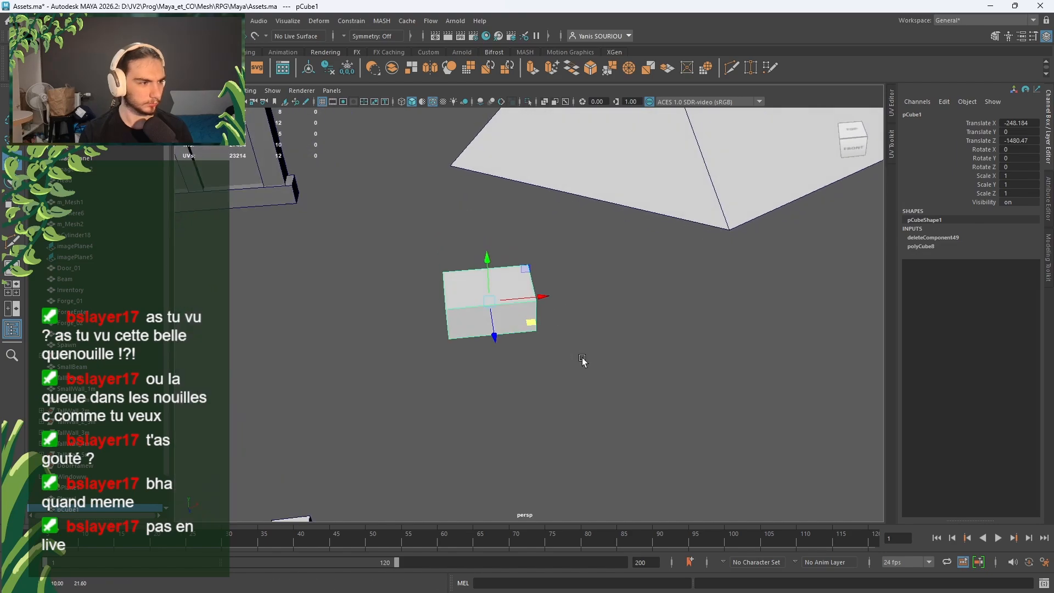
{"action": "key", "text": "f"}
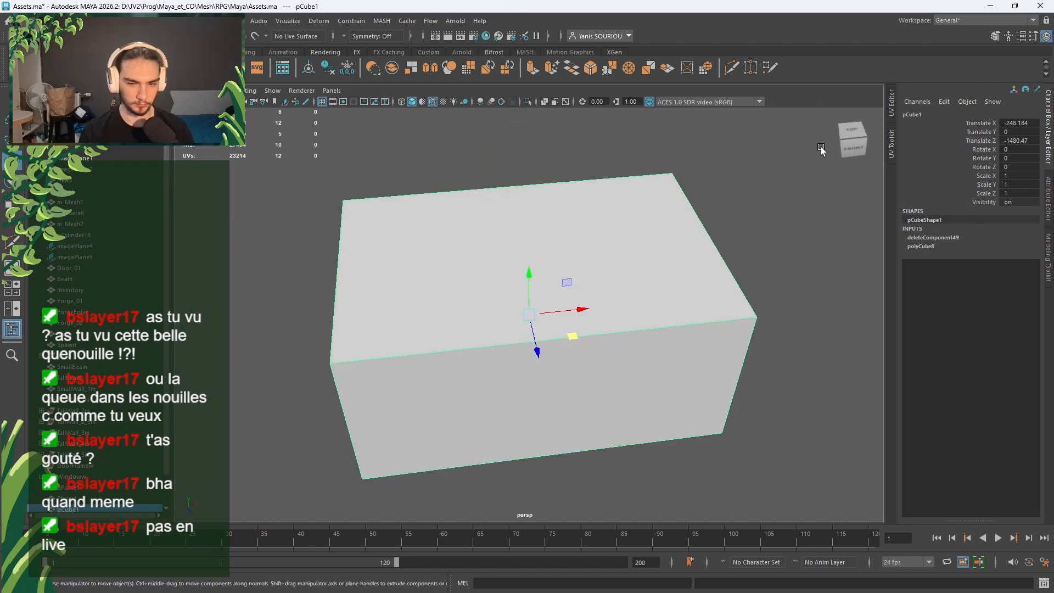
{"action": "scroll", "coordinate": [724, 216], "scroll_direction": "down", "scroll_amount": 6}
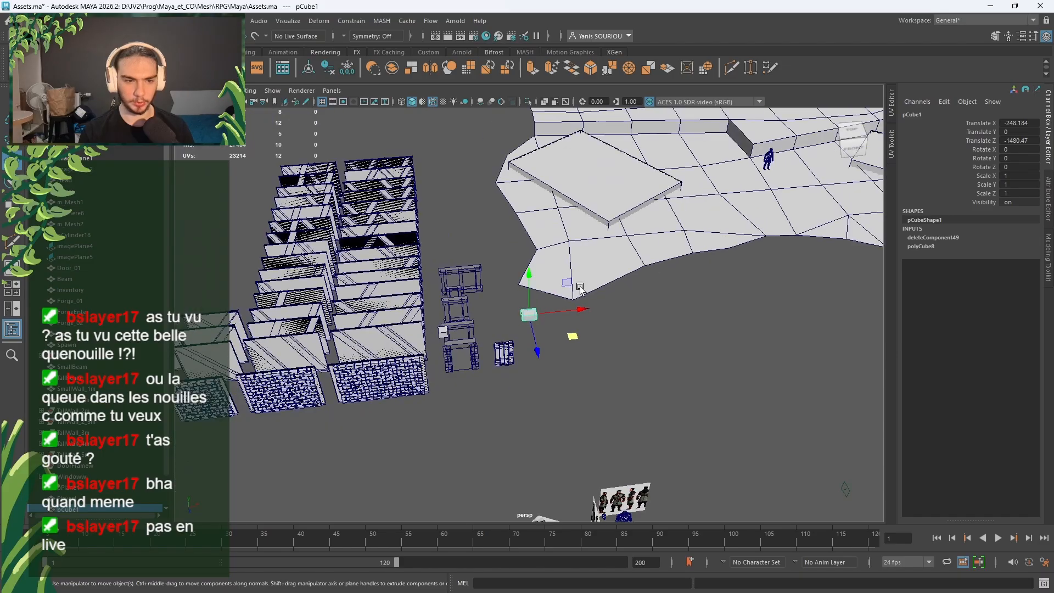
{"action": "middle_click_drag", "start_coordinate": [580, 289], "coordinate": [776, 269], "text": "alt"}
{"action": "scroll", "coordinate": [585, 330], "scroll_direction": "up", "scroll_amount": 3}
{"action": "middle_click_drag", "start_coordinate": [383, 321], "coordinate": [686, 304], "text": "alt"}
{"action": "left_click_drag", "start_coordinate": [687, 305], "coordinate": [673, 291], "text": "alt"}
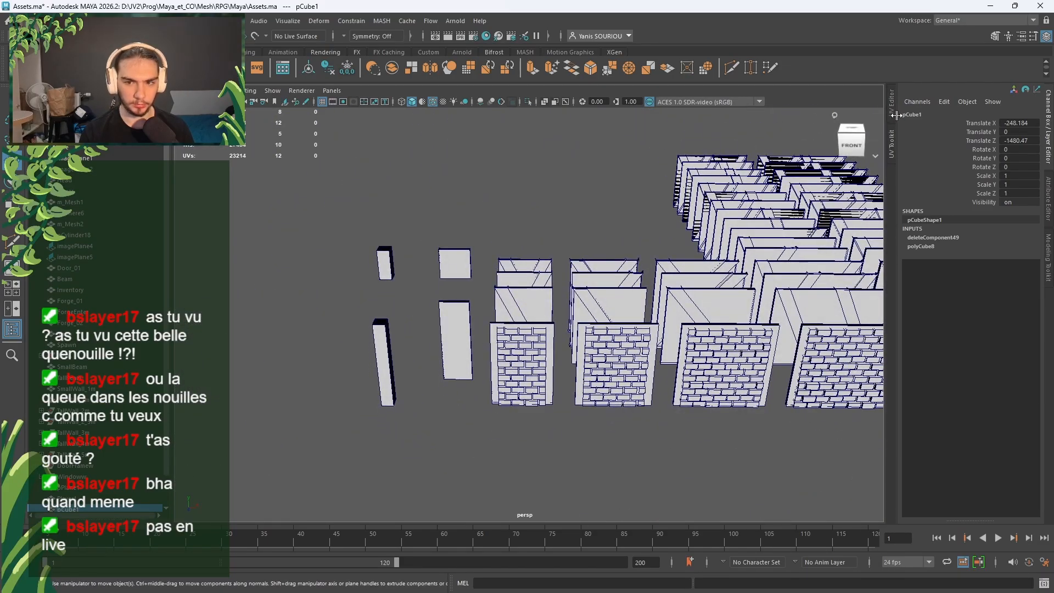
{"action": "left_click", "coordinate": [893, 110]}
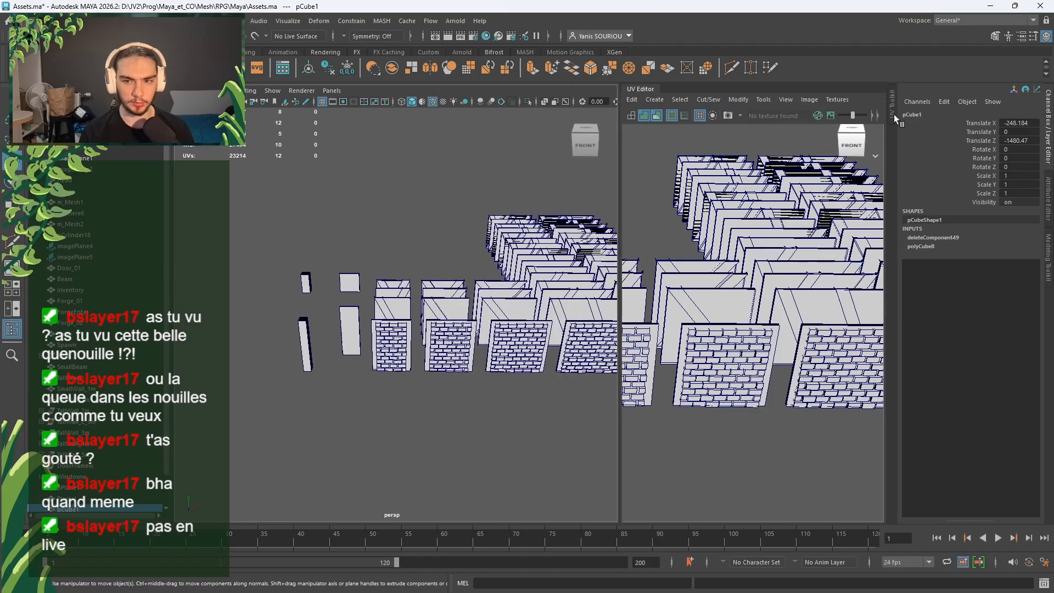
Step: Select the rearmost timbered wall, TallWall_4m_16, and all of its UV shells
{"action": "left_click_drag", "start_coordinate": [511, 246], "coordinate": [364, 249], "text": "alt"}
{"action": "scroll", "coordinate": [364, 249], "scroll_direction": "up", "scroll_amount": 5}
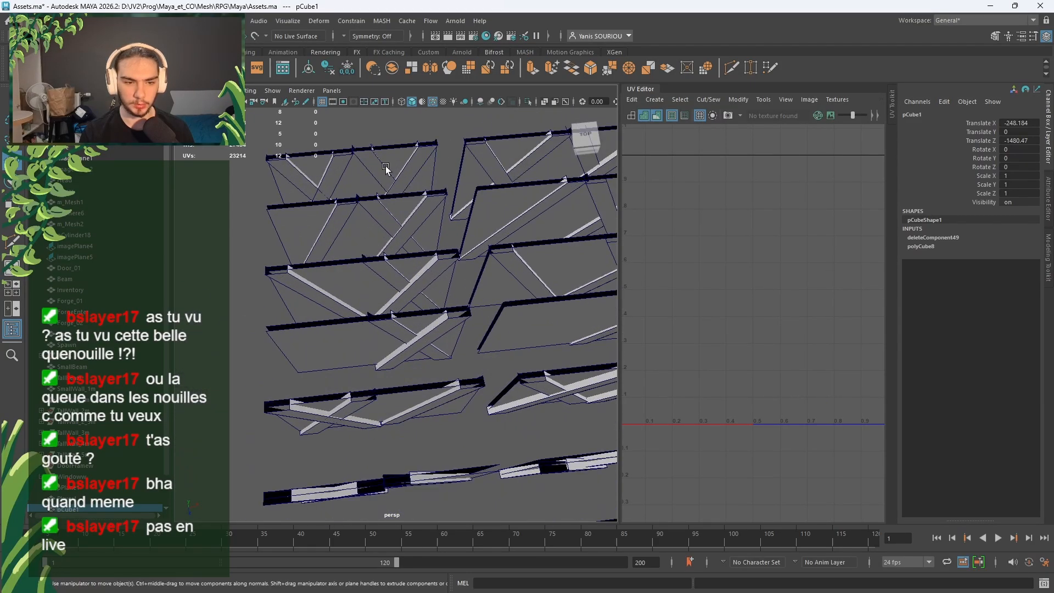
{"action": "left_click", "coordinate": [413, 173]}
{"action": "scroll", "coordinate": [733, 309], "scroll_direction": "down", "scroll_amount": 4}
{"action": "right_click_drag", "start_coordinate": [808, 298], "coordinate": [782, 272]}
{"action": "left_click_drag", "start_coordinate": [796, 264], "coordinate": [707, 375]}
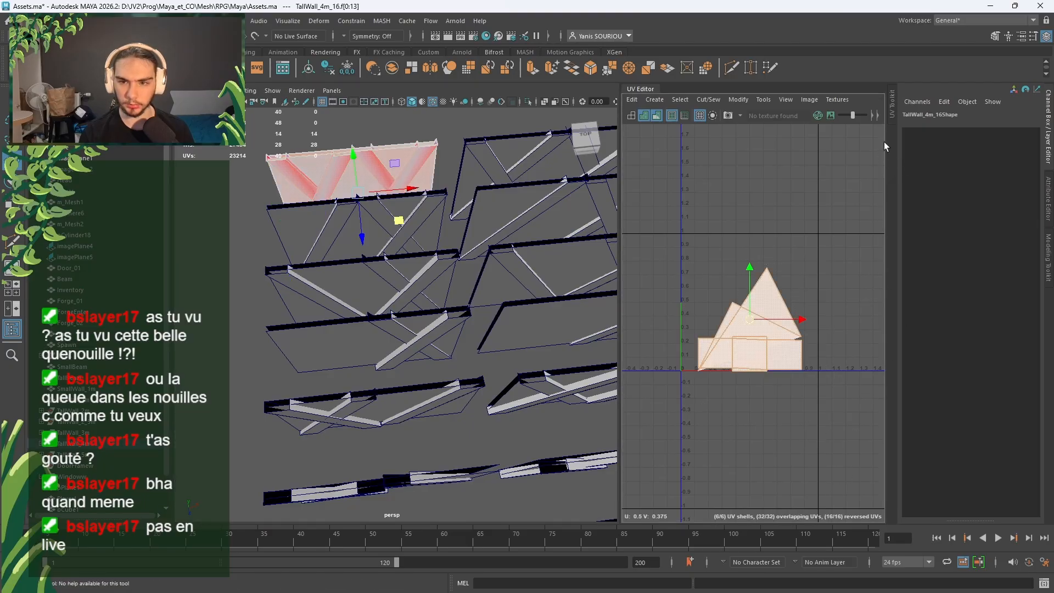
Step: Open the UV Toolkit beside the UV Editor and resize the panels so the viewport and UVs both have room
{"action": "left_click_drag", "start_coordinate": [895, 122], "coordinate": [779, 135]}
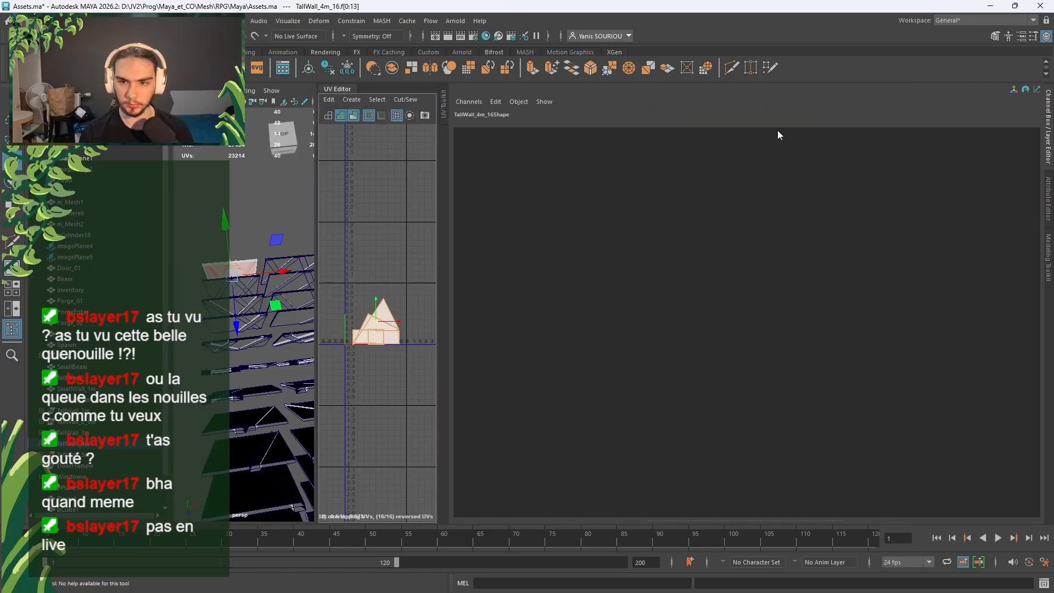
{"action": "left_click", "coordinate": [449, 108]}
{"action": "left_click_drag", "start_coordinate": [601, 117], "coordinate": [900, 116]}
{"action": "left_click", "coordinate": [1050, 192]}
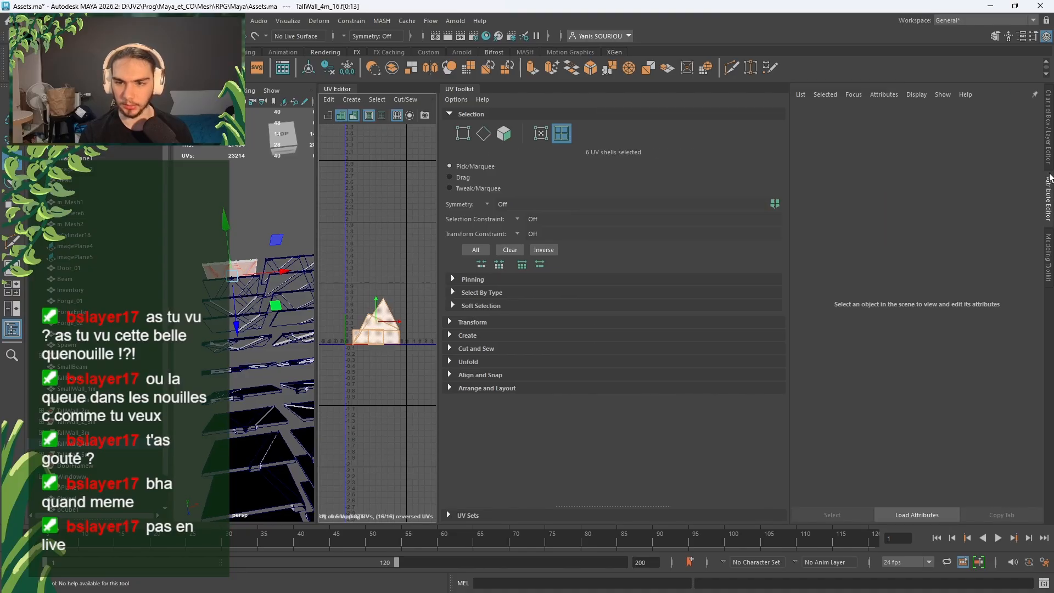
{"action": "left_click", "coordinate": [1050, 177]}
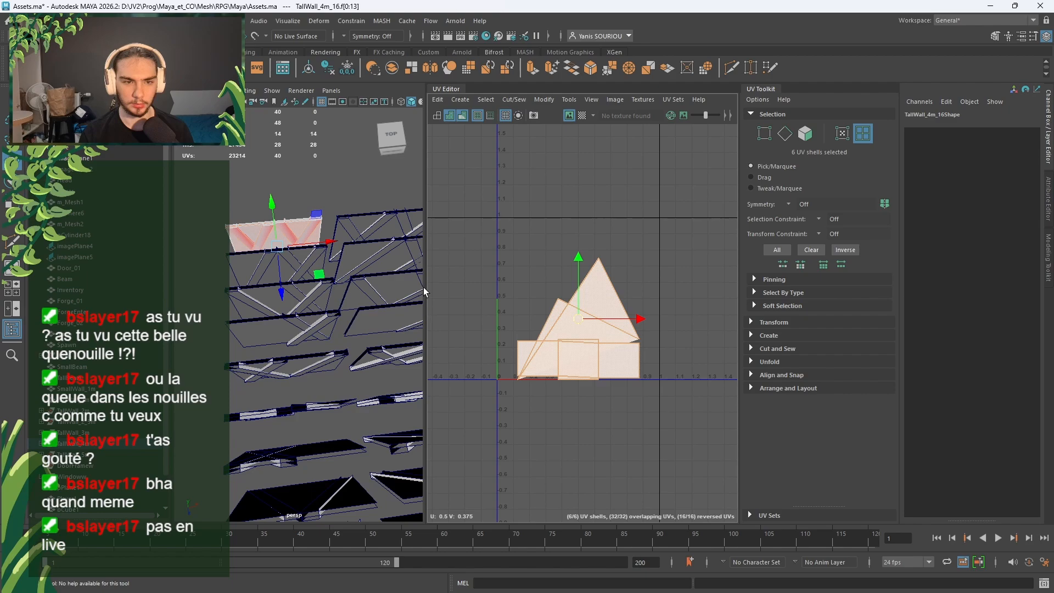
{"action": "left_click_drag", "start_coordinate": [427, 298], "coordinate": [446, 298]}
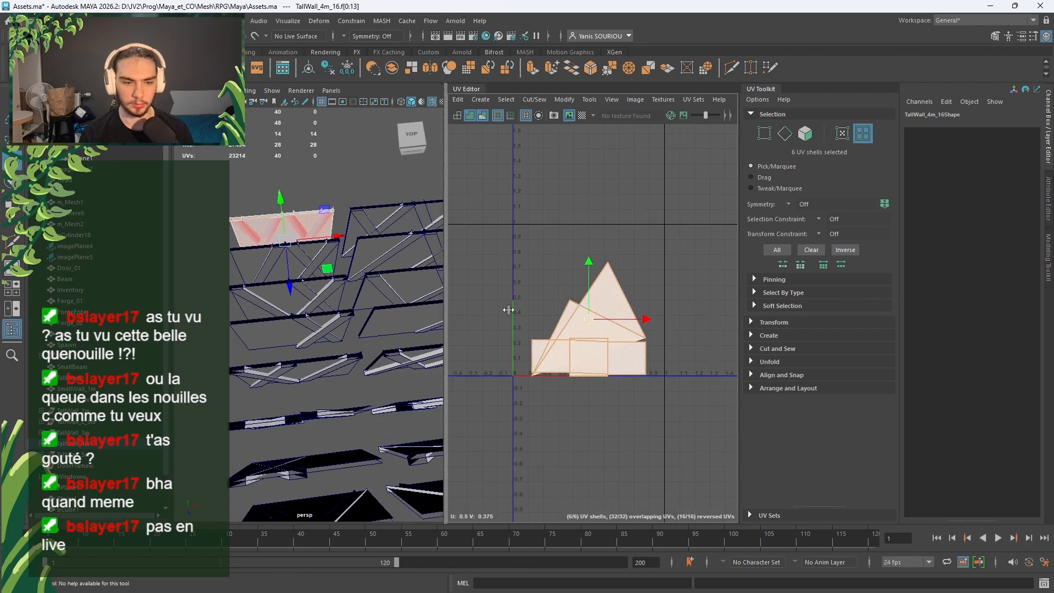
Step: Unfold the UV shells of the selected wall
{"action": "left_click", "coordinate": [773, 348]}
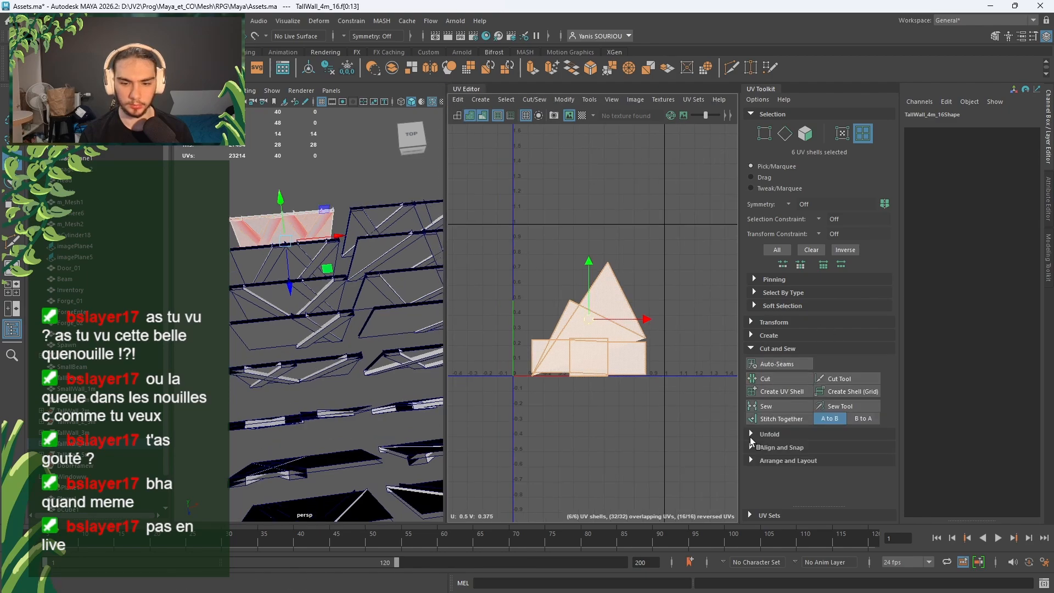
{"action": "left_click", "coordinate": [769, 434]}
{"action": "scroll", "coordinate": [765, 483], "scroll_direction": "down", "scroll_amount": 1}
{"action": "left_click", "coordinate": [766, 497]}
{"action": "scroll", "coordinate": [766, 497], "scroll_direction": "down", "scroll_amount": 3}
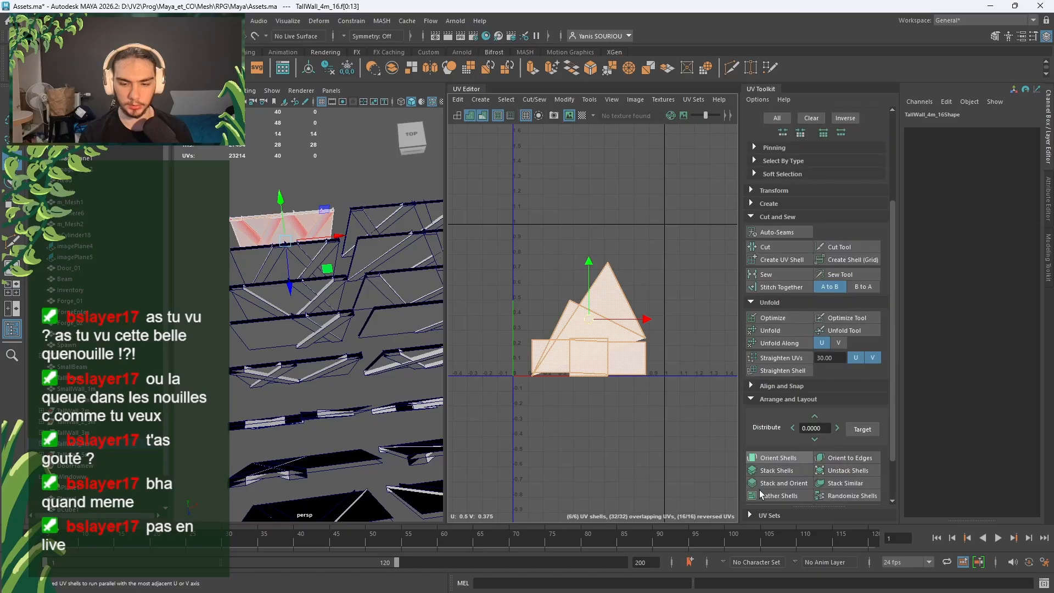
{"action": "left_click", "coordinate": [779, 329]}
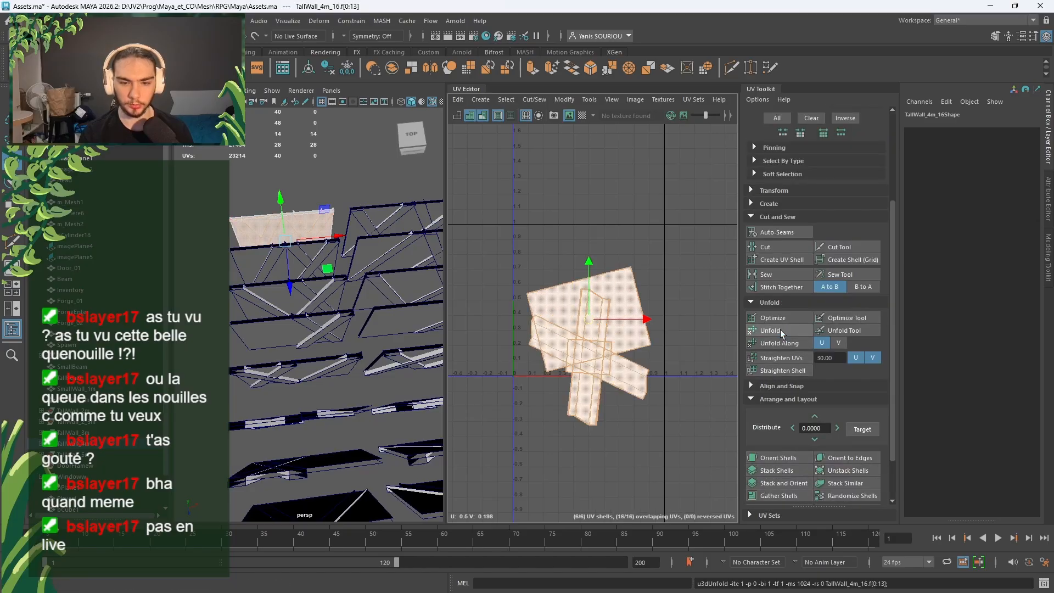
Step: Orient the wall's unfolded shells and lay them out without overlaps in the UV tile
{"action": "left_click", "coordinate": [797, 459]}
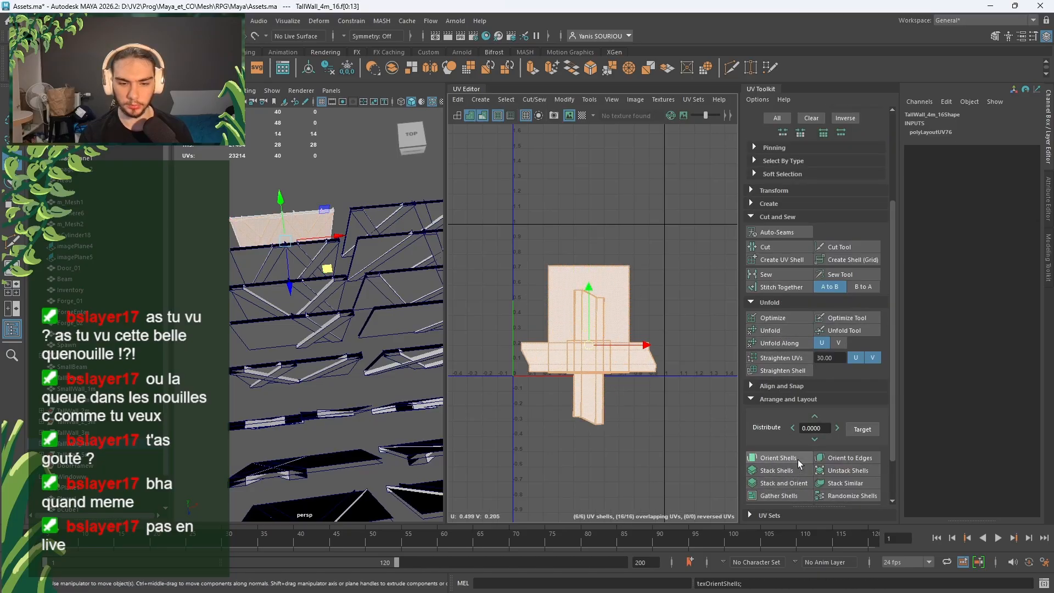
{"action": "scroll", "coordinate": [798, 458], "scroll_direction": "down", "scroll_amount": 2}
{"action": "left_click", "coordinate": [788, 495]}
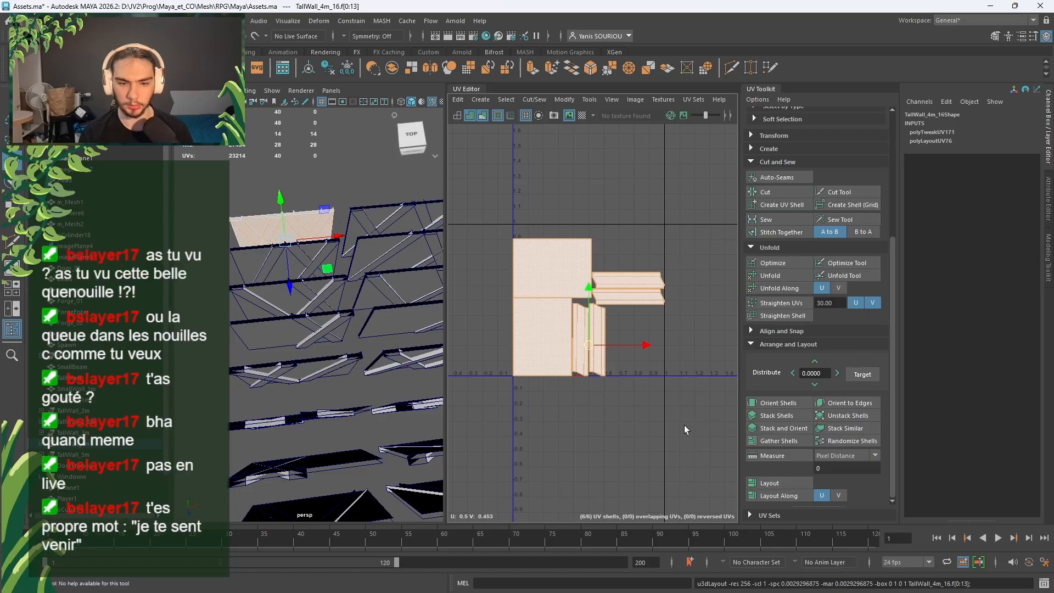
{"action": "scroll", "coordinate": [636, 377], "scroll_direction": "up", "scroll_amount": 4}
{"action": "middle_click_drag", "start_coordinate": [676, 376], "coordinate": [690, 386], "text": "alt"}
{"action": "scroll", "coordinate": [690, 386], "scroll_direction": "down", "scroll_amount": 2}
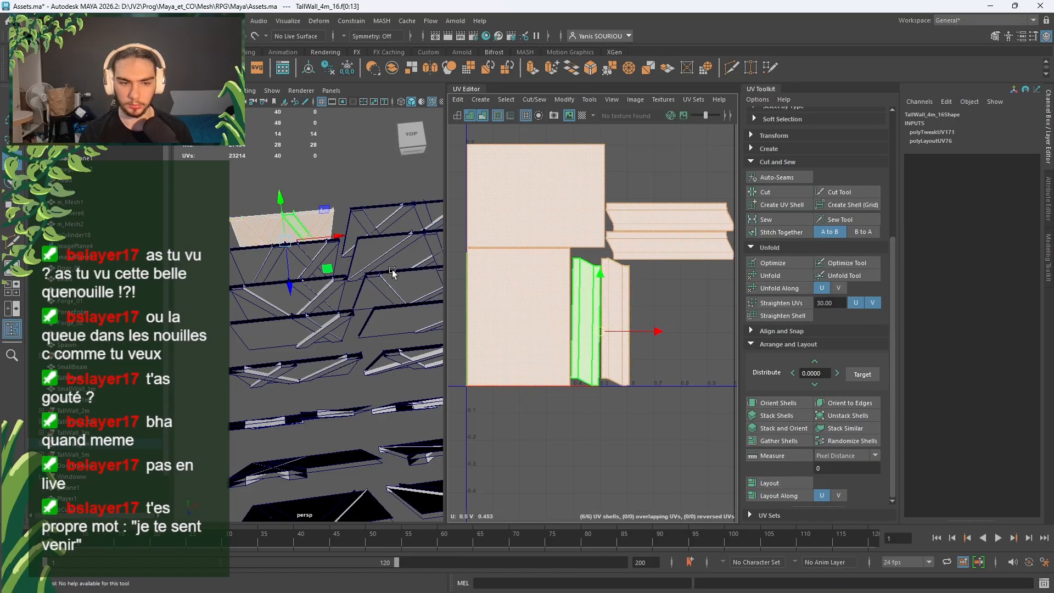
Step: Check which UV shell belongs to the wall's large face, and return to object selection
{"action": "left_click_drag", "start_coordinate": [394, 273], "coordinate": [378, 242], "text": "alt"}
{"action": "left_click", "coordinate": [323, 289]}
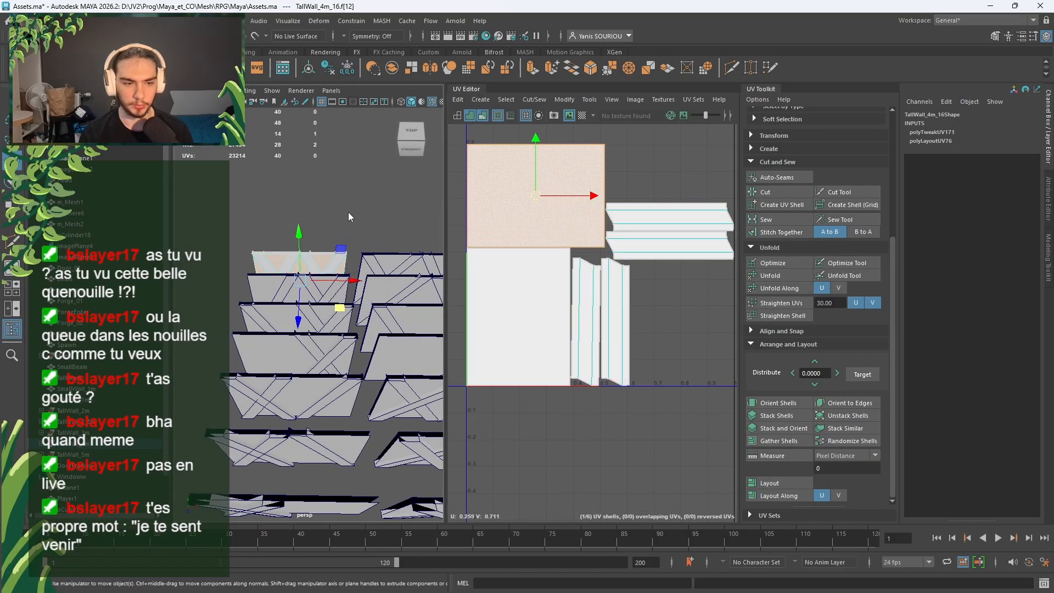
{"action": "right_click_drag", "start_coordinate": [348, 213], "coordinate": [387, 183]}
{"action": "middle_click_drag", "start_coordinate": [359, 248], "coordinate": [341, 250], "text": "alt"}
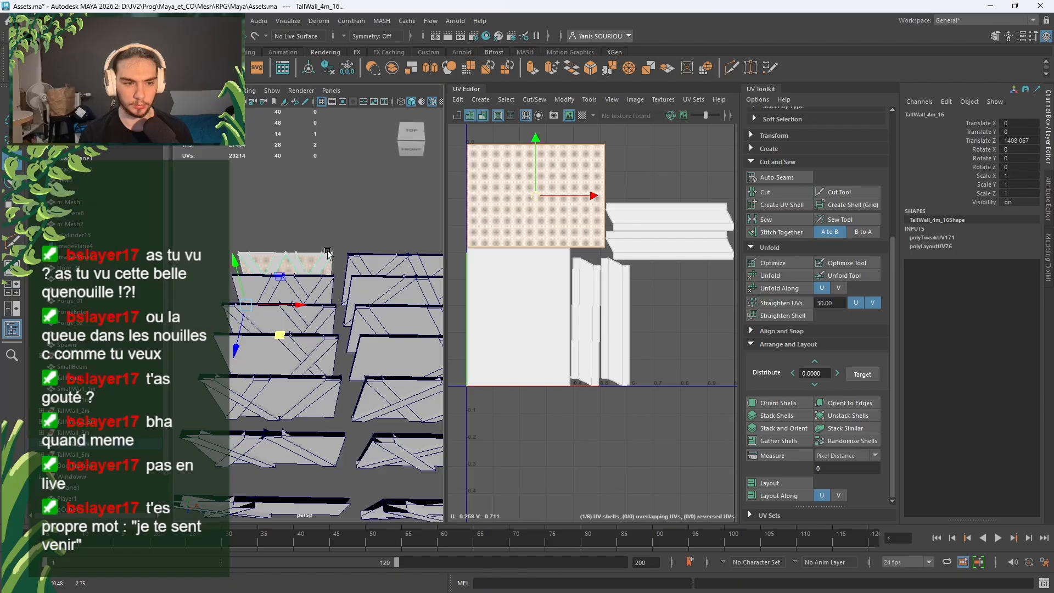
Step: Select the next wall in the 4 m row, TallWall_4m_15, and display its UV shells
{"action": "left_click", "coordinate": [315, 290]}
{"action": "right_click_drag", "start_coordinate": [696, 423], "coordinate": [676, 417]}
{"action": "scroll", "coordinate": [309, 312], "scroll_direction": "down", "scroll_amount": 5}
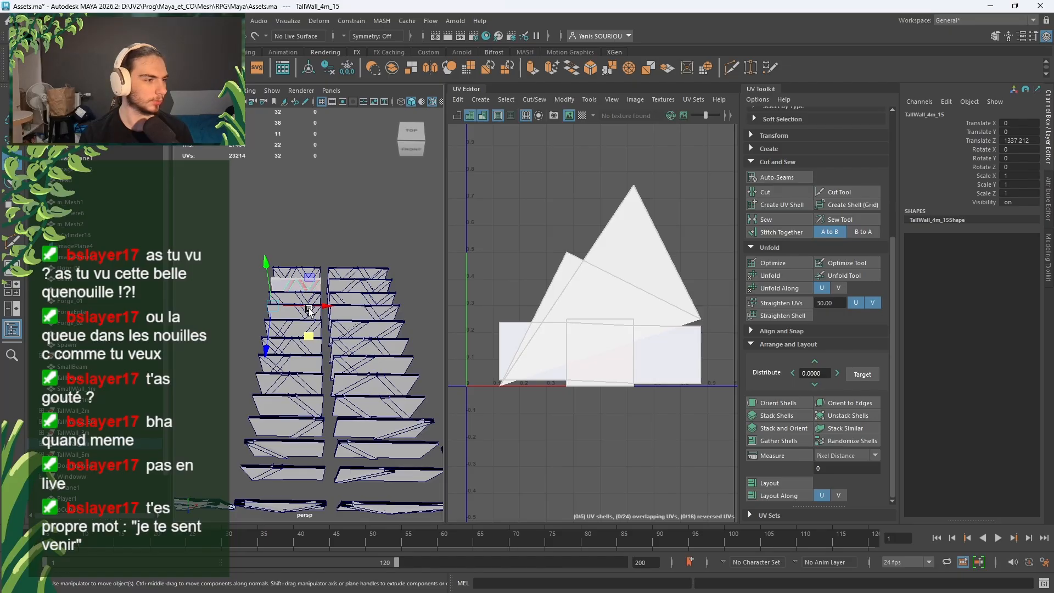
{"action": "scroll", "coordinate": [309, 311], "scroll_direction": "up", "scroll_amount": 2}
Step: Add TallWall_5m_16 and the walls numbered 15 down to 09 in the 4 m and 5 m rows to the selection
{"action": "left_click", "coordinate": [376, 259]}
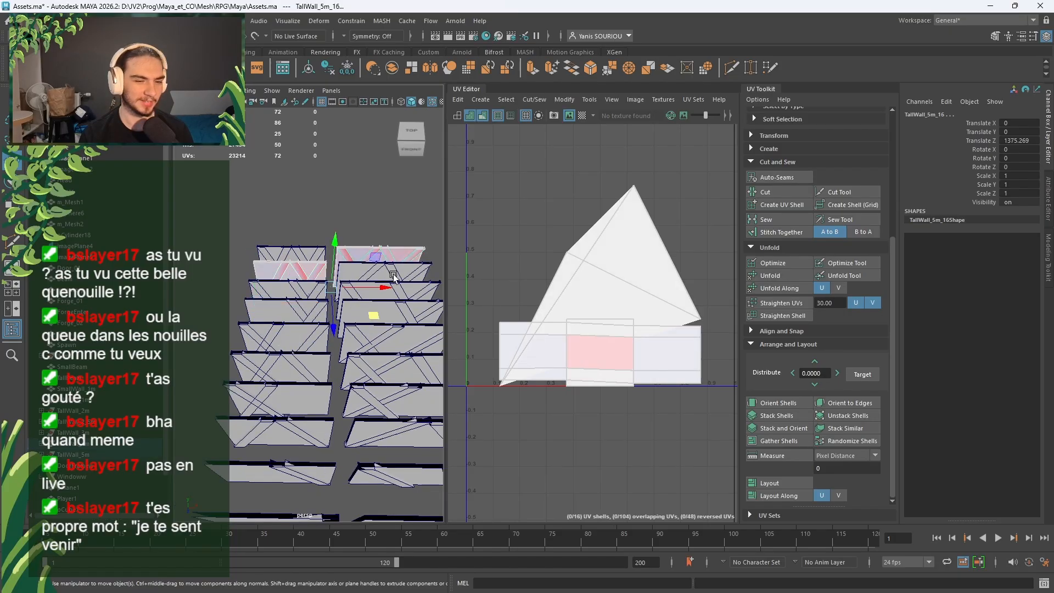
{"action": "left_click", "coordinate": [384, 272], "text": "shift"}
{"action": "left_click", "coordinate": [422, 289], "text": "shift"}
{"action": "left_click", "coordinate": [288, 291], "text": "shift"}
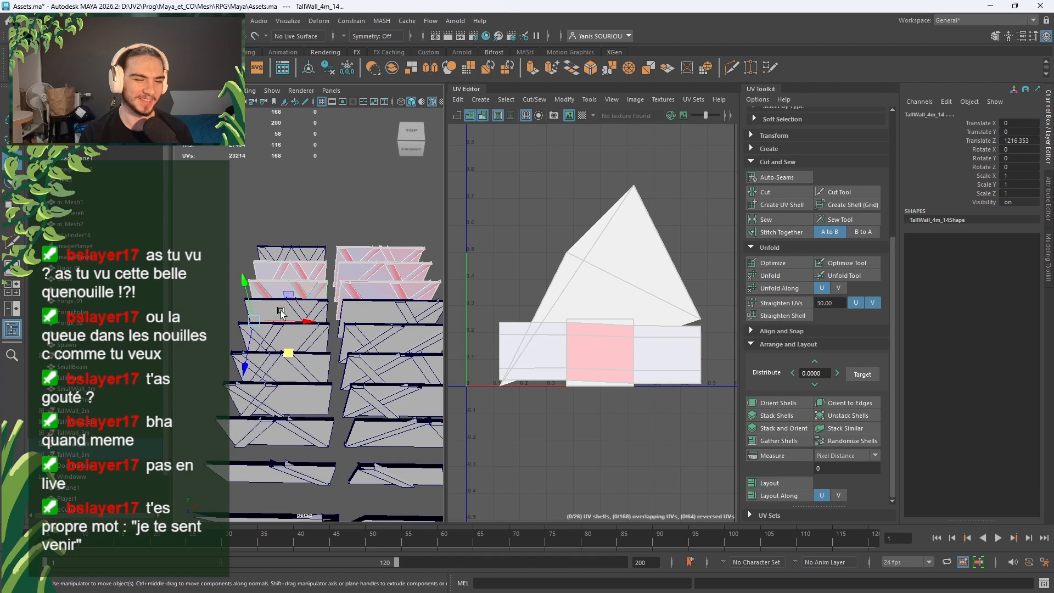
{"action": "left_click", "coordinate": [314, 313], "text": "shift"}
{"action": "left_click", "coordinate": [378, 309], "text": "shift"}
{"action": "left_click", "coordinate": [398, 332], "text": "shift"}
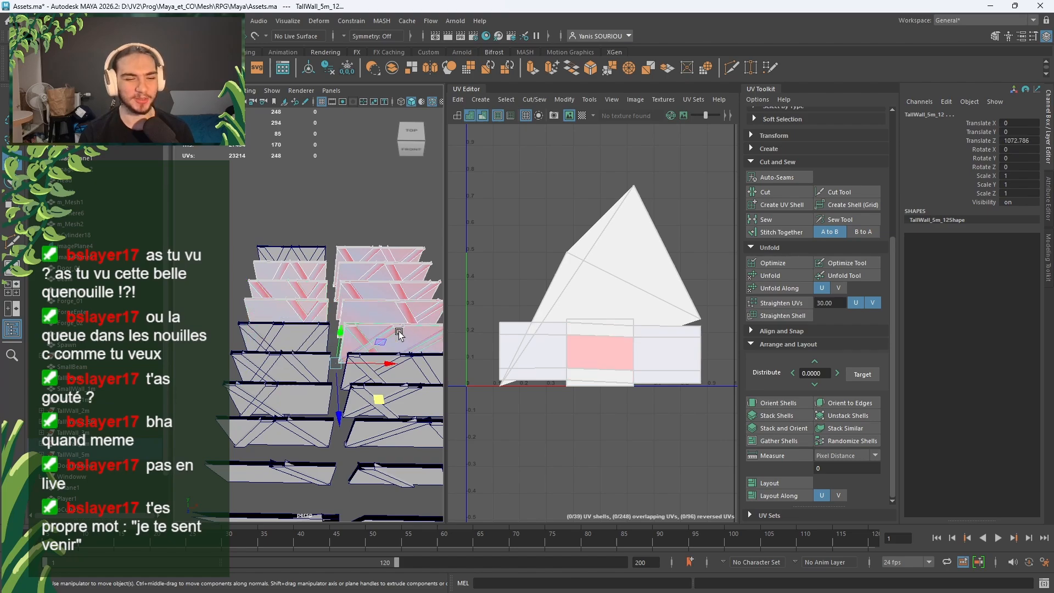
{"action": "left_click", "coordinate": [322, 343], "text": "shift"}
{"action": "left_click", "coordinate": [318, 379], "text": "shift"}
{"action": "left_click", "coordinate": [426, 372], "text": "shift"}
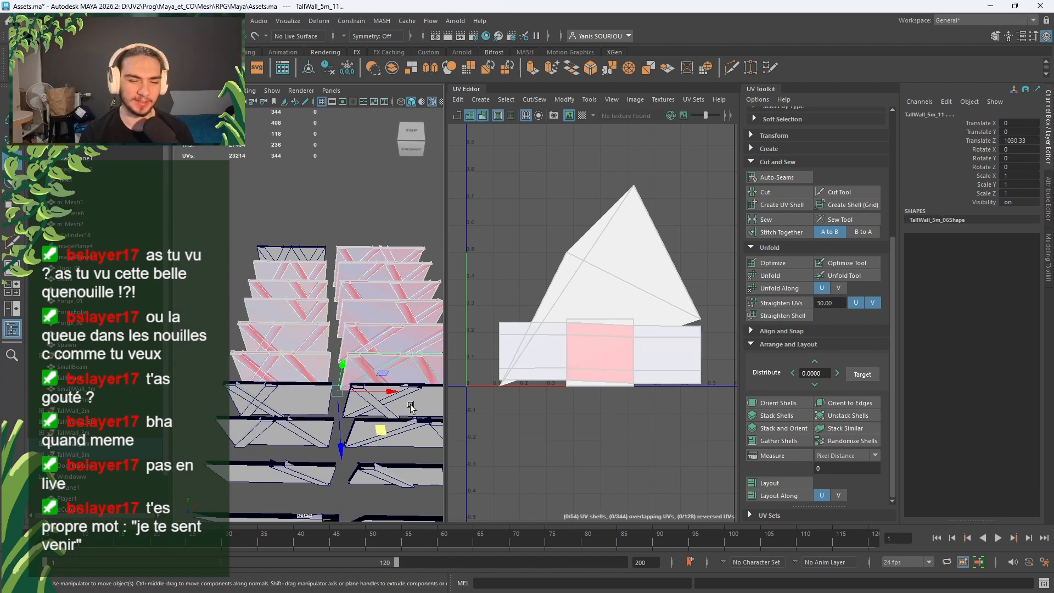
{"action": "left_click", "coordinate": [411, 407], "text": "shift"}
{"action": "left_click", "coordinate": [319, 419], "text": "shift"}
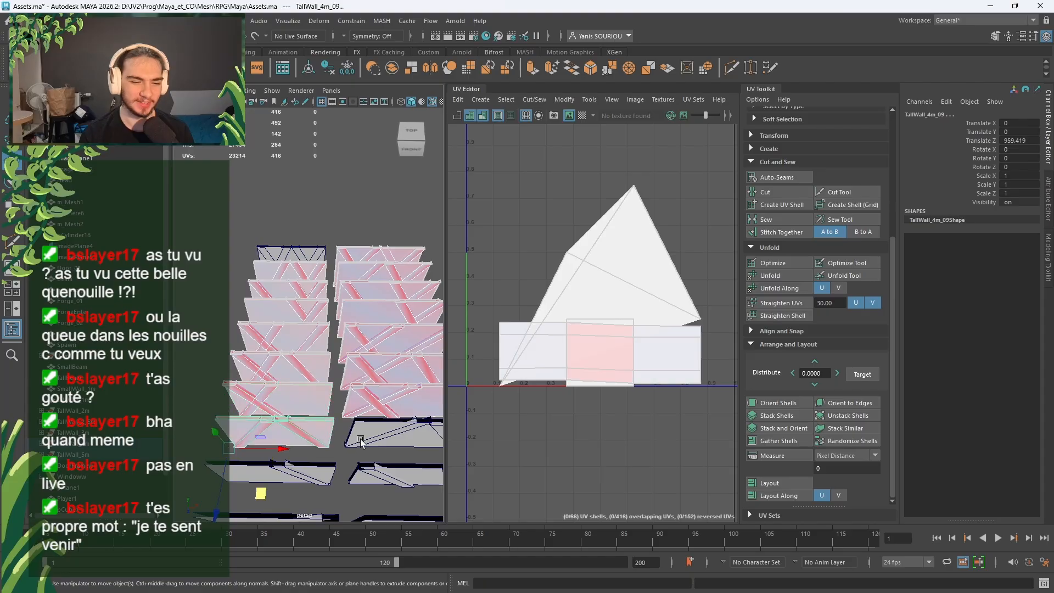
{"action": "left_click", "coordinate": [395, 423], "text": "shift"}
Step: Extend the selection with the walls numbered 08 down to 05 in both the 4 m and 5 m rows
{"action": "middle_click_drag", "start_coordinate": [394, 422], "coordinate": [394, 362], "text": "alt"}
{"action": "left_click", "coordinate": [420, 384], "text": "shift"}
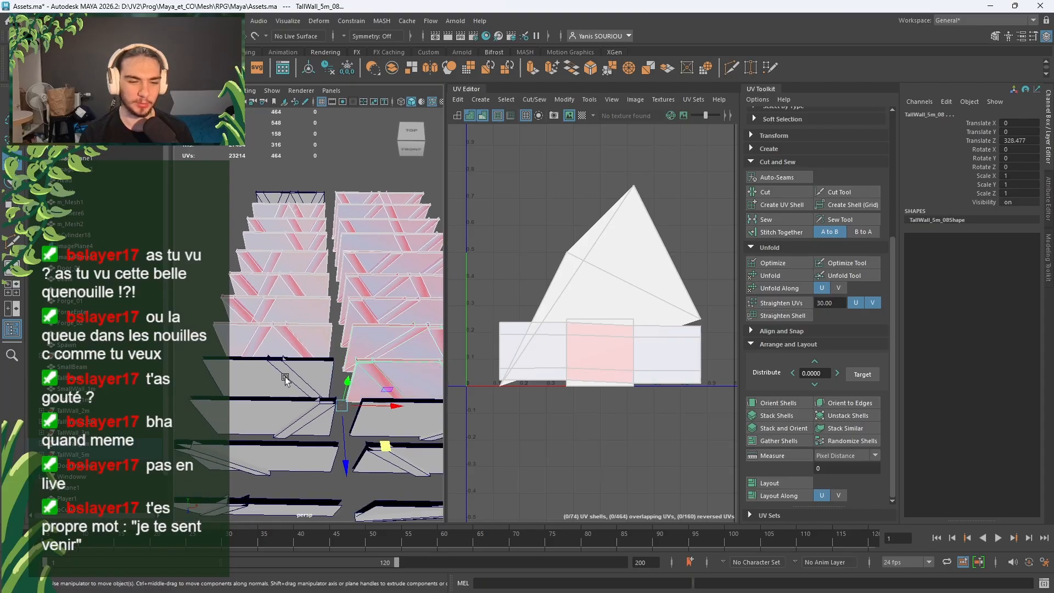
{"action": "left_click", "coordinate": [287, 377], "text": "shift"}
{"action": "left_click", "coordinate": [287, 414], "text": "shift"}
{"action": "left_click", "coordinate": [395, 427], "text": "shift"}
{"action": "scroll", "coordinate": [395, 429], "scroll_direction": "down", "scroll_amount": 4}
{"action": "middle_click_drag", "start_coordinate": [396, 430], "coordinate": [401, 330], "text": "alt"}
{"action": "left_click_drag", "start_coordinate": [401, 329], "coordinate": [402, 288], "text": "alt"}
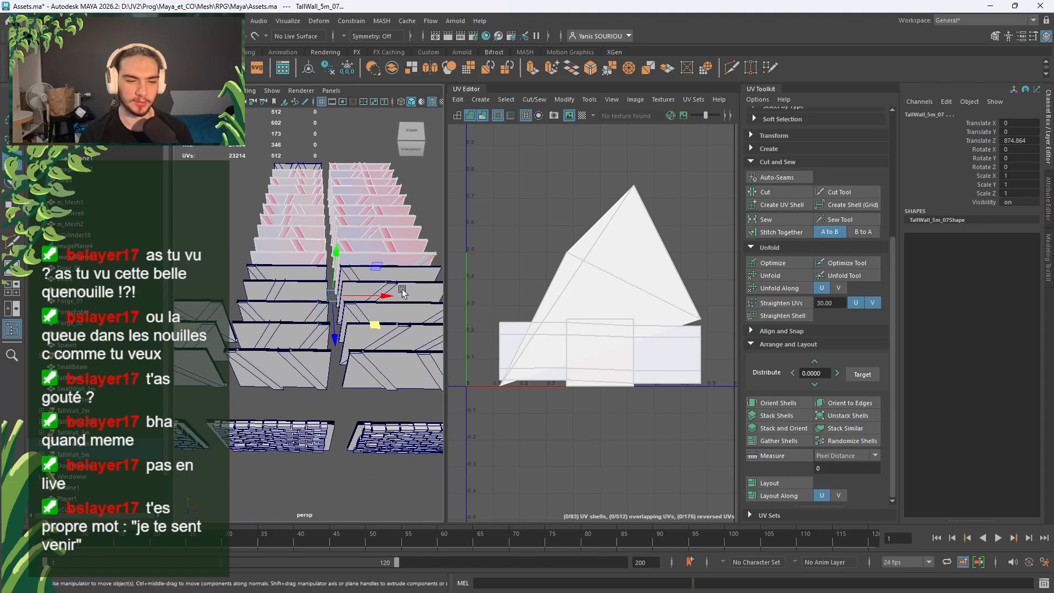
{"action": "left_click", "coordinate": [401, 289], "text": "shift"}
{"action": "left_click", "coordinate": [307, 282], "text": "shift"}
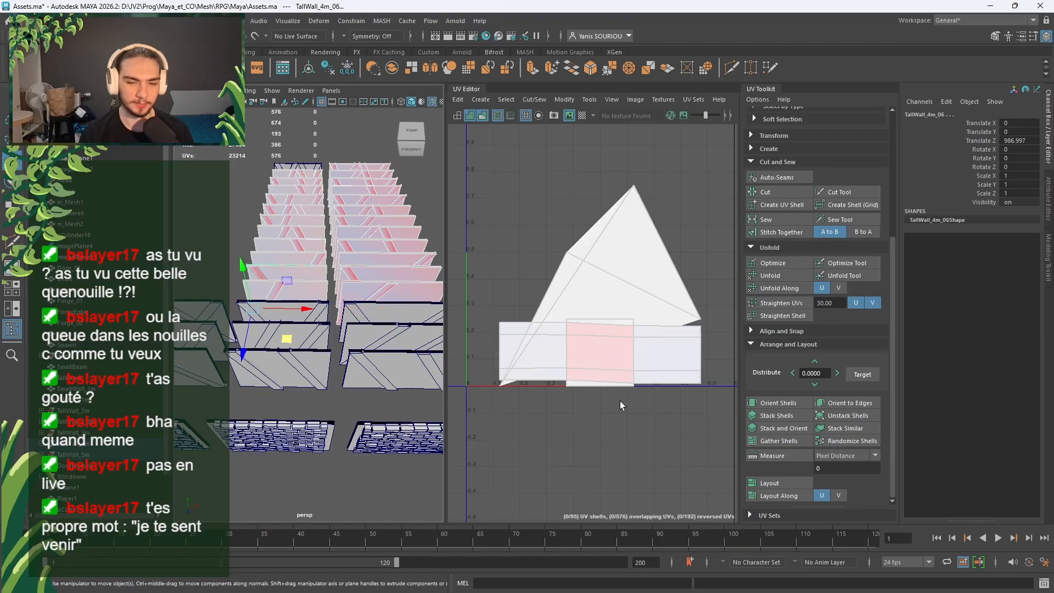
Step: Select all UV shells of the selected walls and unfold them
{"action": "right_click_drag", "start_coordinate": [670, 416], "coordinate": [600, 398]}
{"action": "scroll", "coordinate": [555, 409], "scroll_direction": "down", "scroll_amount": 3}
{"action": "left_click_drag", "start_coordinate": [502, 422], "coordinate": [691, 229]}
{"action": "left_click", "coordinate": [771, 276]}
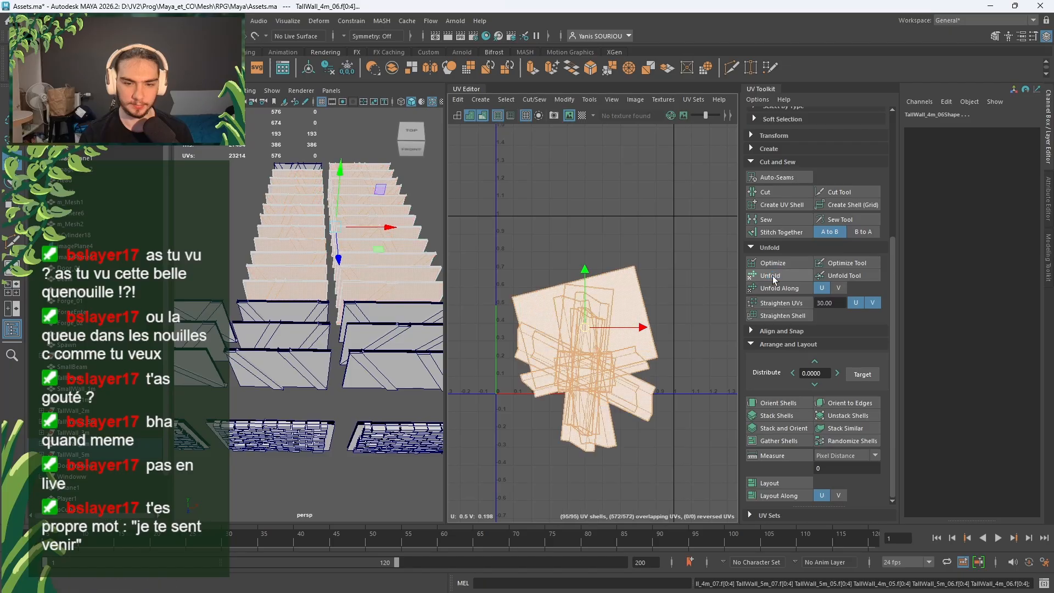
Step: Orient all the unfolded wall shells and lay them out together in the UV tile
{"action": "left_click", "coordinate": [787, 401]}
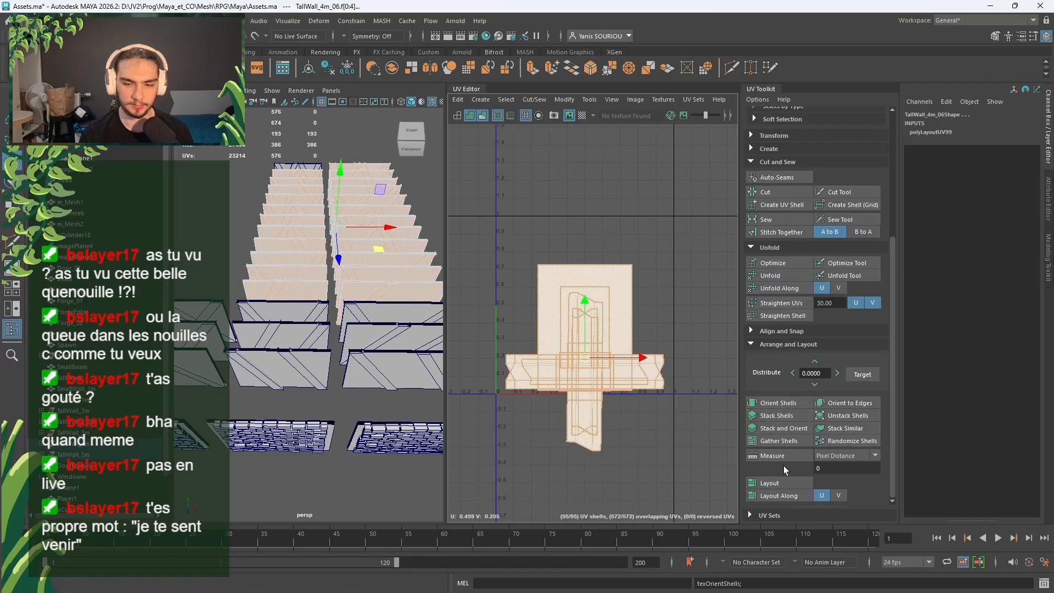
{"action": "left_click", "coordinate": [779, 482]}
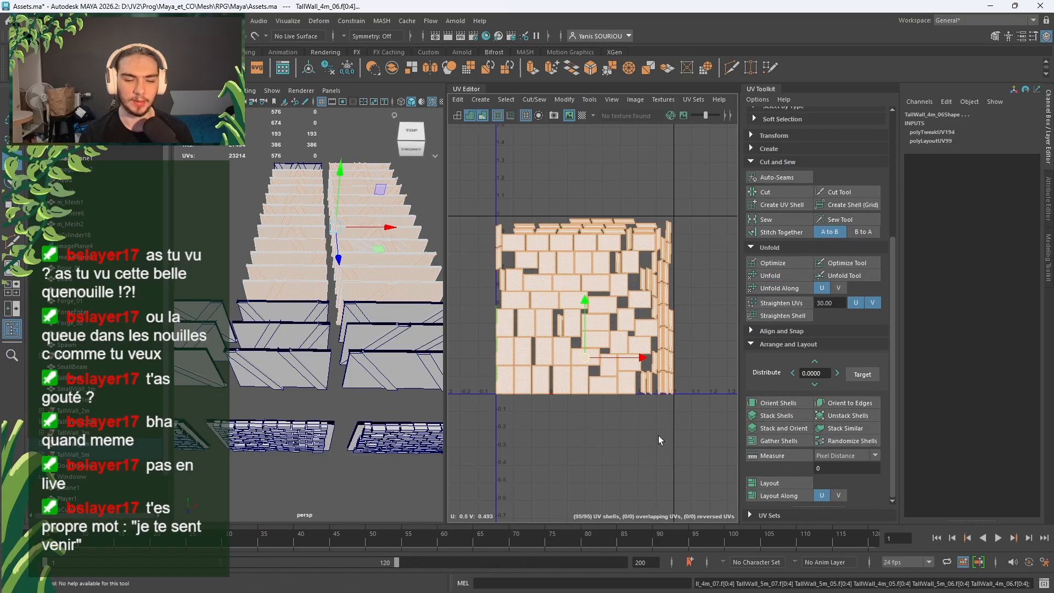
{"action": "key", "text": "f"}
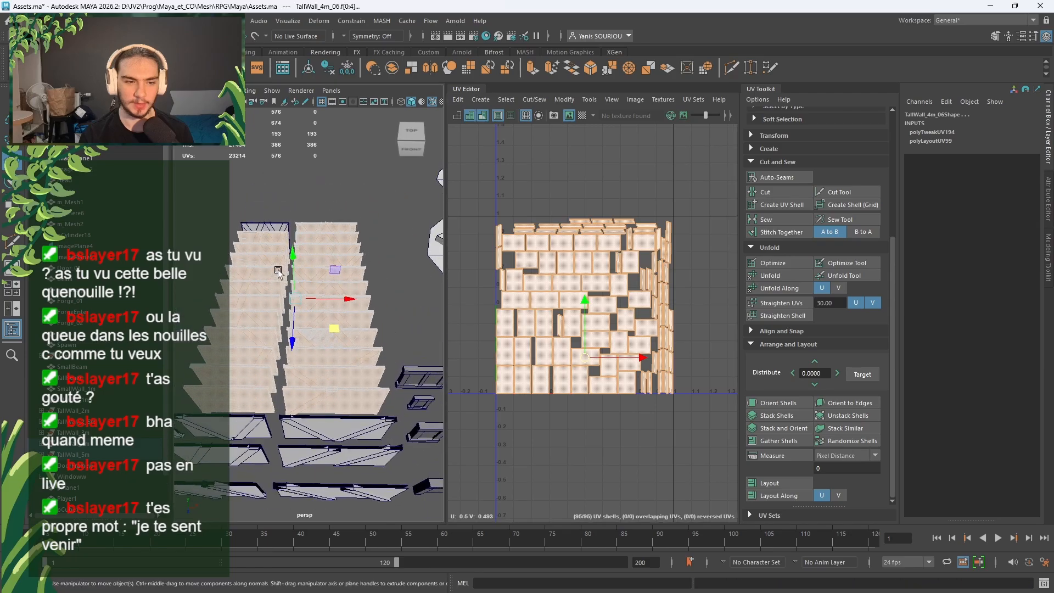
Step: Return to object selection and lay out the UVs of TallWall_5m_16 and TallWall_5m_15, each wall on its own
{"action": "right_click_drag", "start_coordinate": [308, 212], "coordinate": [334, 204]}
{"action": "left_click", "coordinate": [335, 213]}
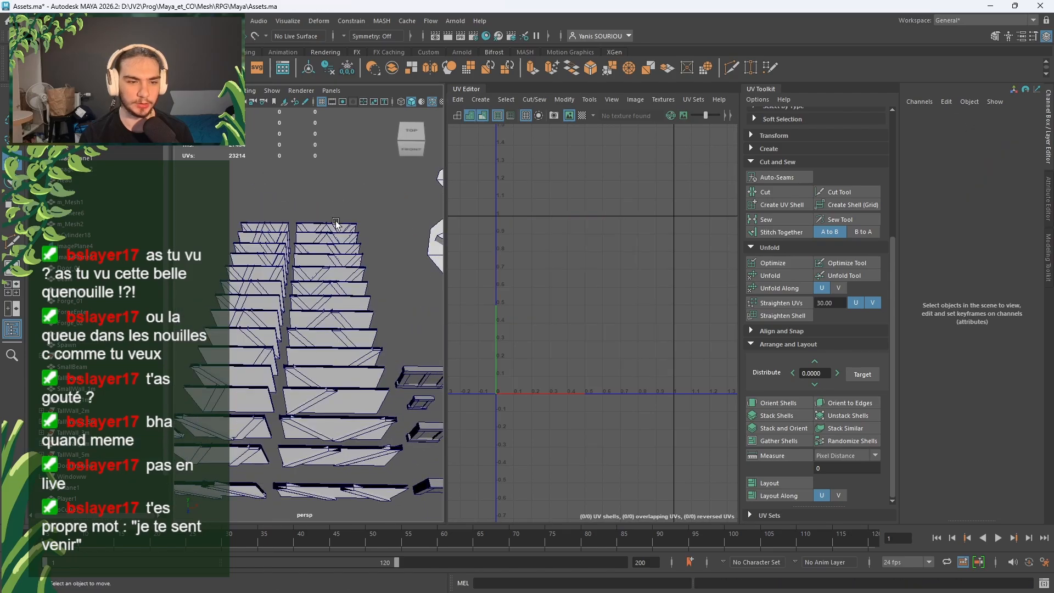
{"action": "left_click", "coordinate": [335, 223]}
{"action": "left_click", "coordinate": [792, 480]}
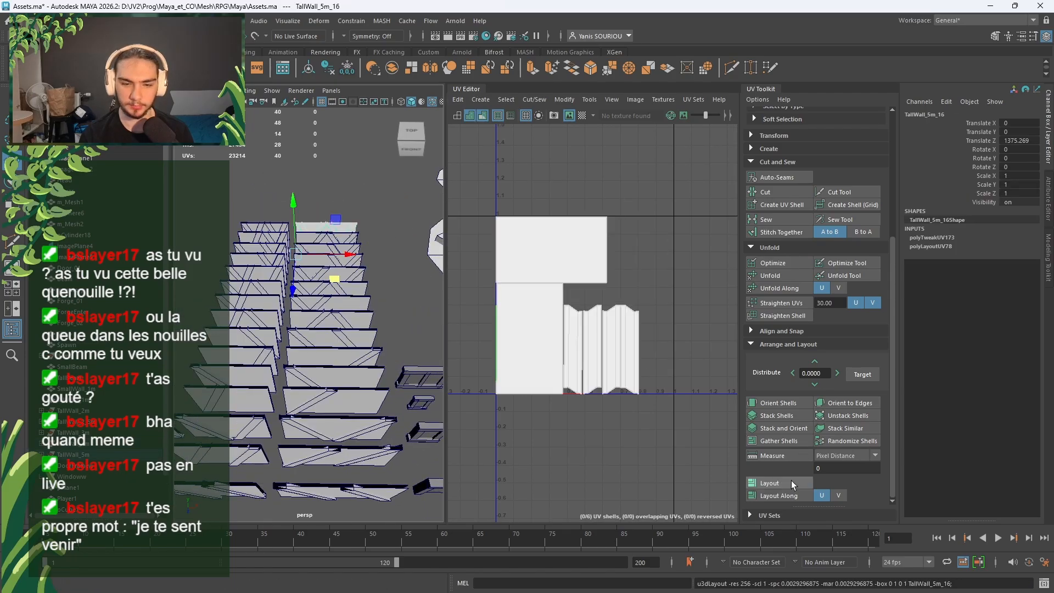
{"action": "left_click", "coordinate": [321, 238]}
{"action": "left_click", "coordinate": [757, 484]}
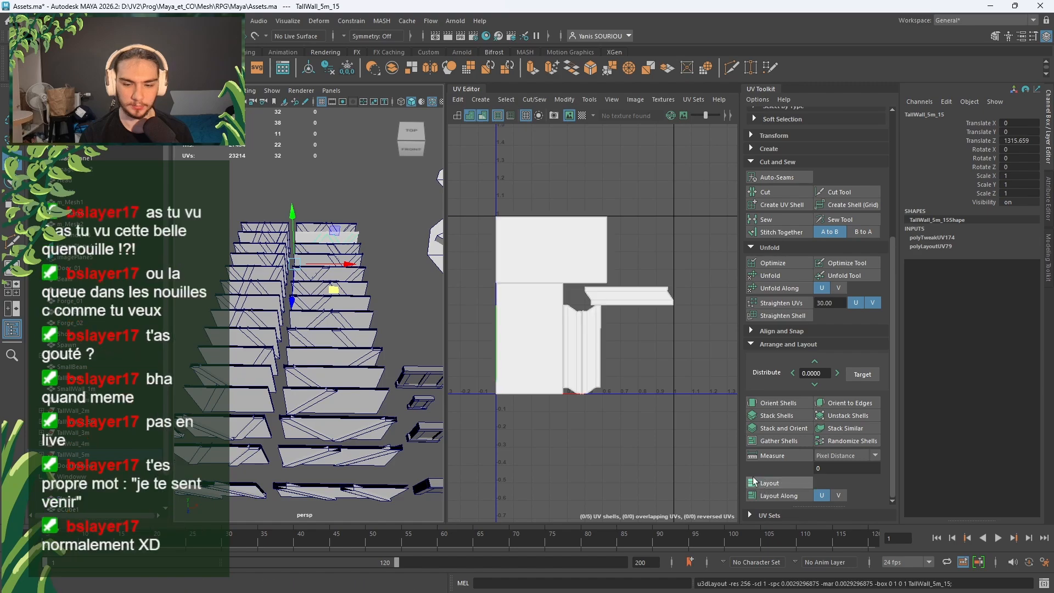
Step: Lay out the UVs of TallWall_4m_15 and TallWall_4m_14 separately in the UV tile
{"action": "scroll", "coordinate": [380, 286], "scroll_direction": "up", "scroll_amount": 2}
{"action": "left_click_drag", "start_coordinate": [296, 278], "coordinate": [298, 295], "text": "alt"}
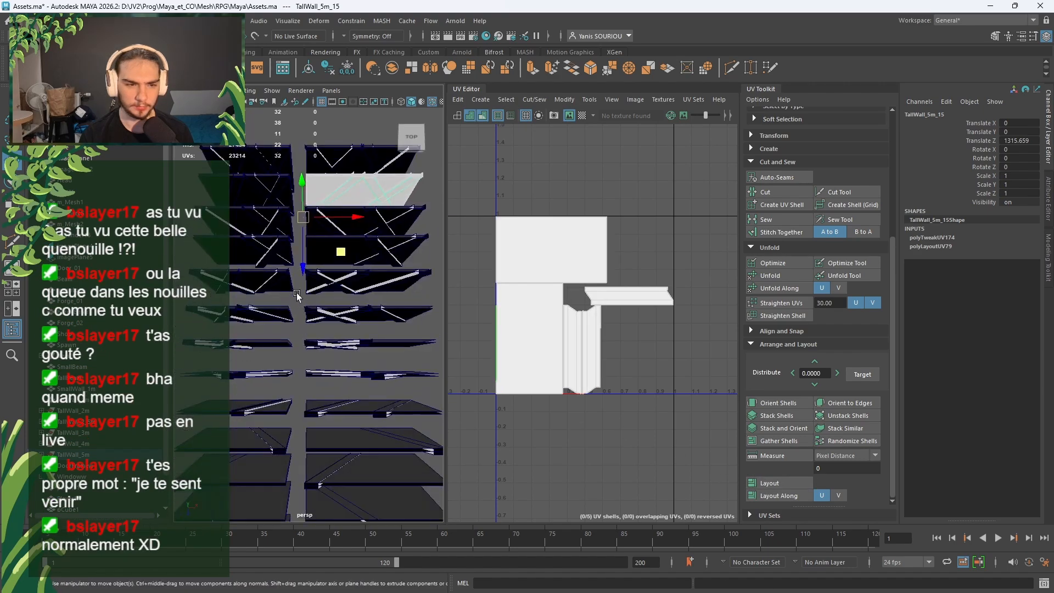
{"action": "left_click", "coordinate": [287, 191]}
{"action": "left_click", "coordinate": [766, 480]}
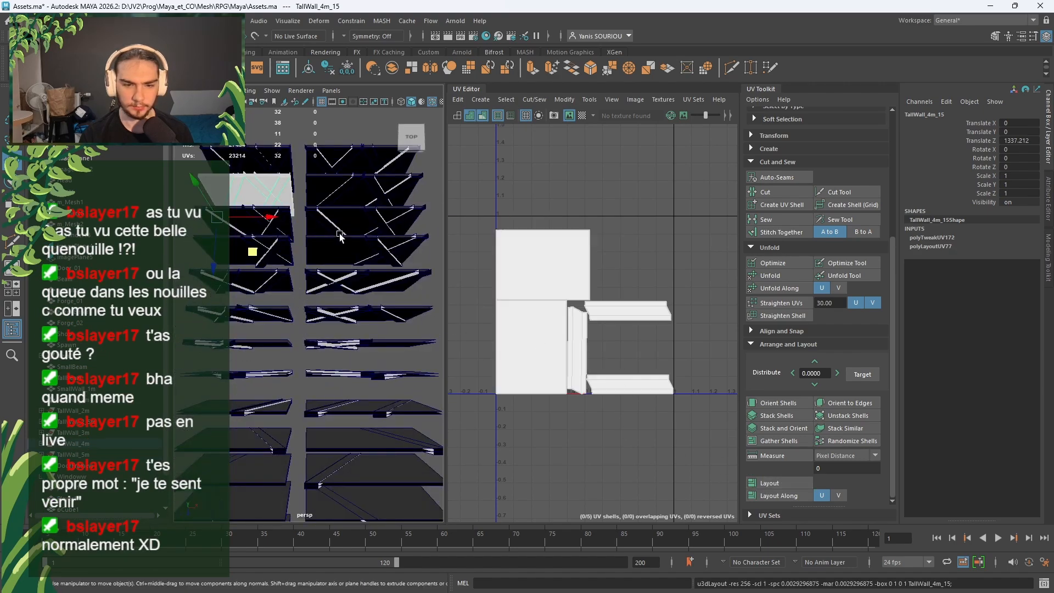
{"action": "left_click", "coordinate": [282, 217]}
{"action": "left_click", "coordinate": [769, 482]}
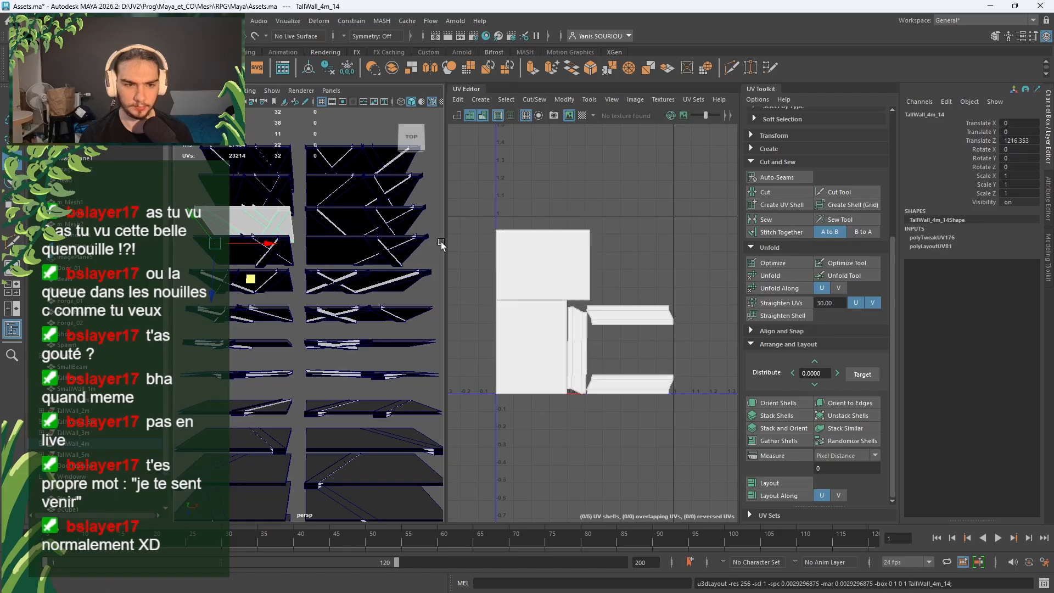
Step: Lay out the UVs of TallWall_5m_14, TallWall_5m_13 and TallWall_4m_13, one wall at a time
{"action": "left_click", "coordinate": [357, 220]}
{"action": "left_click", "coordinate": [788, 484]}
{"action": "left_click", "coordinate": [371, 250]}
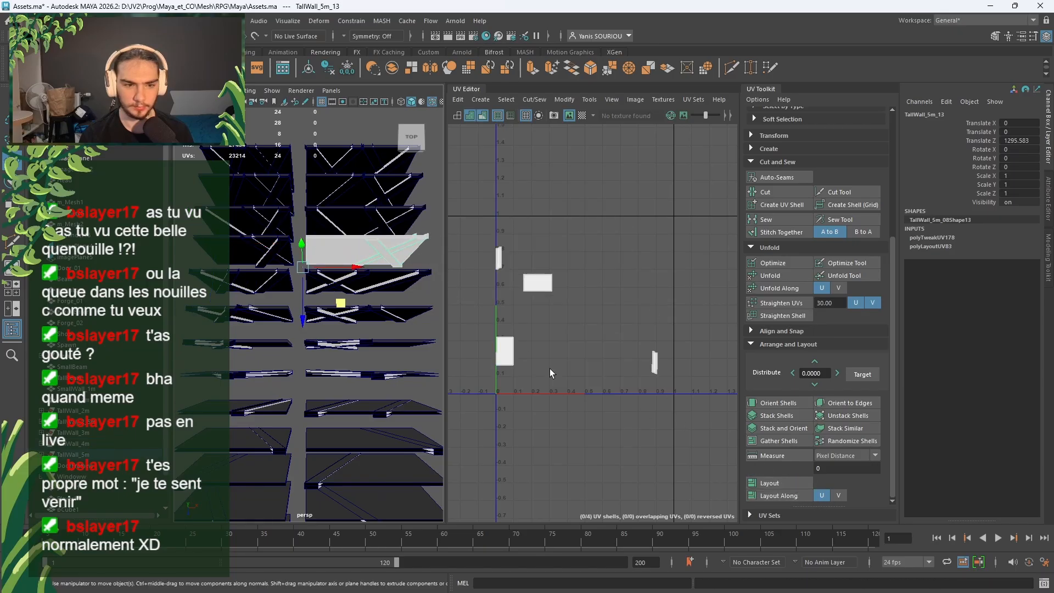
{"action": "left_click", "coordinate": [763, 482]}
{"action": "left_click", "coordinate": [264, 249]}
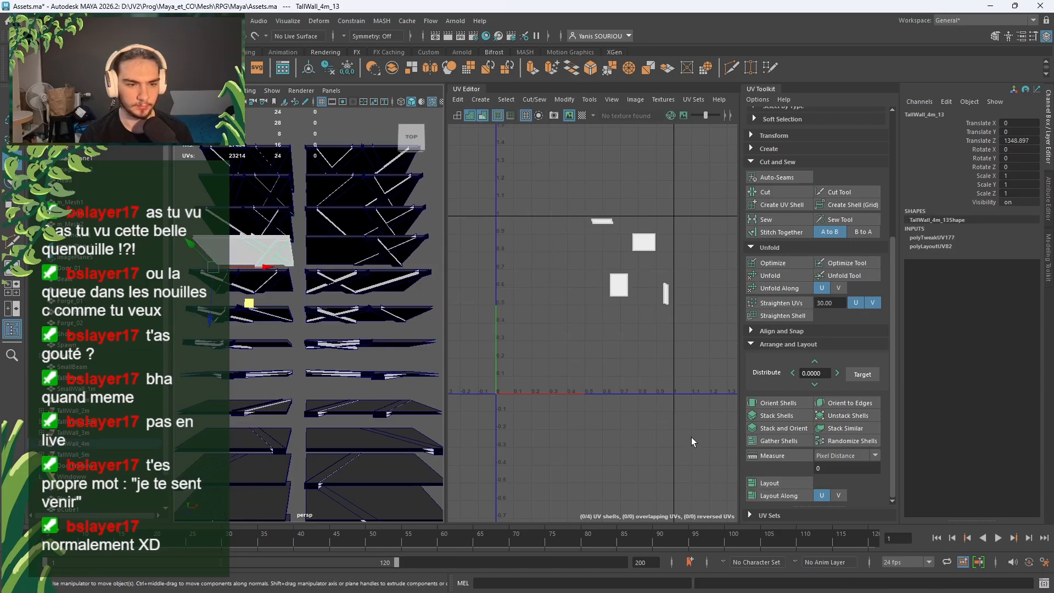
{"action": "left_click", "coordinate": [755, 482]}
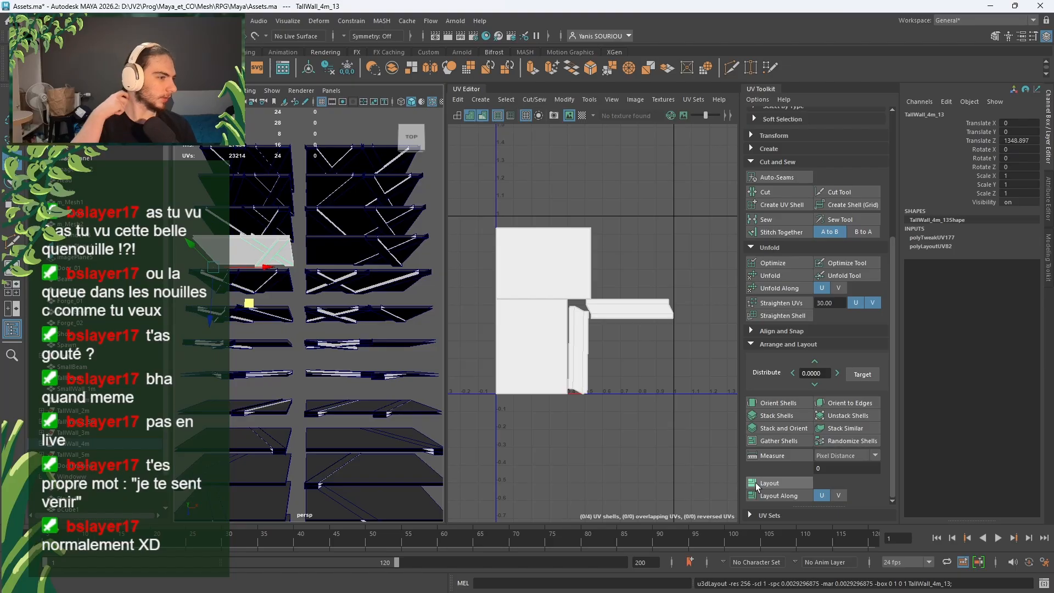
Step: Lay out the UVs of TallWall_4m_12, TallWall_5m_12 and TallWall_5m_11, one wall at a time
{"action": "left_click_drag", "start_coordinate": [303, 303], "coordinate": [316, 287], "text": "alt"}
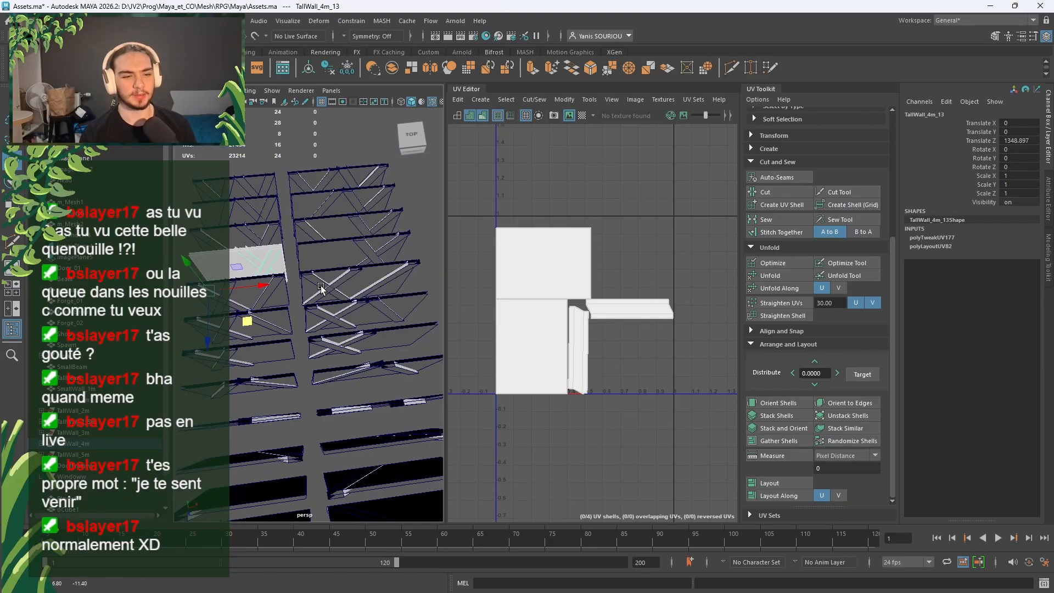
{"action": "left_click", "coordinate": [277, 295]}
{"action": "left_click", "coordinate": [772, 479]}
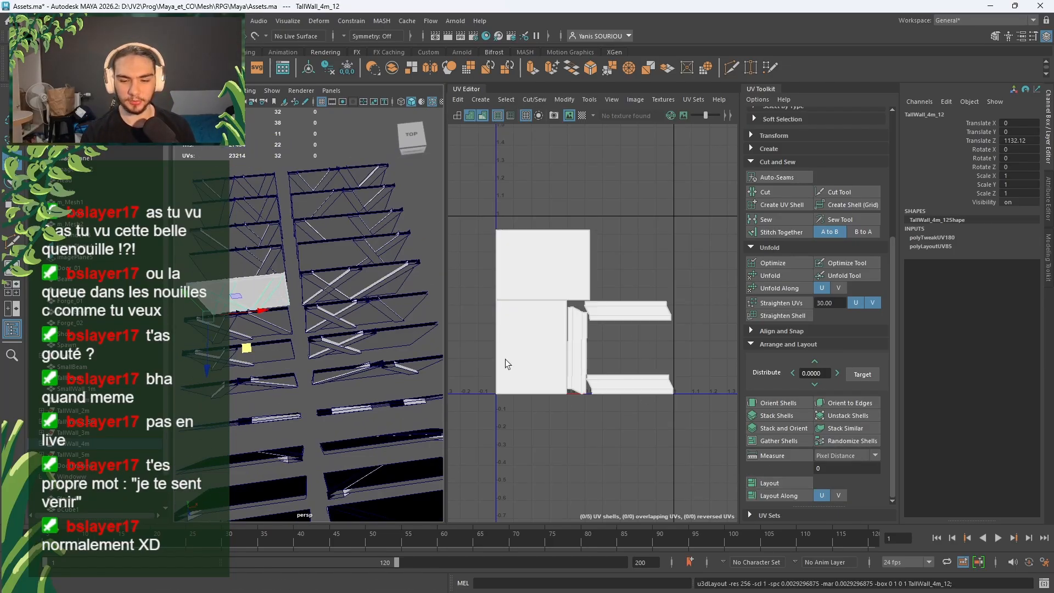
{"action": "left_click", "coordinate": [402, 275]}
{"action": "left_click", "coordinate": [760, 483]}
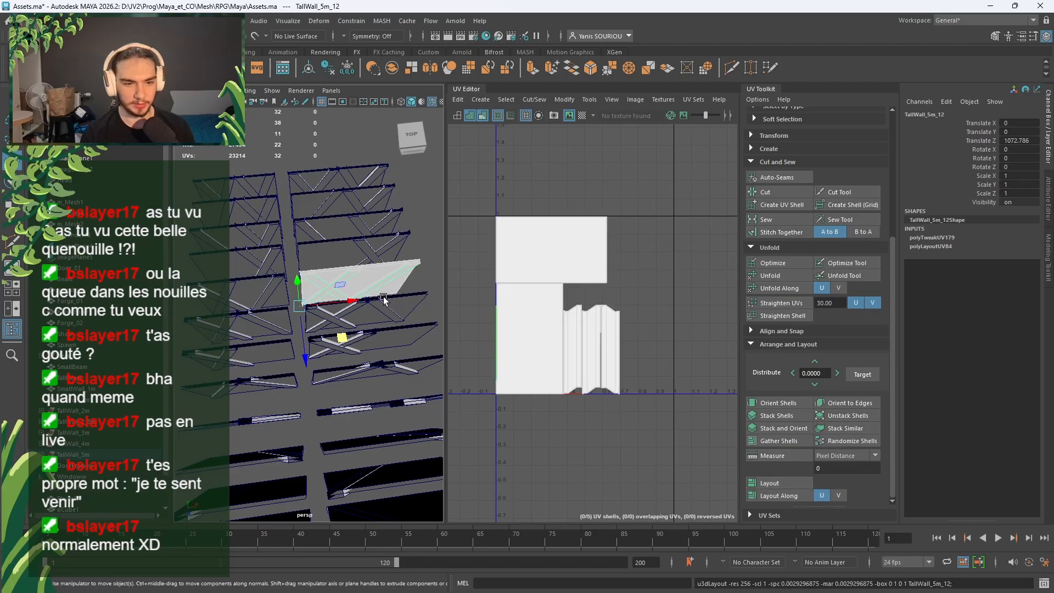
{"action": "left_click", "coordinate": [395, 301]}
{"action": "left_click", "coordinate": [759, 481]}
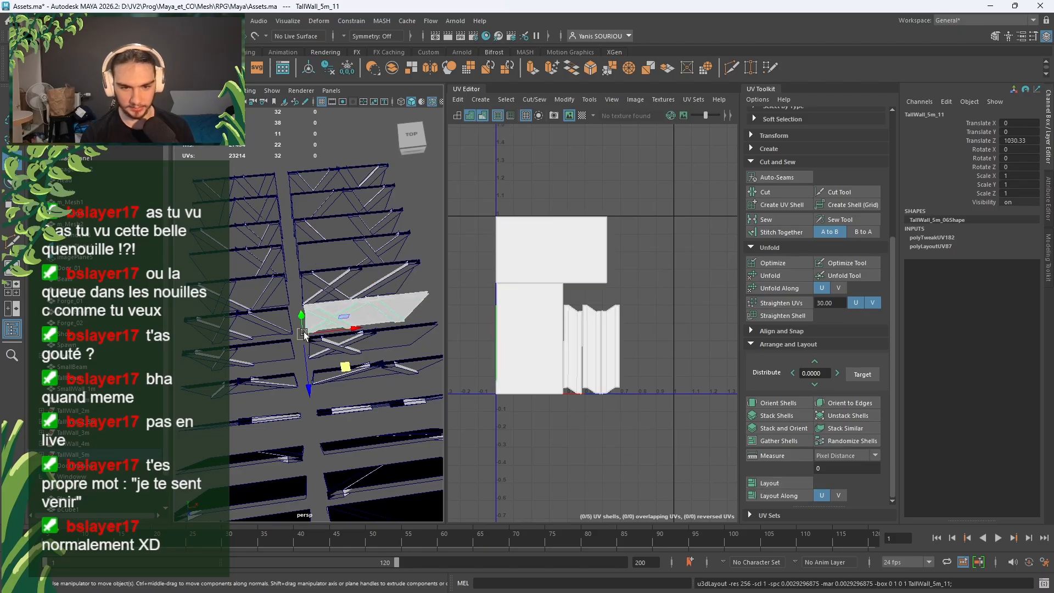
Step: Lay out the UVs of TallWall_4m_11, TallWall_4m_10 and TallWall_5m_10, one wall at a time
{"action": "left_click", "coordinate": [288, 329]}
{"action": "left_click", "coordinate": [781, 480]}
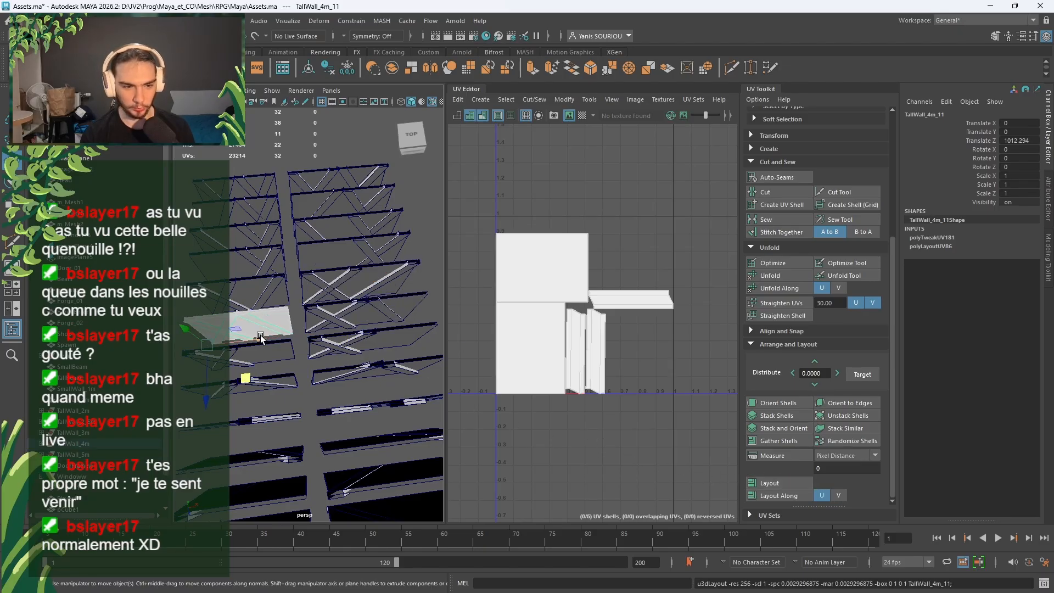
{"action": "left_click", "coordinate": [276, 351]}
{"action": "left_click", "coordinate": [765, 485]}
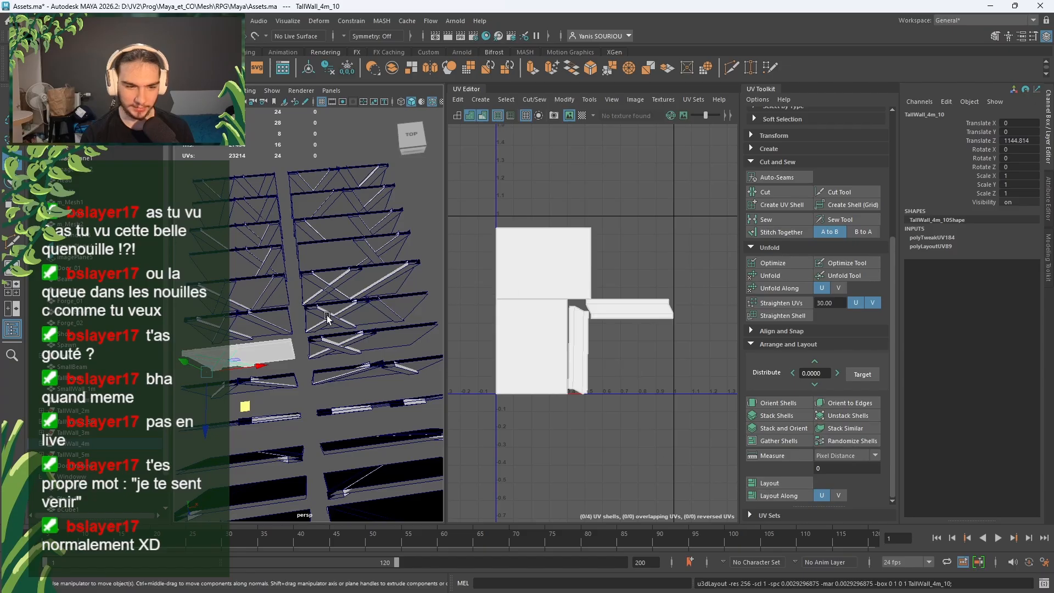
{"action": "left_click", "coordinate": [367, 351]}
{"action": "left_click", "coordinate": [766, 482]}
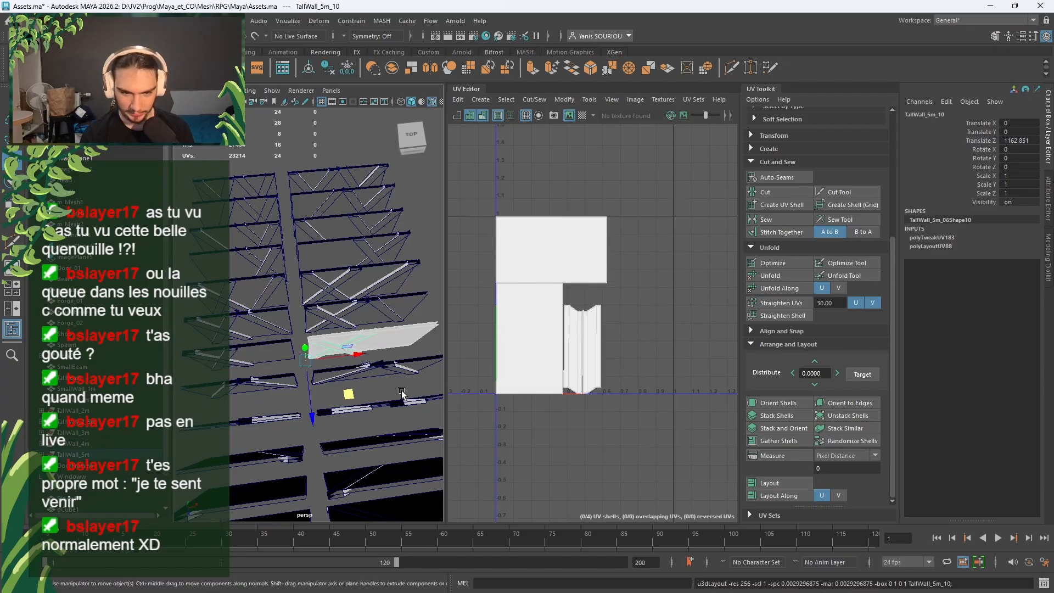
Step: Lay out the UVs of TallWall_5m_09, TallWall_4m_09 and TallWall_4m_08, one wall at a time
{"action": "left_click", "coordinate": [402, 386]}
{"action": "left_click", "coordinate": [400, 373]}
{"action": "left_click", "coordinate": [770, 480]}
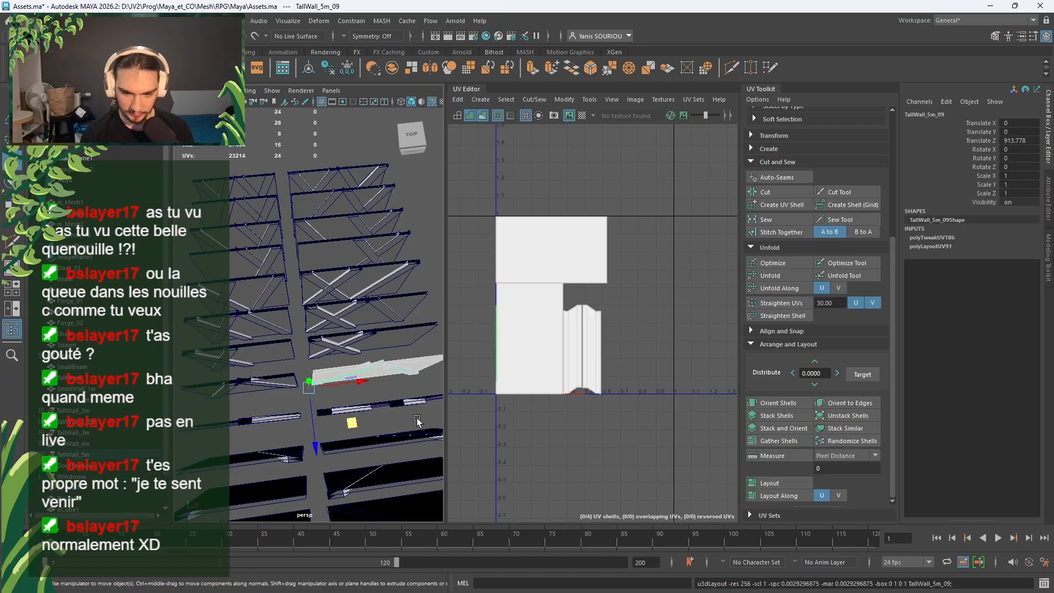
{"action": "left_click_drag", "start_coordinate": [417, 417], "coordinate": [252, 383], "text": "alt"}
{"action": "left_click", "coordinate": [252, 383]}
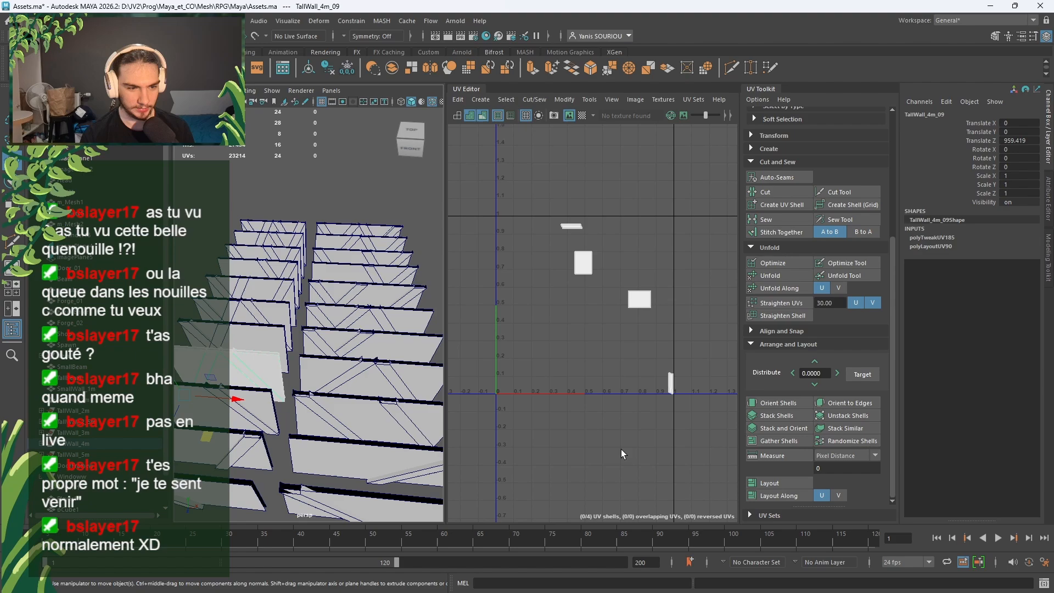
{"action": "left_click", "coordinate": [784, 482]}
{"action": "left_click", "coordinate": [268, 412]}
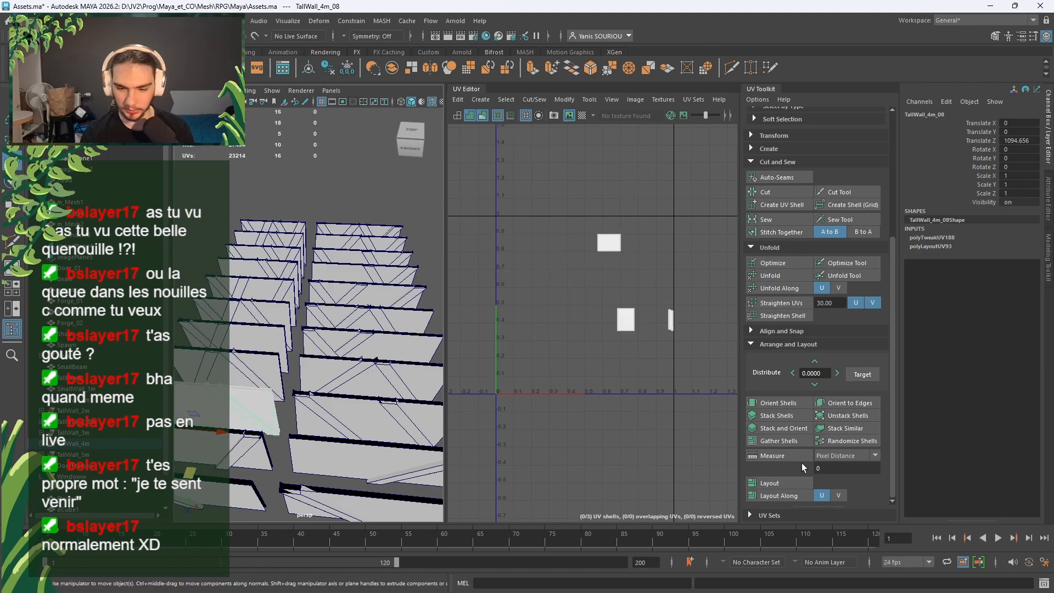
{"action": "left_click", "coordinate": [782, 481]}
Step: Lay out the UVs of TallWall_5m_08 and TallWall_5m_07, one wall at a time
{"action": "left_click_drag", "start_coordinate": [395, 357], "coordinate": [344, 335], "text": "alt"}
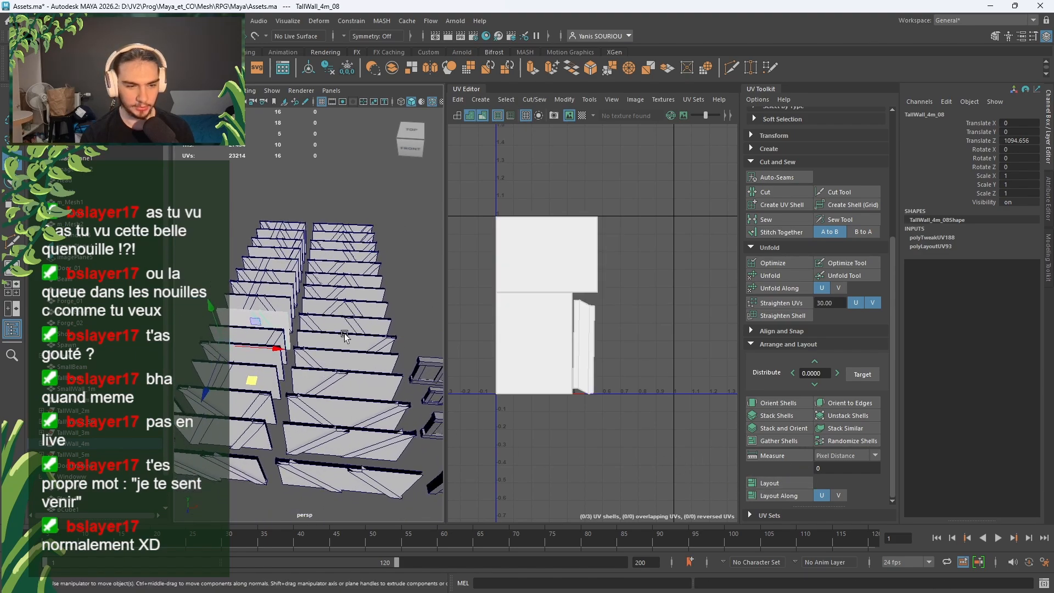
{"action": "left_click", "coordinate": [347, 328]}
{"action": "left_click", "coordinate": [779, 482]}
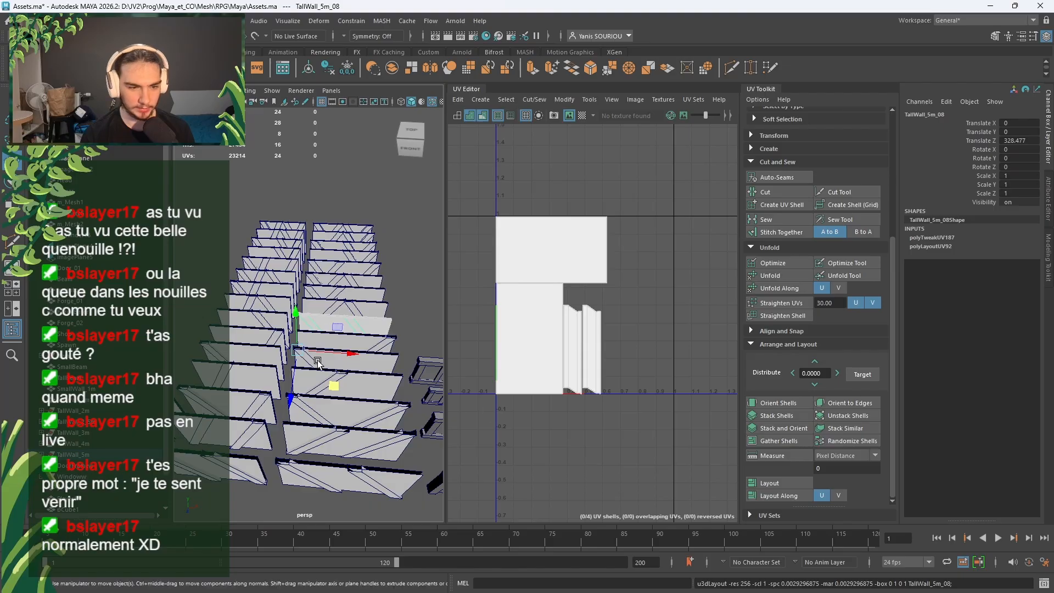
{"action": "left_click", "coordinate": [329, 345]}
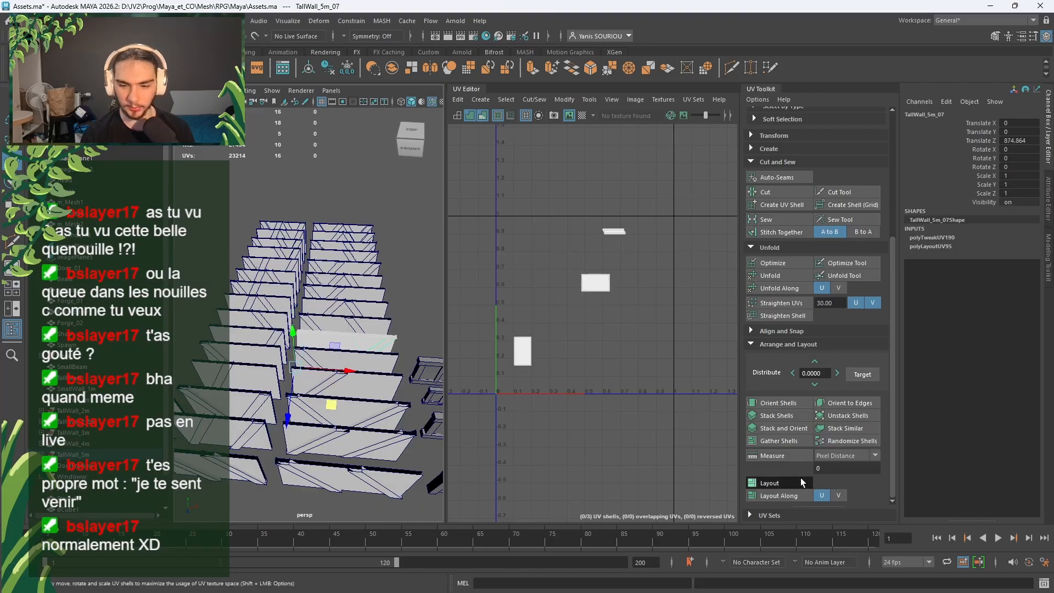
{"action": "left_click", "coordinate": [779, 482]}
{"action": "left_click", "coordinate": [254, 333]}
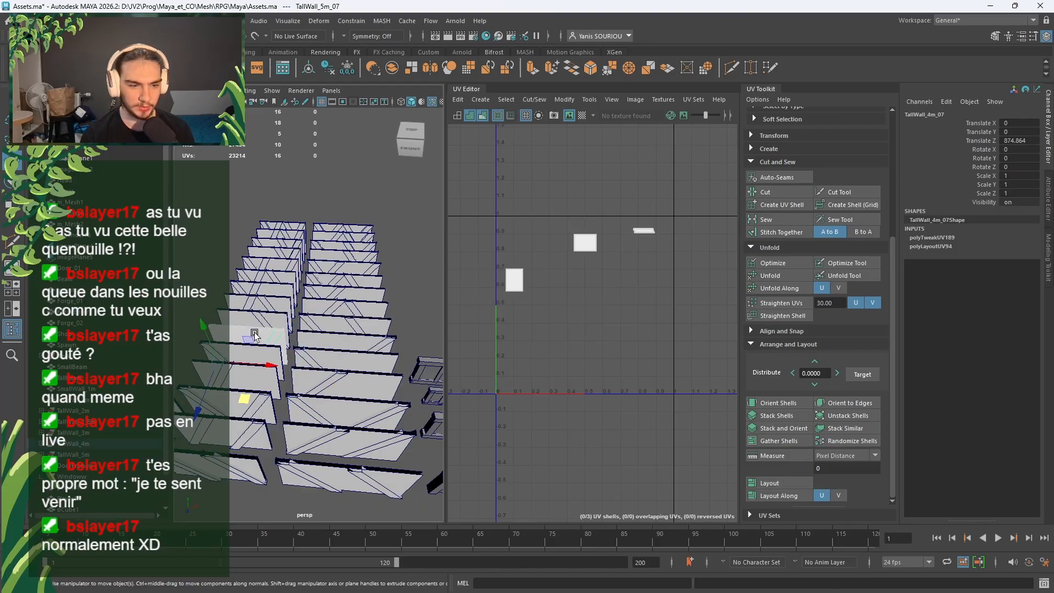
Step: Delete the diagonal beam near one end of TallWall_5m_08 and return to object selection
{"action": "left_click_drag", "start_coordinate": [327, 383], "coordinate": [344, 392], "text": "alt"}
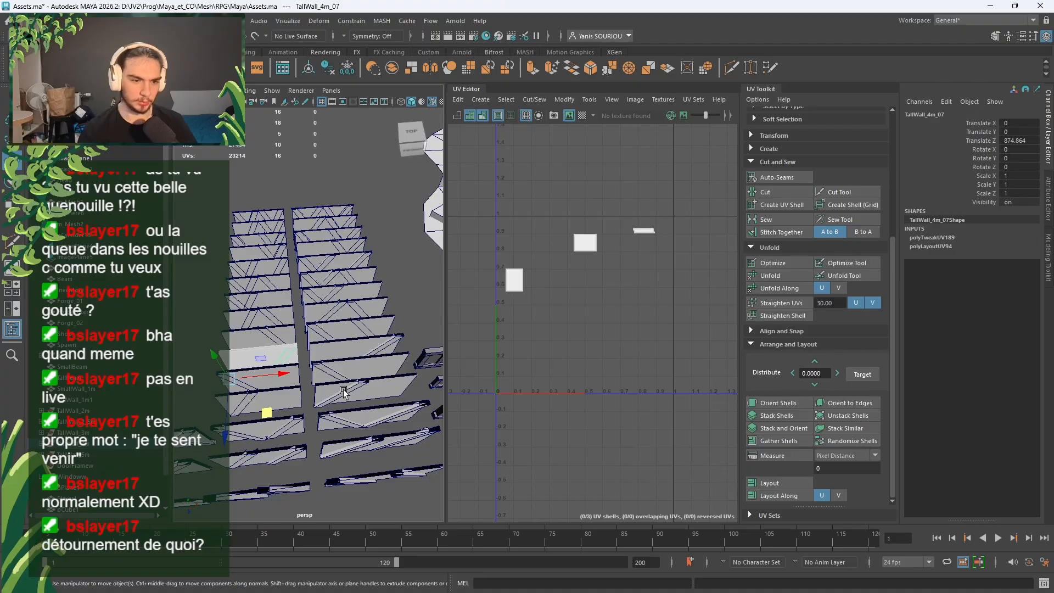
{"action": "left_click", "coordinate": [338, 339]}
{"action": "key", "text": "f"}
{"action": "right_click_drag", "start_coordinate": [331, 279], "coordinate": [340, 297]}
{"action": "double_click", "coordinate": [348, 370]}
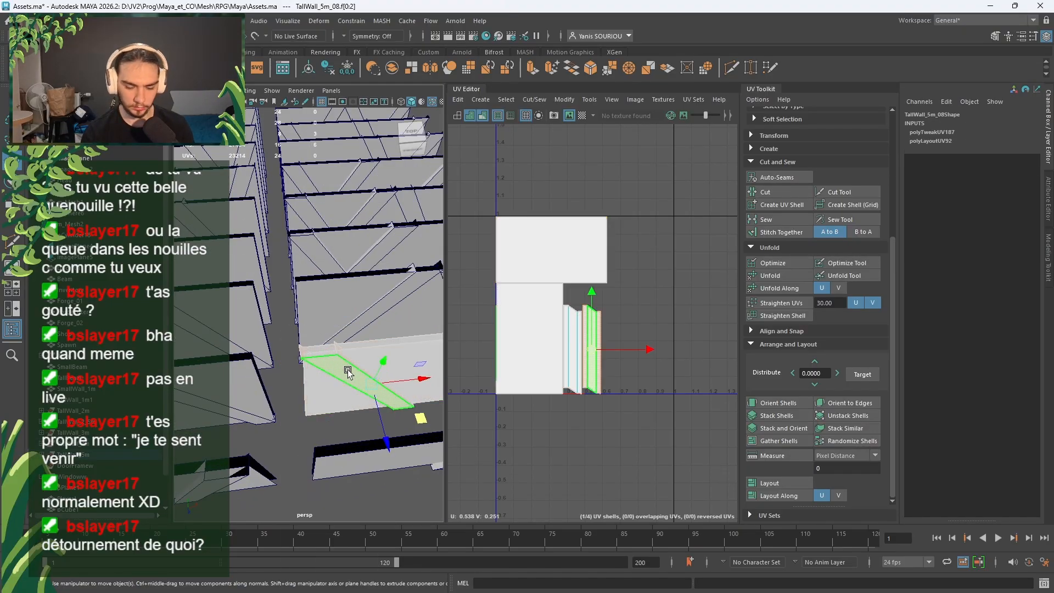
{"action": "key", "text": "Delete"}
{"action": "right_click", "coordinate": [348, 370]}
{"action": "right_click_drag", "start_coordinate": [348, 370], "coordinate": [376, 259]}
{"action": "scroll", "coordinate": [329, 318], "scroll_direction": "down", "scroll_amount": 8}
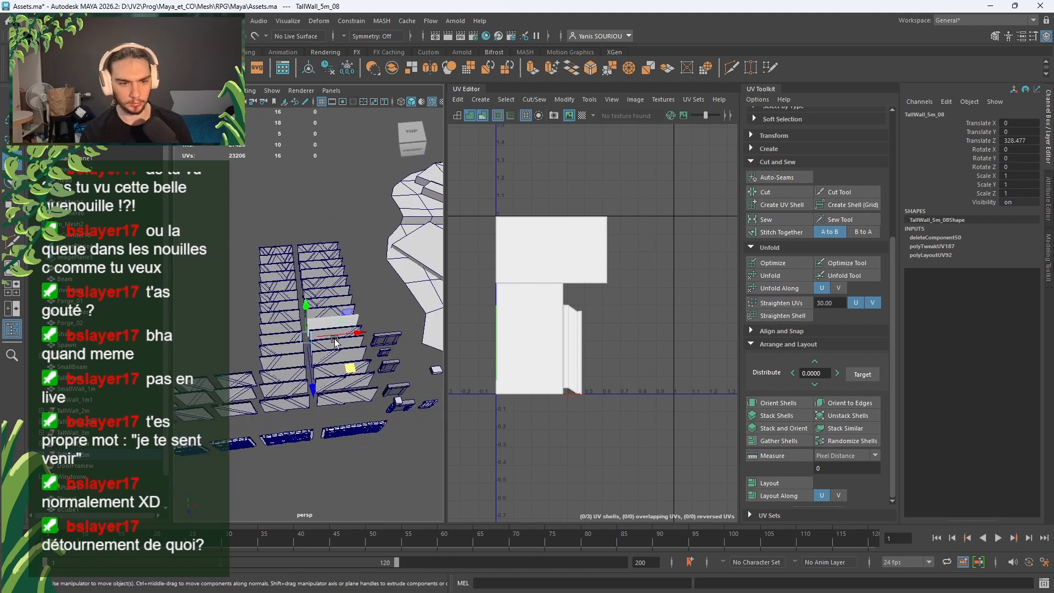
Step: Lay out the UVs of TallWall_4m_07, TallWall_5m_07 and TallWall_5m_06, one wall at a time
{"action": "scroll", "coordinate": [311, 341], "scroll_direction": "up", "scroll_amount": 3}
{"action": "scroll", "coordinate": [287, 330], "scroll_direction": "up", "scroll_amount": 2}
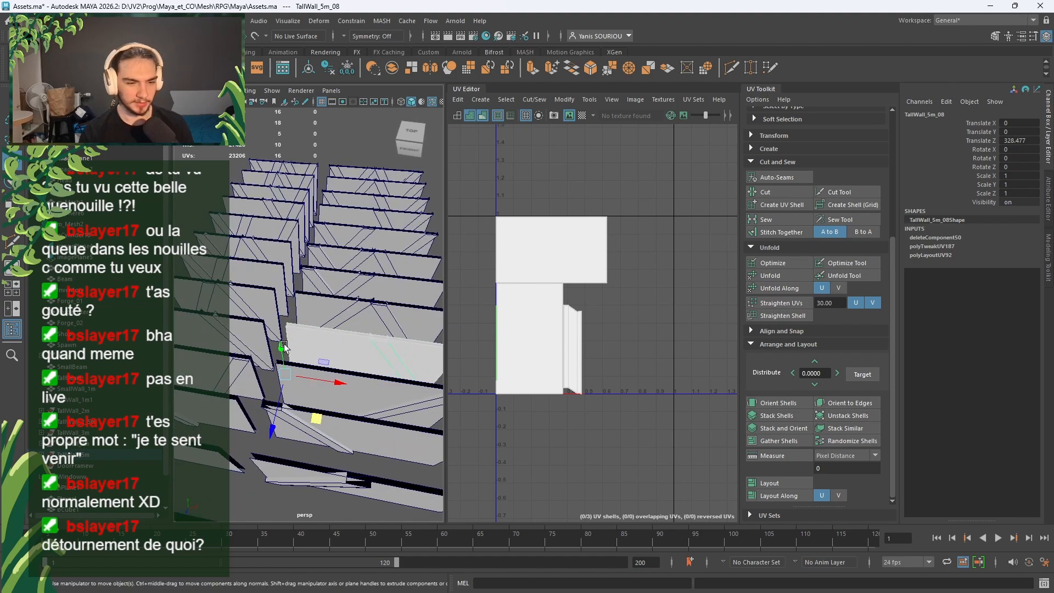
{"action": "left_click", "coordinate": [333, 399]}
{"action": "left_click", "coordinate": [770, 482]}
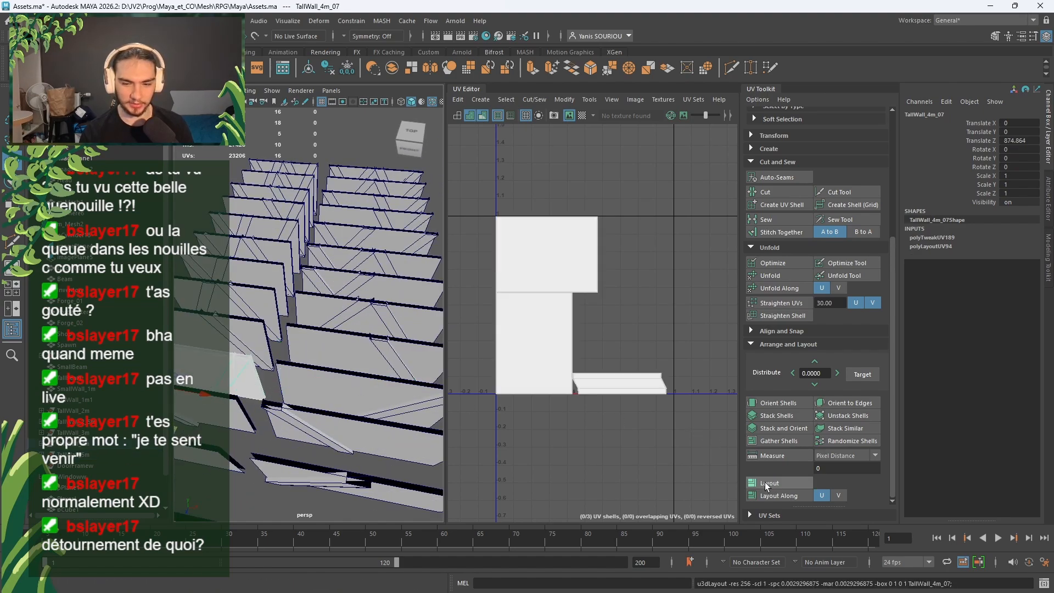
{"action": "left_click", "coordinate": [325, 399]}
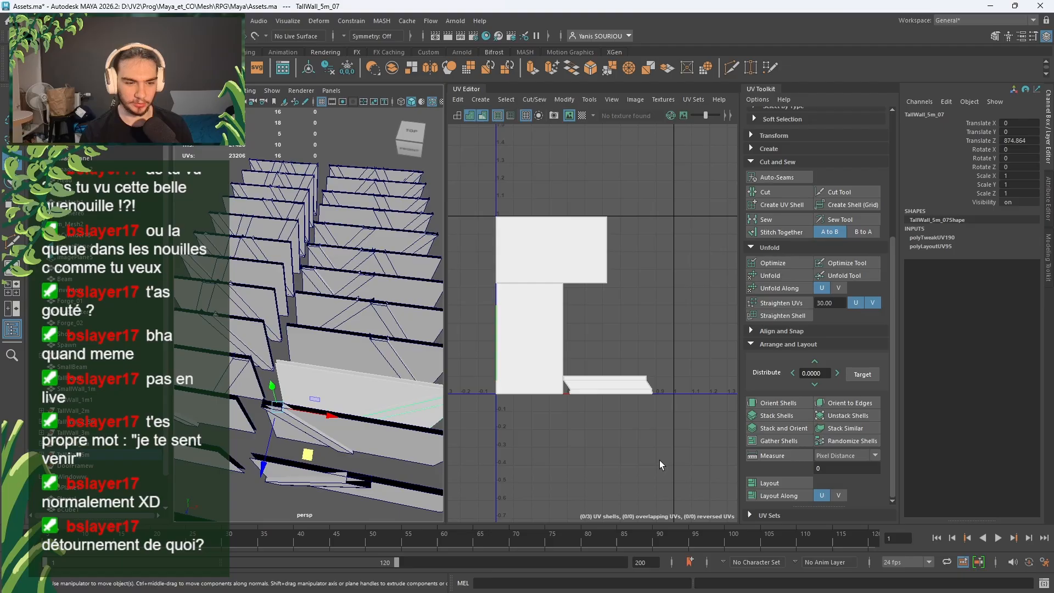
{"action": "left_click", "coordinate": [775, 483]}
Step: Lay out the UVs of TallWall_4m_06, TallWall_4m_05 and TallWall_5m_05, one wall at a time
{"action": "scroll", "coordinate": [311, 378], "scroll_direction": "down", "scroll_amount": 5}
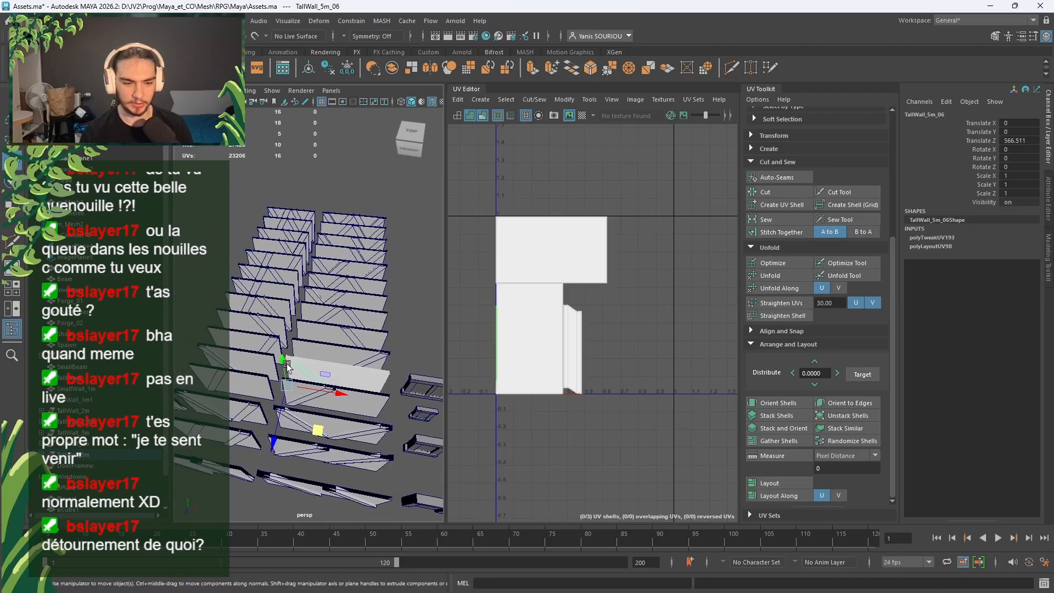
{"action": "left_click_drag", "start_coordinate": [303, 381], "coordinate": [291, 413], "text": "alt"}
{"action": "scroll", "coordinate": [315, 360], "scroll_direction": "up", "scroll_amount": 3}
{"action": "scroll", "coordinate": [311, 391], "scroll_direction": "down", "scroll_amount": 4}
{"action": "left_click", "coordinate": [260, 362]}
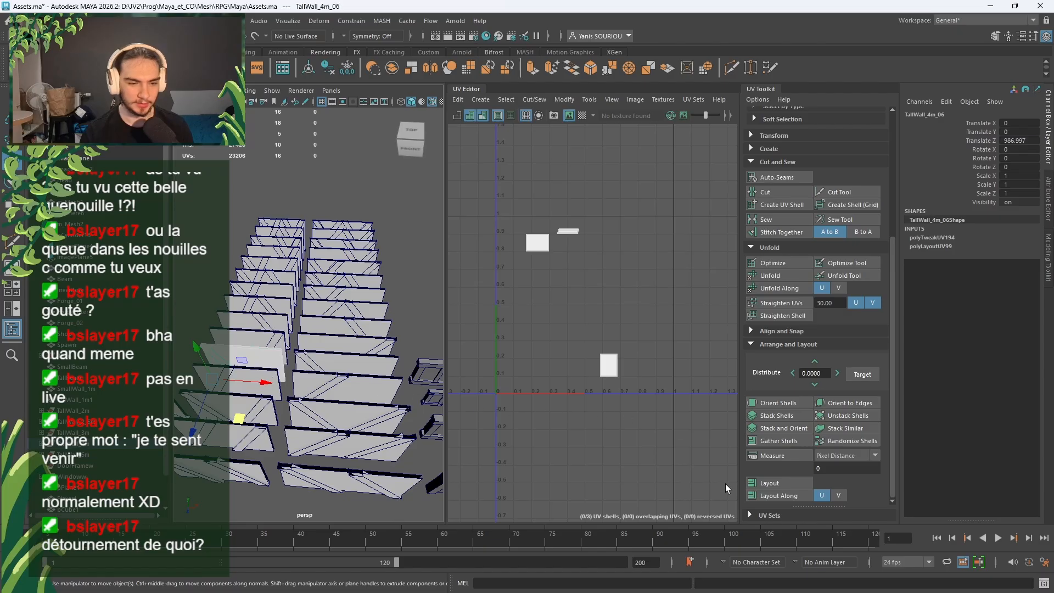
{"action": "left_click", "coordinate": [773, 484]}
{"action": "left_click", "coordinate": [276, 395]}
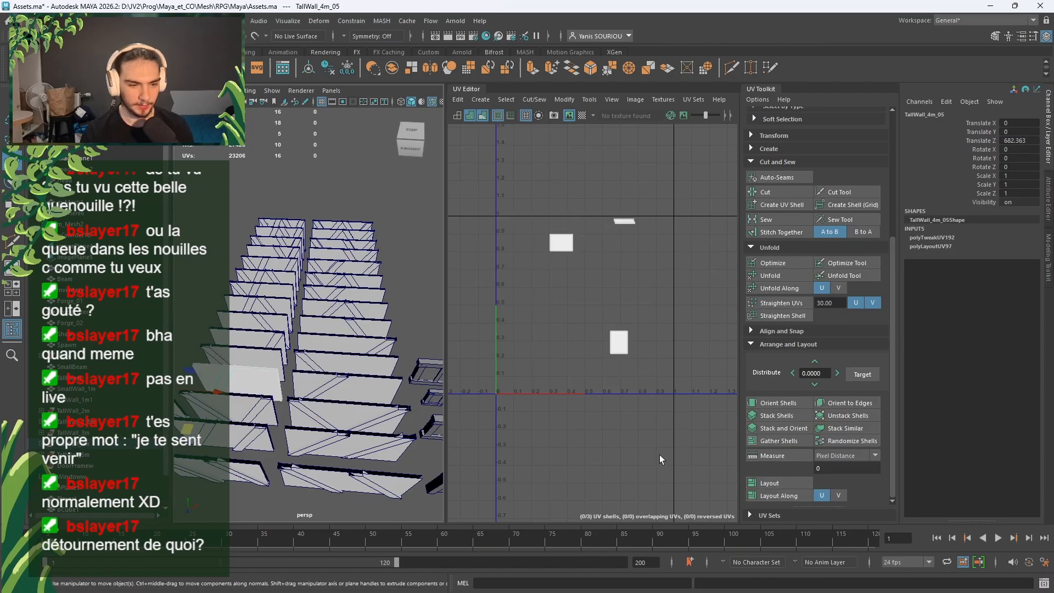
{"action": "left_click", "coordinate": [758, 482]}
{"action": "left_click", "coordinate": [330, 387]}
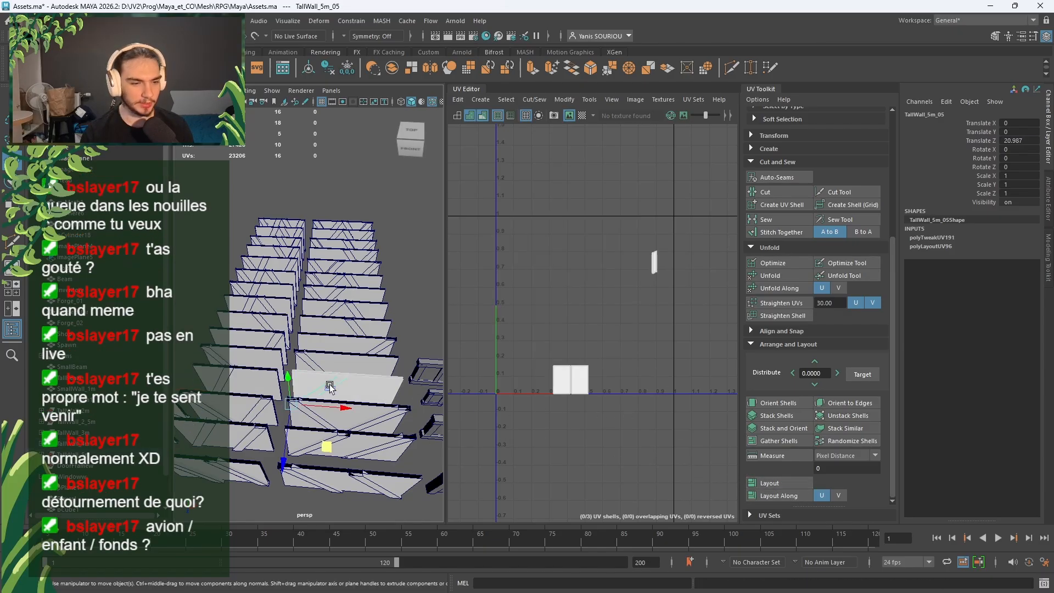
{"action": "left_click", "coordinate": [763, 484]}
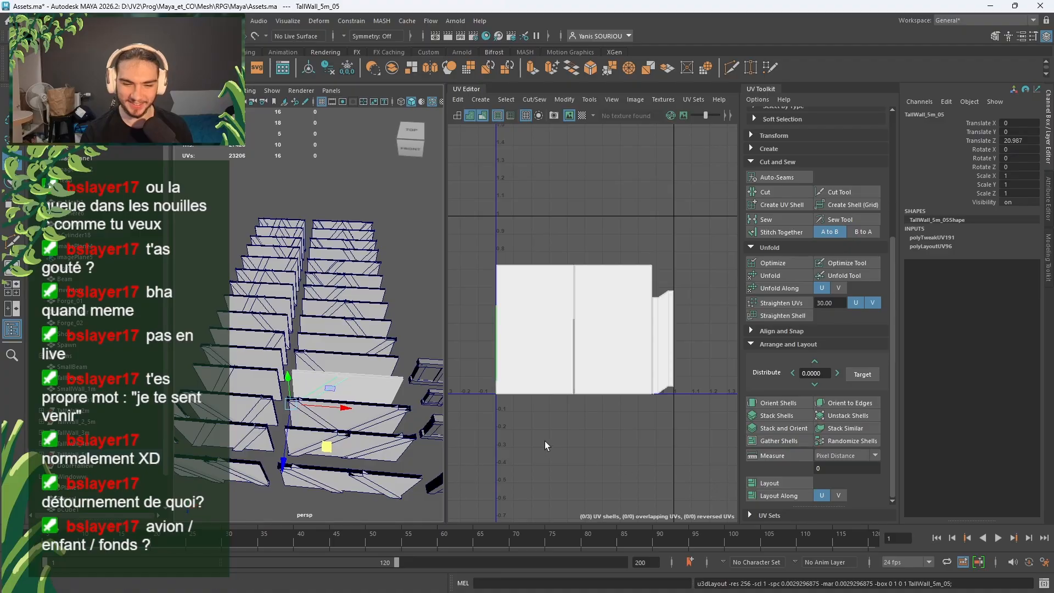
Step: Unfold, orient and lay out the UV shells of TallWall_5m_04
{"action": "left_click", "coordinate": [388, 426]}
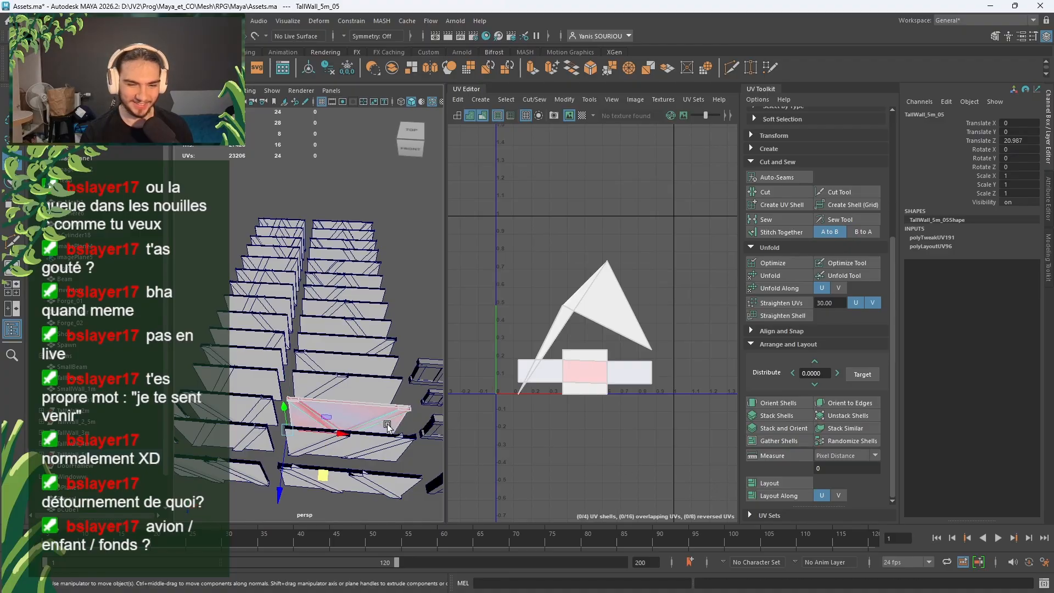
{"action": "left_click", "coordinate": [781, 276]}
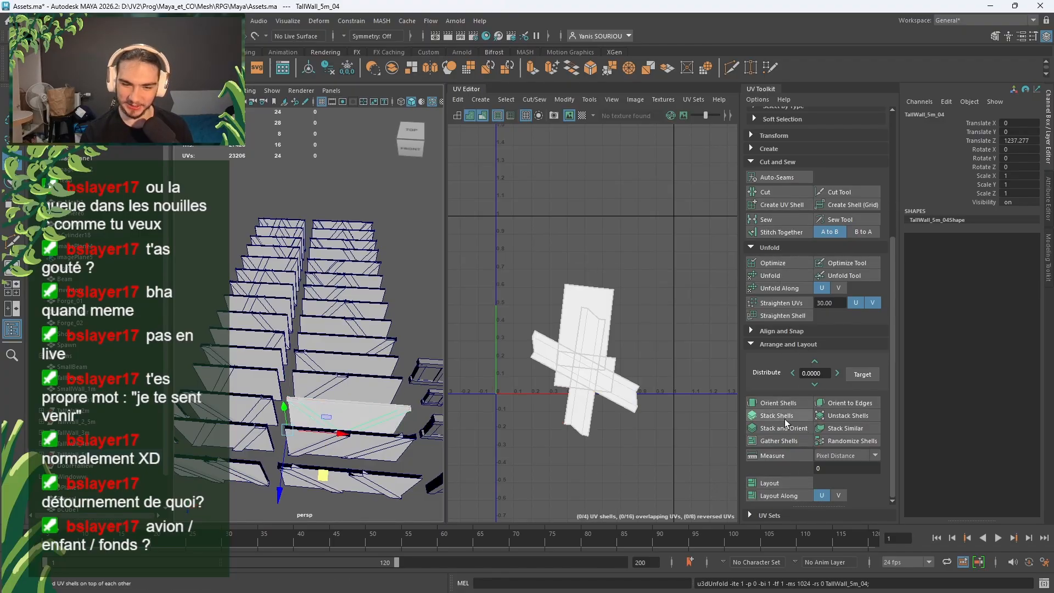
{"action": "left_click", "coordinate": [801, 402]}
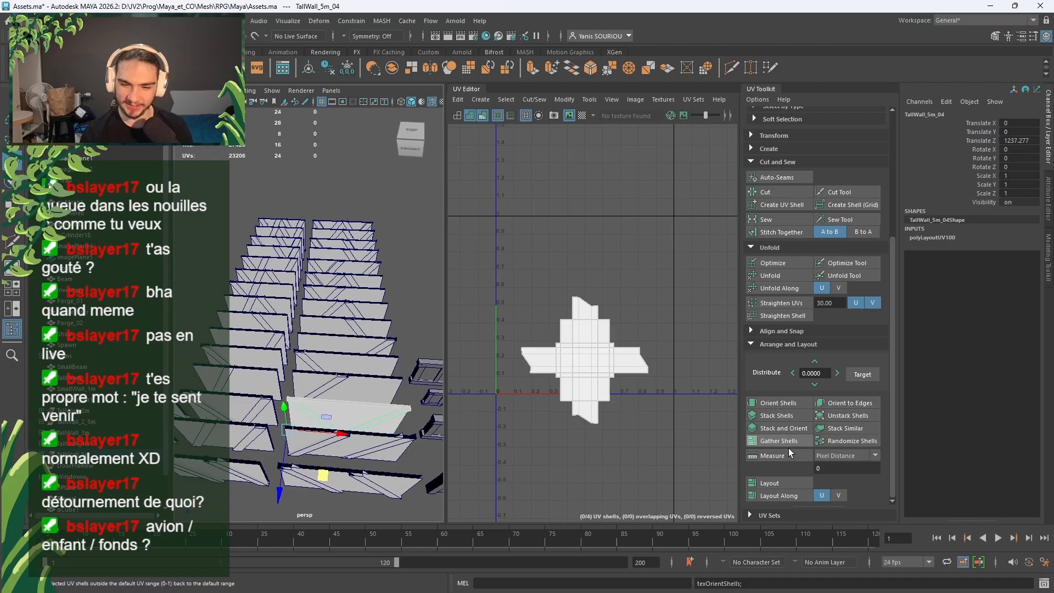
{"action": "left_click", "coordinate": [771, 483]}
Step: Unfold, orient and lay out the UV shells of TallWall_4m_04
{"action": "left_click", "coordinate": [237, 412]}
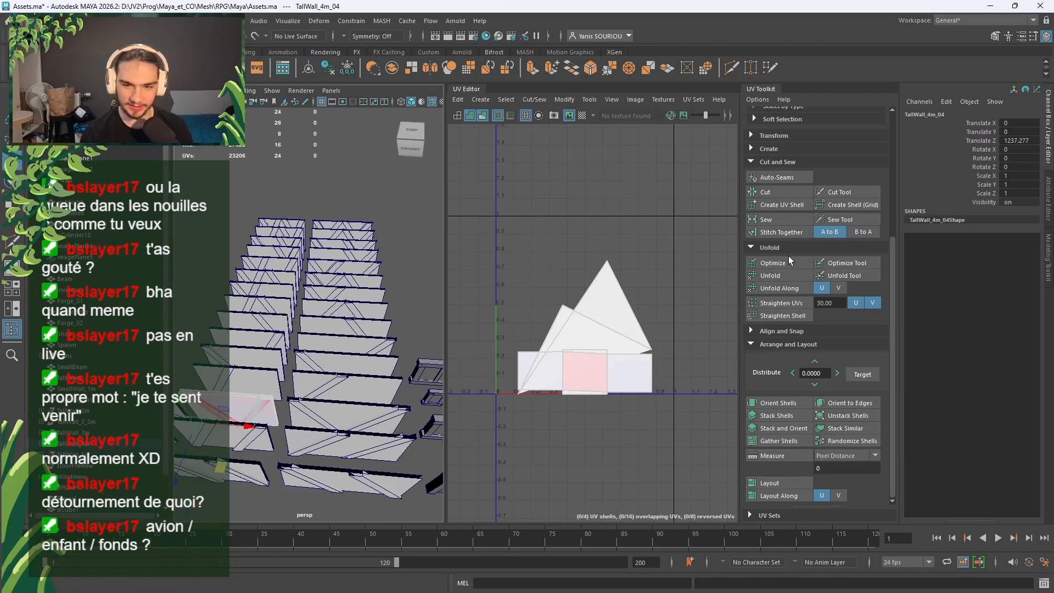
{"action": "left_click", "coordinate": [784, 274]}
{"action": "left_click", "coordinate": [786, 402]}
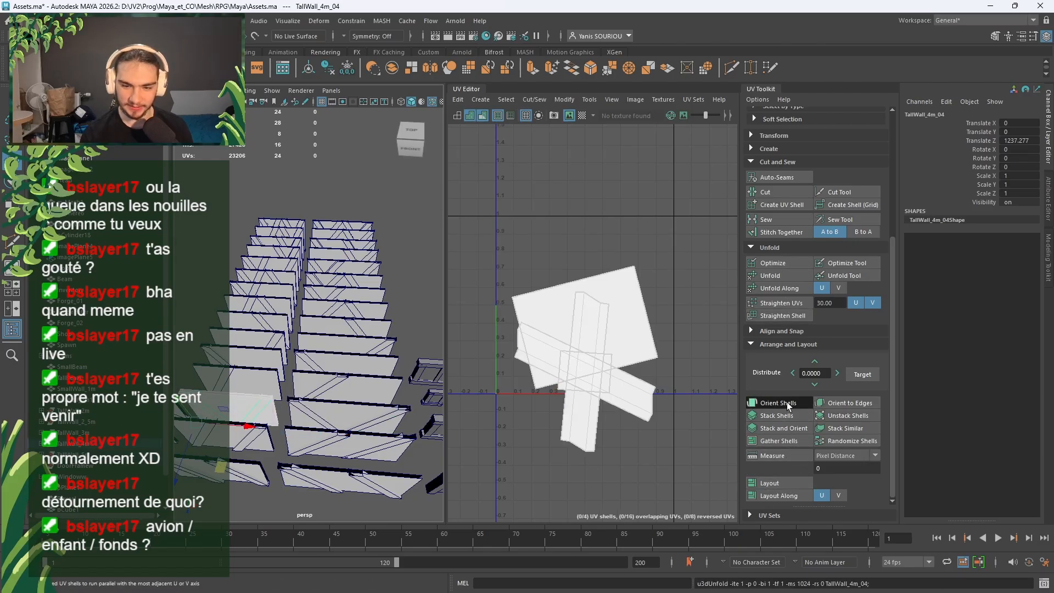
{"action": "left_click", "coordinate": [778, 481]}
Step: Select TallWall_5m_04 again and repeat the unfold, orient and layout of its UV shells
{"action": "left_click", "coordinate": [330, 417]}
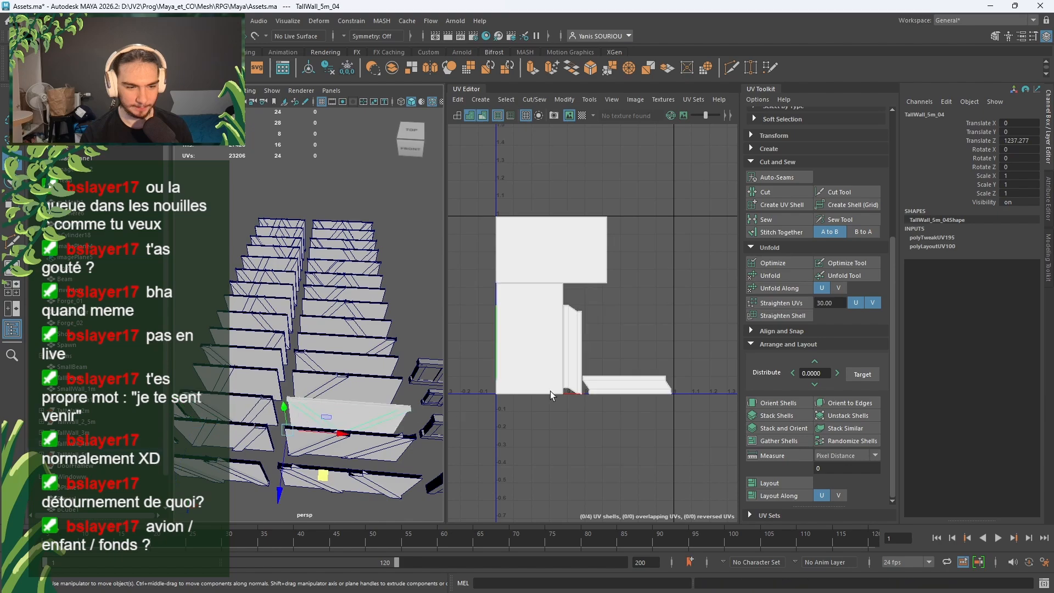
{"action": "left_click", "coordinate": [778, 273]}
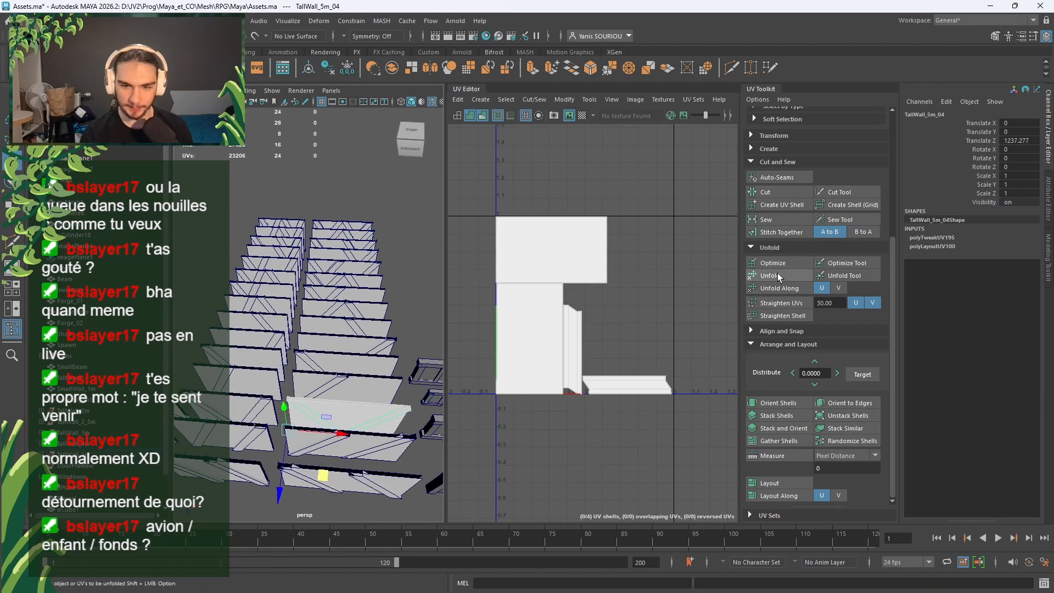
{"action": "left_click", "coordinate": [788, 414]}
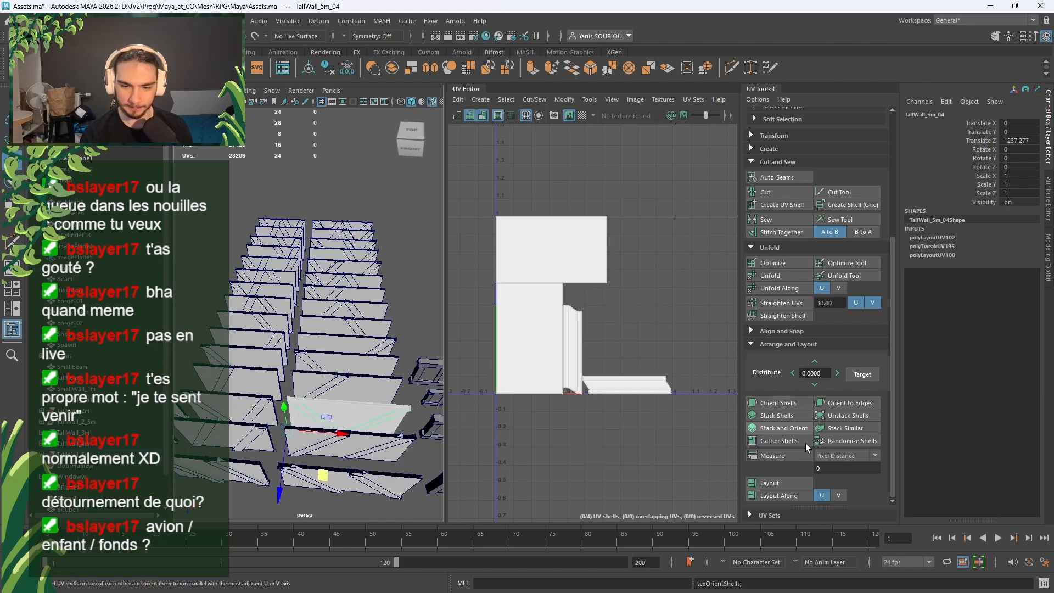
{"action": "left_click", "coordinate": [790, 483]}
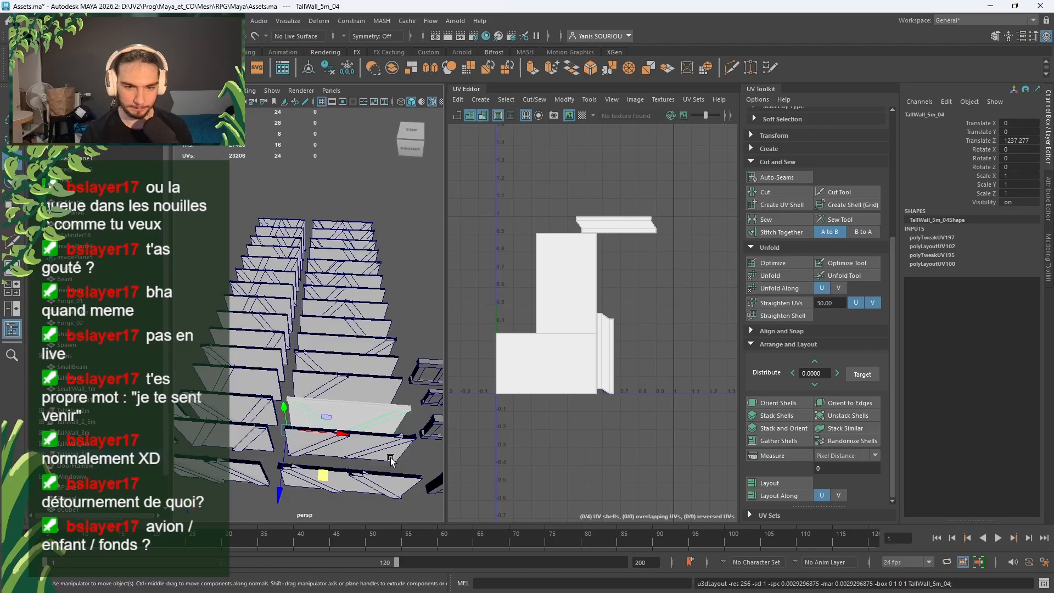
{"action": "left_click", "coordinate": [795, 484]}
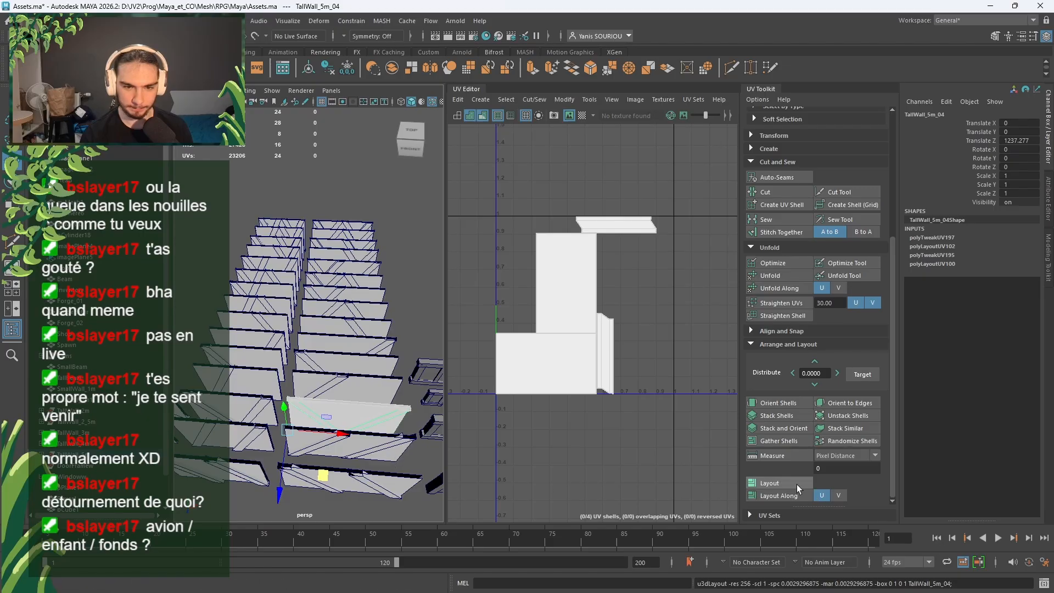
Step: Unfold, orient and lay out the UV shells of TallWall_5m_03
{"action": "left_click", "coordinate": [388, 455]}
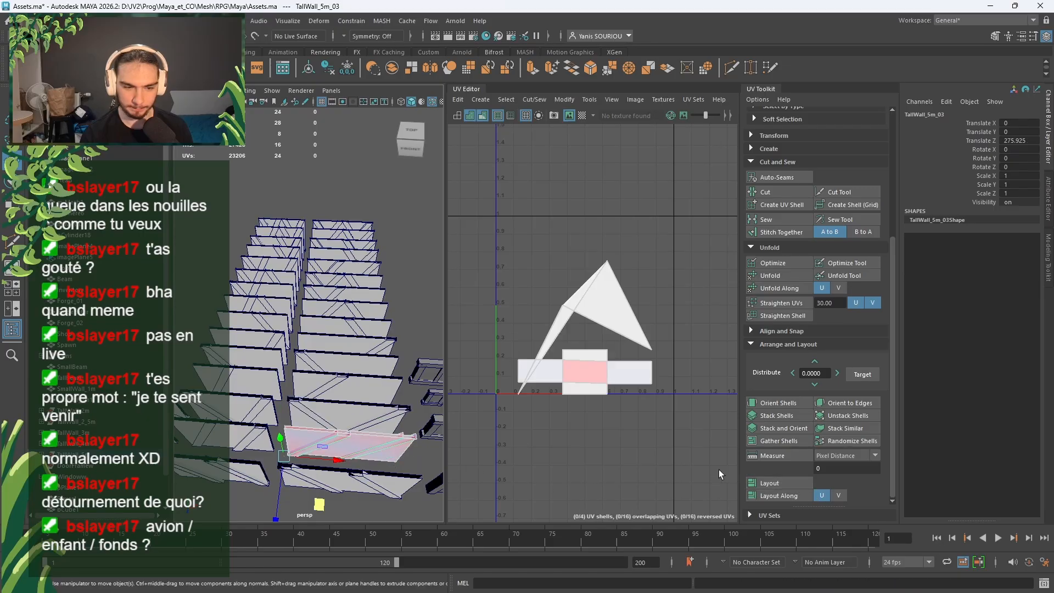
{"action": "left_click", "coordinate": [775, 267]}
{"action": "left_click", "coordinate": [759, 403]}
{"action": "left_click", "coordinate": [769, 482]}
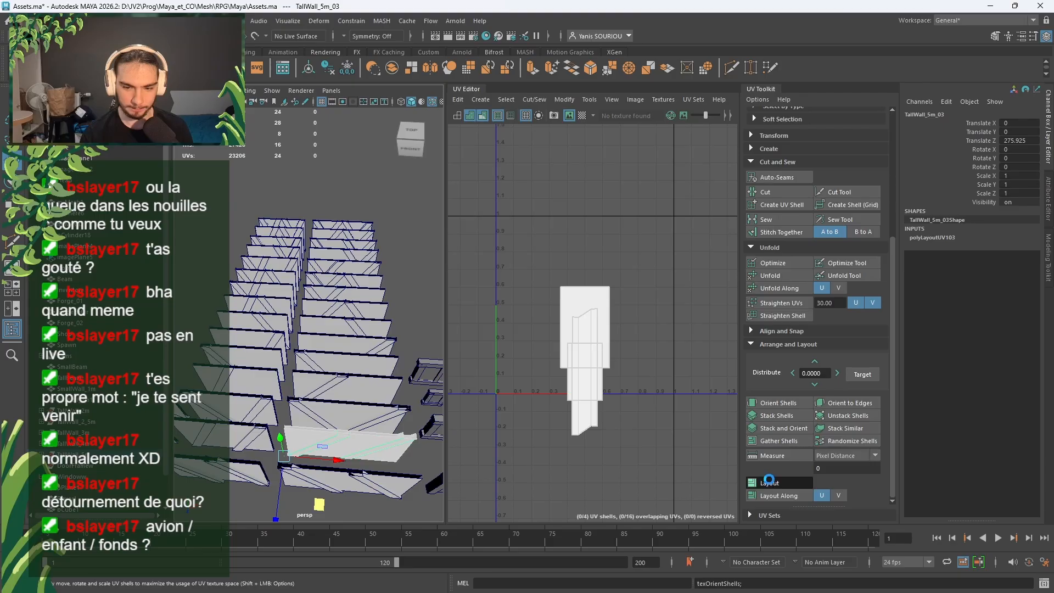
Step: Unfold, orient and lay out the UV shells of TallWall_4m_03
{"action": "left_click", "coordinate": [230, 409]}
{"action": "left_click", "coordinate": [224, 406]}
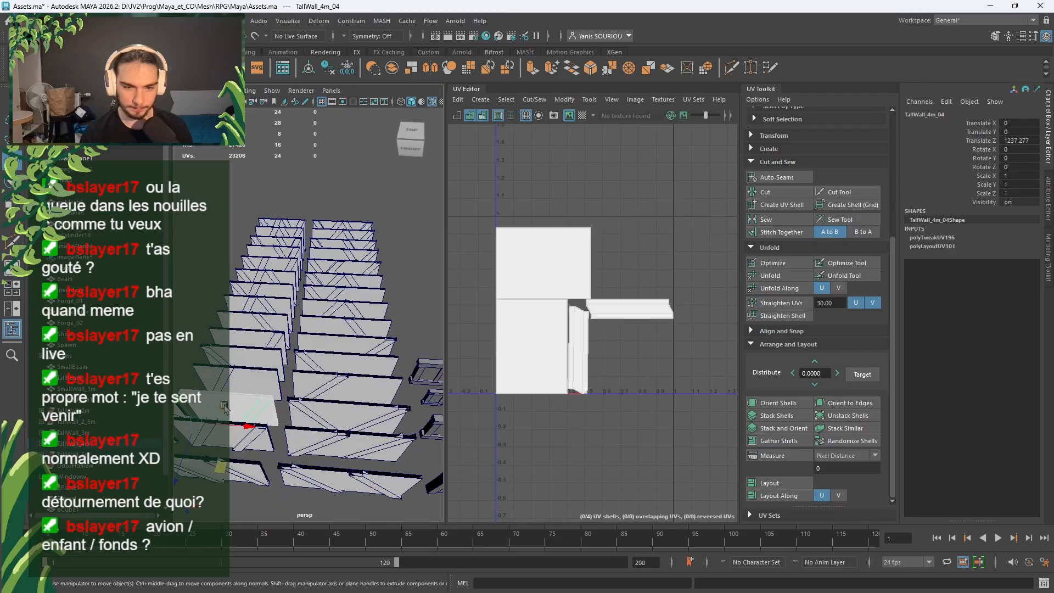
{"action": "left_click", "coordinate": [242, 449]}
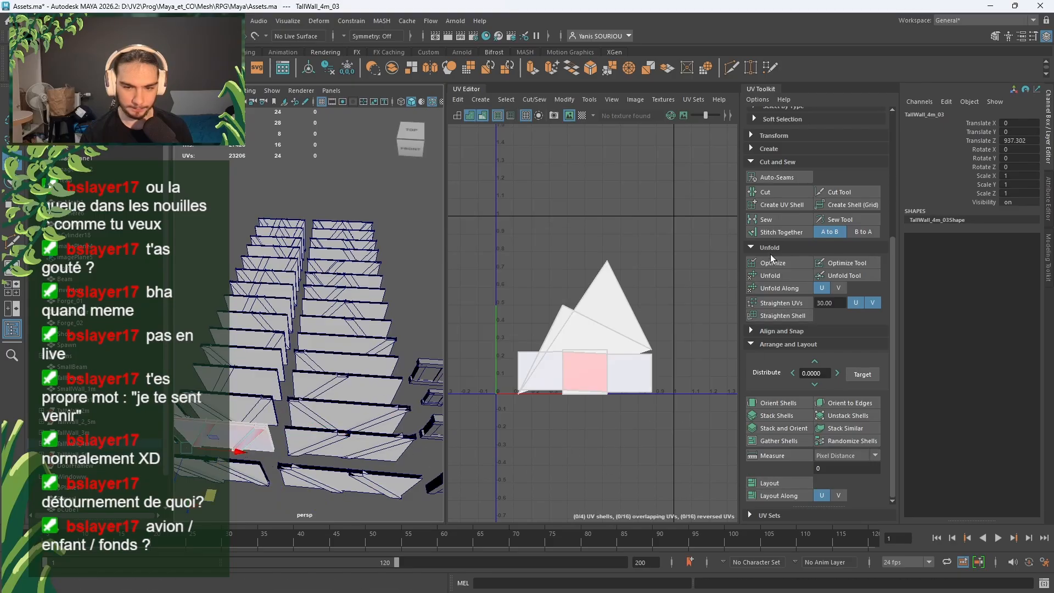
{"action": "left_click", "coordinate": [766, 275]}
{"action": "left_click", "coordinate": [777, 407]}
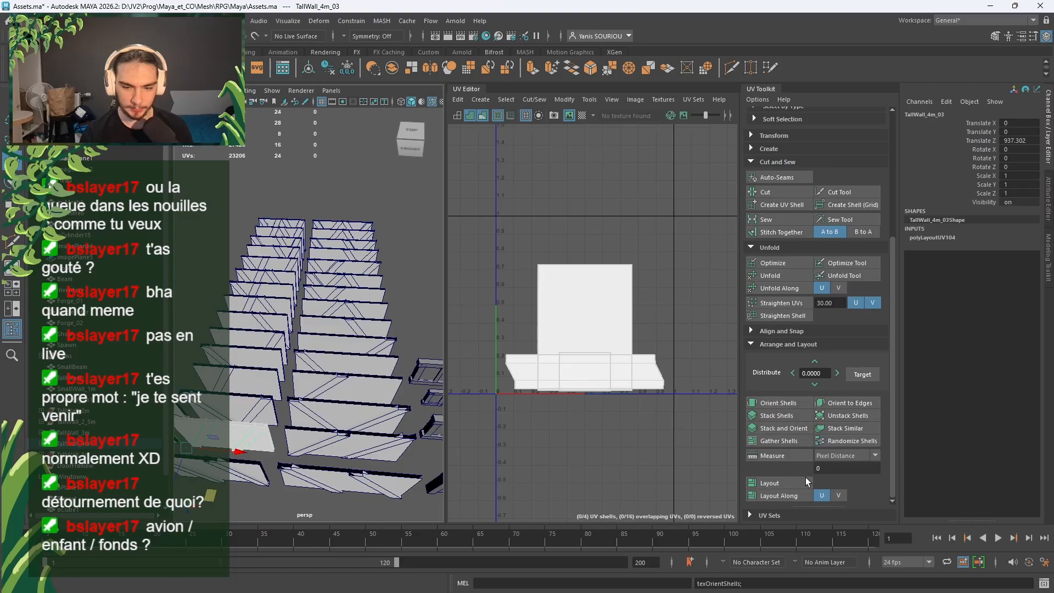
{"action": "left_click", "coordinate": [769, 482]}
Step: Unfold, orient and lay out the UV shells of TallWall_5m_02
{"action": "left_click", "coordinate": [346, 445]}
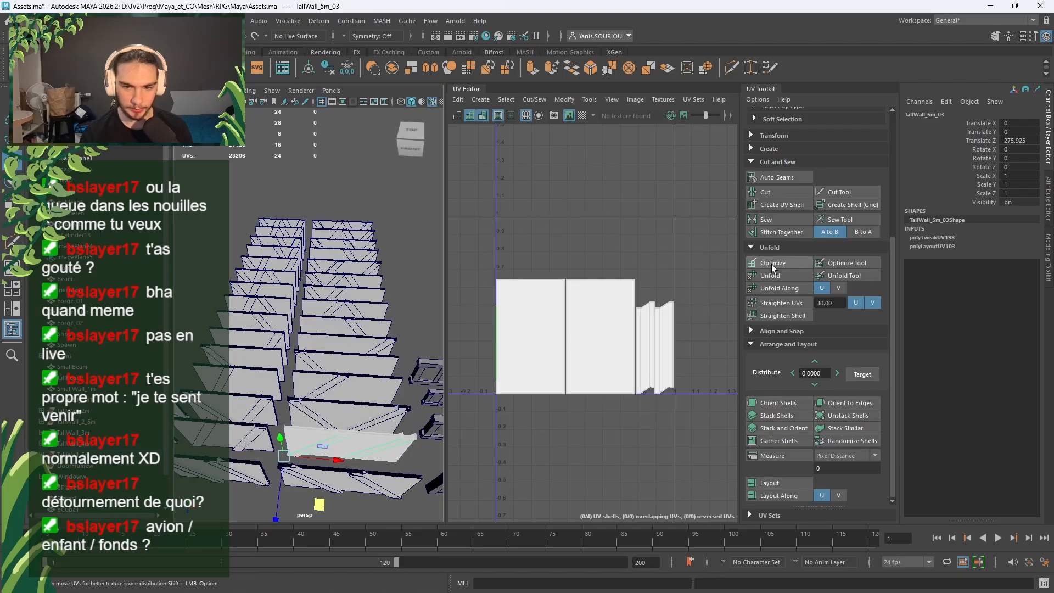
{"action": "left_click", "coordinate": [358, 475]}
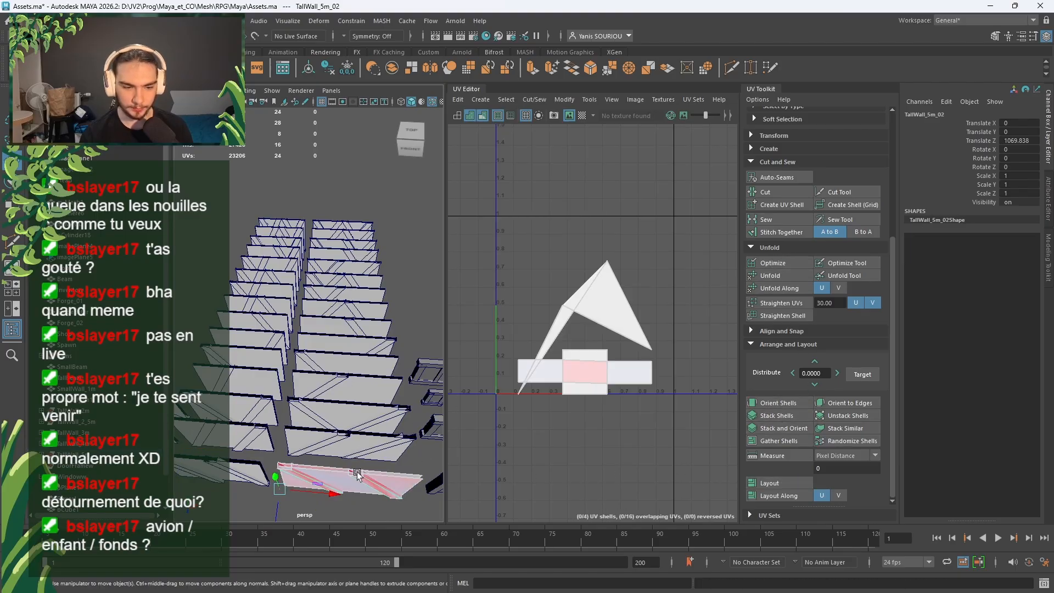
{"action": "left_click", "coordinate": [780, 277]}
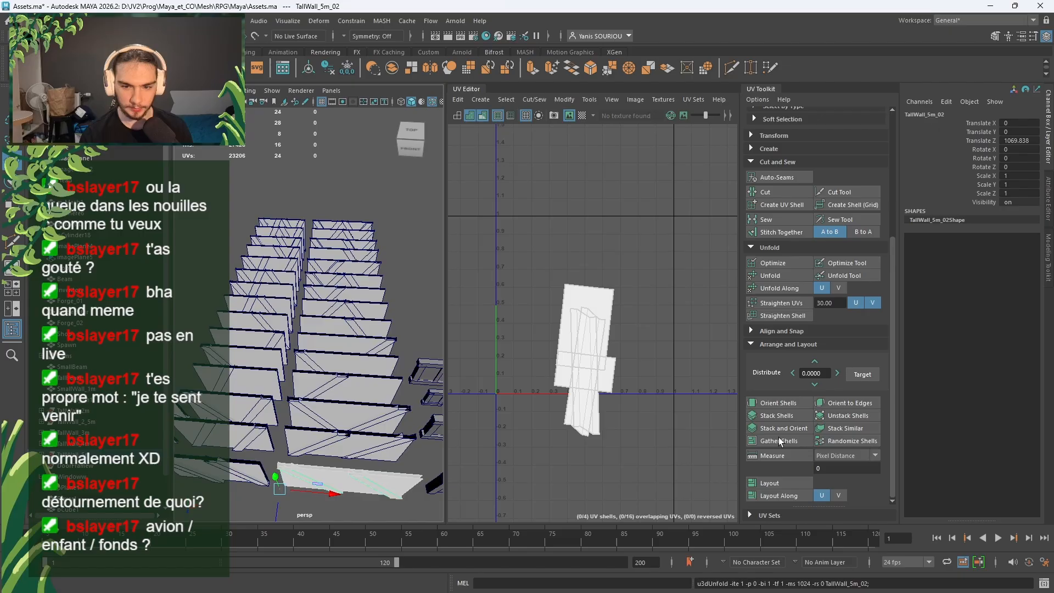
{"action": "left_click", "coordinate": [782, 403]}
{"action": "left_click", "coordinate": [778, 483]}
Step: Unfold, orient and lay out the UV shells of TallWall_4m_02
{"action": "middle_click_drag", "start_coordinate": [594, 422], "coordinate": [641, 338], "text": "alt"}
{"action": "middle_click_drag", "start_coordinate": [360, 427], "coordinate": [425, 374], "text": "alt"}
{"action": "left_click", "coordinate": [332, 373]}
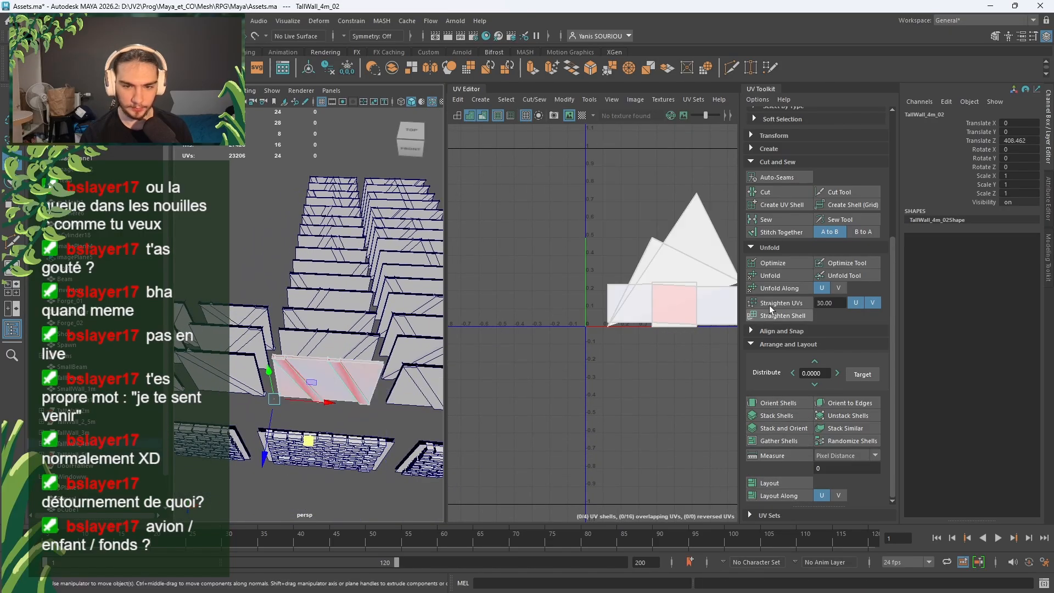
{"action": "left_click", "coordinate": [773, 276]}
{"action": "left_click", "coordinate": [755, 404]}
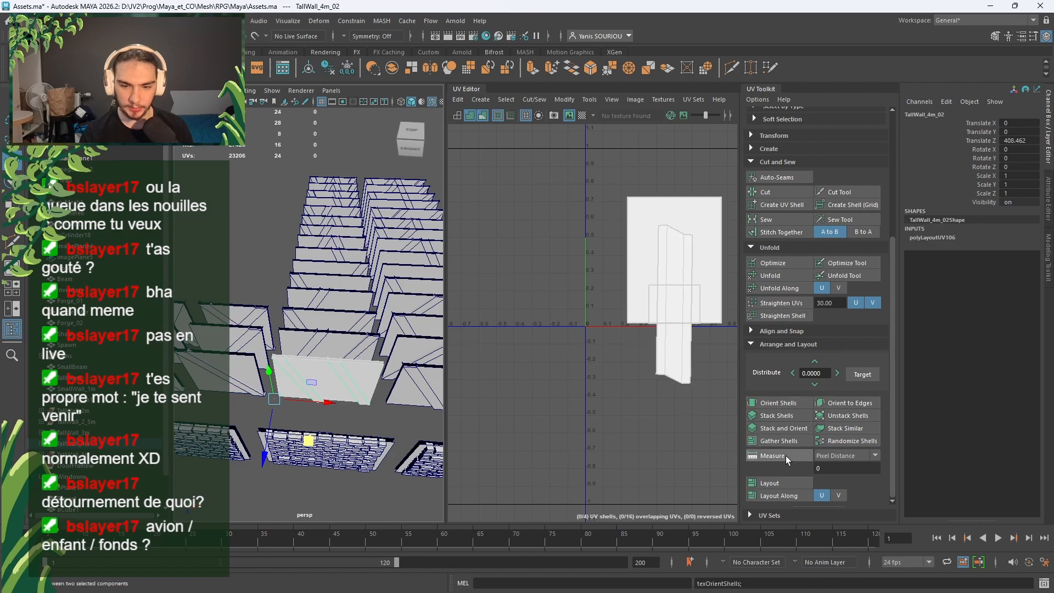
{"action": "left_click", "coordinate": [772, 481]}
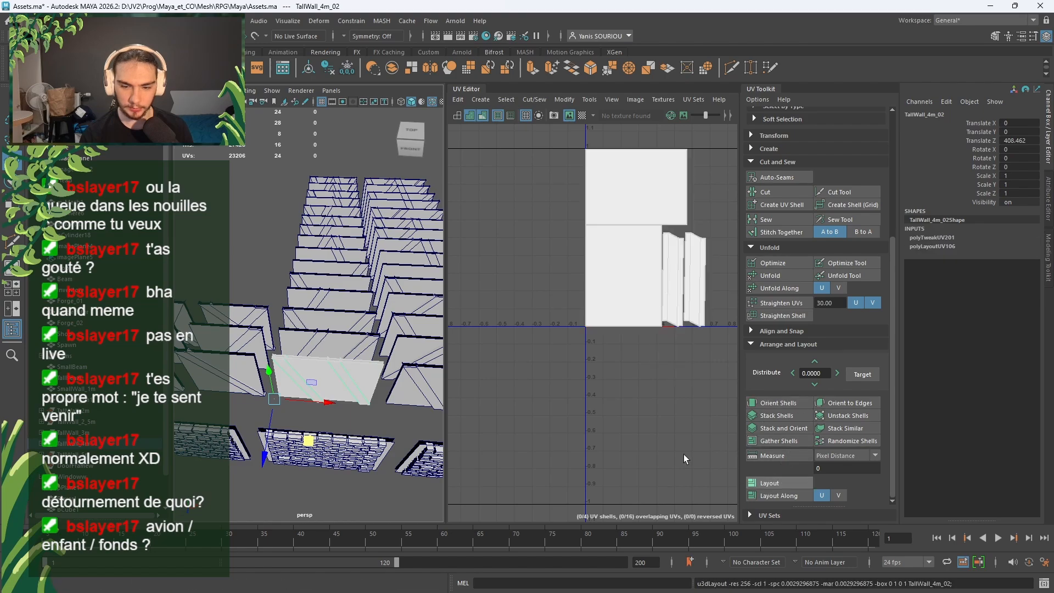
Step: Unfold, orient and lay out the UV shells of TallWall_3m_02
{"action": "middle_click_drag", "start_coordinate": [308, 390], "coordinate": [409, 379], "text": "alt"}
{"action": "left_click", "coordinate": [341, 372]}
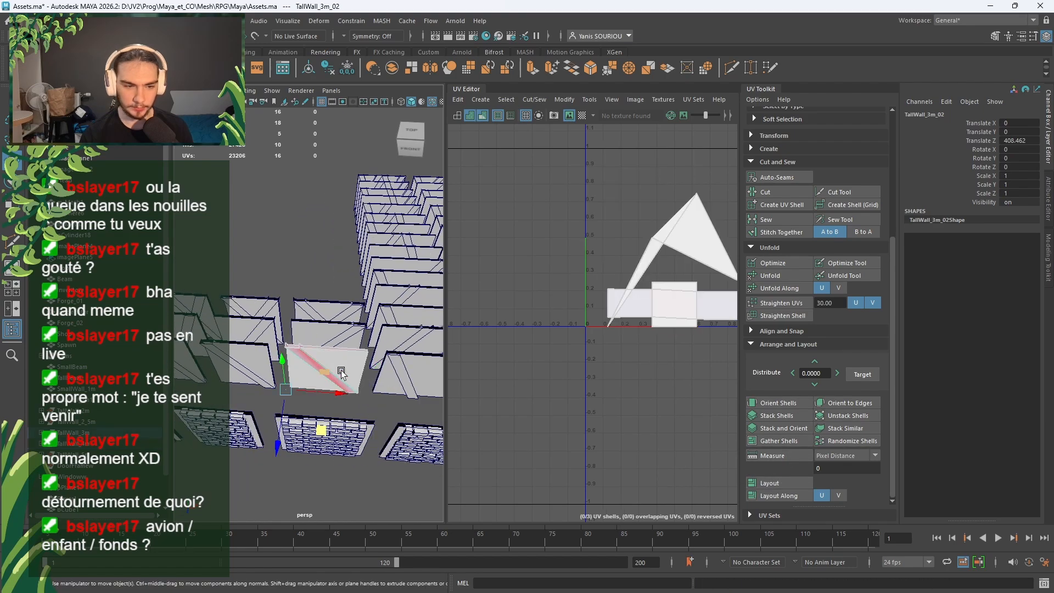
{"action": "left_click", "coordinate": [777, 277]}
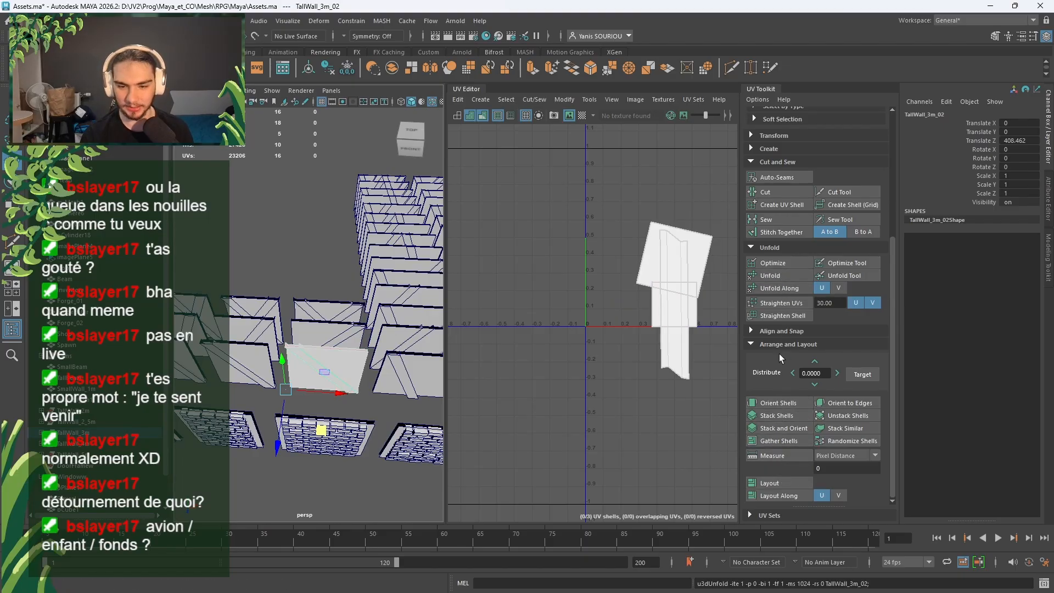
{"action": "left_click", "coordinate": [779, 405]}
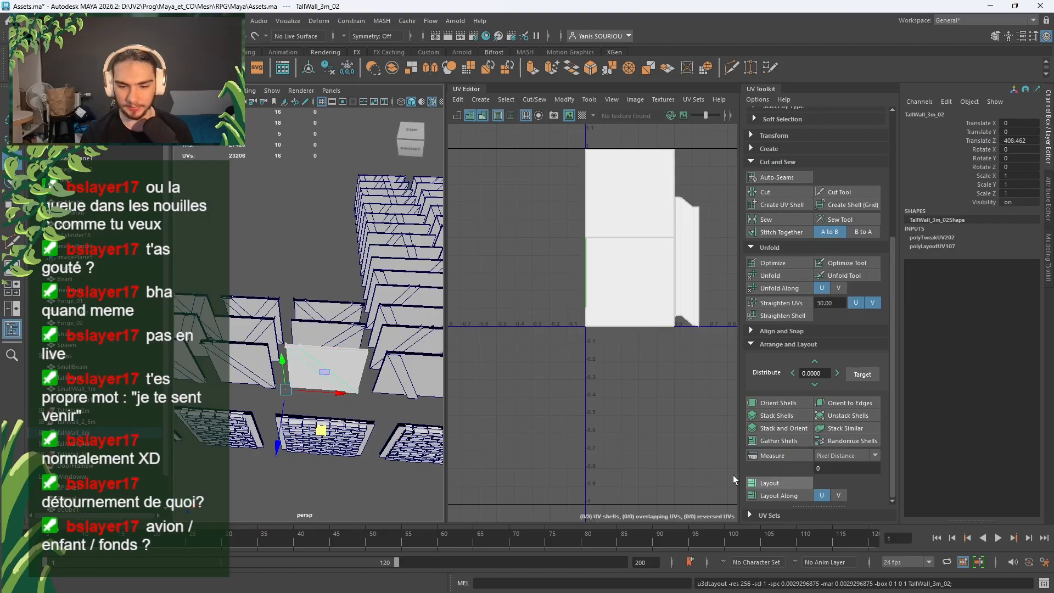
Step: Unfold, orient and lay out the UV shells of TallWall_3m_03
{"action": "left_click", "coordinate": [317, 331]}
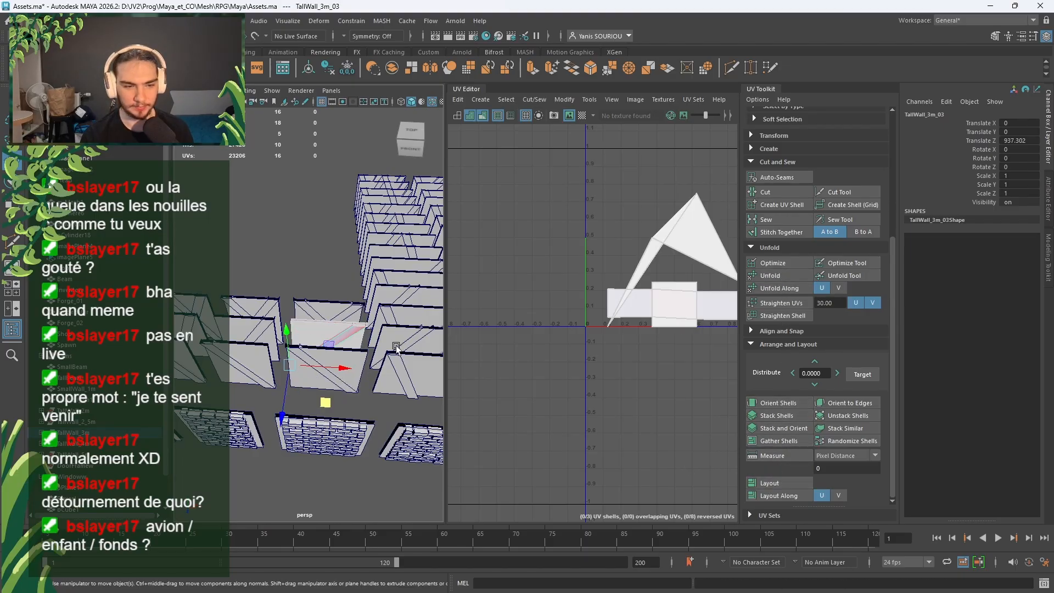
{"action": "left_click", "coordinate": [767, 273]}
{"action": "left_click", "coordinate": [753, 404]}
{"action": "left_click", "coordinate": [773, 481]}
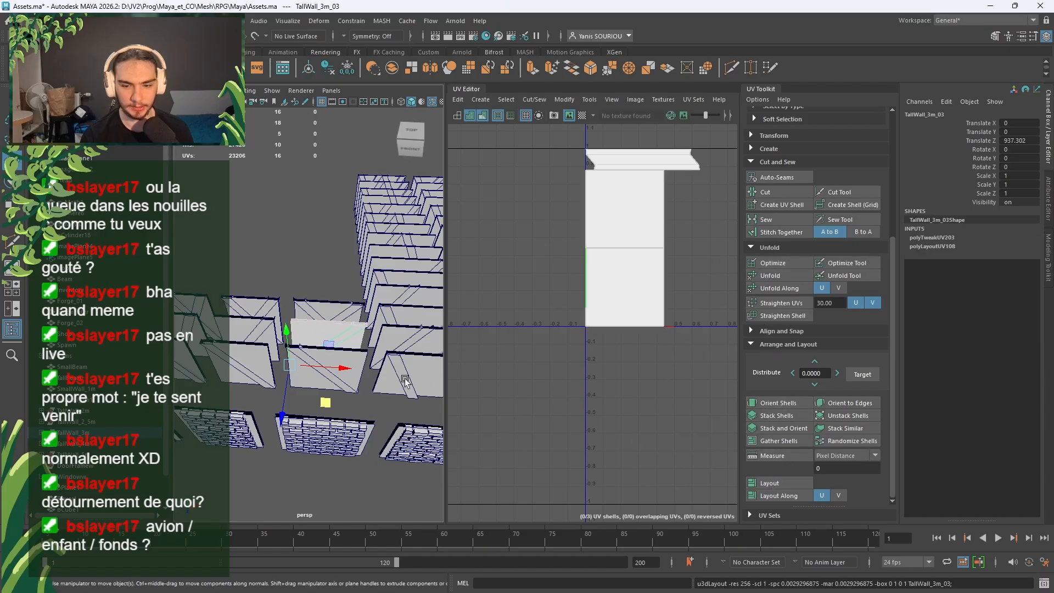
Step: Unfold, orient and lay out the UV shells of TallWall_3m_04
{"action": "left_click", "coordinate": [342, 316]}
{"action": "left_click", "coordinate": [774, 274]}
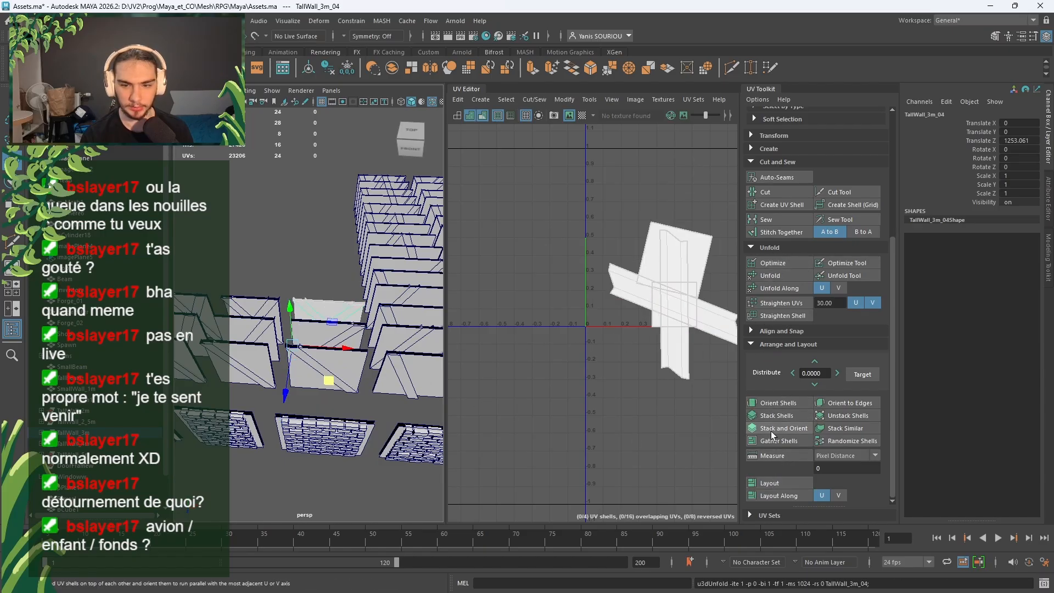
{"action": "left_click", "coordinate": [772, 403]}
{"action": "left_click", "coordinate": [768, 480]}
Step: Unfold, orient and lay out the UV shells of TallWall_2_5m_04
{"action": "left_click", "coordinate": [255, 335]}
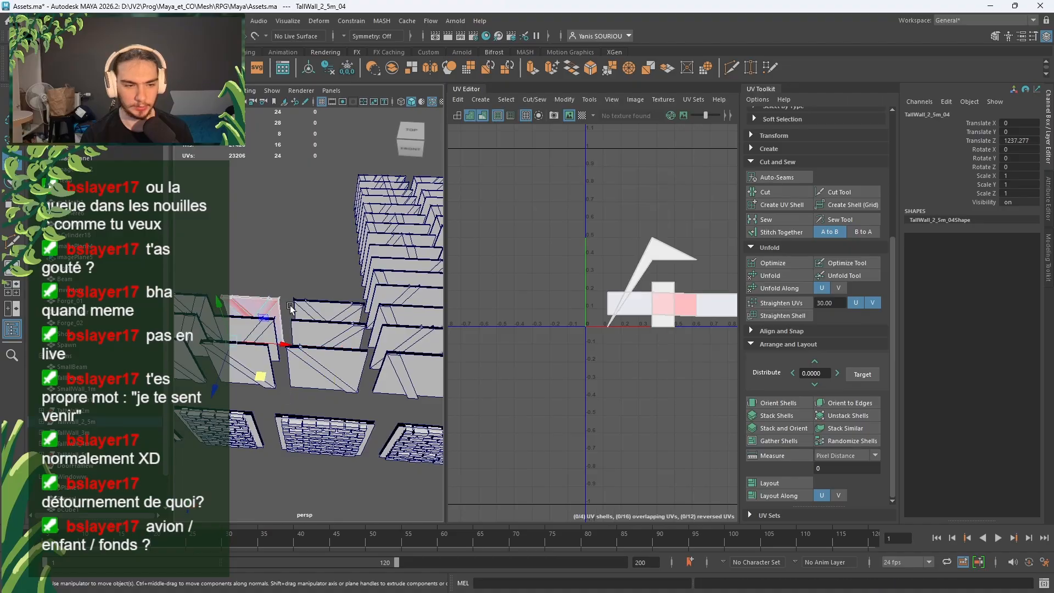
{"action": "left_click", "coordinate": [774, 275]}
{"action": "left_click", "coordinate": [773, 401]}
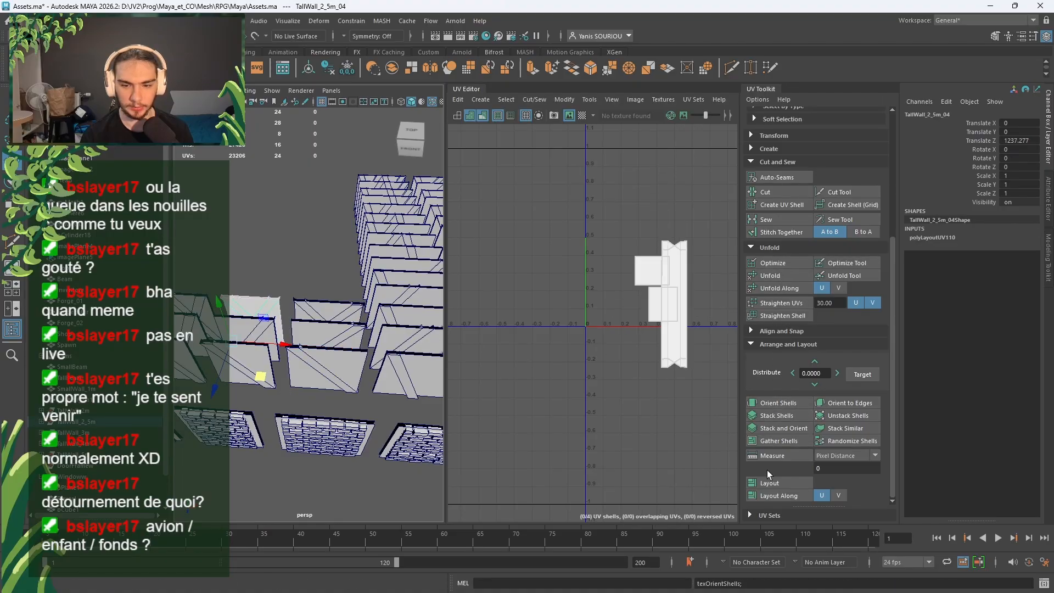
{"action": "left_click", "coordinate": [768, 482]}
Step: Unfold, orient and lay out the UV shells of TallWall_2_5m_03
{"action": "left_click", "coordinate": [260, 334]}
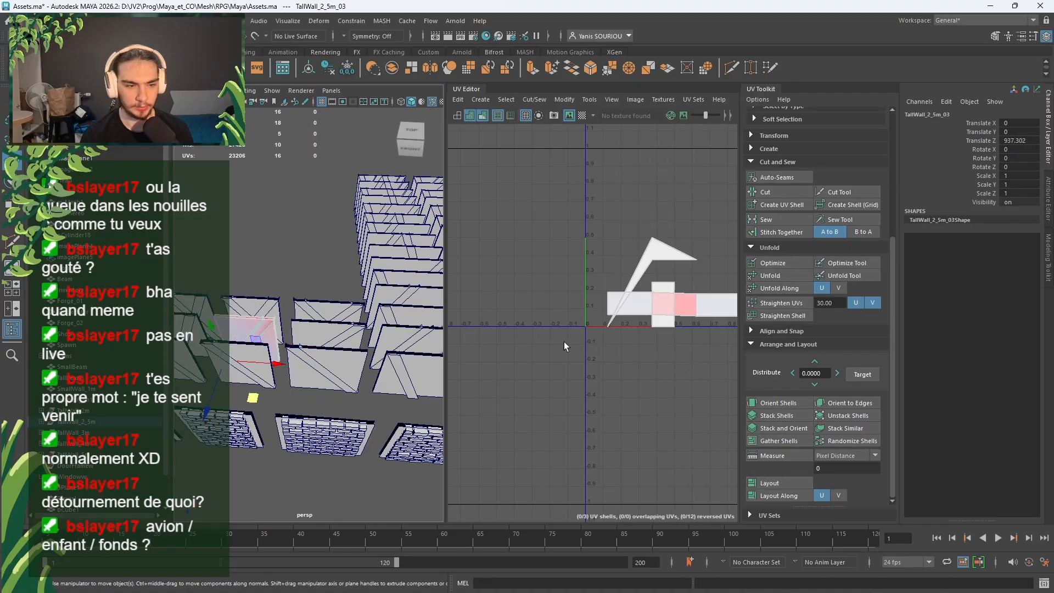
{"action": "left_click", "coordinate": [778, 275]}
{"action": "left_click", "coordinate": [763, 403]}
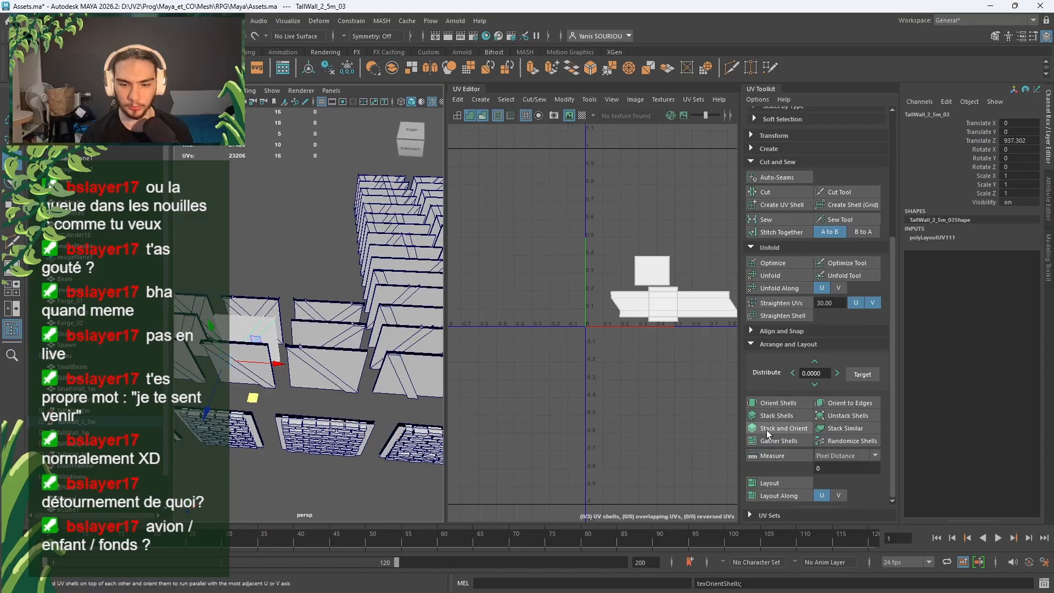
{"action": "left_click", "coordinate": [775, 482]}
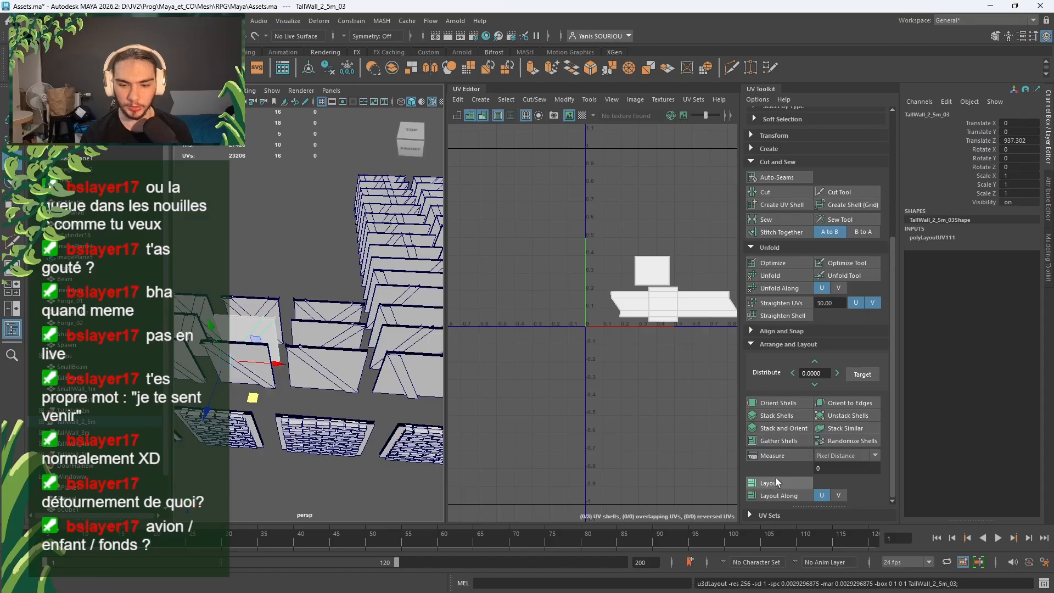
Step: Unfold, orient and lay out the UV shells of TallWall_2_5m_02
{"action": "left_click", "coordinate": [260, 382]}
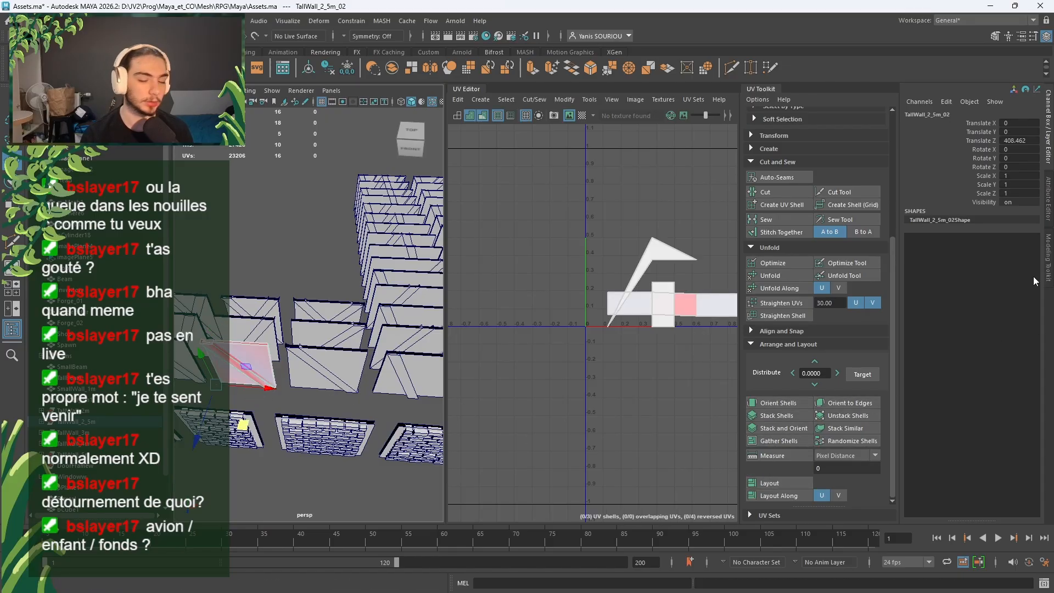
{"action": "left_click", "coordinate": [792, 274]}
{"action": "left_click", "coordinate": [793, 401]}
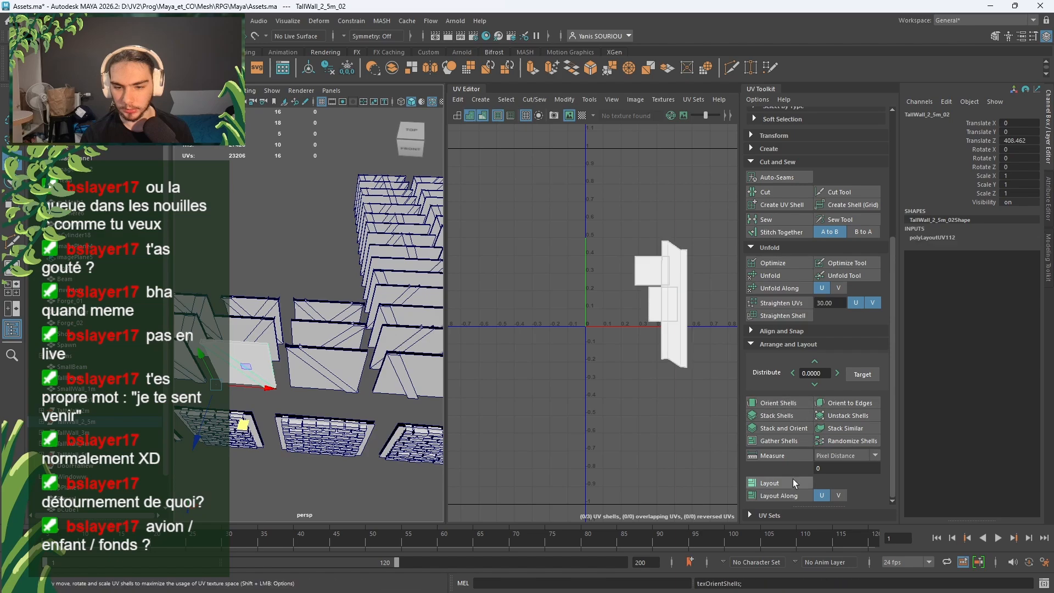
{"action": "left_click", "coordinate": [791, 482]}
Step: Unfold, orient and lay out the UV shells of TallWall_2m_04
{"action": "middle_click_drag", "start_coordinate": [212, 307], "coordinate": [366, 317], "text": "alt"}
{"action": "left_click", "coordinate": [365, 318]}
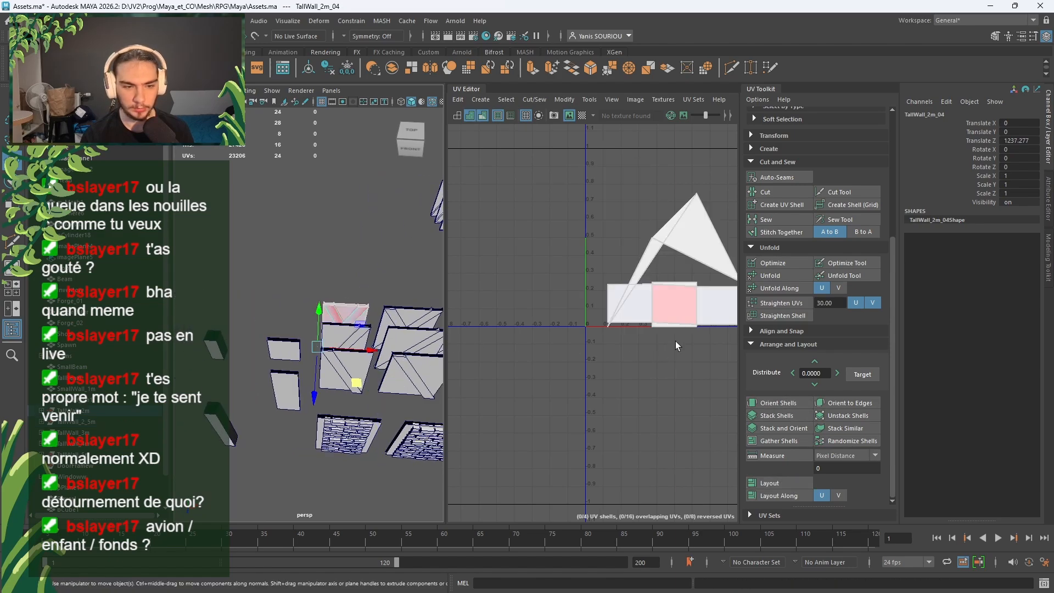
{"action": "left_click", "coordinate": [771, 275]}
{"action": "left_click", "coordinate": [773, 403]}
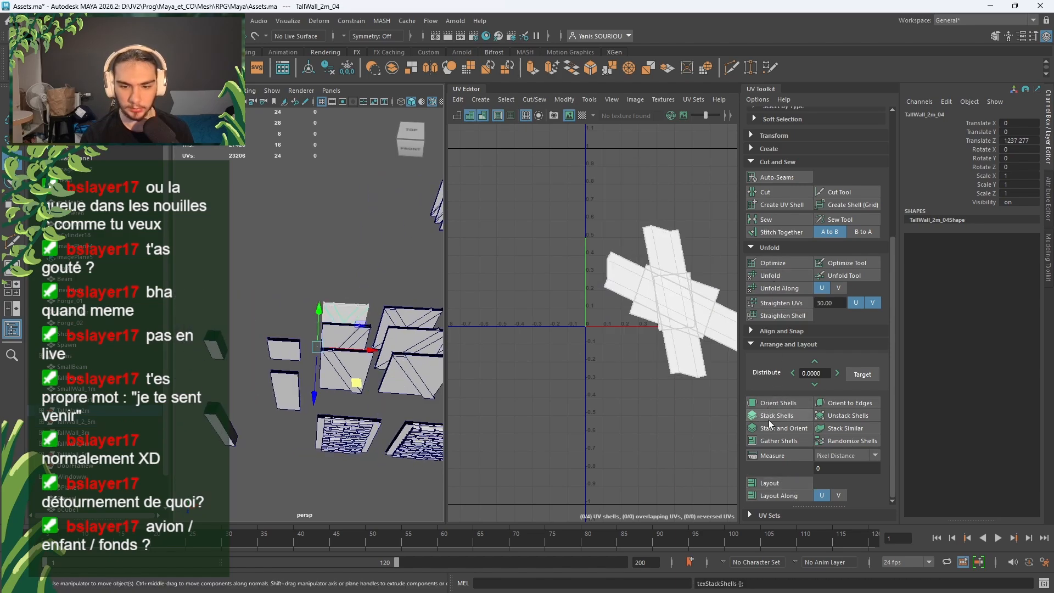
{"action": "left_click", "coordinate": [786, 482]}
{"action": "left_click", "coordinate": [788, 480]}
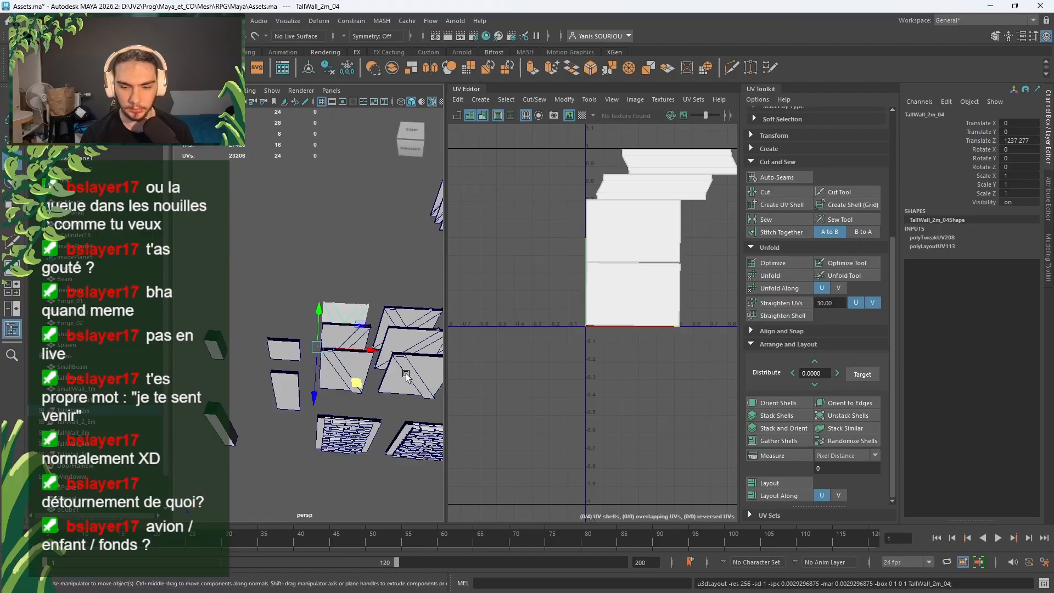
Step: Unfold, orient and lay out the UV shells of TallWall_2m_03
{"action": "left_click", "coordinate": [356, 343]}
{"action": "left_click", "coordinate": [771, 274]}
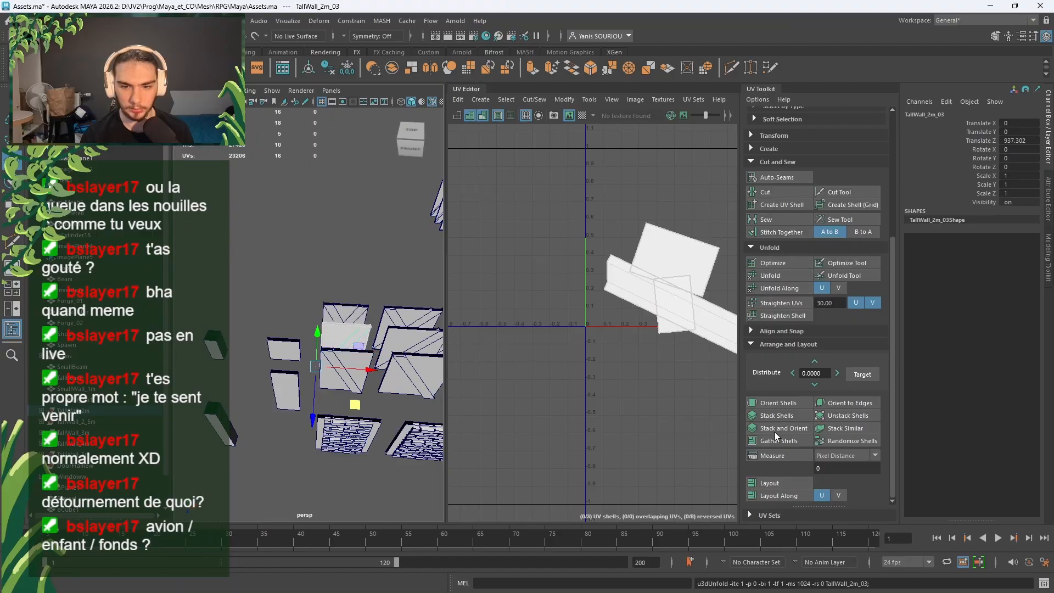
{"action": "left_click", "coordinate": [787, 416]}
{"action": "left_click", "coordinate": [779, 483]}
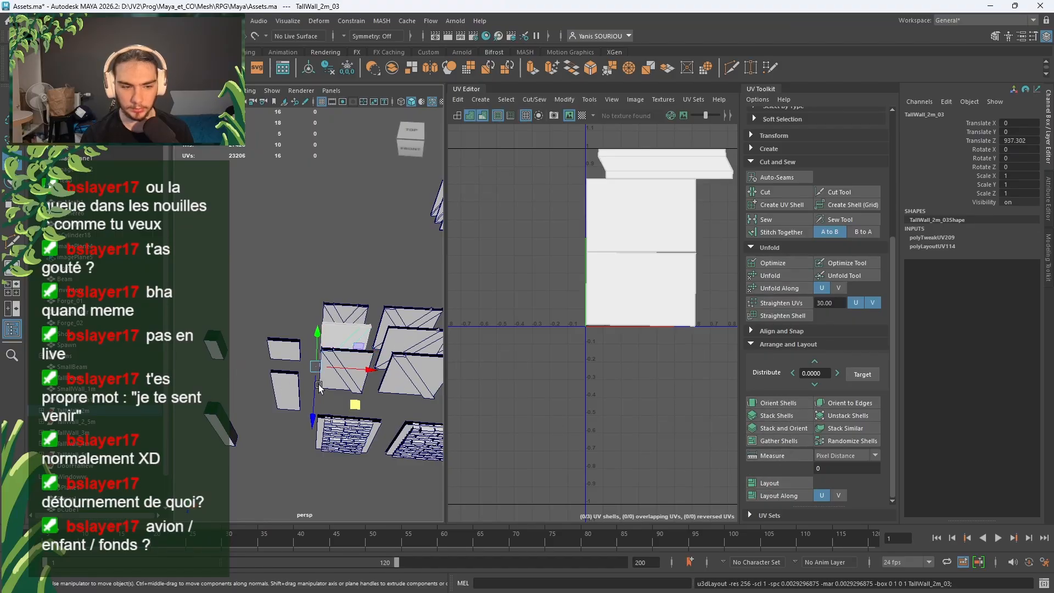
Step: Unfold, orient and lay out the UV shells of TallWall_2m_02
{"action": "left_click", "coordinate": [356, 384]}
{"action": "left_click", "coordinate": [770, 275]}
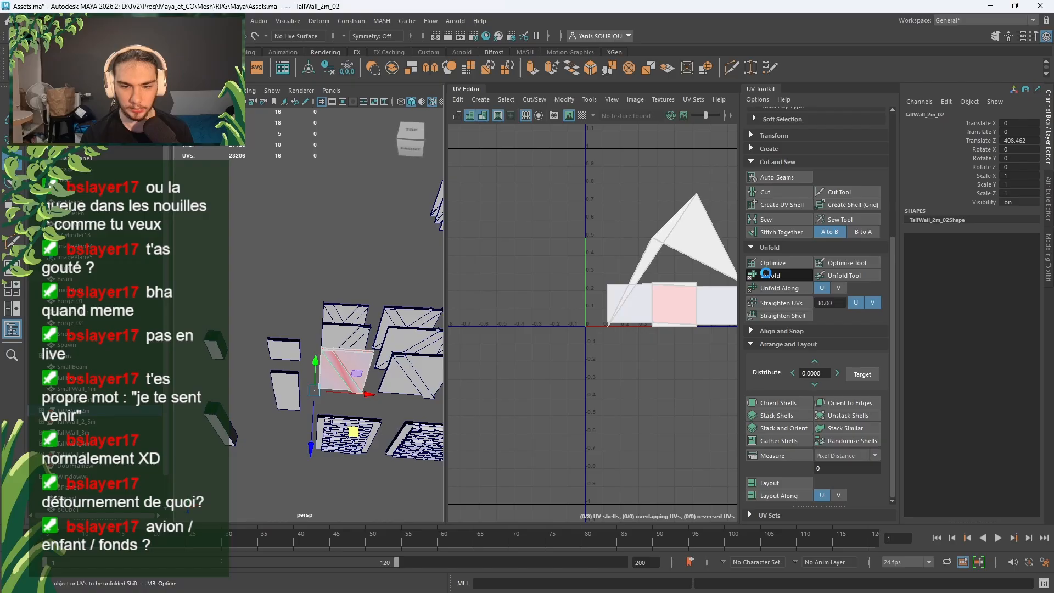
{"action": "left_click", "coordinate": [778, 402]}
{"action": "left_click", "coordinate": [779, 483]}
Step: Unfold, orient and lay out the UV shells of SmallWall_1m
{"action": "left_click", "coordinate": [284, 349]}
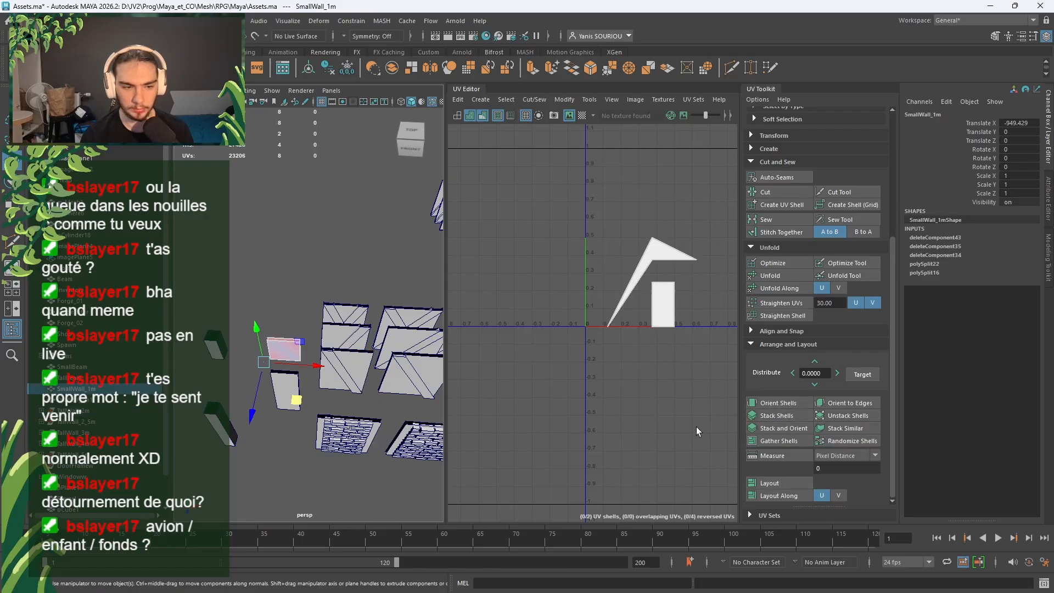
{"action": "left_click", "coordinate": [770, 275]}
{"action": "left_click", "coordinate": [774, 402]}
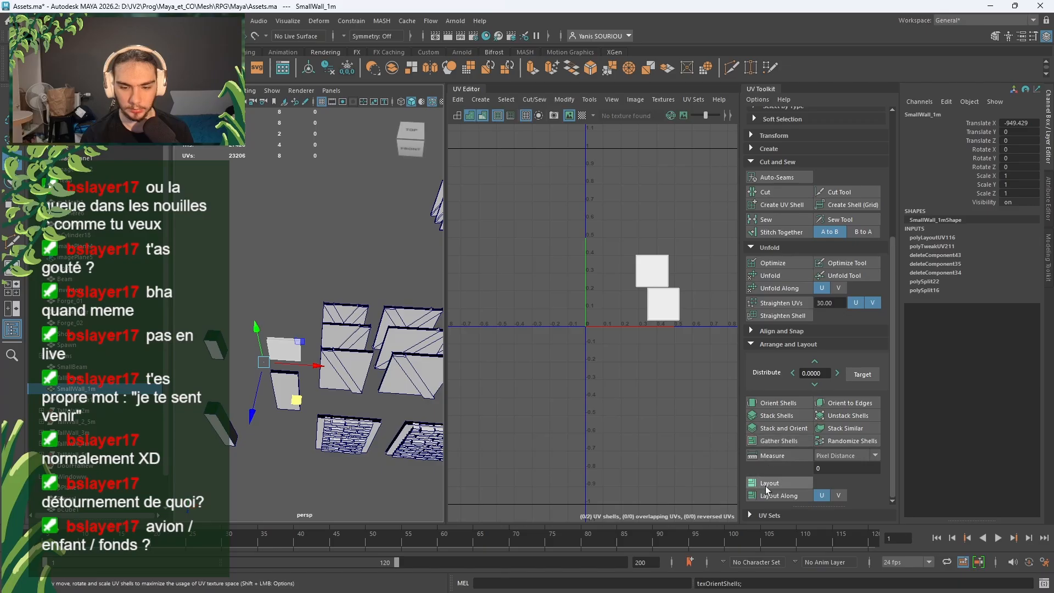
{"action": "left_click", "coordinate": [770, 483]}
Step: Unfold, orient and lay out the UV shells of TallWall_1m1
{"action": "left_click", "coordinate": [284, 391]}
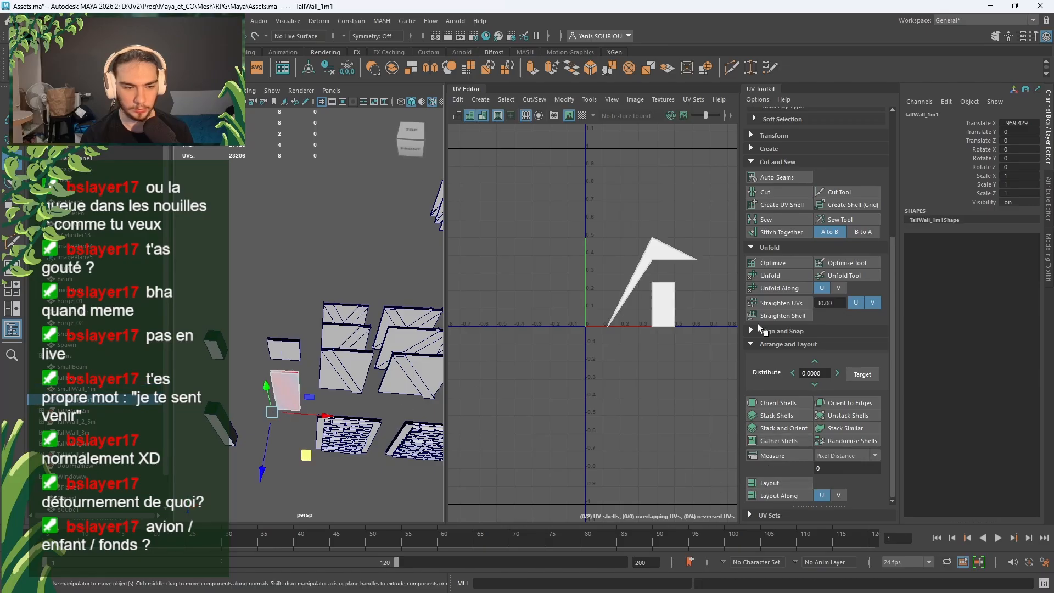
{"action": "left_click", "coordinate": [781, 275]}
{"action": "left_click", "coordinate": [775, 403]}
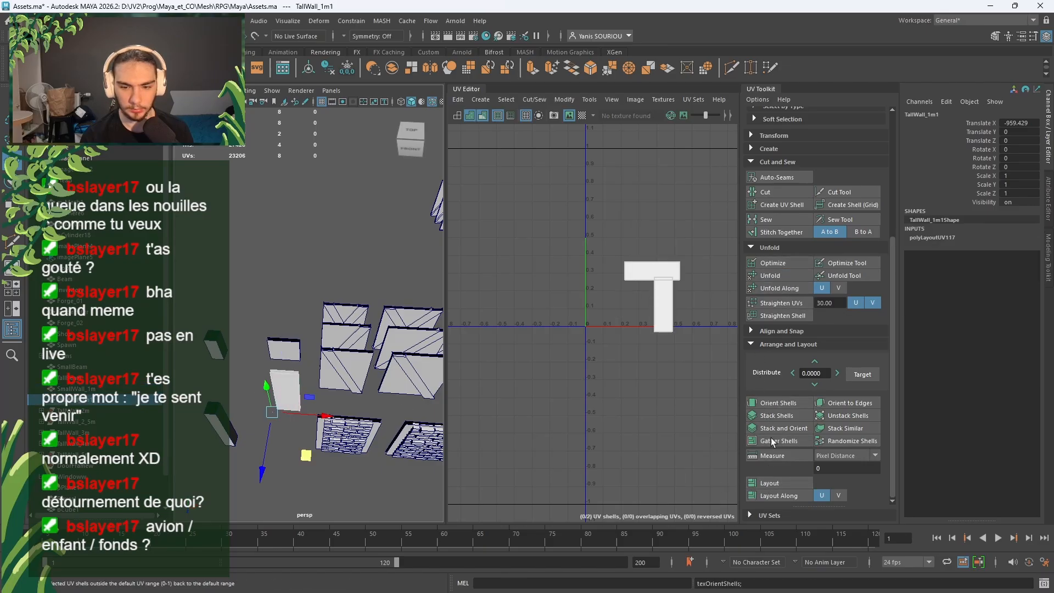
{"action": "left_click", "coordinate": [753, 481]}
Step: Rotate the upright UV shell of TallWall_1m1 to lie horizontally, orient it straight and redo the layout
{"action": "middle_click_drag", "start_coordinate": [633, 372], "coordinate": [528, 409], "text": "alt"}
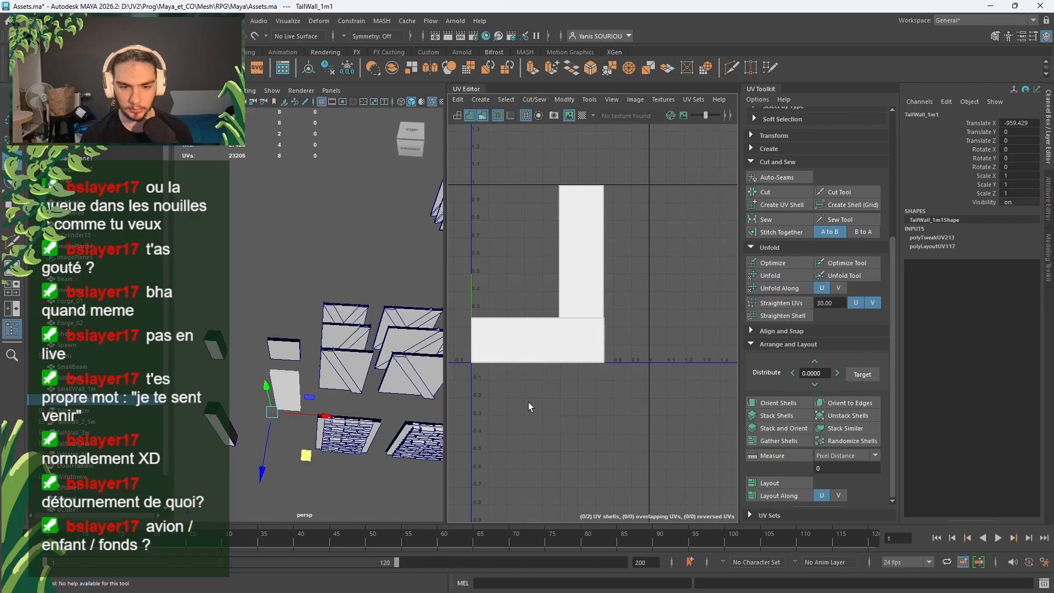
{"action": "right_click_drag", "start_coordinate": [602, 270], "coordinate": [585, 259]}
{"action": "left_click", "coordinate": [585, 258]}
{"action": "key", "text": "e"}
{"action": "left_click_drag", "start_coordinate": [563, 301], "coordinate": [618, 295]}
{"action": "left_click", "coordinate": [778, 402]}
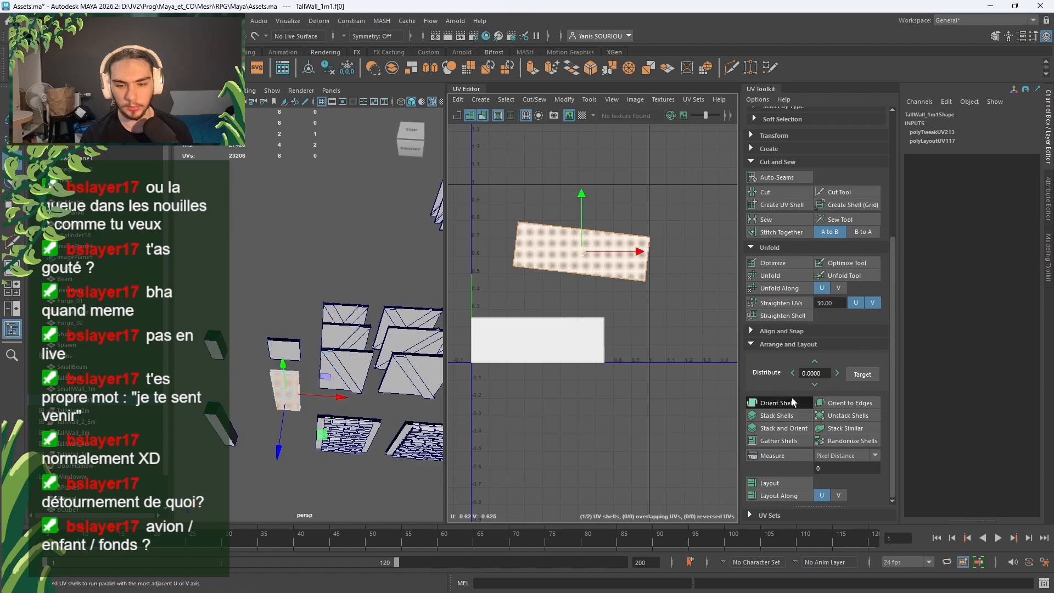
{"action": "mouse_move", "coordinate": [617, 285]}
{"action": "right_mouse_down"}
{"action": "mouse_move", "coordinate": [650, 255]}
{"action": "mouse_move", "coordinate": [618, 285]}
{"action": "right_mouse_up"}
{"action": "right_click", "coordinate": [615, 295]}
{"action": "right_click_drag", "start_coordinate": [408, 276], "coordinate": [432, 264]}
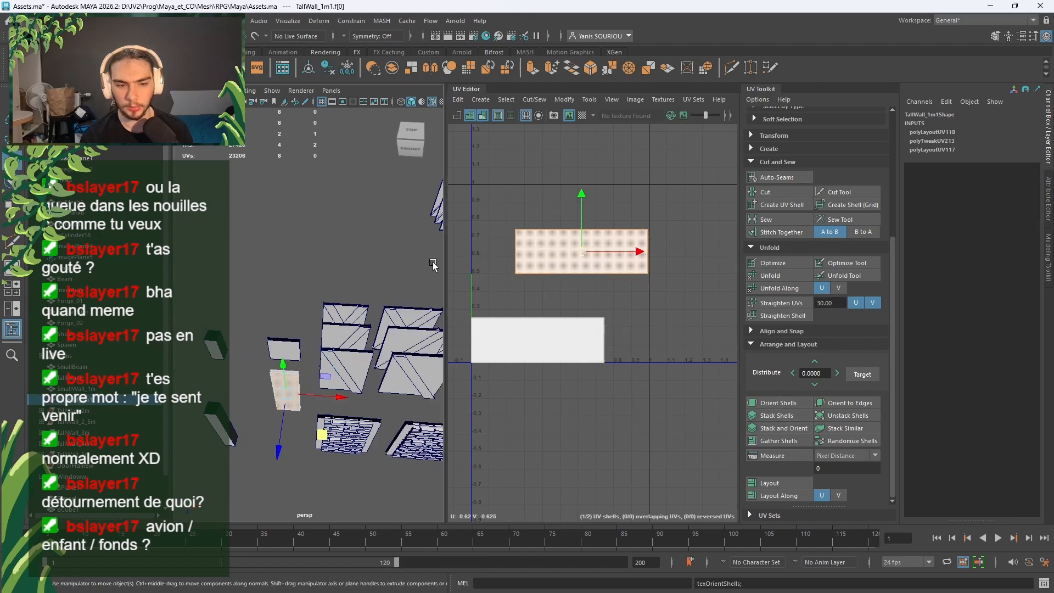
{"action": "left_click", "coordinate": [756, 487]}
Step: Select SmallBeam and sew the edge shared by its separate square shell and the strip of side faces
{"action": "middle_click_drag", "start_coordinate": [332, 330], "coordinate": [396, 235], "text": "alt"}
{"action": "left_click", "coordinate": [297, 224]}
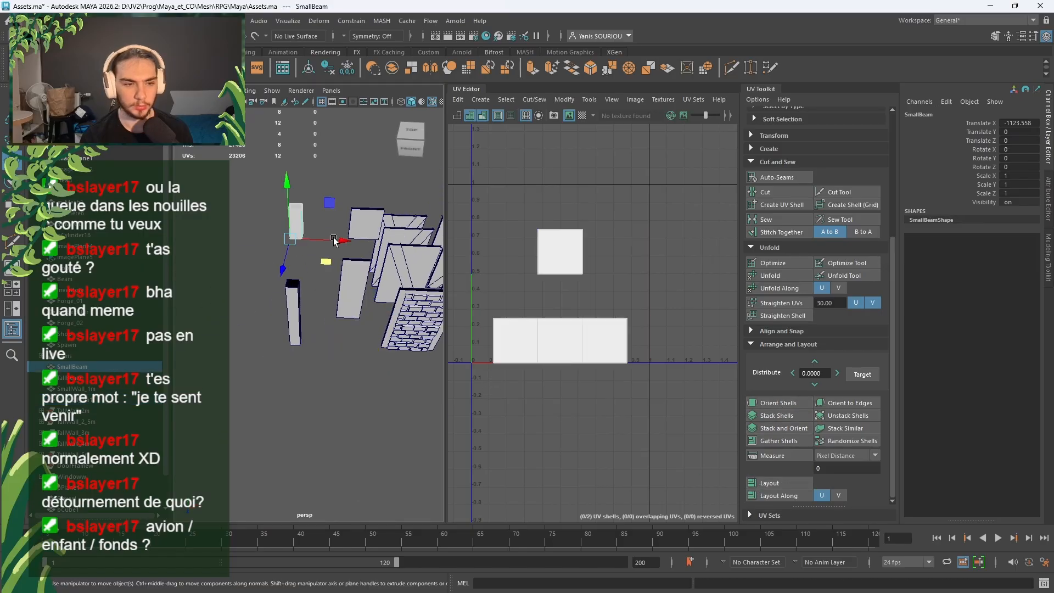
{"action": "middle_click_drag", "start_coordinate": [498, 271], "coordinate": [476, 294], "text": "alt"}
{"action": "scroll", "coordinate": [322, 254], "scroll_direction": "up", "scroll_amount": 5}
{"action": "middle_click_drag", "start_coordinate": [322, 254], "coordinate": [314, 318], "text": "alt"}
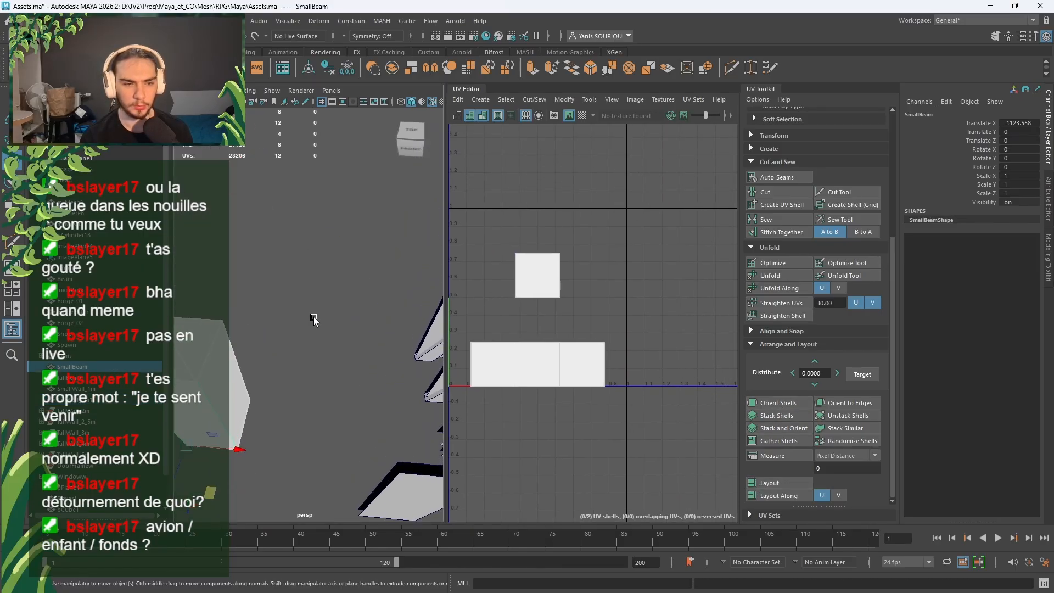
{"action": "key", "text": "f"}
{"action": "right_click_drag", "start_coordinate": [551, 357], "coordinate": [552, 338]}
{"action": "left_click", "coordinate": [568, 278]}
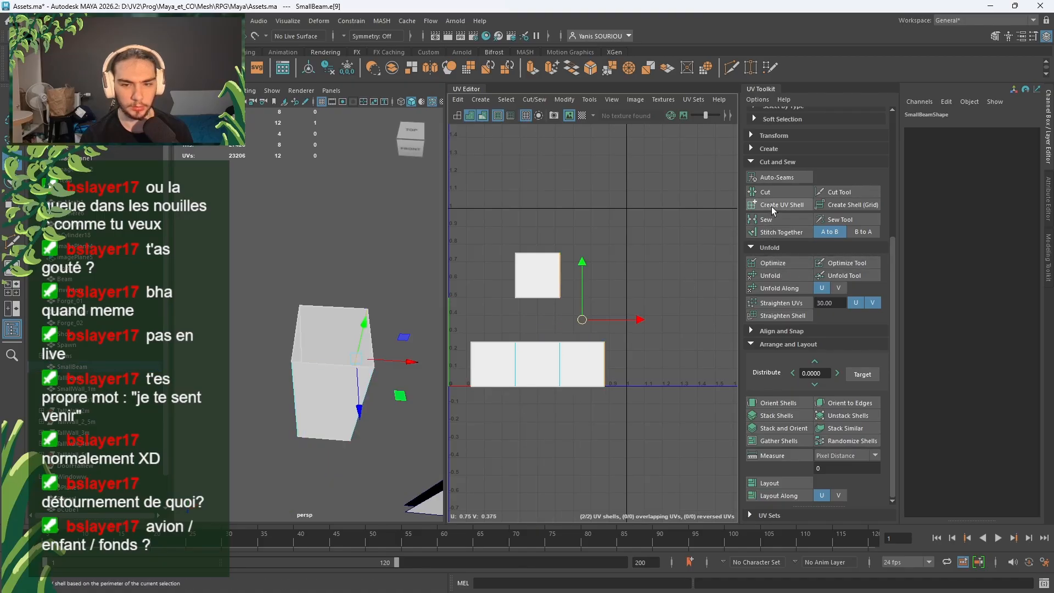
{"action": "left_click", "coordinate": [766, 220]}
Step: Select all UV faces of SmallBeam, then unfold, orient and lay out its sewn shell
{"action": "right_click_drag", "start_coordinate": [659, 288], "coordinate": [630, 273]}
{"action": "left_click_drag", "start_coordinate": [481, 285], "coordinate": [548, 340]}
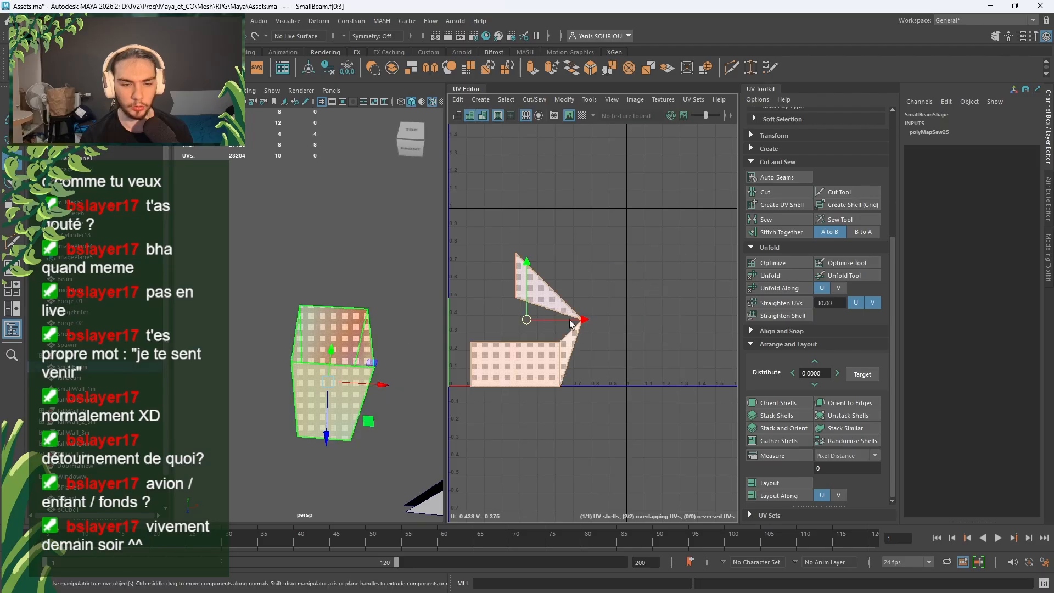
{"action": "left_click", "coordinate": [784, 276]}
{"action": "left_click", "coordinate": [783, 428]}
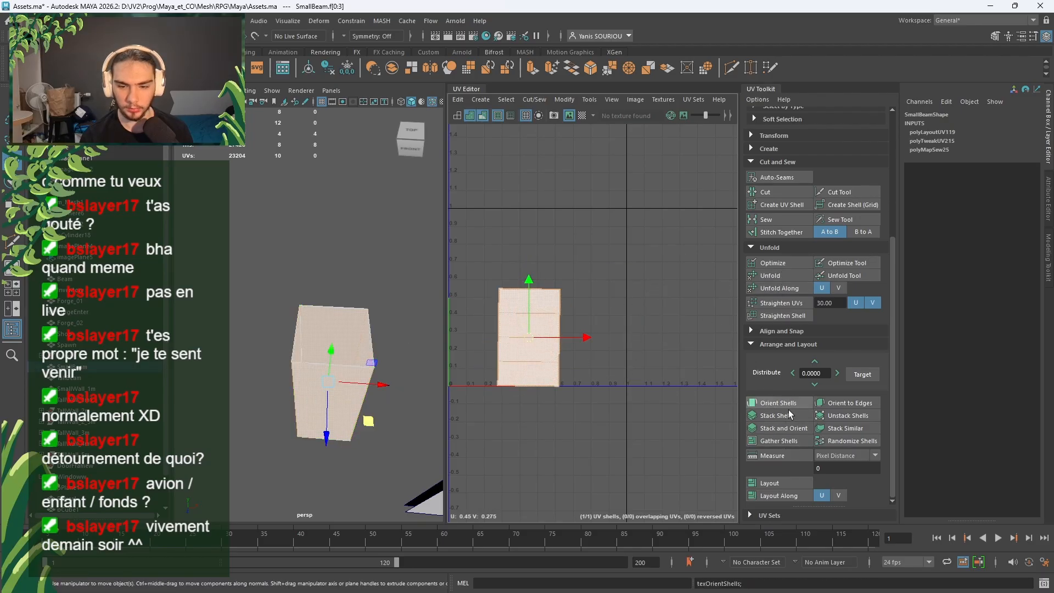
{"action": "left_click", "coordinate": [770, 483]}
{"action": "scroll", "coordinate": [626, 421], "scroll_direction": "down", "scroll_amount": 3}
{"action": "middle_click_drag", "start_coordinate": [625, 420], "coordinate": [653, 282], "text": "alt"}
{"action": "middle_click_drag", "start_coordinate": [359, 376], "coordinate": [331, 245], "text": "alt"}
{"action": "scroll", "coordinate": [357, 304], "scroll_direction": "down", "scroll_amount": 10}
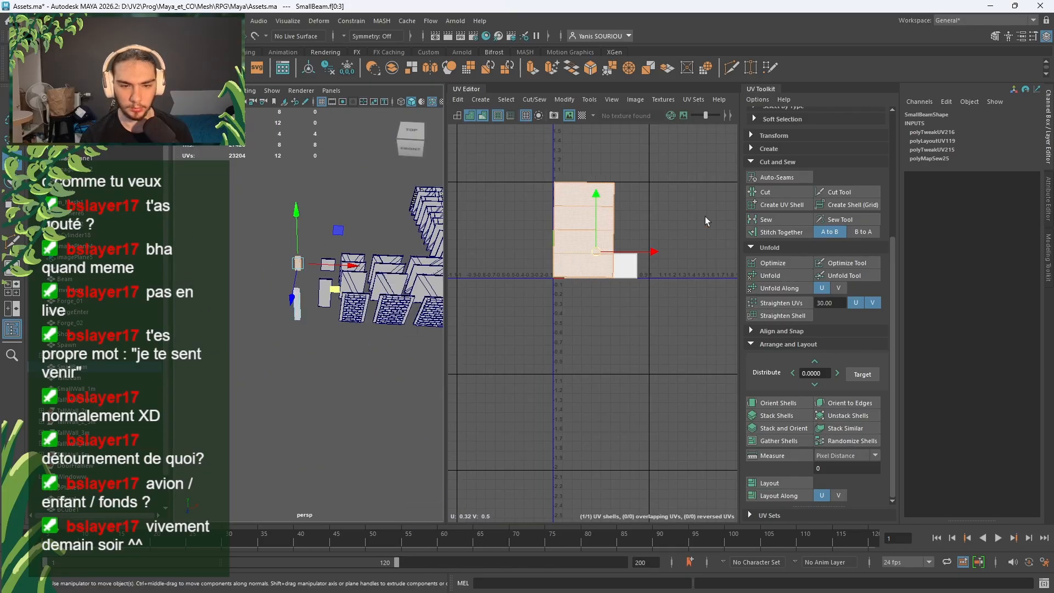
Step: Select TallBeam and sew the edge shared by its separate square UV shell and the strip of side faces
{"action": "left_click", "coordinate": [289, 374]}
{"action": "right_click_drag", "start_coordinate": [290, 308], "coordinate": [345, 263]}
{"action": "scroll", "coordinate": [310, 286], "scroll_direction": "up", "scroll_amount": 8}
{"action": "scroll", "coordinate": [309, 277], "scroll_direction": "down", "scroll_amount": 5}
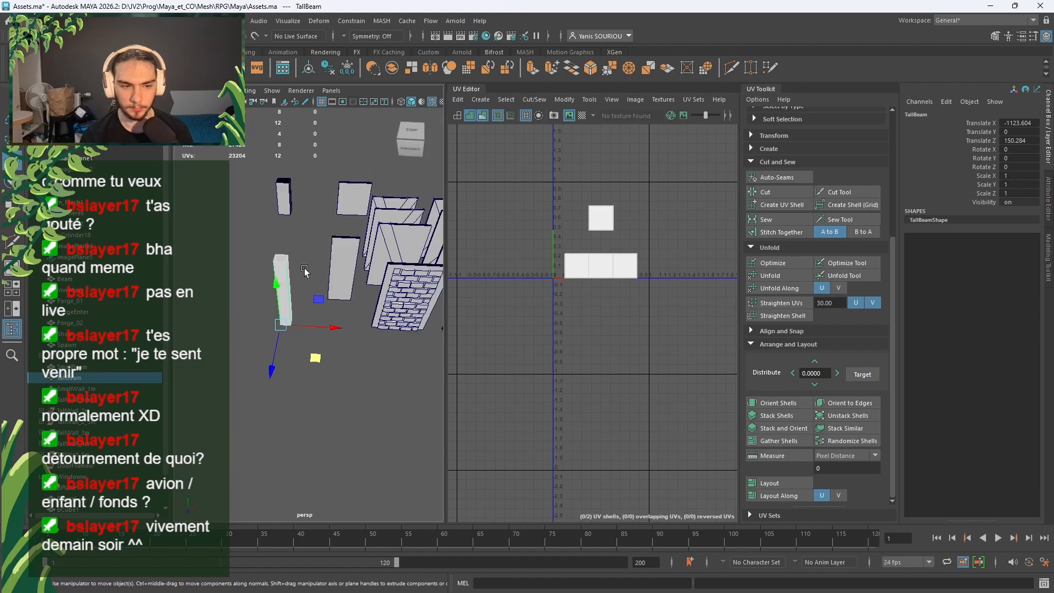
{"action": "right_click_drag", "start_coordinate": [277, 263], "coordinate": [610, 233]}
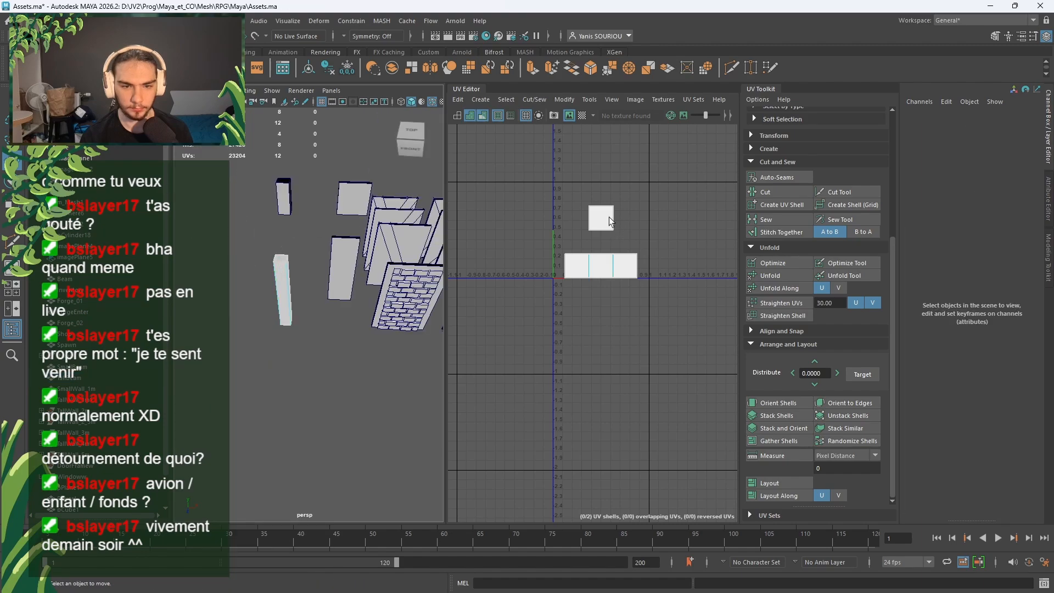
{"action": "scroll", "coordinate": [609, 220], "scroll_direction": "up", "scroll_amount": 2}
{"action": "left_click", "coordinate": [616, 253]}
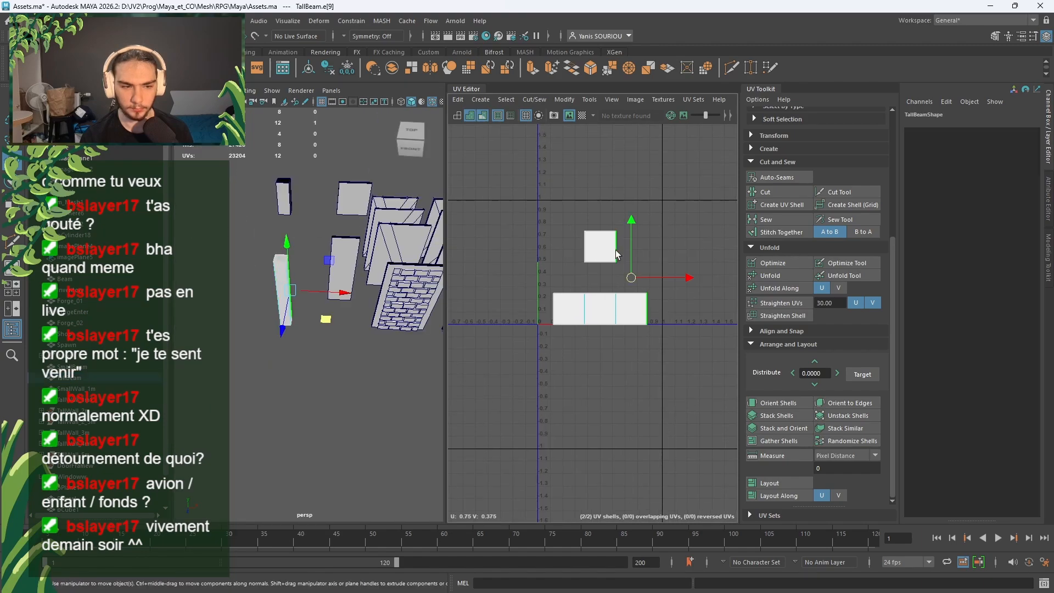
{"action": "left_click", "coordinate": [765, 220]}
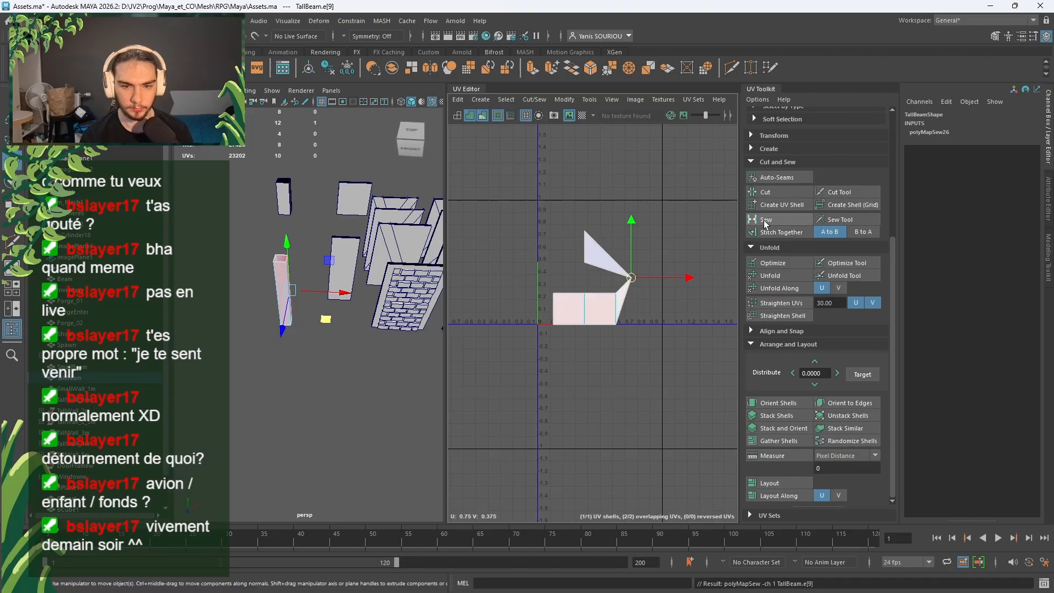
Step: Select all UV faces of TallBeam, then unfold, orient and lay out the sewn shell
{"action": "right_click_drag", "start_coordinate": [668, 258], "coordinate": [630, 234]}
{"action": "left_click_drag", "start_coordinate": [630, 235], "coordinate": [580, 370]}
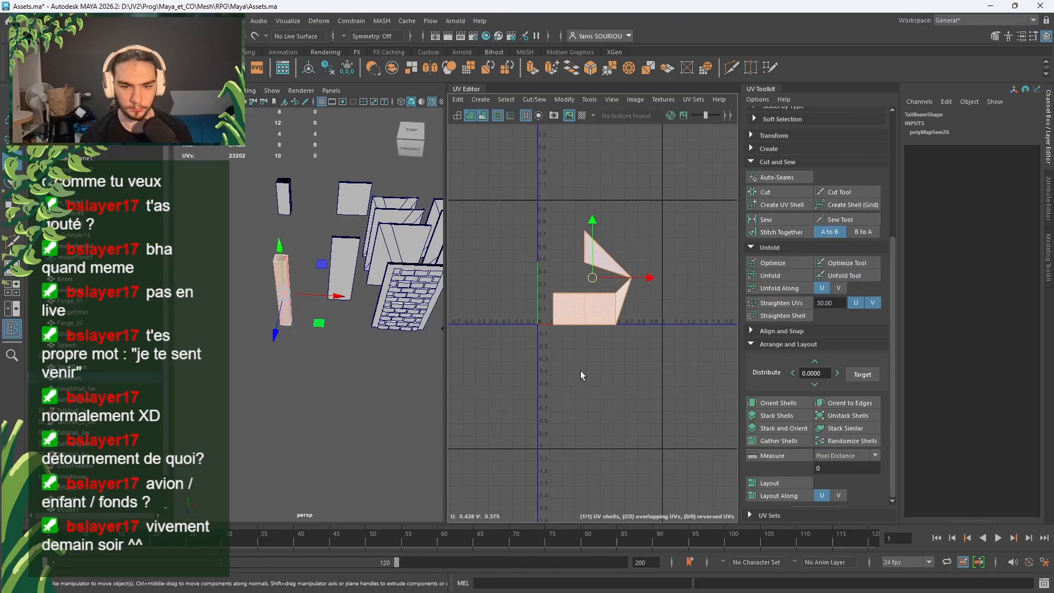
{"action": "left_click", "coordinate": [763, 276]}
{"action": "left_click", "coordinate": [775, 403]}
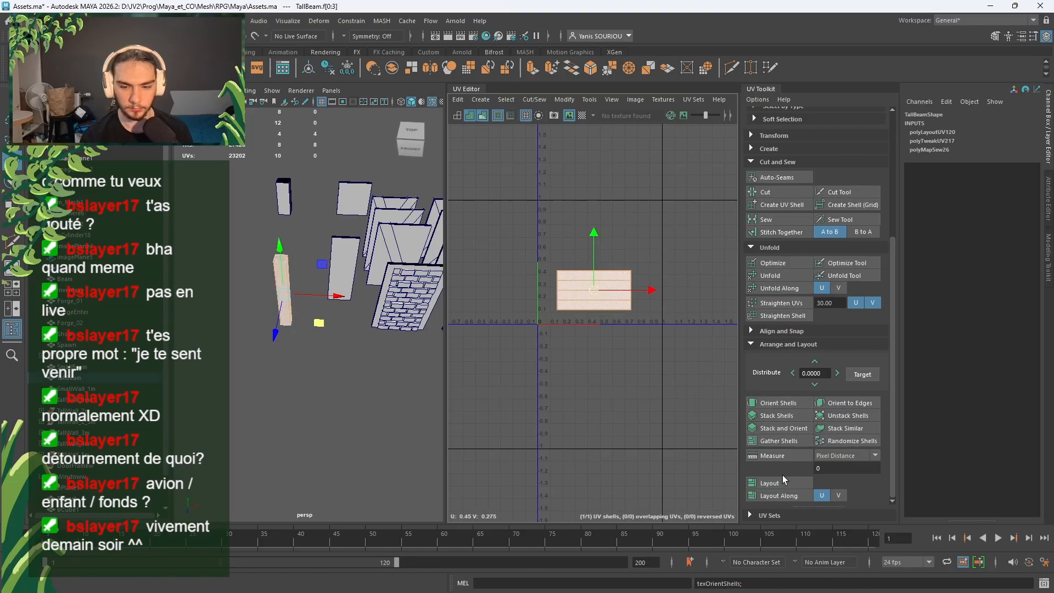
{"action": "left_click", "coordinate": [779, 480]}
{"action": "left_click", "coordinate": [666, 435]}
Step: Go through the modular walls, Door_01 and DoorFrame_01 to examine whether their UV layouts are already done
{"action": "middle_click_drag", "start_coordinate": [657, 361], "coordinate": [599, 360], "text": "alt"}
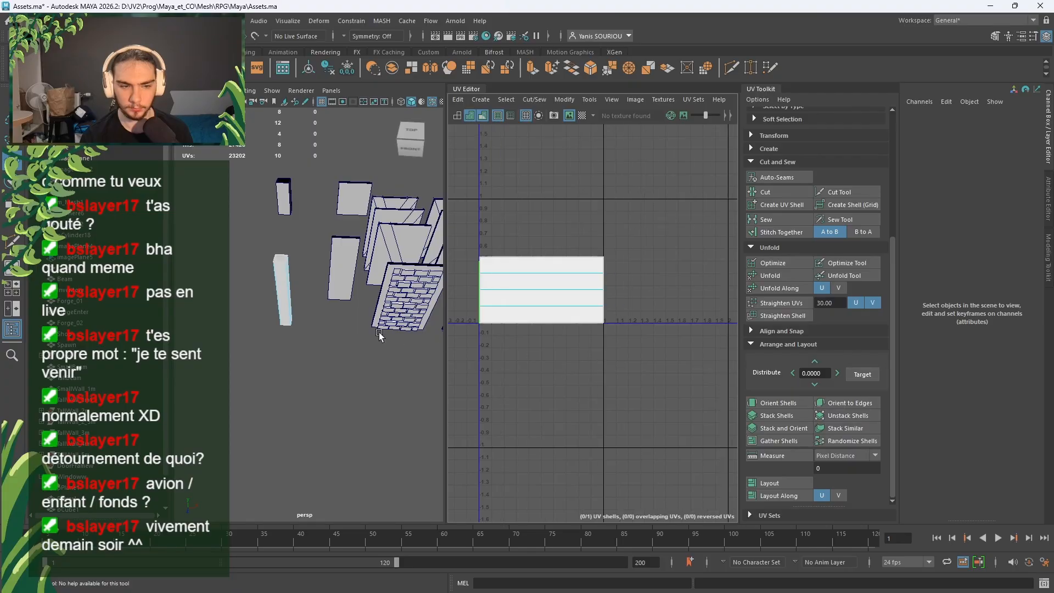
{"action": "middle_click_drag", "start_coordinate": [379, 332], "coordinate": [278, 306], "text": "alt"}
{"action": "right_click_drag", "start_coordinate": [258, 265], "coordinate": [287, 240]}
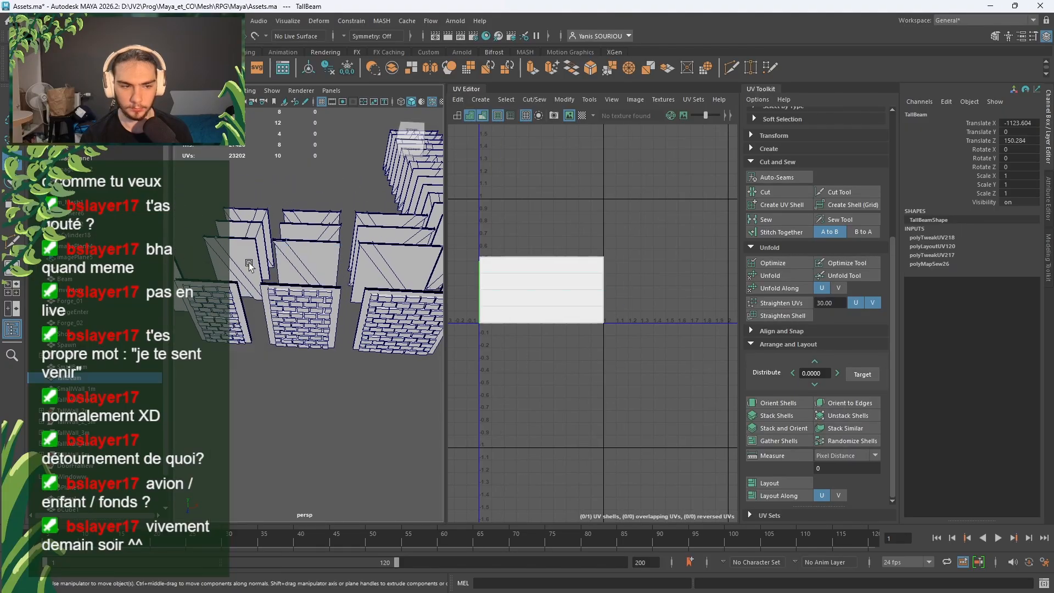
{"action": "left_click", "coordinate": [248, 264]}
{"action": "middle_click_drag", "start_coordinate": [272, 265], "coordinate": [329, 297], "text": "alt"}
{"action": "left_click", "coordinate": [270, 329]}
{"action": "middle_click_drag", "start_coordinate": [400, 317], "coordinate": [285, 320], "text": "alt"}
{"action": "left_click", "coordinate": [345, 330]}
{"action": "left_click", "coordinate": [317, 318]}
{"action": "middle_click_drag", "start_coordinate": [351, 317], "coordinate": [295, 313], "text": "alt"}
{"action": "left_click", "coordinate": [301, 314]}
{"action": "left_click", "coordinate": [293, 309]}
{"action": "scroll", "coordinate": [293, 310], "scroll_direction": "down", "scroll_amount": 5}
{"action": "scroll", "coordinate": [363, 352], "scroll_direction": "up", "scroll_amount": 5}
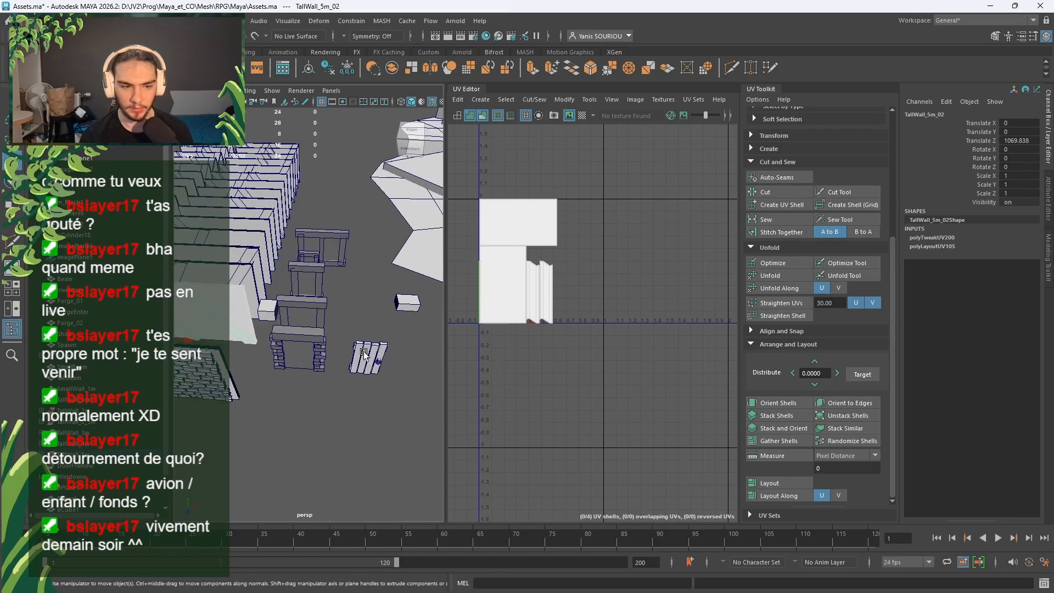
{"action": "left_click", "coordinate": [370, 367]}
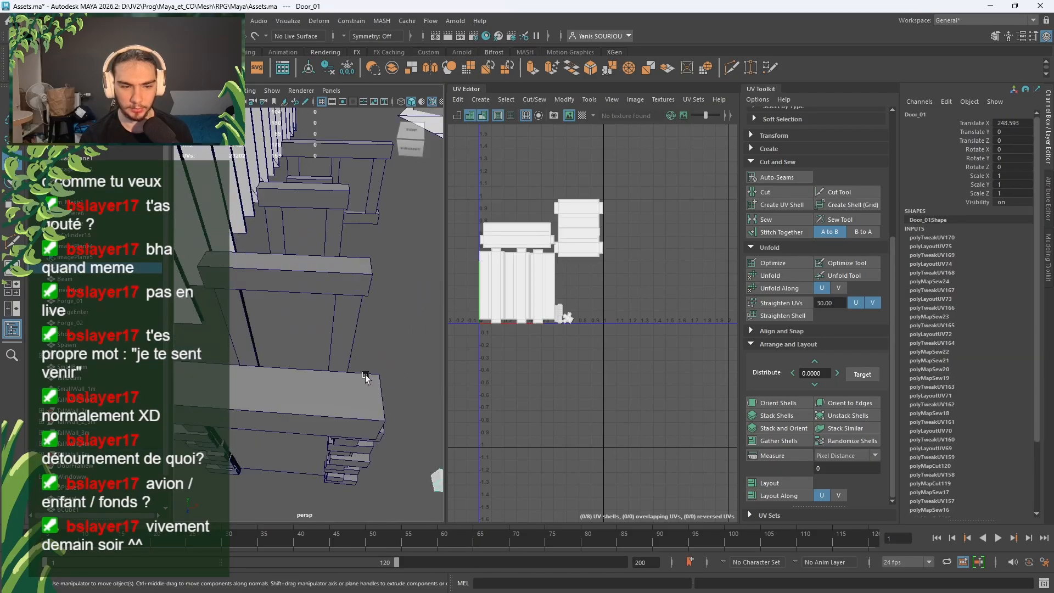
{"action": "left_click", "coordinate": [301, 357]}
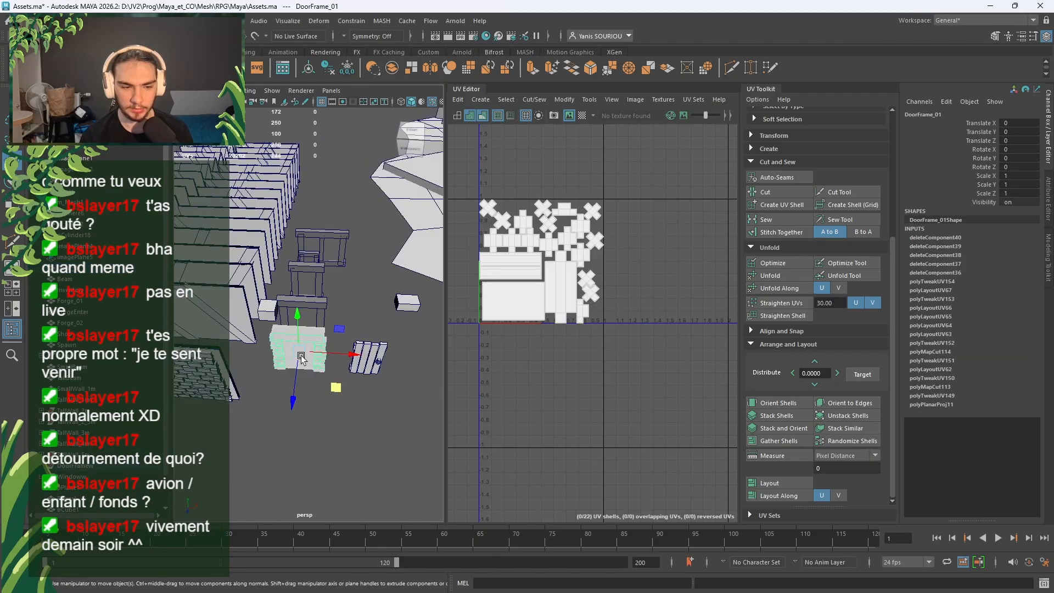
Step: Select DoorFrame_02, then unfold, orient and lay out its UV shells
{"action": "left_click", "coordinate": [322, 306]}
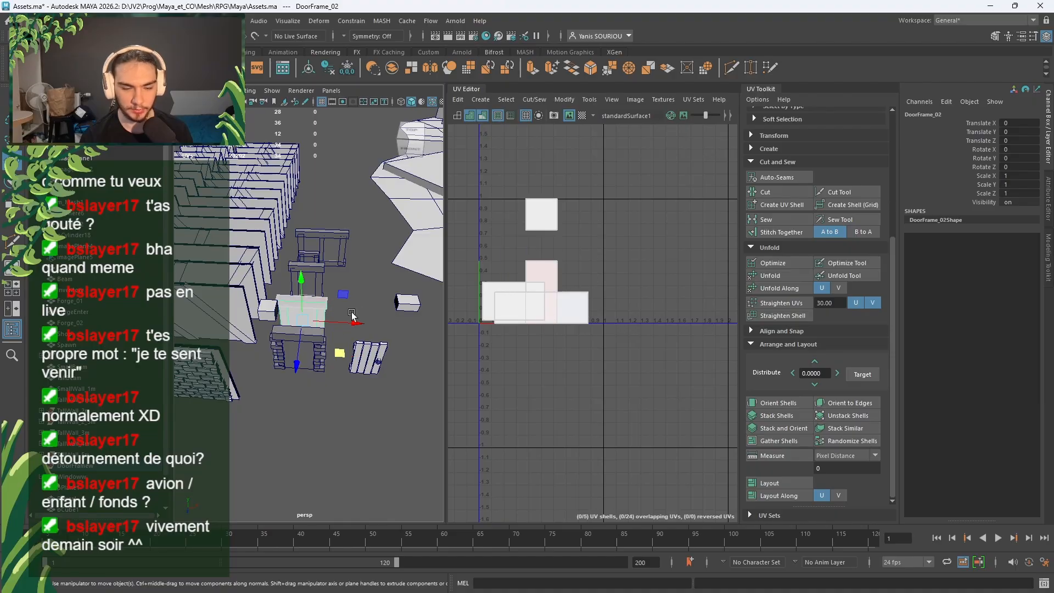
{"action": "key", "text": "f"}
{"action": "key", "text": "f"}
{"action": "scroll", "coordinate": [548, 308], "scroll_direction": "down", "scroll_amount": 1}
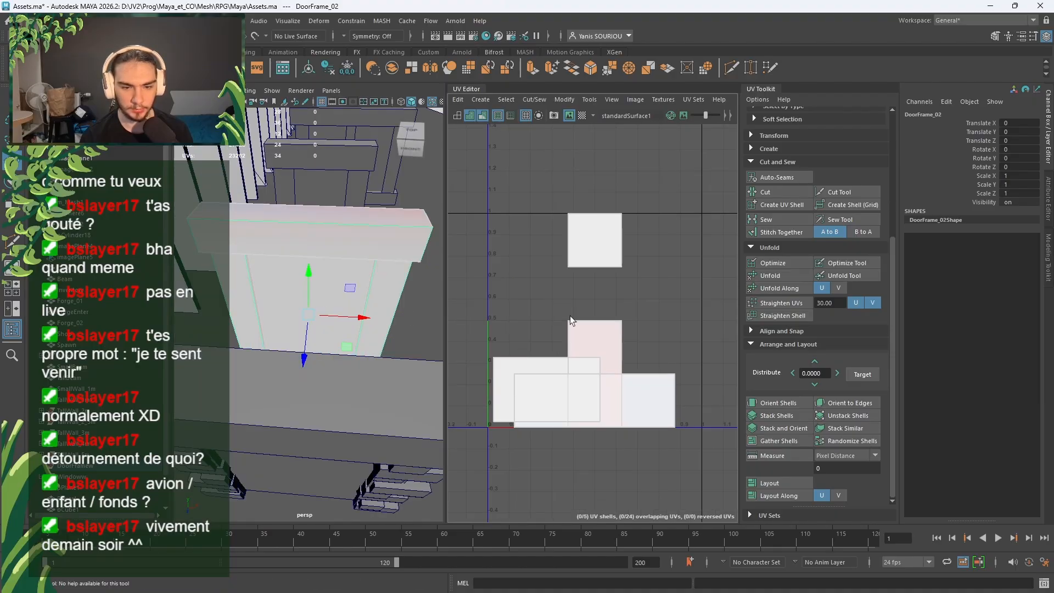
{"action": "left_click", "coordinate": [786, 275]}
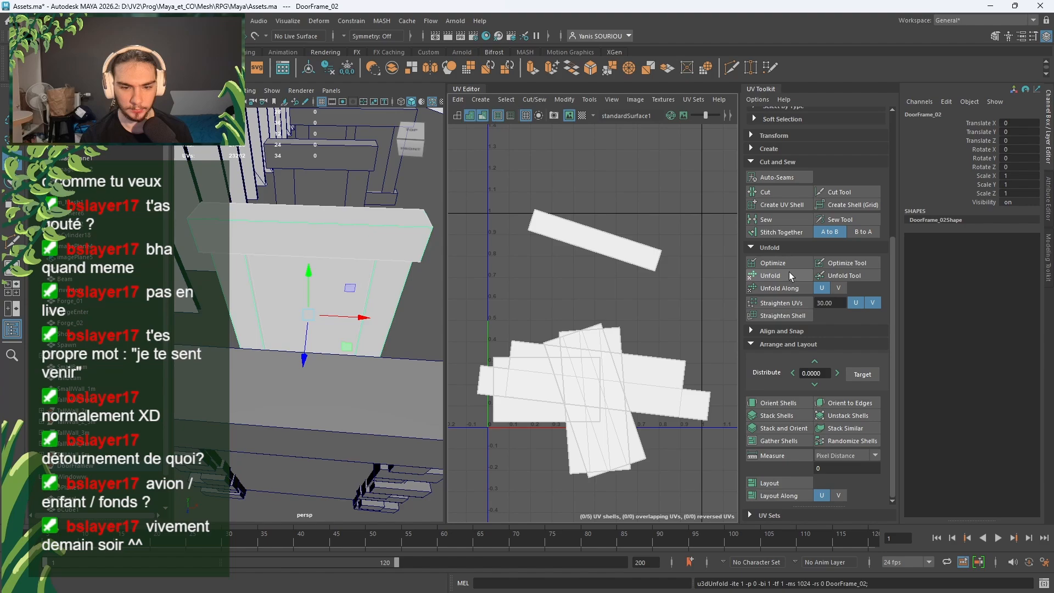
{"action": "left_click", "coordinate": [778, 403]}
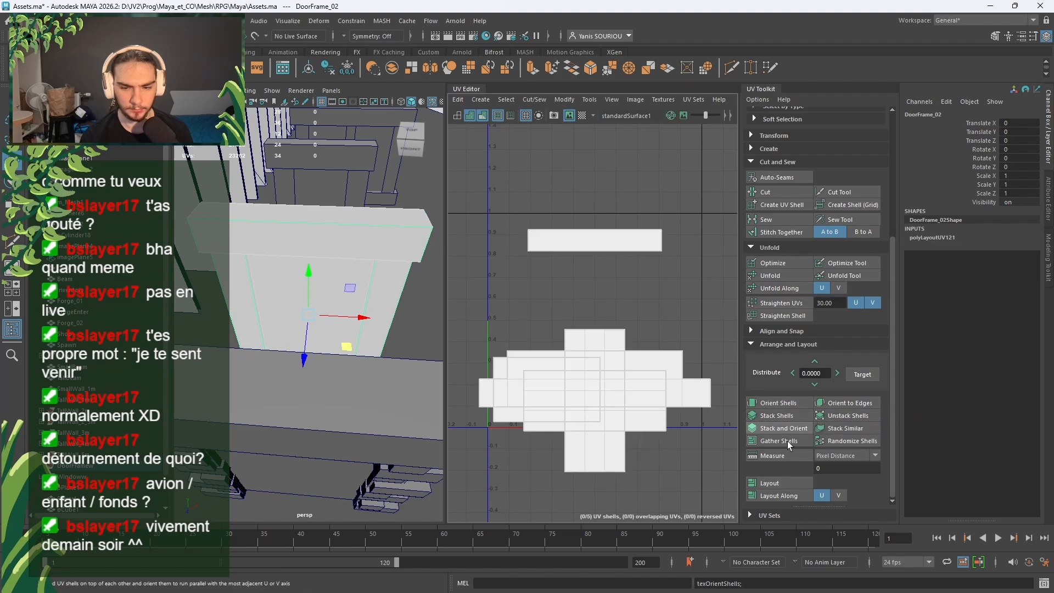
{"action": "left_click", "coordinate": [769, 483]}
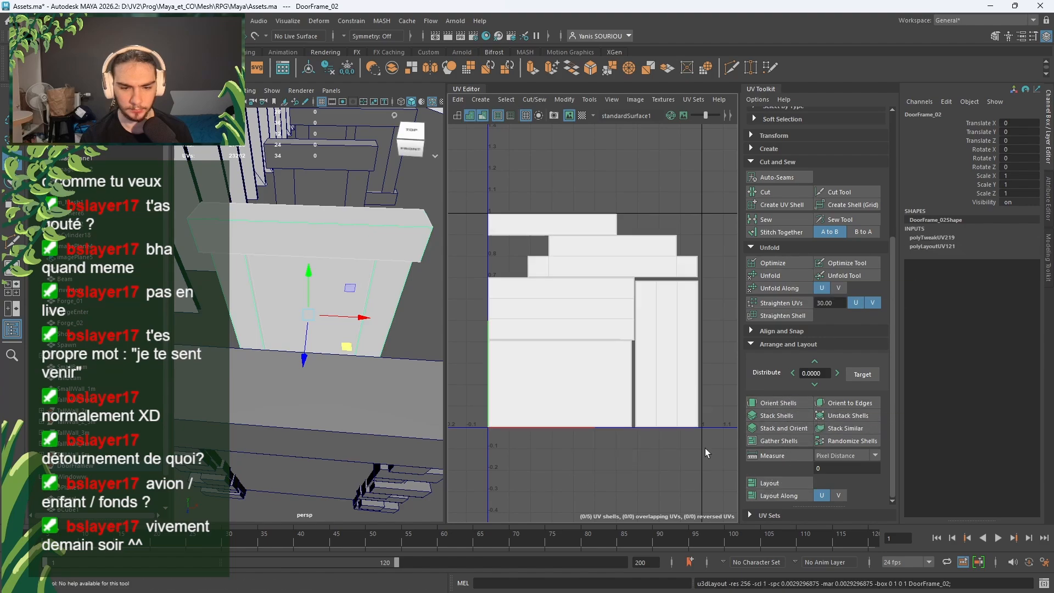
Step: Examine which parts of DoorFrame_02 its individual UV shells cover, picking the panel, post and lintel shells in turn
{"action": "right_click_drag", "start_coordinate": [585, 371], "coordinate": [512, 360]}
{"action": "left_click", "coordinate": [577, 387]}
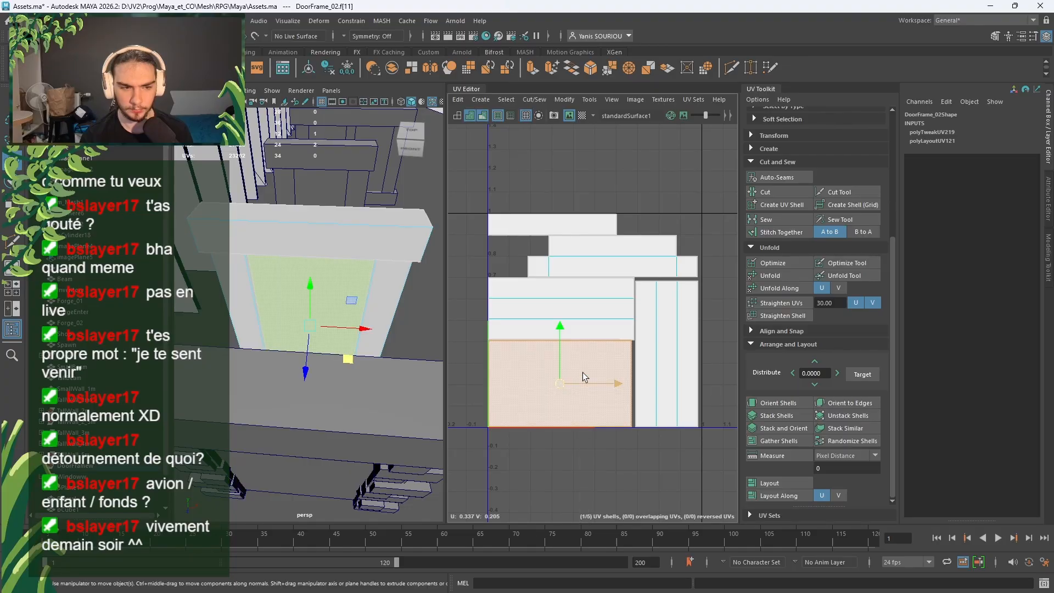
{"action": "left_click", "coordinate": [600, 333]}
{"action": "left_click_drag", "start_coordinate": [371, 329], "coordinate": [177, 329], "text": "alt"}
{"action": "left_click", "coordinate": [662, 342]}
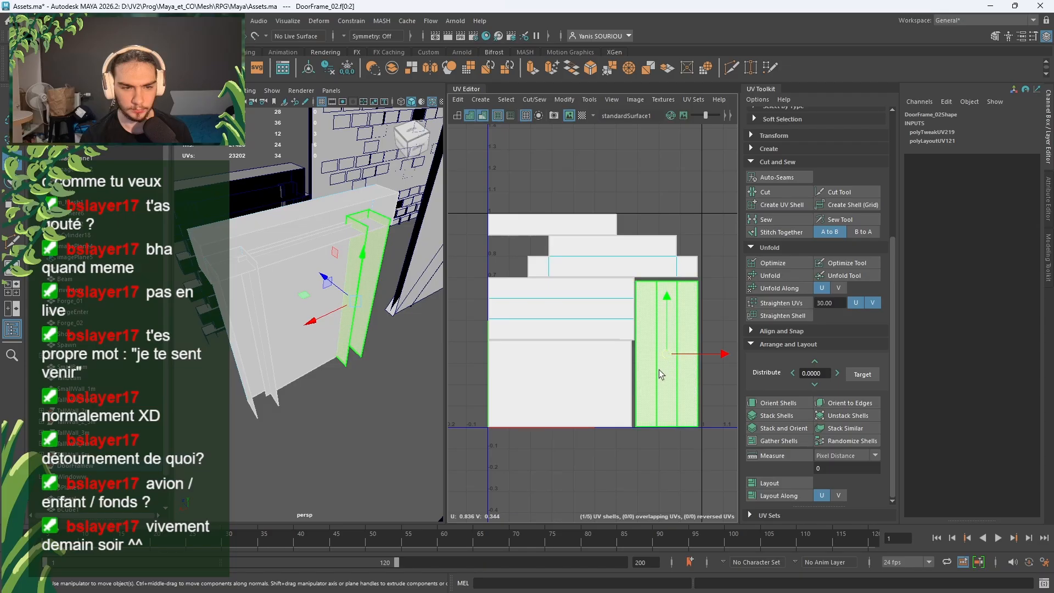
{"action": "left_click", "coordinate": [631, 275]}
{"action": "middle_click_drag", "start_coordinate": [565, 314], "coordinate": [548, 334], "text": "alt"}
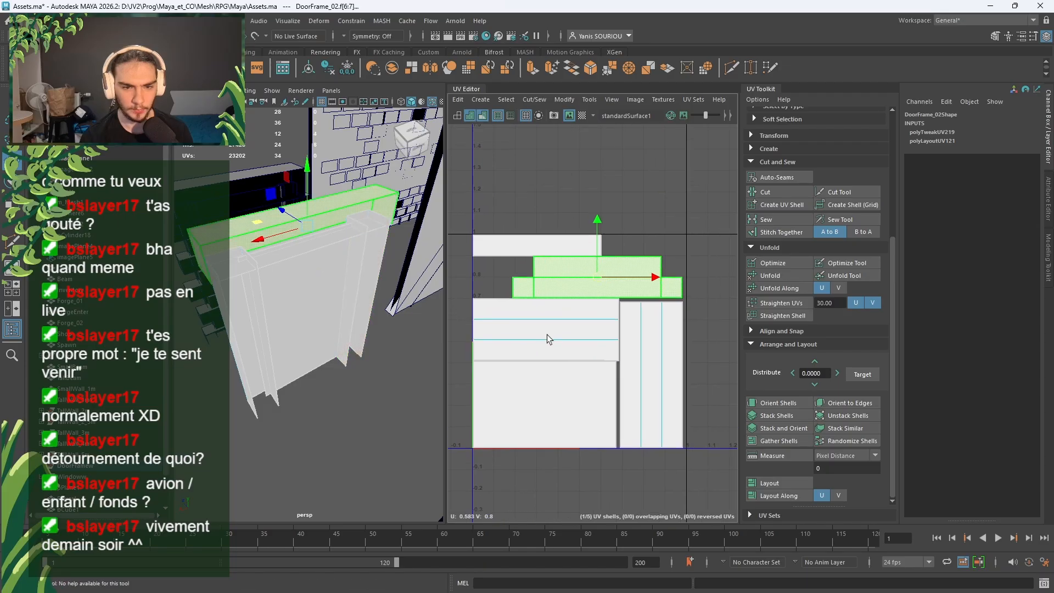
Step: Sew the edge of DoorFrame_02 that joins its separate strip shell to the lintel shell
{"action": "left_click_drag", "start_coordinate": [177, 311], "coordinate": [312, 279], "text": "alt"}
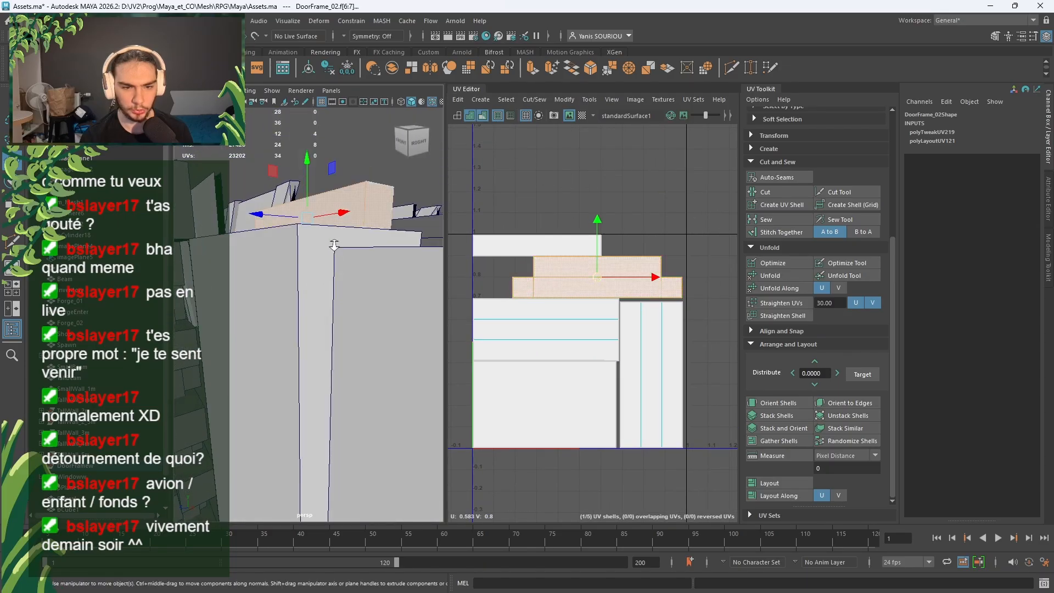
{"action": "right_click_drag", "start_coordinate": [331, 246], "coordinate": [345, 269], "text": "alt"}
{"action": "left_click_drag", "start_coordinate": [346, 267], "coordinate": [322, 285], "text": "alt"}
{"action": "right_click_drag", "start_coordinate": [330, 257], "coordinate": [337, 233]}
{"action": "left_click", "coordinate": [353, 269]}
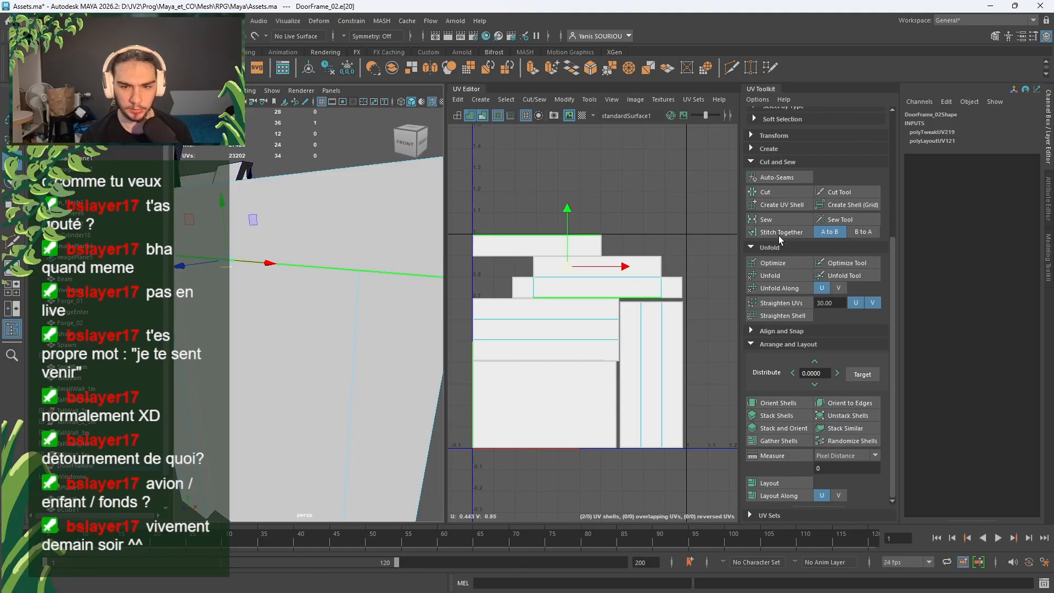
{"action": "left_click", "coordinate": [775, 221]}
Step: Select all UV faces of DoorFrame_02, then unfold, orient and lay out its shells again
{"action": "right_click_drag", "start_coordinate": [637, 258], "coordinate": [631, 223]}
{"action": "scroll", "coordinate": [639, 231], "scroll_direction": "down", "scroll_amount": 2}
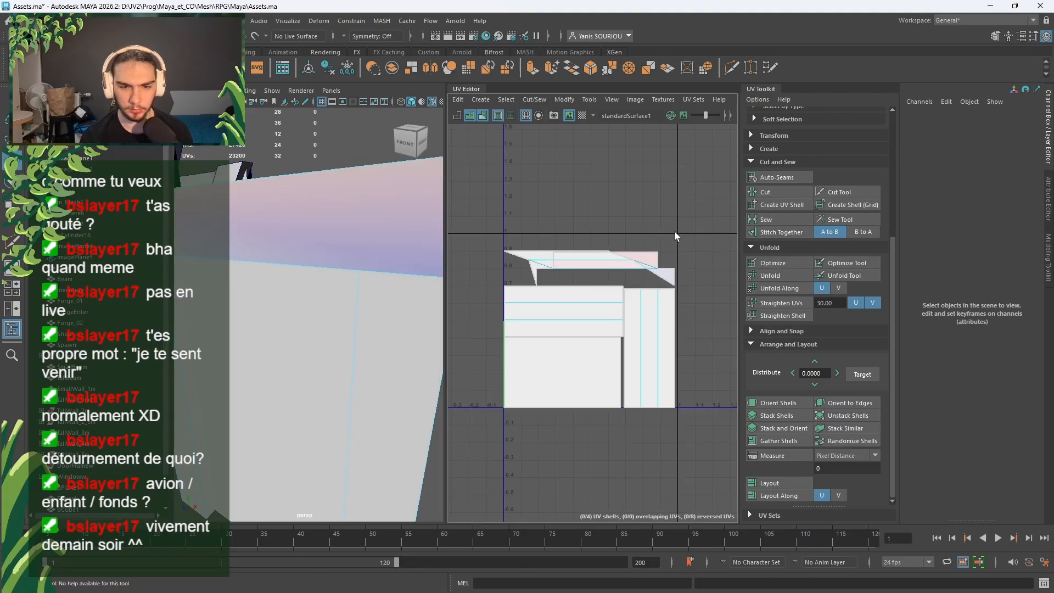
{"action": "left_click_drag", "start_coordinate": [675, 232], "coordinate": [521, 378]}
{"action": "left_click", "coordinate": [758, 271]}
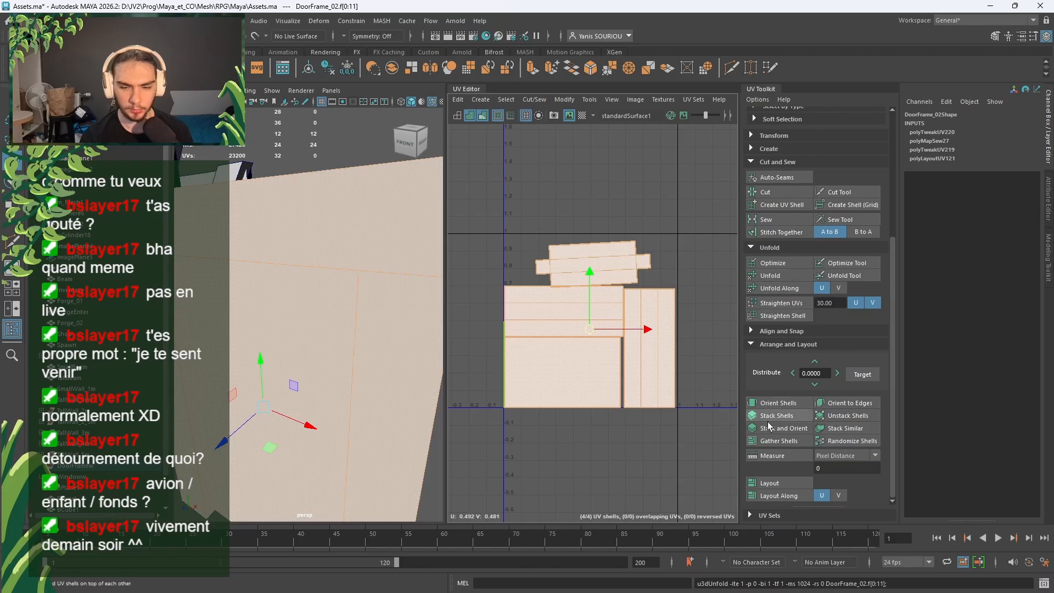
{"action": "left_click", "coordinate": [768, 483]}
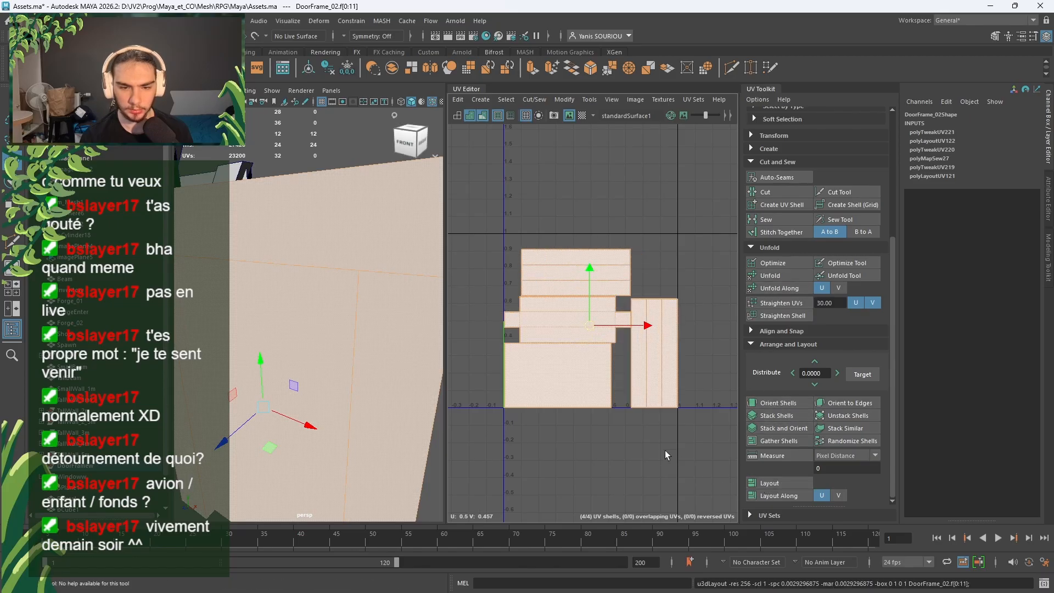
{"action": "left_click", "coordinate": [675, 469]}
Step: Return to object selection and select Window_01, the smaller framed panel near DoorFrame_02
{"action": "scroll", "coordinate": [668, 459], "scroll_direction": "down", "scroll_amount": 2}
{"action": "scroll", "coordinate": [668, 458], "scroll_direction": "down", "scroll_amount": 1}
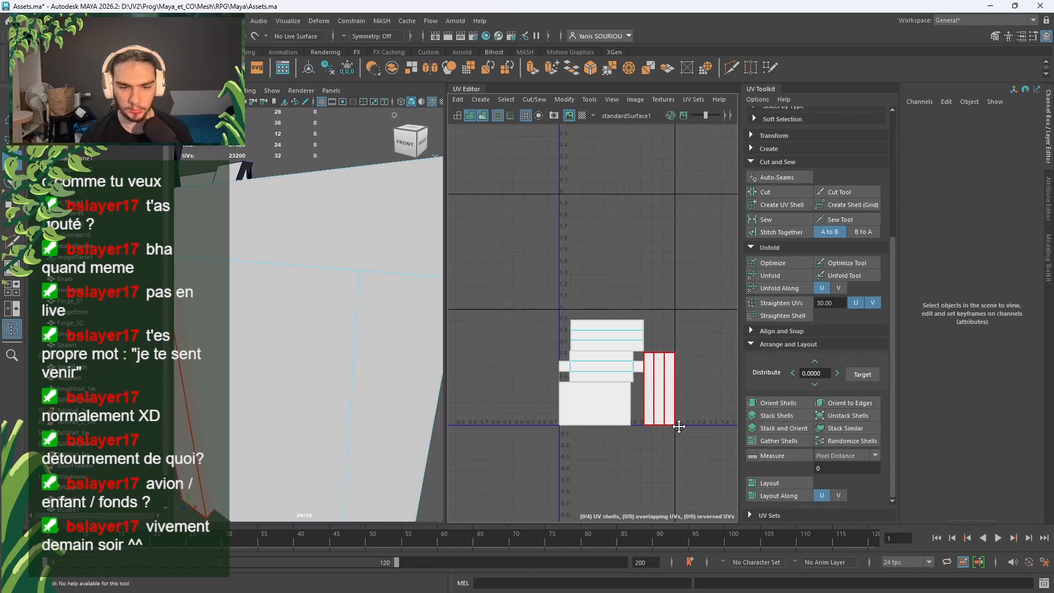
{"action": "middle_click_drag", "start_coordinate": [678, 424], "coordinate": [581, 354], "text": "alt"}
{"action": "scroll", "coordinate": [414, 348], "scroll_direction": "down", "scroll_amount": 6}
{"action": "left_click_drag", "start_coordinate": [388, 358], "coordinate": [358, 371], "text": "alt"}
{"action": "scroll", "coordinate": [336, 374], "scroll_direction": "up", "scroll_amount": 6}
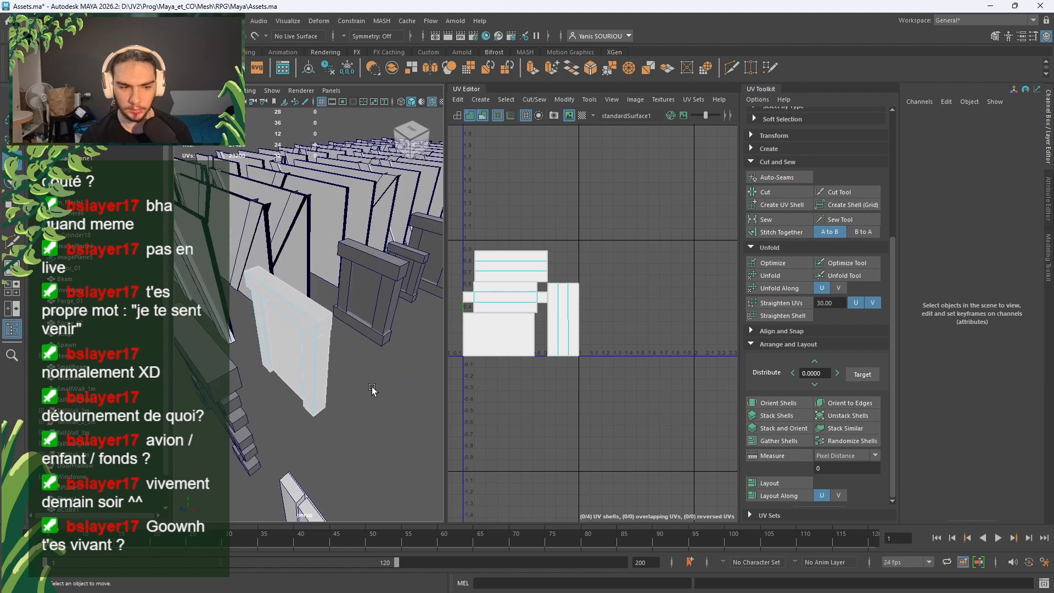
{"action": "right_click_drag", "start_coordinate": [372, 280], "coordinate": [423, 264]}
{"action": "left_click", "coordinate": [373, 327]}
{"action": "left_click_drag", "start_coordinate": [372, 329], "coordinate": [343, 388], "text": "alt"}
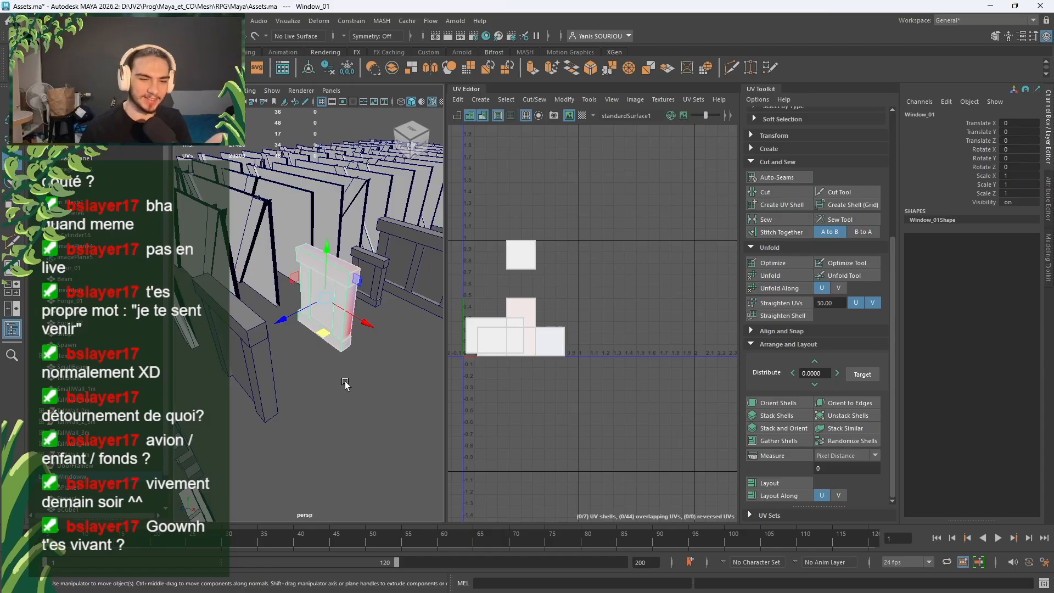
Step: Add Window_02 to the selection, then unfold, orient and lay out the UV shells of both windows together
{"action": "middle_click_drag", "start_coordinate": [374, 341], "coordinate": [328, 337], "text": "alt"}
{"action": "scroll", "coordinate": [326, 337], "scroll_direction": "up", "scroll_amount": 3}
{"action": "left_click_drag", "start_coordinate": [326, 338], "coordinate": [364, 334], "text": "alt"}
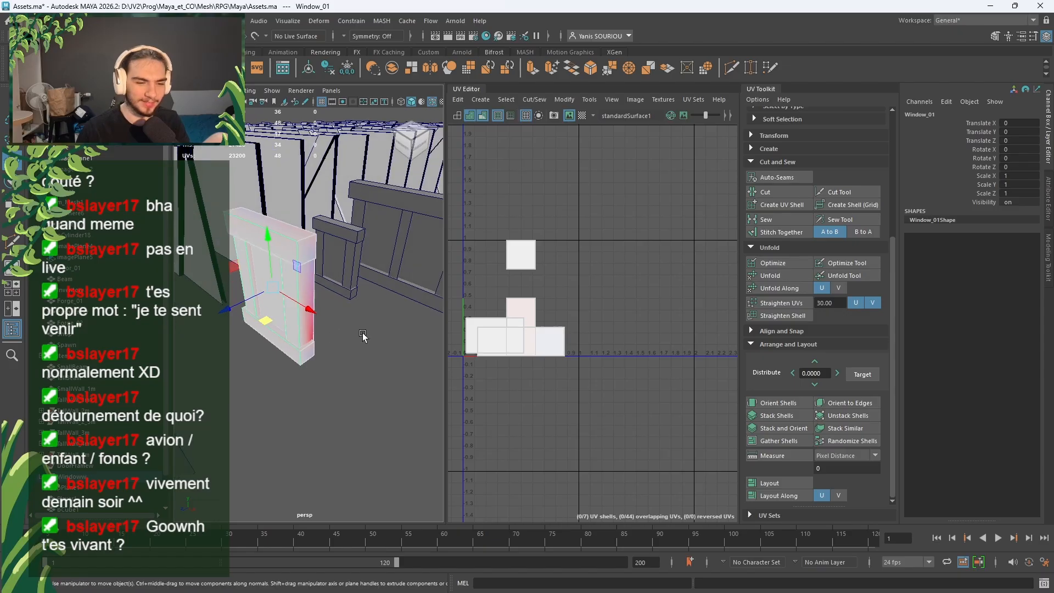
{"action": "middle_click_drag", "start_coordinate": [329, 309], "coordinate": [348, 320], "text": "alt"}
{"action": "right_click_drag", "start_coordinate": [353, 277], "coordinate": [355, 248]}
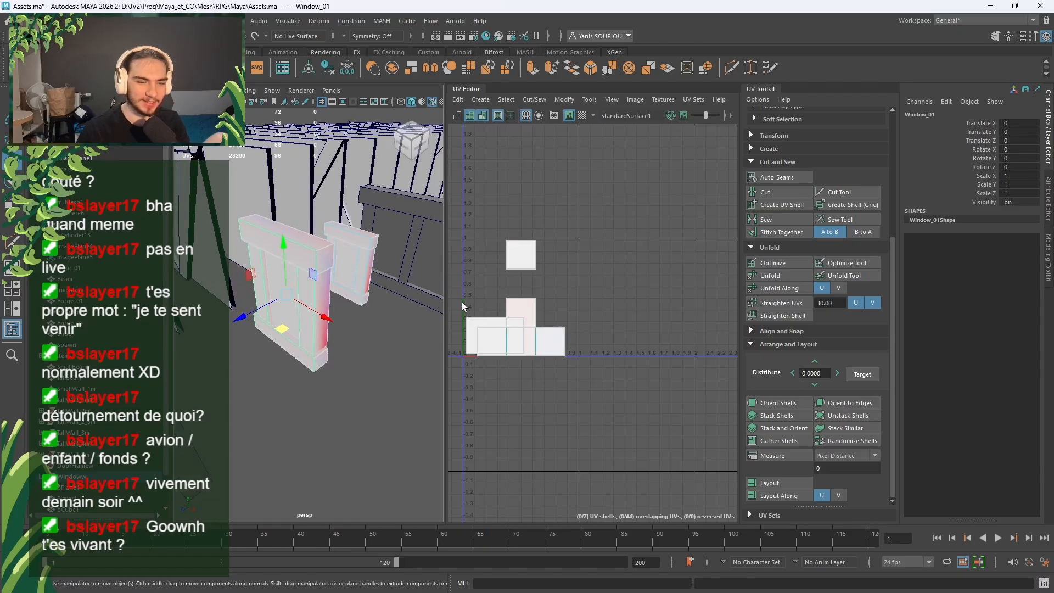
{"action": "right_click_drag", "start_coordinate": [367, 358], "coordinate": [427, 254]}
{"action": "left_click", "coordinate": [769, 275]}
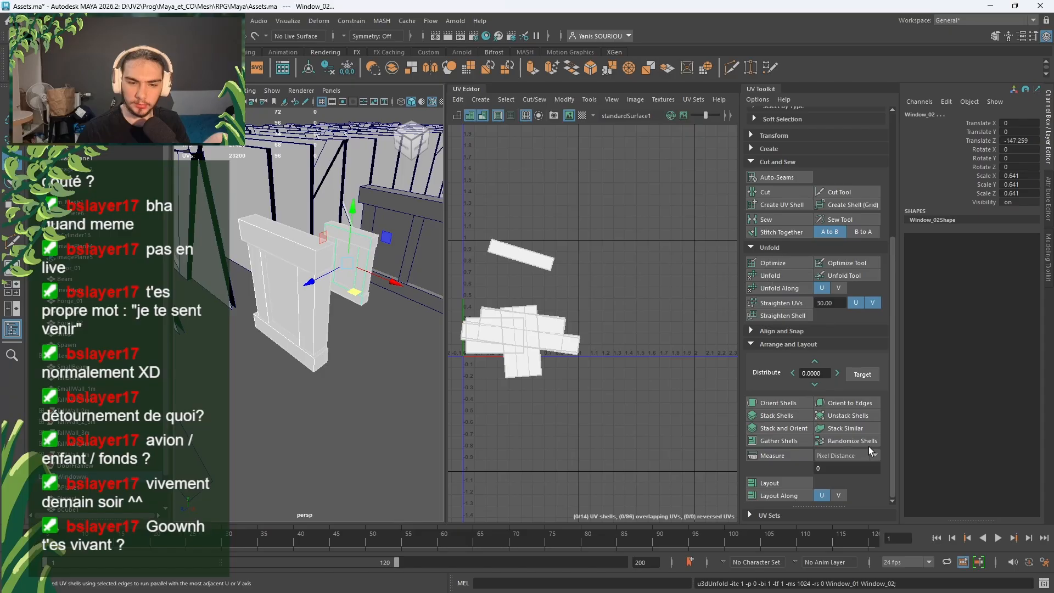
{"action": "left_click", "coordinate": [782, 412]}
{"action": "left_click", "coordinate": [768, 482]}
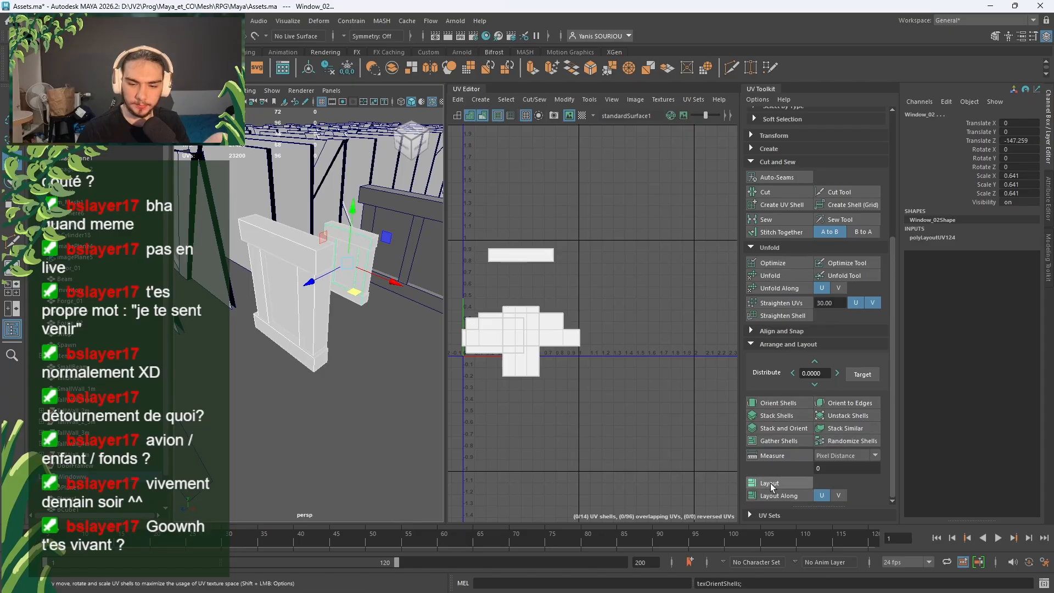
Step: Sew the outer edges of Window_01's two separate strip shells to their neighbouring beam shells
{"action": "right_click_drag", "start_coordinate": [630, 284], "coordinate": [584, 252]}
{"action": "left_click", "coordinate": [562, 245]}
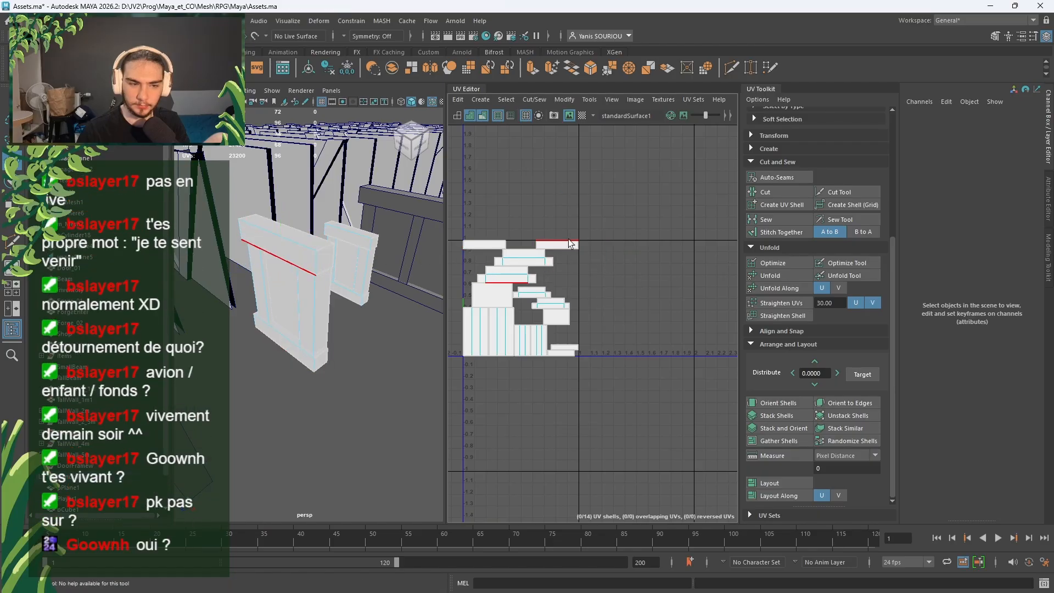
{"action": "left_click", "coordinate": [570, 243]}
{"action": "left_click", "coordinate": [764, 220]}
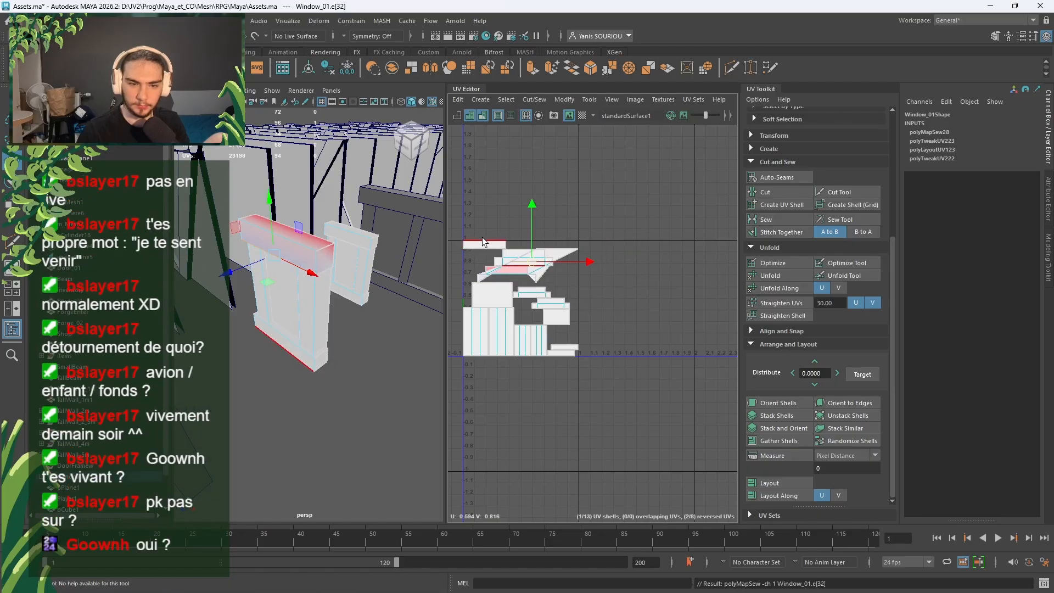
{"action": "left_click", "coordinate": [483, 242]}
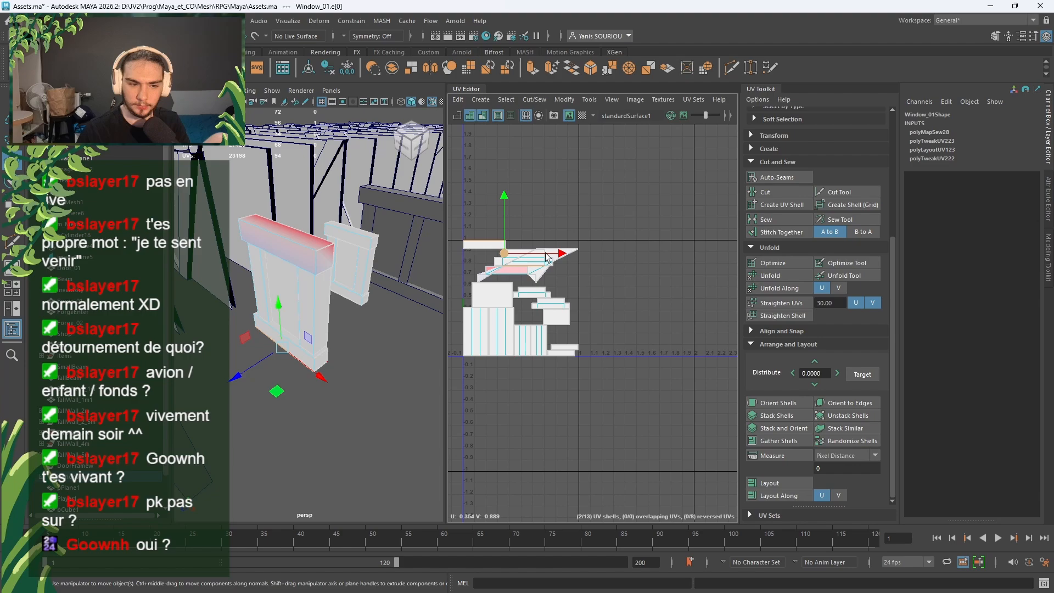
{"action": "left_click", "coordinate": [764, 220]}
Step: Select all UV faces of Window_01 and Window_02, then unfold, orient and lay out their shells together
{"action": "right_click_drag", "start_coordinate": [626, 266], "coordinate": [608, 261]}
{"action": "left_click_drag", "start_coordinate": [628, 206], "coordinate": [470, 379]}
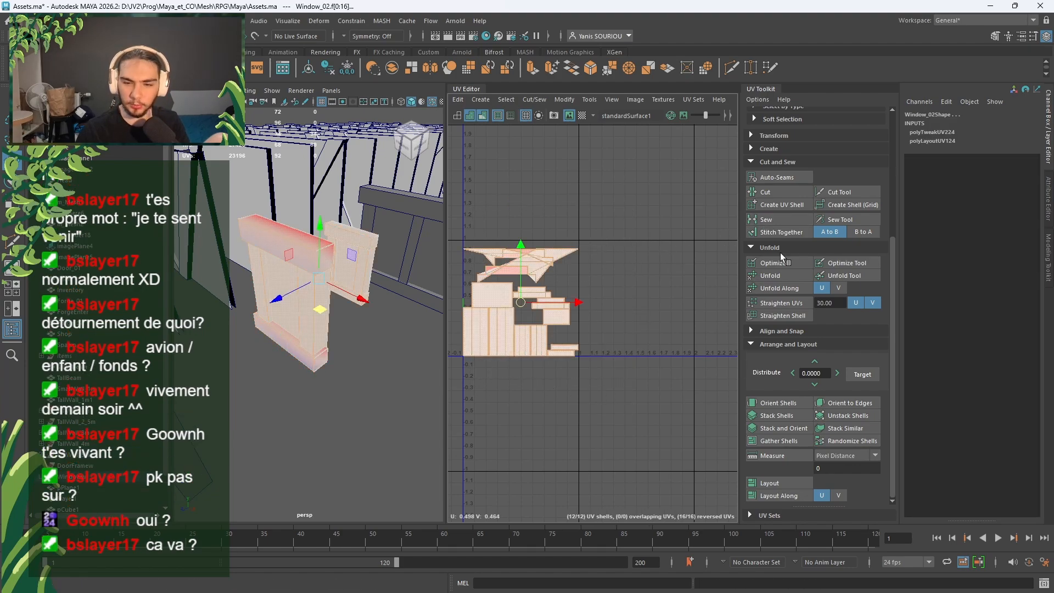
{"action": "left_click", "coordinate": [765, 277]}
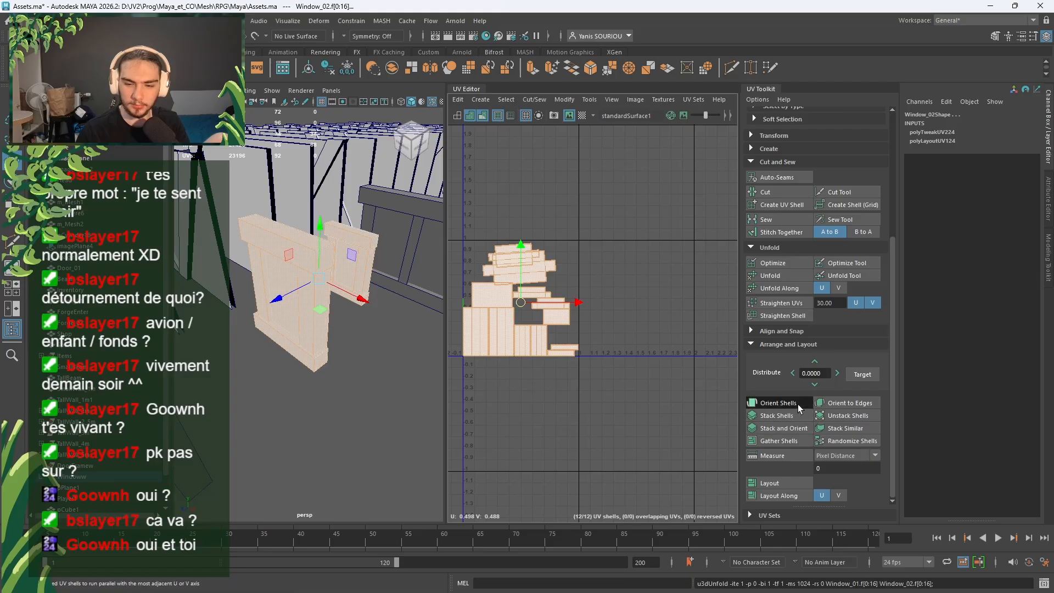
{"action": "left_click", "coordinate": [774, 485]}
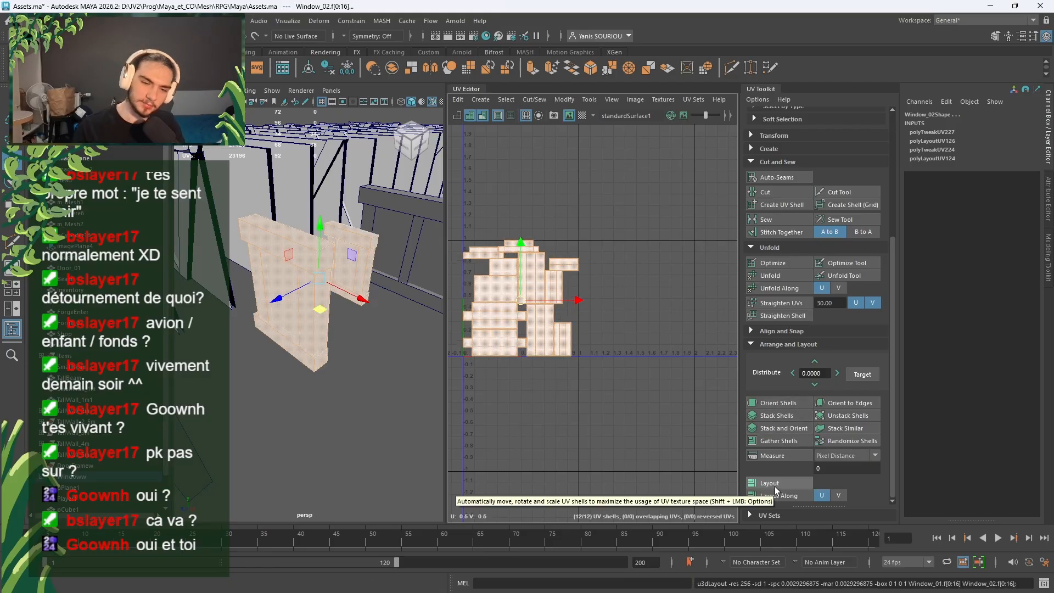
Step: Select one of the small separate strip shells and examine where it sits on the window meshes
{"action": "left_click_drag", "start_coordinate": [367, 354], "coordinate": [334, 384], "text": "alt"}
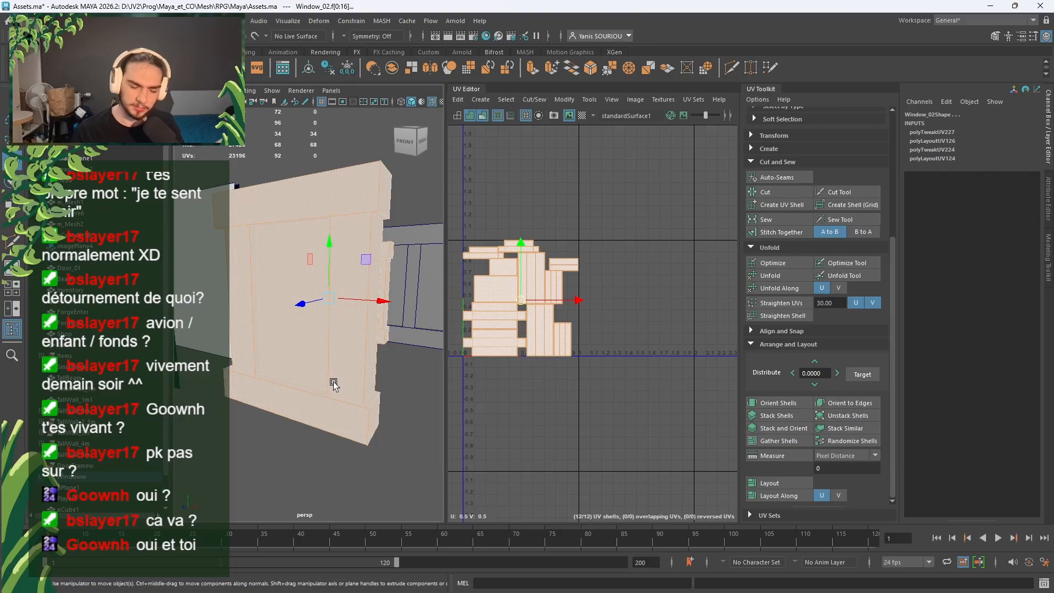
{"action": "right_click_drag", "start_coordinate": [333, 380], "coordinate": [338, 250]}
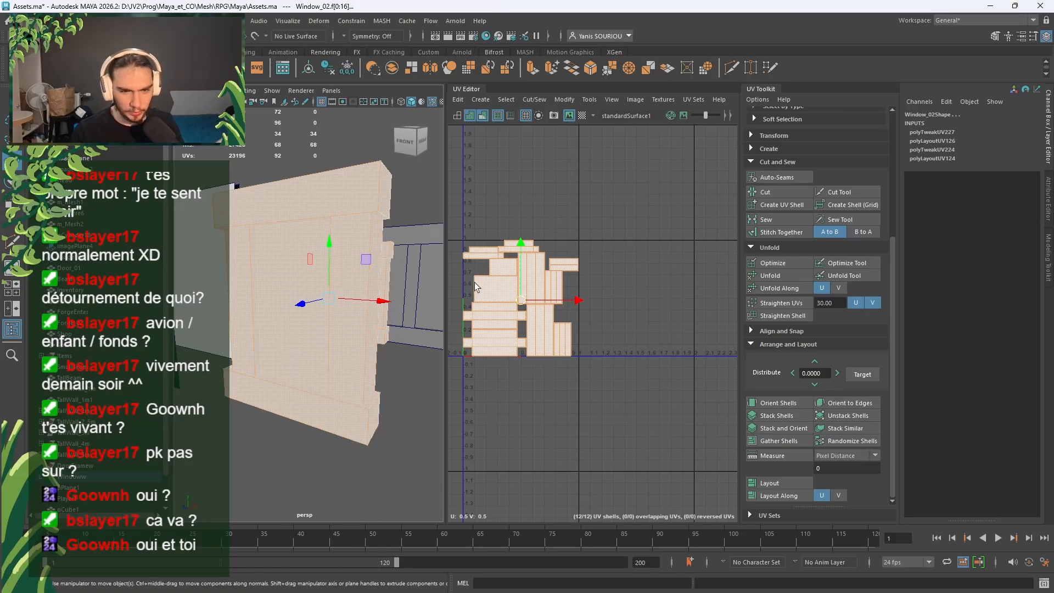
{"action": "scroll", "coordinate": [474, 282], "scroll_direction": "up", "scroll_amount": 5}
{"action": "right_click_drag", "start_coordinate": [636, 258], "coordinate": [666, 266]}
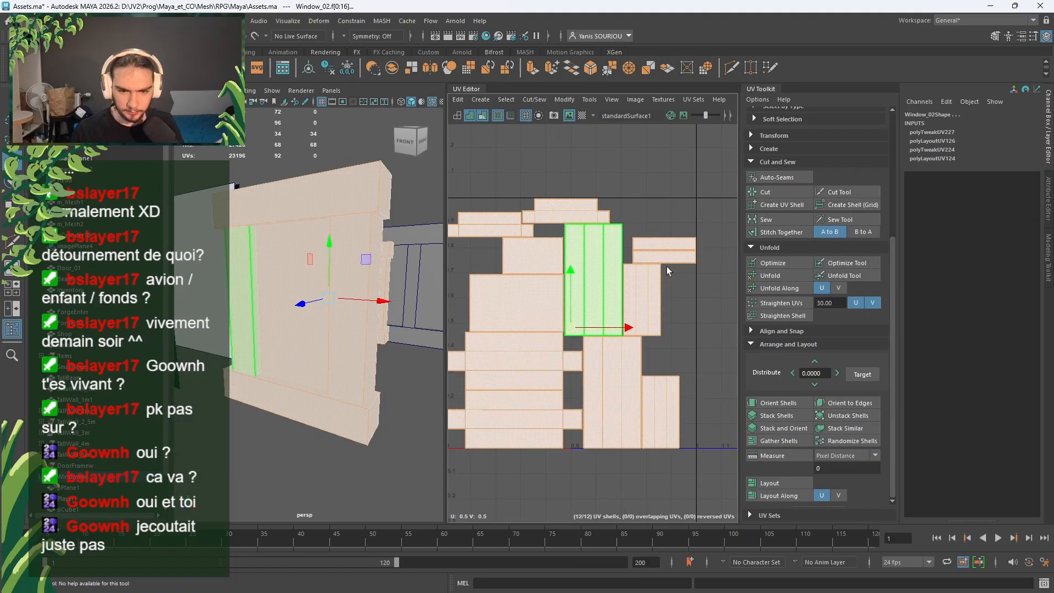
{"action": "left_click", "coordinate": [671, 257]}
{"action": "left_click_drag", "start_coordinate": [354, 404], "coordinate": [236, 411], "text": "alt"}
{"action": "left_click_drag", "start_coordinate": [414, 355], "coordinate": [285, 296], "text": "alt"}
Step: Return to object selection and select Window_01 alone
{"action": "left_click", "coordinate": [254, 279]}
{"action": "right_click_drag", "start_coordinate": [254, 279], "coordinate": [308, 263]}
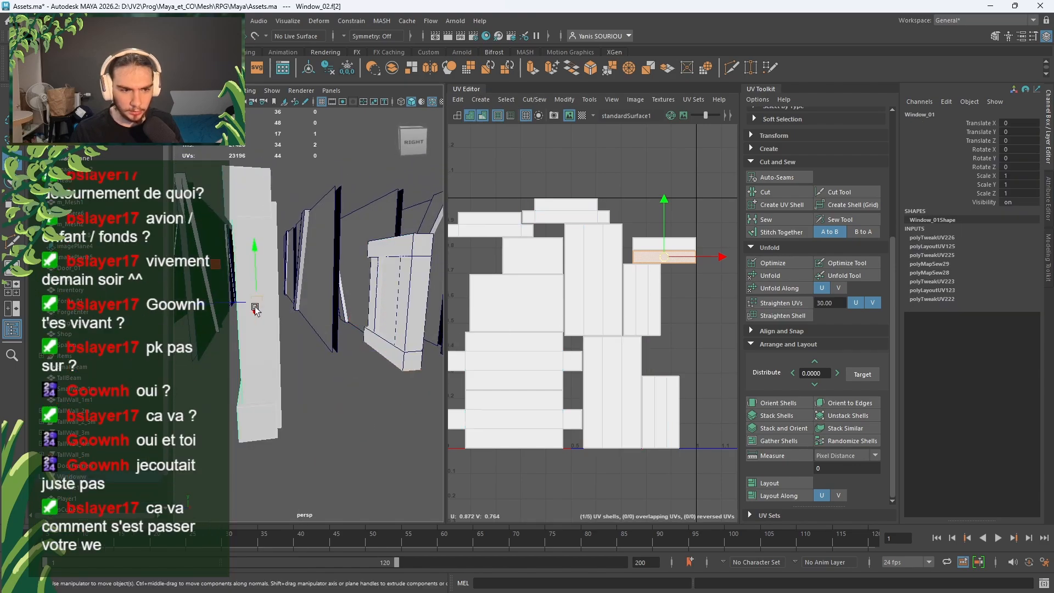
{"action": "scroll", "coordinate": [466, 316], "scroll_direction": "down", "scroll_amount": 2}
{"action": "left_click_drag", "start_coordinate": [369, 356], "coordinate": [370, 399], "text": "alt"}
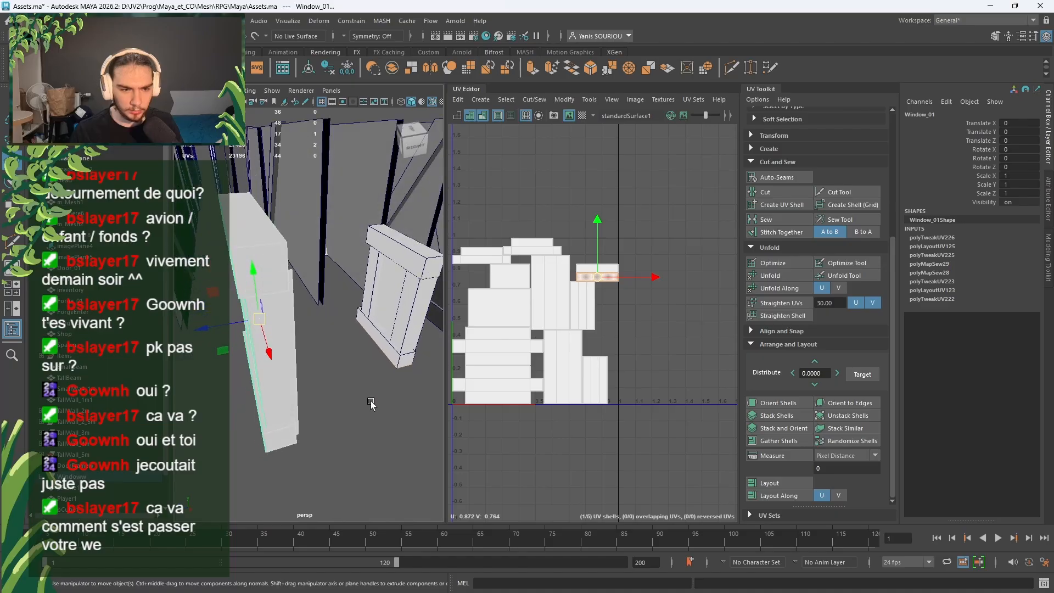
{"action": "left_click", "coordinate": [369, 399]}
{"action": "left_click", "coordinate": [279, 406]}
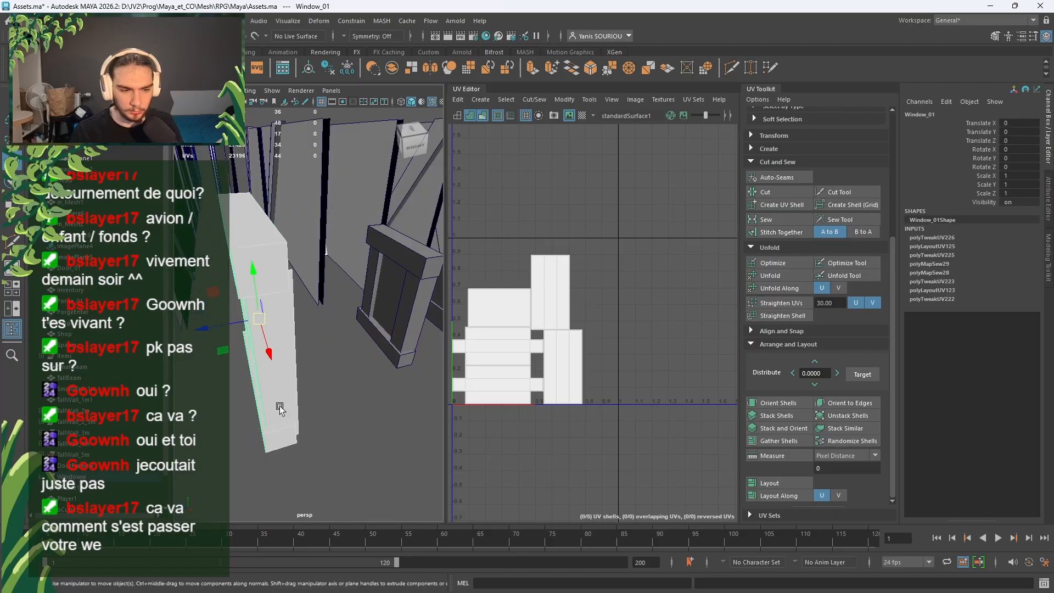
Step: Select all UV faces of Window_01, then unfold, orient and lay out its shells on their own
{"action": "right_click_drag", "start_coordinate": [658, 358], "coordinate": [625, 327]}
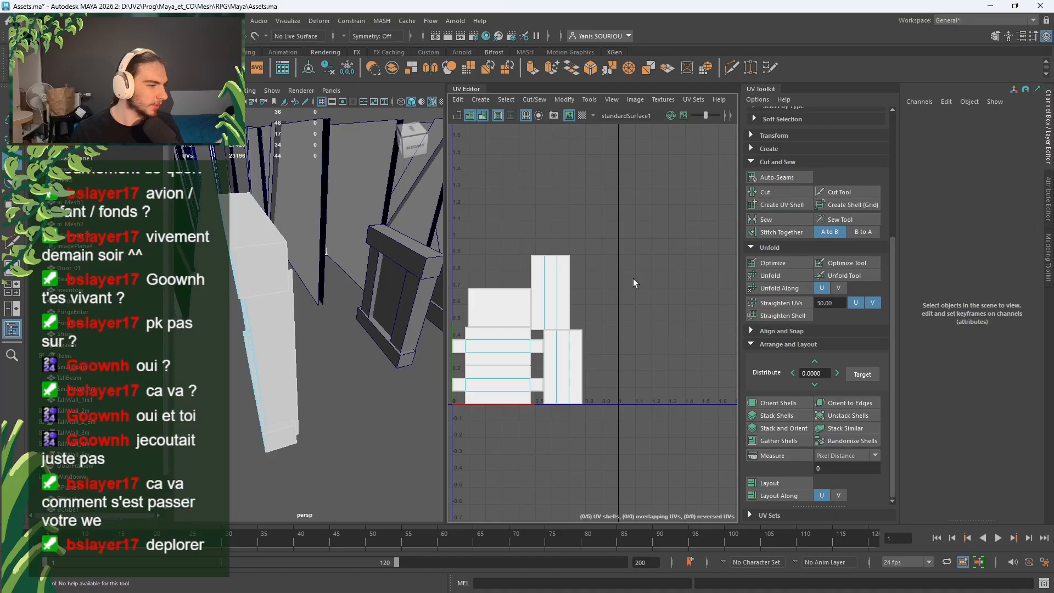
{"action": "left_click_drag", "start_coordinate": [625, 261], "coordinate": [510, 395]}
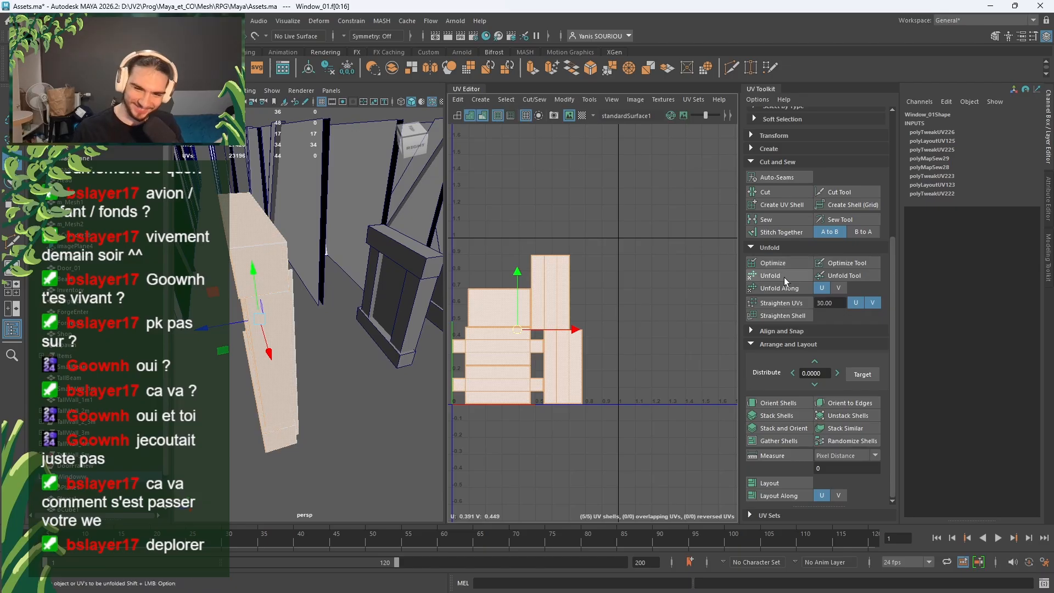
{"action": "left_click", "coordinate": [779, 405]}
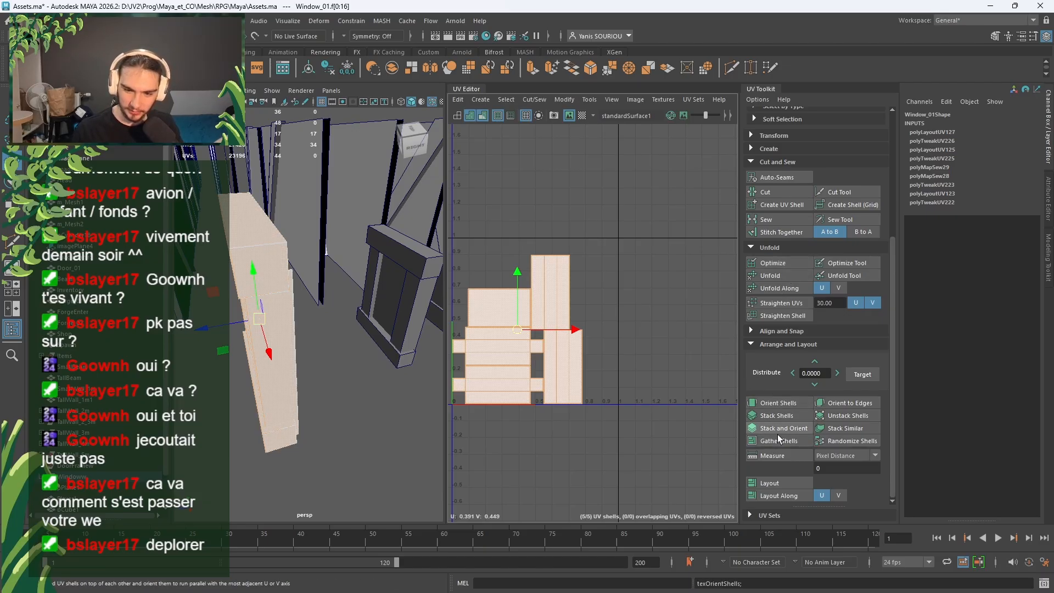
{"action": "left_click", "coordinate": [762, 484]}
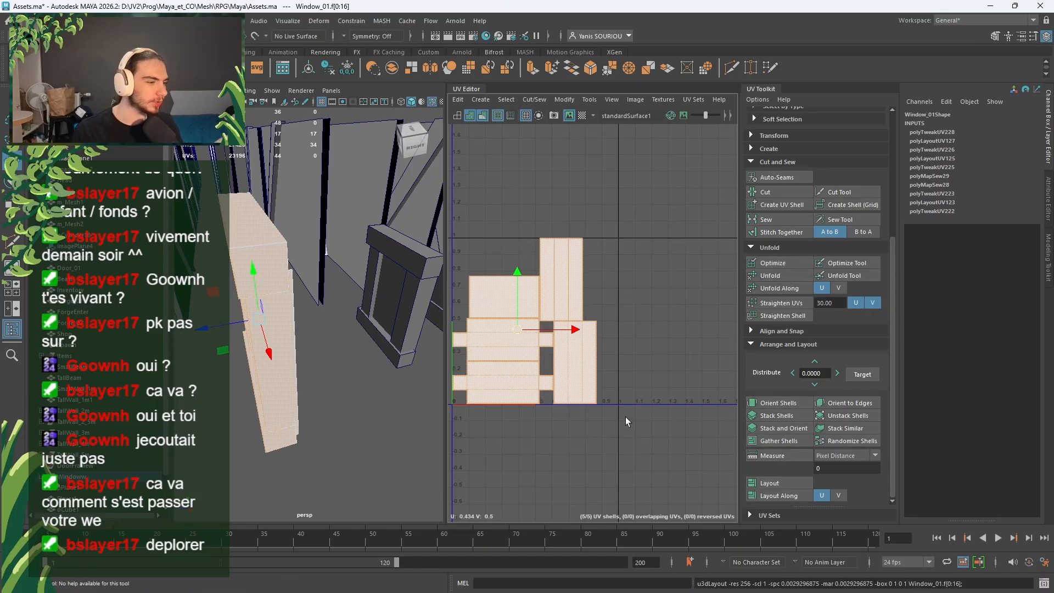
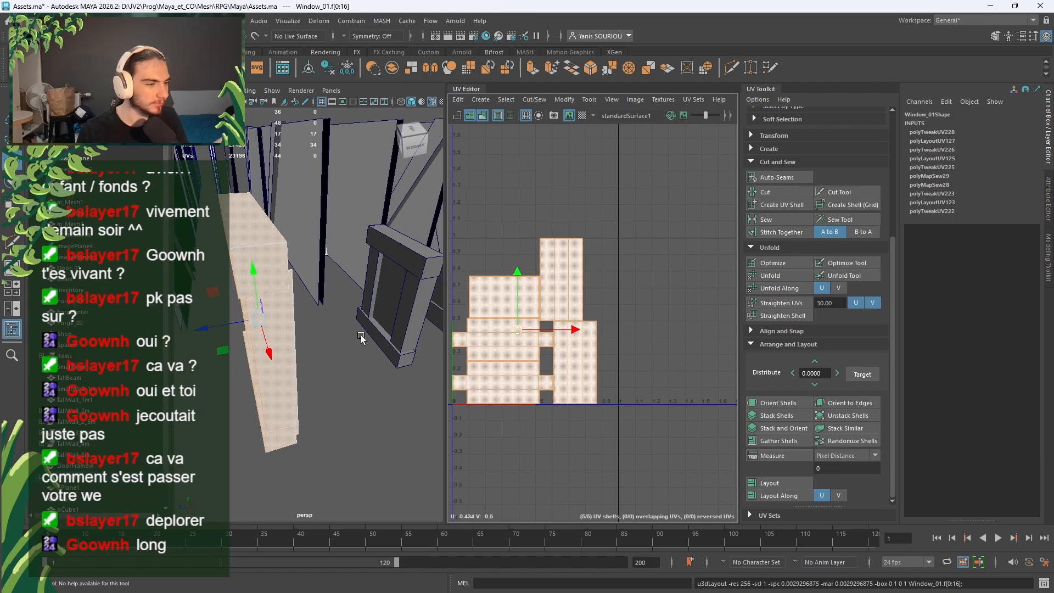
Step: Return to object selection and select Window_02, the smaller framed panel behind Window_01
{"action": "middle_click_drag", "start_coordinate": [373, 338], "coordinate": [269, 348], "text": "alt"}
{"action": "left_click_drag", "start_coordinate": [296, 361], "coordinate": [349, 368], "text": "alt"}
{"action": "right_click_drag", "start_coordinate": [322, 277], "coordinate": [364, 260]}
{"action": "left_click", "coordinate": [355, 306]}
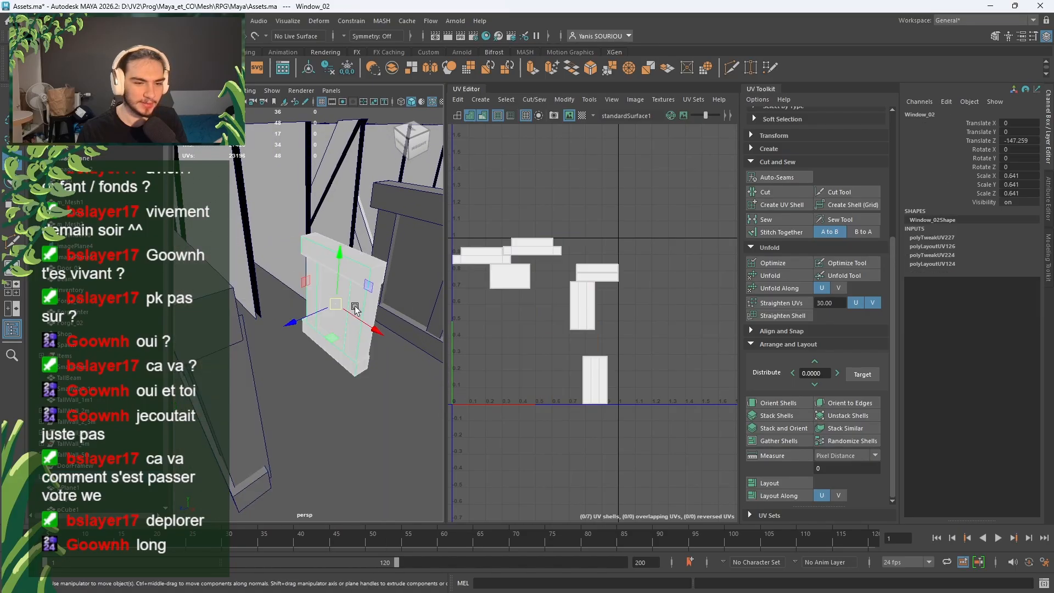
{"action": "middle_click_drag", "start_coordinate": [405, 328], "coordinate": [360, 341], "text": "alt"}
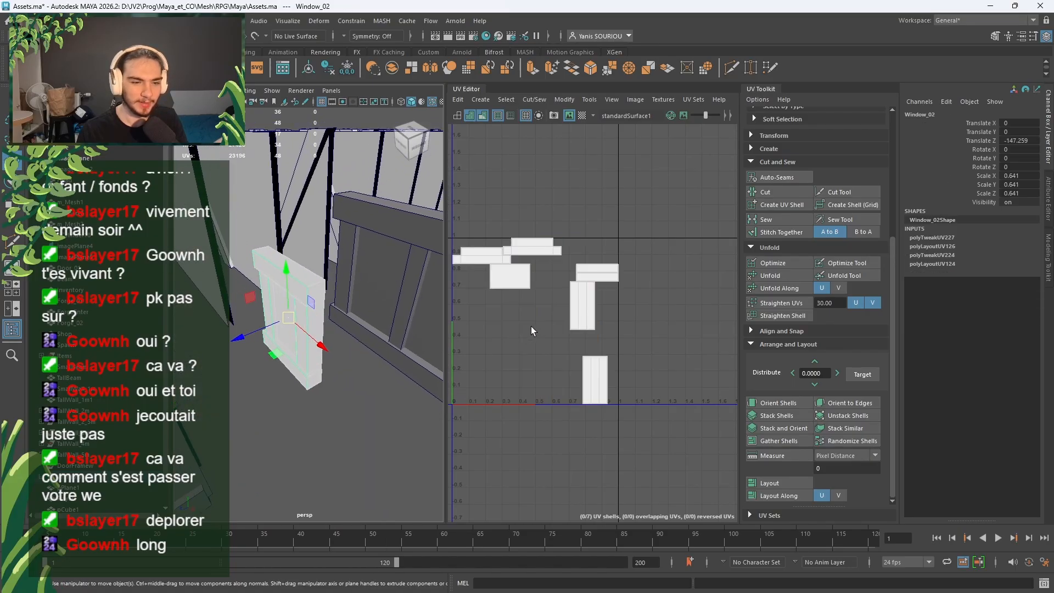
Step: Sew the outer edges of Window_02's two separate strip shells to their neighbouring beam shells
{"action": "right_click_drag", "start_coordinate": [531, 326], "coordinate": [500, 314]}
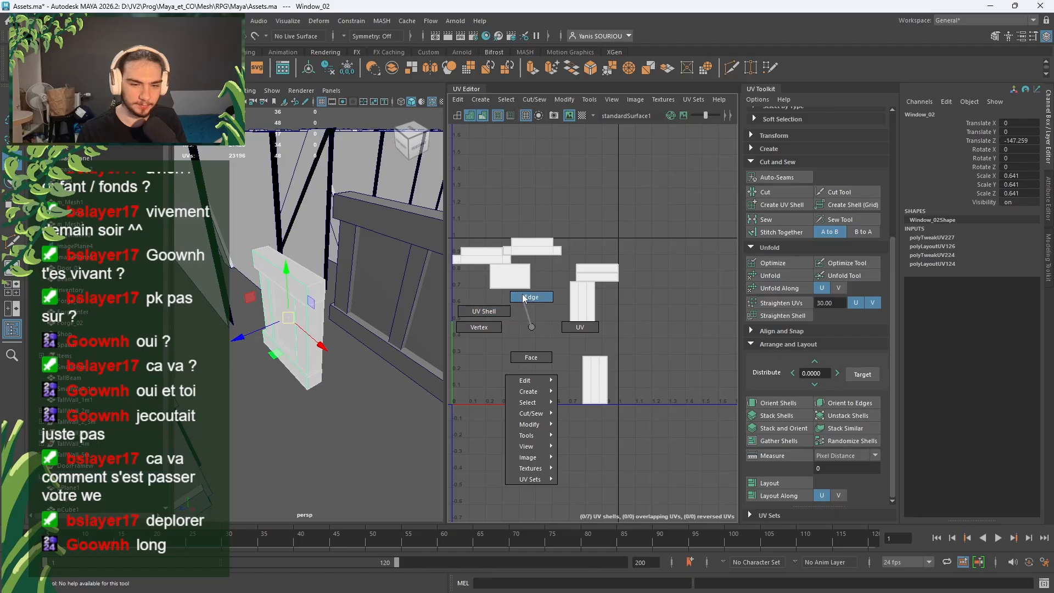
{"action": "left_click", "coordinate": [591, 274]}
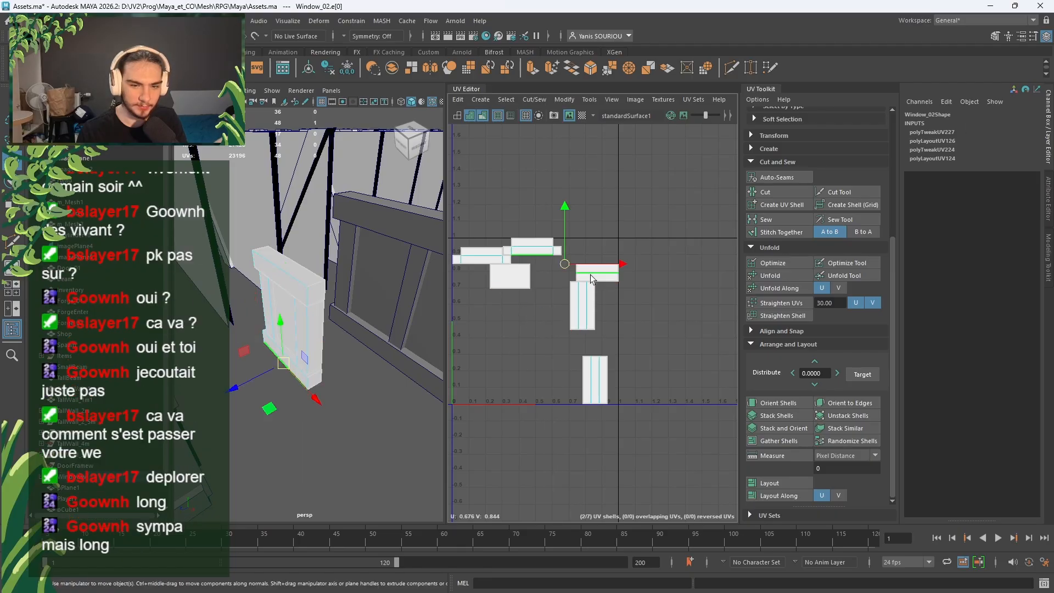
{"action": "left_click", "coordinate": [777, 224]}
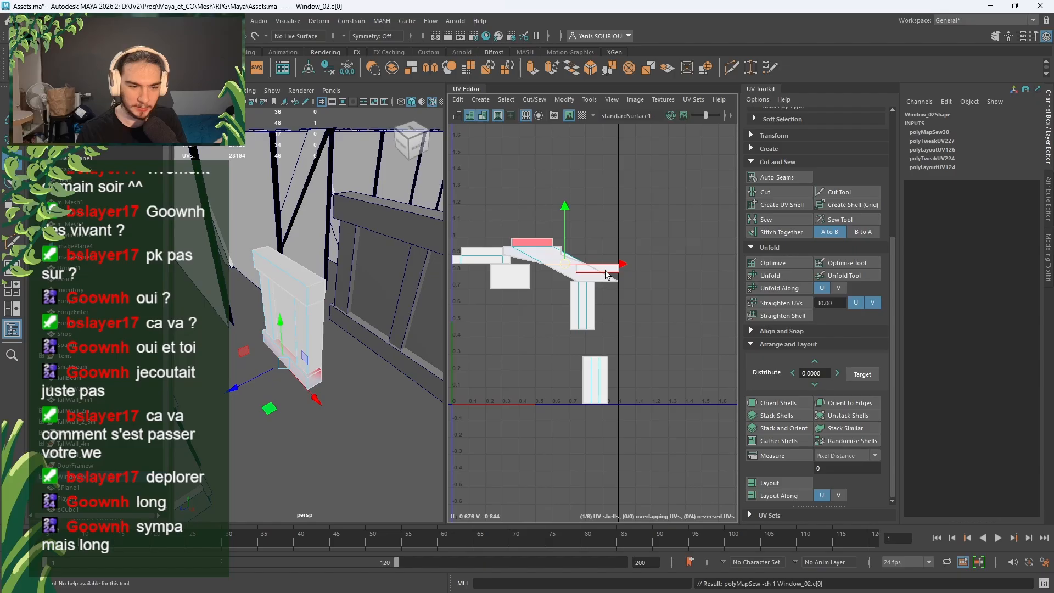
{"action": "left_click", "coordinate": [605, 272]}
{"action": "left_click", "coordinate": [606, 265]}
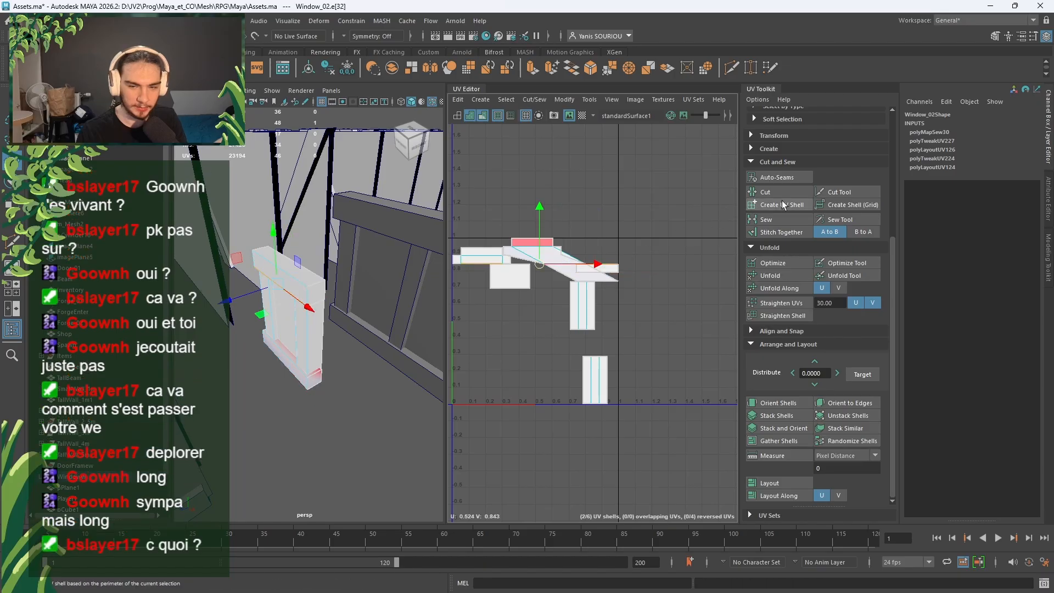
{"action": "left_click", "coordinate": [775, 216]}
Step: Select all UV faces of Window_02, then unfold, orient and lay out its shells again
{"action": "right_click_drag", "start_coordinate": [675, 227], "coordinate": [634, 215]}
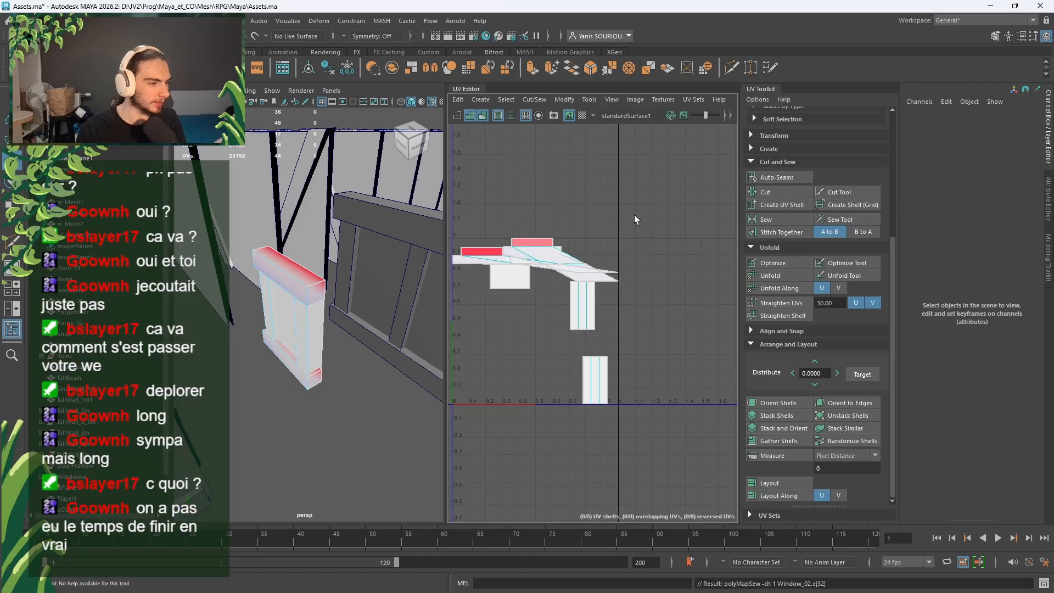
{"action": "scroll", "coordinate": [634, 215], "scroll_direction": "down", "scroll_amount": 2}
{"action": "scroll", "coordinate": [633, 215], "scroll_direction": "up", "scroll_amount": 1}
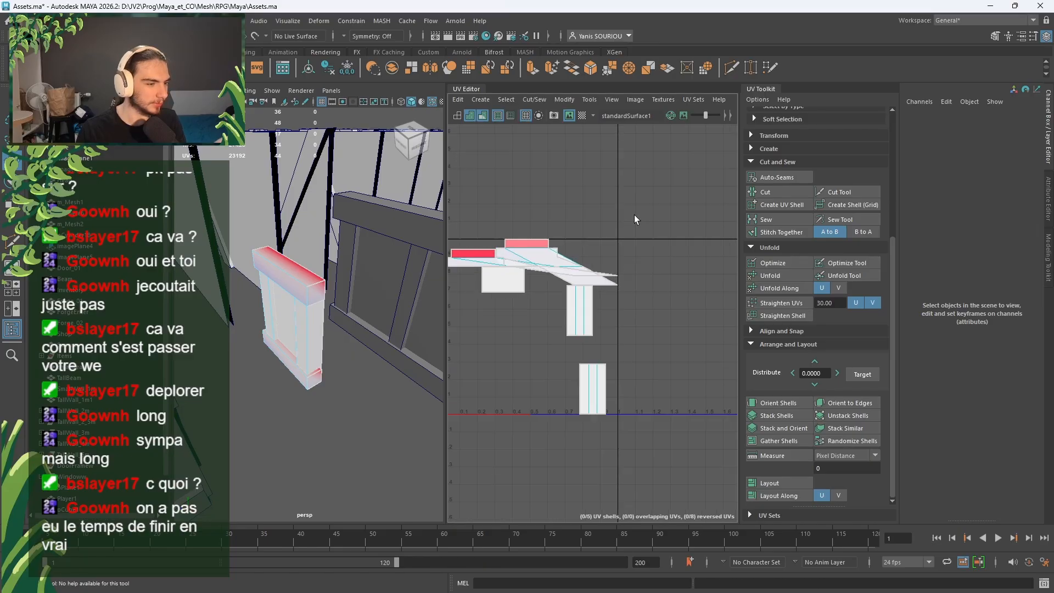
{"action": "key", "text": "w"}
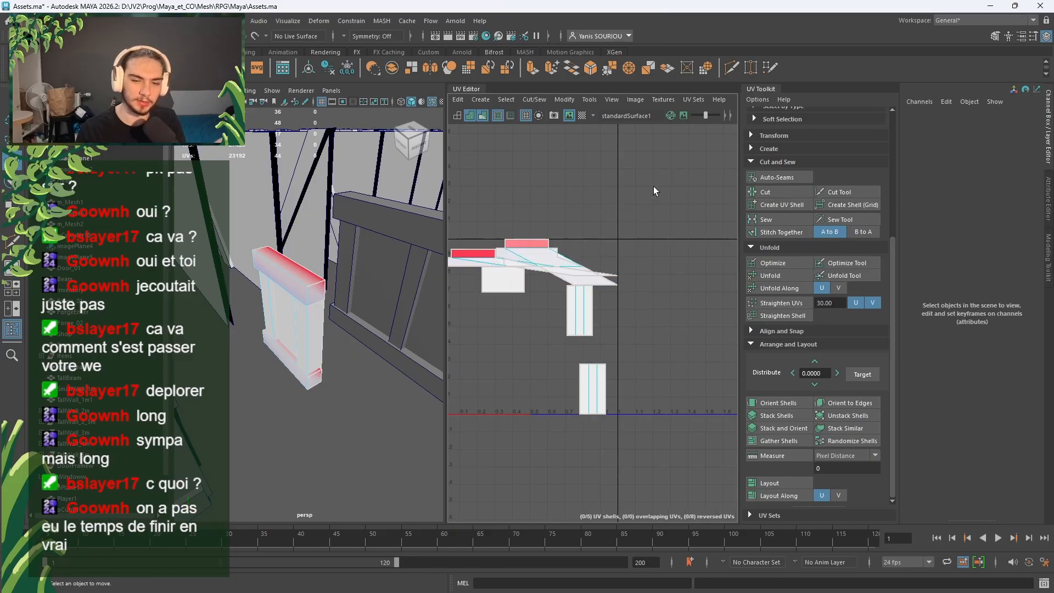
{"action": "left_click_drag", "start_coordinate": [653, 186], "coordinate": [482, 400]}
{"action": "scroll", "coordinate": [489, 396], "scroll_direction": "down", "scroll_amount": 1}
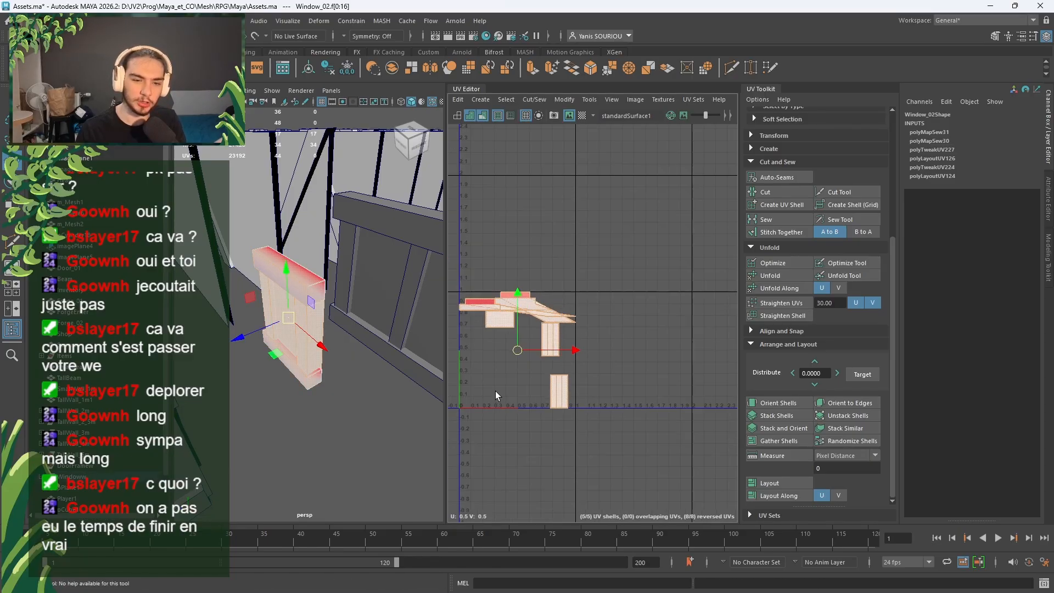
{"action": "left_click", "coordinate": [798, 275]}
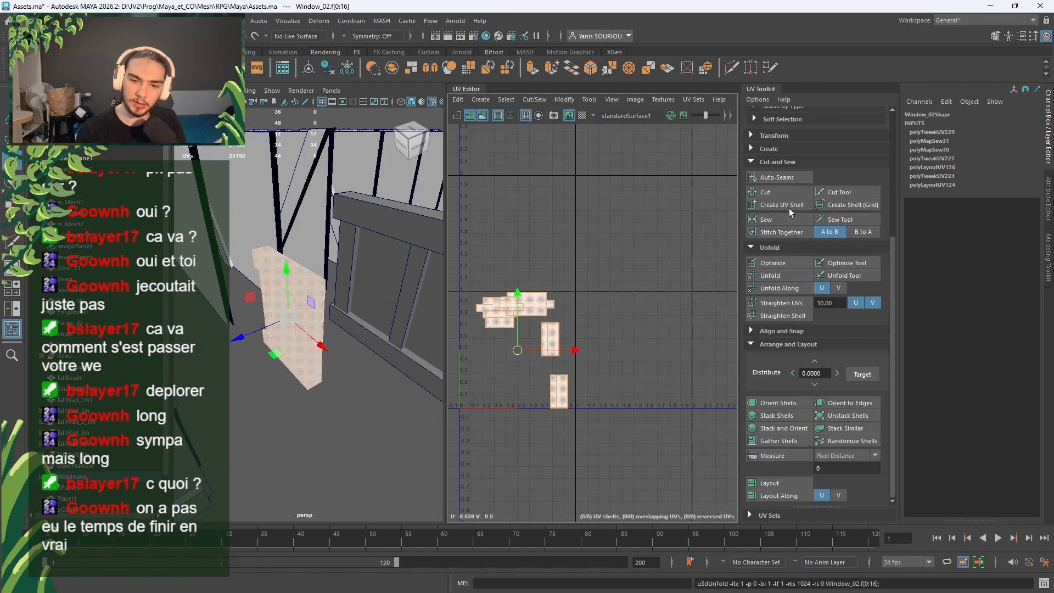
{"action": "left_click", "coordinate": [771, 409]}
{"action": "left_click", "coordinate": [778, 480]}
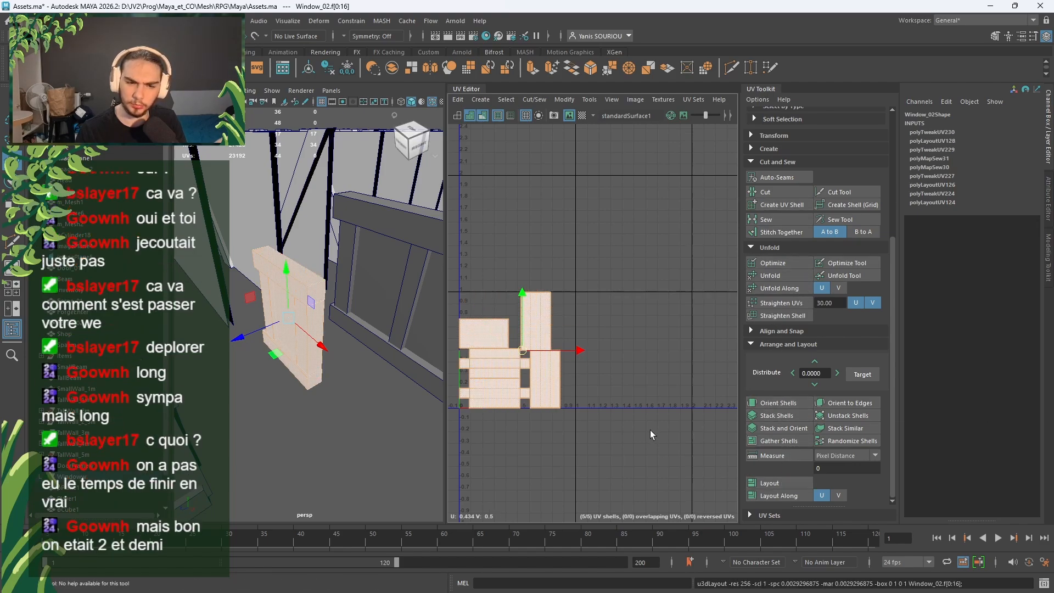
Step: Return to object selection and select Window_03, the wide divided window frame next to Window_02
{"action": "middle_click_drag", "start_coordinate": [629, 403], "coordinate": [625, 325], "text": "alt"}
{"action": "scroll", "coordinate": [619, 377], "scroll_direction": "down", "scroll_amount": 2}
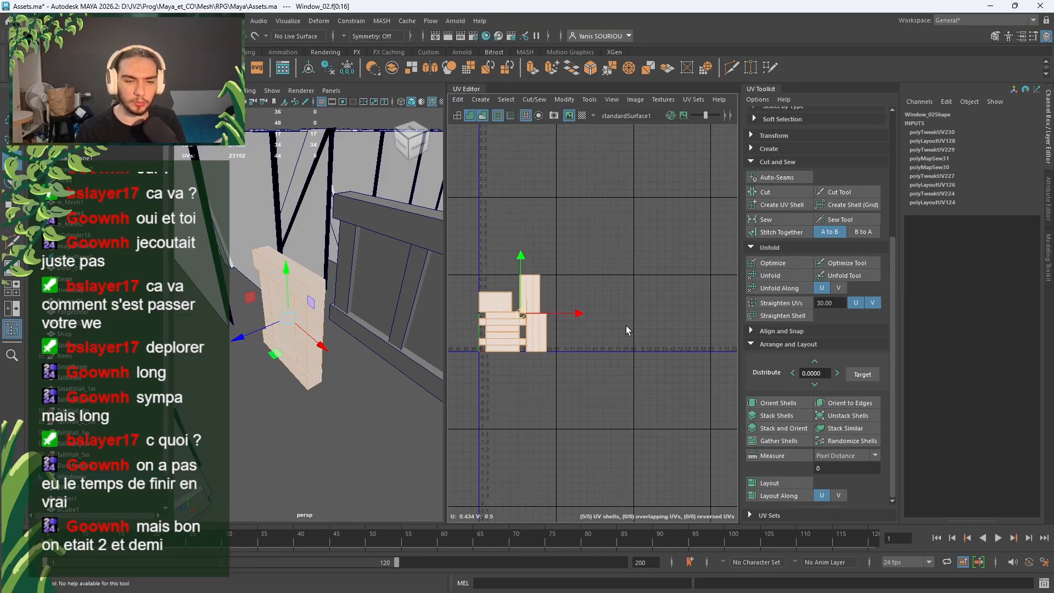
{"action": "scroll", "coordinate": [625, 325], "scroll_direction": "down", "scroll_amount": 2}
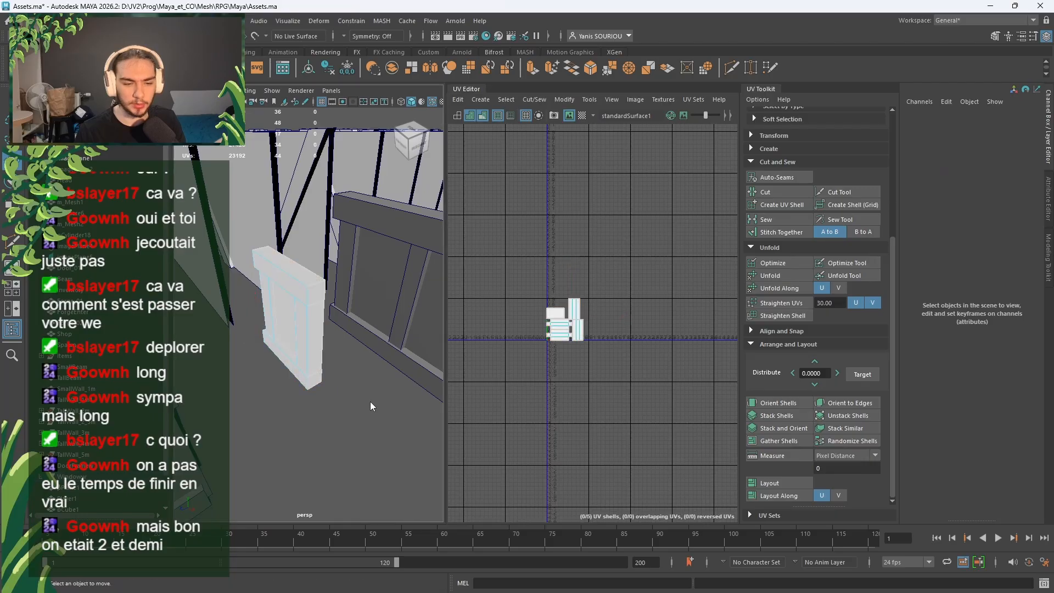
{"action": "right_click_drag", "start_coordinate": [410, 273], "coordinate": [418, 258]}
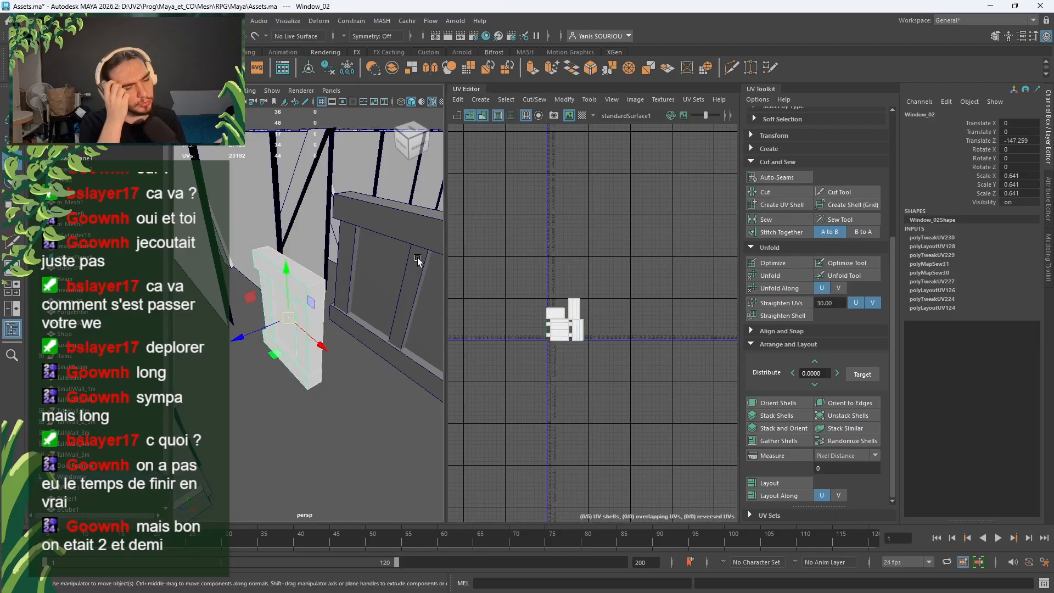
{"action": "left_click", "coordinate": [417, 258]}
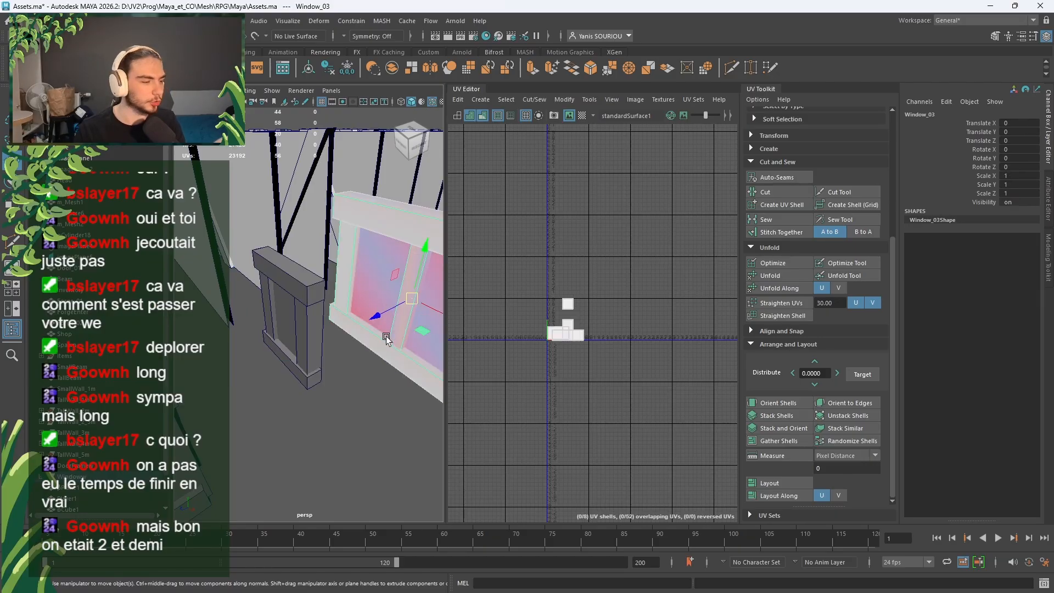
Step: Unfold, orient and lay out the UV shells of Window_03
{"action": "middle_click_drag", "start_coordinate": [386, 339], "coordinate": [276, 347], "text": "alt"}
{"action": "scroll", "coordinate": [277, 347], "scroll_direction": "down", "scroll_amount": 6}
{"action": "left_click_drag", "start_coordinate": [278, 348], "coordinate": [335, 337], "text": "alt"}
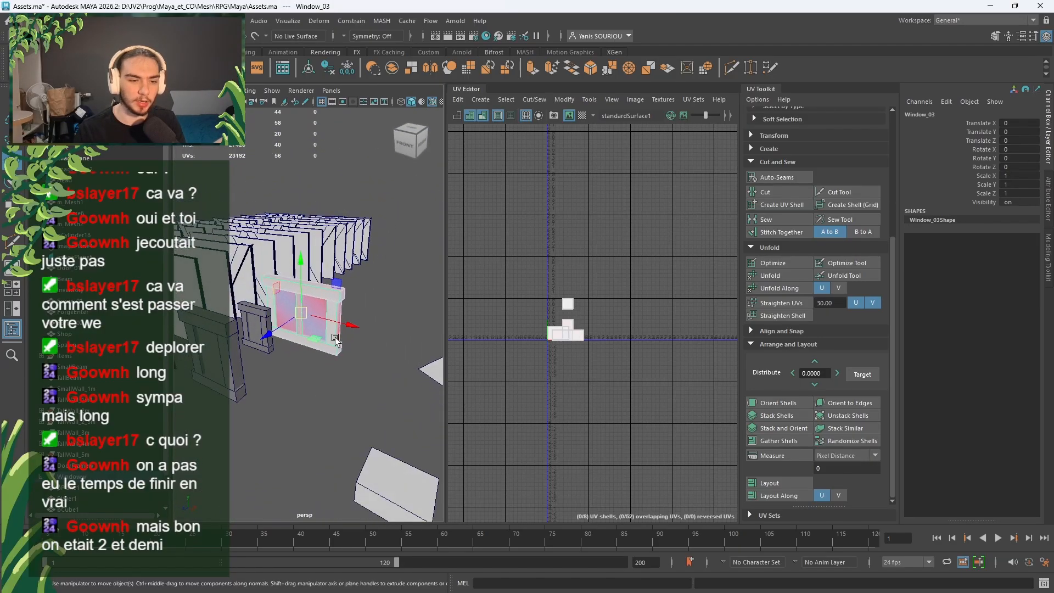
{"action": "scroll", "coordinate": [331, 336], "scroll_direction": "up", "scroll_amount": 6}
{"action": "left_click_drag", "start_coordinate": [353, 286], "coordinate": [365, 279], "text": "alt"}
{"action": "right_click_drag", "start_coordinate": [365, 278], "coordinate": [387, 264]}
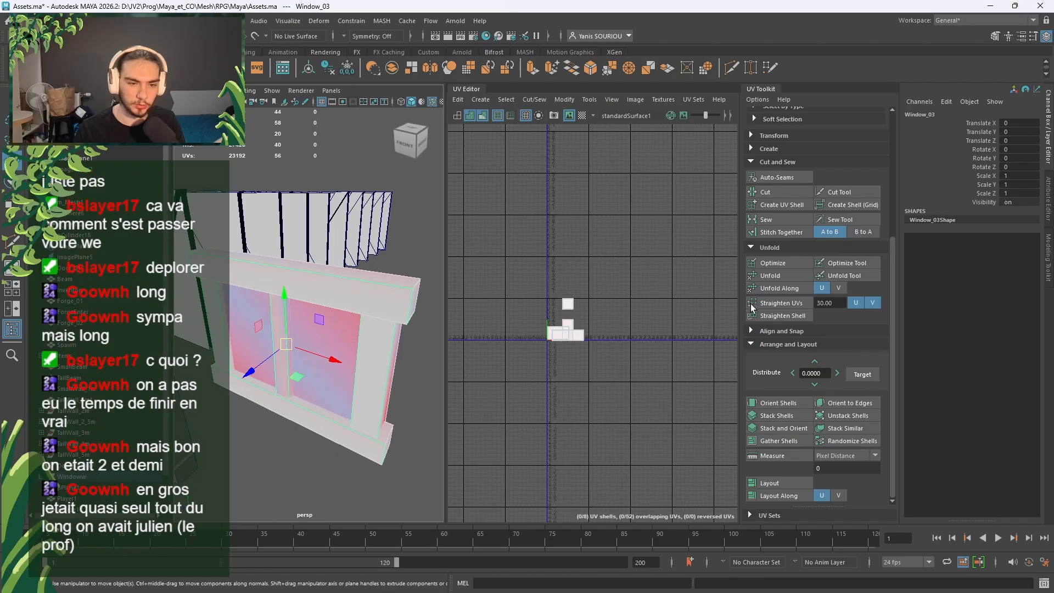
{"action": "left_click", "coordinate": [779, 276]}
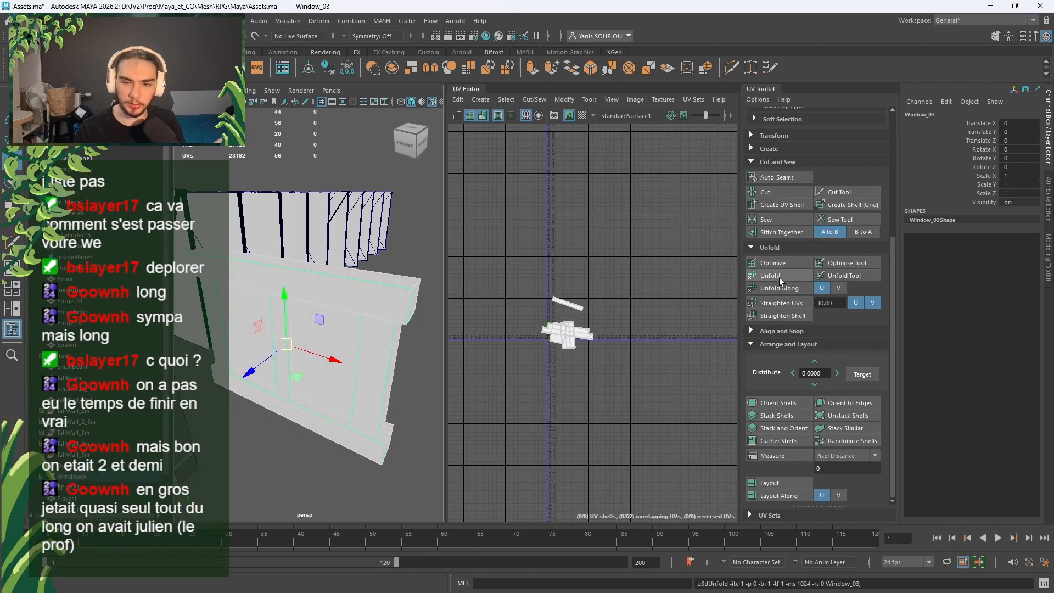
{"action": "left_click", "coordinate": [781, 401]}
{"action": "left_click", "coordinate": [773, 482]}
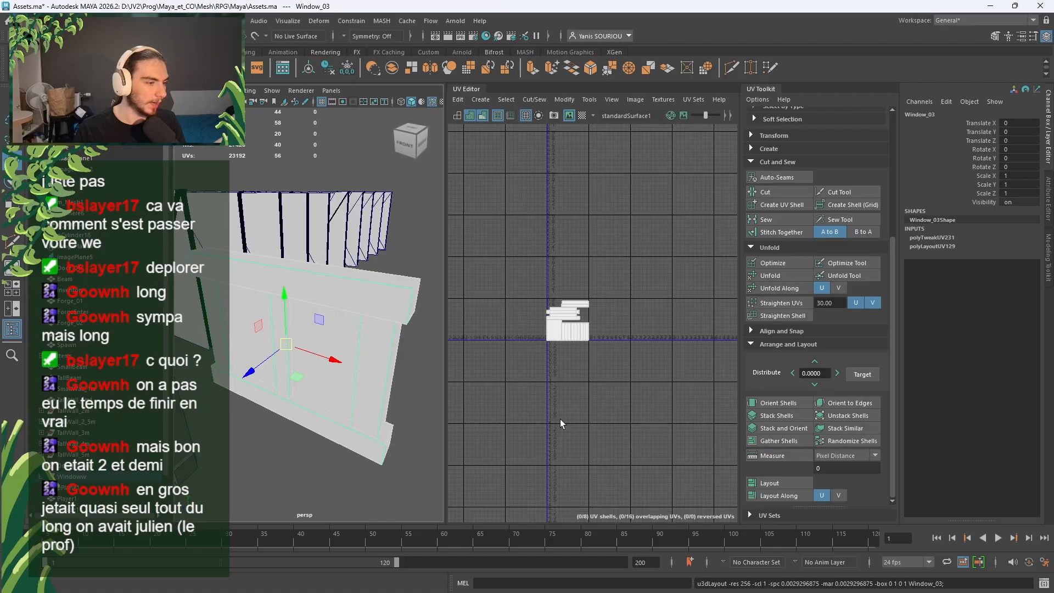
{"action": "scroll", "coordinate": [631, 356], "scroll_direction": "up", "scroll_amount": 2}
{"action": "scroll", "coordinate": [531, 301], "scroll_direction": "up", "scroll_amount": 3}
{"action": "scroll", "coordinate": [529, 300], "scroll_direction": "up", "scroll_amount": 3}
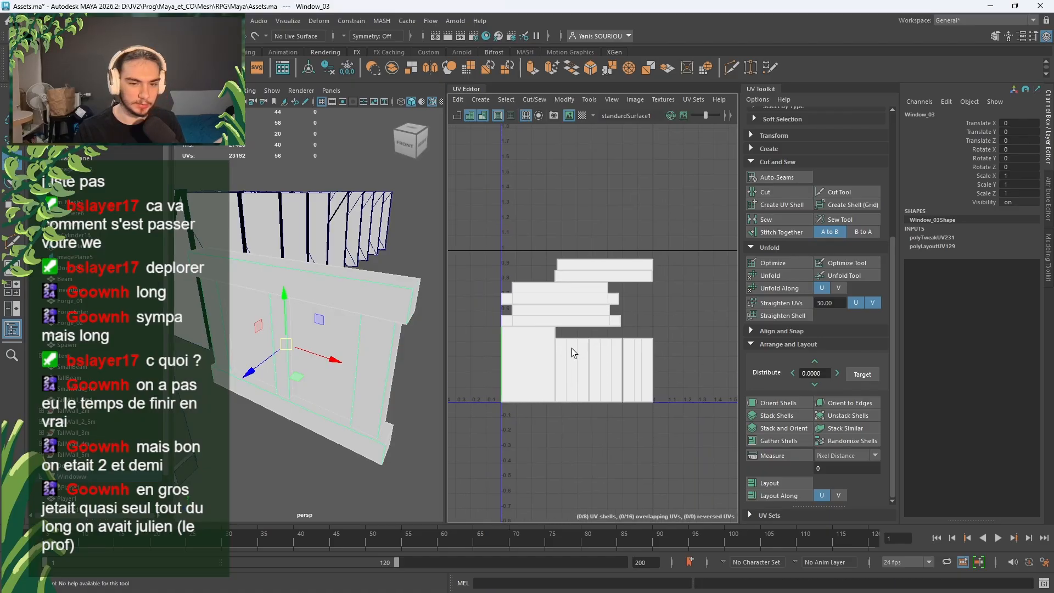
Step: Sew the outer edges of Window_03's two separate strip shells to their neighbouring beam shells
{"action": "right_click_drag", "start_coordinate": [636, 276], "coordinate": [642, 244]}
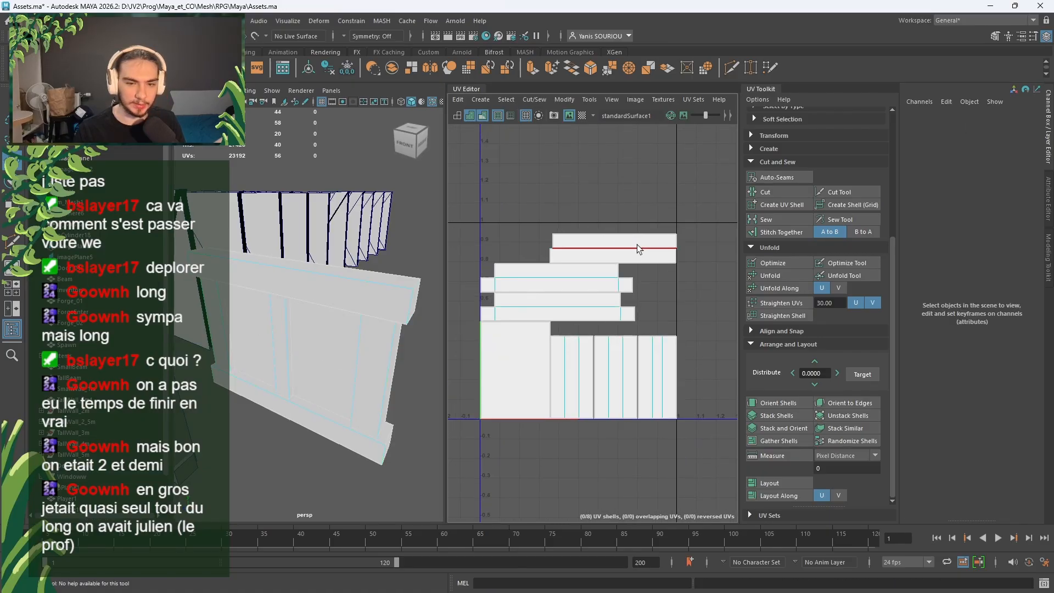
{"action": "left_click", "coordinate": [639, 249]}
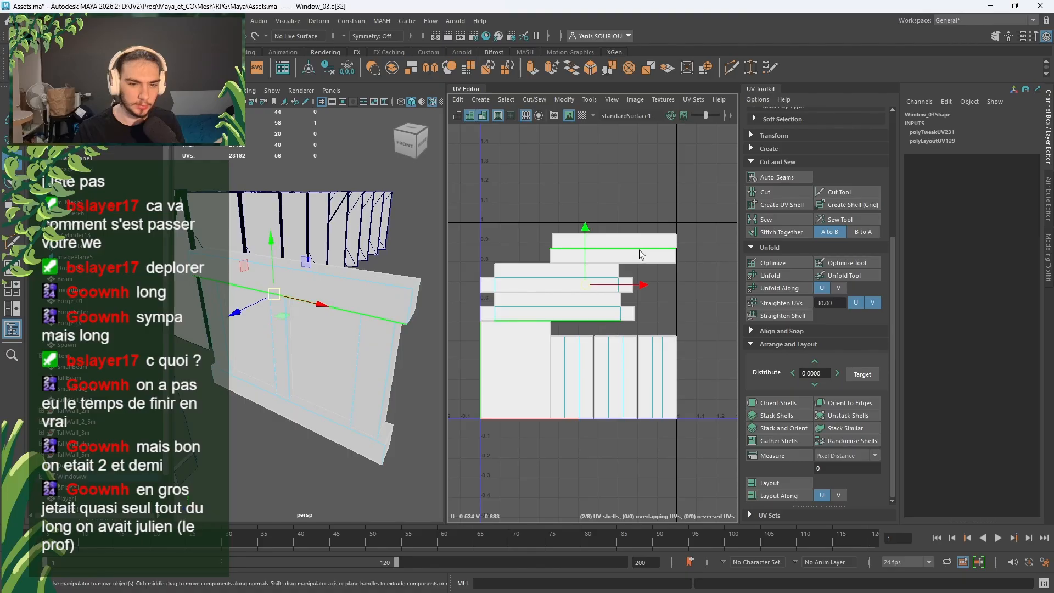
{"action": "left_click", "coordinate": [761, 221]}
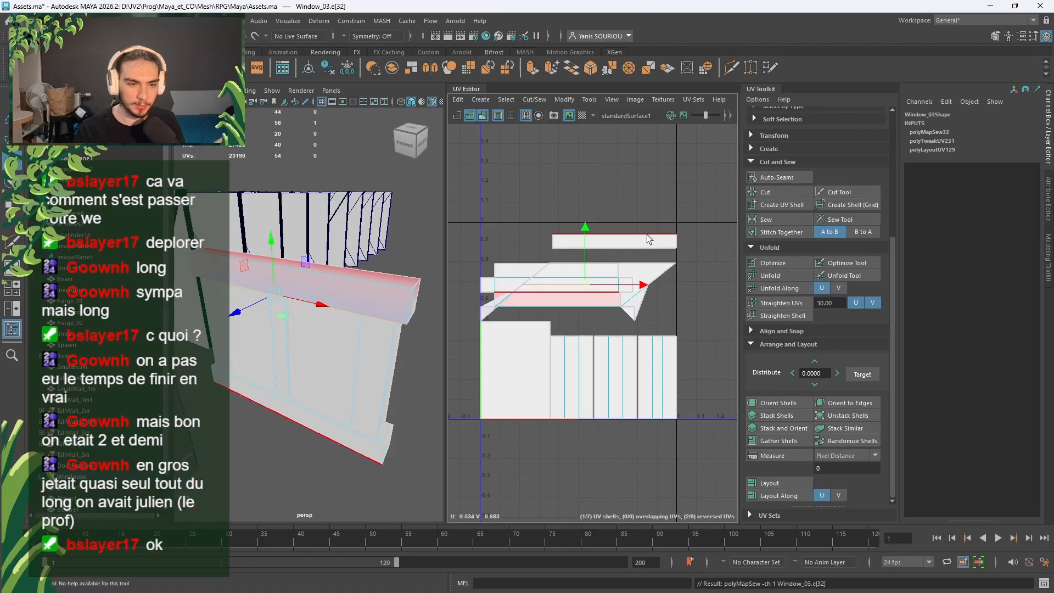
{"action": "left_click", "coordinate": [782, 220]}
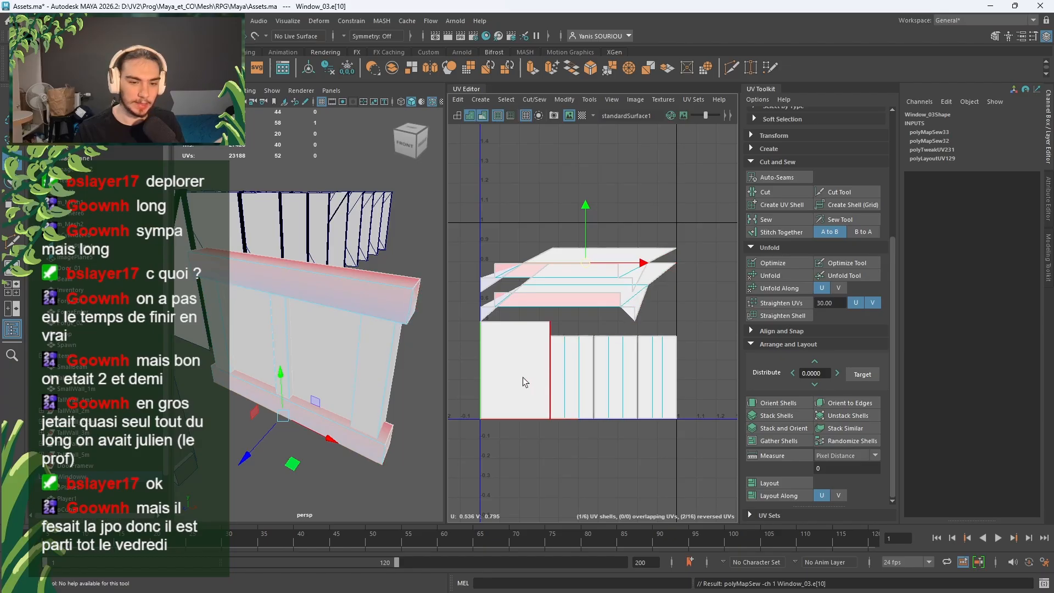
Step: Select all UV faces of Window_03, then unfold, orient and lay out its shells again
{"action": "right_click_drag", "start_coordinate": [689, 293], "coordinate": [662, 277]}
{"action": "left_click_drag", "start_coordinate": [705, 217], "coordinate": [520, 379]}
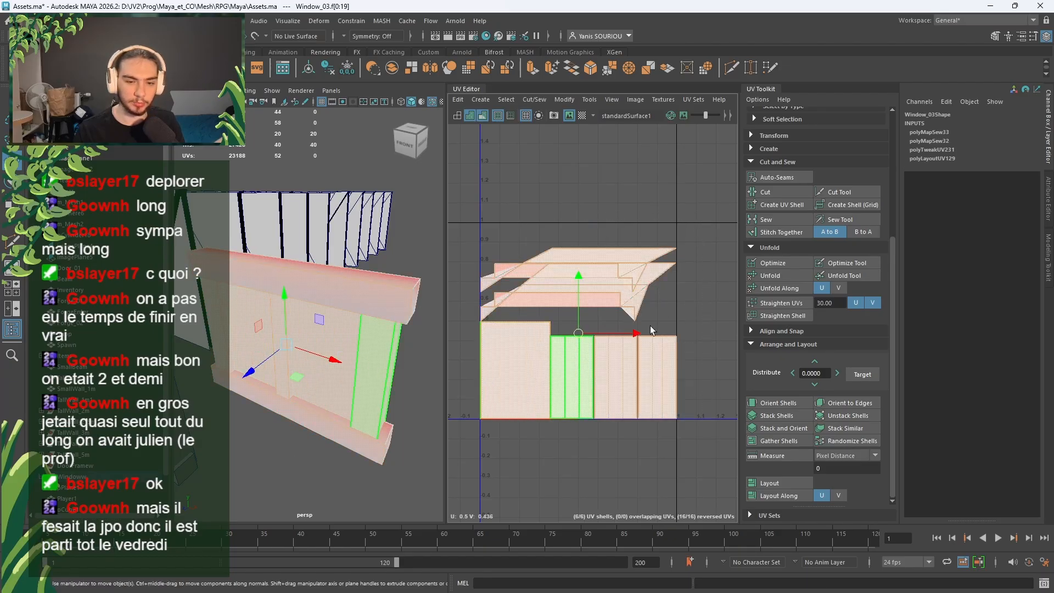
{"action": "left_click", "coordinate": [782, 276]}
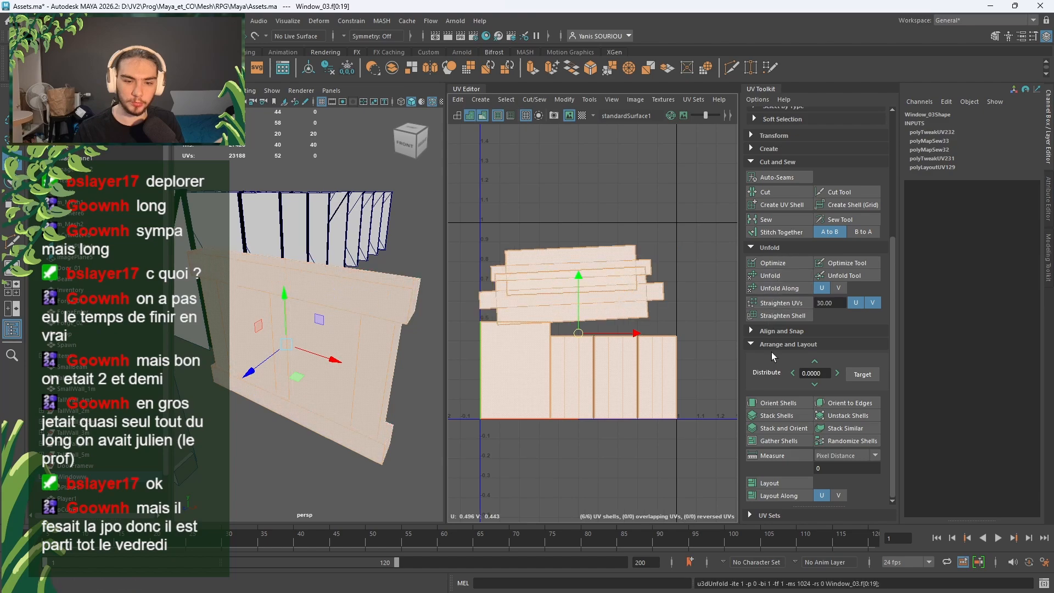
{"action": "left_click", "coordinate": [778, 402]}
{"action": "left_click", "coordinate": [768, 482]}
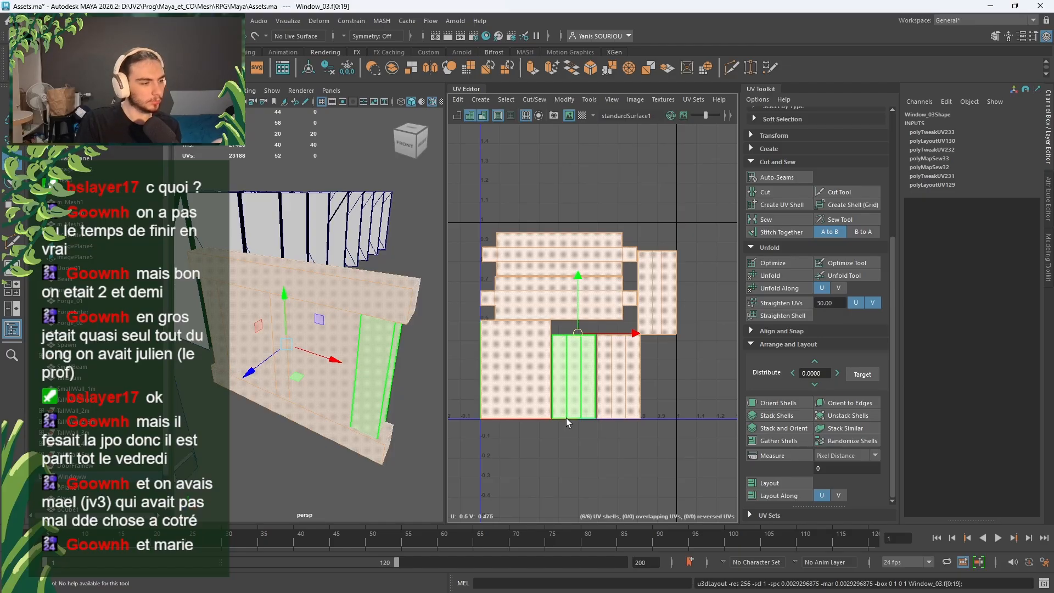
Step: Return to object selection and check the UV layout of the plank door Door_01
{"action": "scroll", "coordinate": [632, 363], "scroll_direction": "down", "scroll_amount": 3}
{"action": "scroll", "coordinate": [390, 409], "scroll_direction": "down", "scroll_amount": 10}
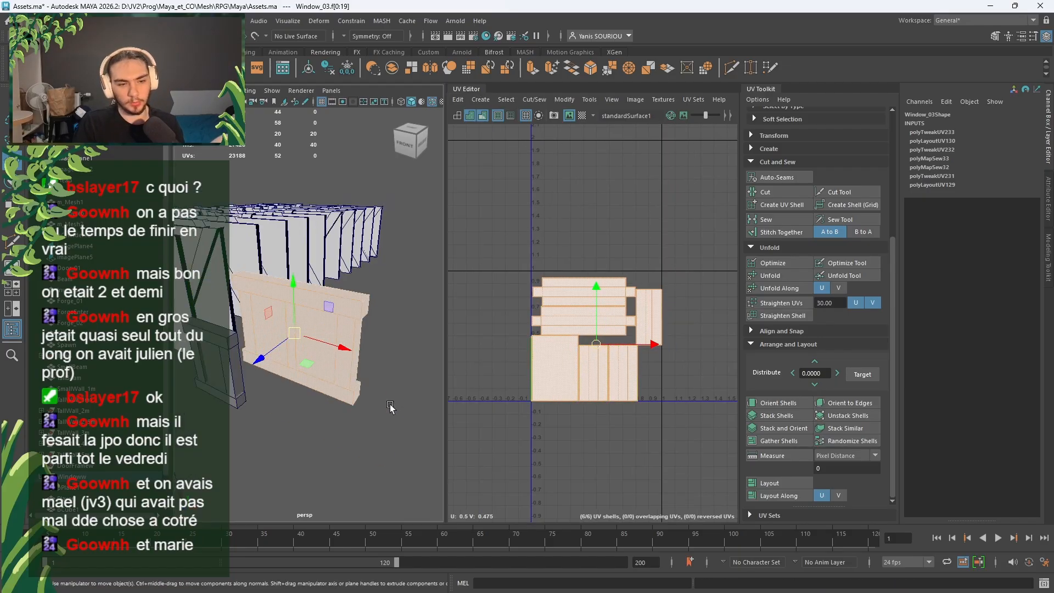
{"action": "left_click_drag", "start_coordinate": [324, 410], "coordinate": [398, 425], "text": "alt"}
{"action": "scroll", "coordinate": [395, 424], "scroll_direction": "up", "scroll_amount": 10}
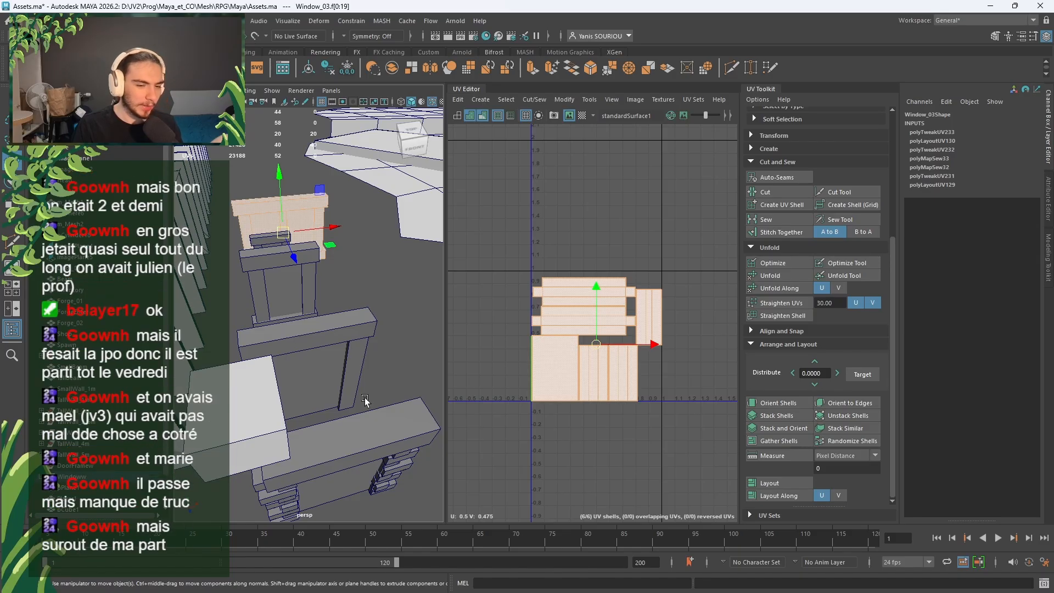
{"action": "left_click", "coordinate": [377, 434]}
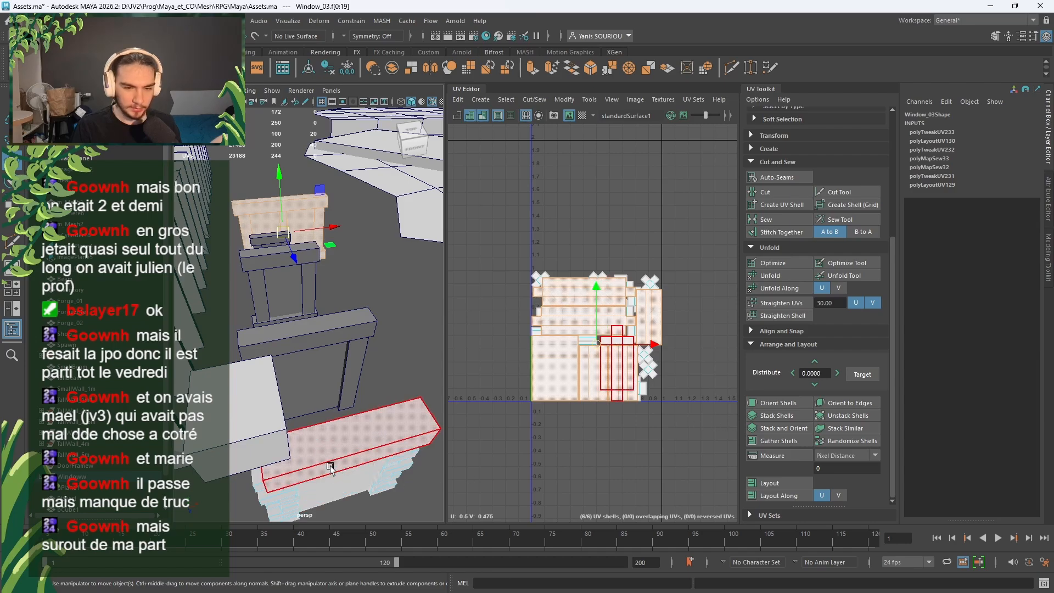
{"action": "middle_click_drag", "start_coordinate": [330, 465], "coordinate": [247, 464], "text": "alt"}
{"action": "right_click_drag", "start_coordinate": [290, 278], "coordinate": [346, 268]}
{"action": "left_click", "coordinate": [328, 409]}
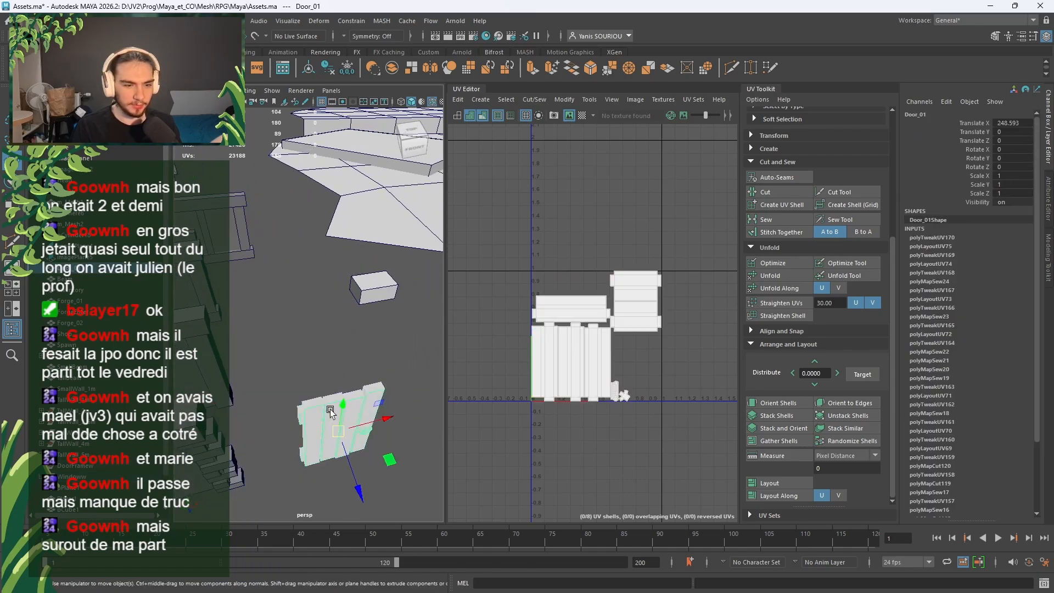
Step: Inspect the small separate box pCube1 and its UVs up close, including its underside, and deselect it
{"action": "left_click", "coordinate": [384, 288]}
{"action": "scroll", "coordinate": [351, 313], "scroll_direction": "down", "scroll_amount": 6}
{"action": "middle_click_drag", "start_coordinate": [252, 374], "coordinate": [311, 374], "text": "alt"}
{"action": "scroll", "coordinate": [329, 367], "scroll_direction": "up", "scroll_amount": 8}
{"action": "left_click_drag", "start_coordinate": [367, 351], "coordinate": [380, 317], "text": "alt"}
{"action": "middle_click_drag", "start_coordinate": [380, 317], "coordinate": [204, 316], "text": "alt"}
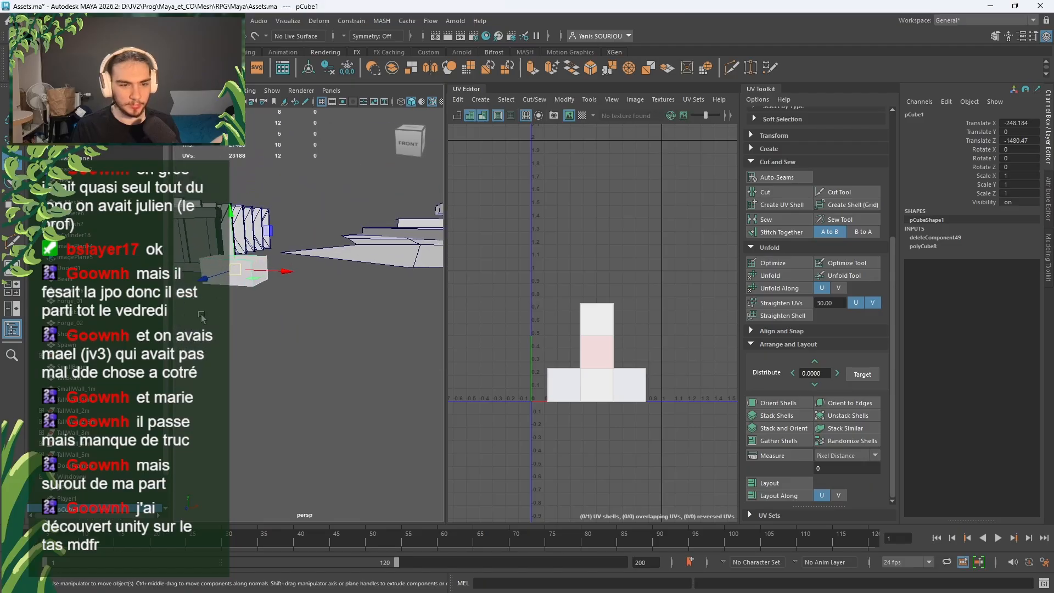
{"action": "scroll", "coordinate": [252, 241], "scroll_direction": "up", "scroll_amount": 4}
{"action": "scroll", "coordinate": [267, 224], "scroll_direction": "up", "scroll_amount": 3}
{"action": "left_click_drag", "start_coordinate": [267, 225], "coordinate": [277, 218], "text": "alt"}
{"action": "key", "text": "f"}
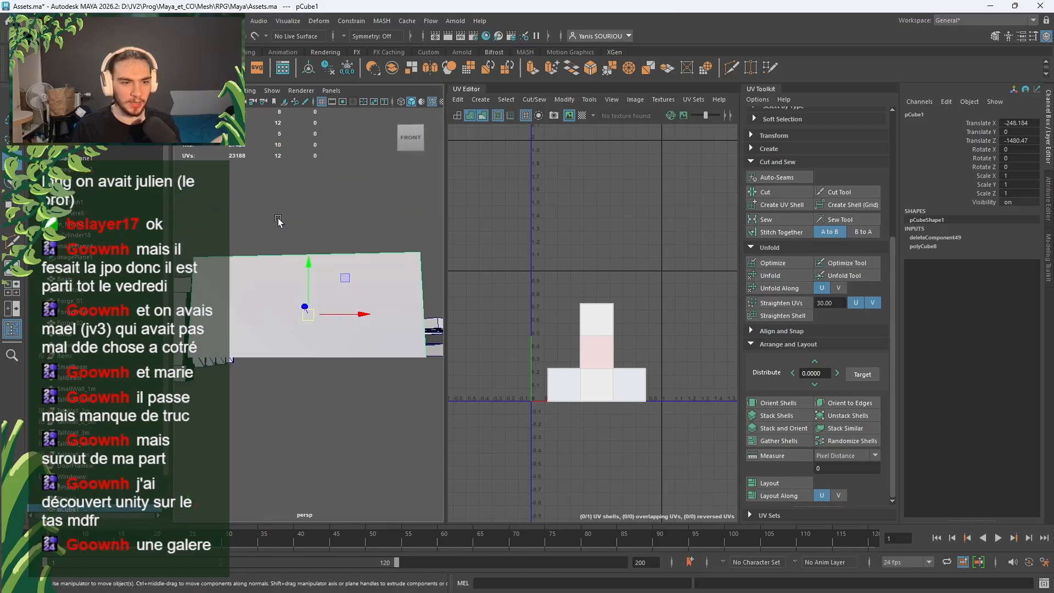
{"action": "left_click_drag", "start_coordinate": [325, 372], "coordinate": [328, 339], "text": "alt"}
{"action": "right_click_drag", "start_coordinate": [329, 279], "coordinate": [391, 253]}
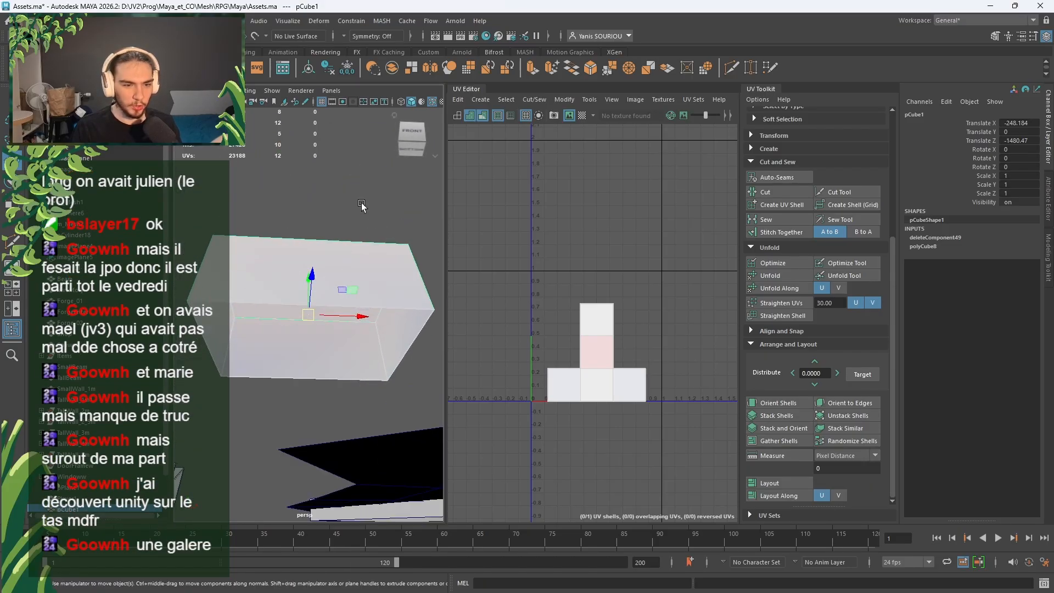
{"action": "left_click", "coordinate": [361, 202]}
Step: Check the UVs of Beam, TallWall_2m_05 and TallBeam to find the assets that still need unwrapping
{"action": "scroll", "coordinate": [361, 203], "scroll_direction": "down", "scroll_amount": 7}
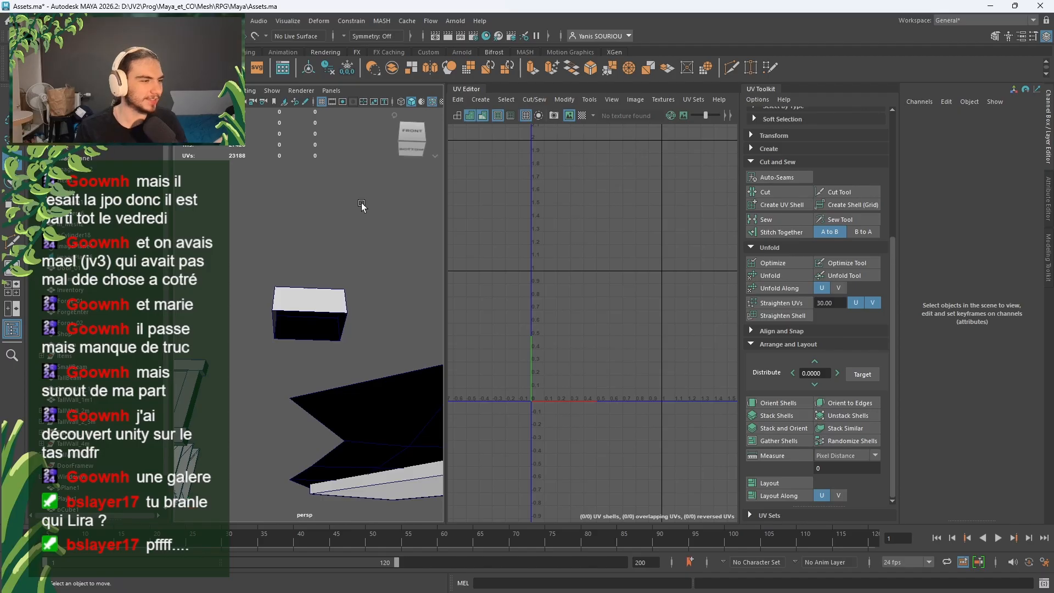
{"action": "scroll", "coordinate": [351, 285], "scroll_direction": "down", "scroll_amount": 14}
{"action": "left_click_drag", "start_coordinate": [346, 314], "coordinate": [337, 343], "text": "alt"}
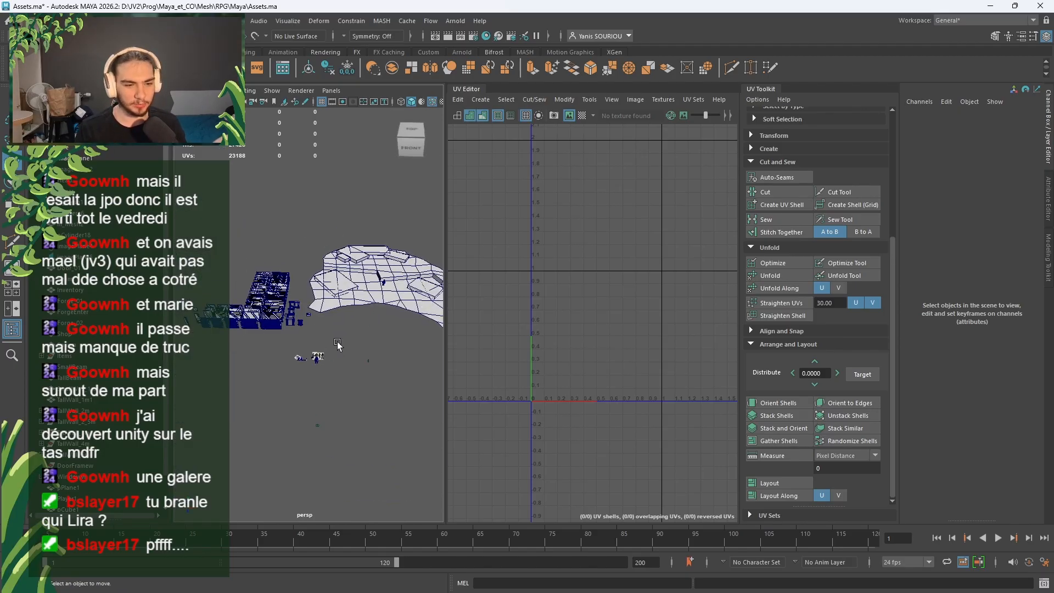
{"action": "scroll", "coordinate": [338, 344], "scroll_direction": "up", "scroll_amount": 15}
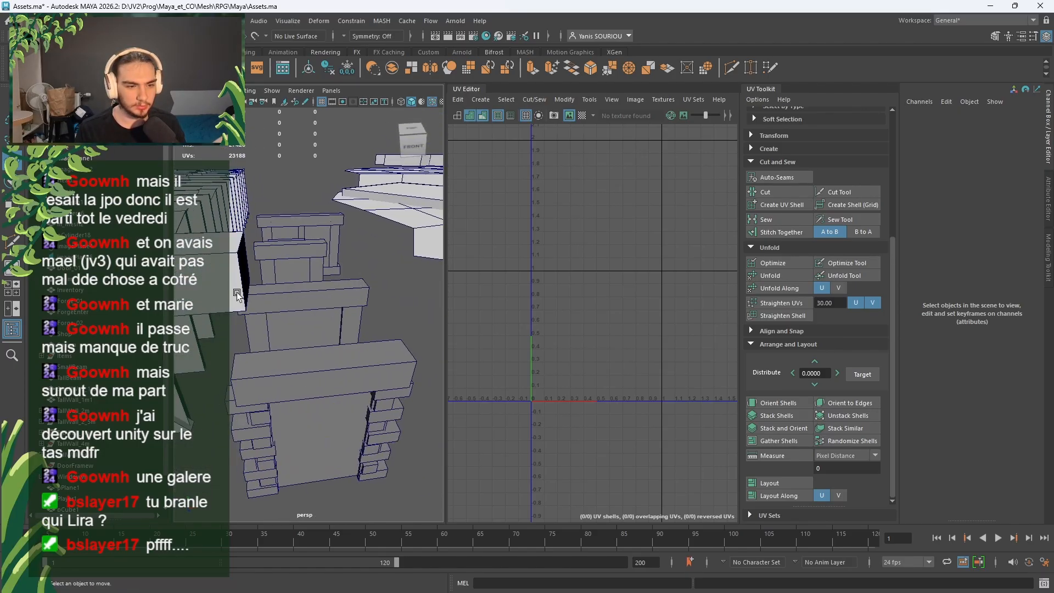
{"action": "left_click", "coordinate": [222, 262]}
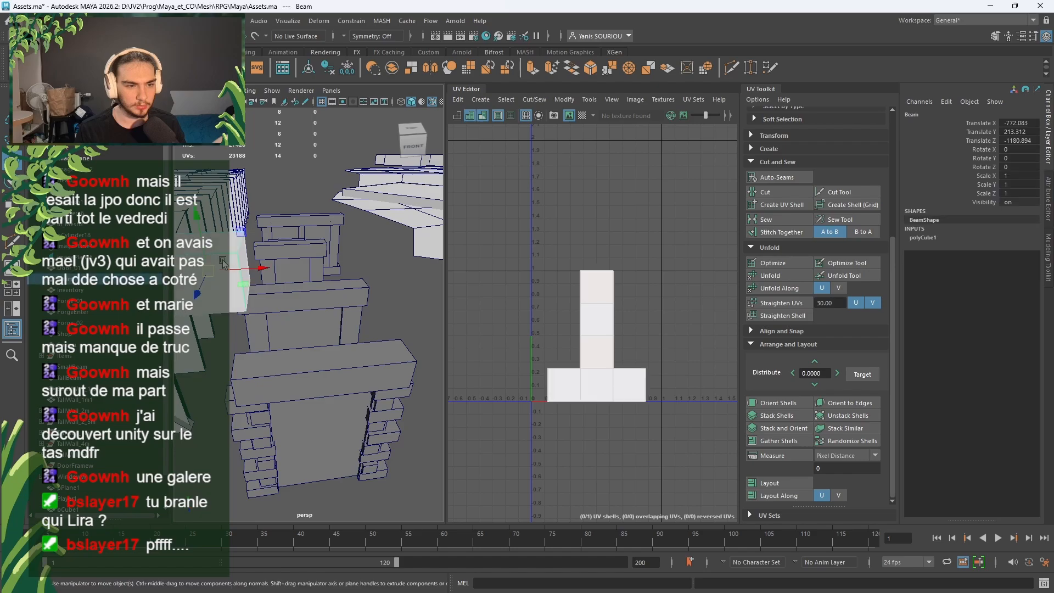
{"action": "scroll", "coordinate": [224, 264], "scroll_direction": "down", "scroll_amount": 8}
{"action": "middle_click_drag", "start_coordinate": [239, 269], "coordinate": [324, 313], "text": "alt"}
{"action": "scroll", "coordinate": [298, 347], "scroll_direction": "down", "scroll_amount": 4}
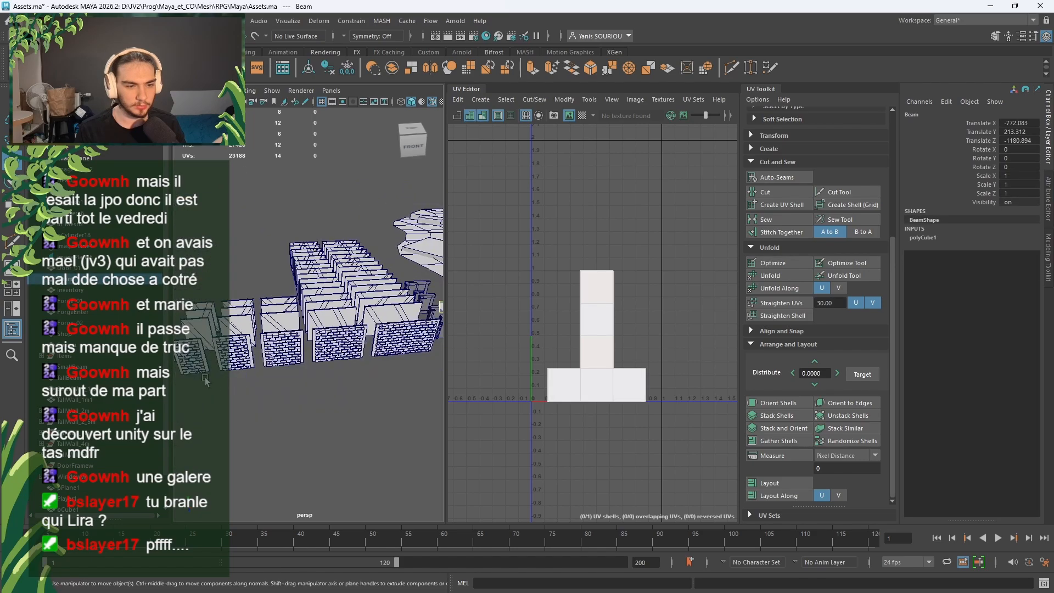
{"action": "left_click", "coordinate": [204, 377]}
{"action": "scroll", "coordinate": [258, 362], "scroll_direction": "up", "scroll_amount": 8}
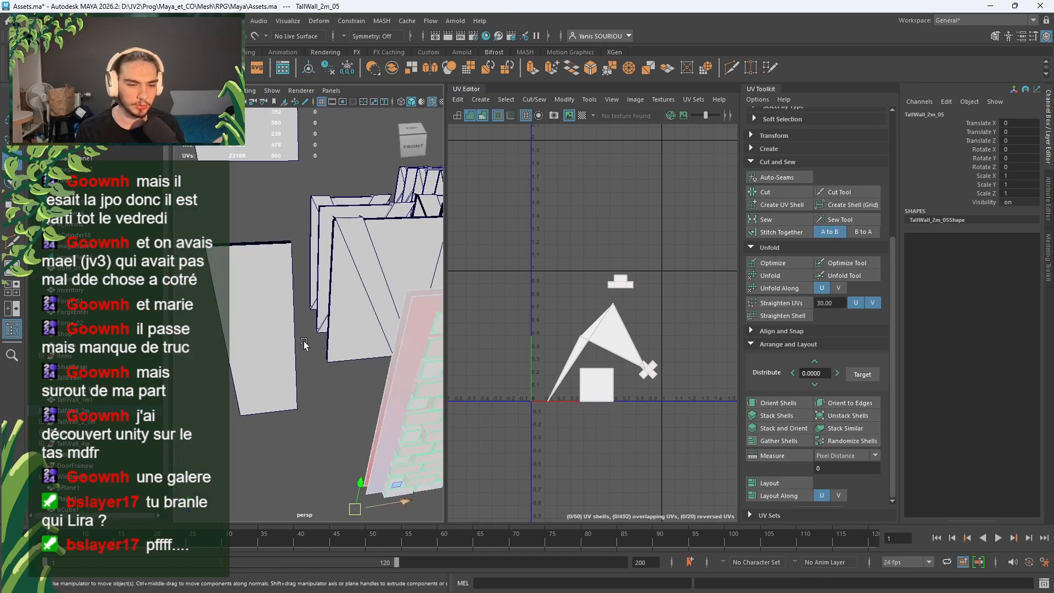
{"action": "scroll", "coordinate": [304, 344], "scroll_direction": "down", "scroll_amount": 6}
{"action": "left_click", "coordinate": [212, 388]}
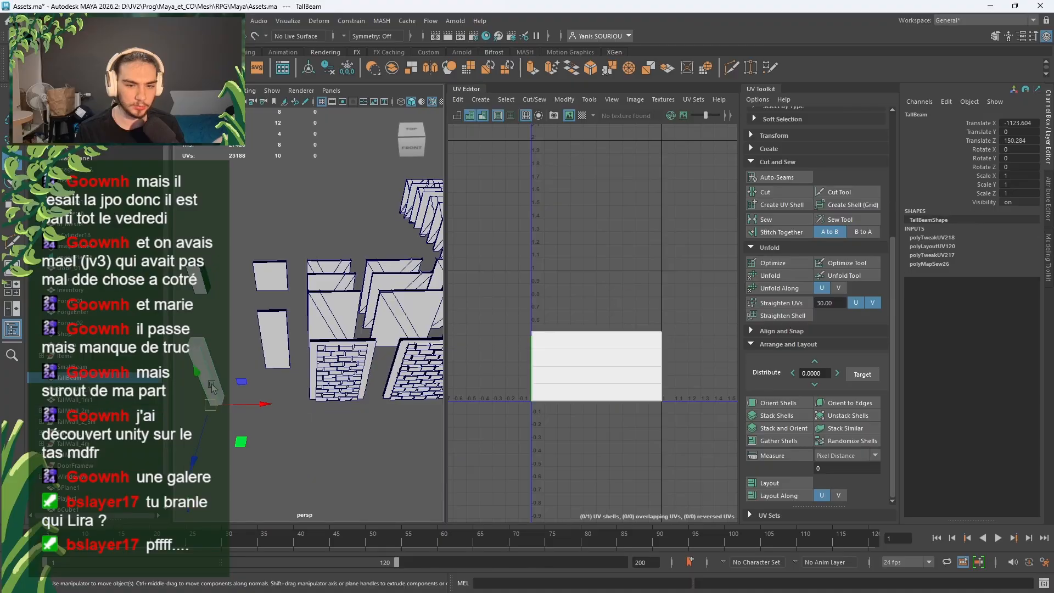
Step: Select the narrow brick wall TallWall_2m_05, then unfold, orient and lay out its UV shells
{"action": "left_click", "coordinate": [346, 382]}
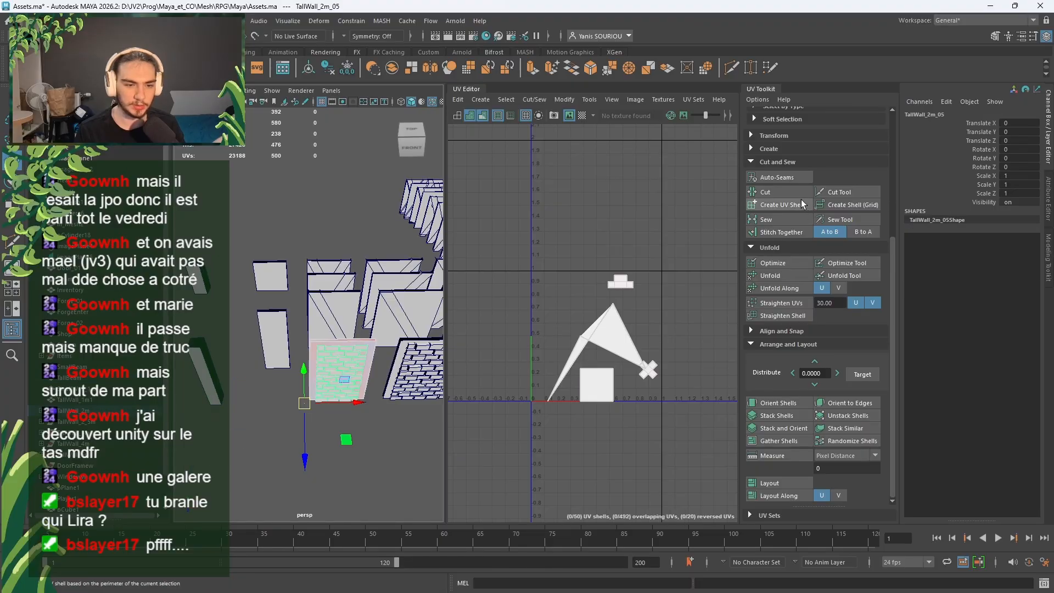
{"action": "left_click", "coordinate": [771, 276]}
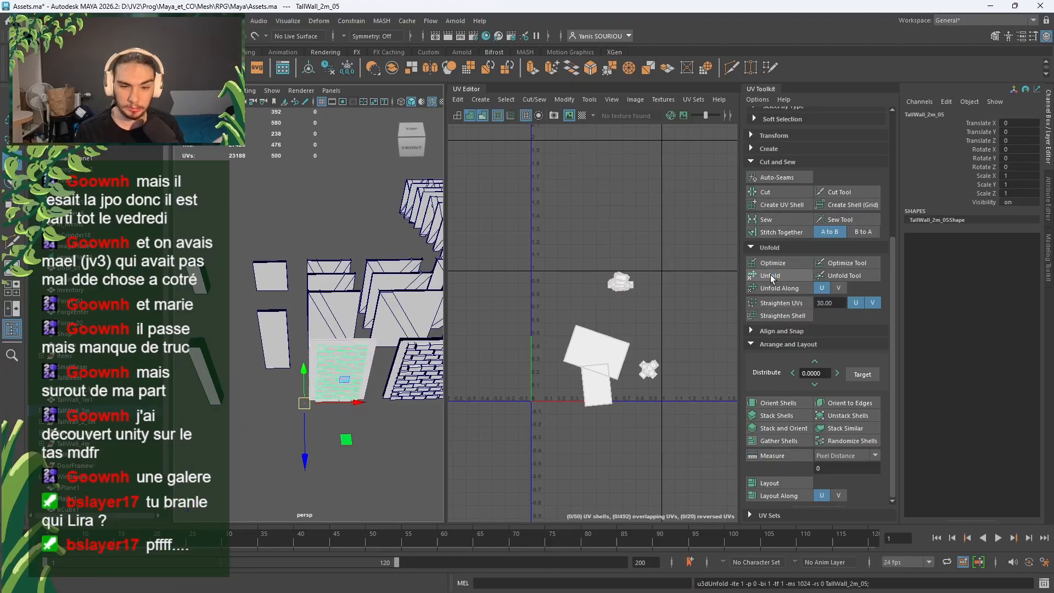
{"action": "left_click", "coordinate": [773, 402]}
{"action": "left_click", "coordinate": [775, 481]}
Step: Switch to UV edge selection and select two slanted inner edges of TallWall_2m_05's tilted brick shell at the start of the upper row
{"action": "scroll", "coordinate": [581, 289], "scroll_direction": "up", "scroll_amount": 3}
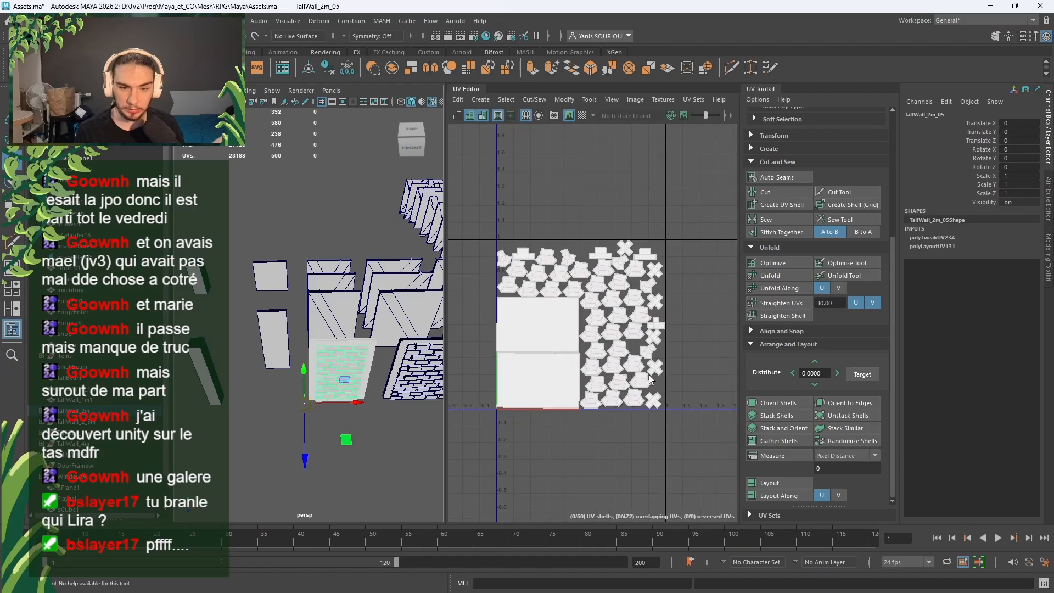
{"action": "middle_click_drag", "start_coordinate": [555, 312], "coordinate": [627, 336], "text": "alt"}
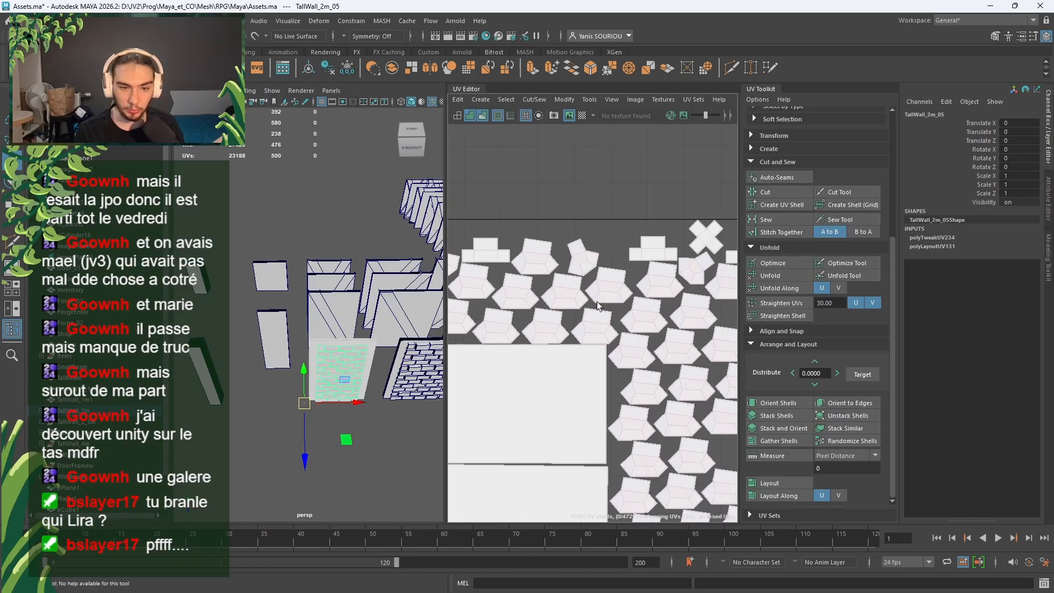
{"action": "mouse_move", "coordinate": [673, 364]}
{"action": "middle_mouse_down", "text": "alt"}
{"action": "mouse_move", "coordinate": [694, 415]}
{"action": "mouse_move", "coordinate": [651, 390]}
{"action": "mouse_move", "coordinate": [569, 243]}
{"action": "mouse_move", "coordinate": [634, 325]}
{"action": "middle_mouse_up", "text": "alt"}
{"action": "scroll", "coordinate": [692, 413], "scroll_direction": "down", "scroll_amount": 2}
{"action": "right_click_drag", "start_coordinate": [517, 236], "coordinate": [520, 208]}
{"action": "scroll", "coordinate": [519, 223], "scroll_direction": "up", "scroll_amount": 5}
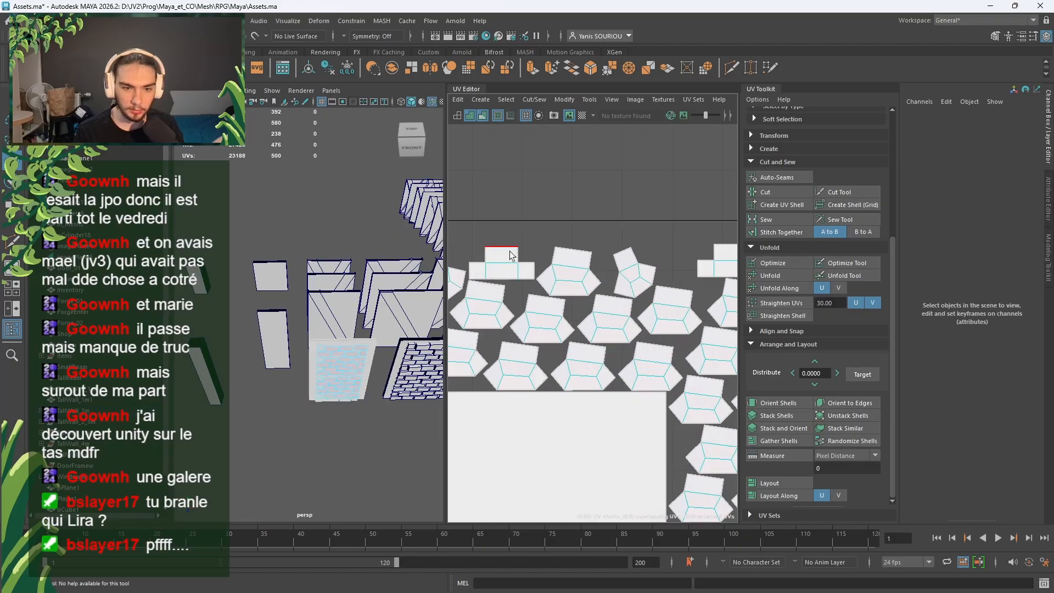
{"action": "left_click_drag", "start_coordinate": [512, 253], "coordinate": [609, 238]}
{"action": "key", "text": "ctrl+z"}
{"action": "middle_click_drag", "start_coordinate": [520, 281], "coordinate": [572, 272], "text": "alt"}
{"action": "scroll", "coordinate": [516, 300], "scroll_direction": "up", "scroll_amount": 2}
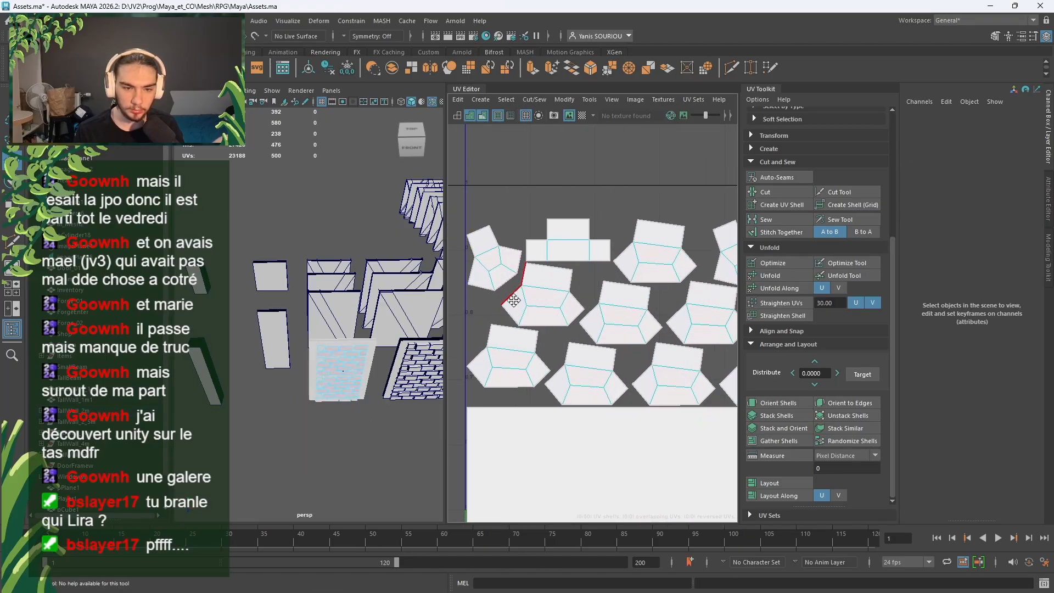
{"action": "middle_click_drag", "start_coordinate": [515, 300], "coordinate": [555, 292], "text": "alt"}
{"action": "left_click", "coordinate": [530, 272]}
{"action": "left_click", "coordinate": [549, 262], "text": "shift"}
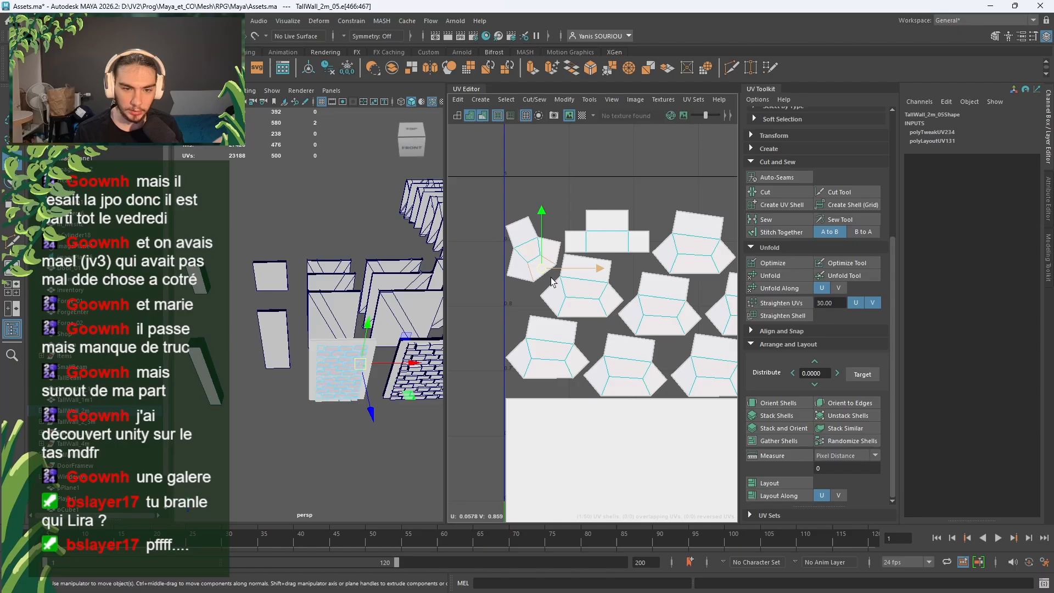
Step: Add the slanted inner edges of the first four brick shells in the two lower rows to the edge selection
{"action": "left_click", "coordinate": [527, 369], "text": "shift"}
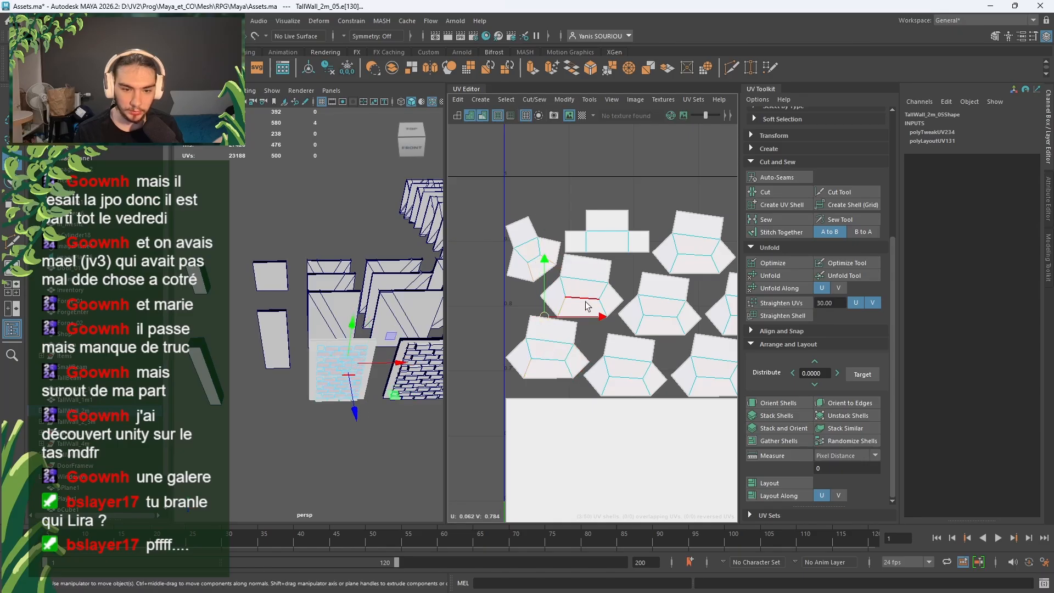
{"action": "left_click", "coordinate": [564, 305], "text": "shift"}
{"action": "left_click", "coordinate": [595, 381], "text": "shift"}
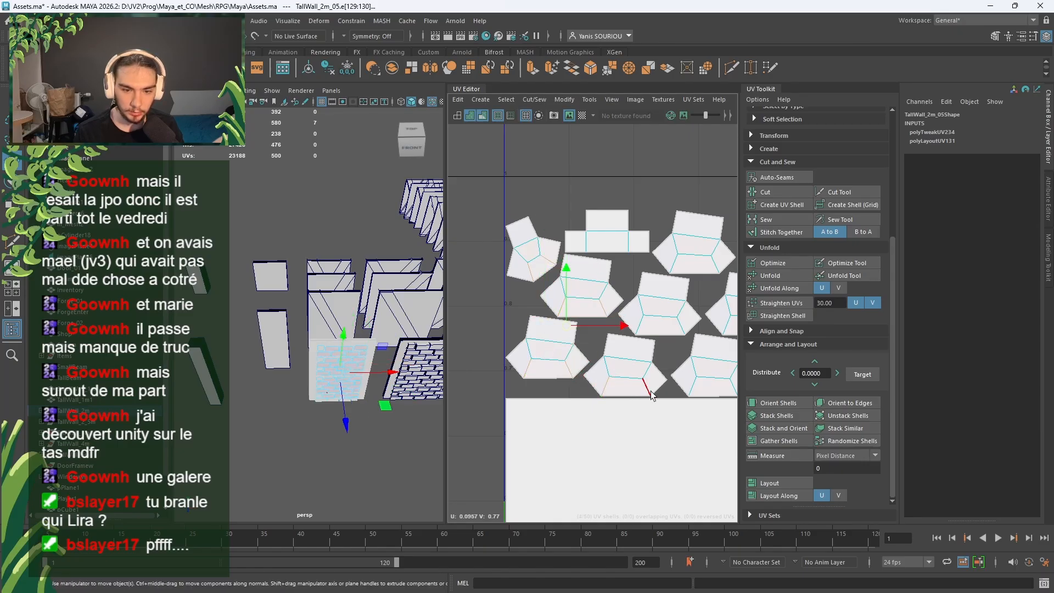
{"action": "left_click", "coordinate": [658, 383], "text": "shift"}
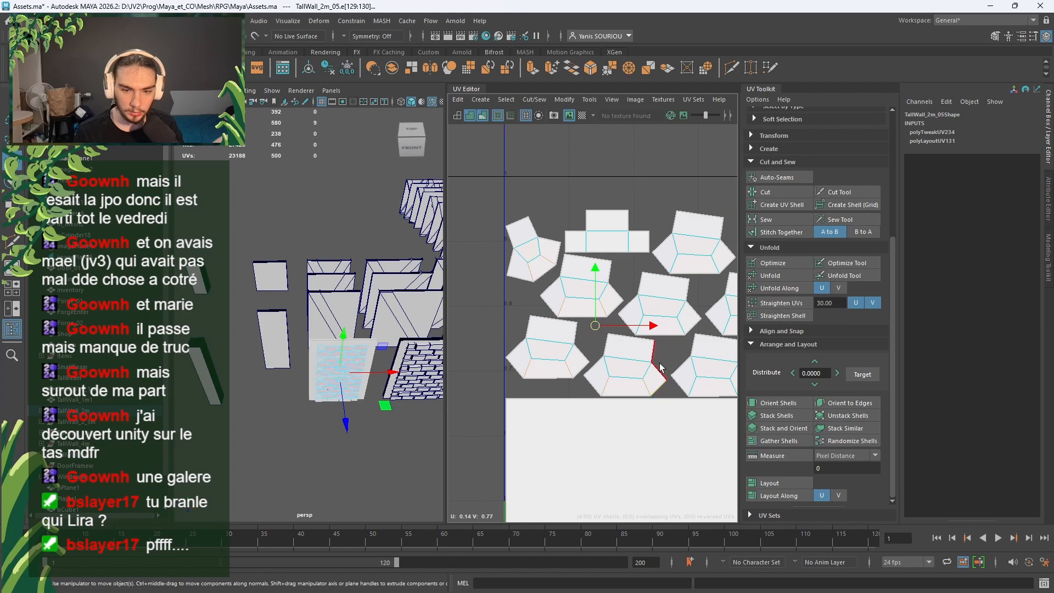
{"action": "scroll", "coordinate": [659, 379], "scroll_direction": "up", "scroll_amount": 3}
{"action": "left_click", "coordinate": [625, 293], "text": "shift"}
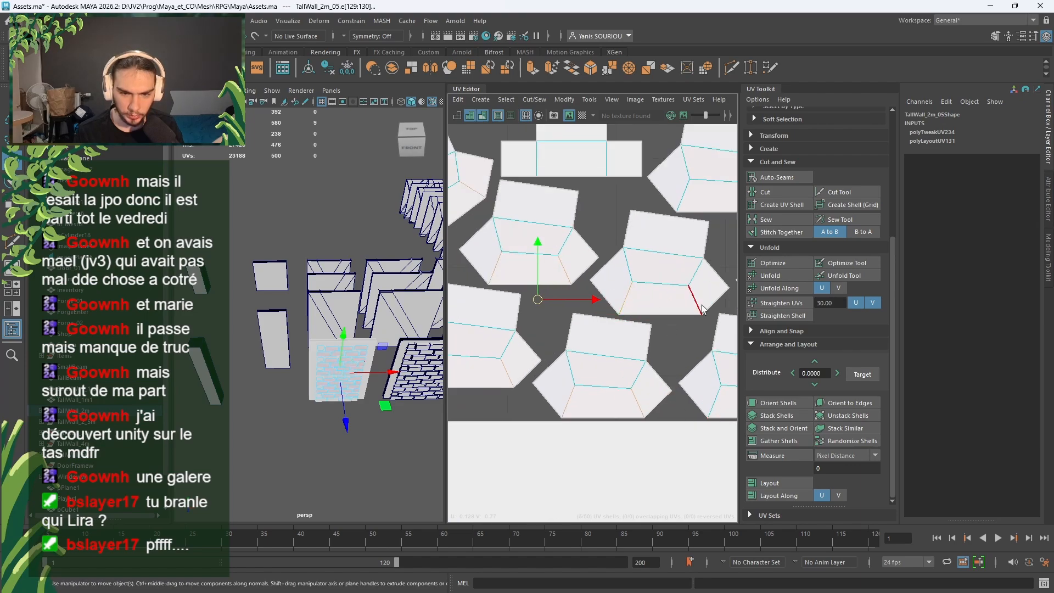
{"action": "left_click", "coordinate": [698, 305], "text": "shift"}
Step: Add the slanted inner edges of the next two brick shells in the two lower rows and of the small tilted shell above to the selection
{"action": "middle_click_drag", "start_coordinate": [672, 345], "coordinate": [515, 326], "text": "alt"}
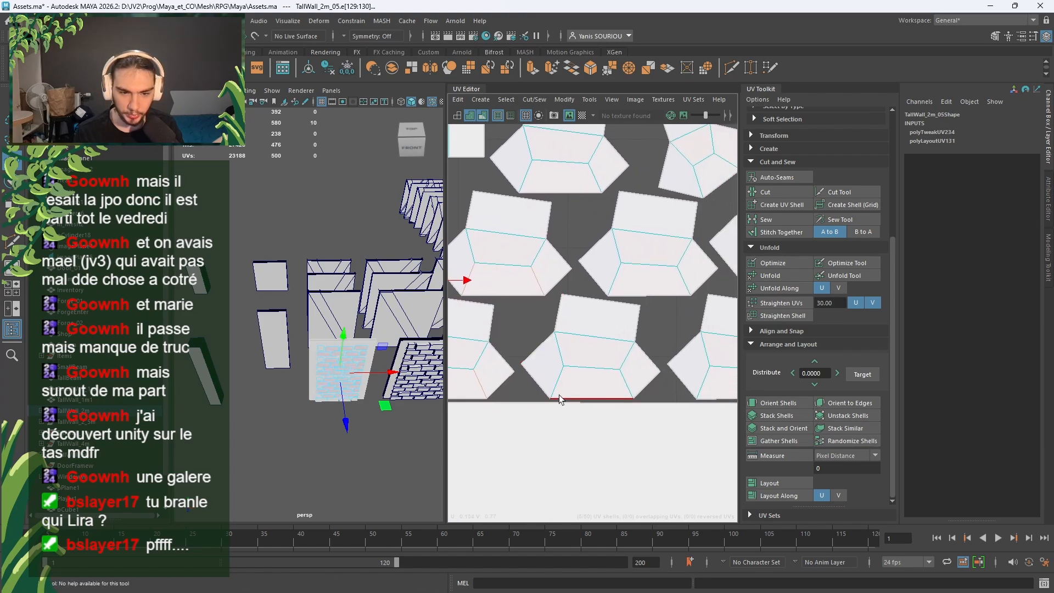
{"action": "left_click", "coordinate": [558, 383], "text": "shift"}
{"action": "left_click", "coordinate": [627, 380], "text": "shift"}
{"action": "left_click", "coordinate": [619, 283], "text": "shift"}
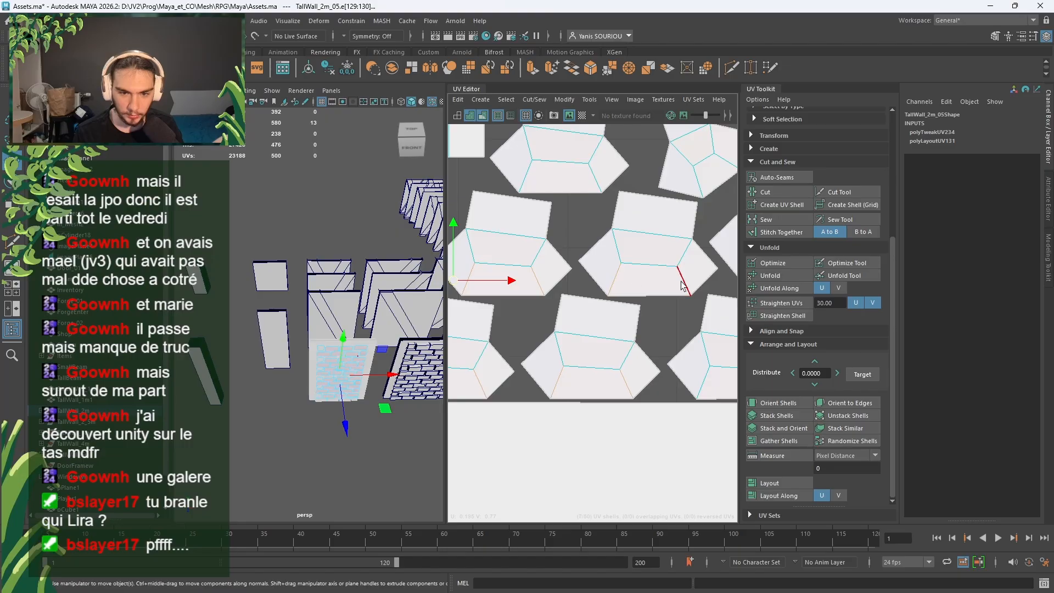
{"action": "left_click", "coordinate": [683, 281], "text": "shift"}
{"action": "middle_click_drag", "start_coordinate": [674, 190], "coordinate": [579, 224], "text": "alt"}
{"action": "left_click", "coordinate": [602, 218], "text": "shift"}
{"action": "left_click", "coordinate": [634, 194], "text": "shift"}
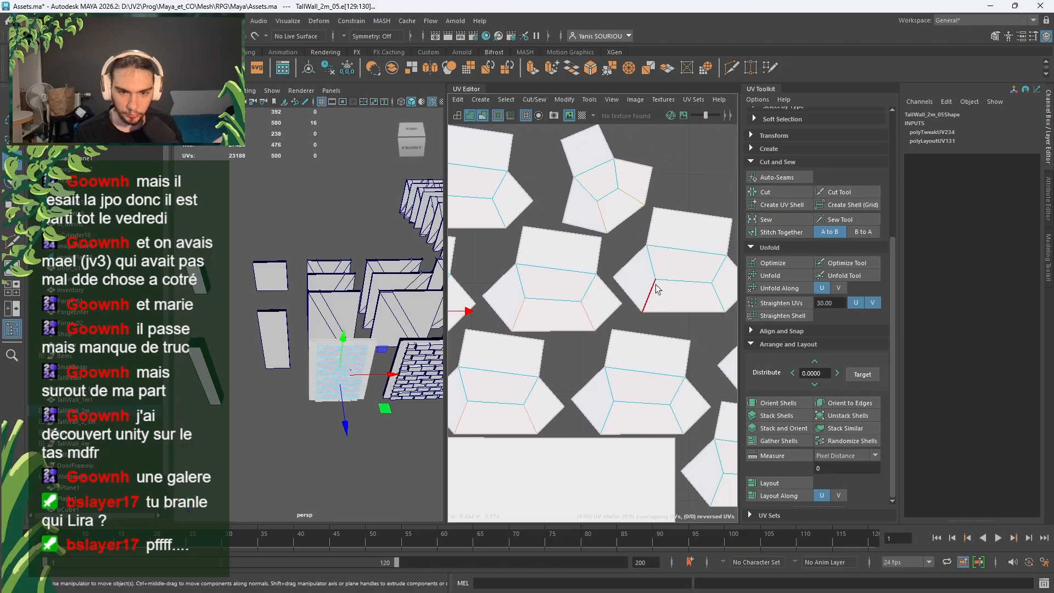
Step: Add the slanted inner edges of the four brick shells around the upper right corner of the large wall-face shell to the selection
{"action": "left_click", "coordinate": [652, 288], "text": "shift"}
{"action": "left_click", "coordinate": [717, 299], "text": "shift"}
{"action": "left_click", "coordinate": [675, 416], "text": "shift"}
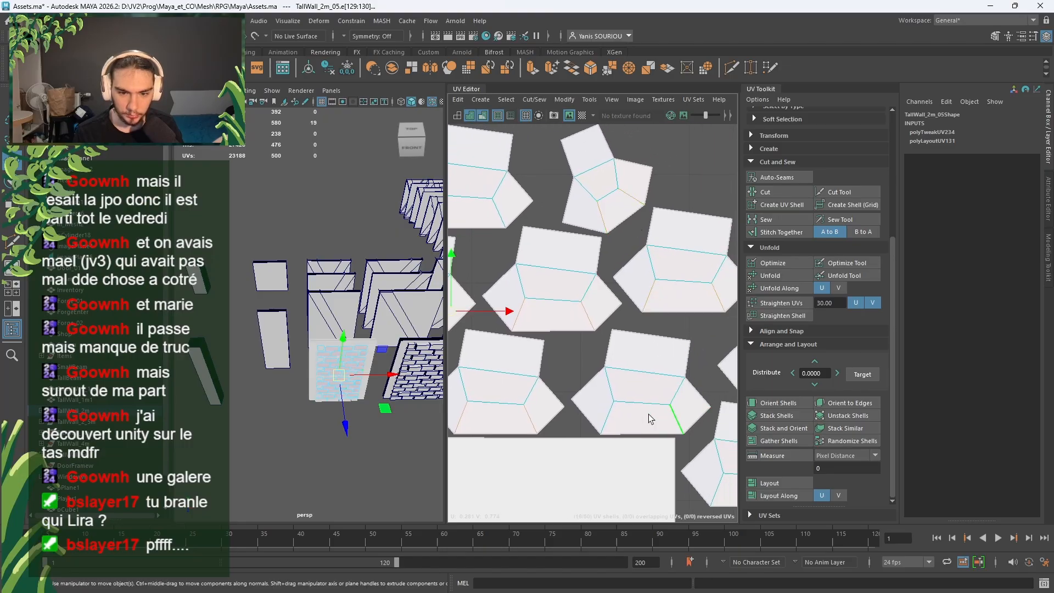
{"action": "left_click", "coordinate": [607, 419], "text": "shift"}
{"action": "middle_click_drag", "start_coordinate": [618, 401], "coordinate": [516, 355], "text": "alt"}
{"action": "left_click", "coordinate": [615, 440], "text": "shift"}
{"action": "left_click", "coordinate": [682, 445], "text": "shift"}
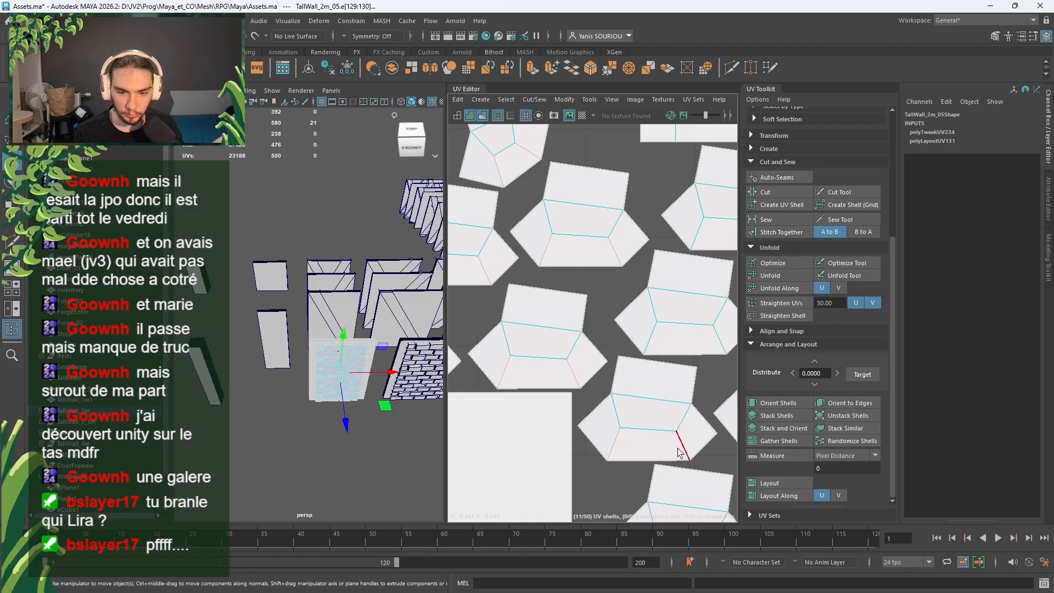
{"action": "left_click", "coordinate": [652, 338], "text": "shift"}
{"action": "left_click", "coordinate": [720, 340], "text": "shift"}
Step: Select also the slanted inner edges of the brick shell beneath the T-shaped shell, the small tilted shell beside it and the next shells below them
{"action": "middle_click_drag", "start_coordinate": [721, 336], "coordinate": [565, 408], "text": "alt"}
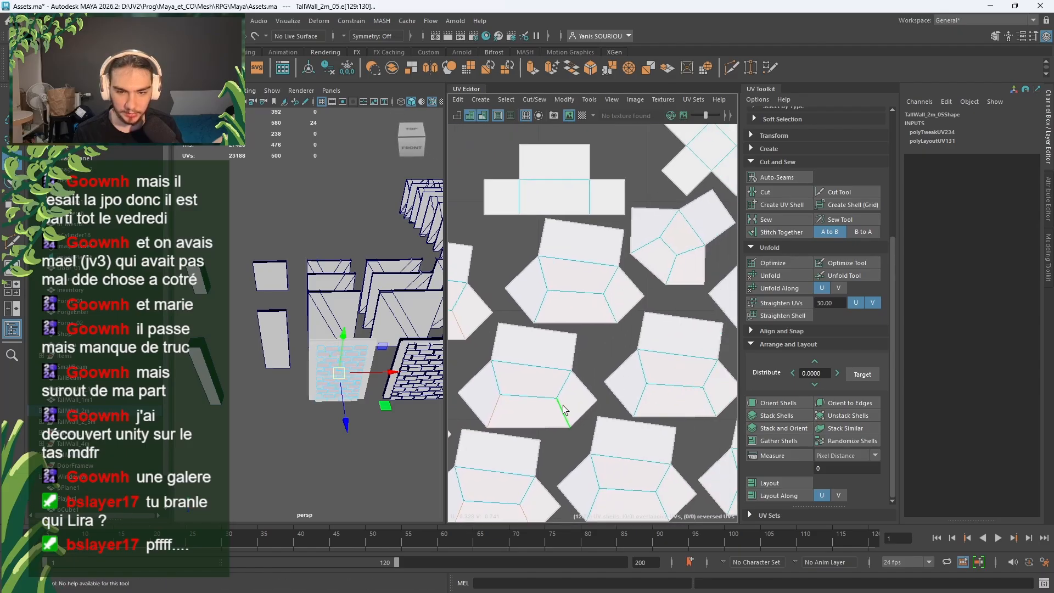
{"action": "left_click", "coordinate": [537, 298], "text": "shift"}
{"action": "left_click", "coordinate": [613, 314], "text": "shift"}
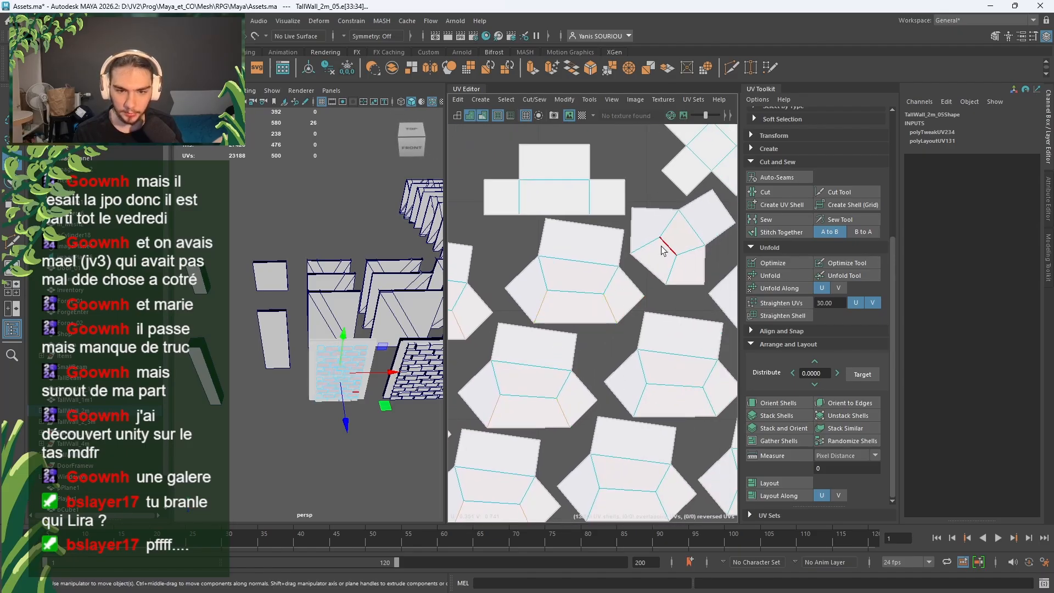
{"action": "left_click", "coordinate": [668, 246], "text": "shift"}
{"action": "left_click", "coordinate": [672, 269], "text": "shift"}
{"action": "left_click", "coordinate": [639, 400], "text": "shift"}
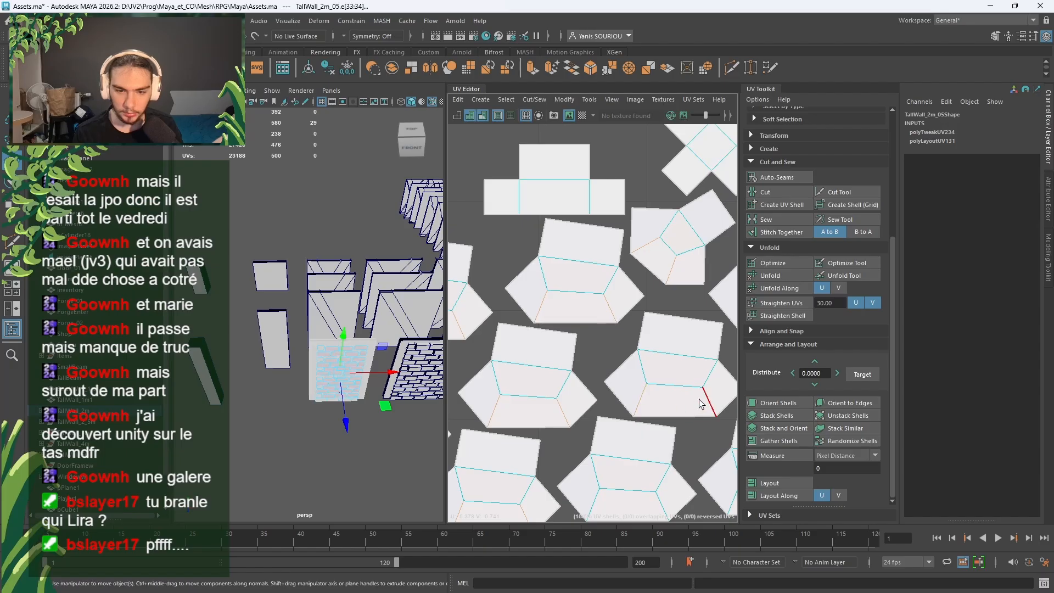
{"action": "left_click", "coordinate": [707, 399], "text": "shift"}
{"action": "middle_click_drag", "start_coordinate": [650, 435], "coordinate": [674, 340], "text": "alt"}
{"action": "left_click", "coordinate": [616, 411], "text": "shift"}
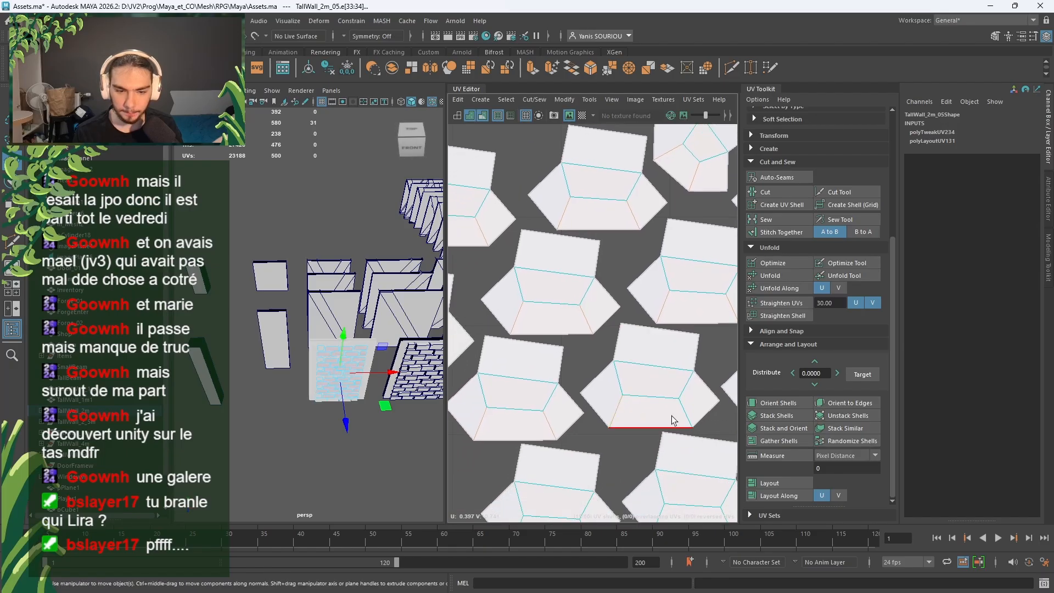
{"action": "left_click", "coordinate": [682, 414], "text": "shift"}
Step: Add the slanted inner edges of the two outermost brick shells beside the cross-shaped shells and of the small tilted shell between them to the selection
{"action": "middle_click_drag", "start_coordinate": [667, 385], "coordinate": [494, 390], "text": "alt"}
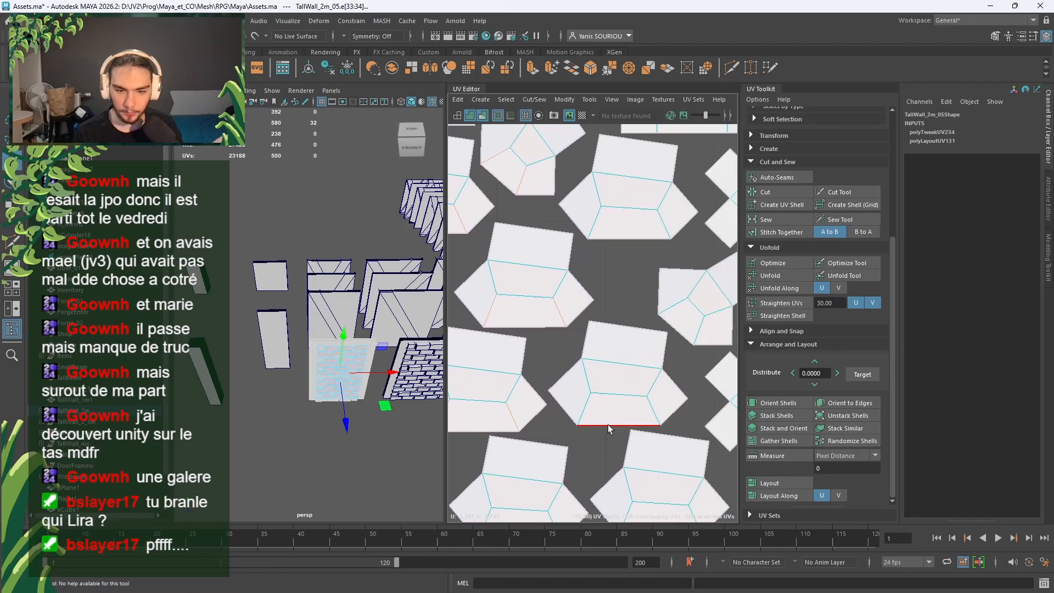
{"action": "left_click", "coordinate": [580, 407], "text": "shift"}
{"action": "left_click", "coordinate": [650, 407], "text": "shift"}
{"action": "middle_click_drag", "start_coordinate": [631, 314], "coordinate": [573, 364], "text": "alt"}
{"action": "left_click", "coordinate": [622, 356], "text": "shift"}
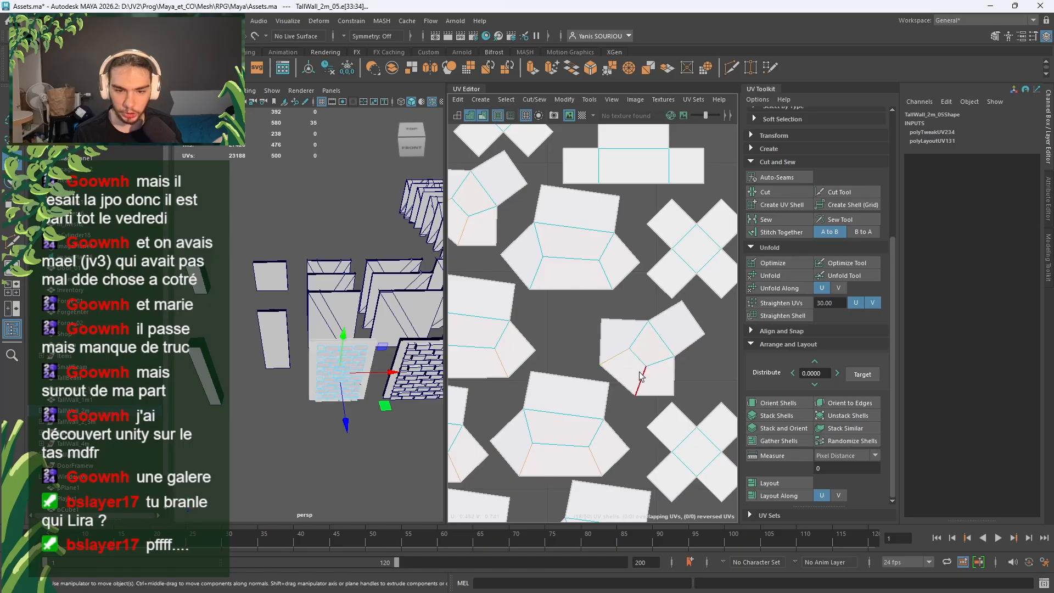
{"action": "left_click", "coordinate": [639, 372], "text": "shift"}
{"action": "left_click", "coordinate": [528, 263], "text": "shift"}
{"action": "left_click", "coordinate": [614, 267], "text": "shift"}
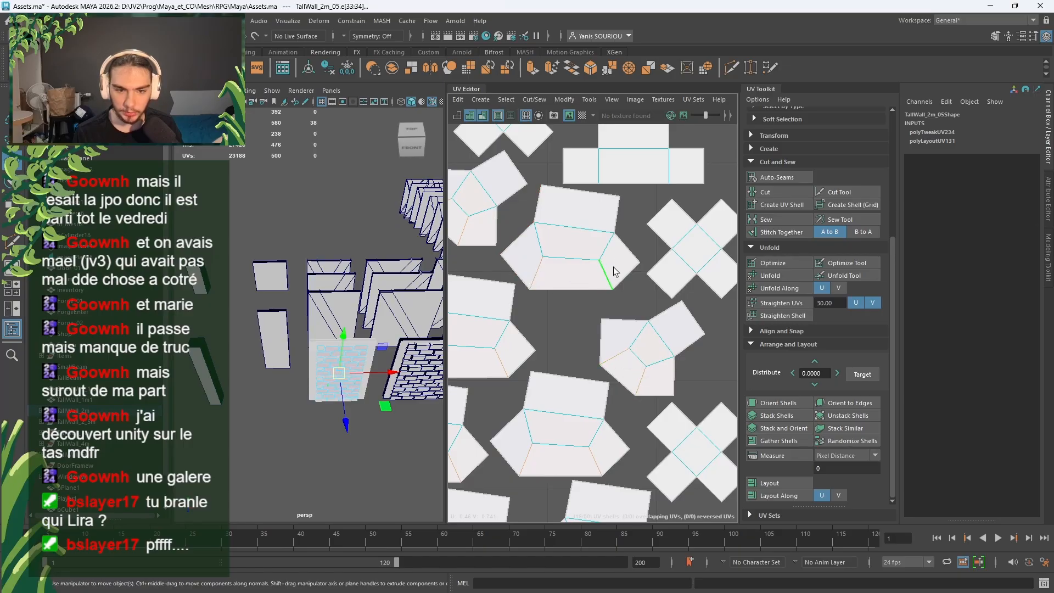
Step: Extend the edge selection with the slanted inner edges of the next four brick shells further down the columns beside the wall faces
{"action": "middle_click_drag", "start_coordinate": [616, 246], "coordinate": [565, 201], "text": "alt"}
{"action": "middle_click_drag", "start_coordinate": [615, 312], "coordinate": [654, 206], "text": "alt"}
{"action": "middle_click_drag", "start_coordinate": [563, 300], "coordinate": [655, 375], "text": "alt"}
{"action": "left_click", "coordinate": [532, 391], "text": "shift"}
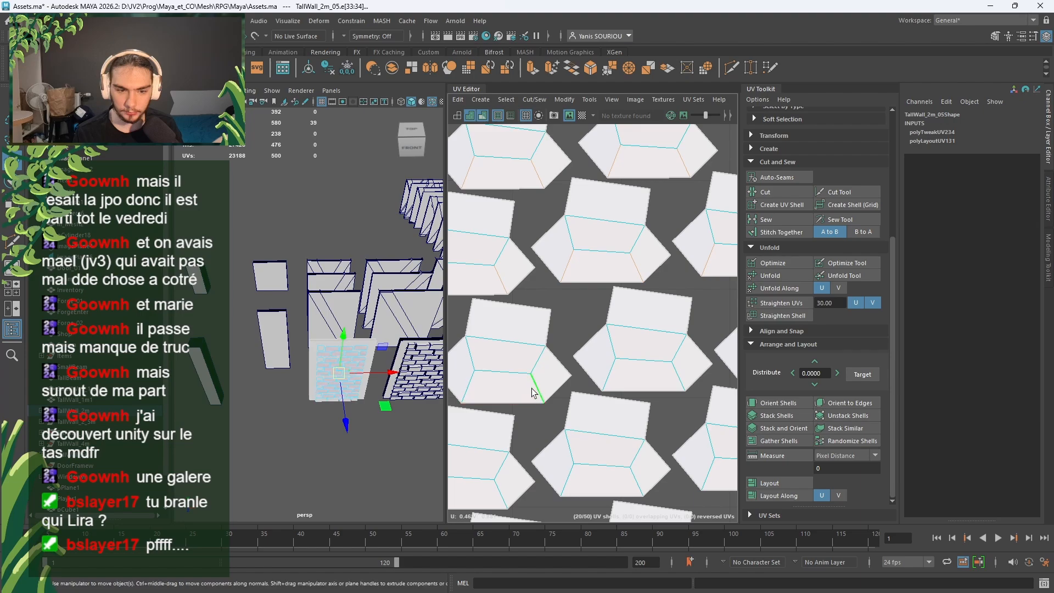
{"action": "left_click", "coordinate": [599, 382], "text": "shift"}
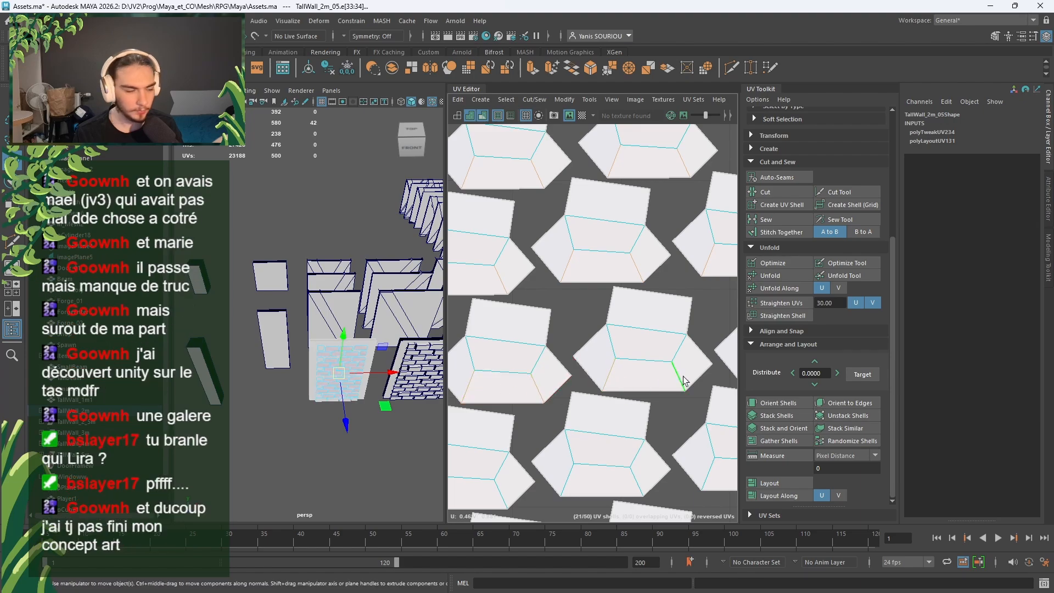
{"action": "middle_click_drag", "start_coordinate": [682, 375], "coordinate": [582, 324], "text": "alt"}
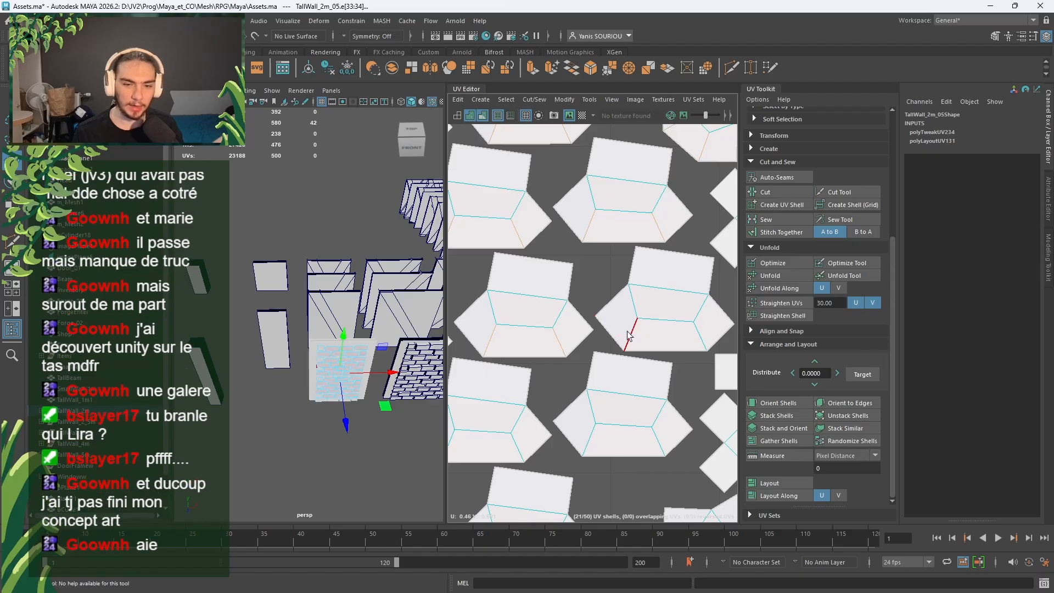
{"action": "left_click", "coordinate": [629, 337], "text": "shift"}
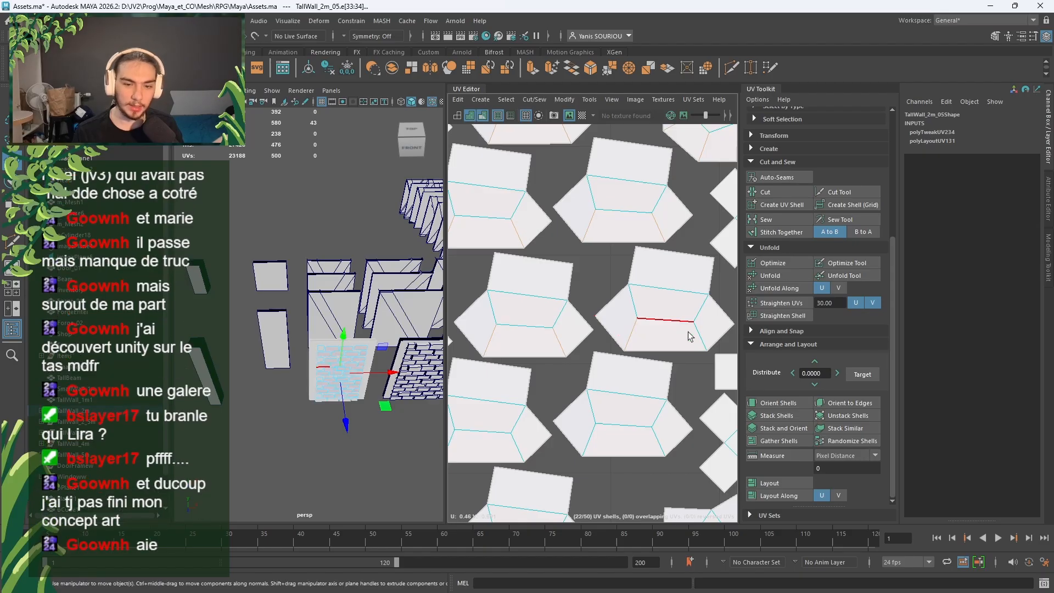
{"action": "left_click", "coordinate": [669, 448], "text": "shift"}
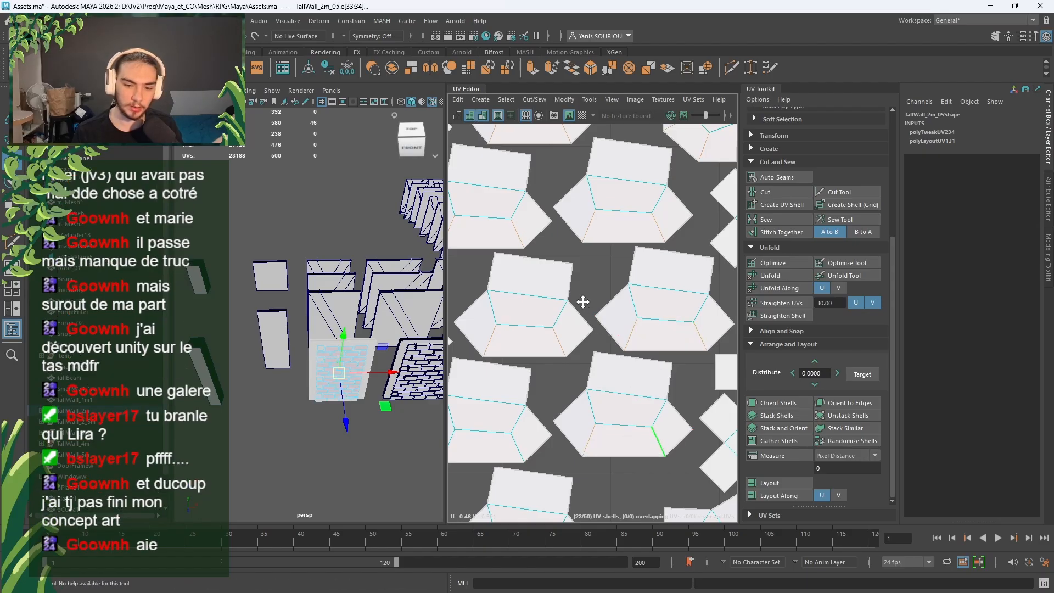
Step: Add the slanted inner edges of the small tilted shell between the lower crosses and of the brick shell across from it to the selection
{"action": "middle_click_drag", "start_coordinate": [581, 301], "coordinate": [509, 269], "text": "alt"}
{"action": "middle_click_drag", "start_coordinate": [576, 450], "coordinate": [564, 333], "text": "alt"}
{"action": "left_click", "coordinate": [604, 404], "text": "shift"}
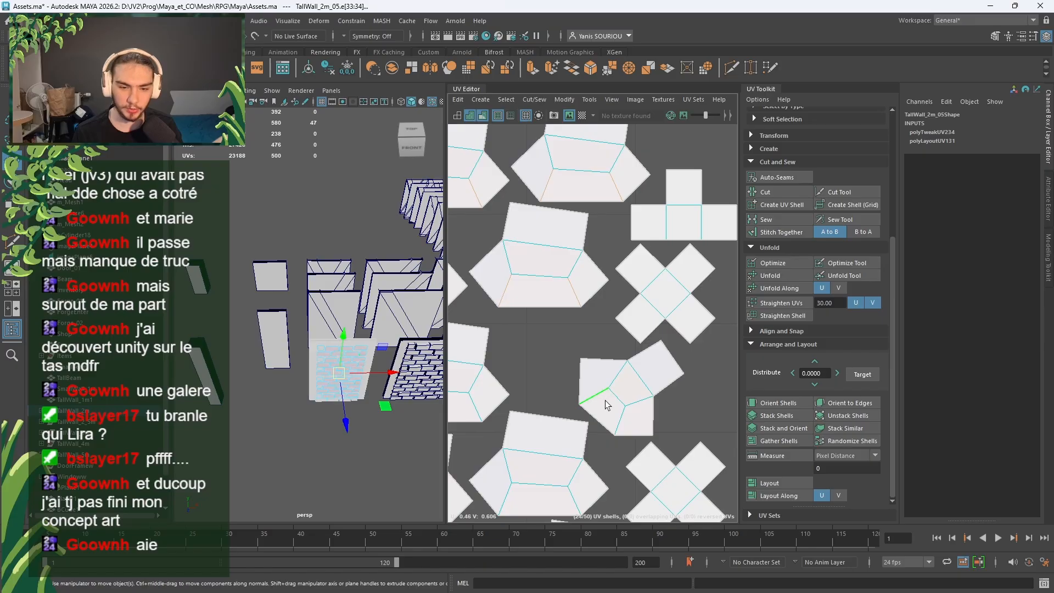
{"action": "middle_click_drag", "start_coordinate": [532, 387], "coordinate": [605, 392], "text": "alt"}
{"action": "left_click", "coordinate": [549, 408], "text": "shift"}
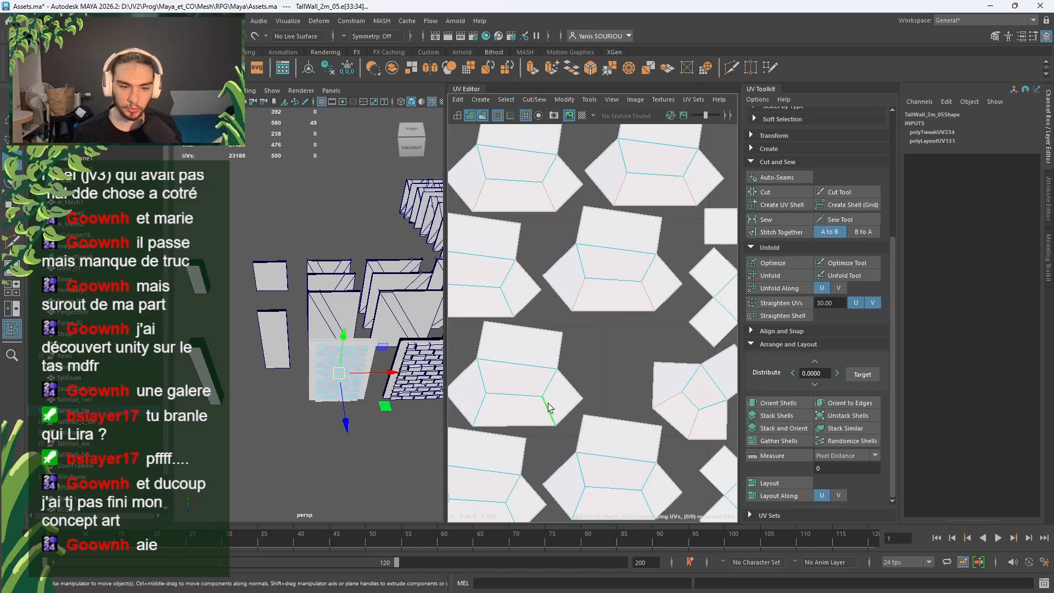
{"action": "left_click", "coordinate": [484, 410], "text": "shift"}
Step: Include the slanted inner edges of the neighbouring three brick shells towards the large wall-face shells in the edge selection
{"action": "middle_click_drag", "start_coordinate": [485, 415], "coordinate": [603, 422], "text": "alt"}
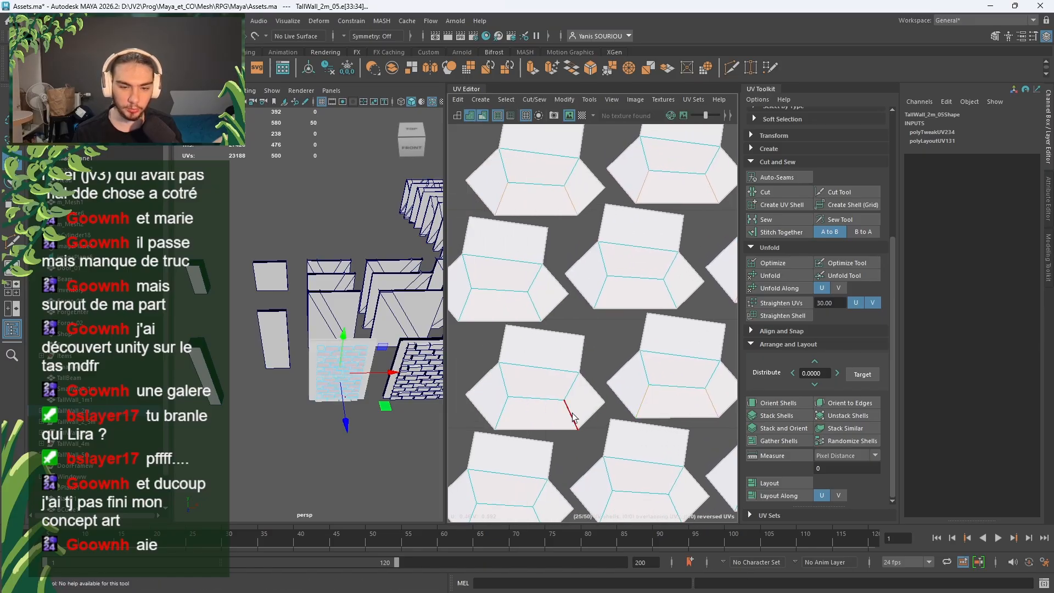
{"action": "left_click", "coordinate": [530, 307], "text": "shift"}
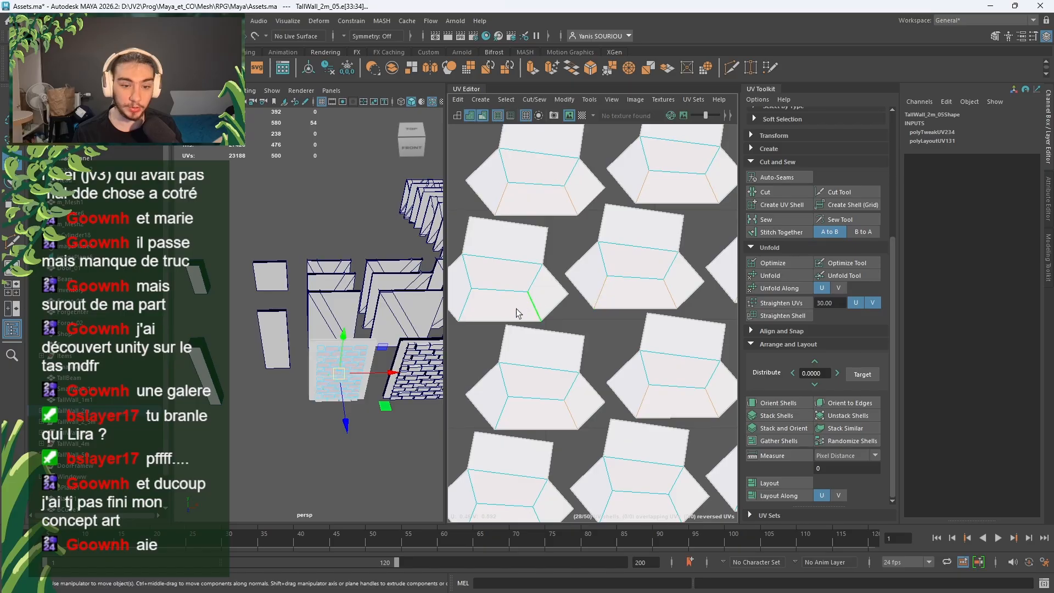
{"action": "left_click", "coordinate": [465, 312], "text": "shift"}
{"action": "left_click", "coordinate": [510, 408], "text": "shift"}
Step: Add the slanted inner edges of the next three brick shells beside the lower large wall face to the selection
{"action": "middle_click_drag", "start_coordinate": [541, 426], "coordinate": [602, 307], "text": "alt"}
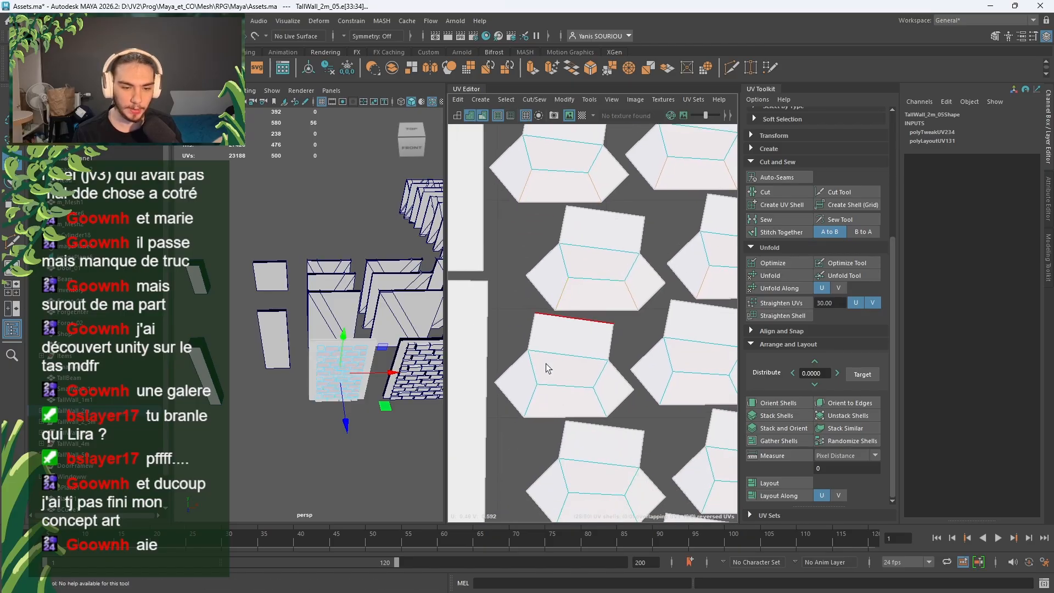
{"action": "left_click", "coordinate": [532, 399], "text": "shift"}
{"action": "left_click", "coordinate": [592, 400], "text": "shift"}
{"action": "left_click", "coordinate": [669, 387], "text": "shift"}
{"action": "middle_click_drag", "start_coordinate": [665, 381], "coordinate": [585, 369], "text": "alt"}
{"action": "left_click", "coordinate": [649, 377], "text": "shift"}
{"action": "left_click", "coordinate": [631, 483], "text": "shift"}
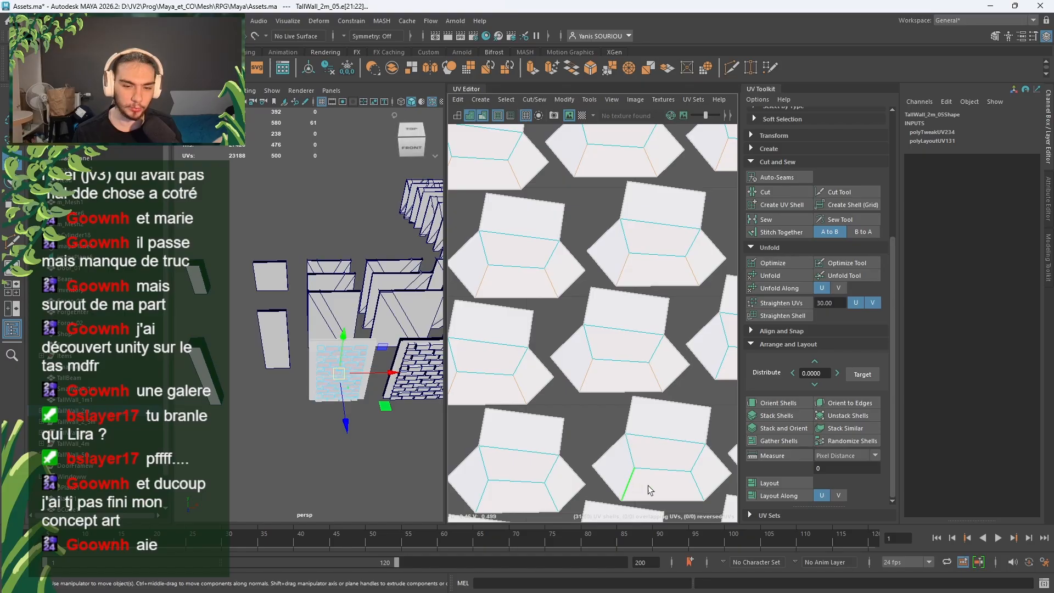
{"action": "left_click", "coordinate": [697, 485], "text": "shift"}
Step: Add the slanted inner edges of the remaining brick shells in the bottom rows of the layout to the selection
{"action": "middle_click_drag", "start_coordinate": [586, 456], "coordinate": [621, 360], "text": "alt"}
{"action": "left_click", "coordinate": [587, 397], "text": "shift"}
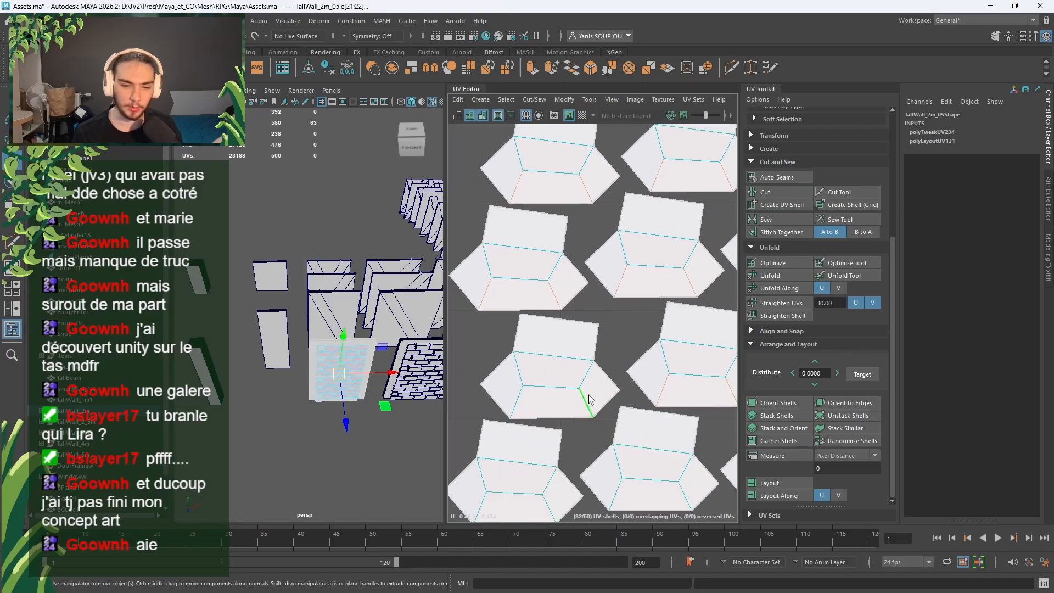
{"action": "left_click", "coordinate": [517, 403], "text": "shift"}
{"action": "middle_click_drag", "start_coordinate": [613, 455], "coordinate": [553, 359], "text": "alt"}
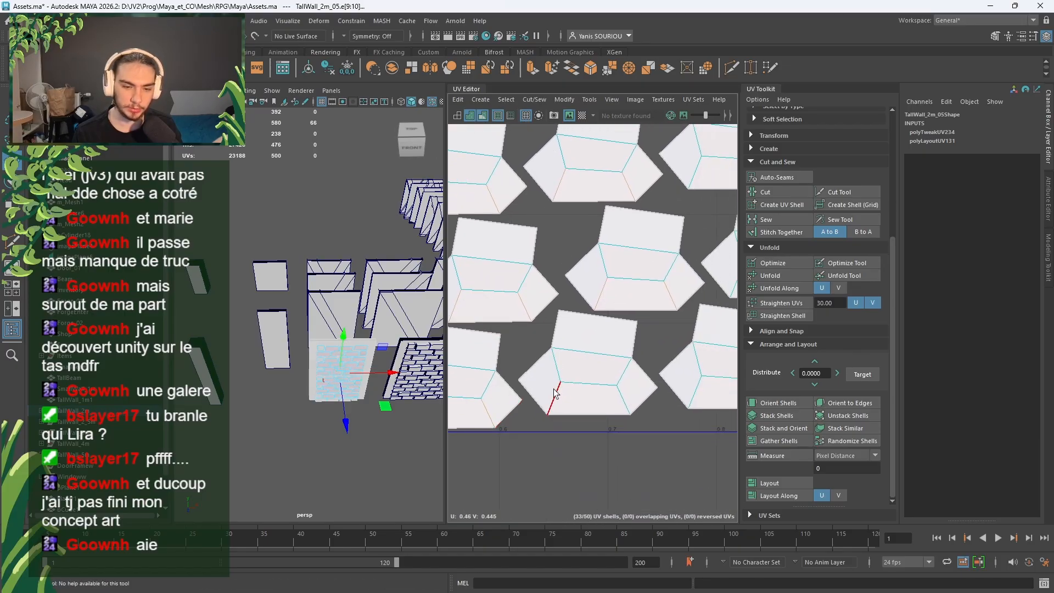
{"action": "left_click", "coordinate": [553, 397], "text": "shift"}
{"action": "middle_click_drag", "start_coordinate": [703, 387], "coordinate": [638, 383], "text": "alt"}
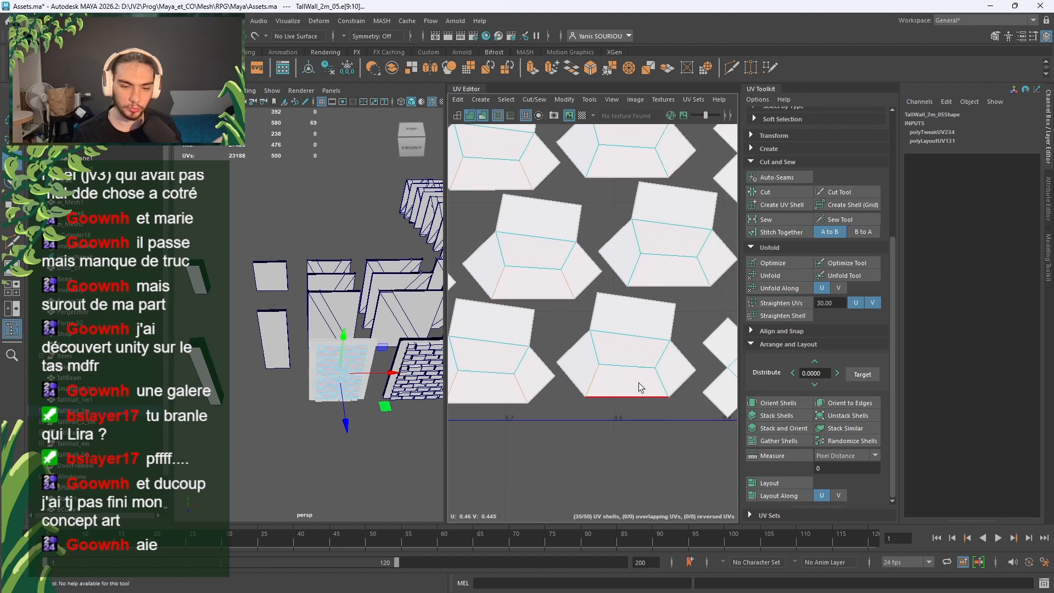
{"action": "left_click", "coordinate": [660, 384], "text": "shift"}
{"action": "left_click", "coordinate": [694, 266], "text": "shift"}
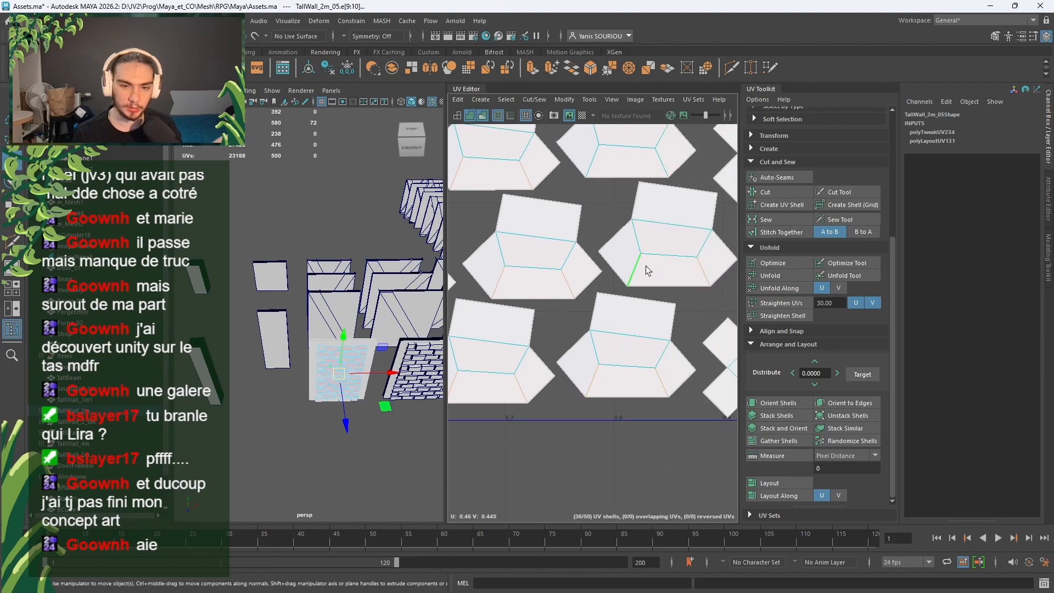
Step: Cut the UVs of TallWall_2m_05 along all the selected slanted brick edges
{"action": "middle_click_drag", "start_coordinate": [651, 271], "coordinate": [660, 407], "text": "alt"}
{"action": "scroll", "coordinate": [564, 351], "scroll_direction": "down", "scroll_amount": 2}
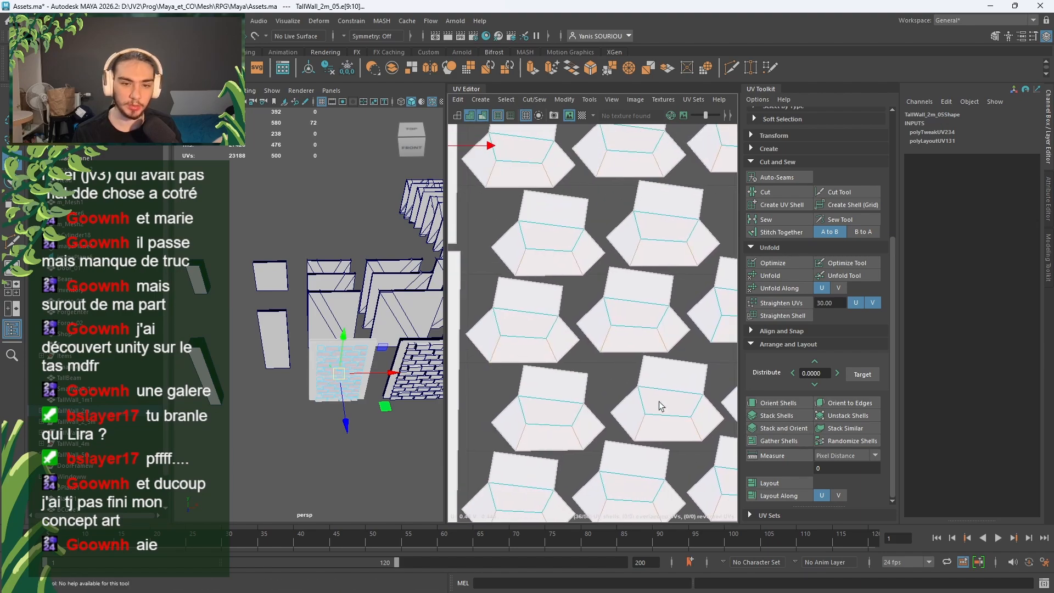
{"action": "scroll", "coordinate": [661, 399], "scroll_direction": "down", "scroll_amount": 5}
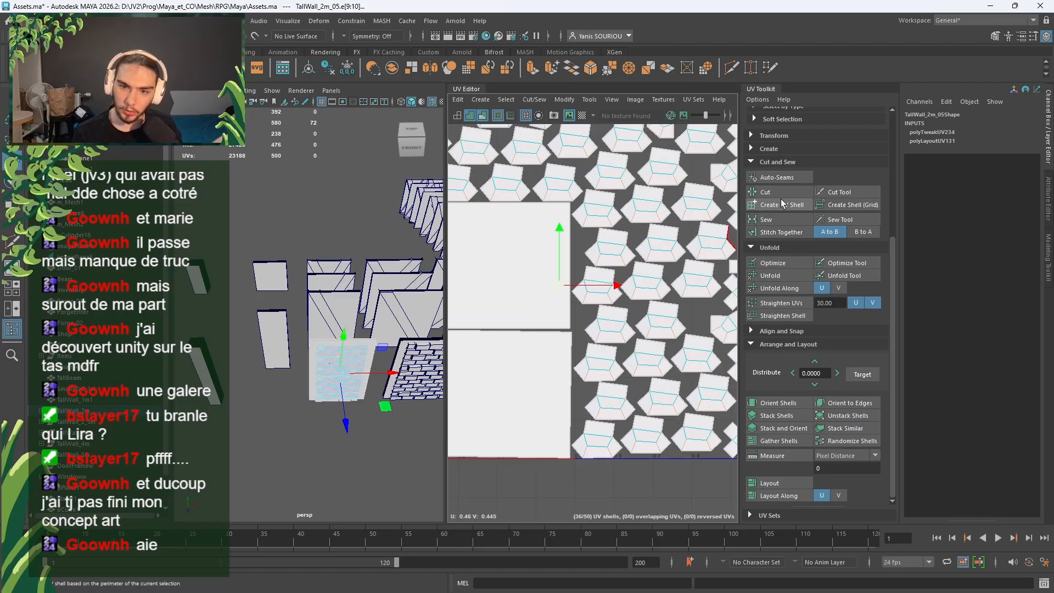
{"action": "left_click", "coordinate": [765, 192]}
{"action": "scroll", "coordinate": [654, 224], "scroll_direction": "down", "scroll_amount": 5}
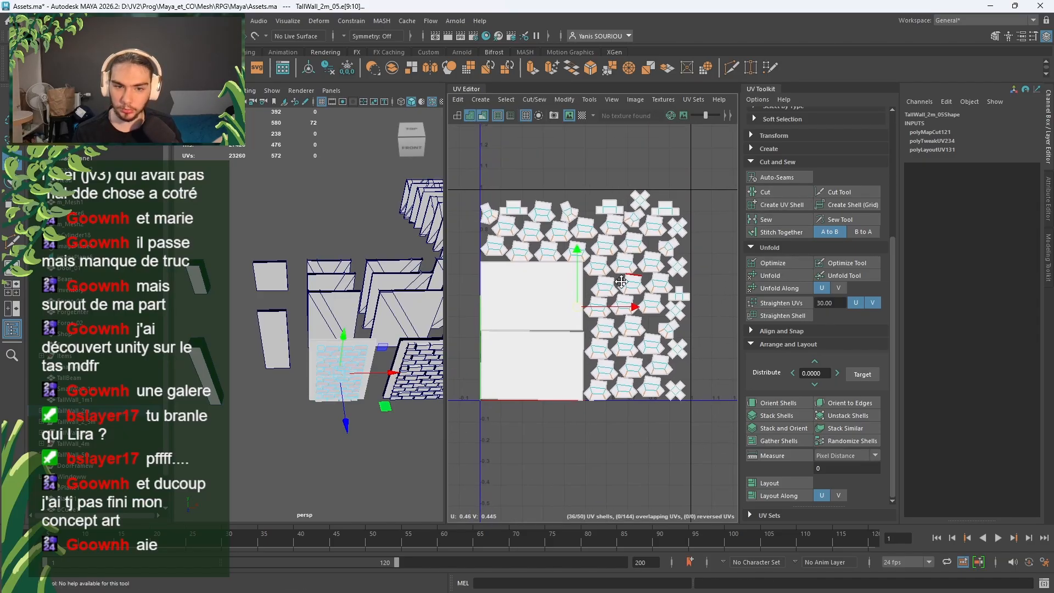
{"action": "middle_click_drag", "start_coordinate": [654, 226], "coordinate": [651, 236], "text": "alt"}
Step: Select all UV faces of TallWall_2m_05, then unfold, orient and lay out its shells
{"action": "right_click_drag", "start_coordinate": [701, 405], "coordinate": [658, 387]}
{"action": "left_click_drag", "start_coordinate": [720, 431], "coordinate": [452, 174]}
{"action": "key", "text": "w"}
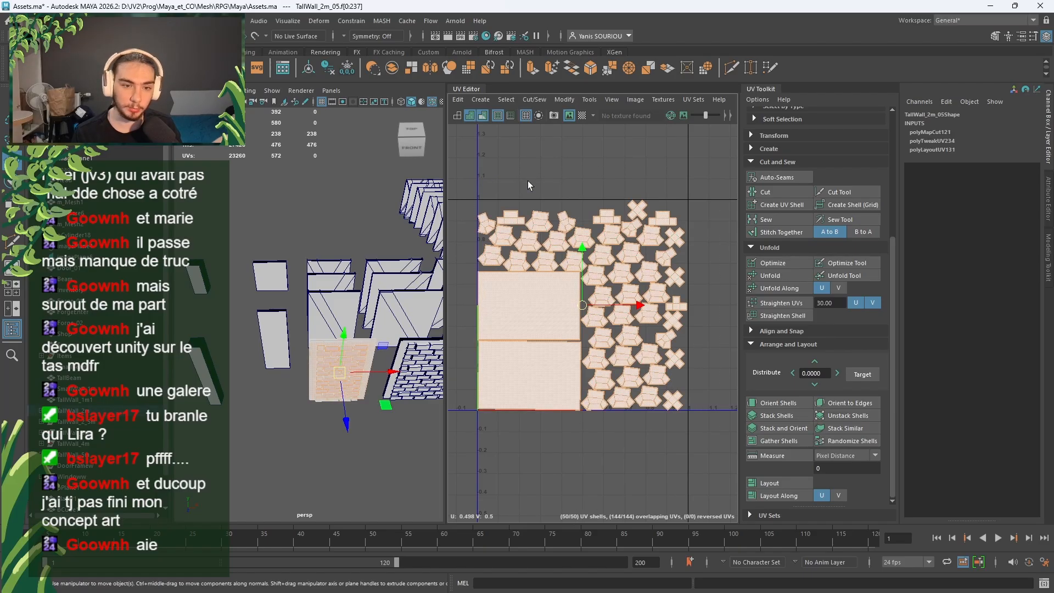
{"action": "left_click", "coordinate": [773, 276]}
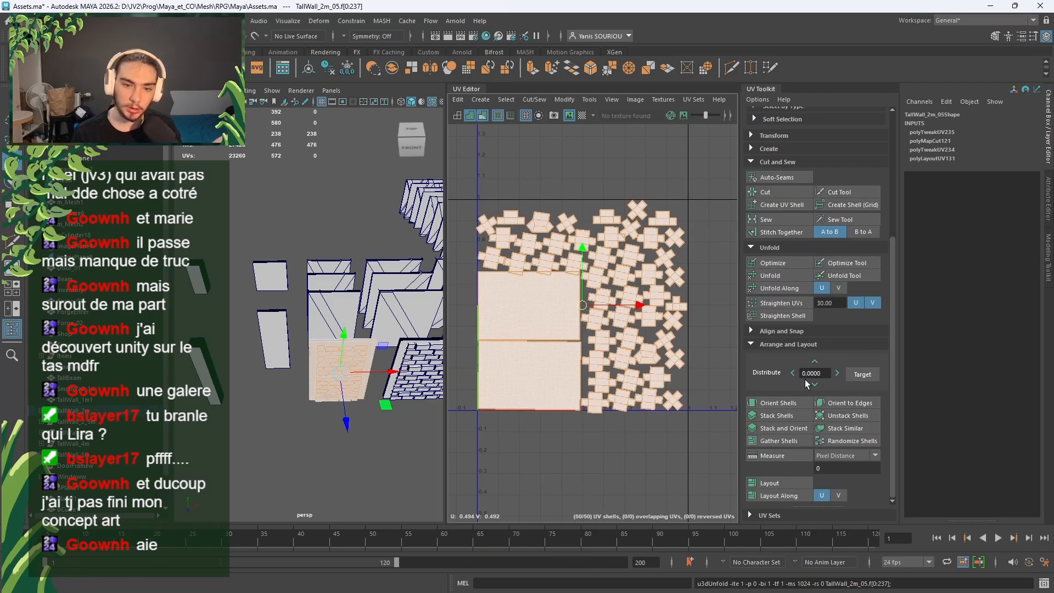
{"action": "left_click", "coordinate": [779, 403]}
{"action": "left_click", "coordinate": [785, 480]}
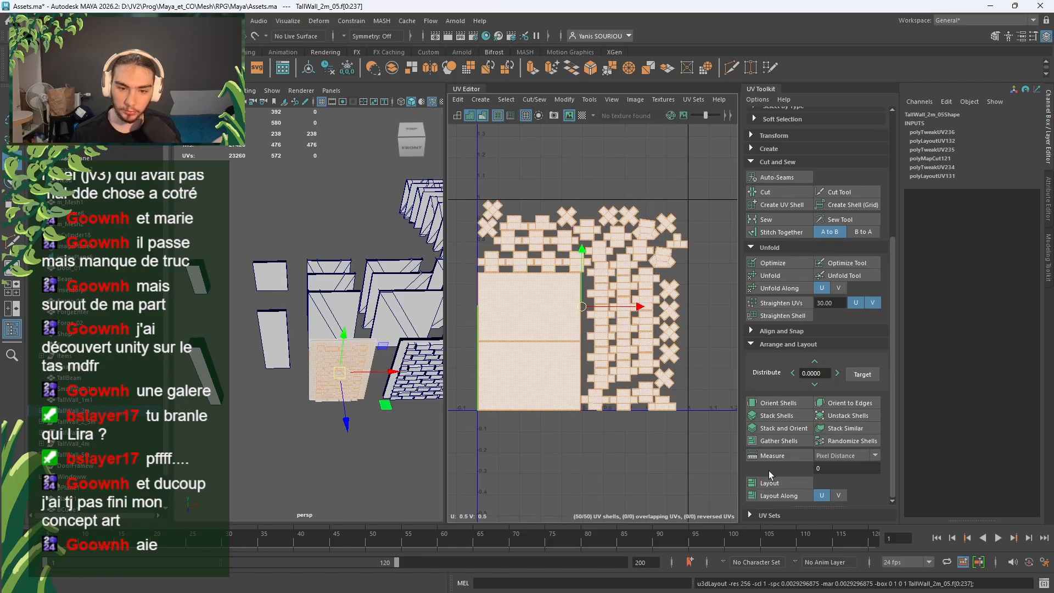
Step: Cut the UVs of TallWall_2m_05 along the slanted inner edges of the two remaining uncut brick shells
{"action": "scroll", "coordinate": [648, 256], "scroll_direction": "up", "scroll_amount": 3}
{"action": "middle_click_drag", "start_coordinate": [651, 244], "coordinate": [617, 306], "text": "alt"}
{"action": "scroll", "coordinate": [618, 306], "scroll_direction": "up", "scroll_amount": 3}
{"action": "right_click_drag", "start_coordinate": [632, 274], "coordinate": [631, 255]}
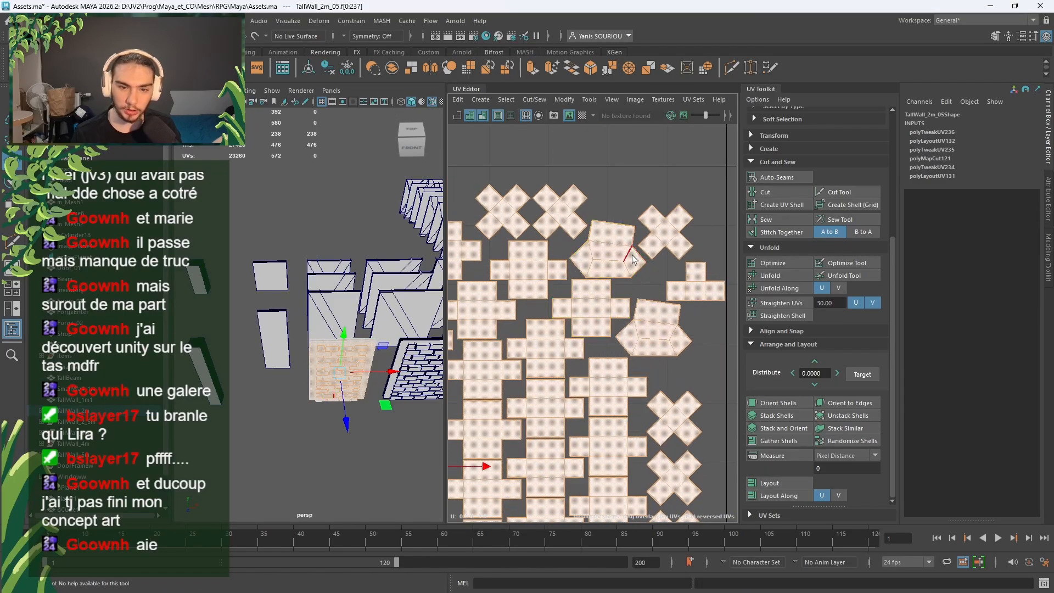
{"action": "left_click", "coordinate": [629, 269]}
{"action": "key", "text": "w"}
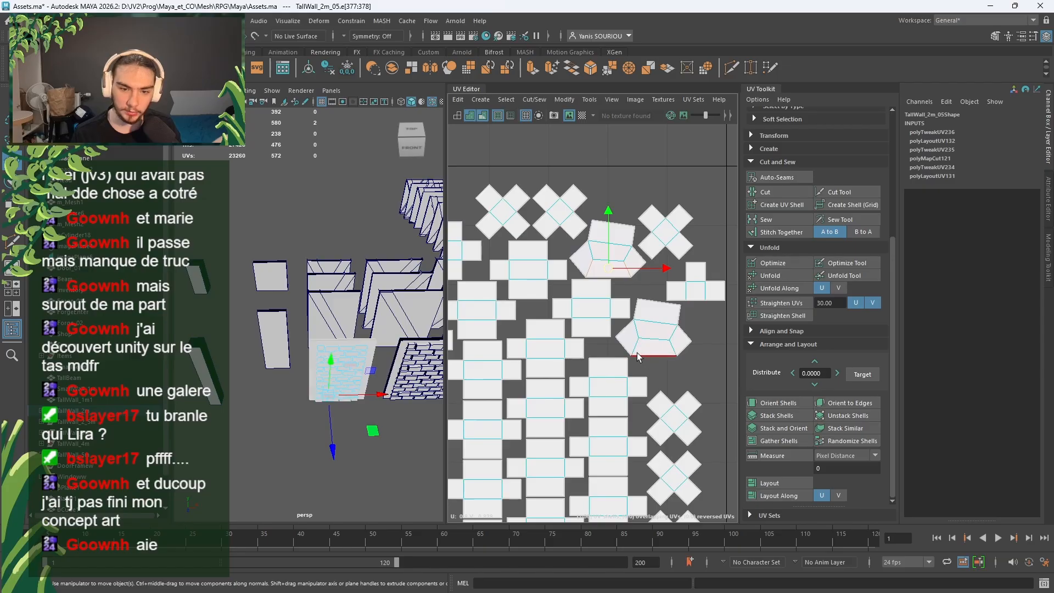
{"action": "left_click", "coordinate": [639, 356], "text": "shift"}
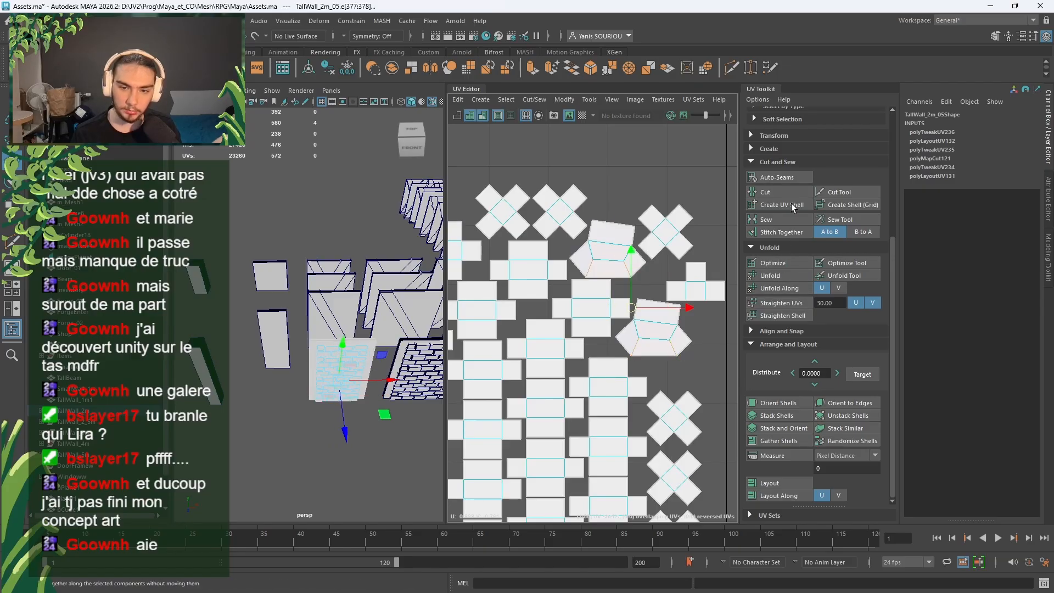
{"action": "left_click", "coordinate": [772, 191]}
Step: Select all UV shells of TallWall_2m_05, unfold, orient and lay them out, and clear the selection
{"action": "right_click", "coordinate": [718, 342]}
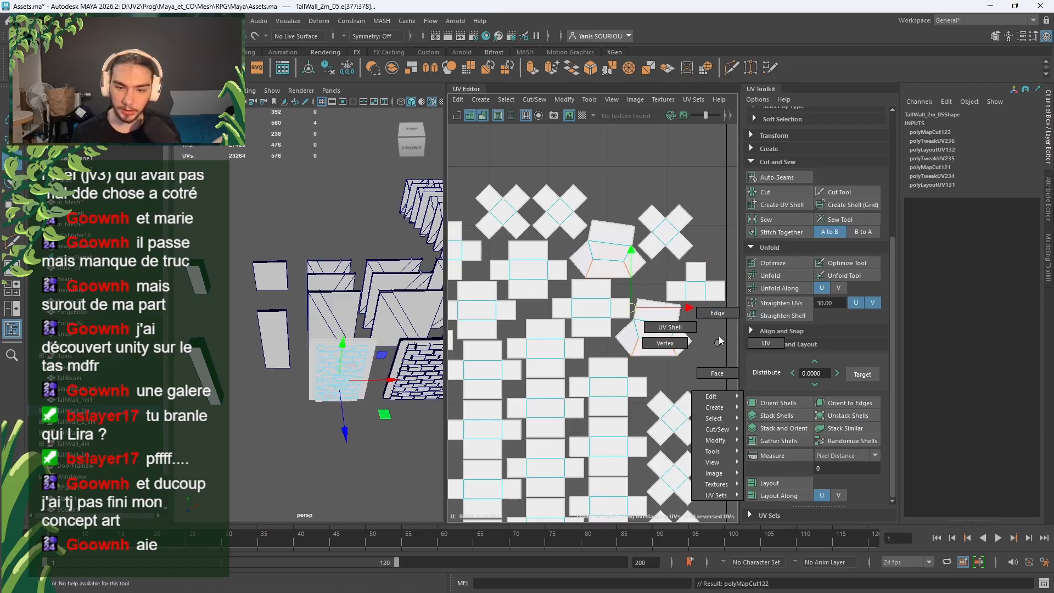
{"action": "right_click_drag", "start_coordinate": [717, 342], "coordinate": [681, 321]}
{"action": "scroll", "coordinate": [682, 320], "scroll_direction": "down", "scroll_amount": 5}
{"action": "left_click_drag", "start_coordinate": [711, 252], "coordinate": [512, 466]}
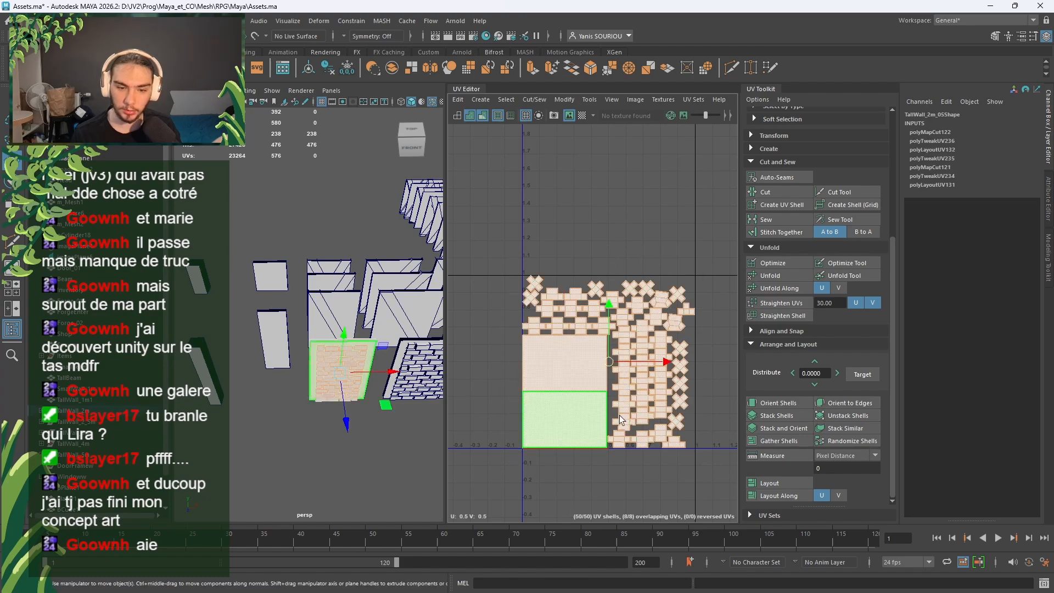
{"action": "left_click", "coordinate": [765, 276]}
{"action": "left_click", "coordinate": [778, 403]}
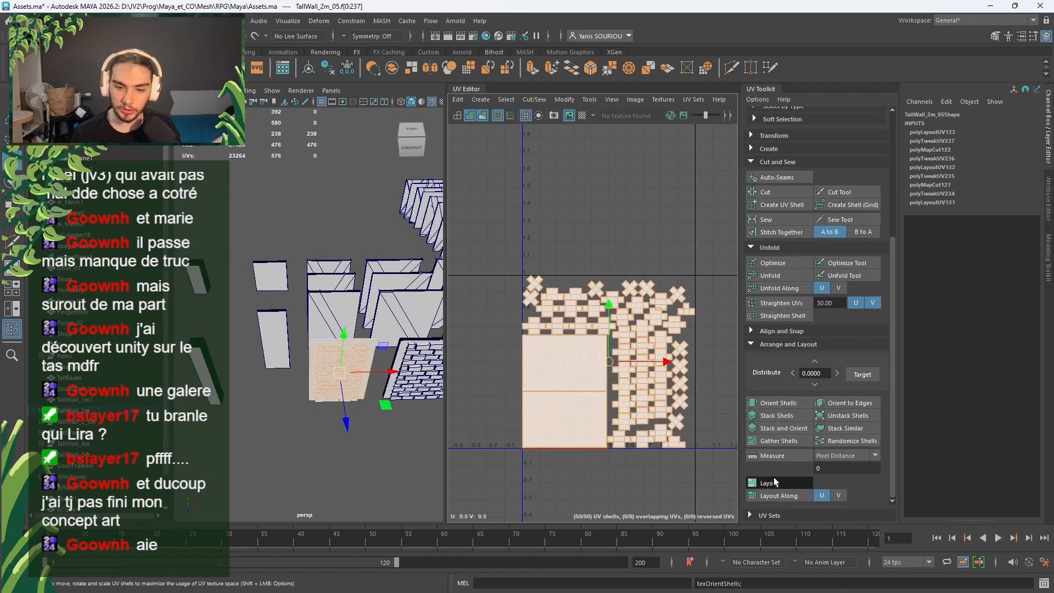
{"action": "left_click", "coordinate": [774, 482]}
{"action": "left_click", "coordinate": [714, 373]}
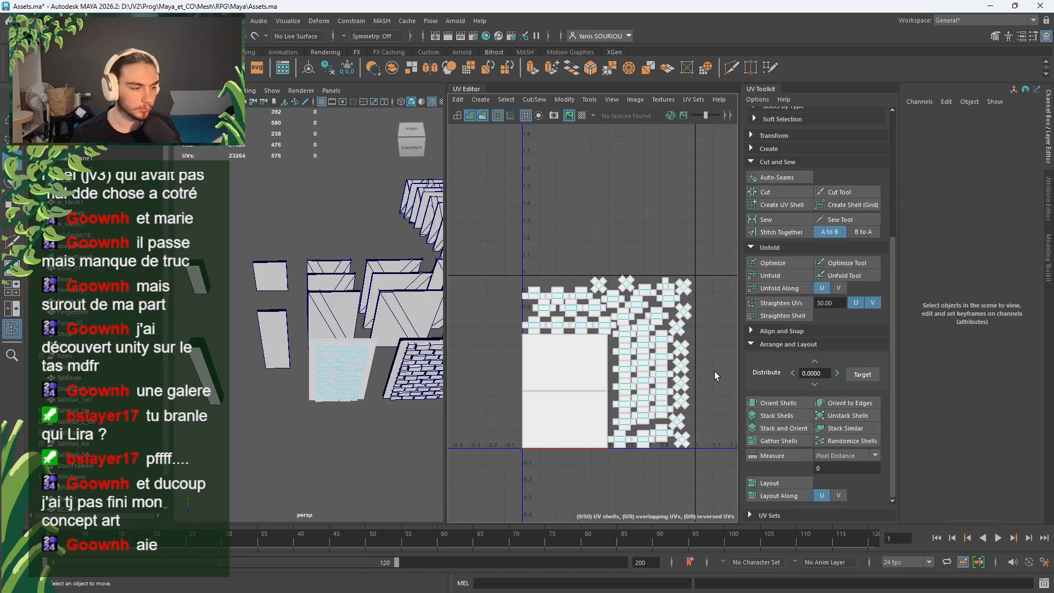
Step: Return to object mode and select the neighbouring brick wall TallWall_2_5m_05
{"action": "middle_click_drag", "start_coordinate": [713, 371], "coordinate": [622, 367], "text": "alt"}
{"action": "scroll", "coordinate": [622, 362], "scroll_direction": "down", "scroll_amount": 4}
{"action": "right_click", "coordinate": [619, 318]}
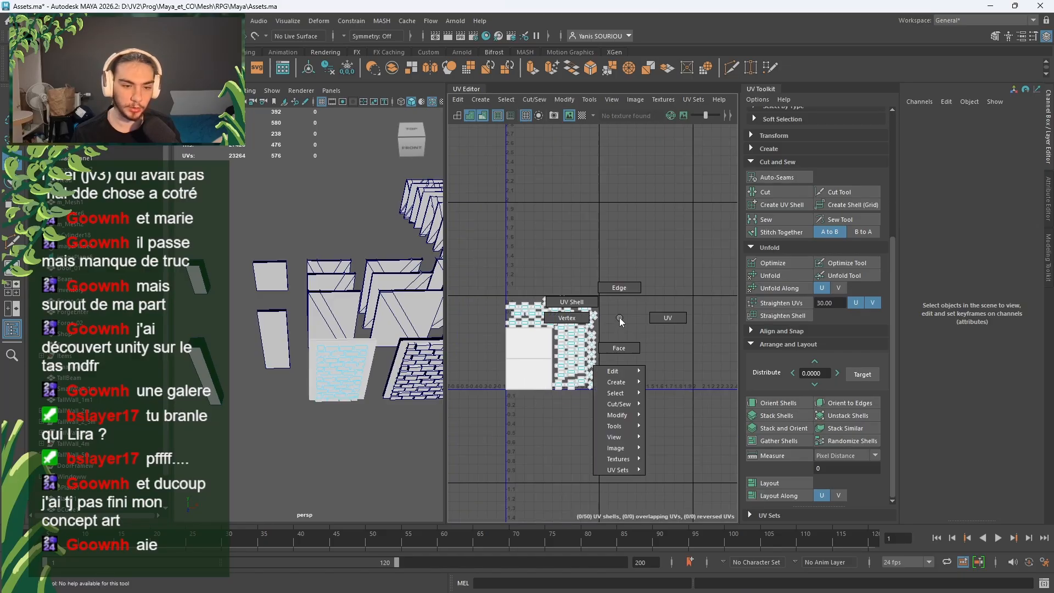
{"action": "right_click_drag", "start_coordinate": [378, 279], "coordinate": [431, 263]}
{"action": "middle_click_drag", "start_coordinate": [413, 351], "coordinate": [263, 316], "text": "alt"}
{"action": "left_click", "coordinate": [276, 325]}
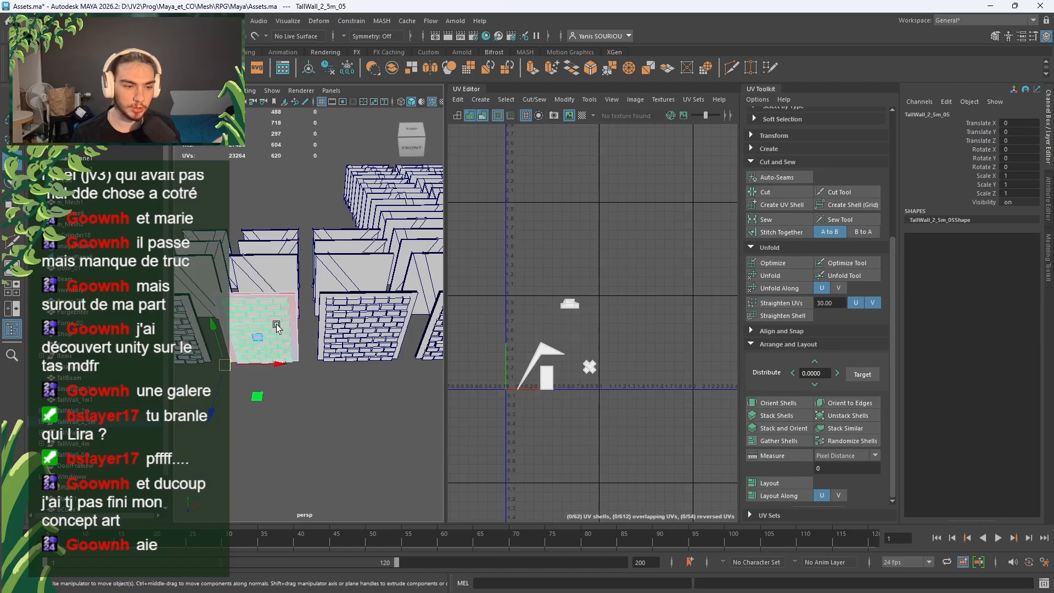
Step: Try to unfold the UVs of TallWall_2_5m_05 while ignoring its non-manifold geometry
{"action": "left_click", "coordinate": [773, 275]}
{"action": "left_click", "coordinate": [637, 246]}
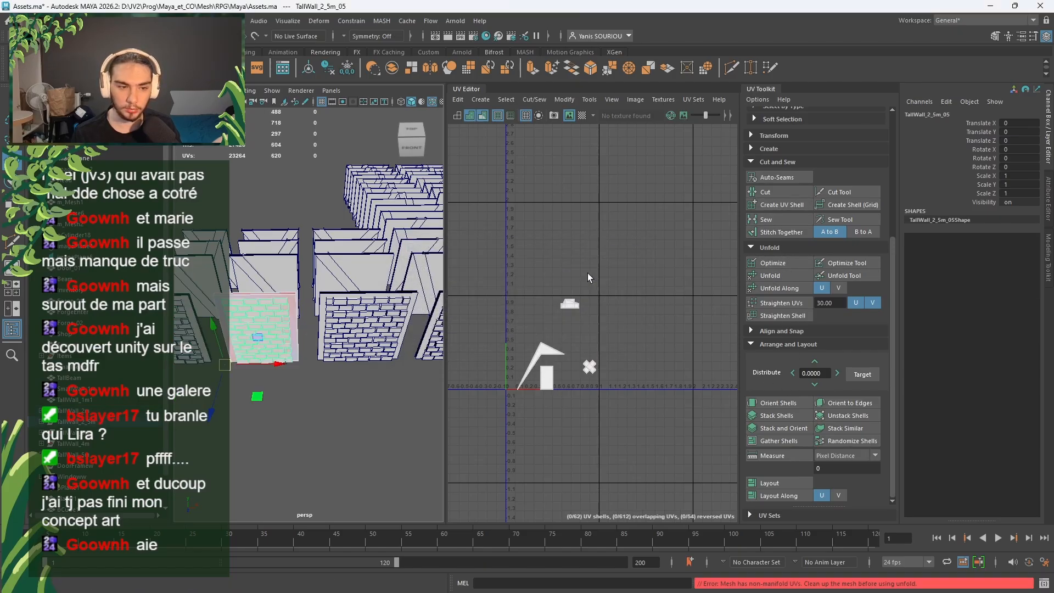
{"action": "left_click", "coordinate": [785, 274]}
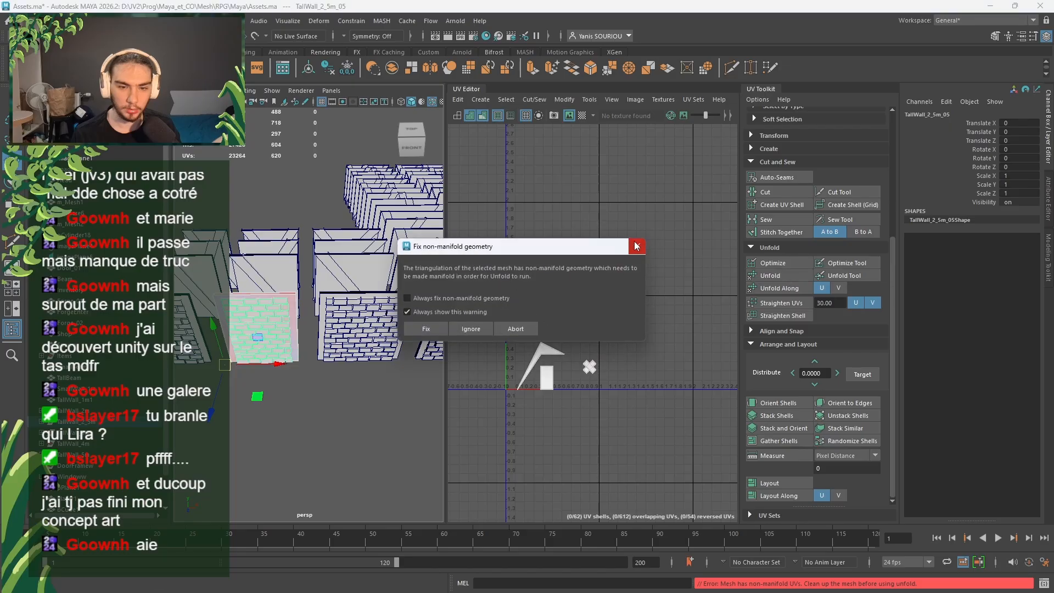
{"action": "left_click", "coordinate": [472, 328]}
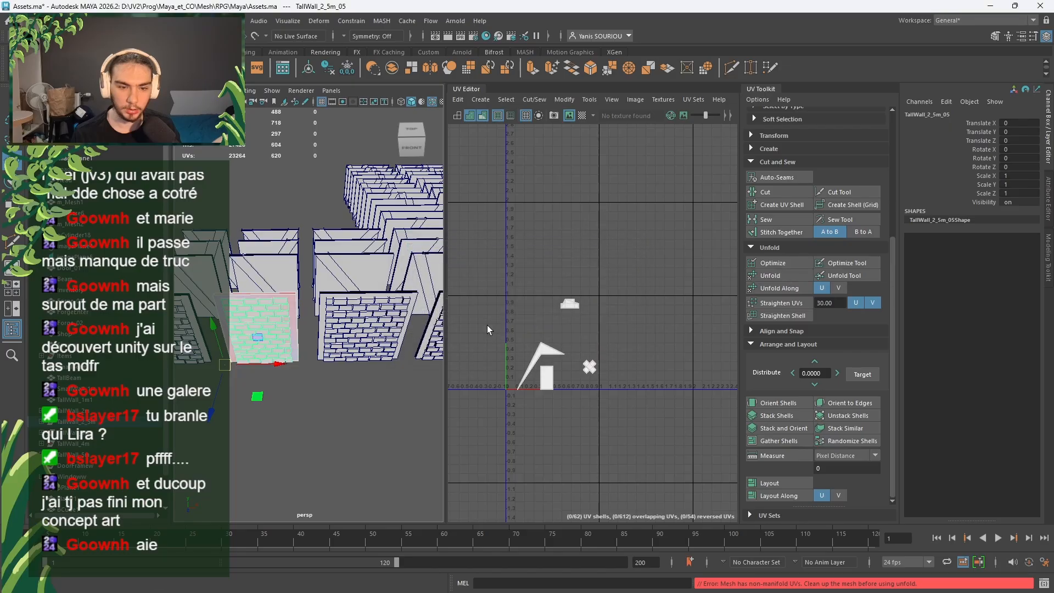
Step: Unfold the UVs of TallWall_2_5m_05 with the non-manifold geometry fix, and lay out its shells
{"action": "left_click", "coordinate": [766, 275]}
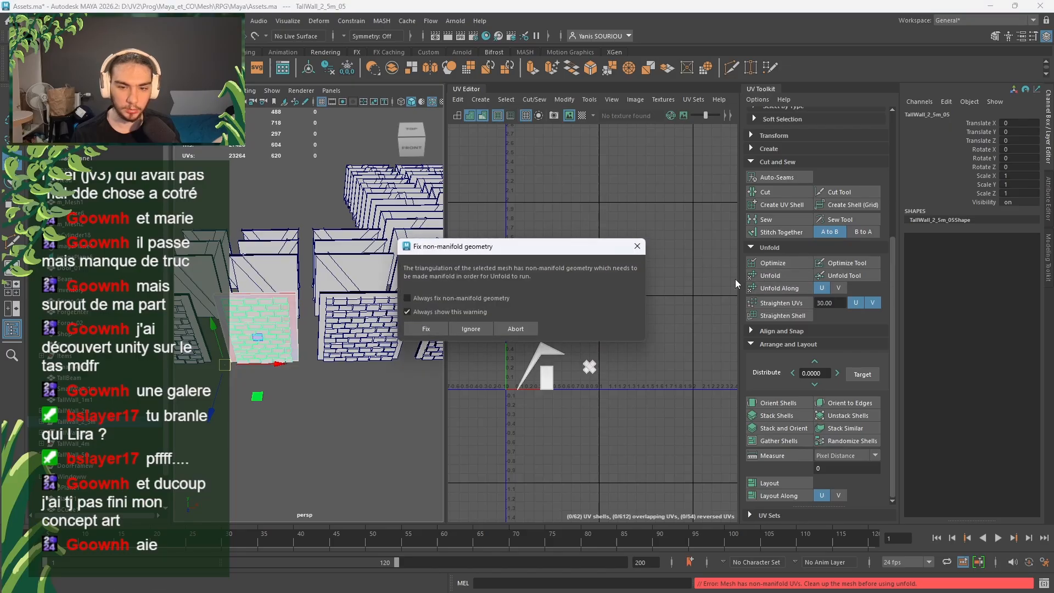
{"action": "left_click", "coordinate": [426, 329]}
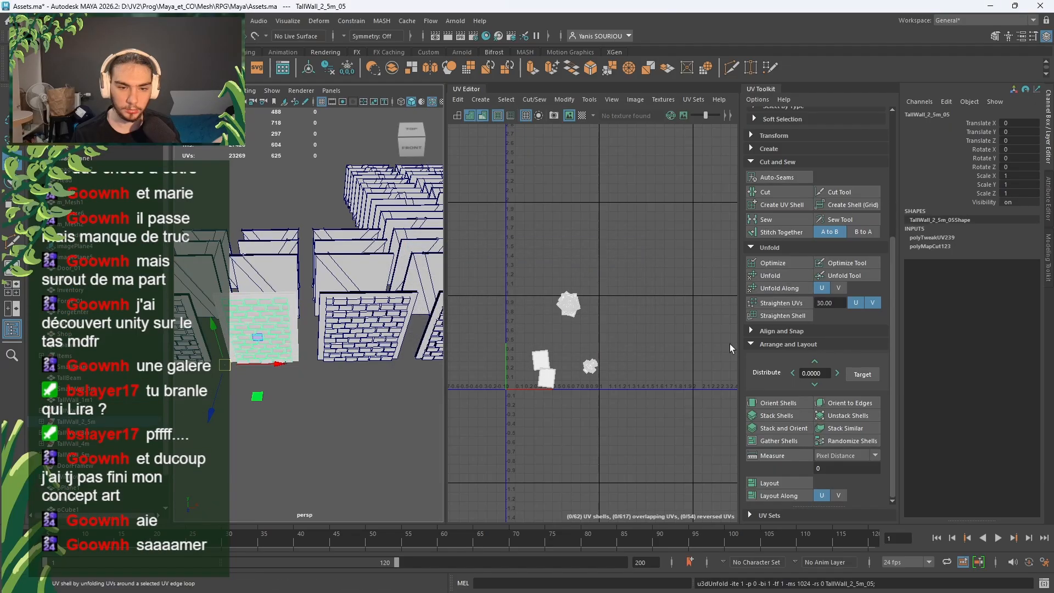
{"action": "left_click", "coordinate": [765, 483]}
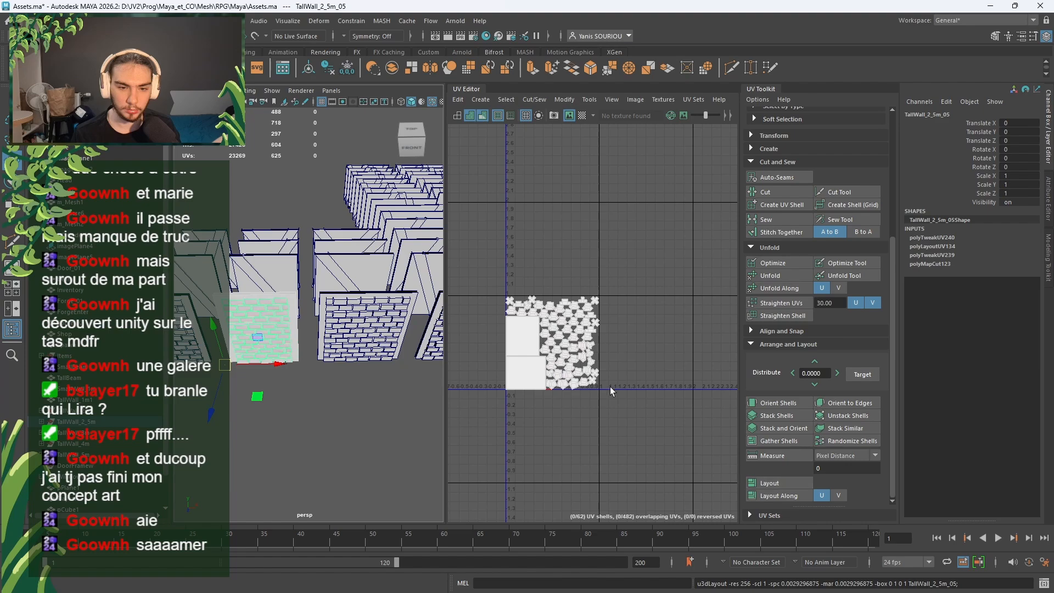
Step: Select the five distorted brick shells at the lower part of the UV layout and frame their faces on the wall
{"action": "scroll", "coordinate": [607, 385], "scroll_direction": "up", "scroll_amount": 5}
{"action": "middle_click_drag", "start_coordinate": [572, 297], "coordinate": [683, 317], "text": "alt"}
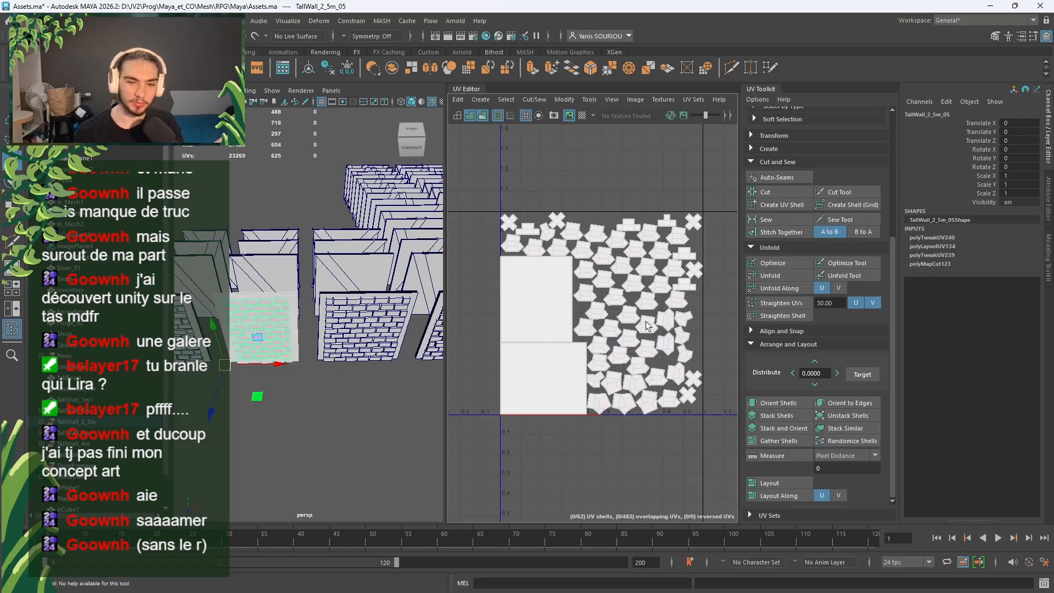
{"action": "scroll", "coordinate": [645, 362], "scroll_direction": "up", "scroll_amount": 4}
{"action": "scroll", "coordinate": [636, 401], "scroll_direction": "up", "scroll_amount": 2}
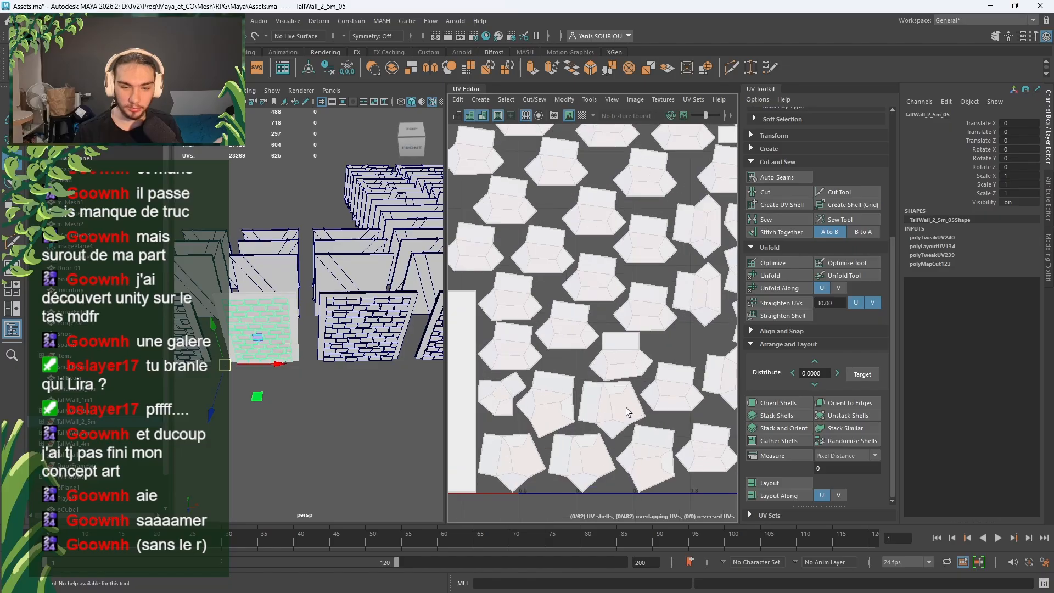
{"action": "right_click_drag", "start_coordinate": [611, 413], "coordinate": [600, 409]}
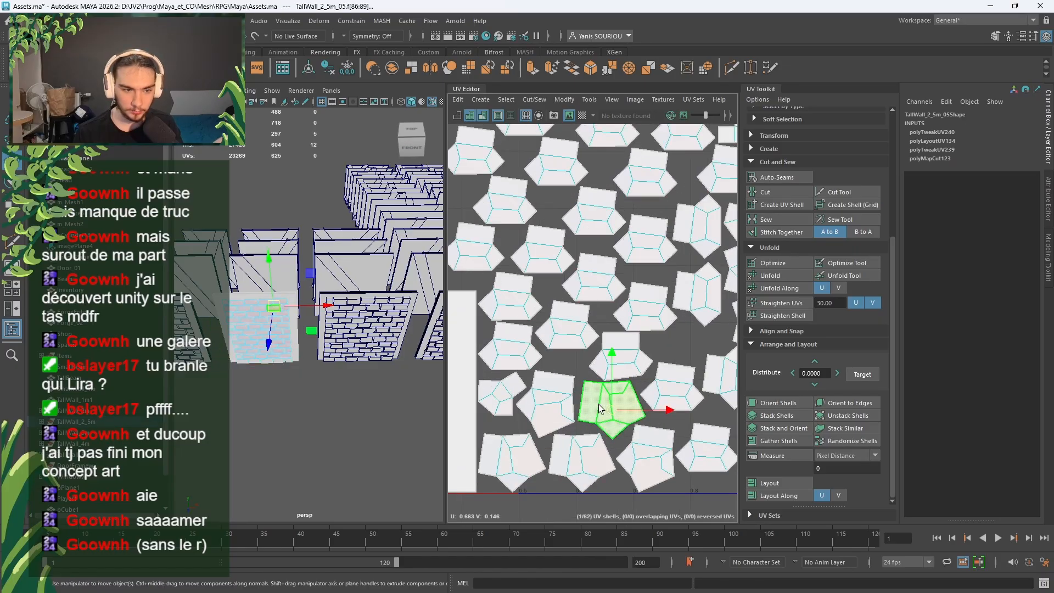
{"action": "left_click", "coordinate": [549, 405], "text": "shift"}
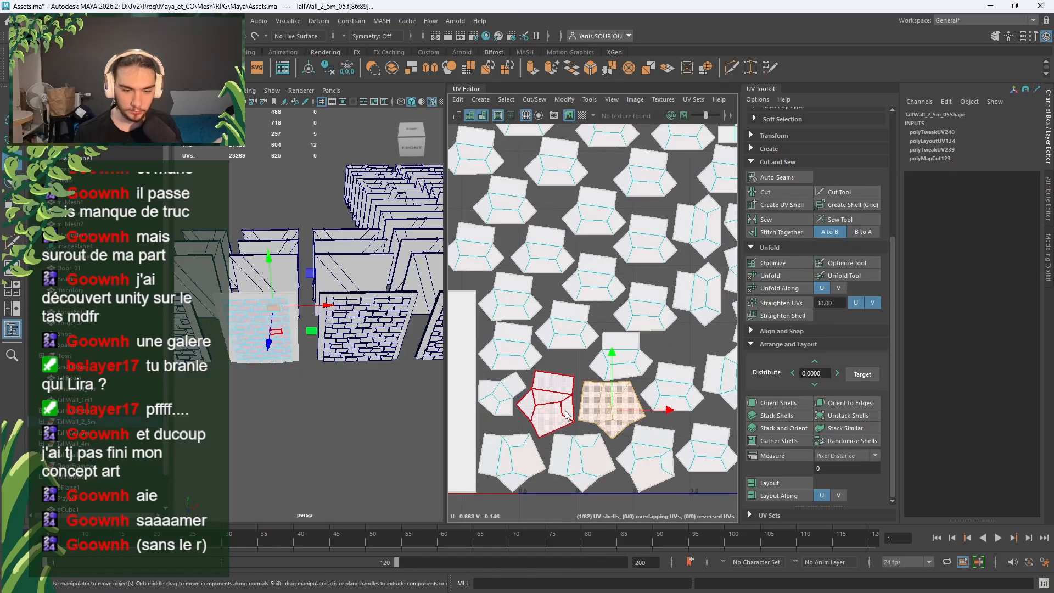
{"action": "left_click", "coordinate": [608, 473], "text": "shift"}
{"action": "left_click", "coordinate": [638, 470], "text": "shift"}
{"action": "left_click", "coordinate": [522, 473], "text": "shift"}
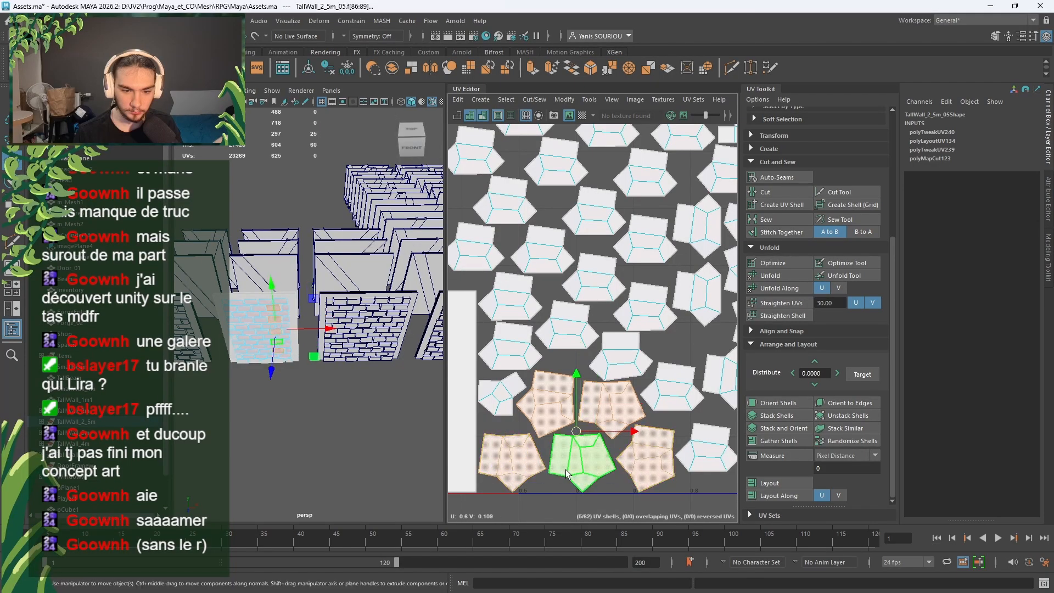
{"action": "scroll", "coordinate": [680, 478], "scroll_direction": "down", "scroll_amount": 2}
{"action": "middle_click_drag", "start_coordinate": [662, 276], "coordinate": [685, 341], "text": "alt"}
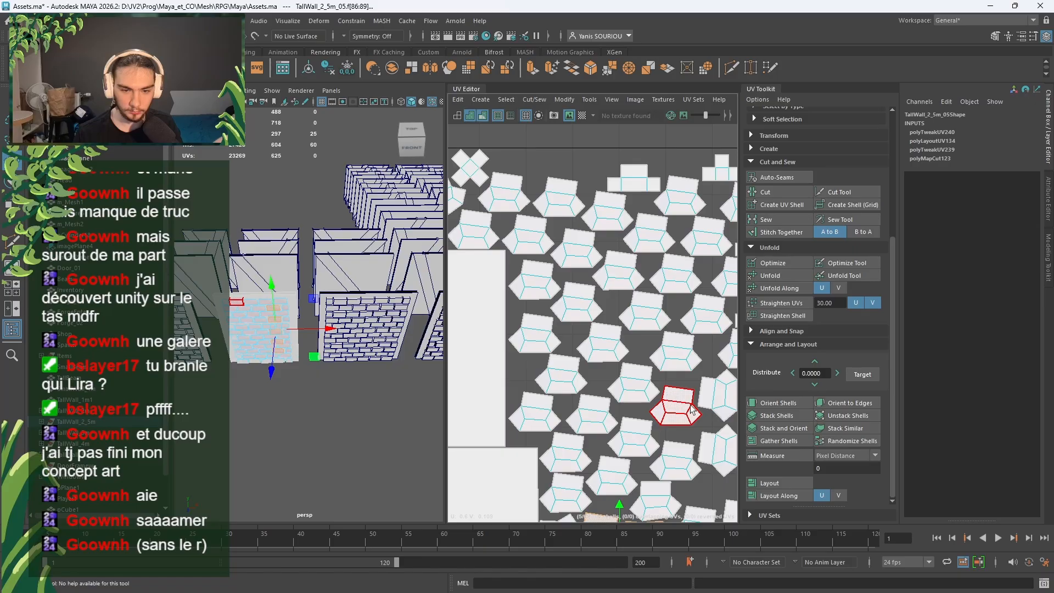
{"action": "middle_click_drag", "start_coordinate": [692, 411], "coordinate": [695, 274], "text": "alt"}
{"action": "key", "text": "f"}
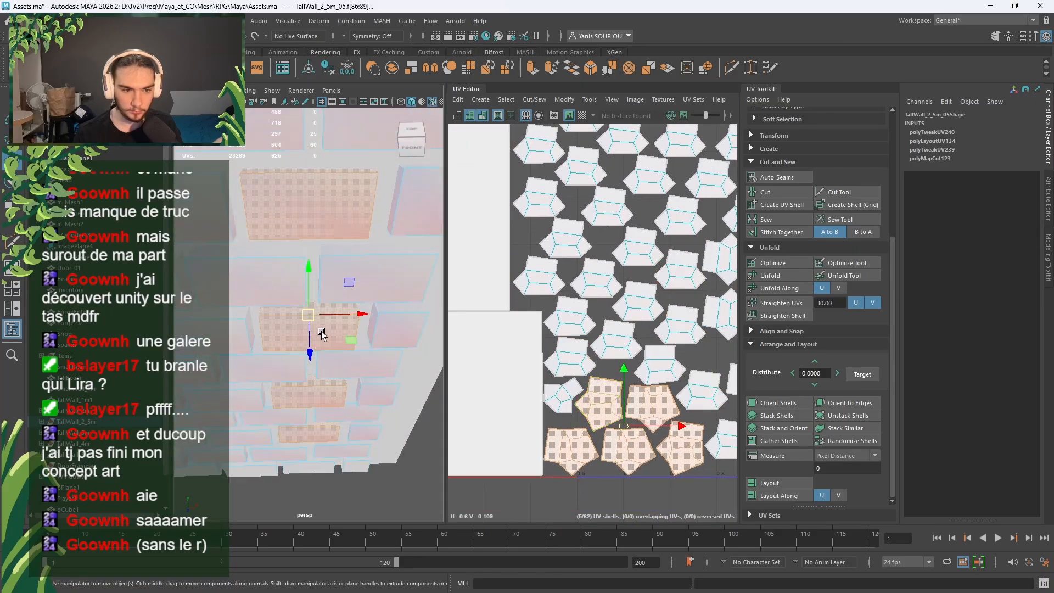
Step: Delete the unwanted rear face of each of the five distorted bricks of TallWall_2_5m_05
{"action": "left_click_drag", "start_coordinate": [321, 333], "coordinate": [313, 265], "text": "alt"}
{"action": "left_click", "coordinate": [336, 323]}
{"action": "scroll", "coordinate": [357, 354], "scroll_direction": "down", "scroll_amount": 4}
{"action": "left_click", "coordinate": [295, 260]}
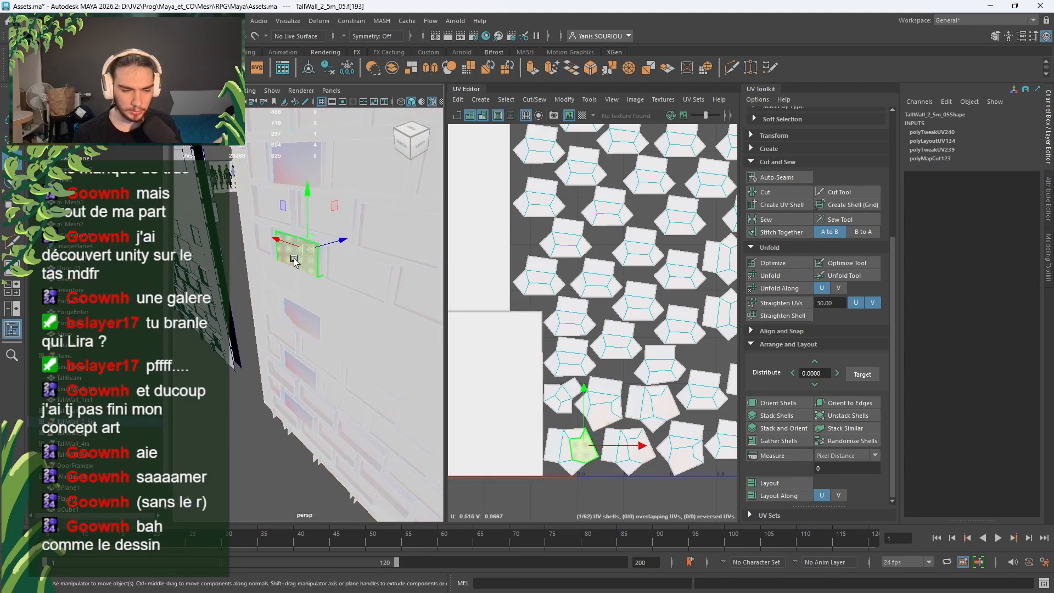
{"action": "key", "text": "Delete"}
{"action": "left_click", "coordinate": [304, 176]}
{"action": "key", "text": "Delete"}
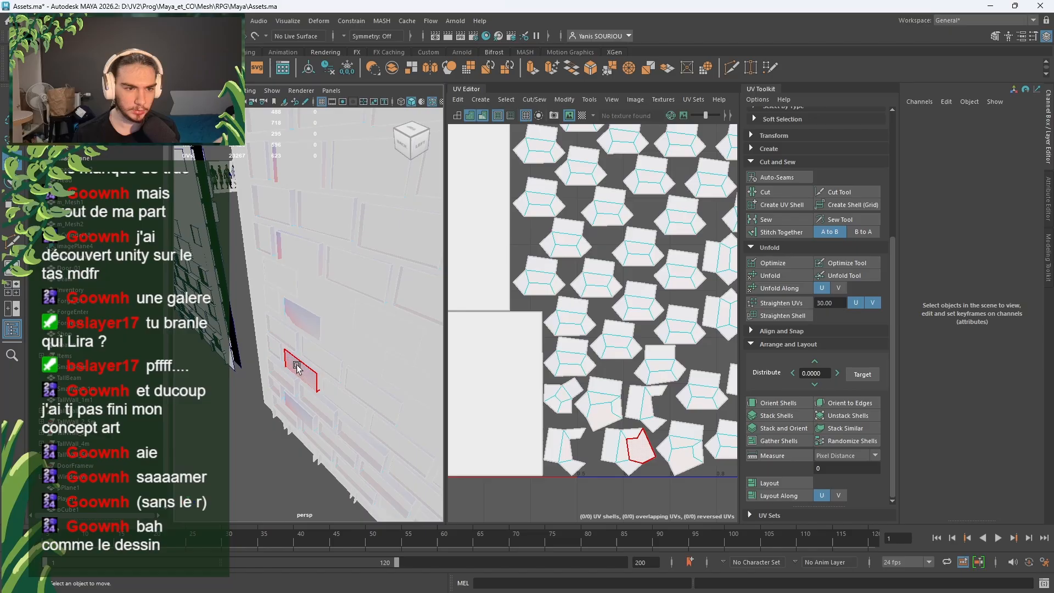
{"action": "left_click", "coordinate": [306, 328]}
{"action": "key", "text": "Delete"}
{"action": "left_click", "coordinate": [304, 366]}
{"action": "key", "text": "Delete"}
{"action": "left_click", "coordinate": [310, 387]}
{"action": "key", "text": "Delete"}
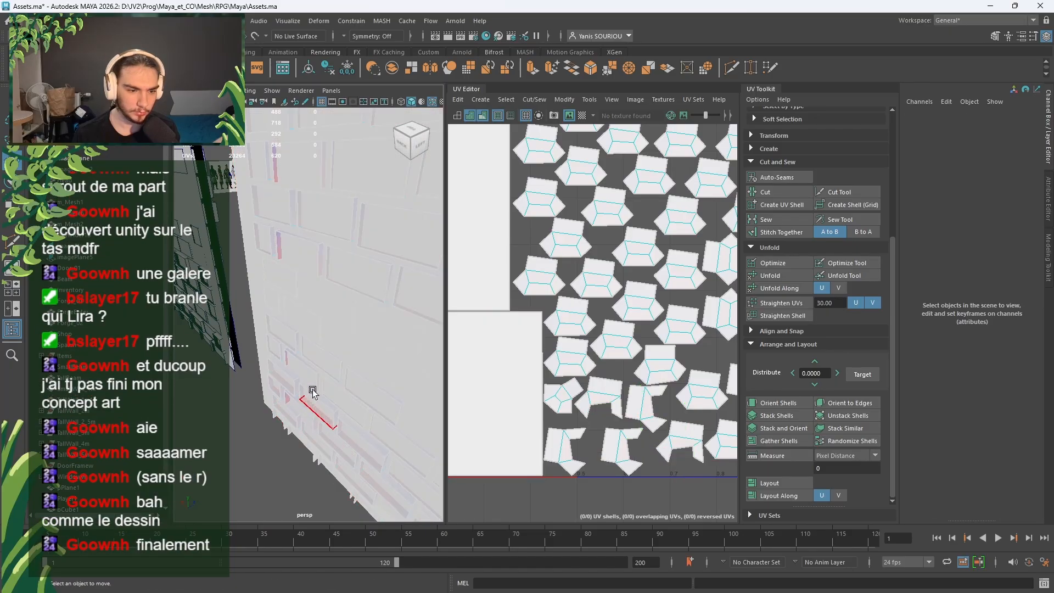
Step: Return to object mode and reselect TallWall_2_5m_05 from its front side
{"action": "left_click_drag", "start_coordinate": [294, 251], "coordinate": [305, 357], "text": "alt"}
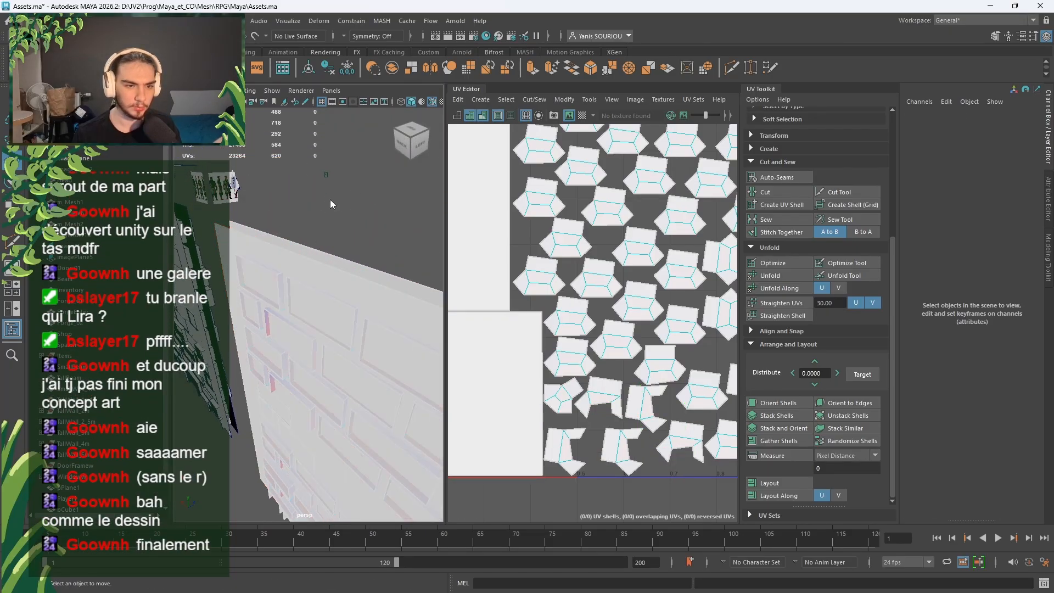
{"action": "right_click_drag", "start_coordinate": [330, 199], "coordinate": [362, 191]}
{"action": "left_click", "coordinate": [362, 192]}
{"action": "left_click", "coordinate": [357, 300]}
{"action": "left_click", "coordinate": [332, 235]}
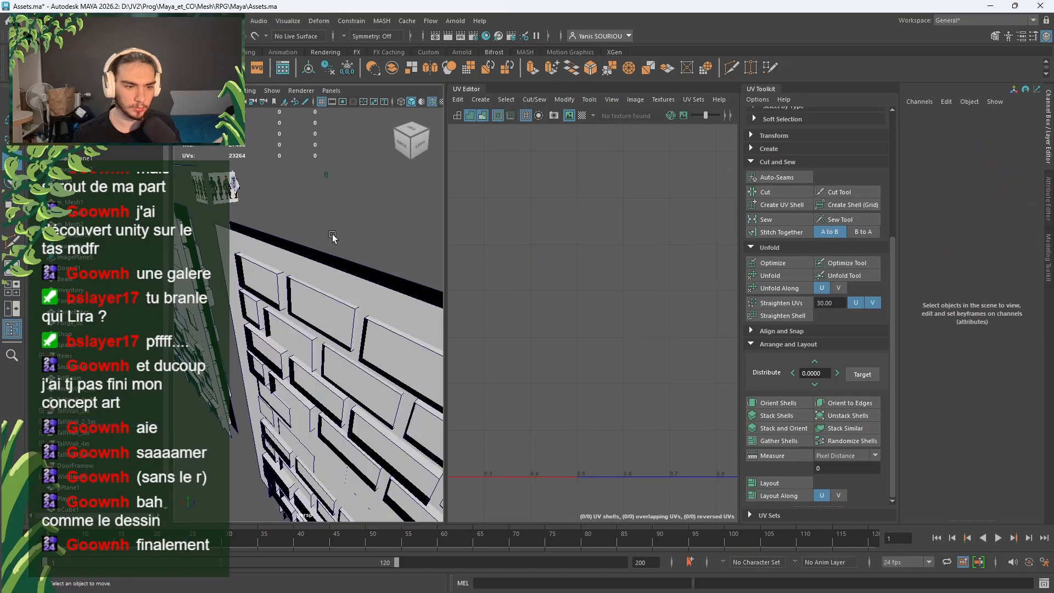
{"action": "left_click_drag", "start_coordinate": [332, 235], "coordinate": [352, 349], "text": "alt"}
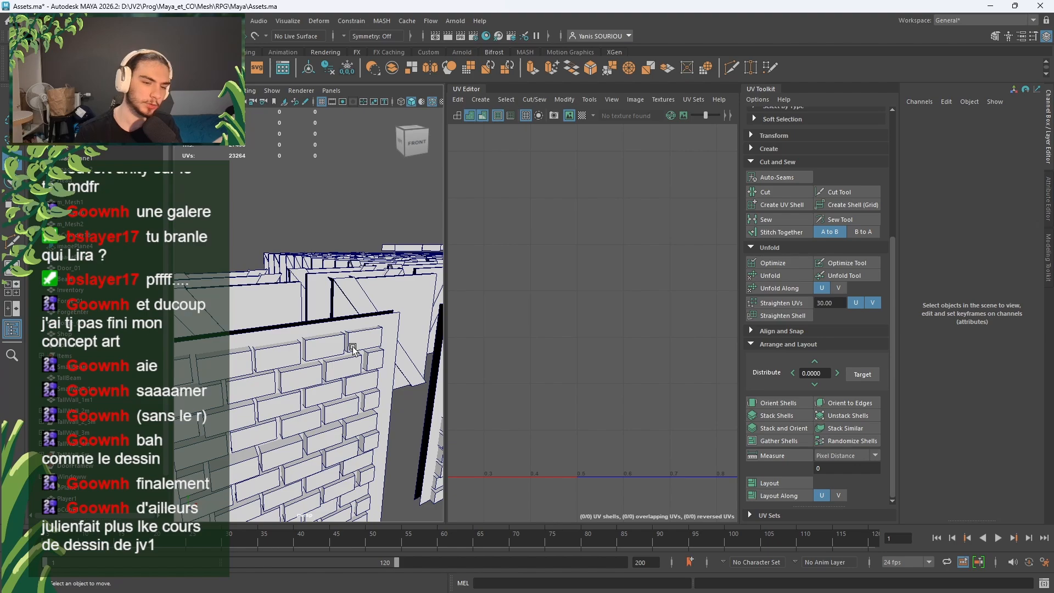
{"action": "left_click", "coordinate": [354, 347]}
{"action": "scroll", "coordinate": [340, 351], "scroll_direction": "up", "scroll_amount": 5}
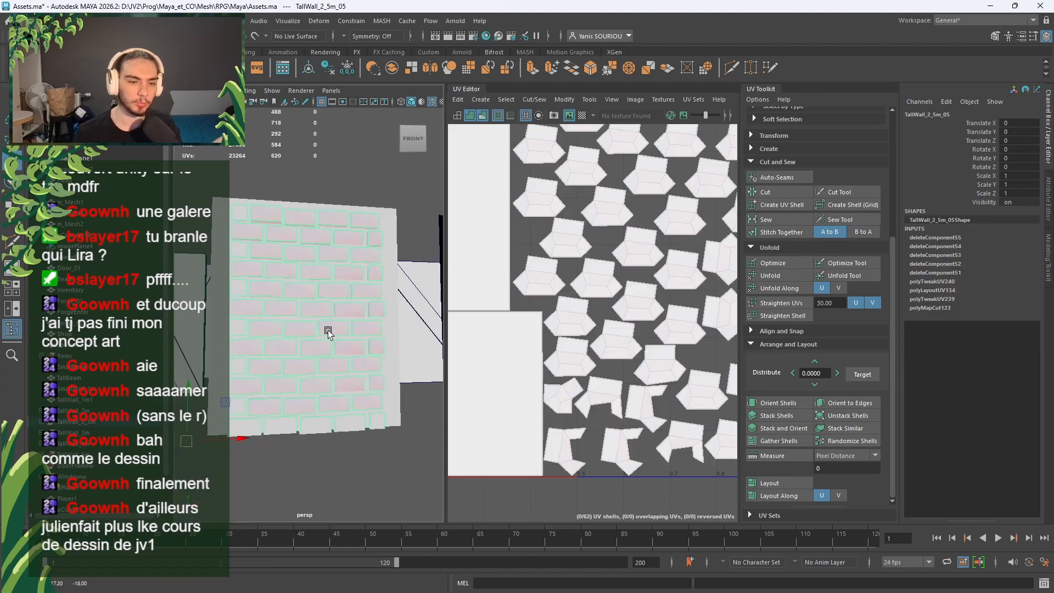
Step: Select two open edges beneath the first incomplete brick and bridge them to fill its missing underside
{"action": "left_click_drag", "start_coordinate": [311, 407], "coordinate": [241, 387], "text": "alt"}
{"action": "right_click", "coordinate": [285, 279]}
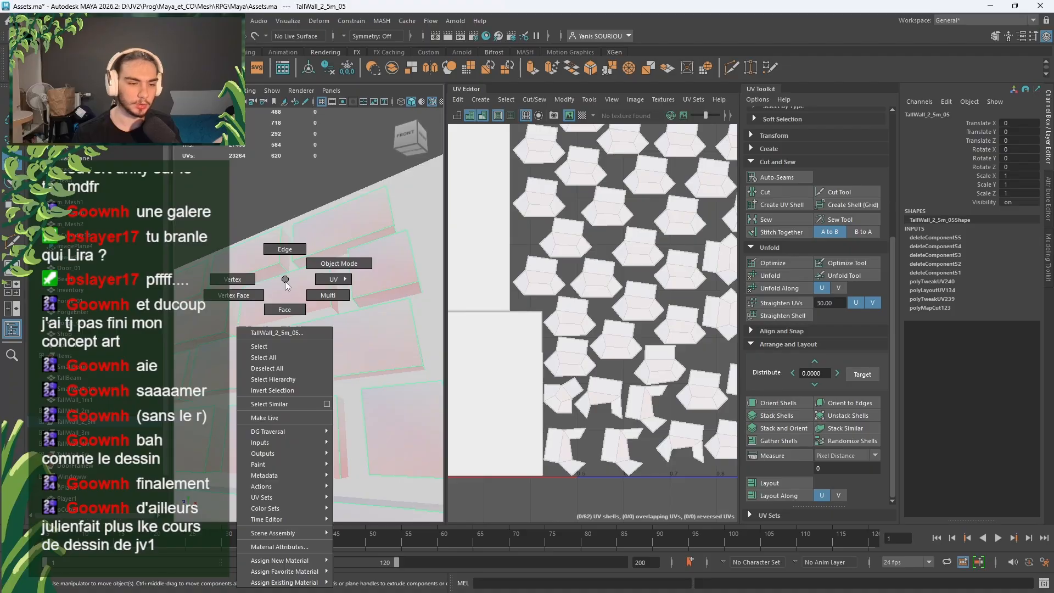
{"action": "left_click", "coordinate": [284, 251]}
{"action": "left_click", "coordinate": [247, 333]}
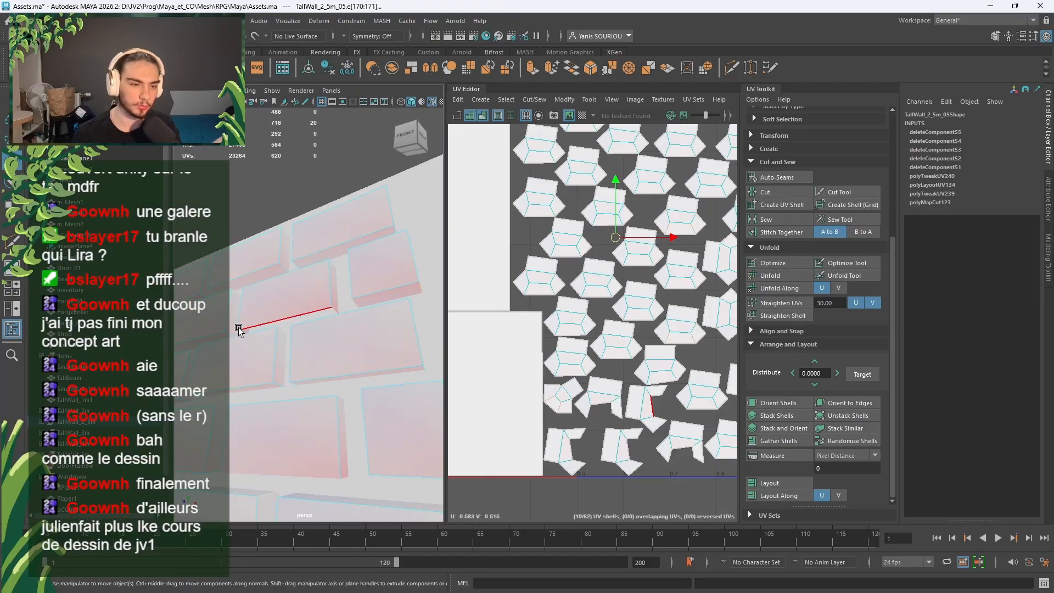
{"action": "left_click_drag", "start_coordinate": [239, 331], "coordinate": [226, 338], "text": "alt"}
{"action": "left_click", "coordinate": [286, 335]}
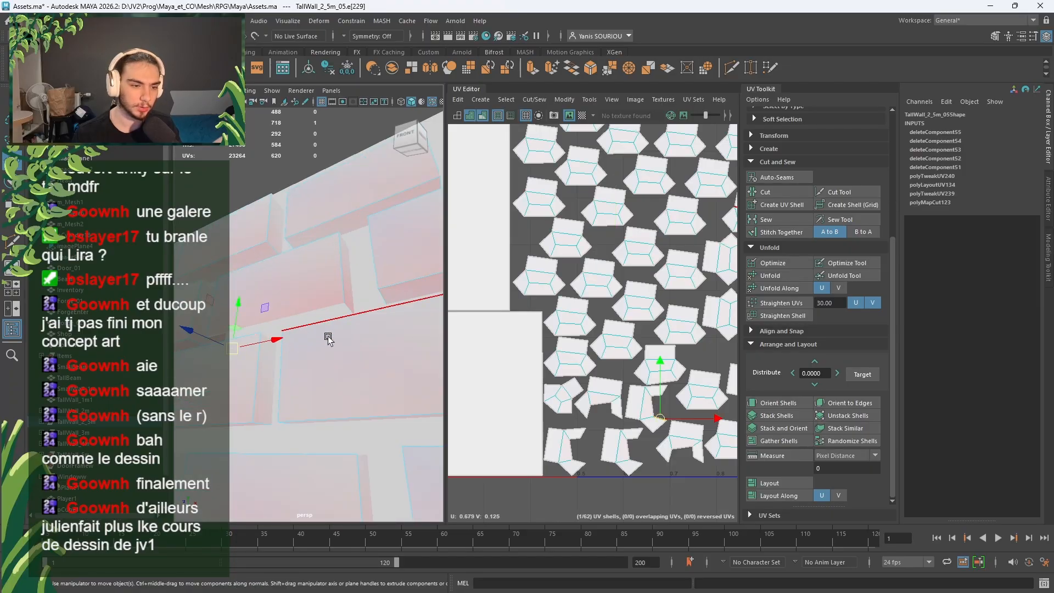
{"action": "left_click", "coordinate": [334, 279], "text": "shift"}
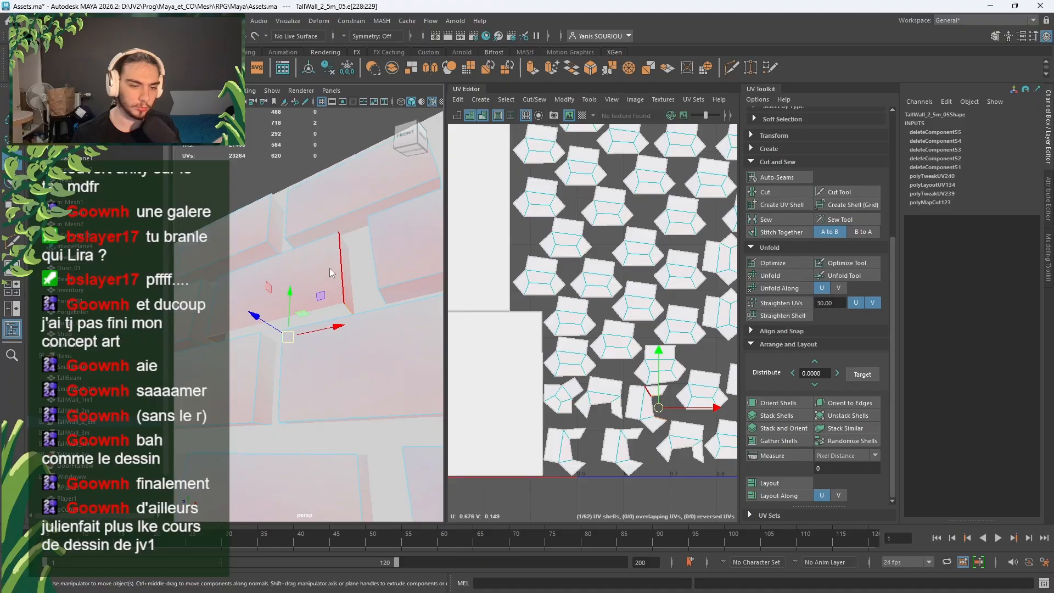
{"action": "right_click_drag", "start_coordinate": [329, 273], "coordinate": [319, 402], "text": "shift"}
Step: Bridge two open edges beneath the second incomplete brick of TallWall_2_5m_05 to close its missing underside
{"action": "middle_click_drag", "start_coordinate": [318, 402], "coordinate": [308, 207], "text": "alt"}
{"action": "middle_click_drag", "start_coordinate": [191, 367], "coordinate": [244, 371], "text": "alt"}
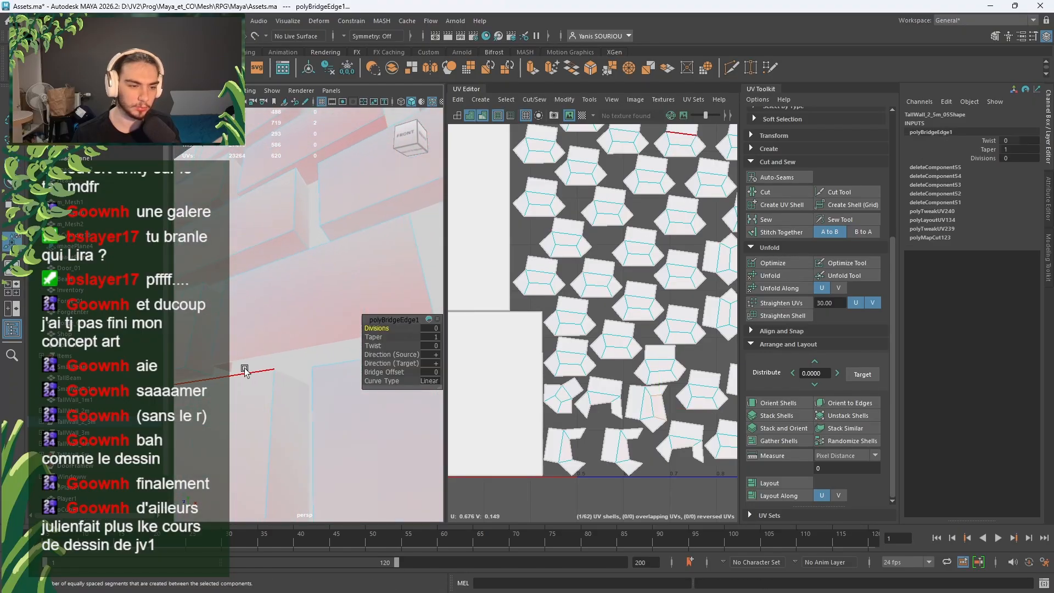
{"action": "left_click", "coordinate": [228, 369]}
{"action": "middle_click_drag", "start_coordinate": [298, 286], "coordinate": [308, 390], "text": "alt"}
{"action": "scroll", "coordinate": [308, 389], "scroll_direction": "up", "scroll_amount": 4}
{"action": "left_click", "coordinate": [315, 355], "text": "shift"}
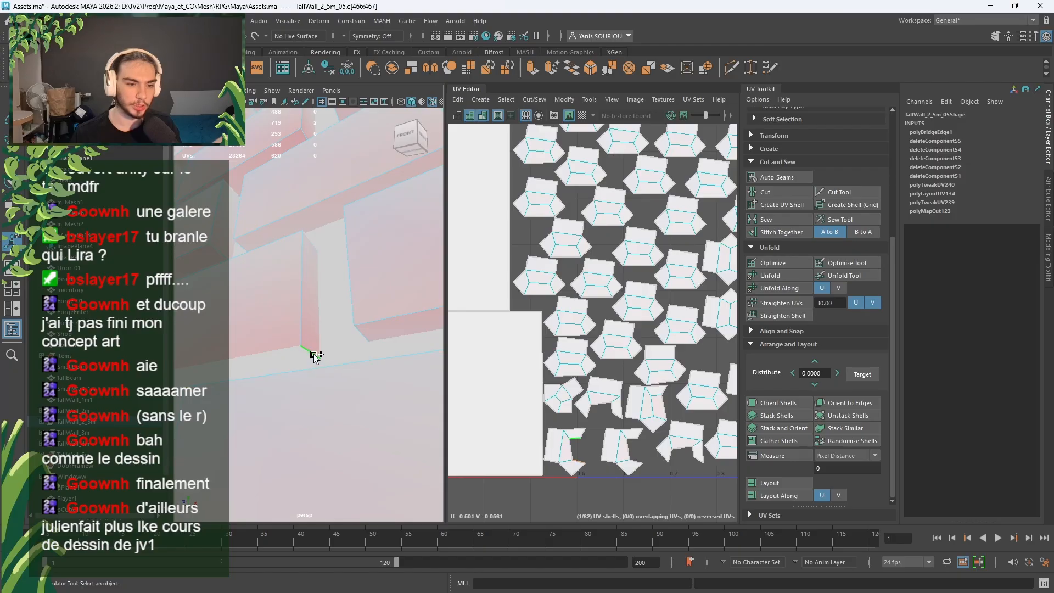
{"action": "right_click_drag", "start_coordinate": [269, 299], "coordinate": [262, 428], "text": "shift"}
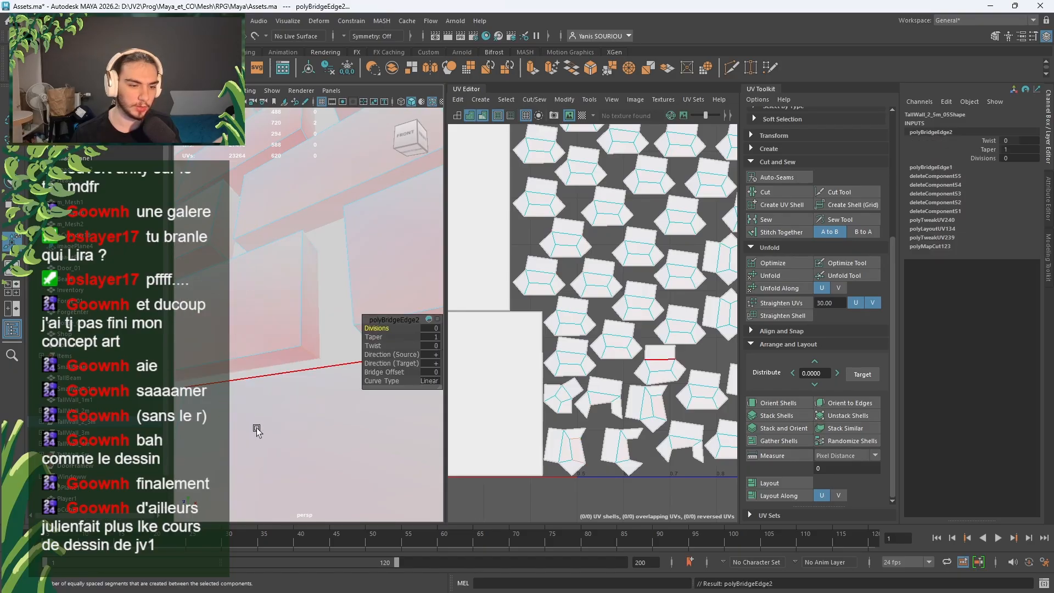
Step: Select the two open bottom edges of the third incomplete brick and bridge them with a new face
{"action": "middle_click_drag", "start_coordinate": [251, 288], "coordinate": [322, 219], "text": "alt"}
{"action": "scroll", "coordinate": [322, 219], "scroll_direction": "up", "scroll_amount": 4}
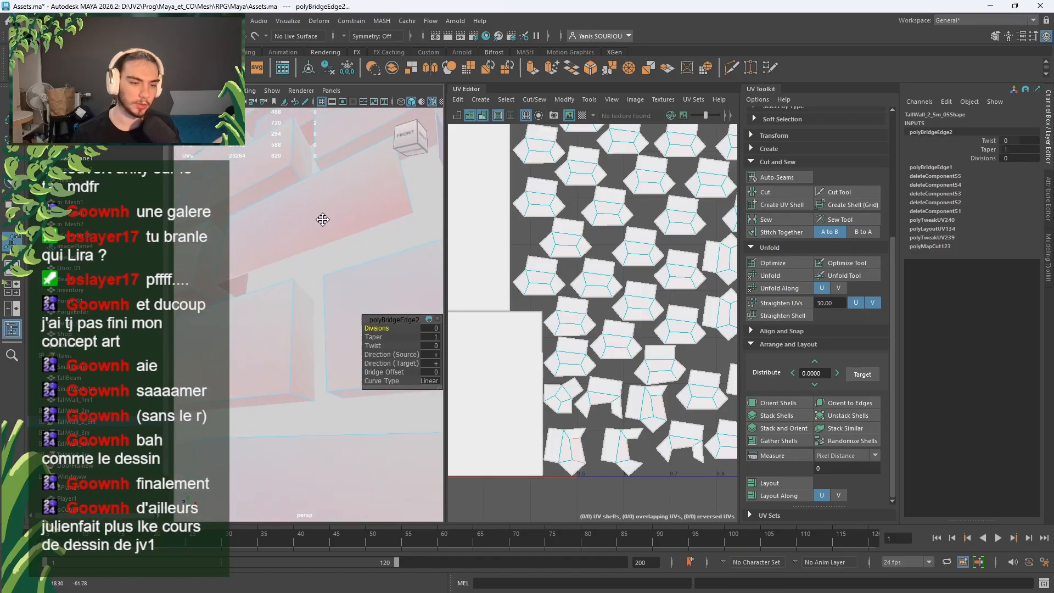
{"action": "left_click", "coordinate": [231, 288]}
{"action": "middle_click_drag", "start_coordinate": [345, 286], "coordinate": [316, 316], "text": "alt"}
{"action": "left_click", "coordinate": [317, 316]}
{"action": "right_click_drag", "start_coordinate": [318, 281], "coordinate": [300, 392], "text": "shift"}
Step: Select the facing open edges of the fourth incomplete brick and bridge them to fill its gap
{"action": "middle_click_drag", "start_coordinate": [301, 391], "coordinate": [285, 313], "text": "alt"}
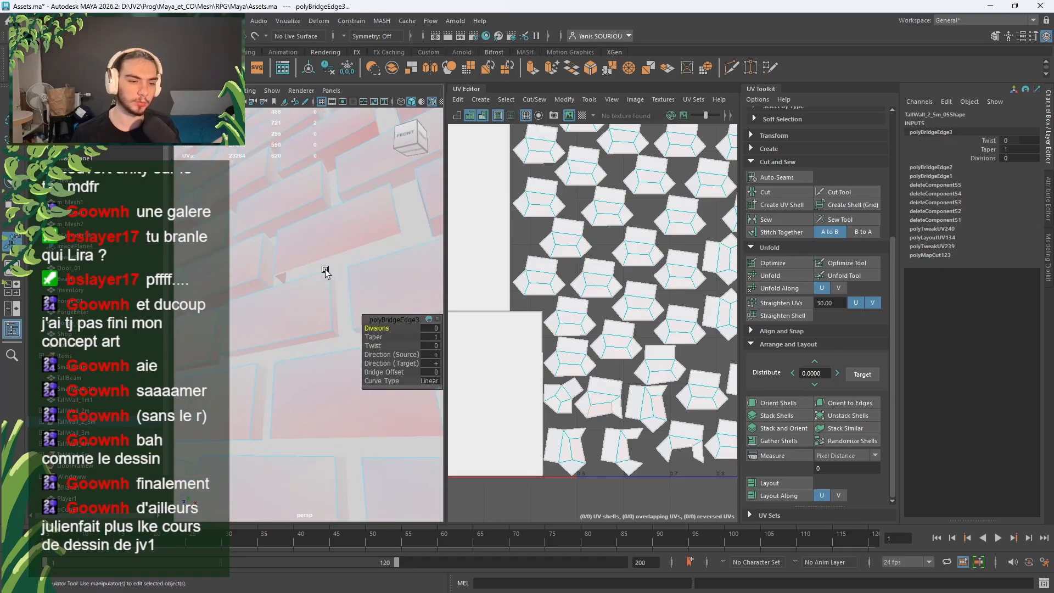
{"action": "left_click", "coordinate": [232, 325]}
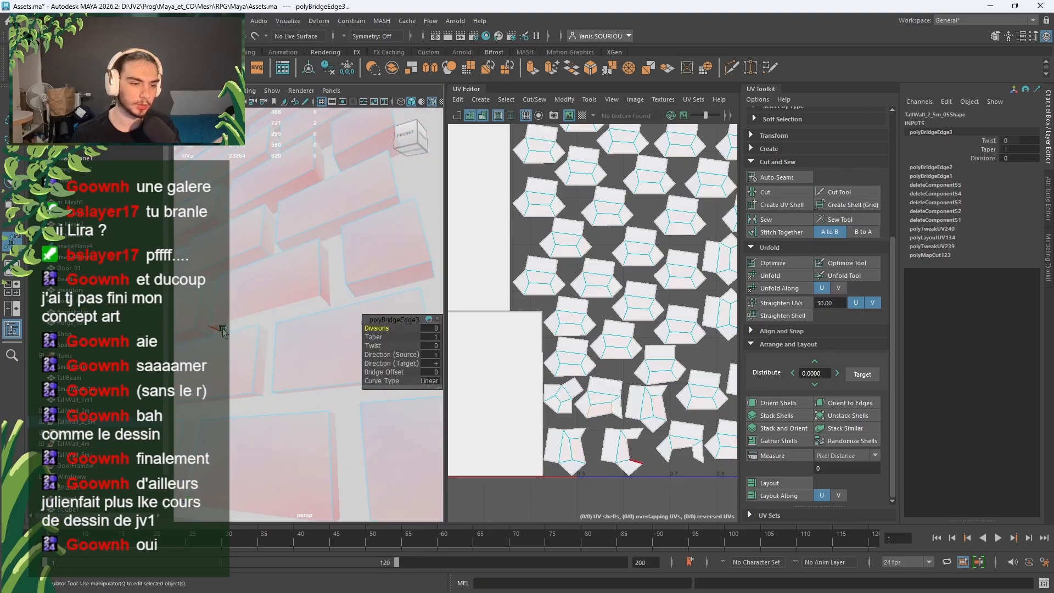
{"action": "left_click", "coordinate": [223, 330]}
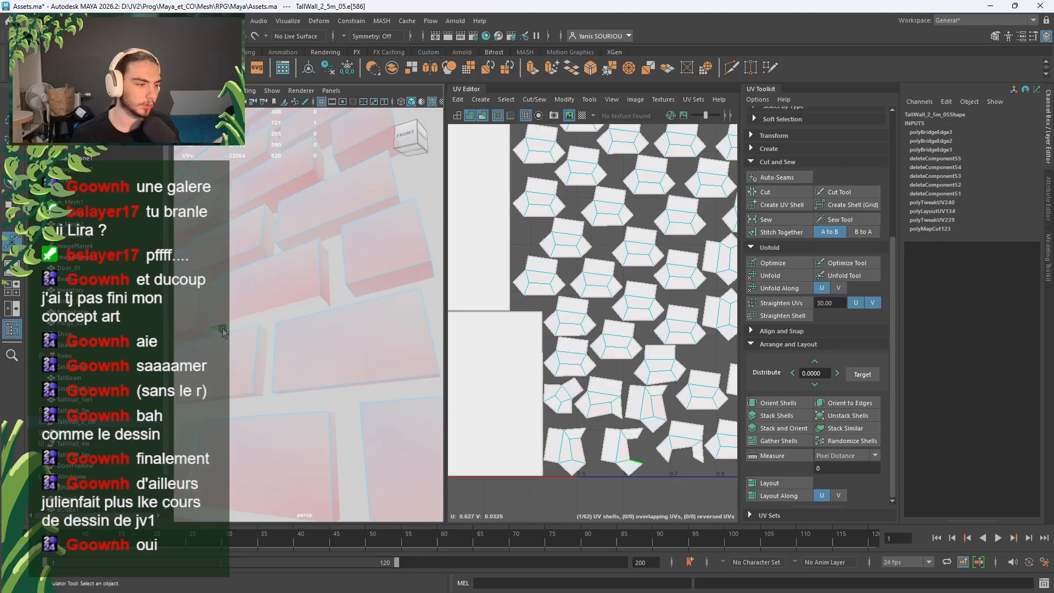
{"action": "left_click", "coordinate": [281, 269], "text": "shift"}
{"action": "right_click_drag", "start_coordinate": [281, 270], "coordinate": [258, 401], "text": "shift"}
Step: Bridge the remaining pair of open edges on the fifth incomplete brick to complete its geometry
{"action": "left_click_drag", "start_coordinate": [258, 401], "coordinate": [242, 356], "text": "alt"}
{"action": "left_click", "coordinate": [306, 358]}
{"action": "left_click_drag", "start_coordinate": [306, 358], "coordinate": [347, 360], "text": "alt"}
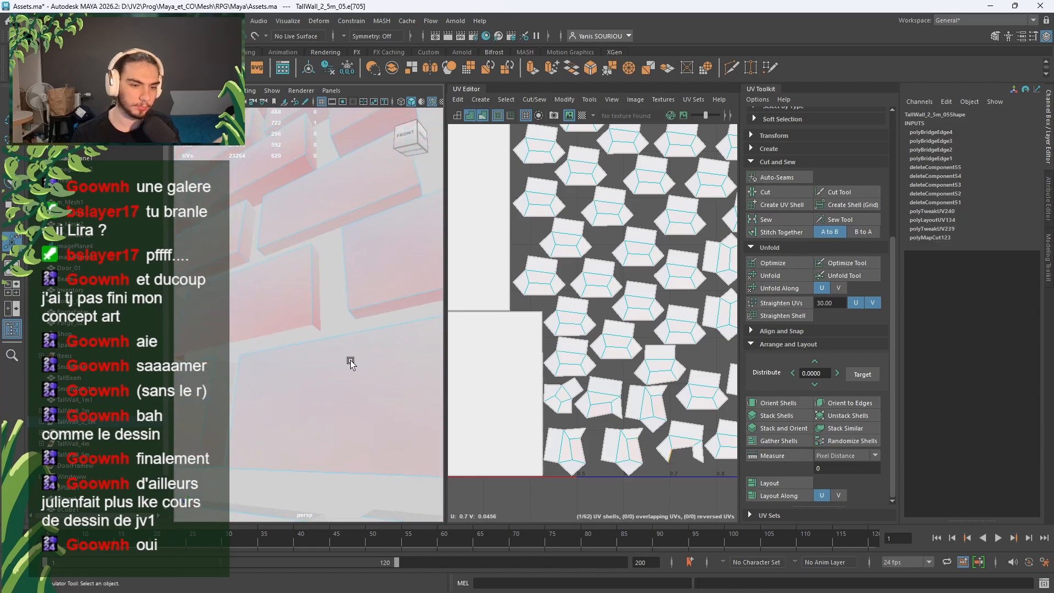
{"action": "right_click_drag", "start_coordinate": [316, 328], "coordinate": [290, 430], "text": "shift"}
{"action": "left_click_drag", "start_coordinate": [290, 430], "coordinate": [337, 434], "text": "alt"}
Step: Switch to edge selection in the UV layout and frame the brick shells at its upper-left corner
{"action": "right_click_drag", "start_coordinate": [308, 278], "coordinate": [366, 262]}
{"action": "right_click_drag", "start_coordinate": [618, 362], "coordinate": [625, 333]}
{"action": "scroll", "coordinate": [617, 328], "scroll_direction": "down", "scroll_amount": 3}
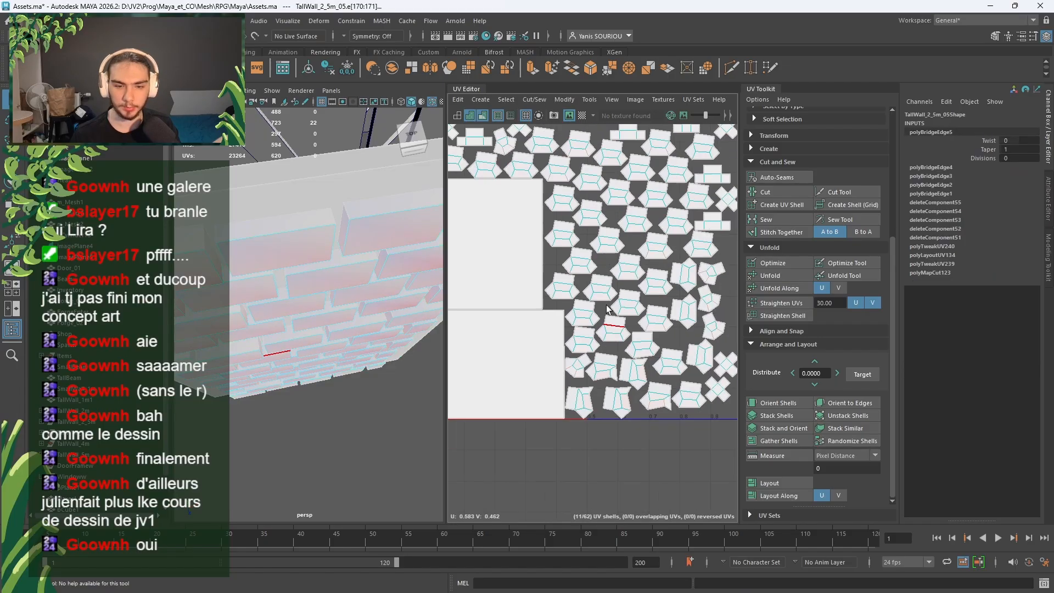
{"action": "middle_click_drag", "start_coordinate": [617, 328], "coordinate": [702, 461], "text": "alt"}
{"action": "scroll", "coordinate": [703, 461], "scroll_direction": "up", "scroll_amount": 8}
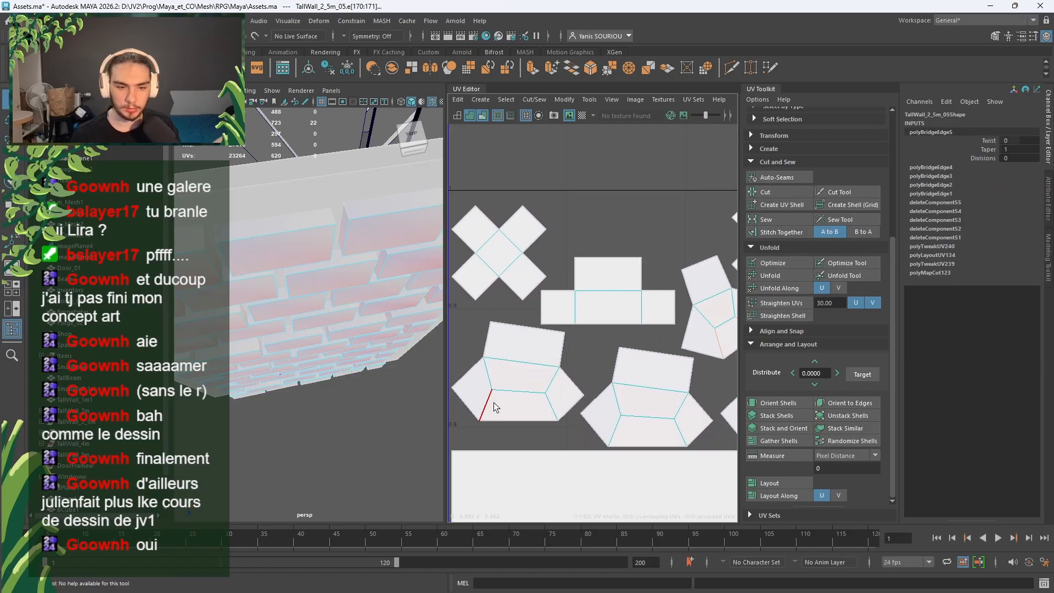
Step: Add the two slanted lower inner edges of the brick shells directly above the large rectangular UV shell to the edge selection
{"action": "left_click", "coordinate": [615, 433], "text": "shift"}
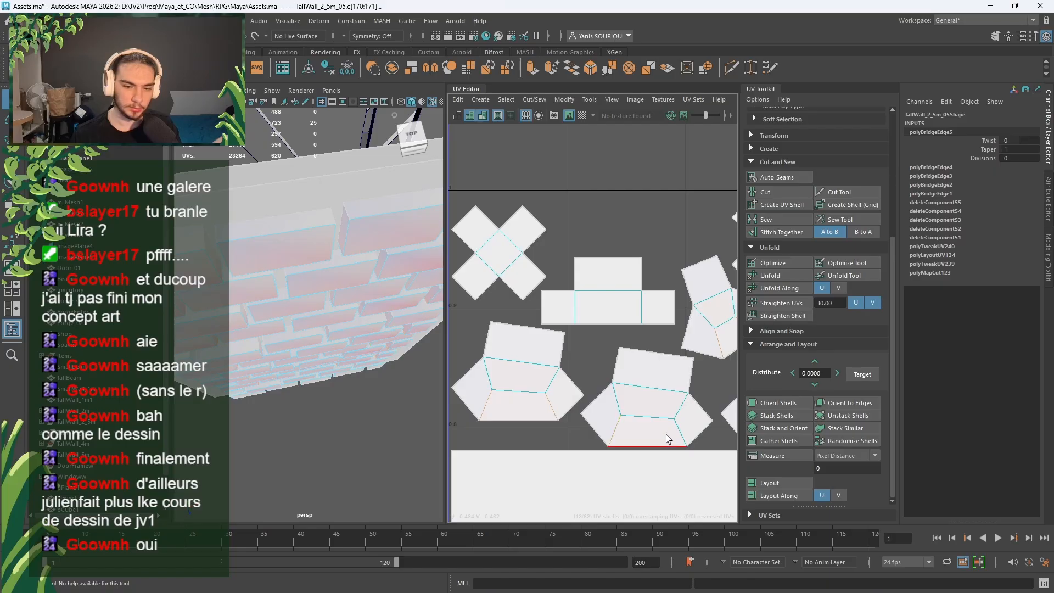
{"action": "left_click", "coordinate": [680, 434], "text": "shift"}
{"action": "middle_click_drag", "start_coordinate": [690, 355], "coordinate": [612, 353], "text": "alt"}
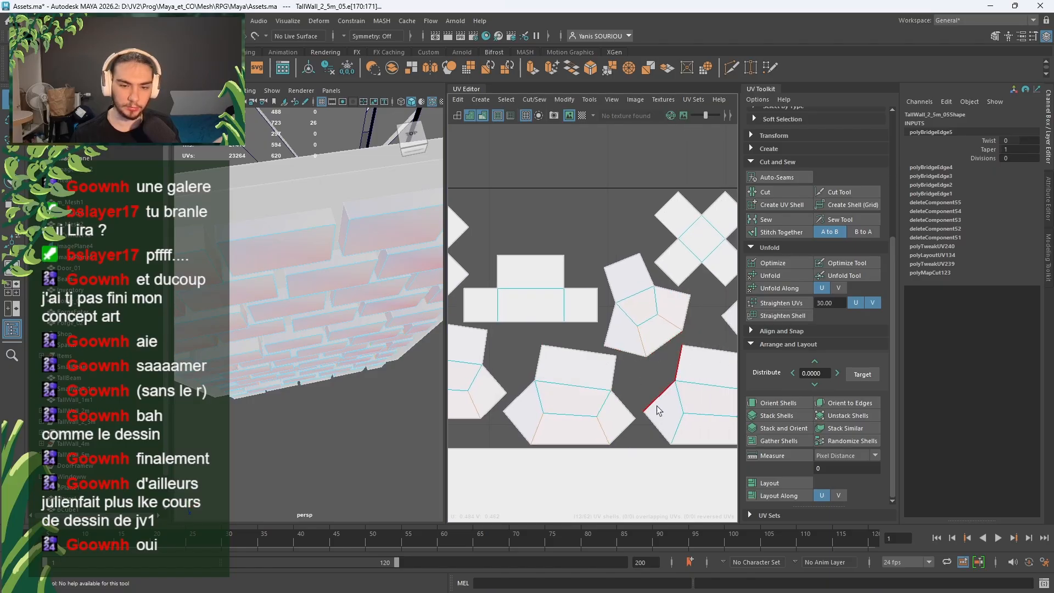
{"action": "middle_click_drag", "start_coordinate": [656, 406], "coordinate": [552, 376], "text": "alt"}
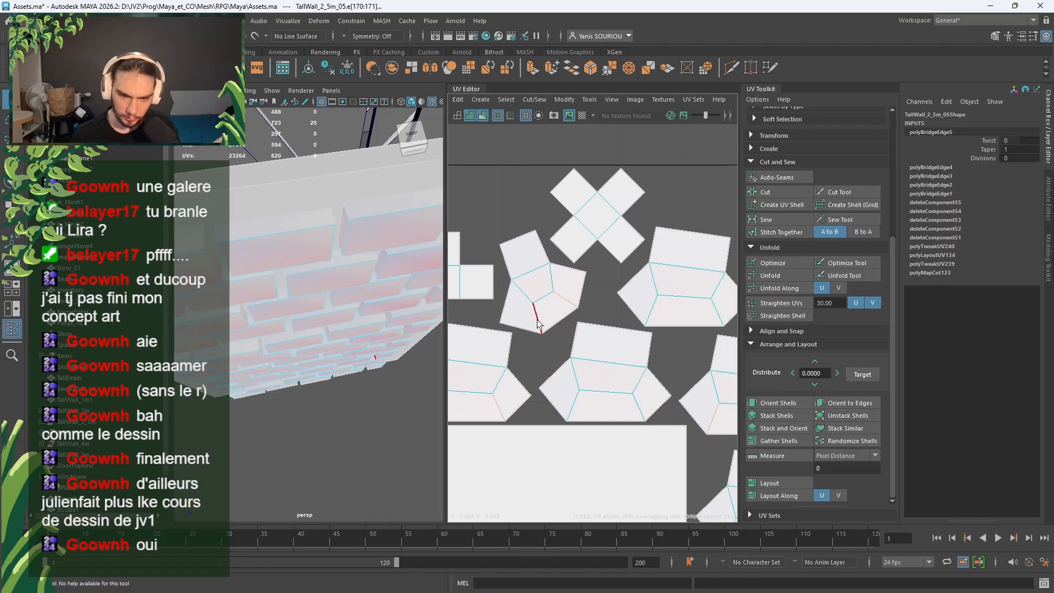
{"action": "left_click", "coordinate": [636, 405], "text": "shift"}
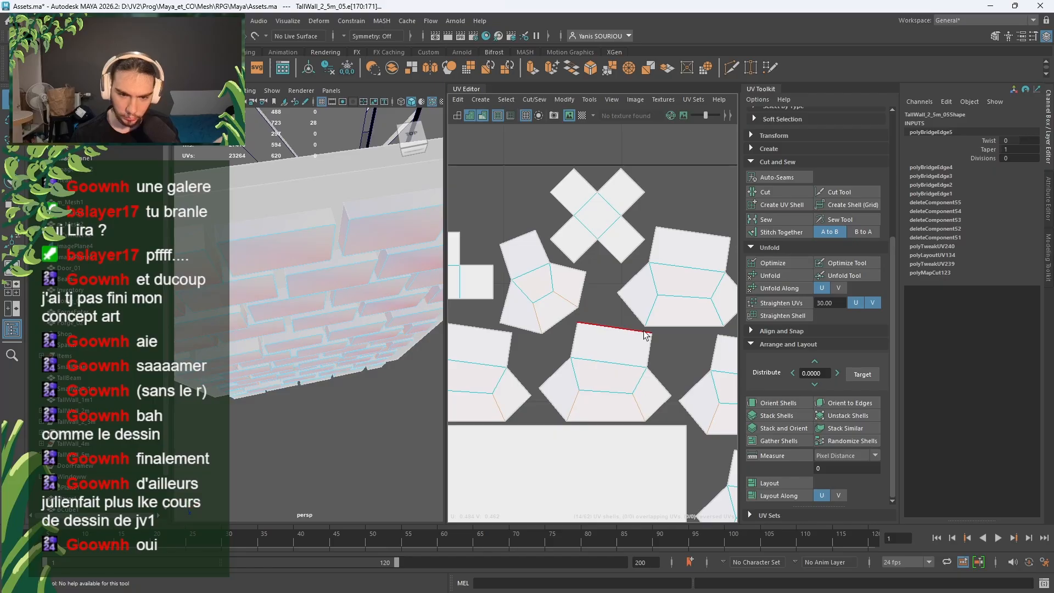
{"action": "left_click", "coordinate": [717, 310], "text": "shift"}
{"action": "middle_click_drag", "start_coordinate": [691, 340], "coordinate": [513, 298], "text": "alt"}
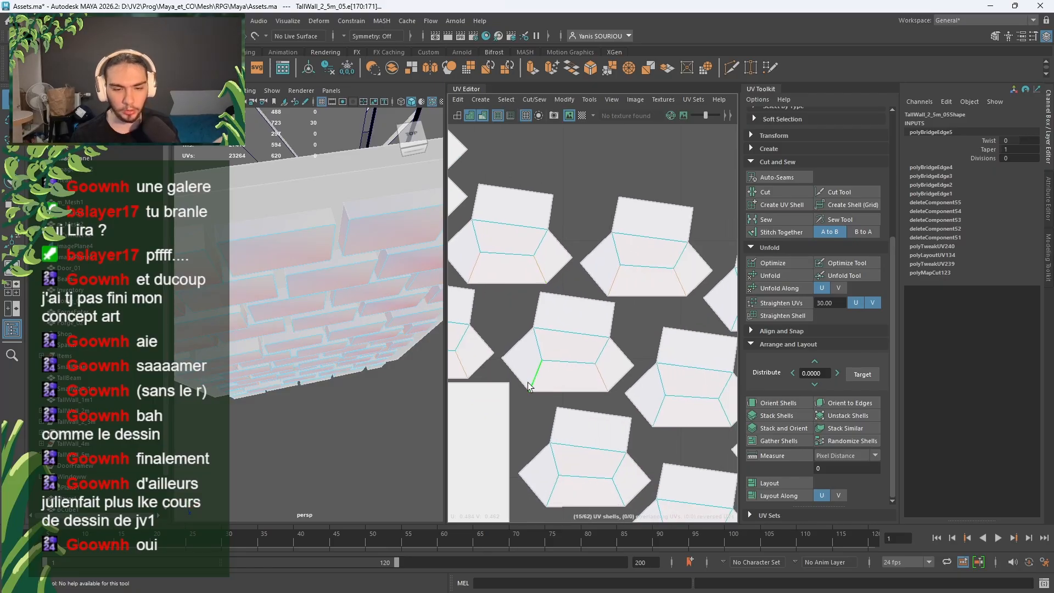
Step: Extend the edge selection with both slanted lower inner edges of each brick shell to the right of the large rectangular shell
{"action": "middle_click_drag", "start_coordinate": [653, 414], "coordinate": [614, 367], "text": "alt"}
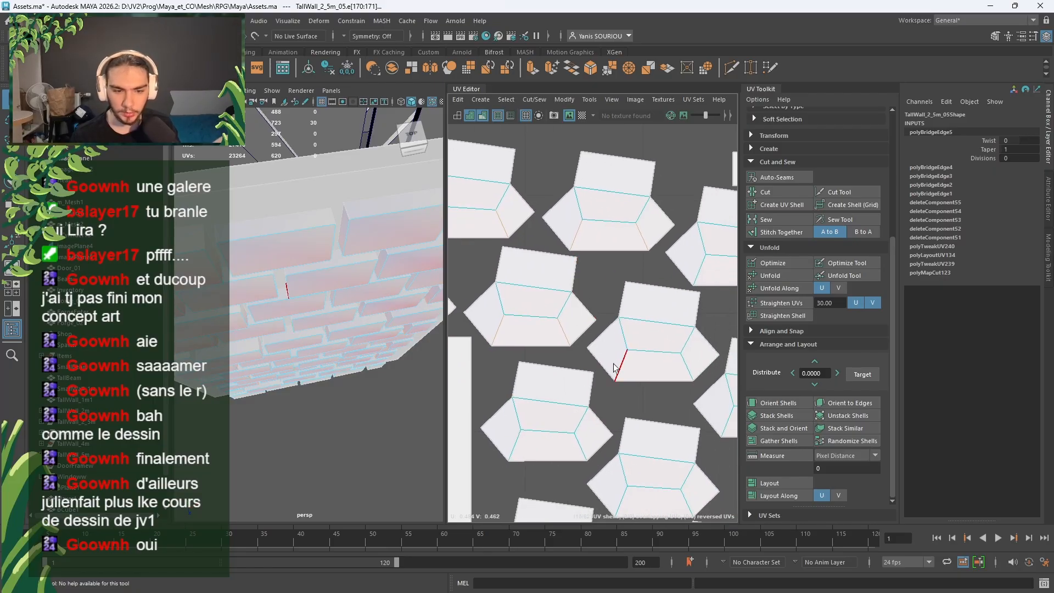
{"action": "left_click", "coordinate": [621, 378], "text": "shift"}
{"action": "left_click", "coordinate": [685, 369], "text": "shift"}
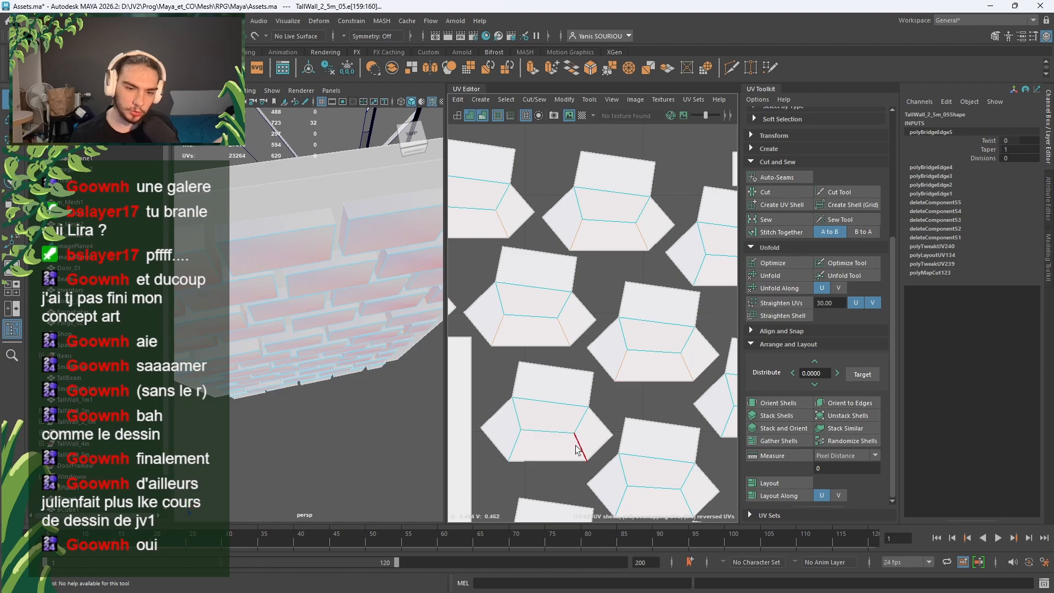
{"action": "middle_click_drag", "start_coordinate": [629, 405], "coordinate": [512, 394], "text": "alt"}
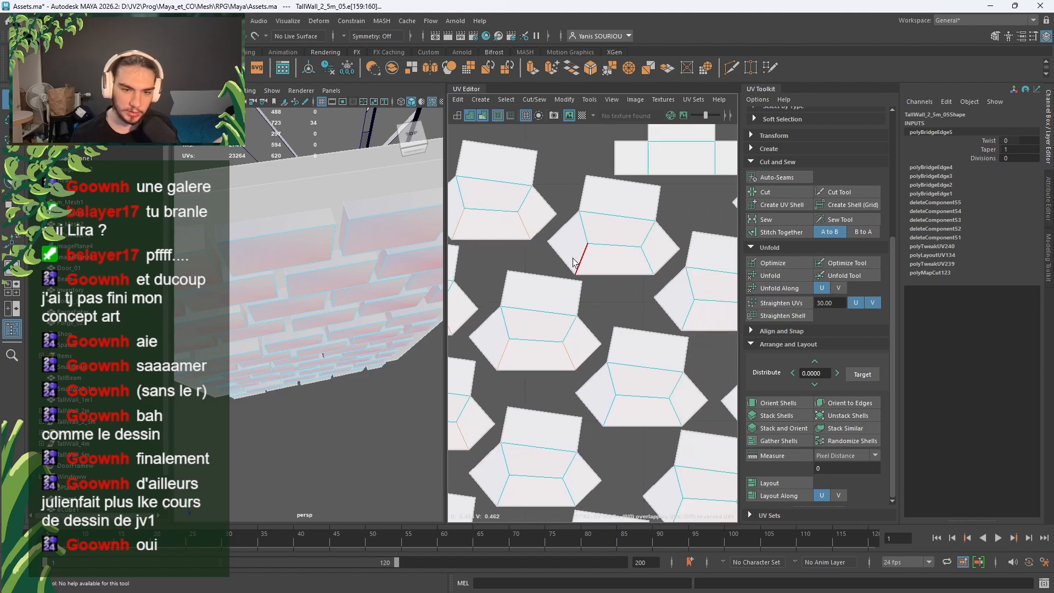
{"action": "left_click", "coordinate": [581, 259], "text": "shift"}
{"action": "left_click", "coordinate": [649, 264], "text": "shift"}
{"action": "left_click", "coordinate": [609, 408], "text": "shift"}
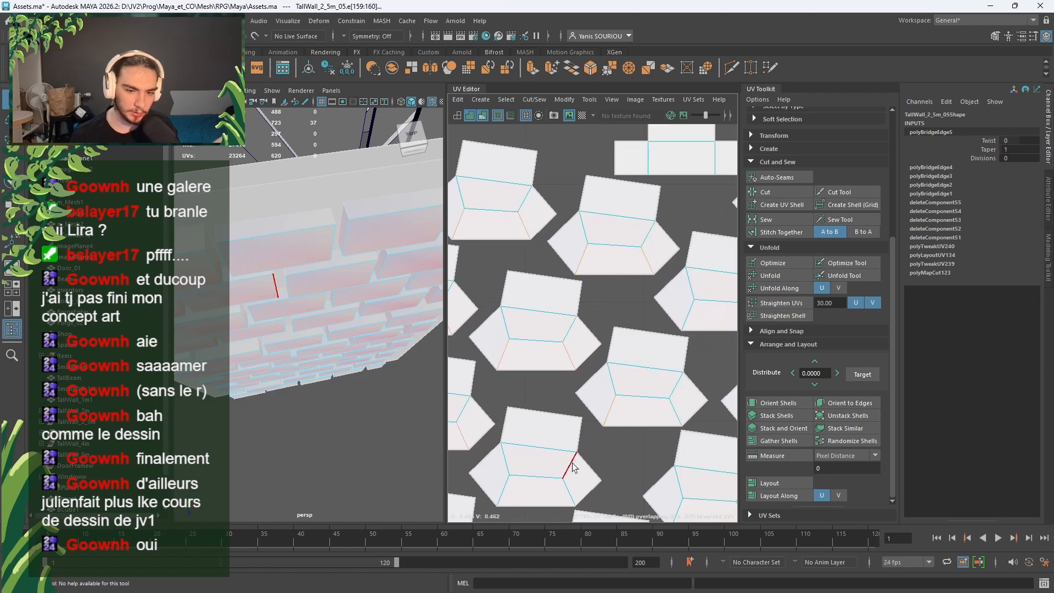
{"action": "left_click", "coordinate": [569, 480], "text": "shift"}
{"action": "left_click", "coordinate": [513, 491], "text": "shift"}
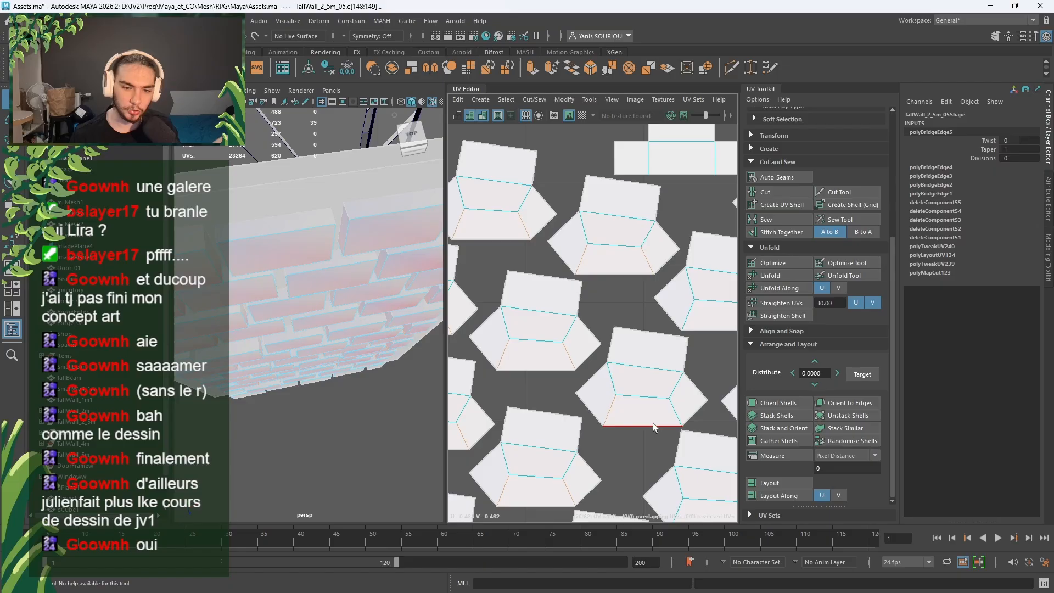
{"action": "left_click", "coordinate": [681, 414], "text": "shift"}
Step: Continue the edge selection on the next columns of brick shells toward the right border, adding both slanted lower inner edges of each
{"action": "middle_click_drag", "start_coordinate": [682, 414], "coordinate": [572, 418], "text": "alt"}
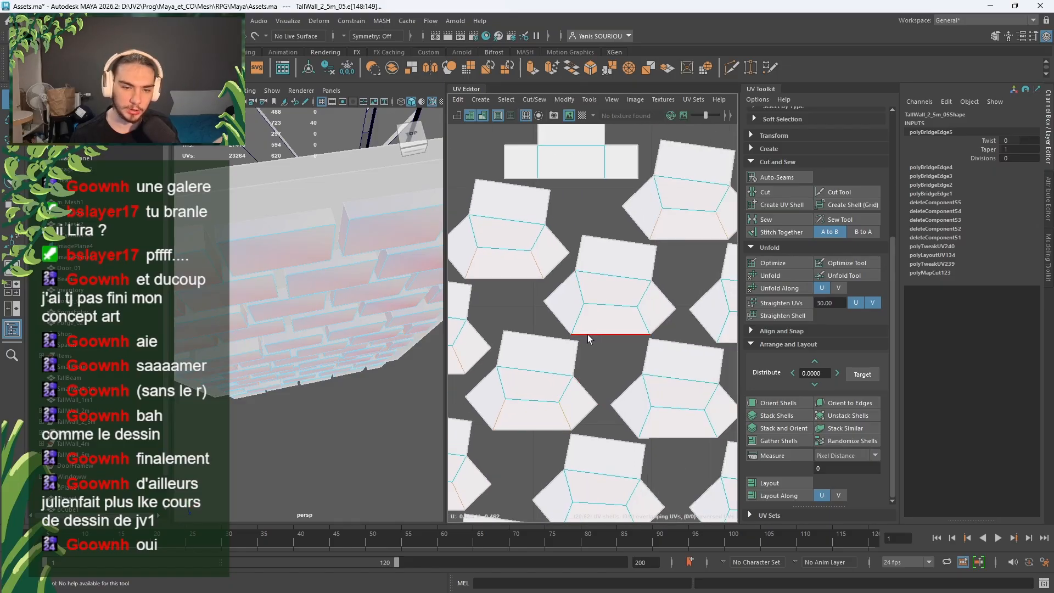
{"action": "left_click", "coordinate": [579, 322], "text": "shift"}
{"action": "left_click", "coordinate": [640, 316], "text": "shift"}
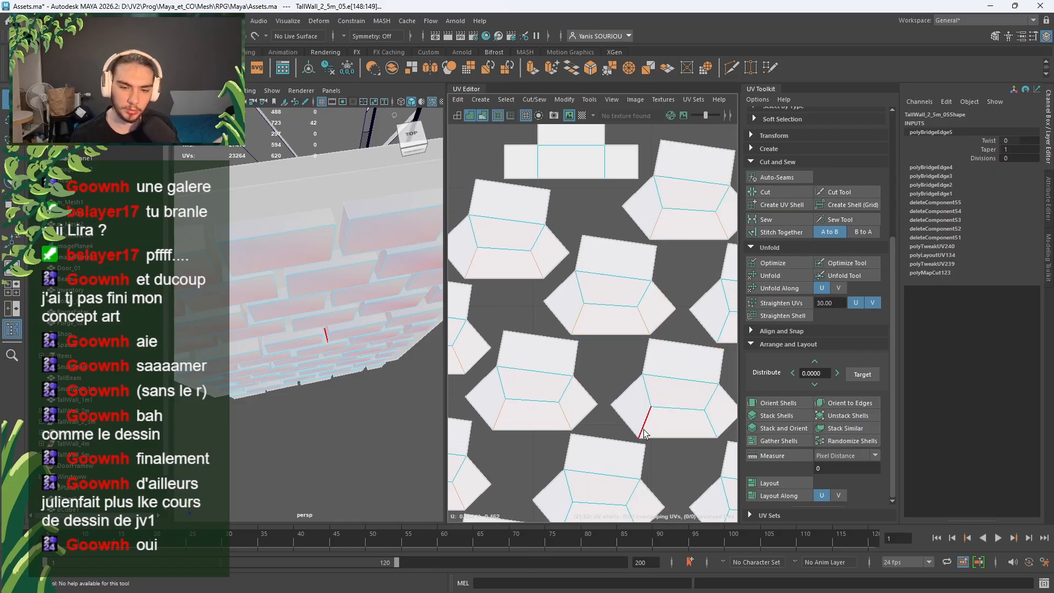
{"action": "left_click", "coordinate": [708, 421], "text": "shift"}
{"action": "middle_click_drag", "start_coordinate": [707, 420], "coordinate": [583, 423], "text": "alt"}
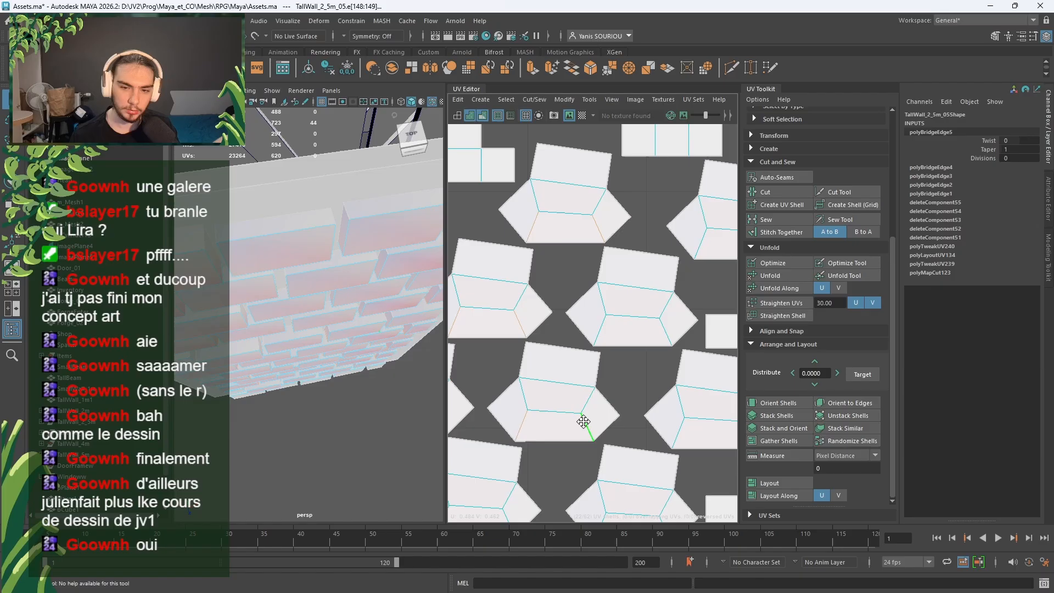
{"action": "left_click", "coordinate": [600, 326], "text": "shift"}
{"action": "left_click", "coordinate": [665, 332], "text": "shift"}
{"action": "left_click", "coordinate": [679, 432], "text": "shift"}
Step: Add the slanted lower inner edges of the brick shells beside the T-shaped and cross-shaped shells at the UV layout's right border
{"action": "middle_click_drag", "start_coordinate": [681, 433], "coordinate": [525, 412], "text": "alt"}
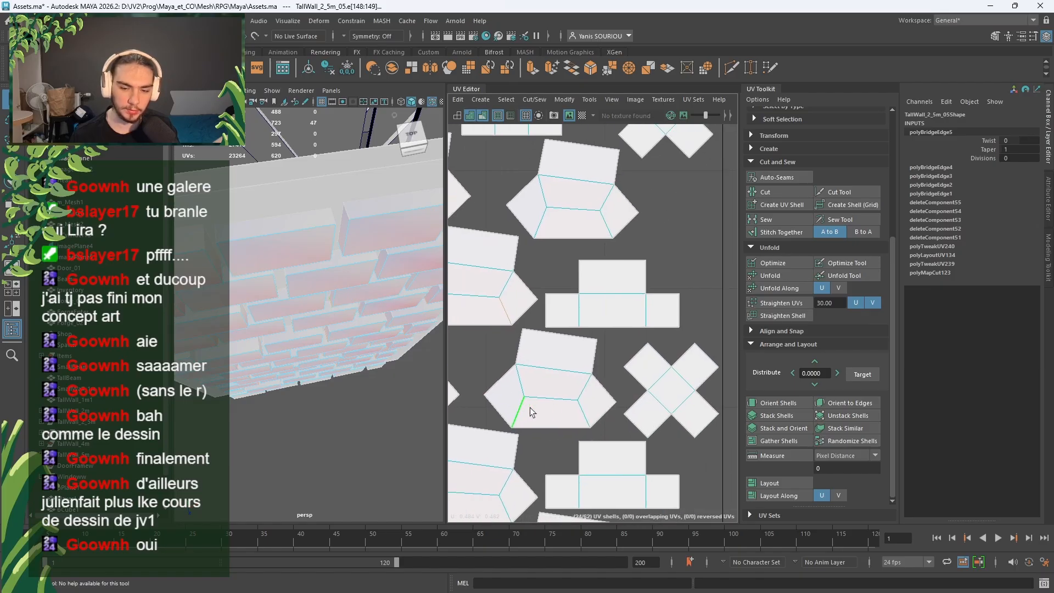
{"action": "left_click", "coordinate": [588, 418], "text": "shift"}
{"action": "left_click", "coordinate": [541, 232], "text": "shift"}
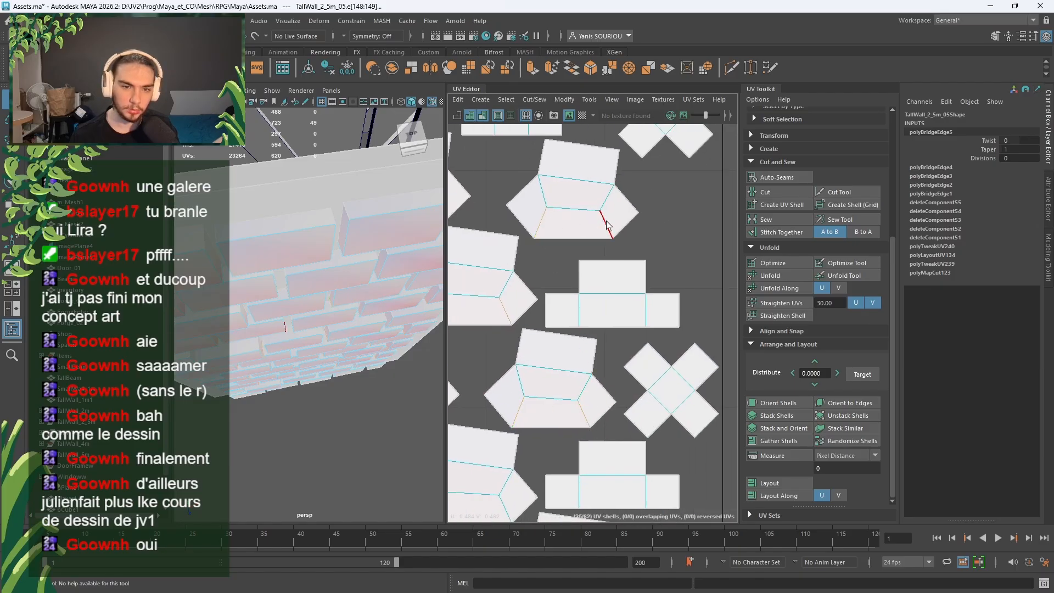
{"action": "middle_click_drag", "start_coordinate": [460, 443], "coordinate": [586, 319], "text": "alt"}
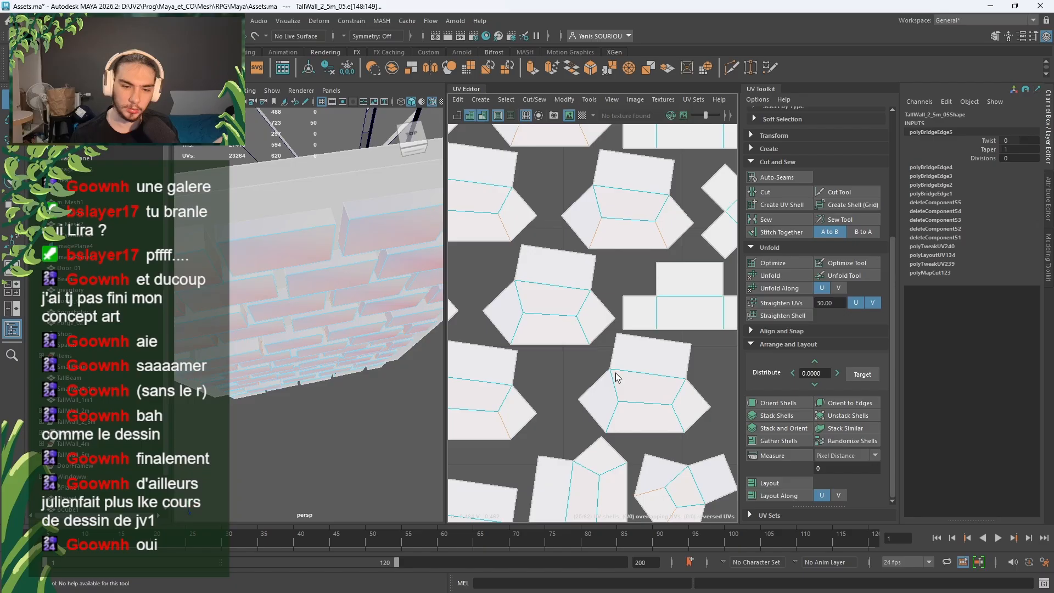
{"action": "left_click", "coordinate": [516, 325], "text": "shift"}
{"action": "left_click", "coordinate": [580, 327], "text": "shift"}
{"action": "left_click", "coordinate": [607, 420], "text": "shift"}
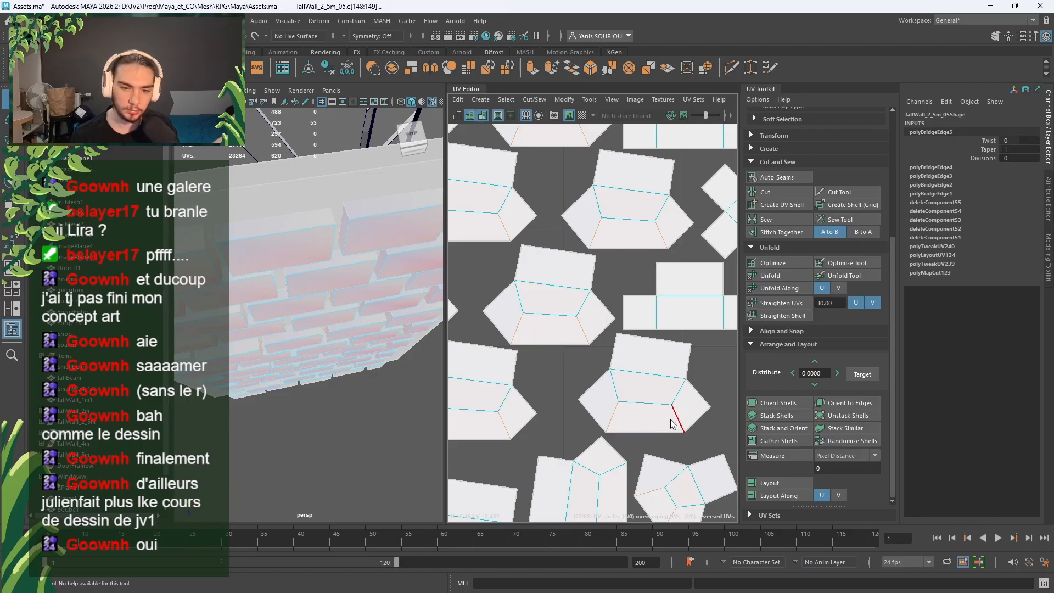
{"action": "middle_click_drag", "start_coordinate": [698, 492], "coordinate": [693, 463], "text": "alt"}
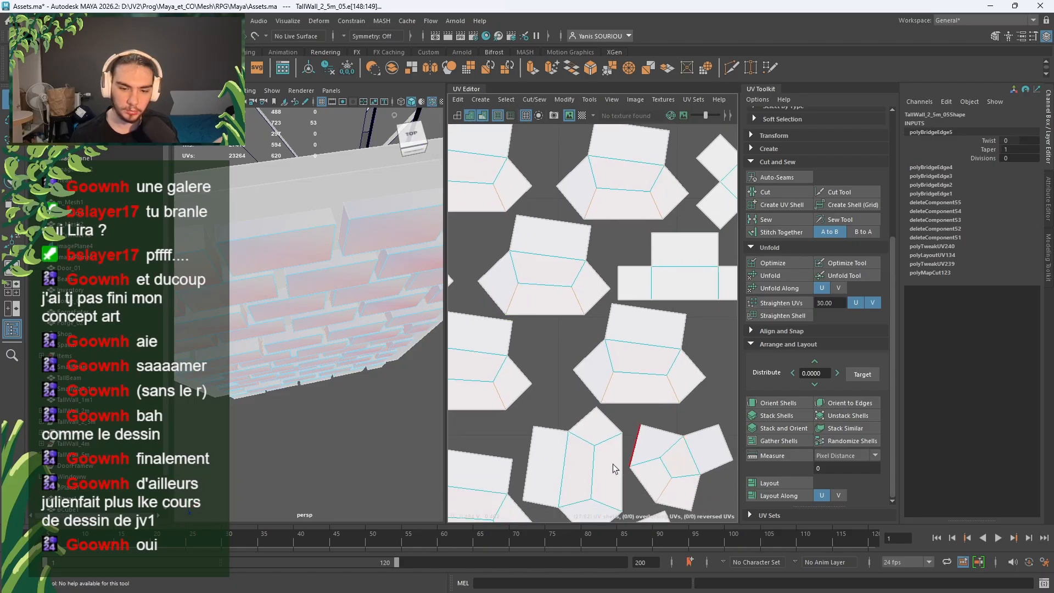
Step: Add the slanted lower inner edges of the unselected brick shells in the middle rows, inward from the right-border column
{"action": "middle_click_drag", "start_coordinate": [526, 415], "coordinate": [665, 407], "text": "alt"}
{"action": "middle_click_drag", "start_coordinate": [569, 390], "coordinate": [675, 394], "text": "alt"}
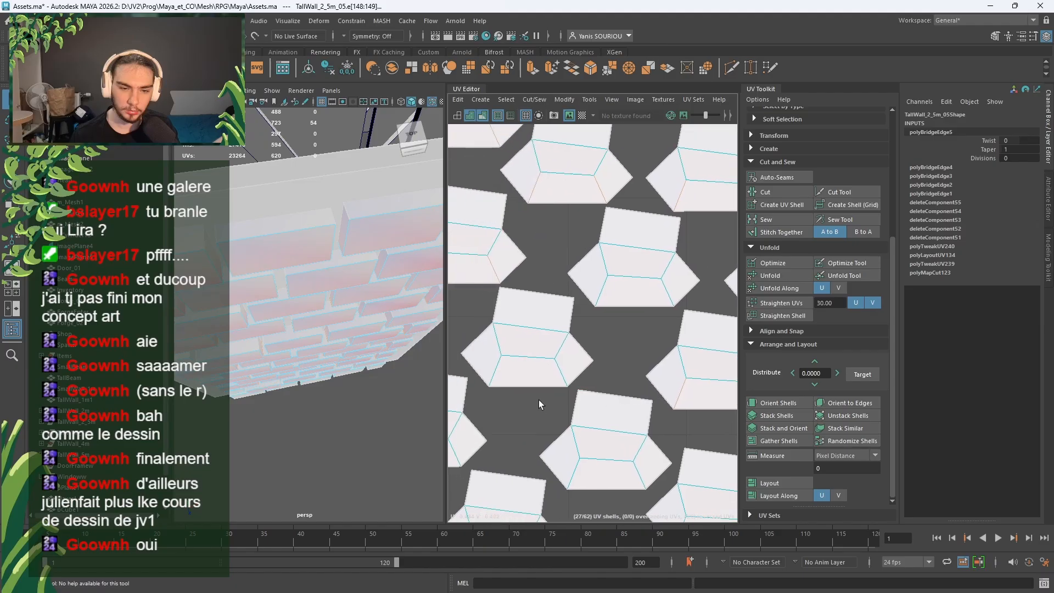
{"action": "left_click", "coordinate": [563, 377], "text": "shift"}
{"action": "left_click", "coordinate": [601, 301], "text": "shift"}
{"action": "left_click", "coordinate": [668, 291], "text": "shift"}
{"action": "left_click", "coordinate": [498, 366], "text": "shift"}
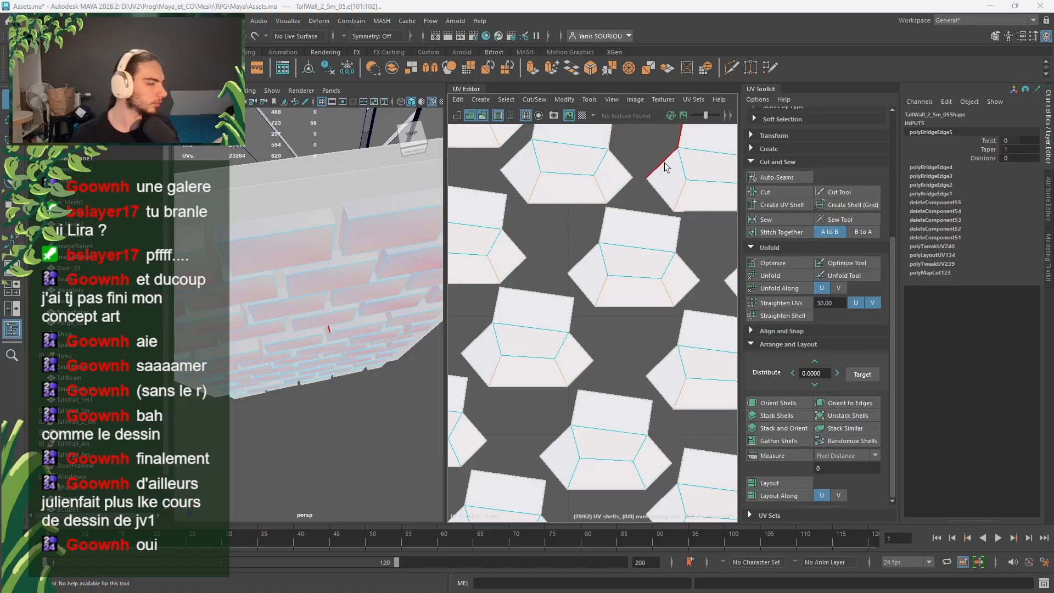
Step: Extend the edge selection to the brick shells farther left in the middle rows, taking both slanted lower inner edges of each
{"action": "middle_click_drag", "start_coordinate": [577, 215], "coordinate": [717, 187], "text": "alt"}
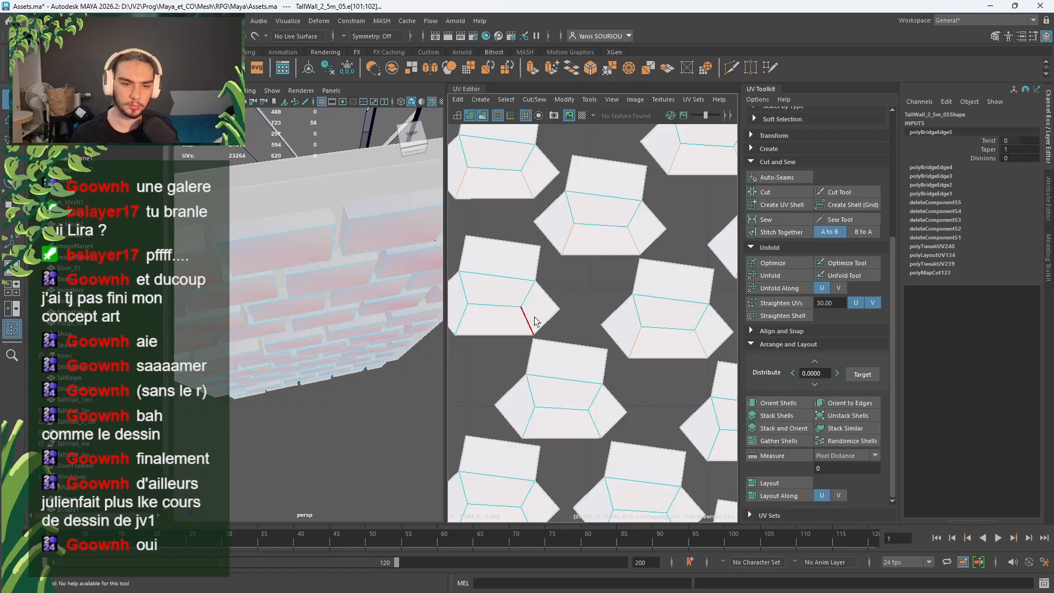
{"action": "left_click", "coordinate": [462, 318]}
{"action": "left_click", "coordinate": [530, 433], "text": "shift"}
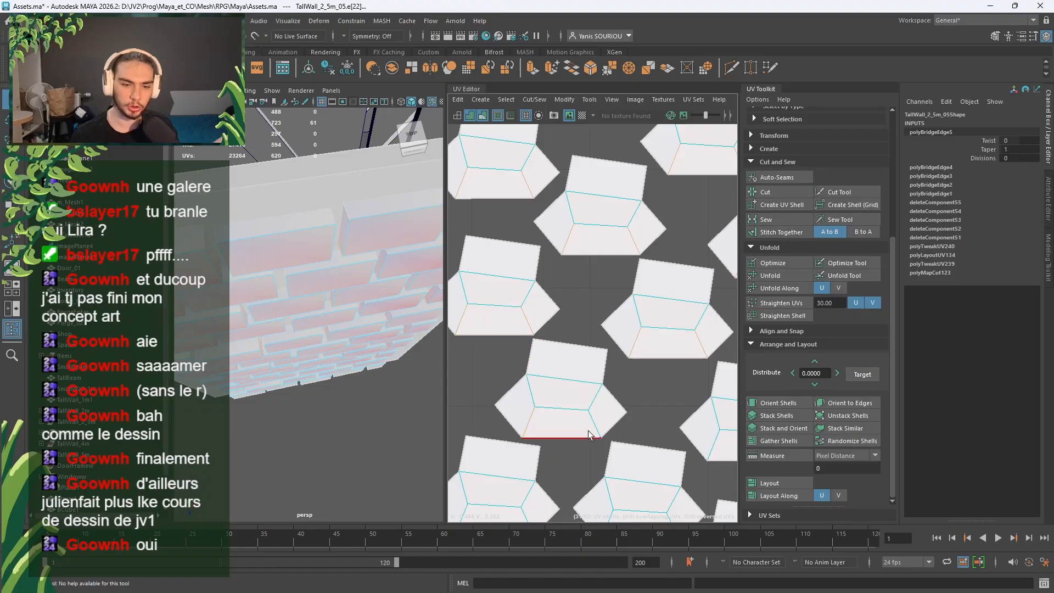
{"action": "left_click", "coordinate": [594, 430], "text": "shift"}
{"action": "middle_click_drag", "start_coordinate": [644, 323], "coordinate": [672, 257], "text": "alt"}
{"action": "left_click", "coordinate": [490, 453], "text": "shift"}
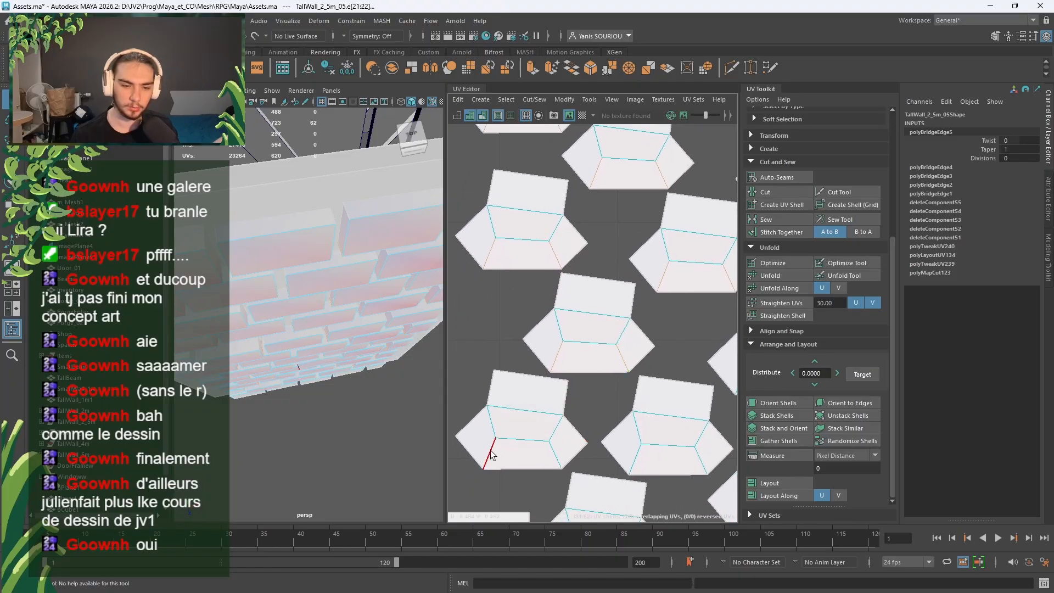
{"action": "left_click", "coordinate": [550, 453], "text": "shift"}
{"action": "left_click", "coordinate": [633, 462], "text": "shift"}
{"action": "left_click", "coordinate": [696, 464], "text": "shift"}
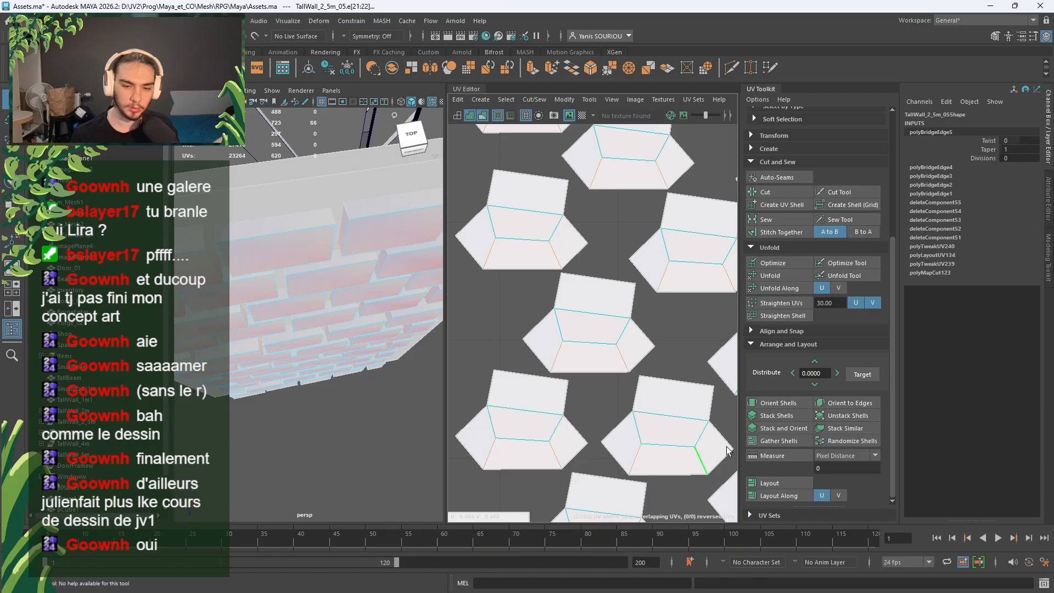
Step: Add the slanted lower inner edges of the brick shells in the rows just above the tall narrow rectangular shell
{"action": "middle_click_drag", "start_coordinate": [718, 446], "coordinate": [579, 435], "text": "alt"}
{"action": "left_click", "coordinate": [601, 373], "text": "shift"}
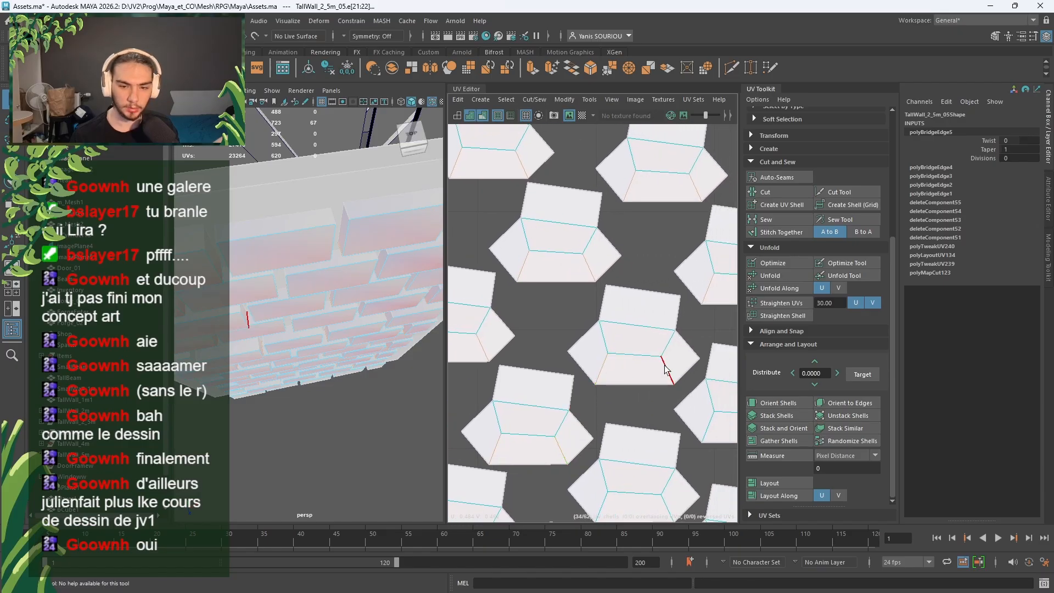
{"action": "left_click", "coordinate": [667, 370], "text": "shift"}
{"action": "middle_click_drag", "start_coordinate": [680, 411], "coordinate": [625, 311], "text": "alt"}
{"action": "left_click", "coordinate": [610, 407], "text": "shift"}
{"action": "left_click", "coordinate": [551, 406], "text": "shift"}
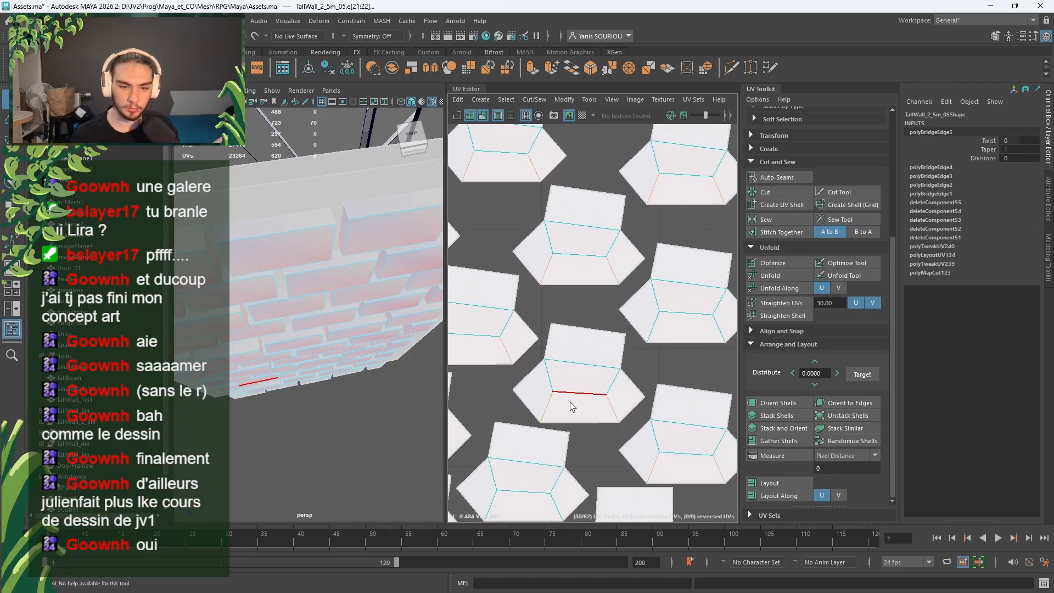
{"action": "left_click", "coordinate": [655, 328], "text": "shift"}
{"action": "left_click", "coordinate": [717, 326], "text": "shift"}
{"action": "middle_click_drag", "start_coordinate": [545, 392], "coordinate": [509, 383], "text": "alt"}
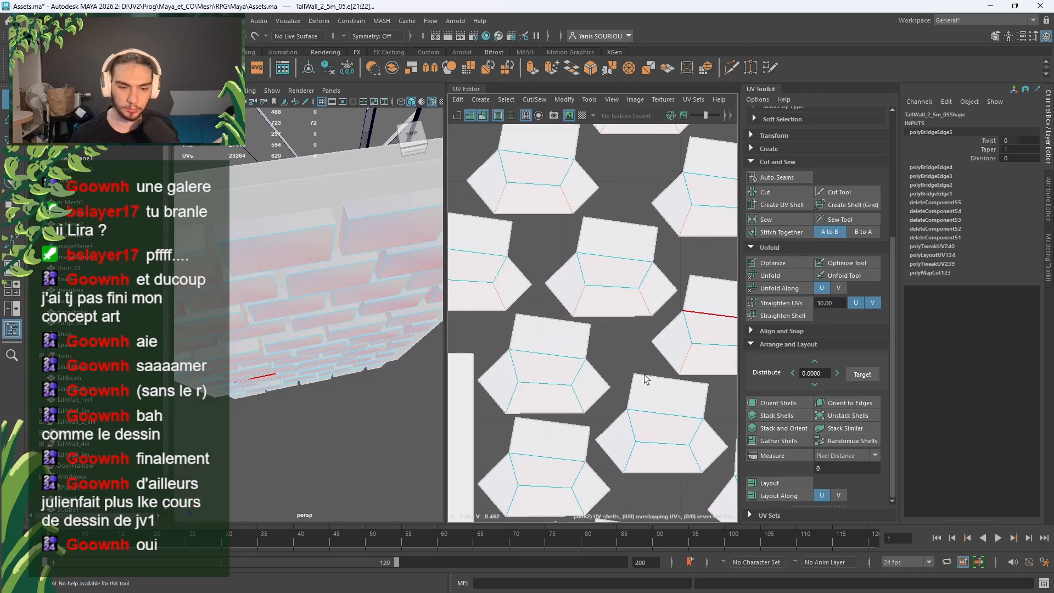
Step: Add the slanted lower inner edges of the brick shells to the right of the tall narrow rectangular shell
{"action": "left_click", "coordinate": [578, 398], "text": "shift"}
{"action": "left_click", "coordinate": [512, 397], "text": "shift"}
{"action": "left_click", "coordinate": [514, 478], "text": "shift"}
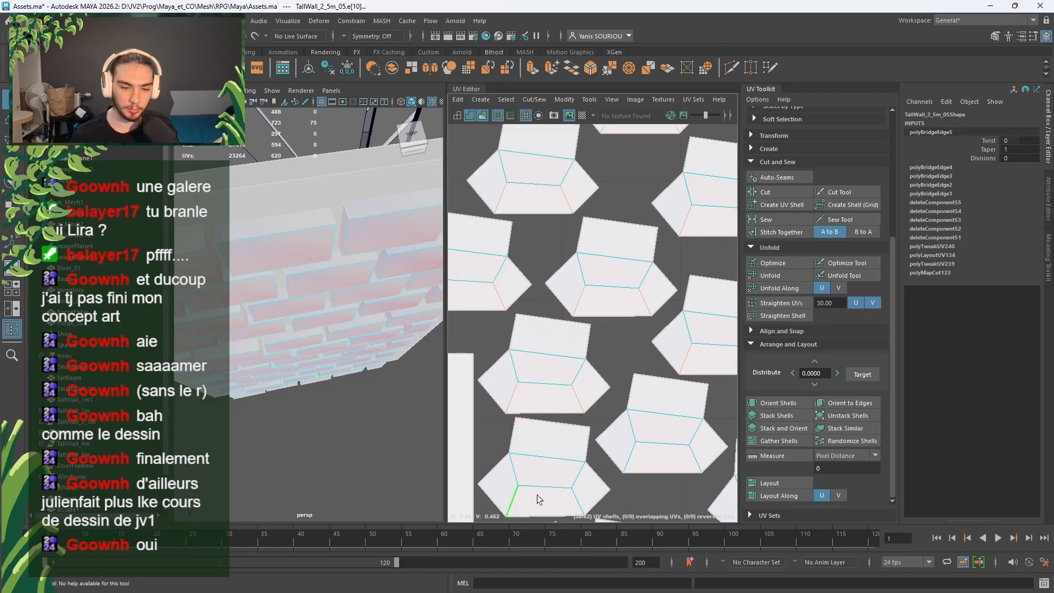
{"action": "left_click", "coordinate": [576, 501], "text": "shift"}
{"action": "left_click", "coordinate": [629, 461], "text": "shift"}
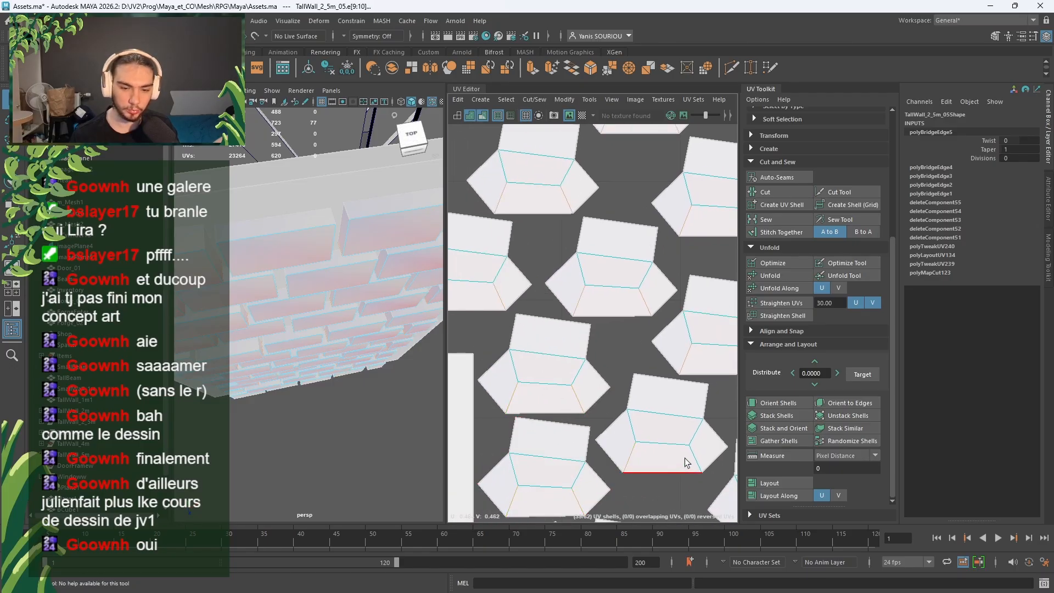
{"action": "left_click", "coordinate": [693, 458], "text": "shift"}
{"action": "middle_click_drag", "start_coordinate": [689, 454], "coordinate": [665, 391], "text": "alt"}
{"action": "left_click", "coordinate": [619, 402], "text": "shift"}
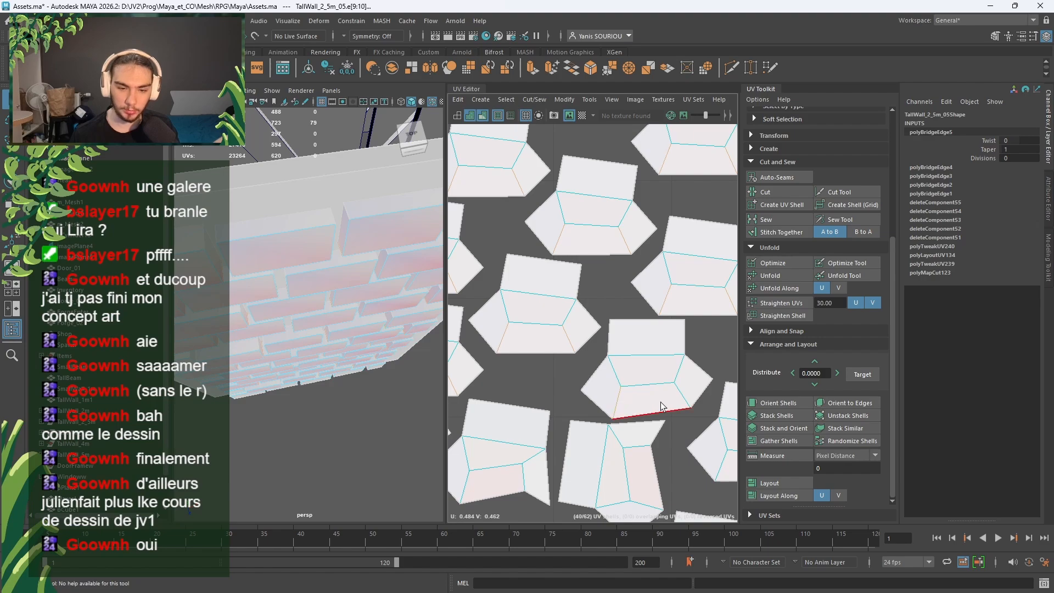
{"action": "left_click", "coordinate": [682, 396], "text": "shift"}
Step: Add the slanted inner corner edges of the brick shells in the two lowest rows beside the large rectangular shells
{"action": "left_click", "coordinate": [637, 446], "text": "shift"}
{"action": "left_click", "coordinate": [640, 506], "text": "shift"}
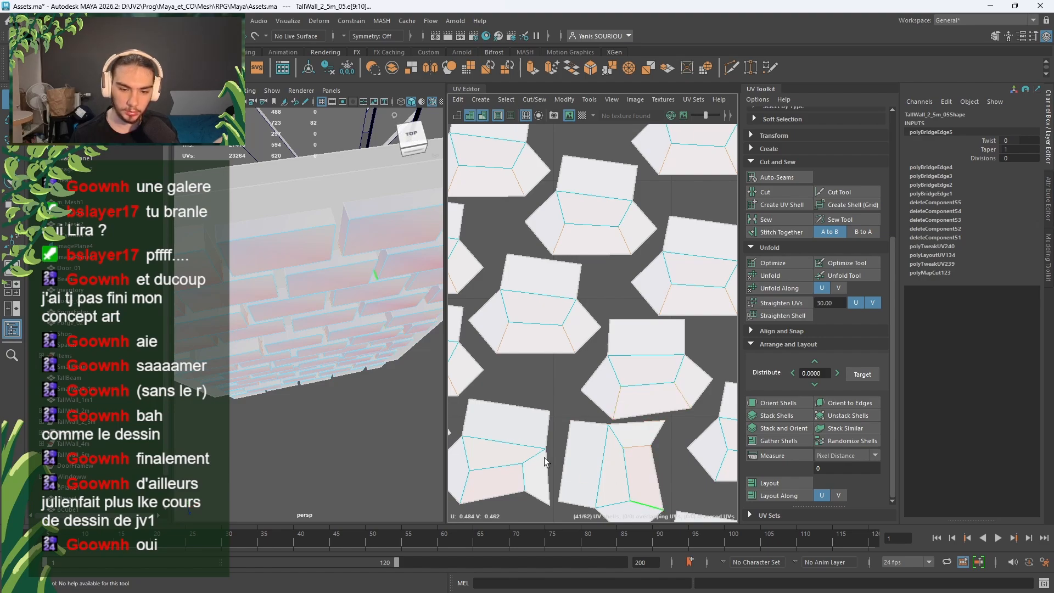
{"action": "middle_click_drag", "start_coordinate": [639, 506], "coordinate": [705, 465], "text": "alt"}
{"action": "left_click", "coordinate": [587, 442], "text": "shift"}
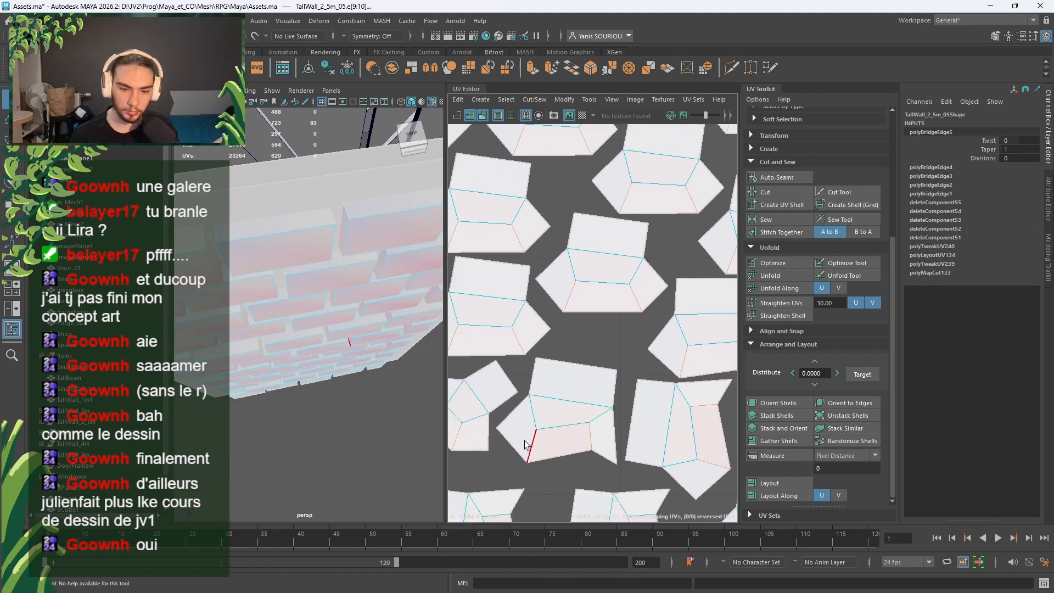
{"action": "middle_click_drag", "start_coordinate": [534, 442], "coordinate": [645, 429], "text": "alt"}
{"action": "middle_click_drag", "start_coordinate": [604, 459], "coordinate": [594, 361], "text": "alt"}
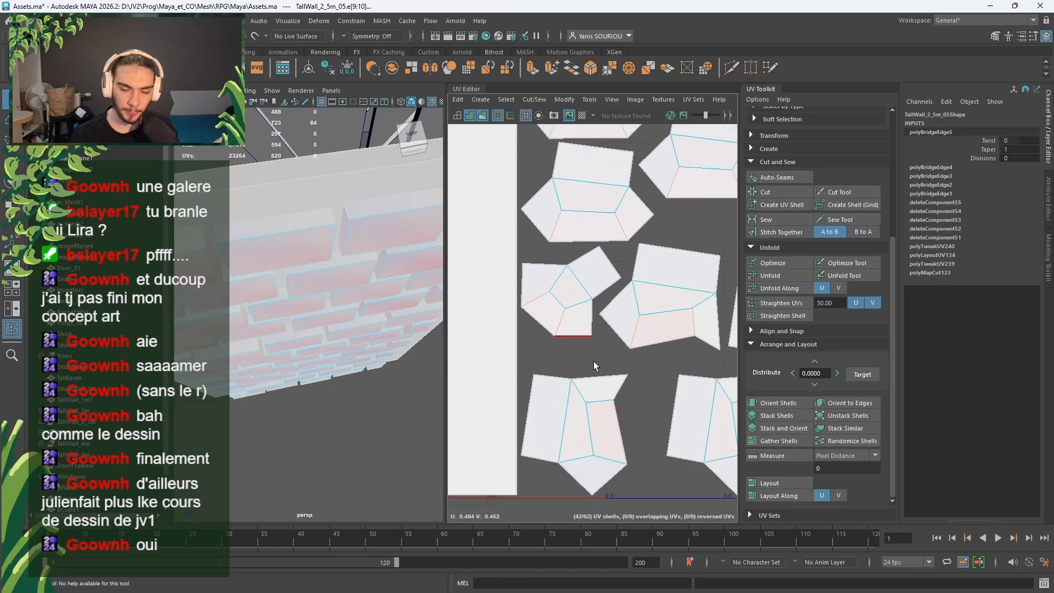
{"action": "left_click", "coordinate": [597, 405], "text": "shift"}
{"action": "middle_click_drag", "start_coordinate": [684, 440], "coordinate": [553, 418], "text": "alt"}
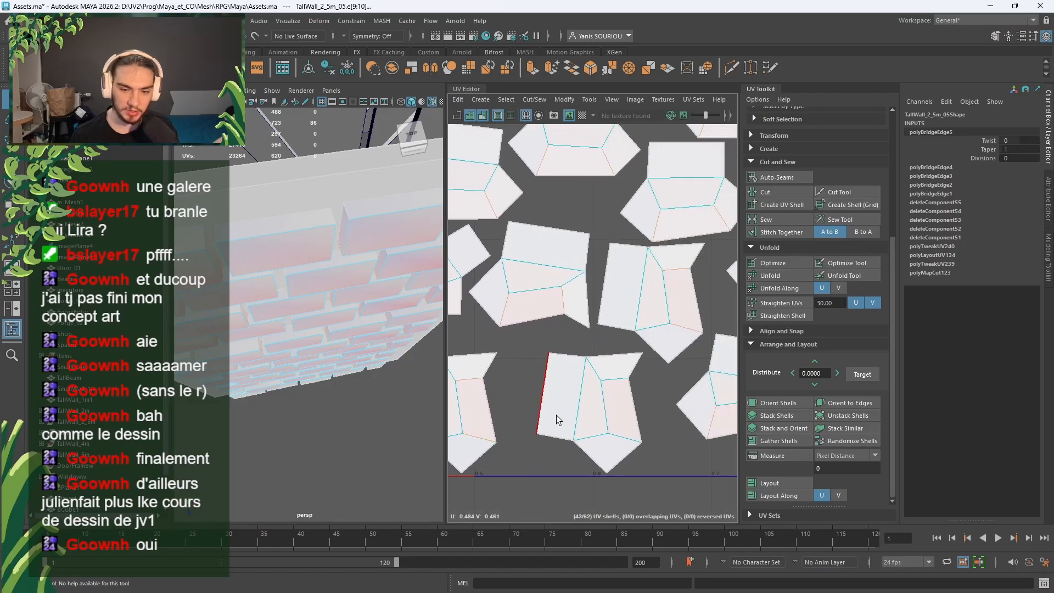
{"action": "left_click", "coordinate": [611, 381], "text": "shift"}
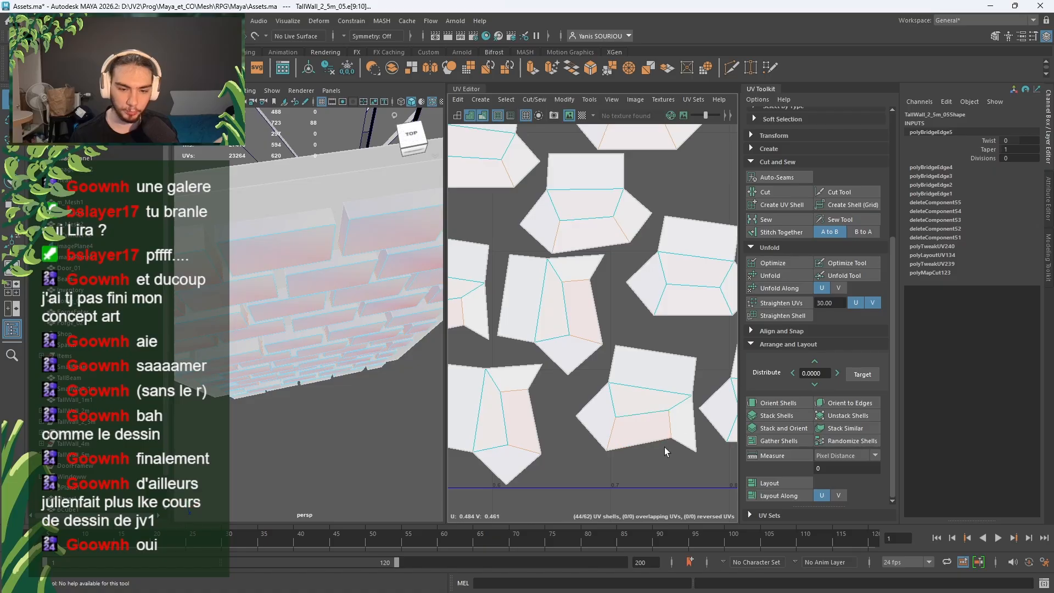
Step: Extend the edge selection to both slanted inner edges of the brick shells farther right in the lower rows
{"action": "middle_click_drag", "start_coordinate": [664, 447], "coordinate": [547, 458], "text": "alt"}
{"action": "left_click", "coordinate": [561, 323], "text": "shift"}
{"action": "left_click", "coordinate": [628, 322], "text": "shift"}
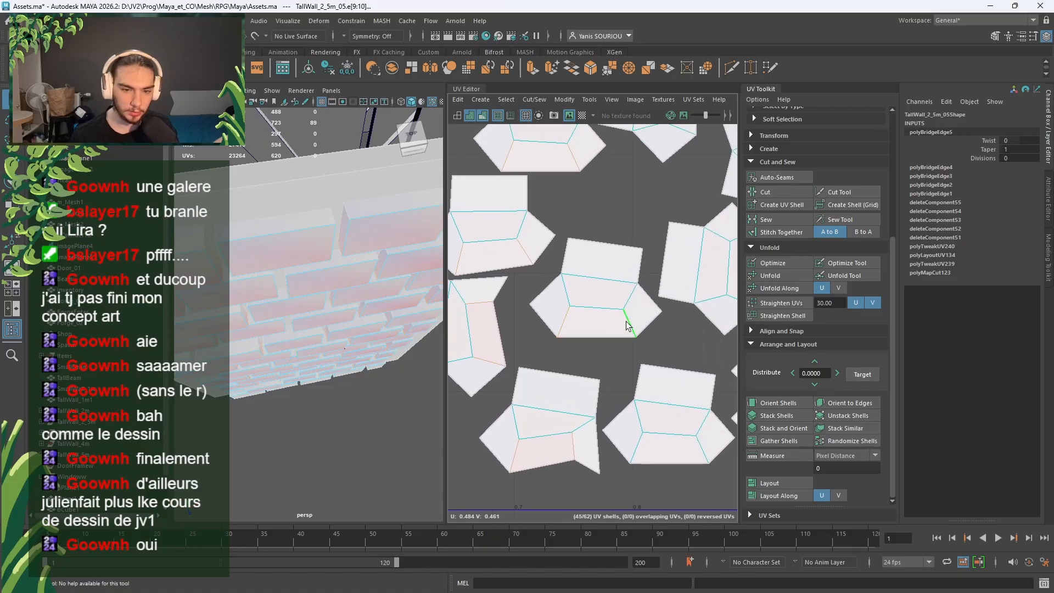
{"action": "left_click", "coordinate": [639, 441], "text": "shift"}
{"action": "middle_click_drag", "start_coordinate": [690, 442], "coordinate": [567, 465], "text": "alt"}
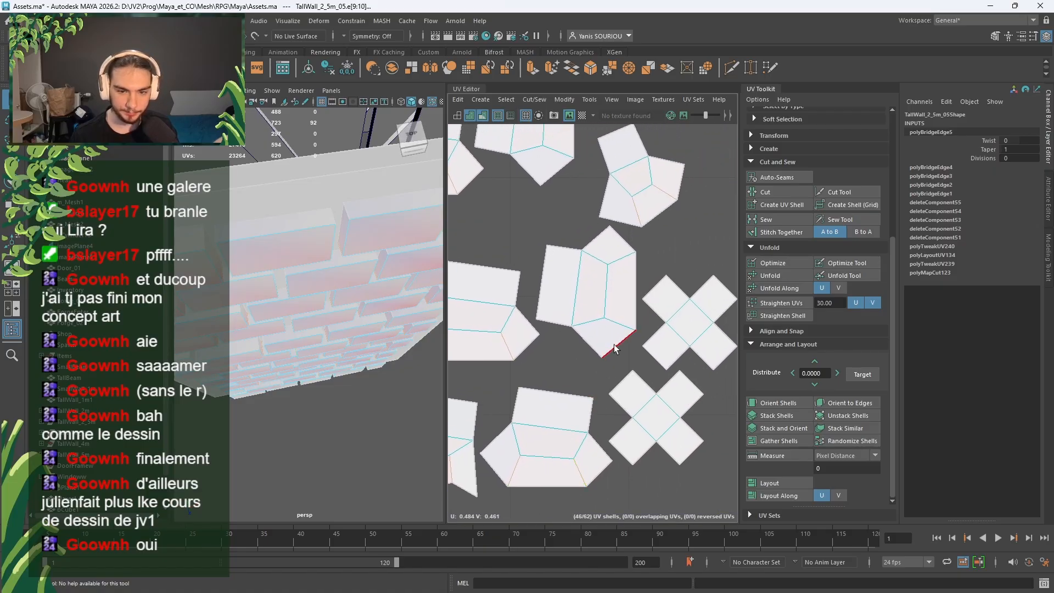
Step: Add the slanted inner corner edges of the sideways-turned brick shells near the right border of the UV layout
{"action": "middle_click_drag", "start_coordinate": [535, 201], "coordinate": [604, 404], "text": "alt"}
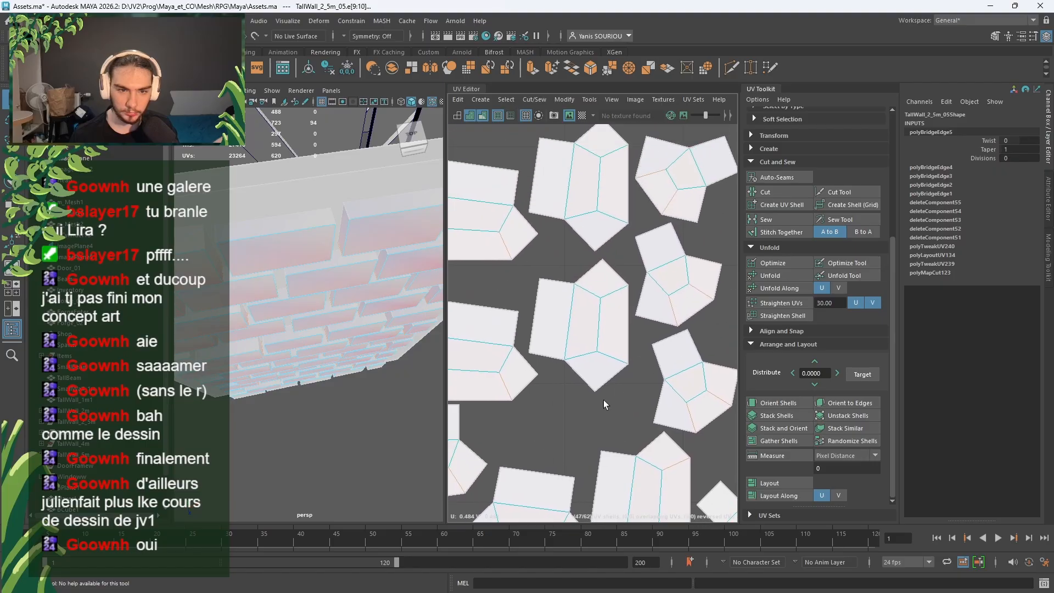
{"action": "left_click", "coordinate": [612, 362], "text": "shift"}
{"action": "middle_click_drag", "start_coordinate": [611, 292], "coordinate": [596, 406], "text": "alt"}
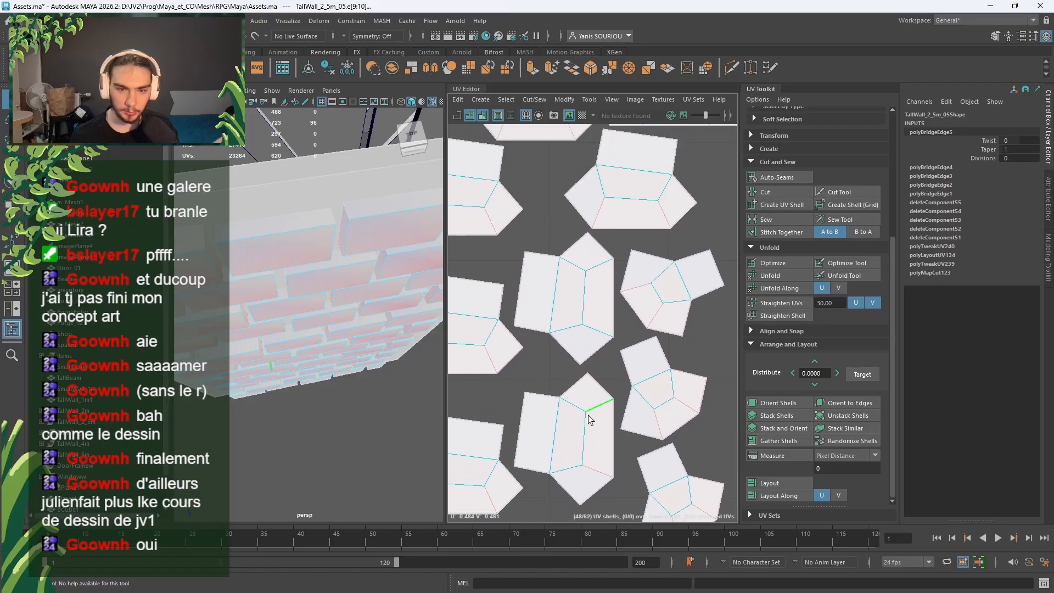
{"action": "left_click", "coordinate": [598, 335], "text": "shift"}
{"action": "left_click", "coordinate": [599, 271], "text": "shift"}
{"action": "middle_click_drag", "start_coordinate": [482, 339], "coordinate": [645, 371], "text": "alt"}
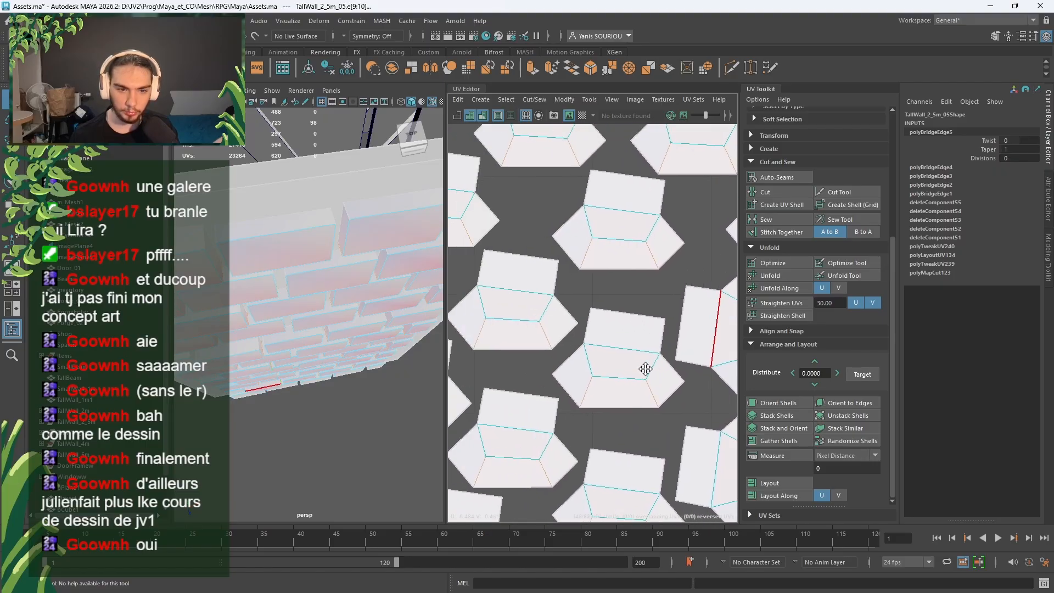
Step: Examine the remaining rows of brick UV shells for slanted corner edges missing from the selection
{"action": "middle_click_drag", "start_coordinate": [549, 406], "coordinate": [681, 387], "text": "alt"}
{"action": "left_click_drag", "start_coordinate": [387, 384], "coordinate": [486, 384], "text": "alt"}
{"action": "middle_click_drag", "start_coordinate": [486, 384], "coordinate": [629, 399], "text": "alt"}
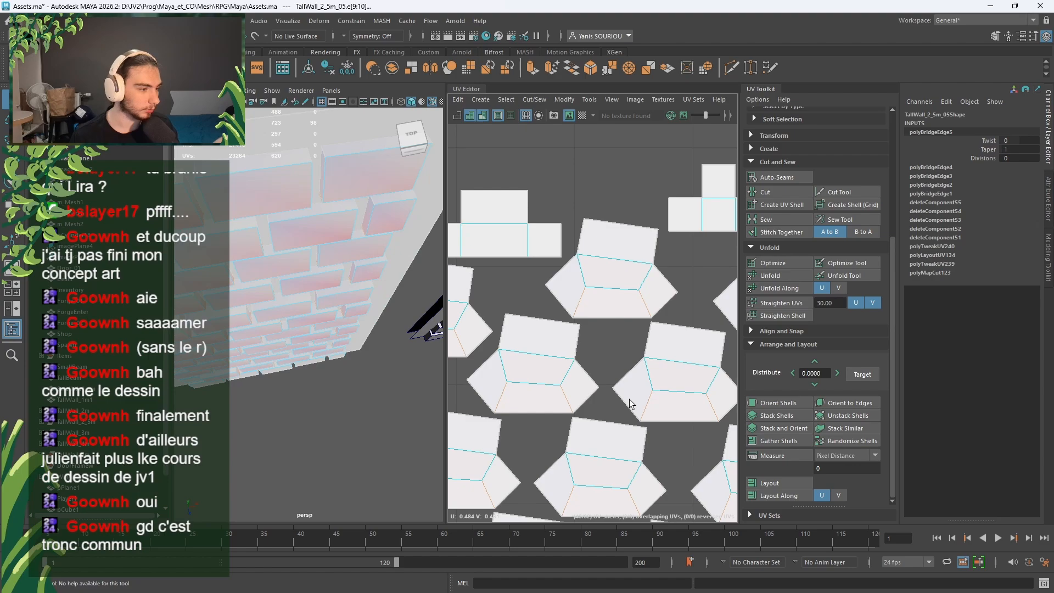
{"action": "middle_click_drag", "start_coordinate": [545, 338], "coordinate": [681, 344], "text": "alt"}
{"action": "mouse_move", "coordinate": [608, 347]}
{"action": "middle_mouse_down", "text": "alt"}
{"action": "mouse_move", "coordinate": [722, 353]}
{"action": "mouse_move", "coordinate": [743, 369]}
{"action": "middle_mouse_up", "text": "alt"}
{"action": "mouse_move", "coordinate": [554, 383]}
{"action": "middle_mouse_down", "text": "alt"}
{"action": "mouse_move", "coordinate": [702, 413]}
{"action": "mouse_move", "coordinate": [655, 417]}
{"action": "mouse_move", "coordinate": [496, 348]}
{"action": "mouse_move", "coordinate": [525, 335]}
{"action": "mouse_move", "coordinate": [564, 380]}
{"action": "mouse_move", "coordinate": [535, 449]}
{"action": "middle_mouse_up", "text": "alt"}
{"action": "scroll", "coordinate": [555, 435], "scroll_direction": "down", "scroll_amount": 2}
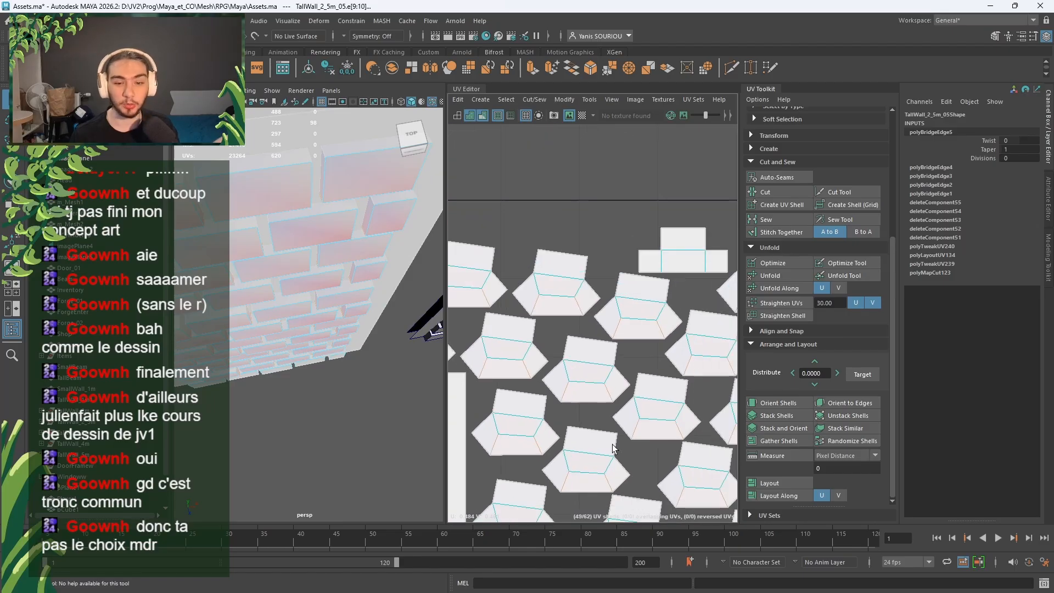
{"action": "middle_click_drag", "start_coordinate": [662, 458], "coordinate": [654, 325], "text": "alt"}
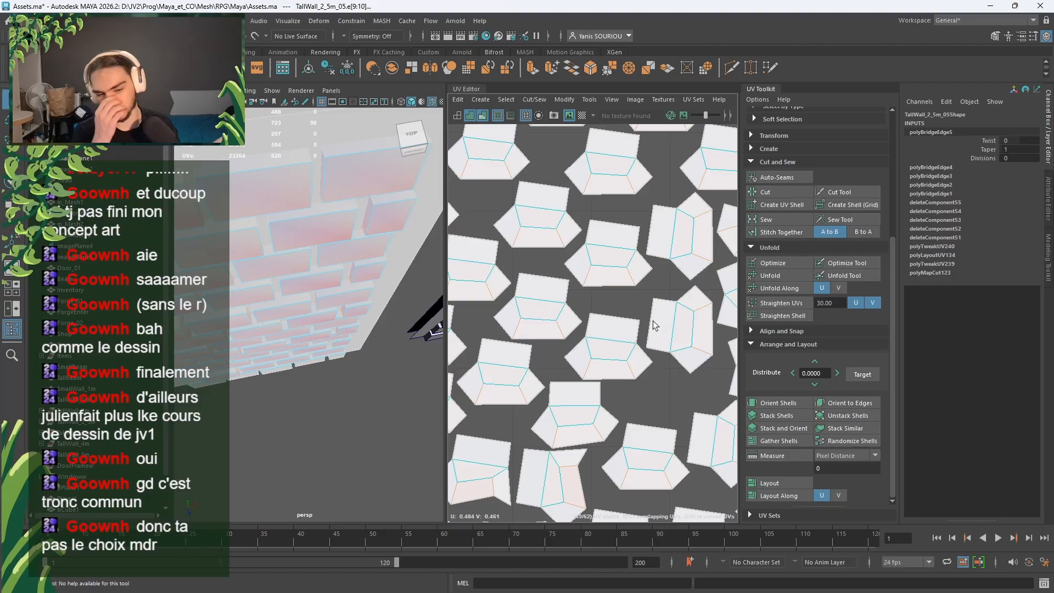
Step: Cut the UVs along the selected corner edges and unfold all of the wall's UV shells
{"action": "left_click", "coordinate": [785, 193]}
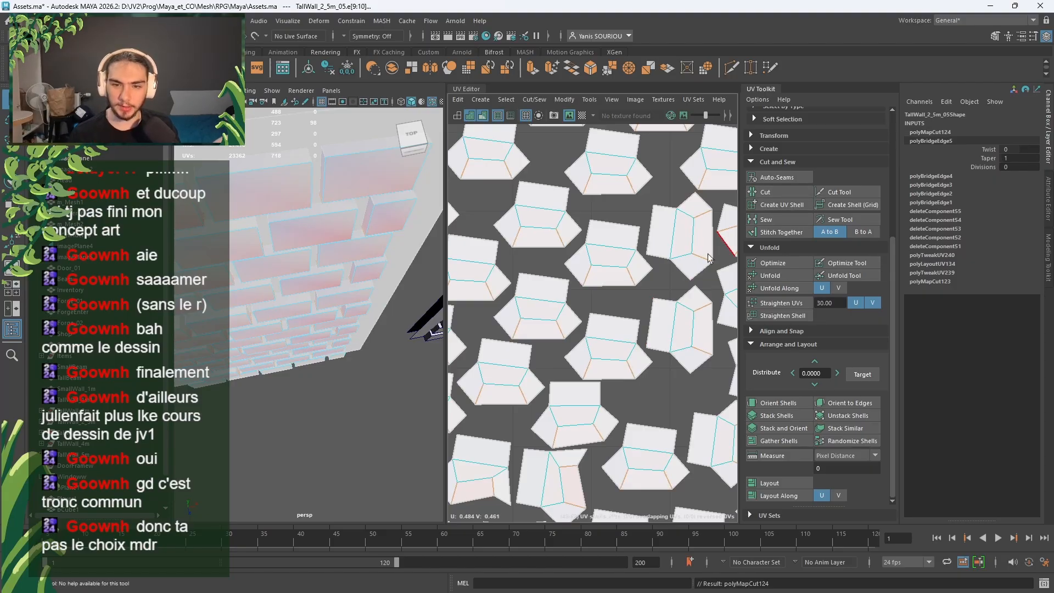
{"action": "right_click", "coordinate": [675, 284]}
{"action": "right_click_drag", "start_coordinate": [675, 284], "coordinate": [649, 267]}
{"action": "scroll", "coordinate": [648, 266], "scroll_direction": "down", "scroll_amount": 6}
{"action": "middle_click_drag", "start_coordinate": [648, 267], "coordinate": [657, 305], "text": "alt"}
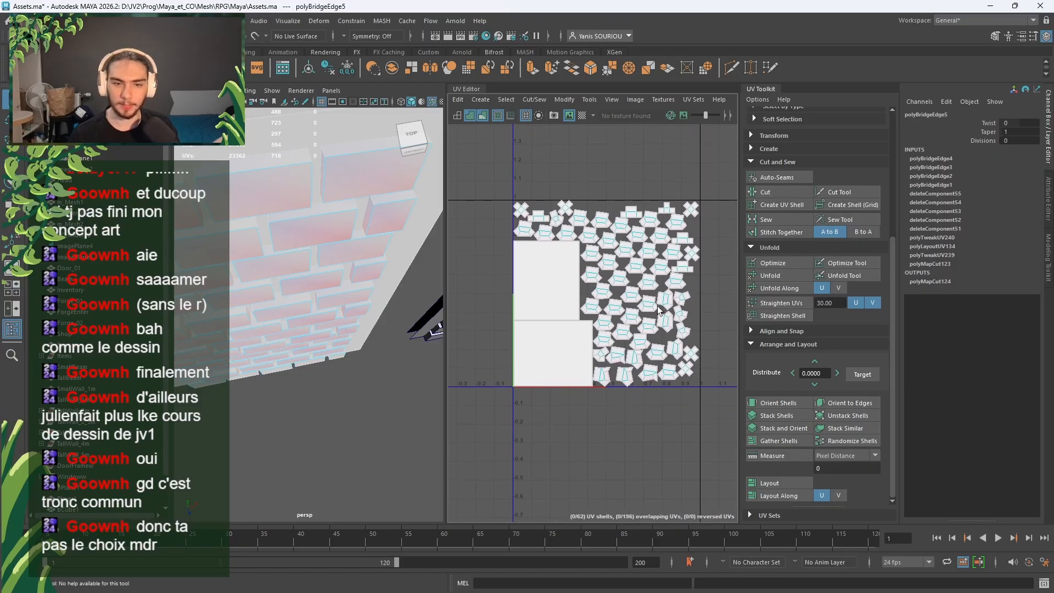
{"action": "left_click_drag", "start_coordinate": [690, 196], "coordinate": [489, 442]}
{"action": "left_click", "coordinate": [770, 275]}
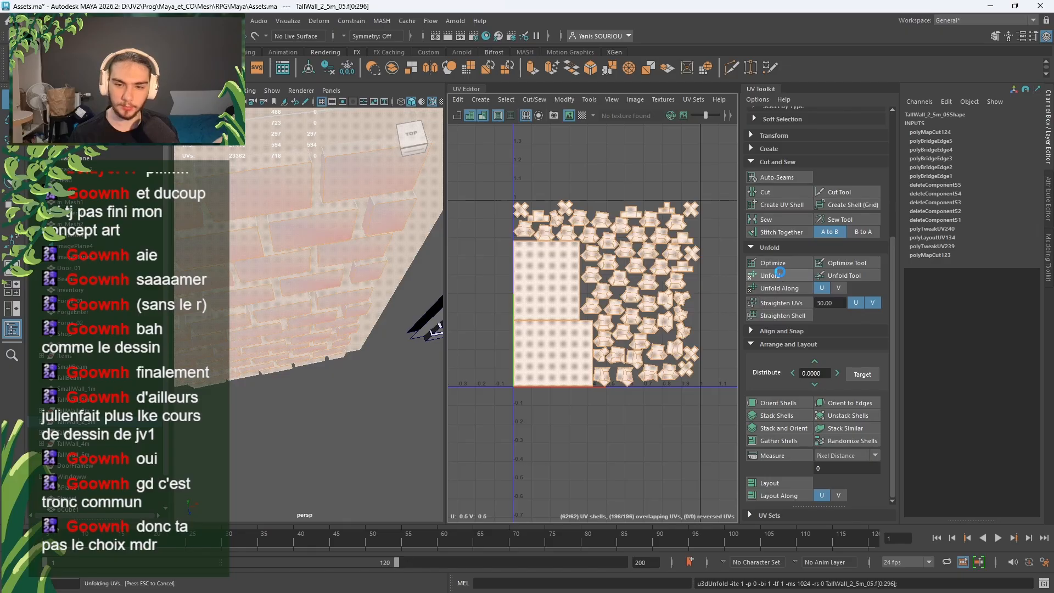
Step: Lay out the unfolded shells, orient them straight, and repeat the layout within the UV tile
{"action": "left_click", "coordinate": [769, 478]}
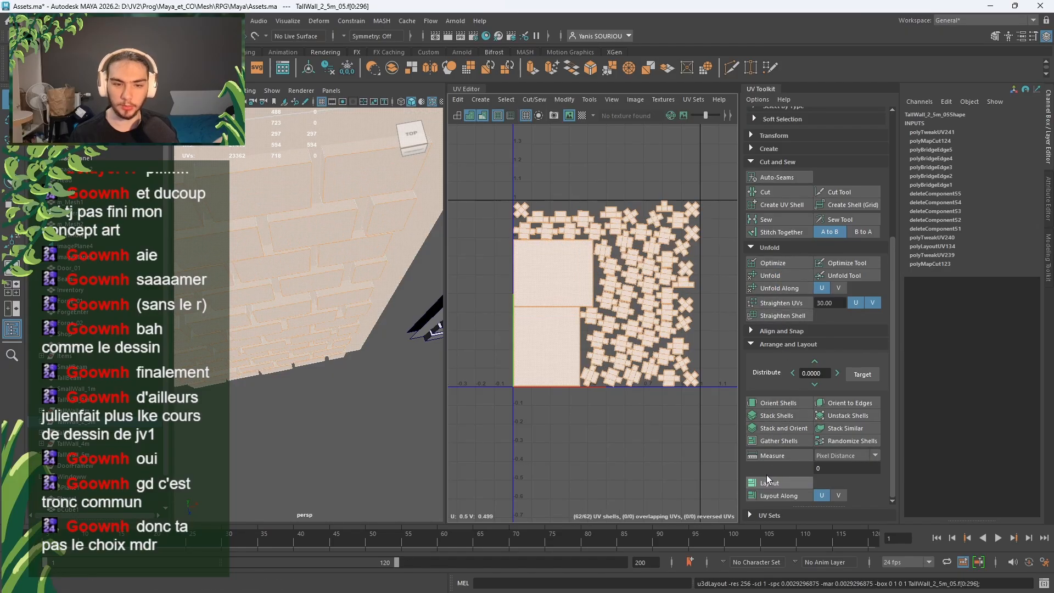
{"action": "left_click", "coordinate": [779, 402]}
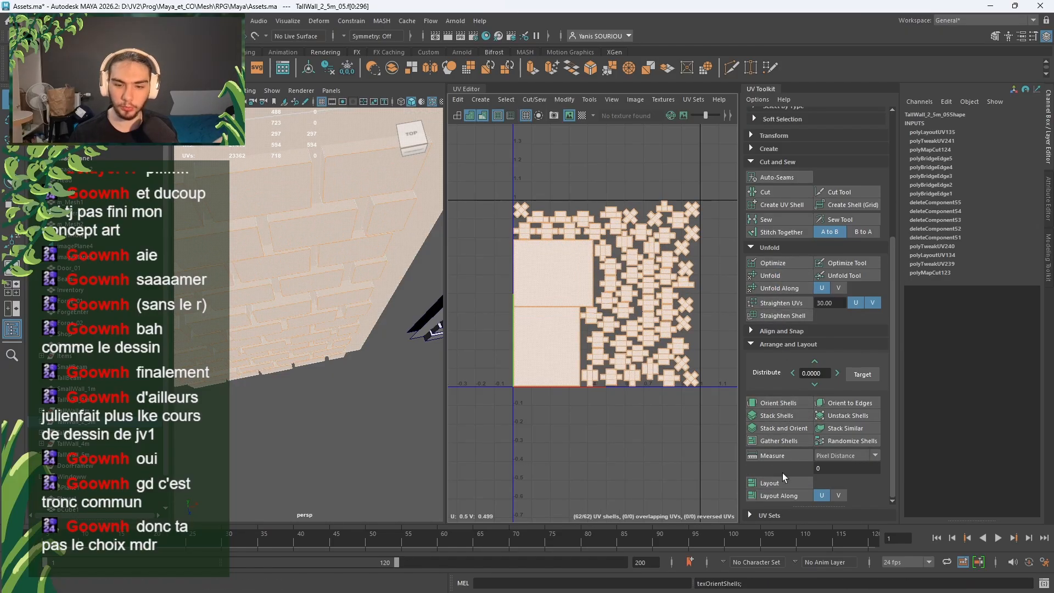
{"action": "left_click", "coordinate": [753, 483]}
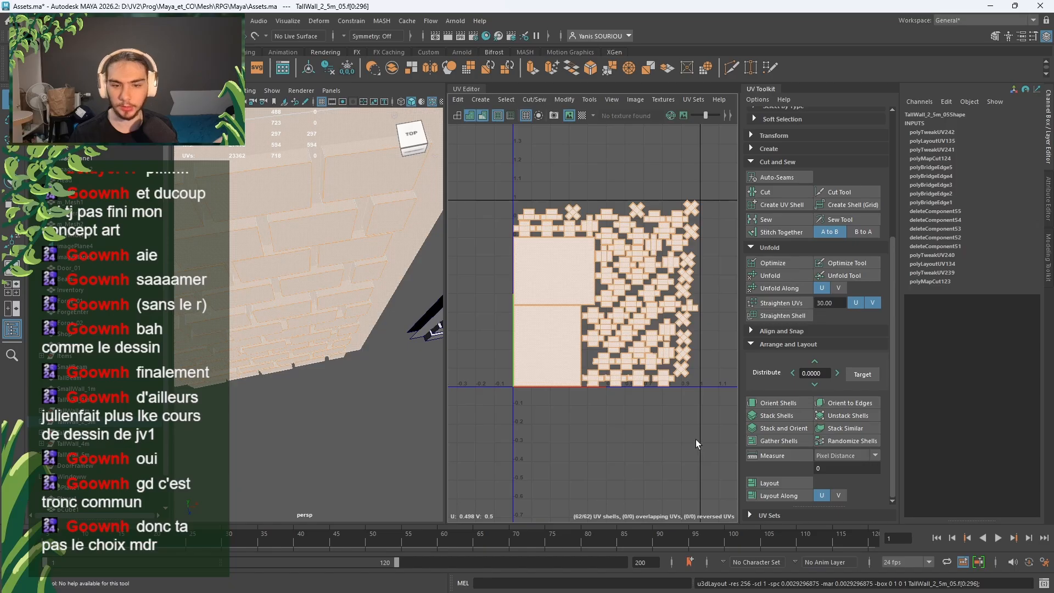
{"action": "scroll", "coordinate": [686, 373], "scroll_direction": "up", "scroll_amount": 2}
{"action": "middle_click_drag", "start_coordinate": [647, 314], "coordinate": [632, 372], "text": "alt"}
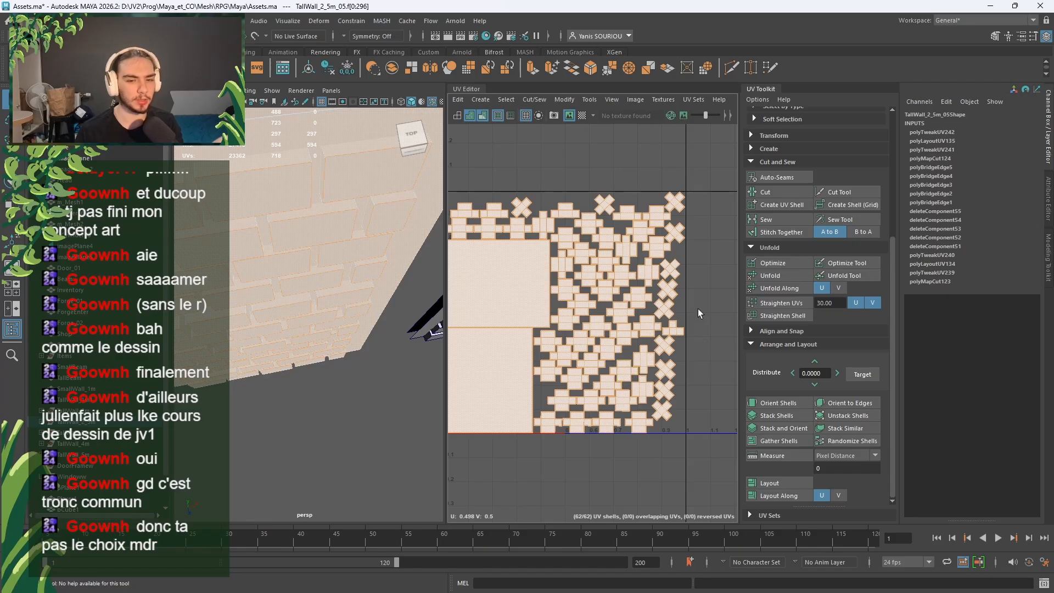
Step: Leave the finished wall and select the neighbouring TallWall_3m_05 brick wall as an object
{"action": "middle_click_drag", "start_coordinate": [697, 309], "coordinate": [658, 333], "text": "alt"}
{"action": "left_click", "coordinate": [655, 331]}
{"action": "scroll", "coordinate": [426, 302], "scroll_direction": "down", "scroll_amount": 8}
{"action": "middle_click_drag", "start_coordinate": [426, 301], "coordinate": [324, 331], "text": "alt"}
{"action": "left_click", "coordinate": [325, 332]}
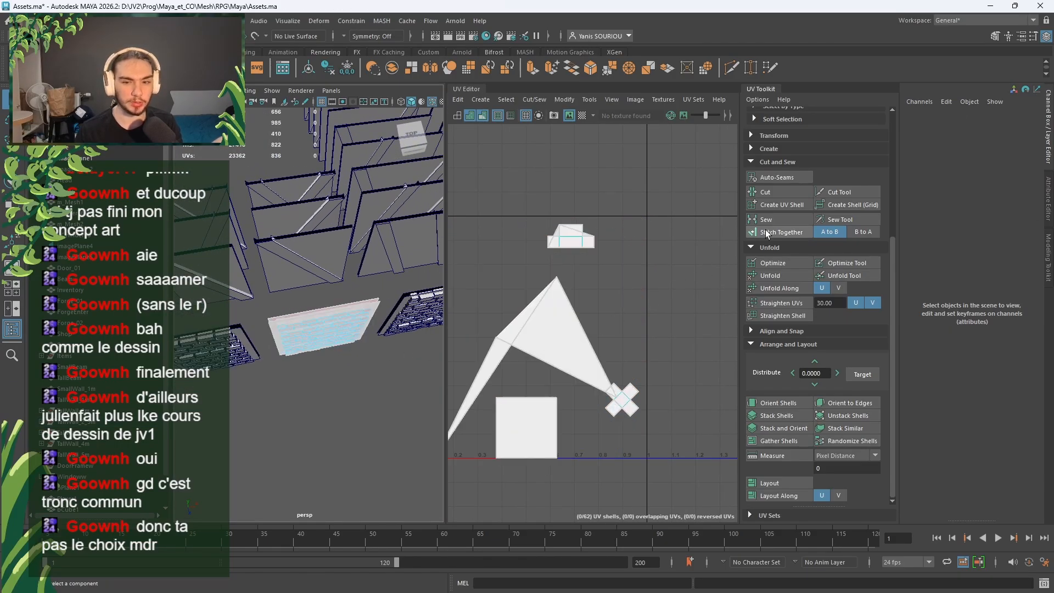
{"action": "left_click_drag", "start_coordinate": [277, 347], "coordinate": [394, 324], "text": "alt"}
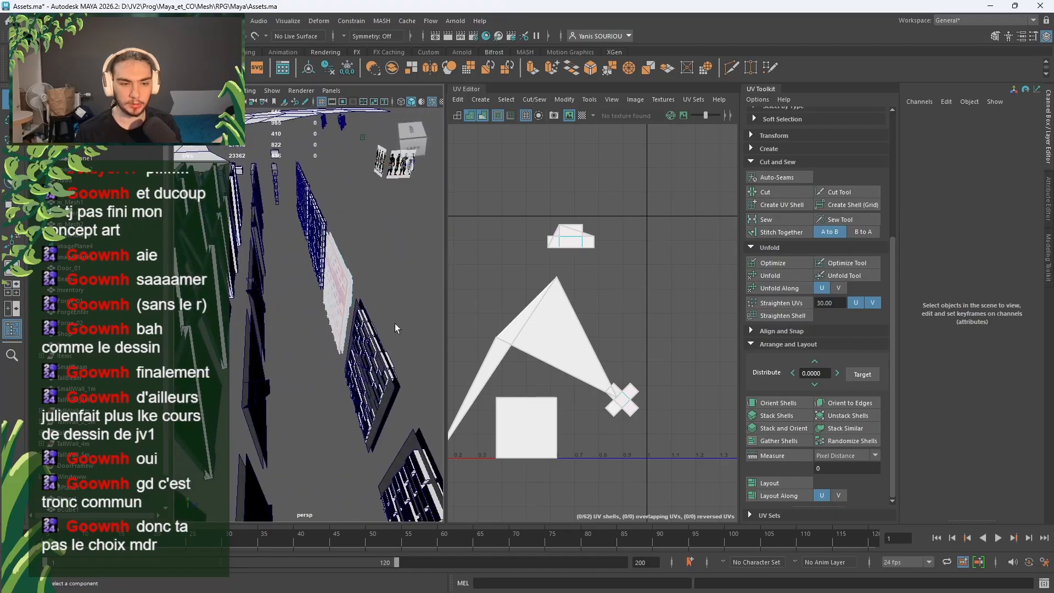
{"action": "scroll", "coordinate": [394, 324], "scroll_direction": "up", "scroll_amount": 8}
{"action": "middle_click_drag", "start_coordinate": [394, 324], "coordinate": [331, 362], "text": "alt"}
{"action": "mouse_move", "coordinate": [332, 362]}
{"action": "left_mouse_down", "text": "alt"}
{"action": "mouse_move", "coordinate": [380, 346]}
{"action": "mouse_move", "coordinate": [367, 325]}
{"action": "mouse_move", "coordinate": [340, 382]}
{"action": "mouse_move", "coordinate": [351, 378]}
{"action": "mouse_move", "coordinate": [334, 329]}
{"action": "mouse_move", "coordinate": [334, 359]}
{"action": "left_mouse_up", "text": "alt"}
{"action": "left_click", "coordinate": [755, 277]}
{"action": "scroll", "coordinate": [338, 334], "scroll_direction": "down", "scroll_amount": 5}
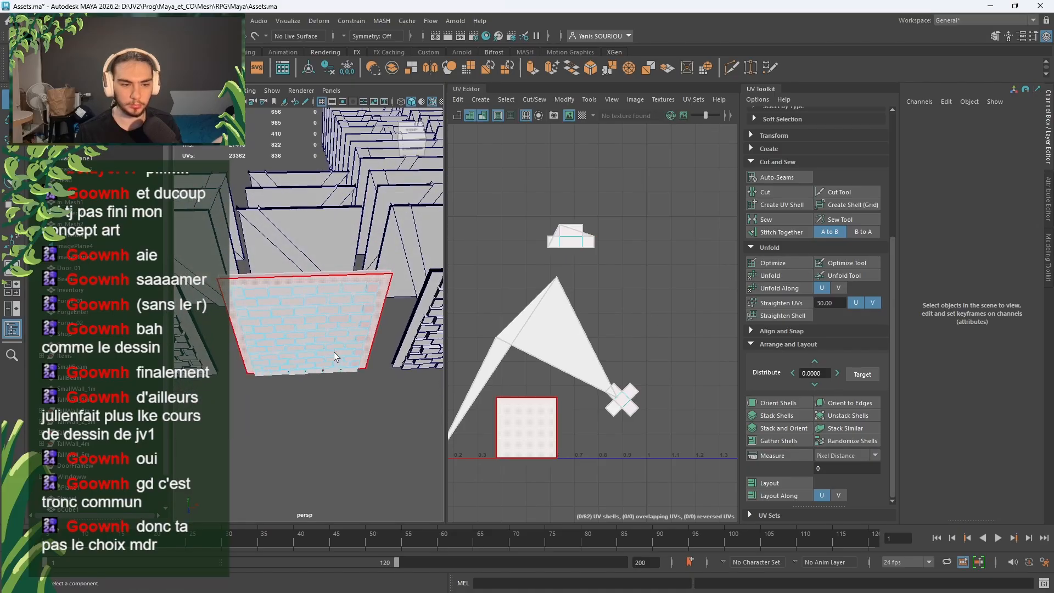
{"action": "right_click_drag", "start_coordinate": [334, 279], "coordinate": [390, 273]}
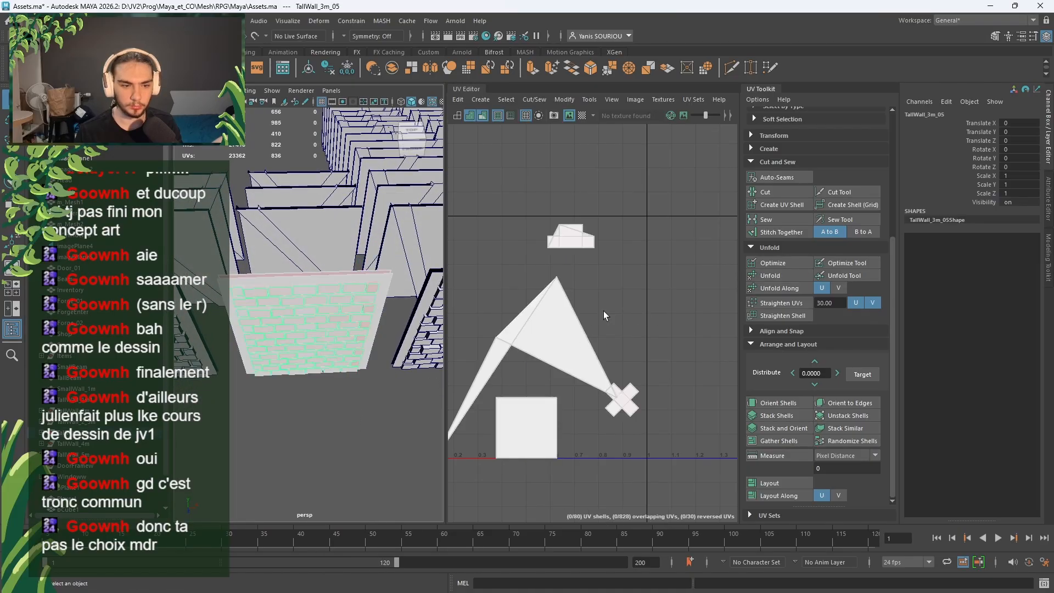
Step: Try to unfold the UVs of TallWall_3m_05, dismissing the offer to fix non-manifold geometry
{"action": "left_click", "coordinate": [776, 275]}
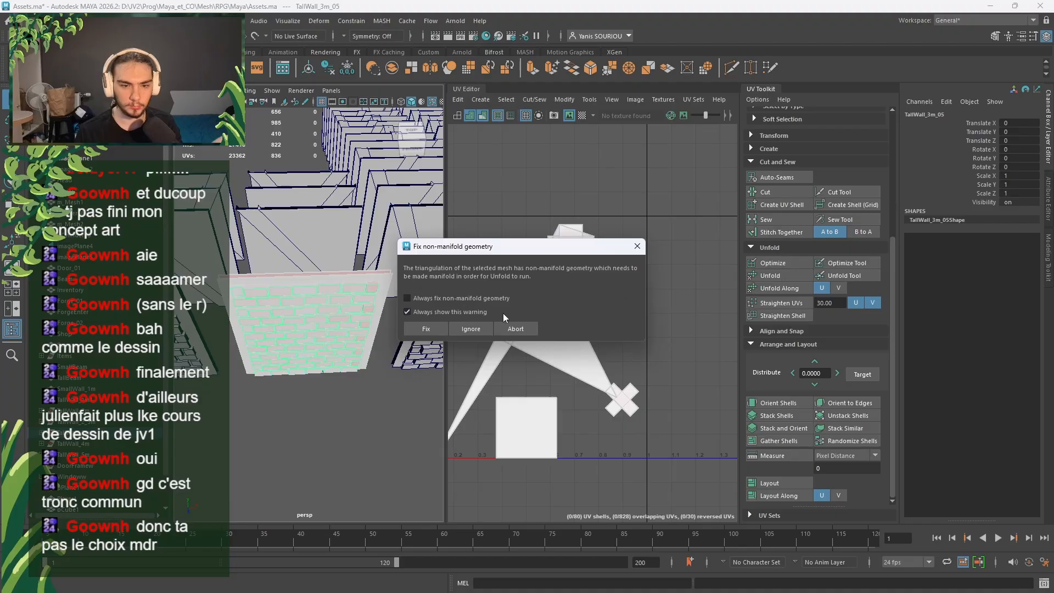
{"action": "left_click", "coordinate": [637, 245]}
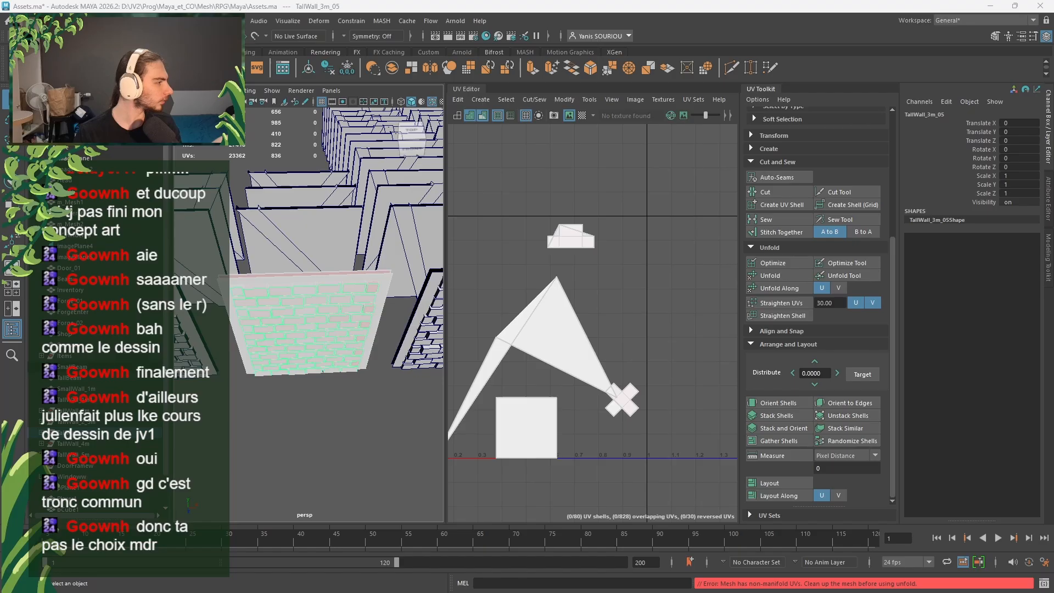
{"action": "left_click_drag", "start_coordinate": [495, 340], "coordinate": [496, 321], "text": "alt"}
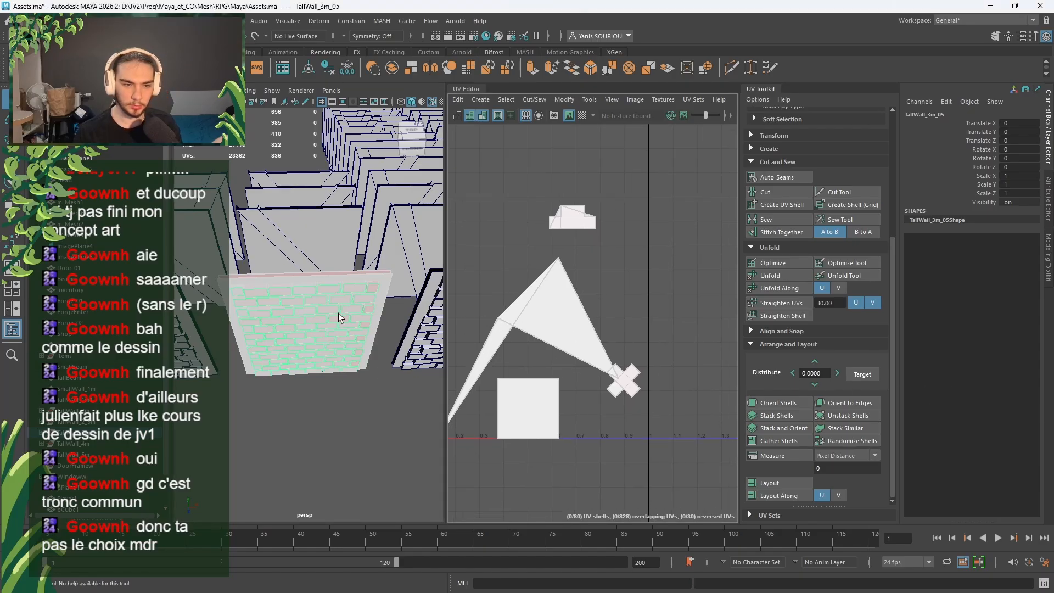
Step: Isolate all faces of TallWall_3m_05 except the large outer back face, using an inverted face selection
{"action": "right_click_drag", "start_coordinate": [338, 313], "coordinate": [383, 265]}
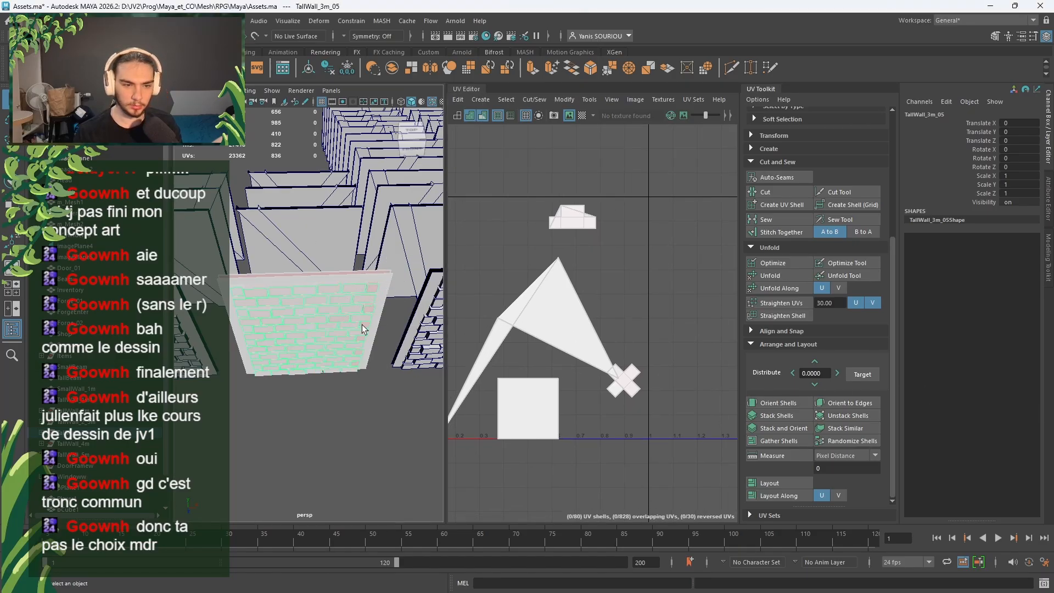
{"action": "left_click", "coordinate": [465, 91]}
{"action": "left_click_drag", "start_coordinate": [564, 344], "coordinate": [389, 316], "text": "alt"}
{"action": "right_click_drag", "start_coordinate": [447, 290], "coordinate": [447, 316]}
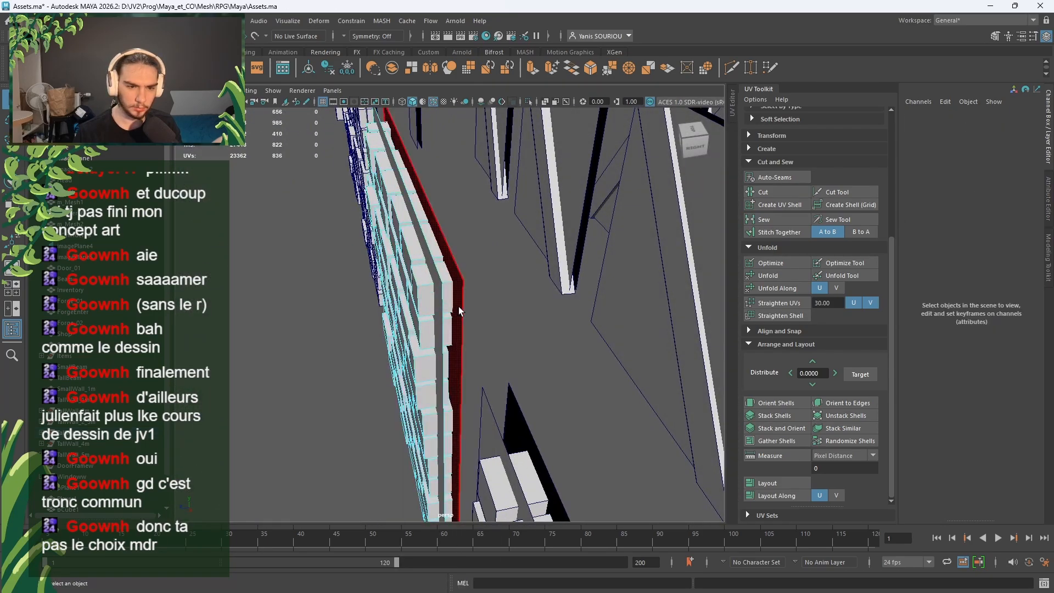
{"action": "left_click", "coordinate": [443, 323]}
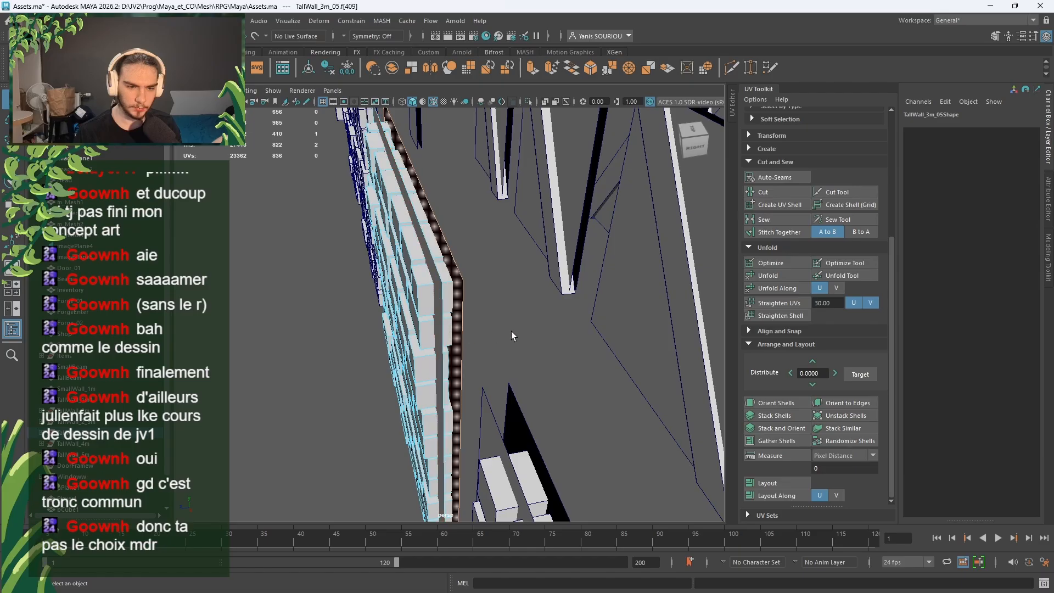
{"action": "key", "text": "ctrl+shift+i"}
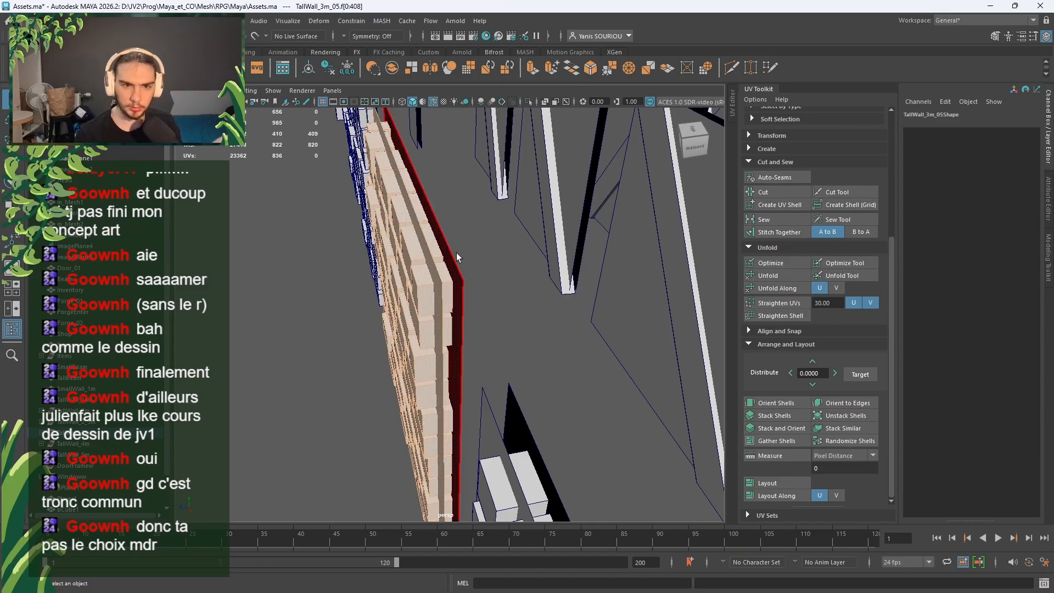
{"action": "left_click", "coordinate": [526, 103]}
Step: Delete the large backing face behind the bricks of the isolated wall
{"action": "left_click_drag", "start_coordinate": [488, 253], "coordinate": [466, 200], "text": "alt"}
{"action": "left_click_drag", "start_coordinate": [441, 228], "coordinate": [421, 296], "text": "alt"}
{"action": "left_click", "coordinate": [372, 237]}
{"action": "key", "text": "Delete"}
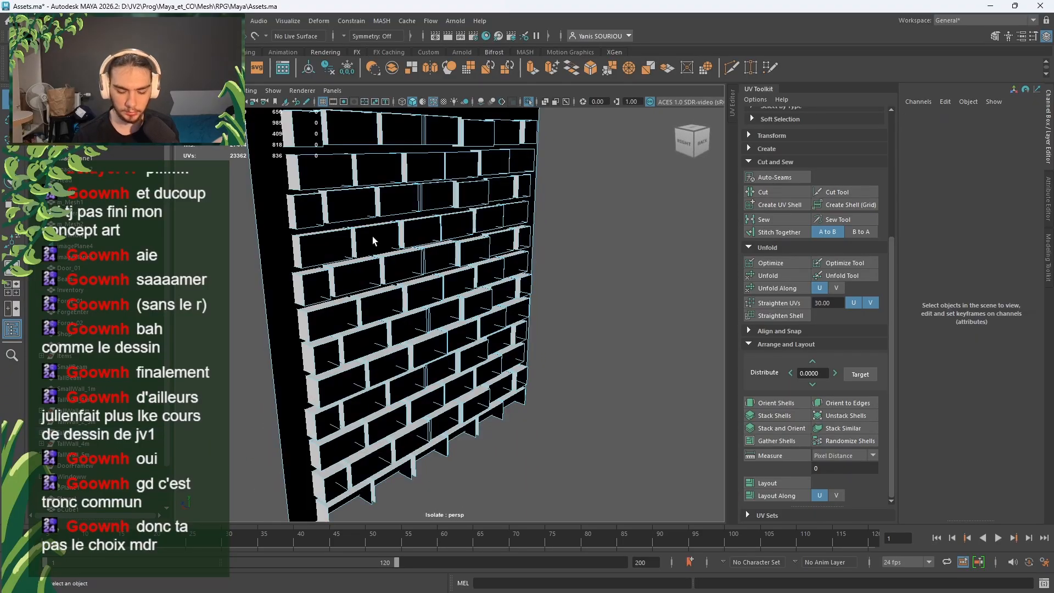
Step: Bridge two open border edges of the hollow bricks in the middle rows of the isolated wall
{"action": "left_click_drag", "start_coordinate": [386, 243], "coordinate": [466, 334], "text": "alt"}
{"action": "scroll", "coordinate": [432, 271], "scroll_direction": "up", "scroll_amount": 3}
{"action": "scroll", "coordinate": [427, 338], "scroll_direction": "up", "scroll_amount": 5}
{"action": "right_click_drag", "start_coordinate": [415, 278], "coordinate": [415, 248]}
{"action": "left_click", "coordinate": [406, 307]}
{"action": "left_click_drag", "start_coordinate": [409, 313], "coordinate": [438, 318], "text": "alt"}
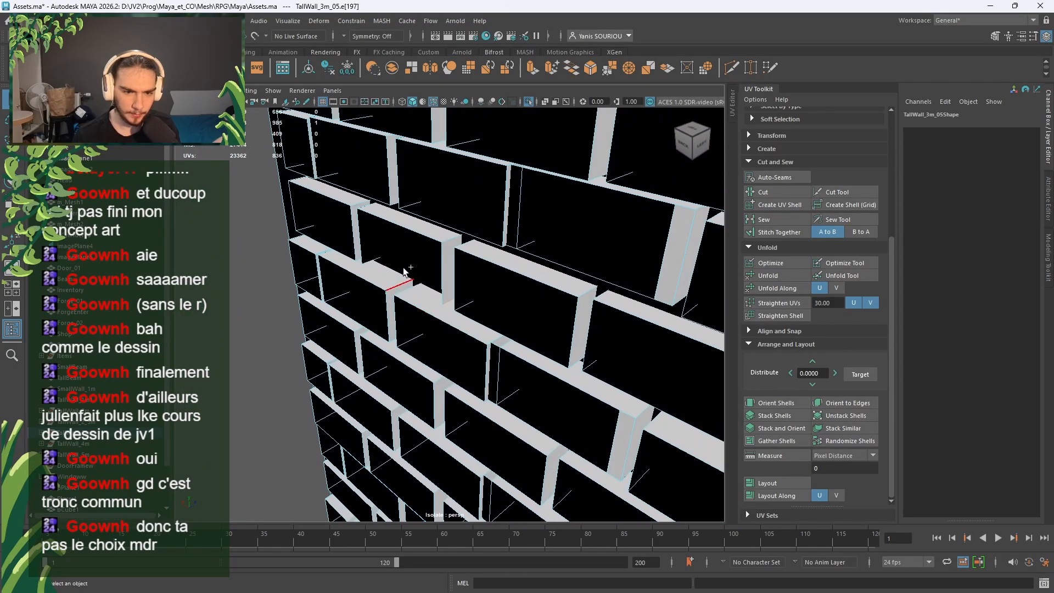
{"action": "left_click_drag", "start_coordinate": [378, 262], "coordinate": [479, 322], "text": "alt"}
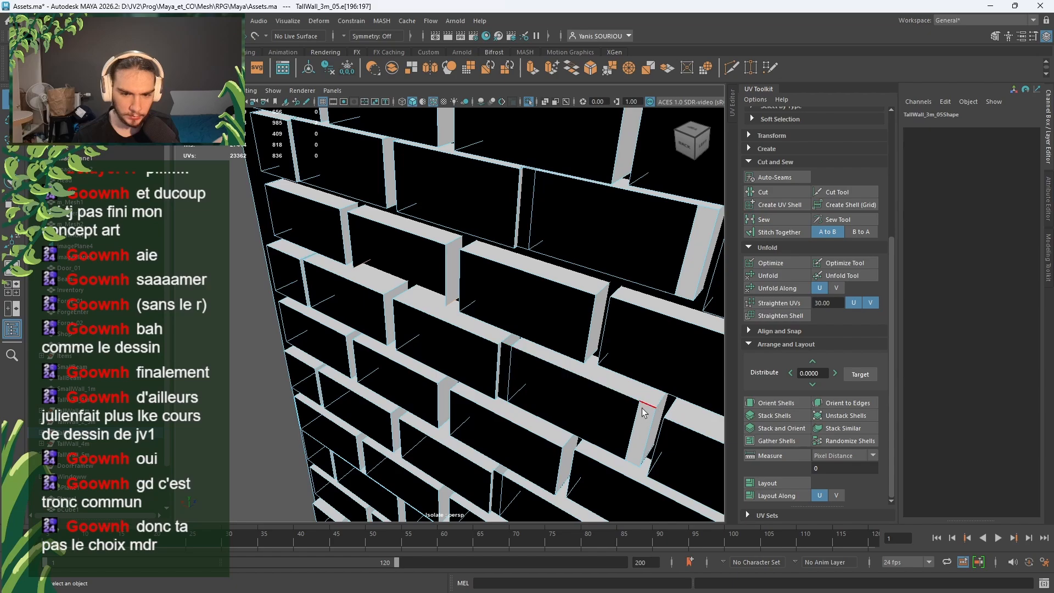
{"action": "left_click_drag", "start_coordinate": [642, 437], "coordinate": [456, 313], "text": "alt"}
{"action": "right_click_drag", "start_coordinate": [407, 275], "coordinate": [399, 413], "text": "shift"}
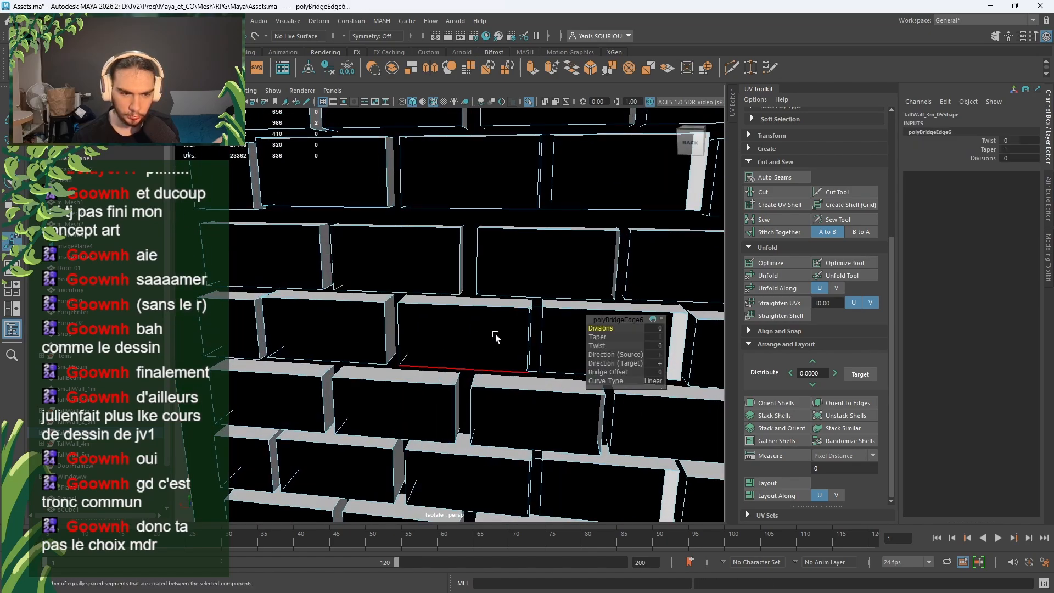
Step: Delete the two facing side faces of the broken central brick in the middle row of the wall
{"action": "scroll", "coordinate": [472, 334], "scroll_direction": "up", "scroll_amount": 2}
{"action": "right_click_drag", "start_coordinate": [472, 333], "coordinate": [475, 316]}
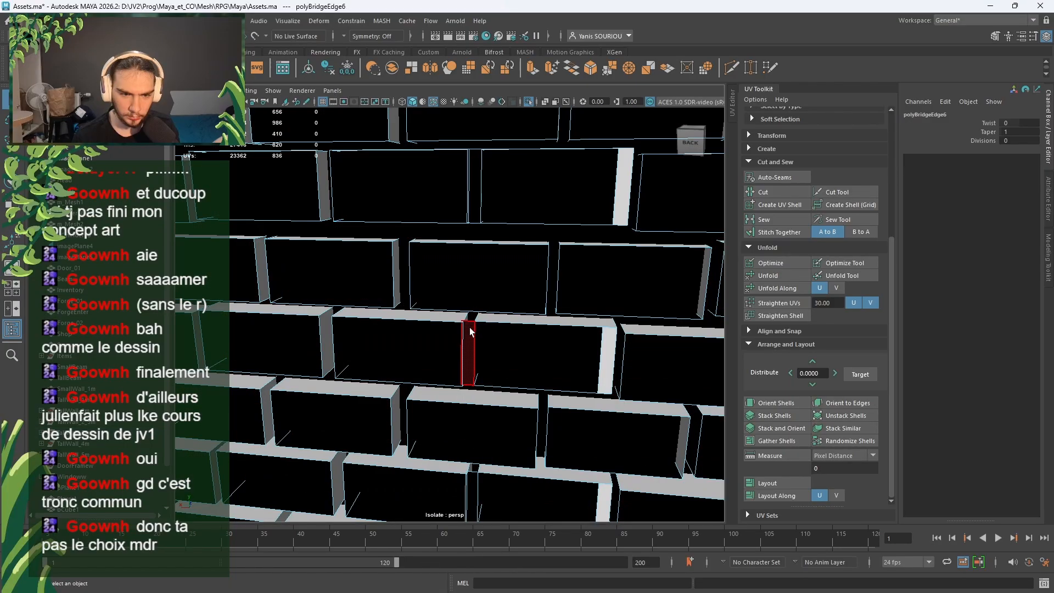
{"action": "left_click", "coordinate": [470, 329]}
{"action": "left_click", "coordinate": [602, 363], "text": "shift"}
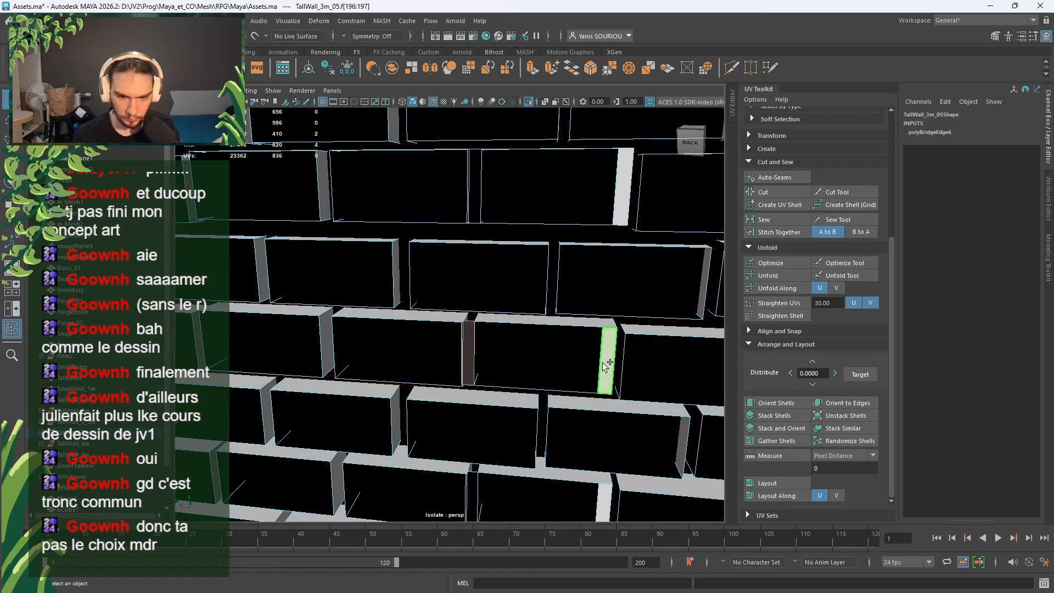
{"action": "key", "text": "Delete"}
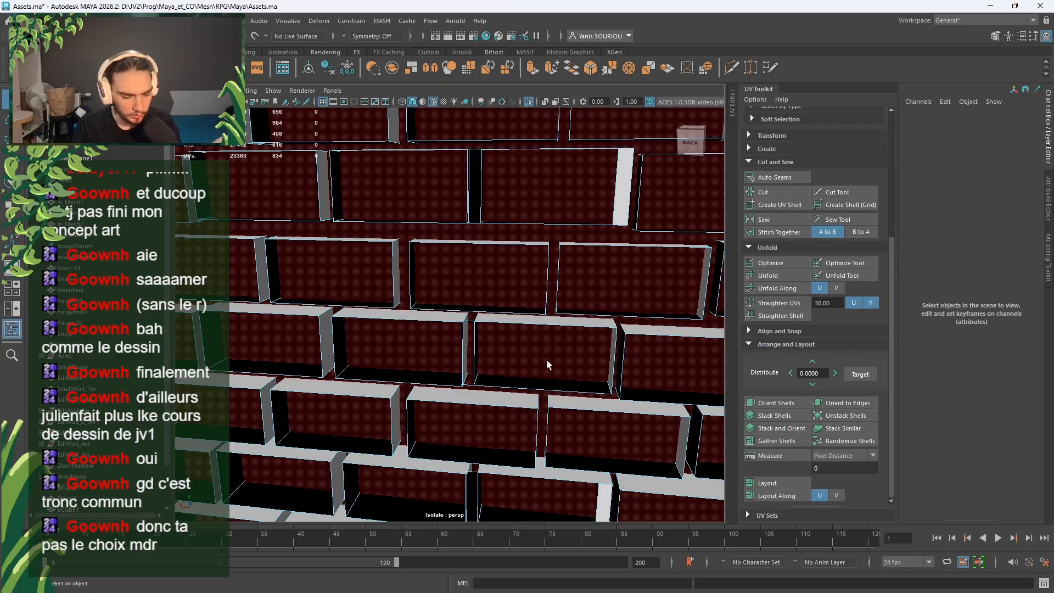
Step: Delete all remaining faces of the broken central brick in the middle row
{"action": "scroll", "coordinate": [543, 357], "scroll_direction": "up", "scroll_amount": 4}
{"action": "left_click_drag", "start_coordinate": [490, 329], "coordinate": [519, 360], "text": "alt"}
{"action": "right_click_drag", "start_coordinate": [519, 307], "coordinate": [516, 257]}
{"action": "left_click", "coordinate": [527, 310]}
{"action": "left_click_drag", "start_coordinate": [574, 342], "coordinate": [488, 306], "text": "alt"}
{"action": "right_click_drag", "start_coordinate": [489, 281], "coordinate": [490, 308]}
{"action": "double_click", "coordinate": [494, 286]}
{"action": "key", "text": "Delete"}
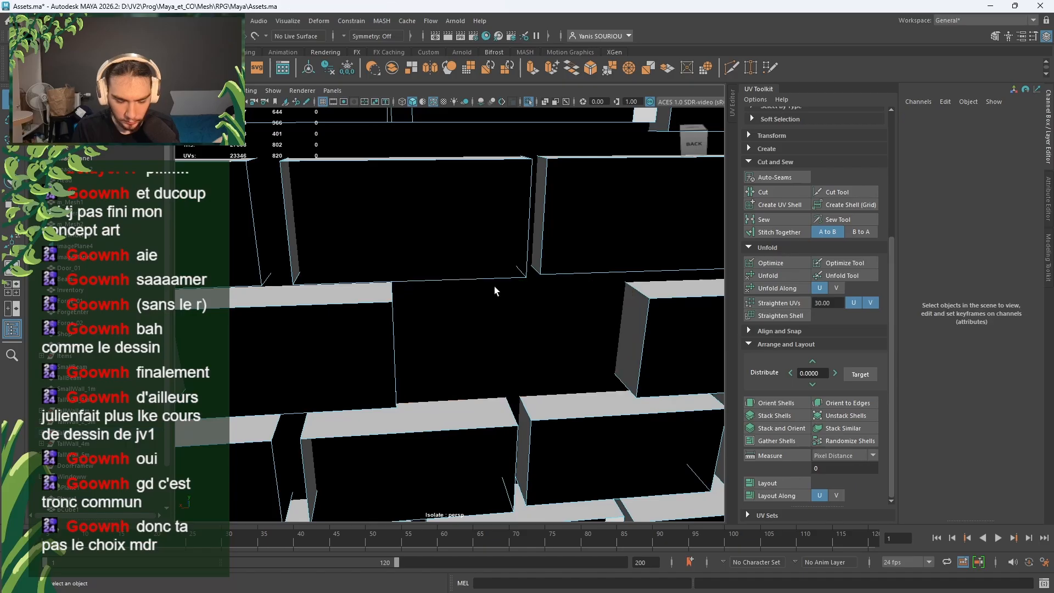
Step: Delete all faces of the hollow central brick in the top row of the wall
{"action": "scroll", "coordinate": [494, 285], "scroll_direction": "down", "scroll_amount": 2}
{"action": "left_click_drag", "start_coordinate": [490, 253], "coordinate": [422, 353], "text": "alt"}
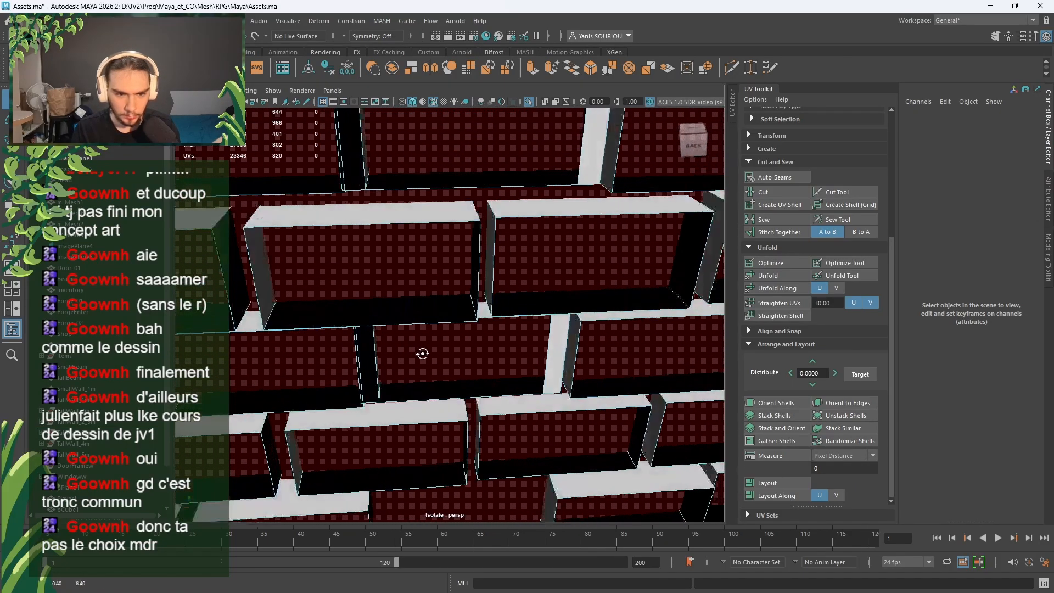
{"action": "scroll", "coordinate": [430, 349], "scroll_direction": "down", "scroll_amount": 5}
{"action": "middle_click_drag", "start_coordinate": [430, 349], "coordinate": [458, 298], "text": "alt"}
{"action": "left_click_drag", "start_coordinate": [459, 297], "coordinate": [473, 238], "text": "alt"}
{"action": "left_click", "coordinate": [473, 236]}
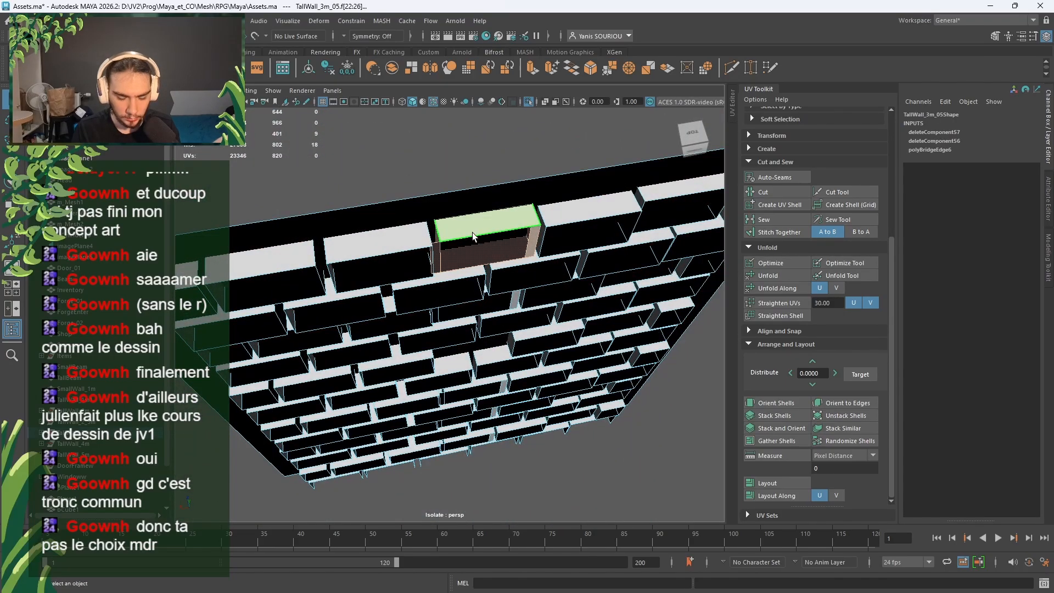
{"action": "key", "text": "Delete"}
{"action": "left_click", "coordinate": [471, 318]}
{"action": "key", "text": "Delete"}
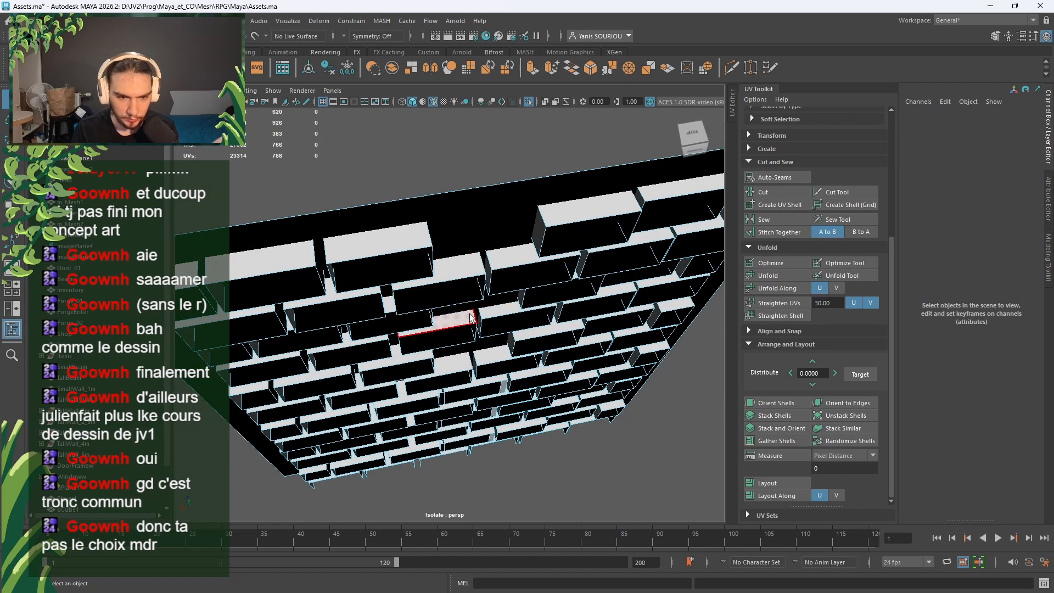
{"action": "key", "text": "space"}
{"action": "left_click_drag", "start_coordinate": [499, 357], "coordinate": [496, 379]}
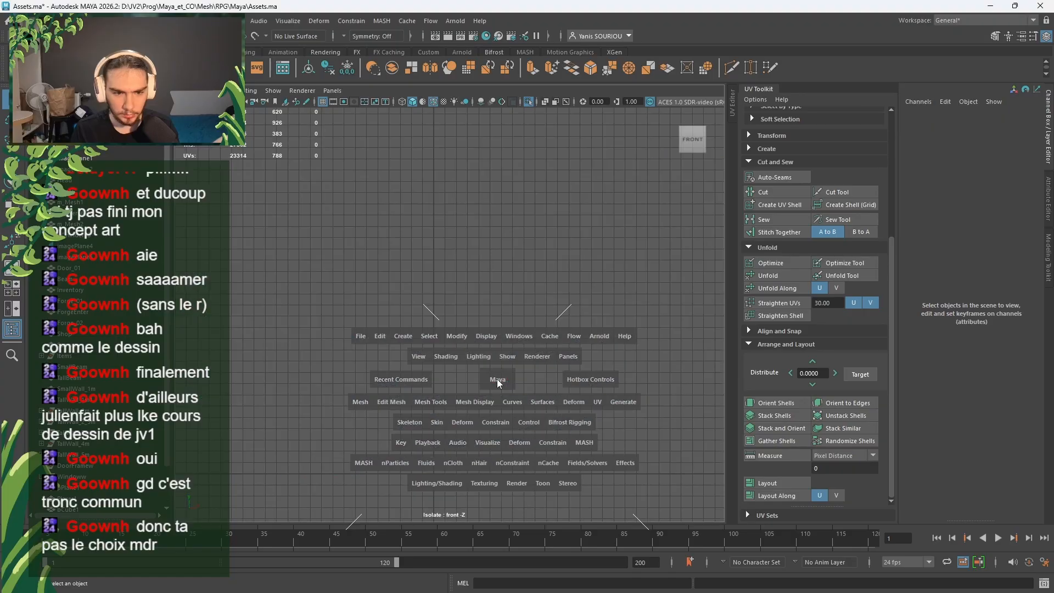
{"action": "key", "text": "ctrl+z"}
{"action": "key", "text": "ctrl+z"}
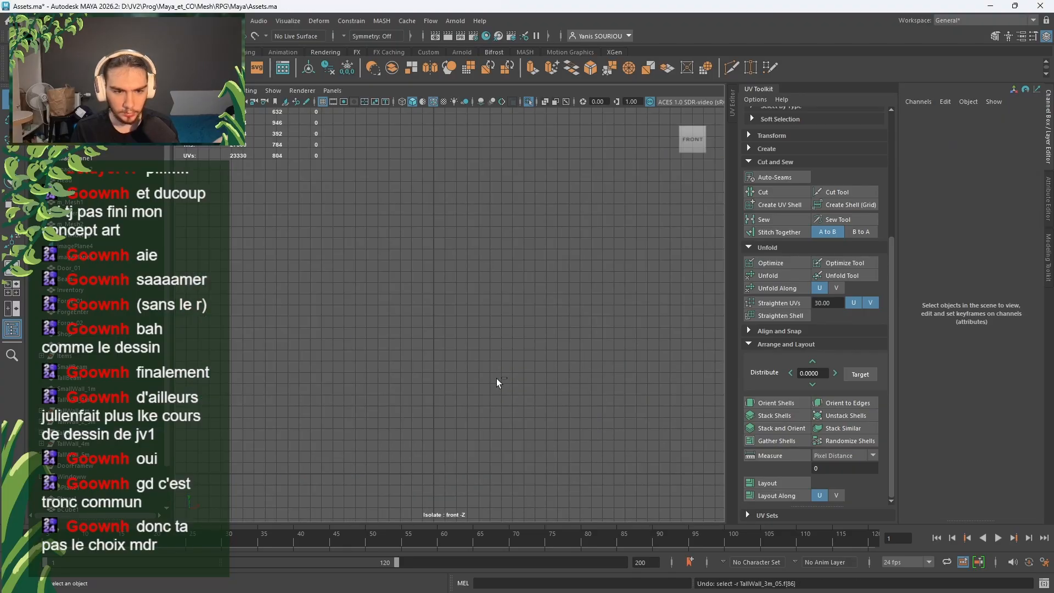
{"action": "key", "text": "space"}
{"action": "key", "text": "space"}
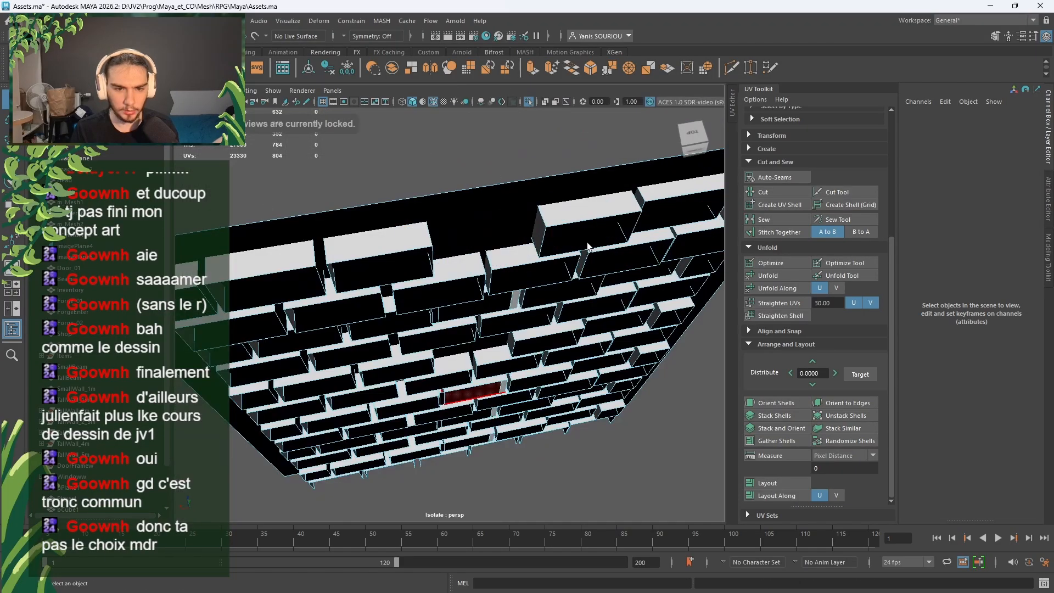
Step: Delete the hollow central bricks in the third and seventh rows from the top of the wall
{"action": "left_click_drag", "start_coordinate": [556, 340], "coordinate": [525, 314], "text": "alt"}
{"action": "left_click_drag", "start_coordinate": [460, 286], "coordinate": [397, 311], "text": "alt"}
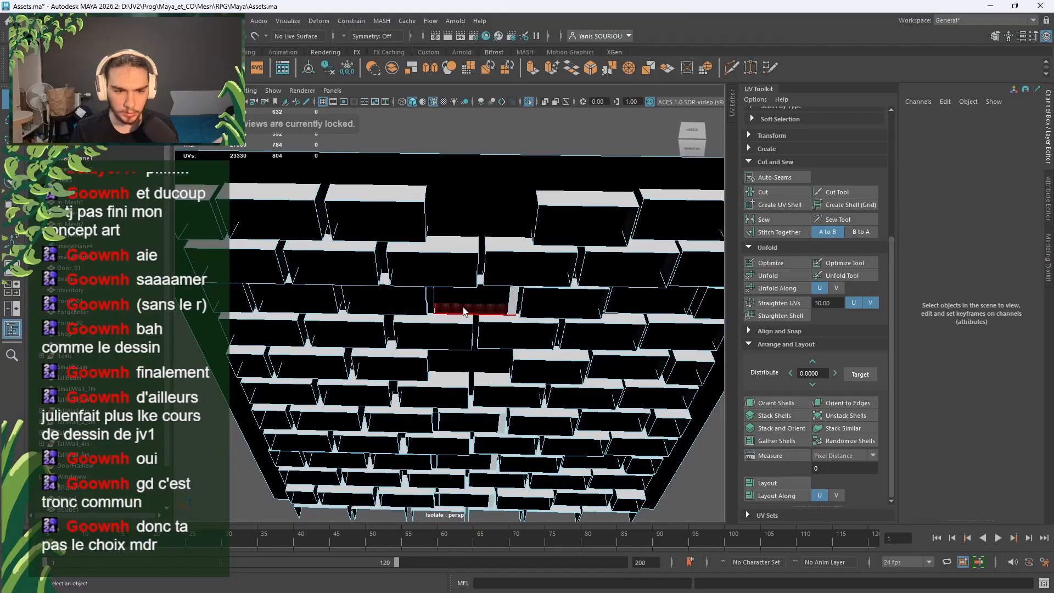
{"action": "double_click", "coordinate": [463, 311]}
{"action": "key", "text": "Delete"}
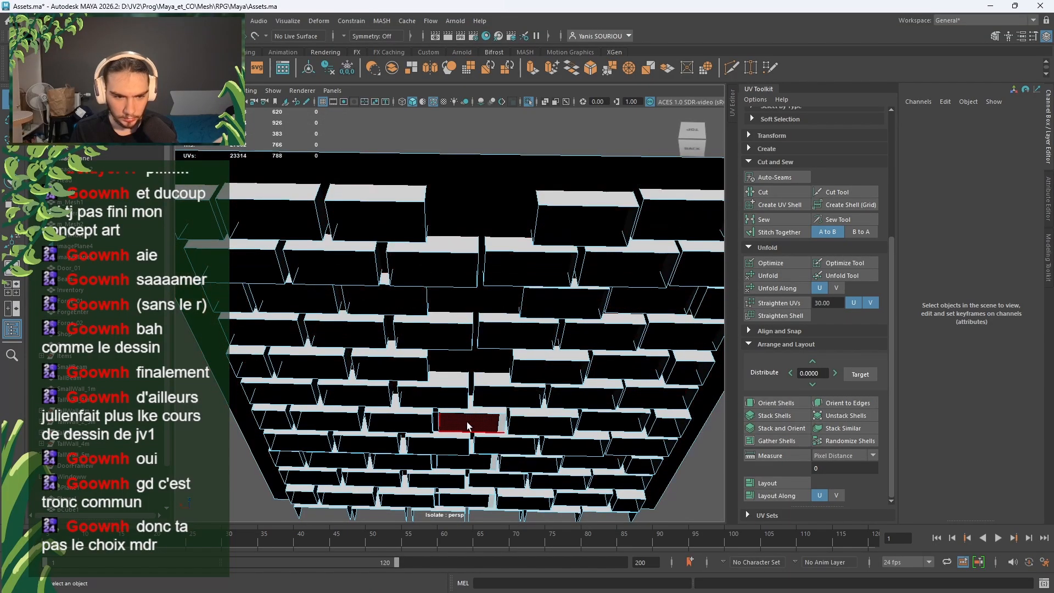
{"action": "double_click", "coordinate": [468, 426]}
{"action": "key", "text": "Delete"}
Step: Delete the two hollow central bricks in the ninth and eleventh rows near the bottom of the wall
{"action": "left_click_drag", "start_coordinate": [463, 460], "coordinate": [479, 312], "text": "alt"}
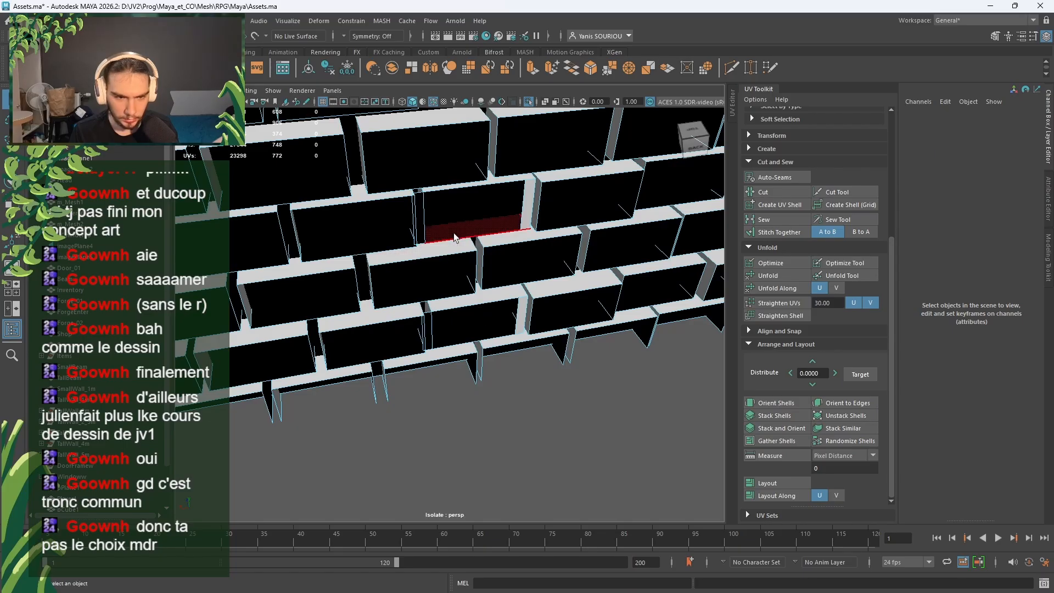
{"action": "double_click", "coordinate": [453, 232]}
{"action": "key", "text": "Delete"}
{"action": "double_click", "coordinate": [468, 333]}
{"action": "key", "text": "Delete"}
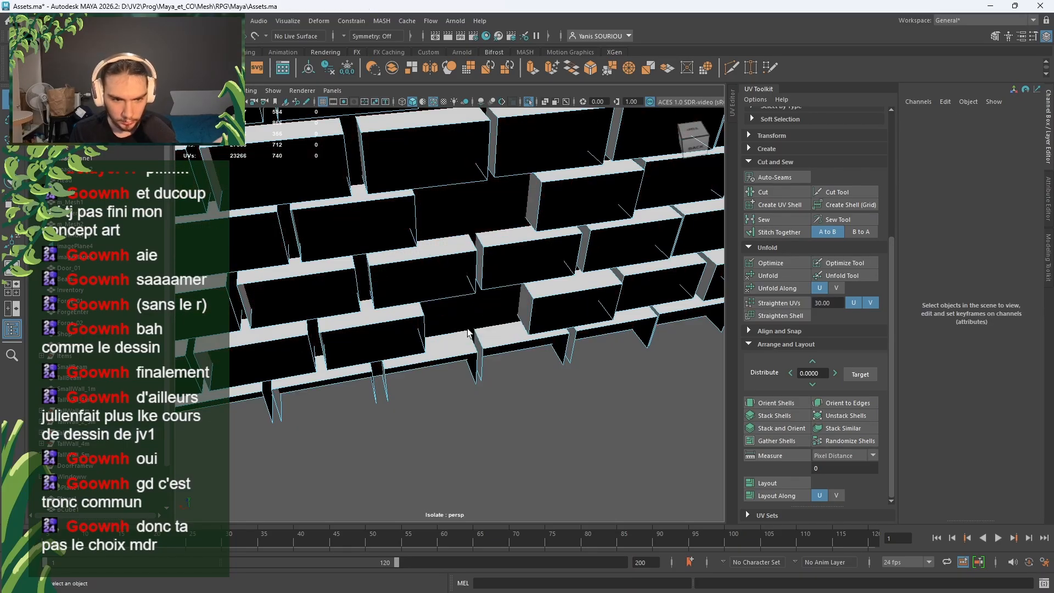
Step: Return the wall to object selection and duplicate the whole mesh in place
{"action": "left_click_drag", "start_coordinate": [510, 367], "coordinate": [458, 339], "text": "alt"}
{"action": "scroll", "coordinate": [455, 330], "scroll_direction": "down", "scroll_amount": 5}
{"action": "middle_click_drag", "start_coordinate": [397, 242], "coordinate": [475, 351], "text": "alt"}
{"action": "left_click_drag", "start_coordinate": [475, 352], "coordinate": [496, 373], "text": "alt"}
{"action": "middle_click_drag", "start_coordinate": [497, 373], "coordinate": [485, 341], "text": "alt"}
{"action": "left_click_drag", "start_coordinate": [485, 340], "coordinate": [565, 261], "text": "alt"}
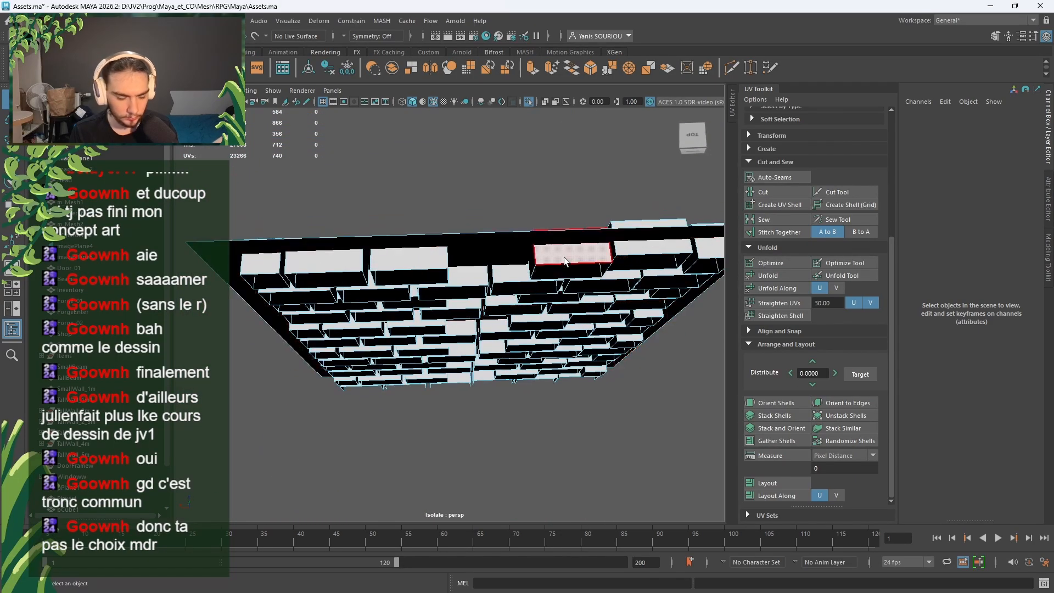
{"action": "left_click", "coordinate": [564, 257]}
{"action": "left_click", "coordinate": [508, 175]}
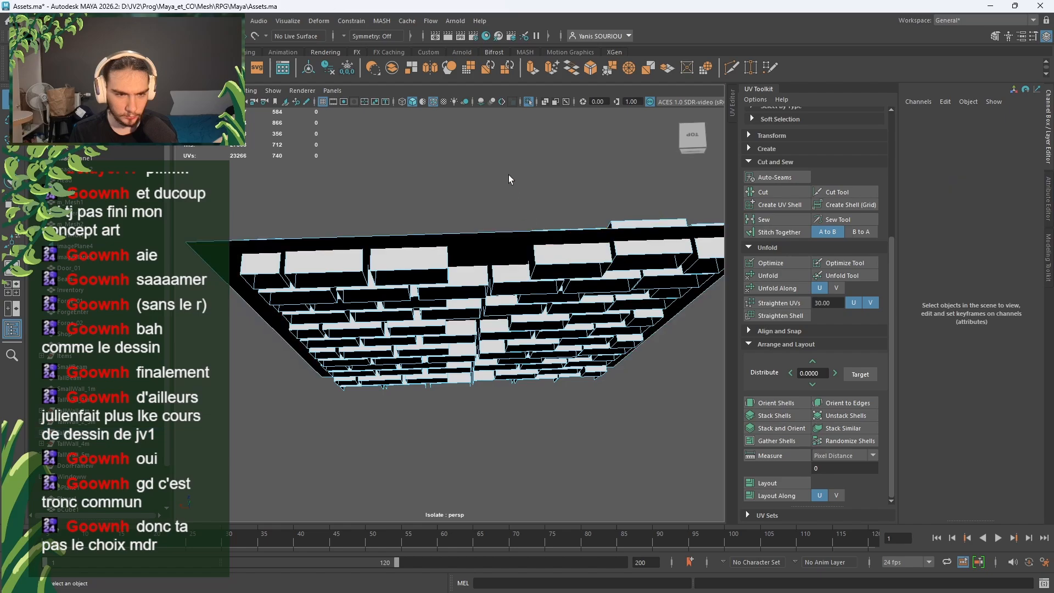
{"action": "right_click", "coordinate": [509, 176]}
{"action": "right_click_drag", "start_coordinate": [531, 163], "coordinate": [531, 164]}
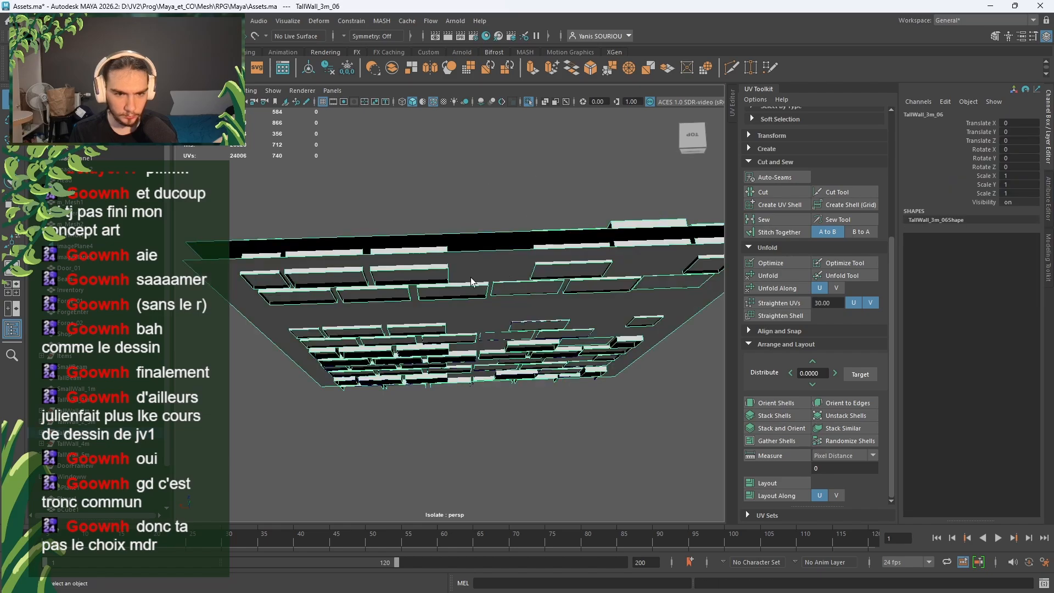
Step: Reduce the duplicate to one intact second-row brick by inverting that brick's face selection and deleting the rest
{"action": "left_click_drag", "start_coordinate": [471, 282], "coordinate": [600, 264], "text": "alt"}
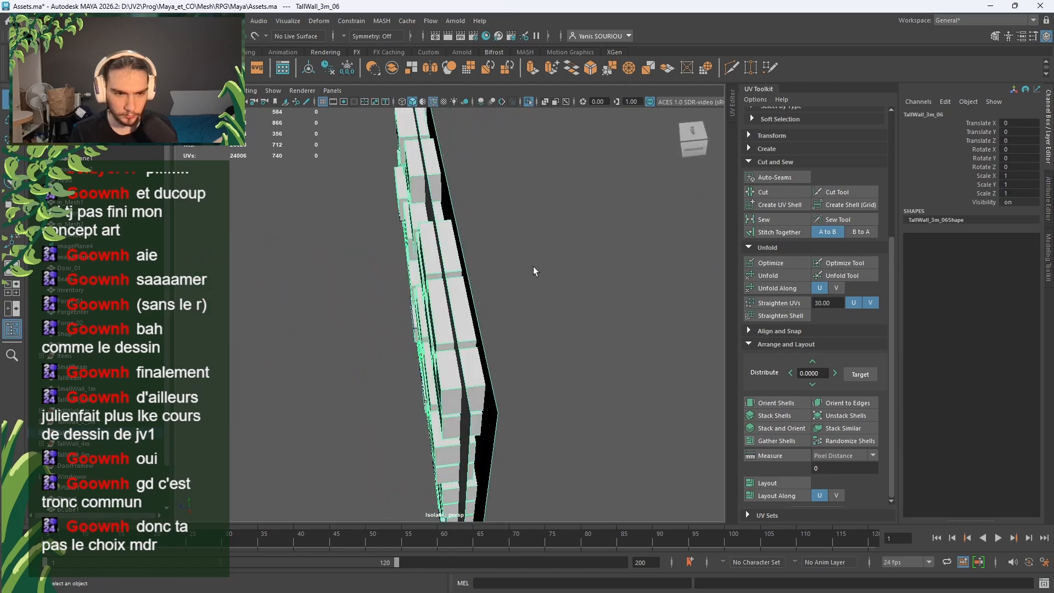
{"action": "key", "text": "w"}
{"action": "left_click_drag", "start_coordinate": [533, 270], "coordinate": [559, 274], "text": "alt"}
{"action": "right_click_drag", "start_coordinate": [450, 163], "coordinate": [455, 191]}
{"action": "left_click", "coordinate": [393, 269]}
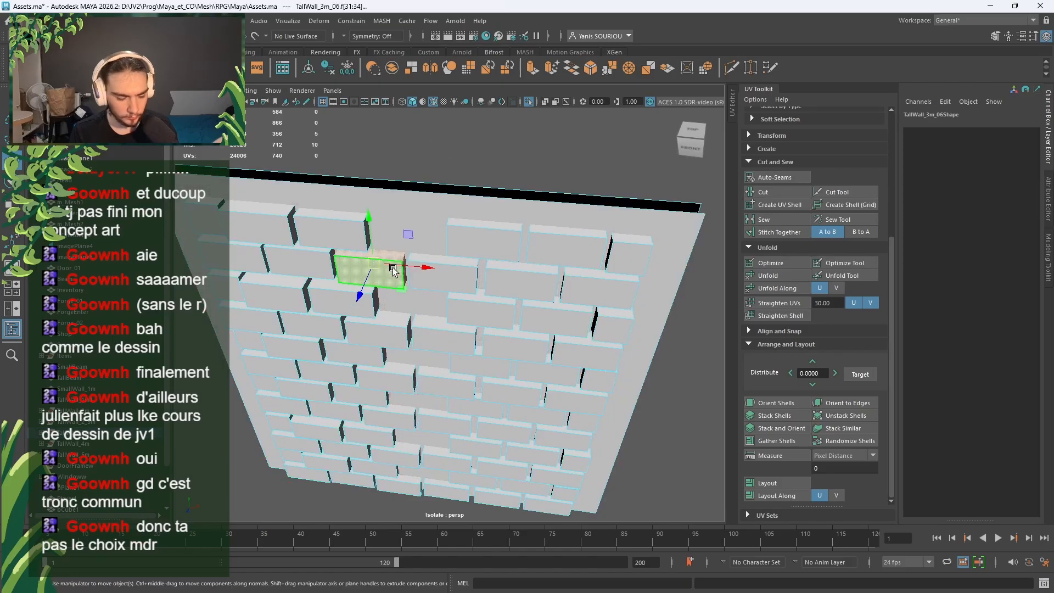
{"action": "key", "text": "ctrl+shift+i"}
{"action": "key", "text": "Delete"}
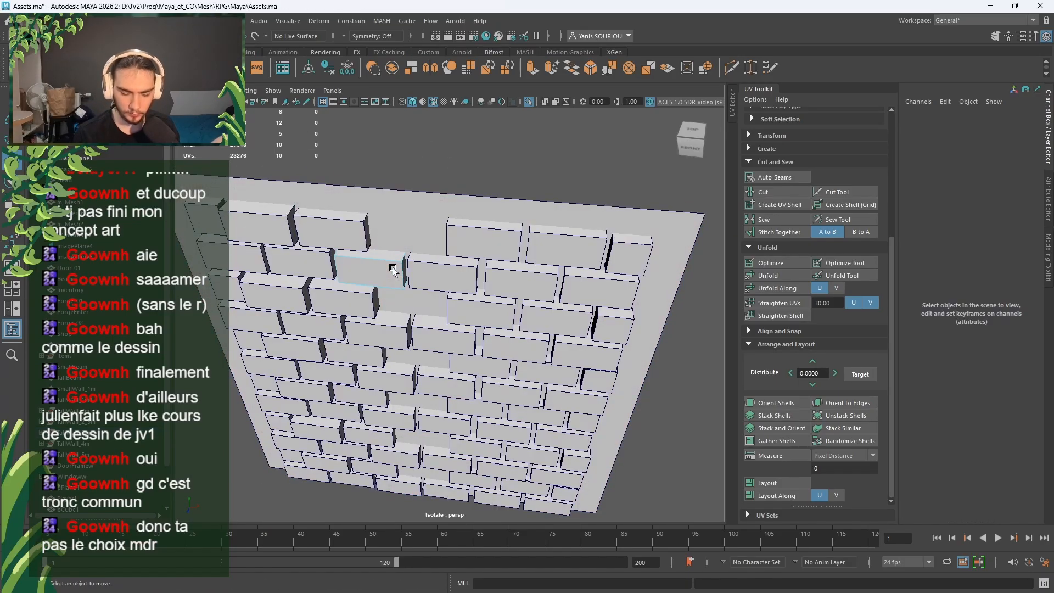
Step: Select the single brick as an object and center its pivot
{"action": "right_click_drag", "start_coordinate": [427, 148], "coordinate": [467, 136]}
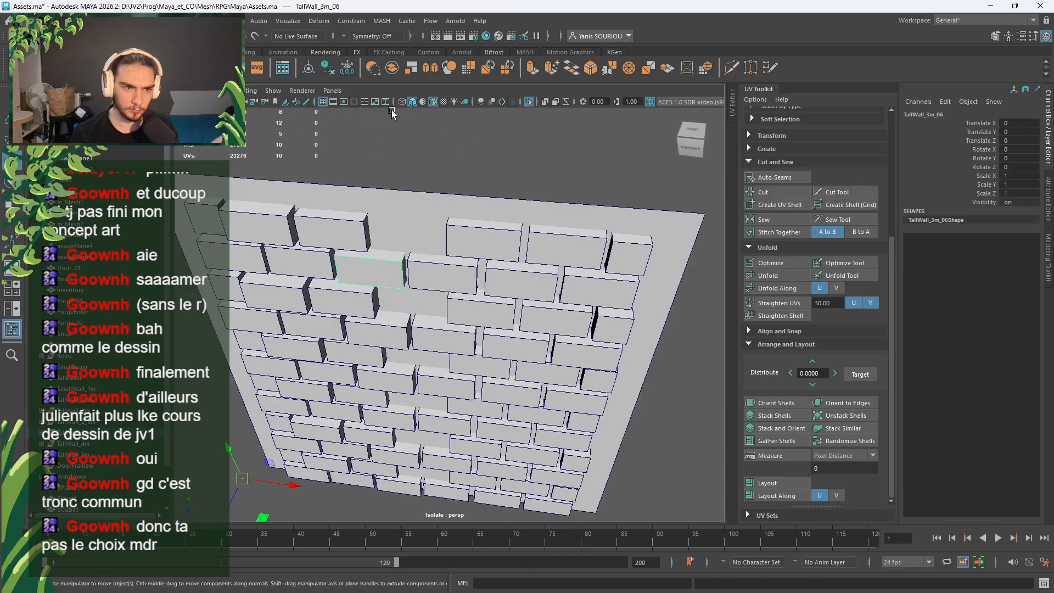
{"action": "left_click", "coordinate": [309, 72]}
{"action": "left_click_drag", "start_coordinate": [417, 280], "coordinate": [448, 291], "text": "alt"}
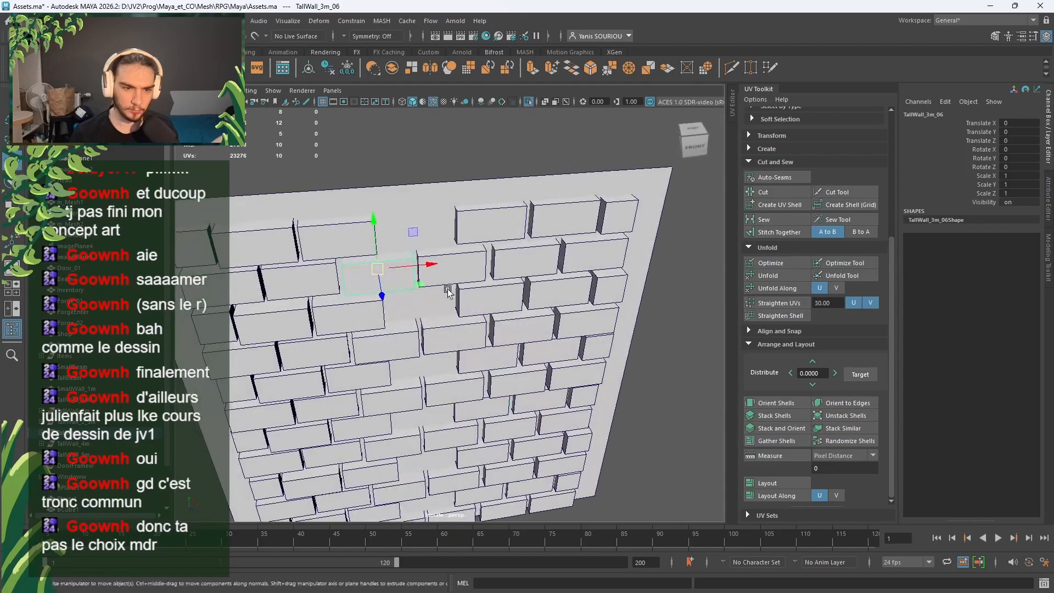
Step: Move the single brick up and sideways into the empty central slot of the top row, adjusting its height and depth
{"action": "middle_click_drag", "start_coordinate": [415, 196], "coordinate": [525, 251], "text": "alt"}
{"action": "scroll", "coordinate": [527, 295], "scroll_direction": "up", "scroll_amount": 2}
{"action": "left_click_drag", "start_coordinate": [568, 325], "coordinate": [569, 266], "text": "alt"}
{"action": "key", "text": "f"}
{"action": "left_click_drag", "start_coordinate": [578, 305], "coordinate": [579, 278], "text": "alt"}
{"action": "scroll", "coordinate": [578, 279], "scroll_direction": "down", "scroll_amount": 4}
{"action": "middle_click_drag", "start_coordinate": [549, 288], "coordinate": [543, 256], "text": "alt"}
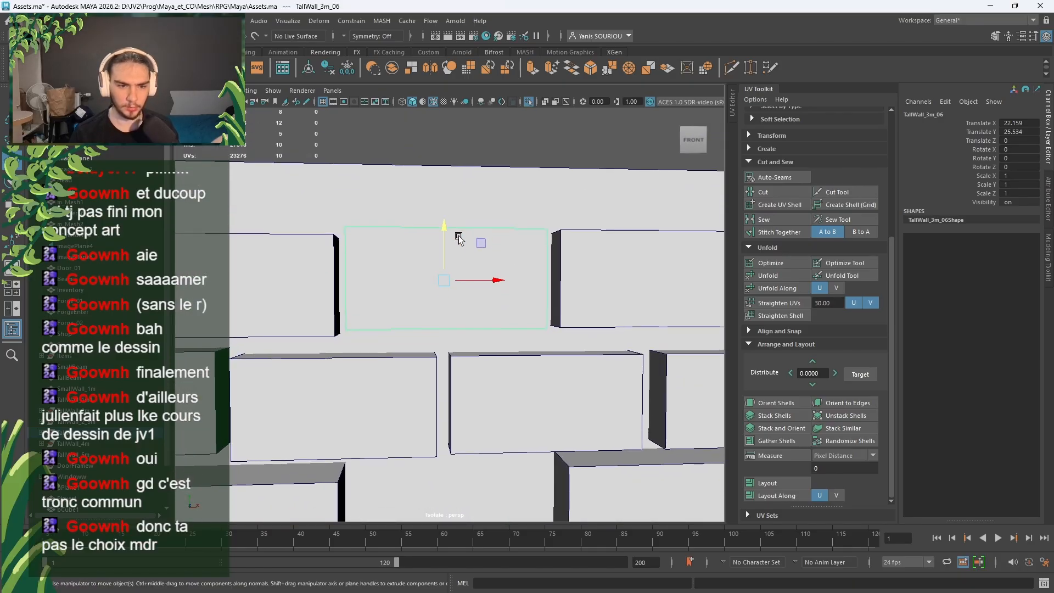
{"action": "left_click_drag", "start_coordinate": [444, 238], "coordinate": [443, 250]}
{"action": "left_click_drag", "start_coordinate": [446, 254], "coordinate": [609, 324], "text": "alt"}
{"action": "left_click_drag", "start_coordinate": [501, 300], "coordinate": [437, 262]}
Step: Duplicate the brick into the empty third-row slot, at about X 23.5, Y -23.8, Z 0.2
{"action": "mouse_move", "coordinate": [592, 329]}
{"action": "left_mouse_down", "text": "alt"}
{"action": "mouse_move", "coordinate": [450, 302]}
{"action": "mouse_move", "coordinate": [446, 261]}
{"action": "mouse_move", "coordinate": [425, 487]}
{"action": "mouse_move", "coordinate": [441, 461]}
{"action": "left_mouse_up", "text": "alt"}
{"action": "middle_click_drag", "start_coordinate": [563, 426], "coordinate": [562, 331], "text": "alt"}
{"action": "mouse_move", "coordinate": [562, 332]}
{"action": "left_mouse_down", "text": "alt"}
{"action": "mouse_move", "coordinate": [563, 317]}
{"action": "mouse_move", "coordinate": [561, 334]}
{"action": "left_mouse_up", "text": "alt"}
{"action": "left_click_drag", "start_coordinate": [520, 377], "coordinate": [523, 376]}
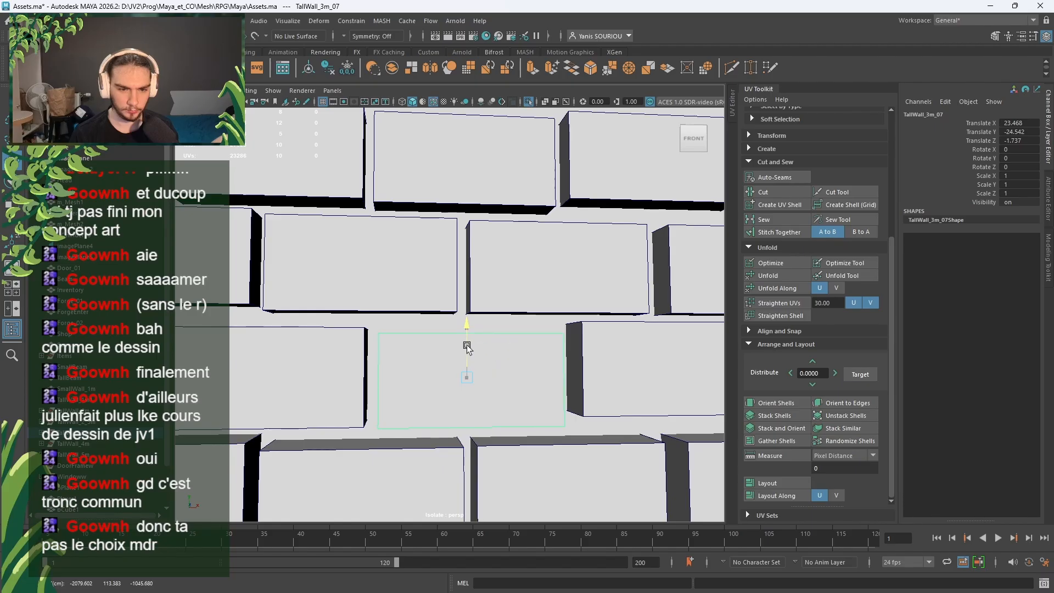
{"action": "mouse_move", "coordinate": [467, 354]}
{"action": "left_mouse_down", "text": "alt"}
{"action": "mouse_move", "coordinate": [495, 373]}
{"action": "mouse_move", "coordinate": [480, 370]}
{"action": "left_mouse_up", "text": "alt"}
{"action": "middle_click_drag", "start_coordinate": [500, 385], "coordinate": [478, 278], "text": "alt"}
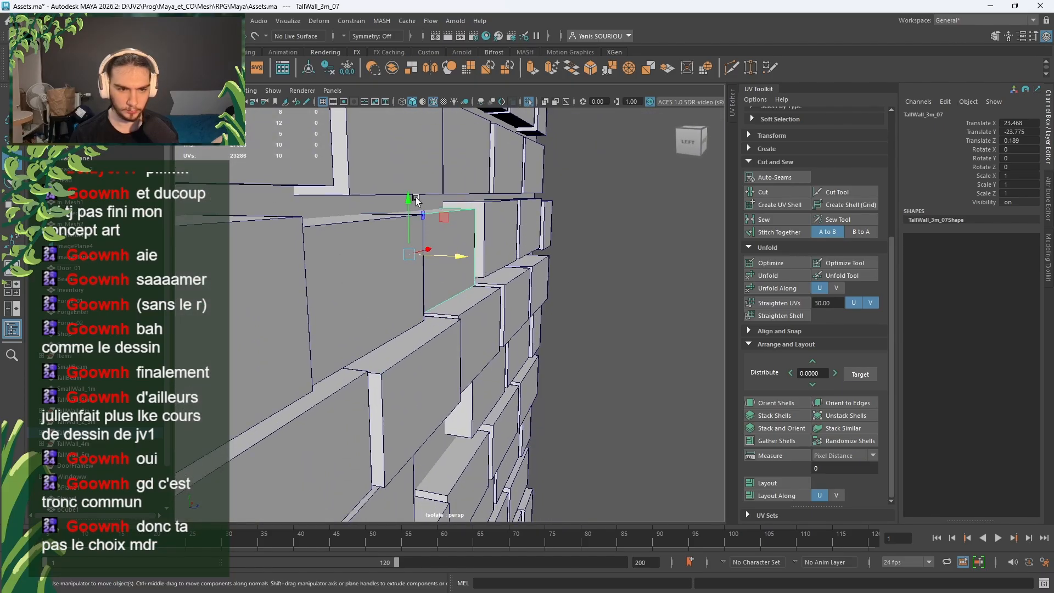
Step: Duplicate the brick into the empty fifth-row slot, at about X 24.1, Y -70.4, Z -0.9
{"action": "left_click_drag", "start_coordinate": [410, 201], "coordinate": [410, 379], "text": "shift"}
{"action": "left_click_drag", "start_coordinate": [409, 380], "coordinate": [479, 359], "text": "alt"}
{"action": "middle_click_drag", "start_coordinate": [478, 359], "coordinate": [484, 219], "text": "alt"}
{"action": "mouse_move", "coordinate": [483, 219]}
{"action": "left_mouse_down", "text": "alt"}
{"action": "mouse_move", "coordinate": [501, 258]}
{"action": "mouse_move", "coordinate": [510, 254]}
{"action": "mouse_move", "coordinate": [485, 236]}
{"action": "left_mouse_up", "text": "alt"}
{"action": "scroll", "coordinate": [510, 254], "scroll_direction": "up", "scroll_amount": 3}
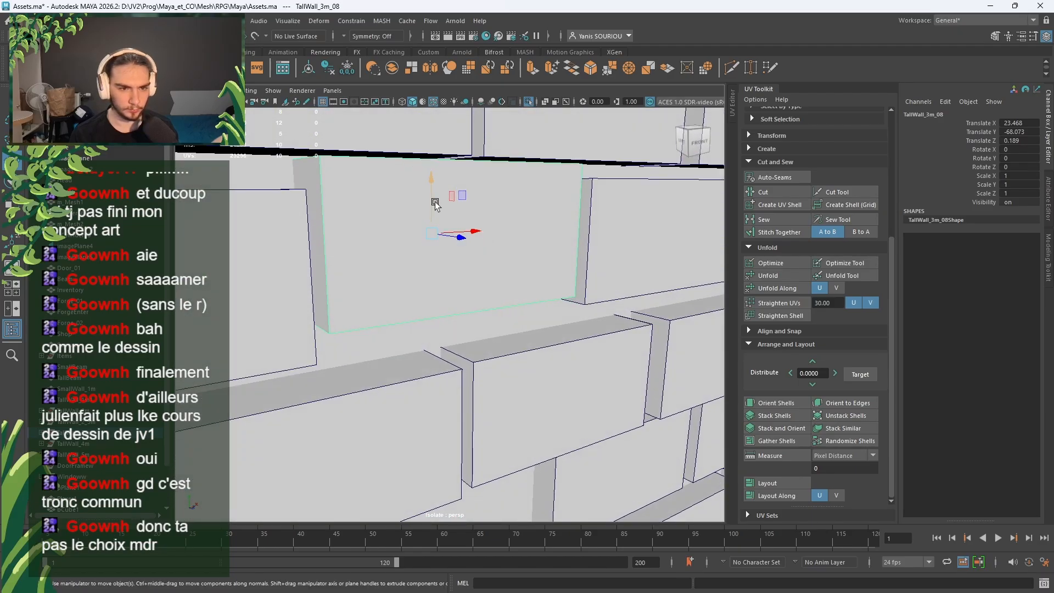
{"action": "left_click_drag", "start_coordinate": [434, 203], "coordinate": [429, 220]}
{"action": "left_click_drag", "start_coordinate": [479, 246], "coordinate": [522, 252], "text": "alt"}
{"action": "left_click_drag", "start_coordinate": [437, 256], "coordinate": [426, 253]}
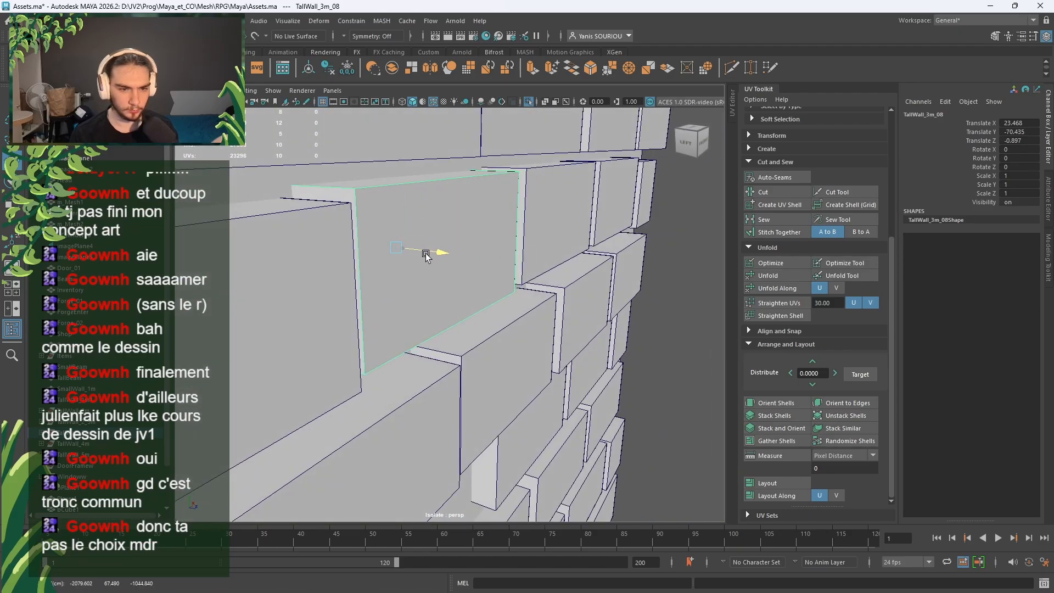
{"action": "left_click_drag", "start_coordinate": [496, 292], "coordinate": [413, 289], "text": "alt"}
{"action": "left_click_drag", "start_coordinate": [550, 264], "coordinate": [544, 258]}
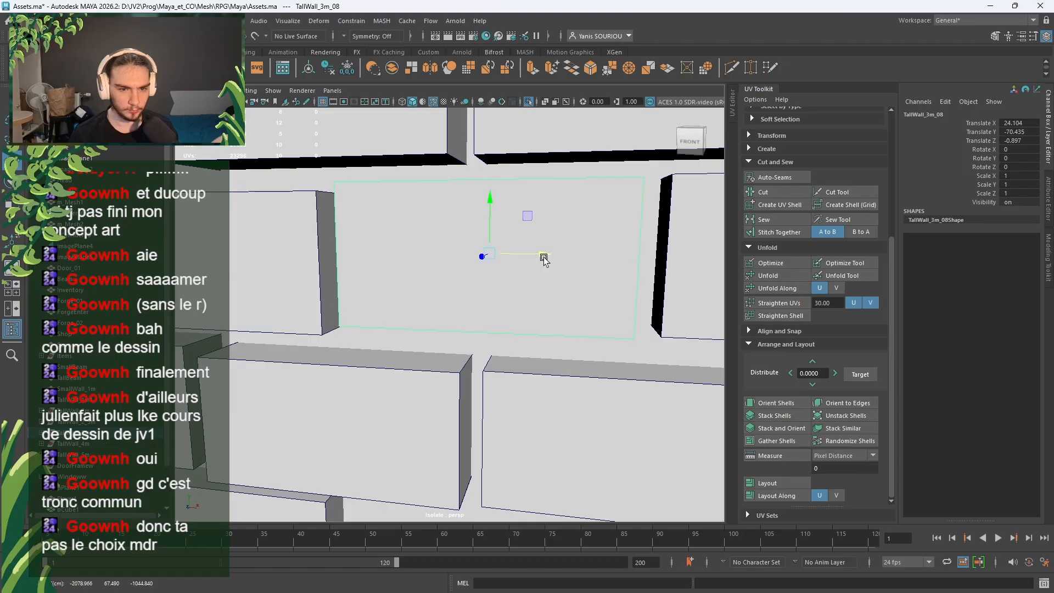
Step: Duplicate the brick into the empty seventh-row slot, at about X 22.7, Y -119.4, Z -2.4
{"action": "scroll", "coordinate": [544, 258], "scroll_direction": "down", "scroll_amount": 3}
{"action": "middle_click_drag", "start_coordinate": [496, 306], "coordinate": [467, 230], "text": "alt"}
{"action": "left_click_drag", "start_coordinate": [467, 228], "coordinate": [481, 227], "text": "alt"}
{"action": "middle_click_drag", "start_coordinate": [481, 227], "coordinate": [516, 287], "text": "alt"}
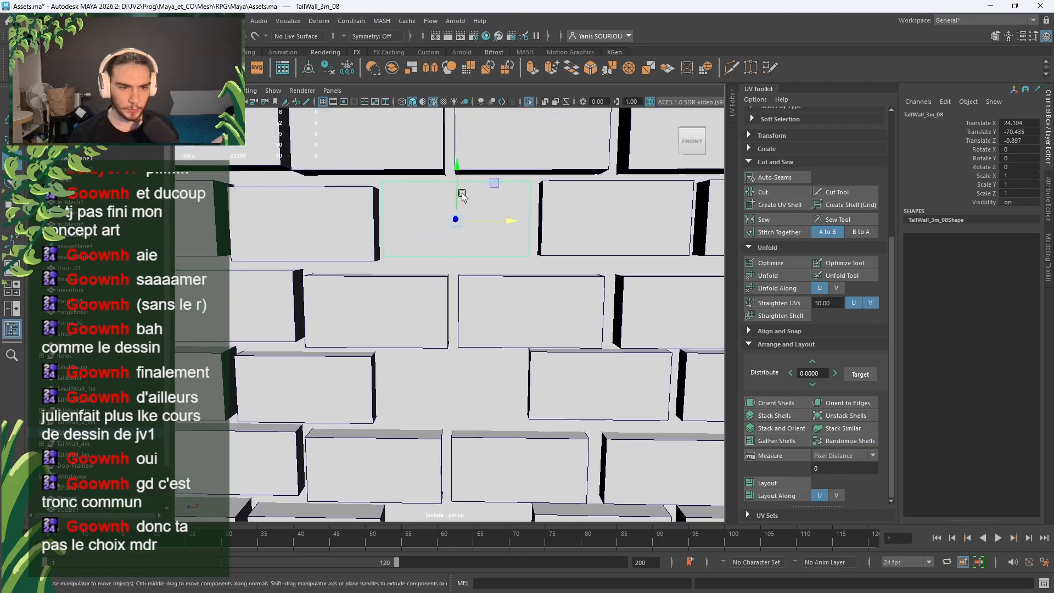
{"action": "mouse_move", "coordinate": [461, 194]}
{"action": "left_mouse_down"}
{"action": "mouse_move", "coordinate": [457, 363]}
{"action": "mouse_move", "coordinate": [459, 350]}
{"action": "mouse_move", "coordinate": [548, 384]}
{"action": "mouse_move", "coordinate": [458, 236]}
{"action": "mouse_move", "coordinate": [504, 299]}
{"action": "mouse_move", "coordinate": [401, 261]}
{"action": "mouse_move", "coordinate": [417, 247]}
{"action": "mouse_move", "coordinate": [476, 315]}
{"action": "left_mouse_up"}
{"action": "left_click_drag", "start_coordinate": [478, 276], "coordinate": [448, 301]}
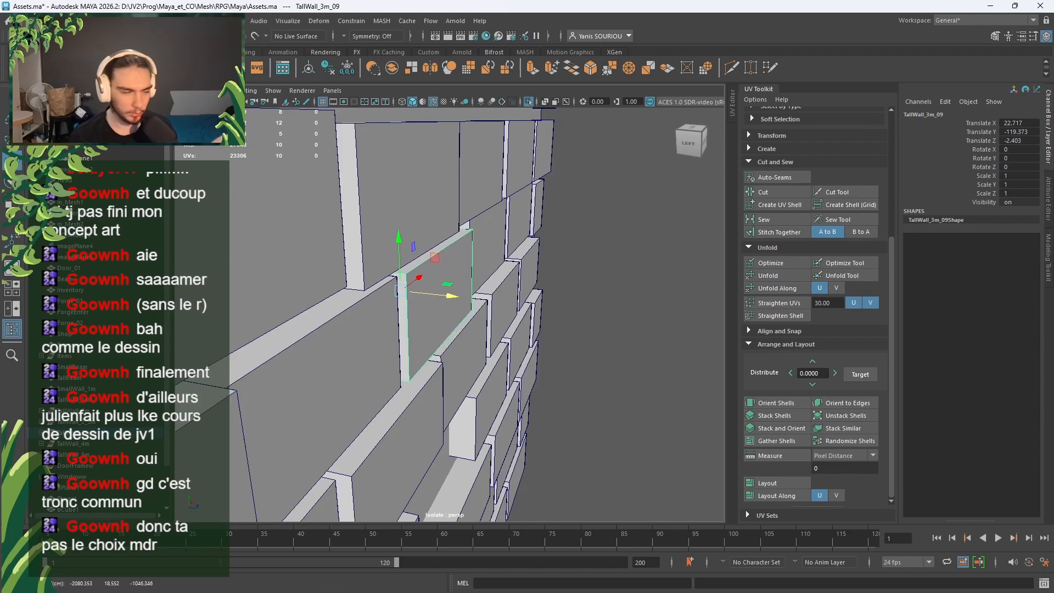
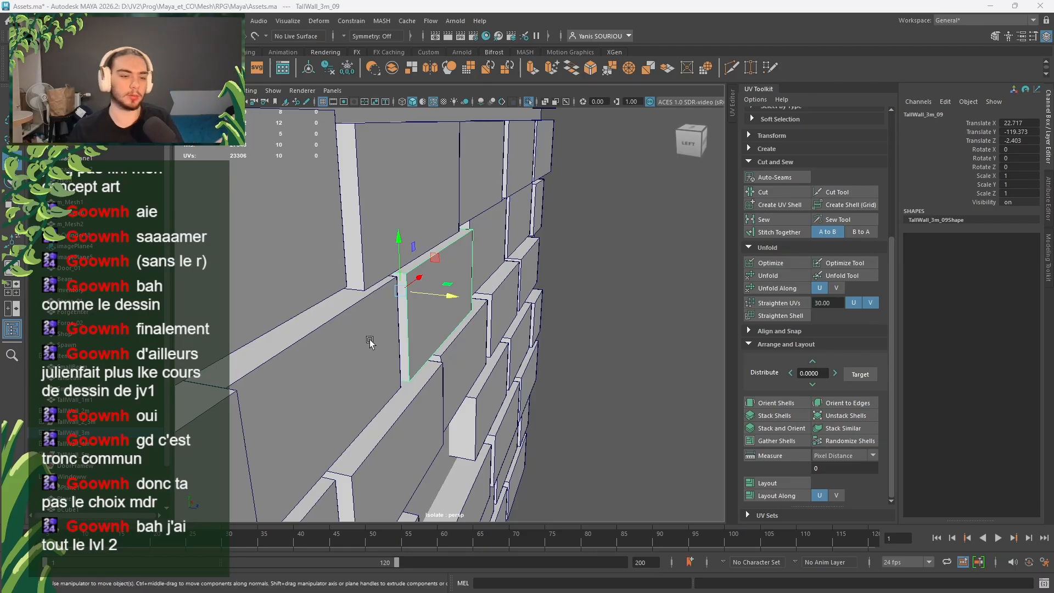
Step: Duplicate the brick into the empty ninth-row slot, at about X 25.3, Y -167.1, Z -3
{"action": "left_click_drag", "start_coordinate": [469, 324], "coordinate": [478, 330], "text": "alt"}
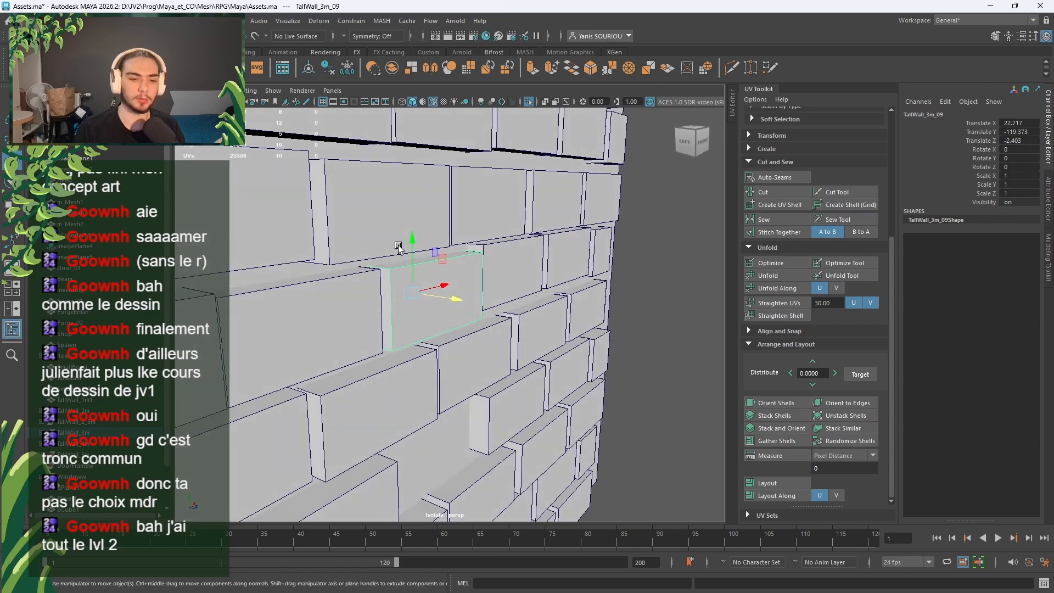
{"action": "left_click_drag", "start_coordinate": [416, 245], "coordinate": [431, 412], "text": "shift"}
{"action": "left_click_drag", "start_coordinate": [511, 430], "coordinate": [456, 416], "text": "alt"}
{"action": "middle_click_drag", "start_coordinate": [456, 415], "coordinate": [454, 301], "text": "alt"}
{"action": "scroll", "coordinate": [468, 355], "scroll_direction": "up", "scroll_amount": 2}
{"action": "left_click_drag", "start_coordinate": [463, 334], "coordinate": [565, 403], "text": "alt"}
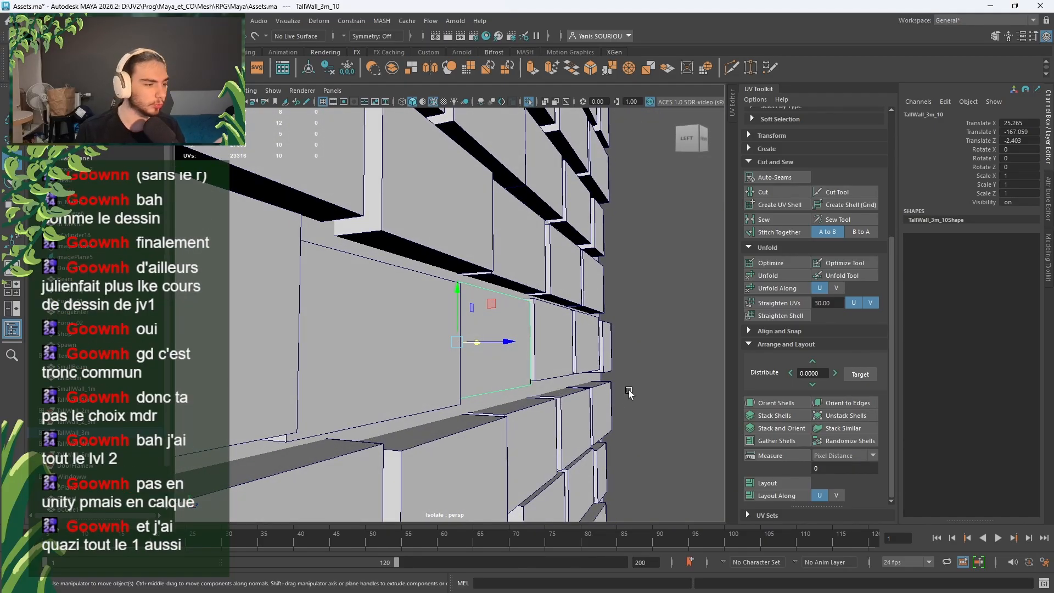
{"action": "left_click_drag", "start_coordinate": [629, 391], "coordinate": [625, 421], "text": "alt"}
{"action": "left_click_drag", "start_coordinate": [503, 349], "coordinate": [439, 387]}
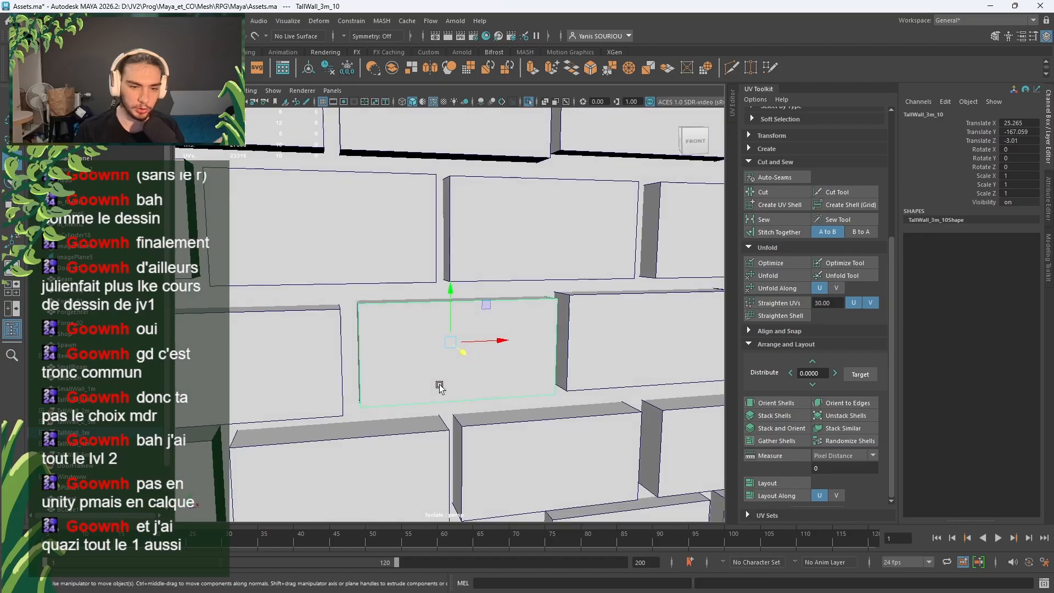
Step: Duplicate the brick into the empty eleventh-row slot, at about X 23.6, Y -215.1, Z -3
{"action": "middle_click_drag", "start_coordinate": [440, 388], "coordinate": [491, 282], "text": "alt"}
{"action": "key", "text": "ctrl+d"}
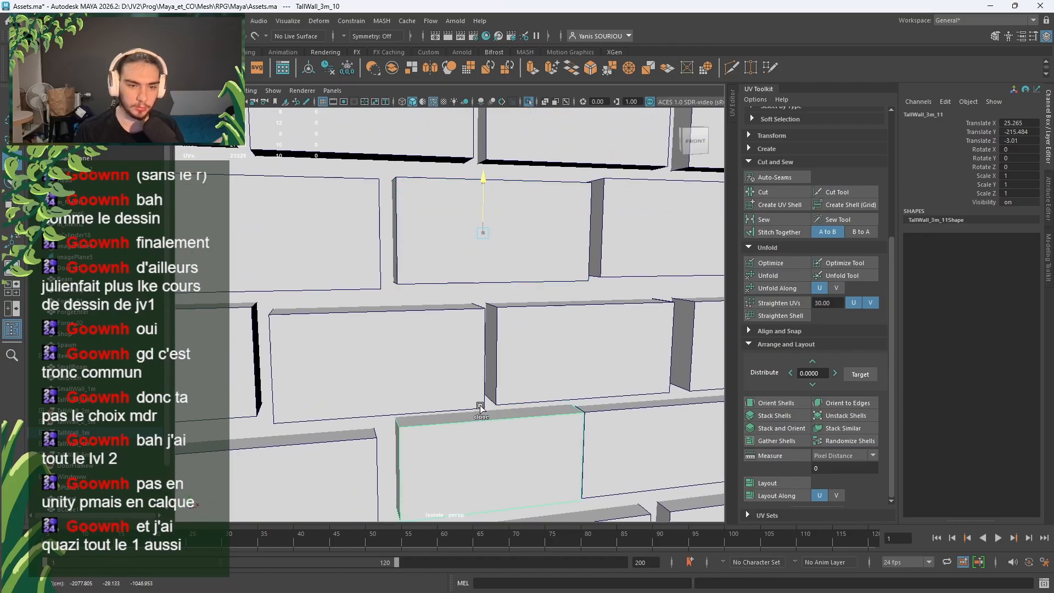
{"action": "left_click_drag", "start_coordinate": [479, 187], "coordinate": [527, 447]}
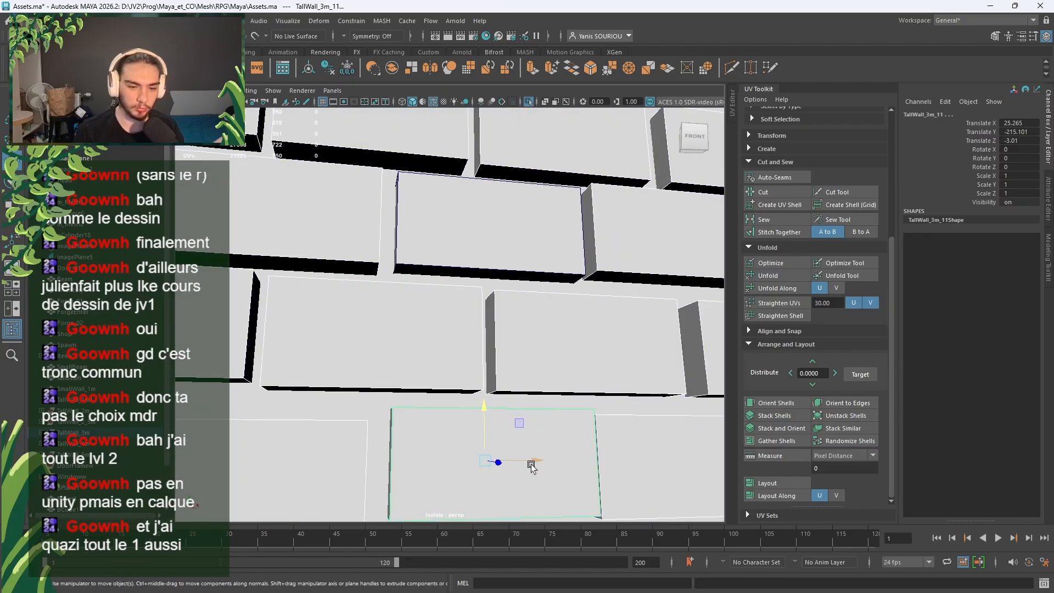
{"action": "left_click", "coordinate": [532, 461]}
{"action": "mouse_move", "coordinate": [539, 467]}
{"action": "left_mouse_down"}
{"action": "mouse_move", "coordinate": [529, 462]}
{"action": "mouse_move", "coordinate": [546, 289]}
{"action": "mouse_move", "coordinate": [511, 308]}
{"action": "left_mouse_up"}
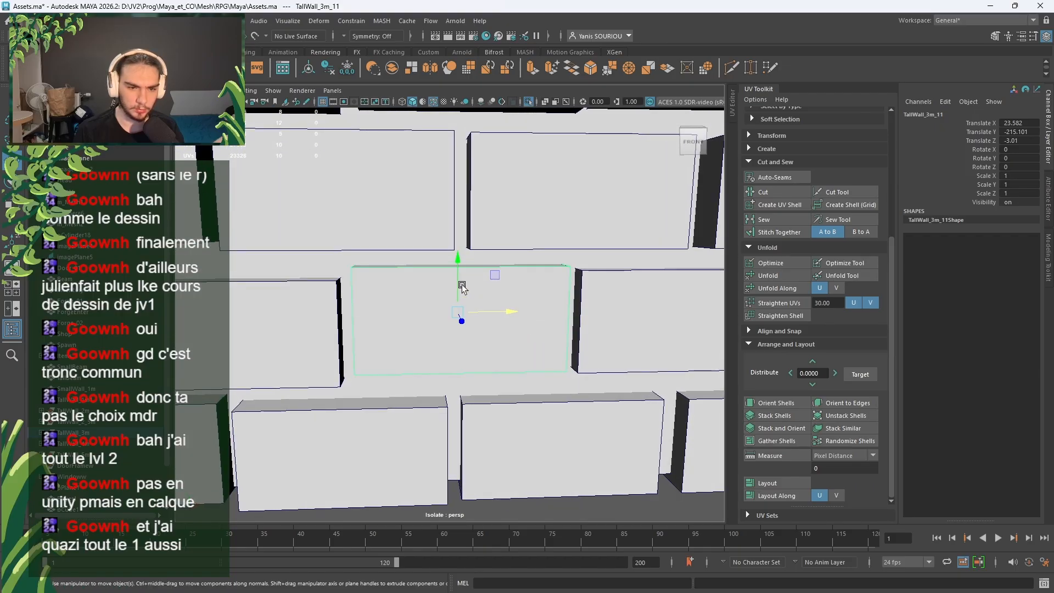
{"action": "left_click_drag", "start_coordinate": [457, 286], "coordinate": [535, 323]}
Step: End the isolated view, combine the wall and all brick copies into one mesh, and delete its construction history
{"action": "left_click_drag", "start_coordinate": [535, 324], "coordinate": [510, 176], "text": "alt"}
{"action": "scroll", "coordinate": [462, 363], "scroll_direction": "down", "scroll_amount": 6}
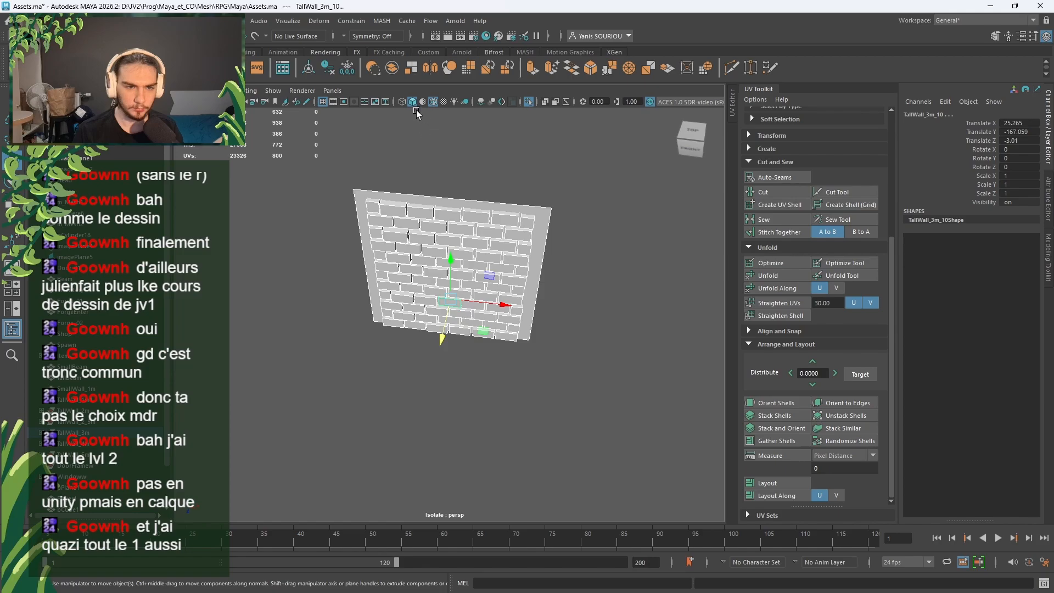
{"action": "right_click_drag", "start_coordinate": [479, 185], "coordinate": [512, 174]}
{"action": "left_click", "coordinate": [528, 103]}
{"action": "left_click_drag", "start_coordinate": [486, 219], "coordinate": [457, 344], "text": "alt"}
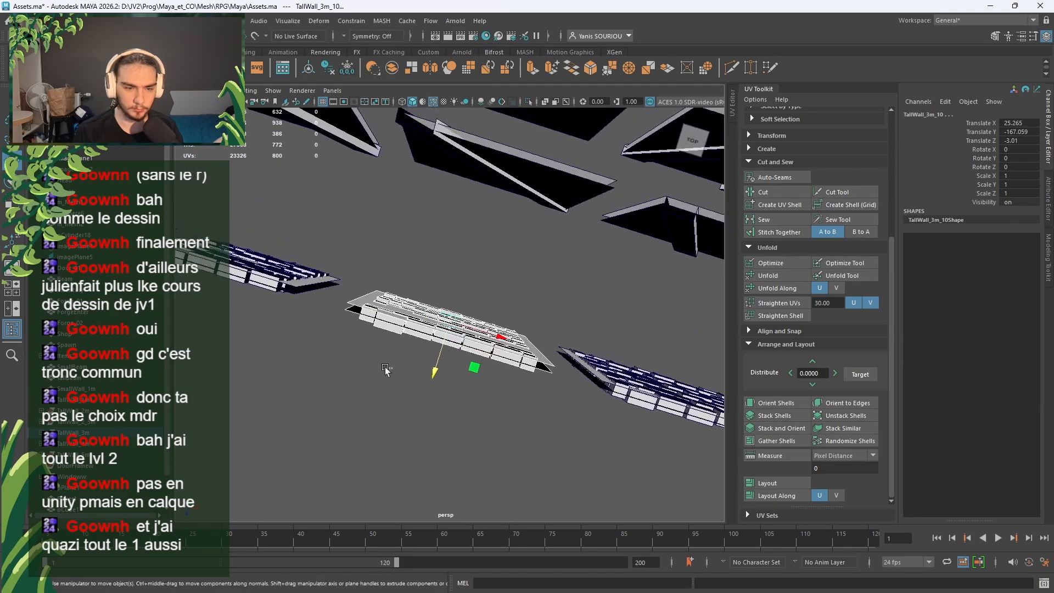
{"action": "left_click_drag", "start_coordinate": [391, 368], "coordinate": [478, 302]}
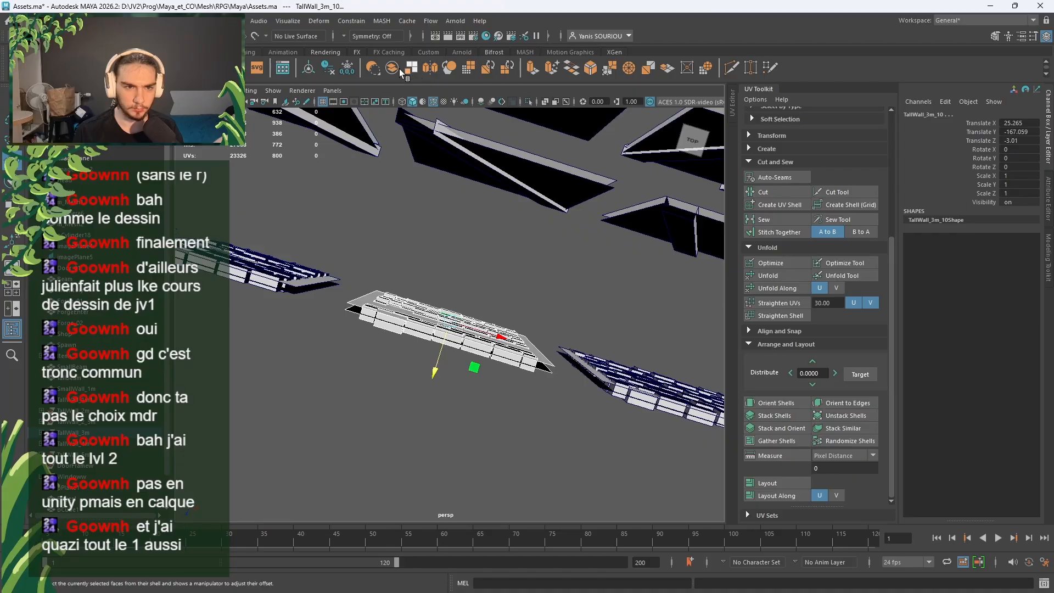
{"action": "left_click", "coordinate": [369, 68]}
{"action": "left_click", "coordinate": [328, 69]}
{"action": "left_click_drag", "start_coordinate": [351, 471], "coordinate": [343, 390], "text": "alt"}
{"action": "scroll", "coordinate": [128, 439], "scroll_direction": "down", "scroll_amount": 3}
{"action": "double_click", "coordinate": [83, 477]}
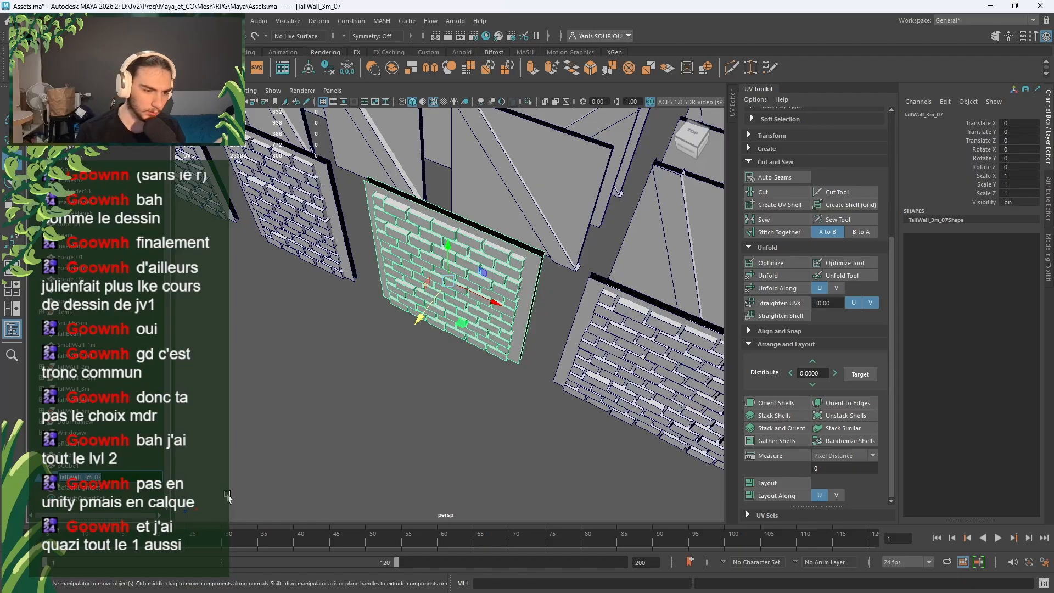
{"action": "left_click", "coordinate": [273, 474]}
{"action": "left_click_drag", "start_coordinate": [273, 474], "coordinate": [353, 448], "text": "alt"}
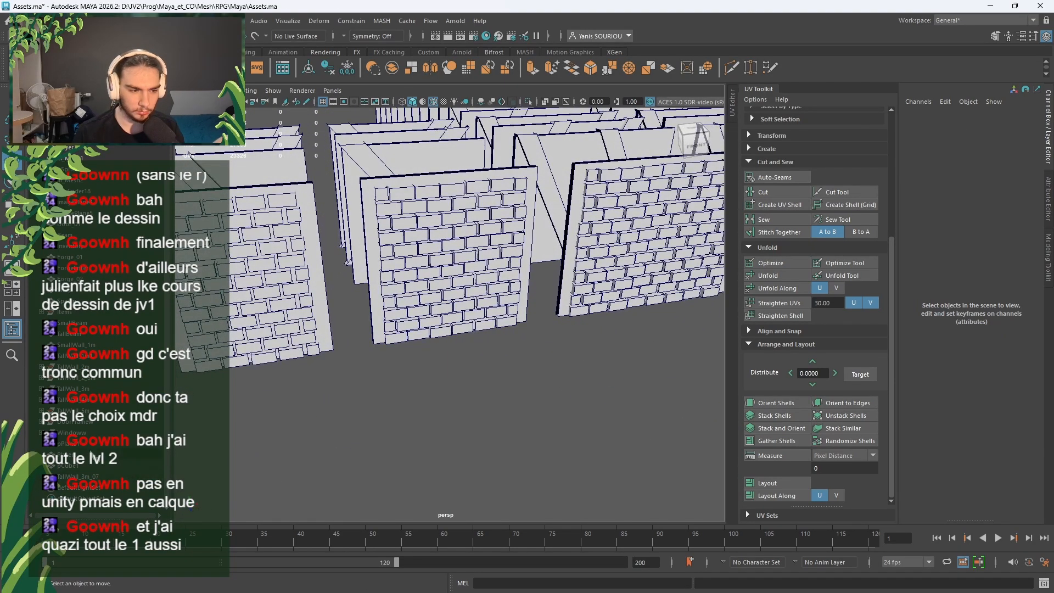
Step: Expand the TallWall_3m group and delete the leftover empty nodes of the wall and brick copies, including TallWall_3m_06
{"action": "left_click", "coordinate": [41, 389]}
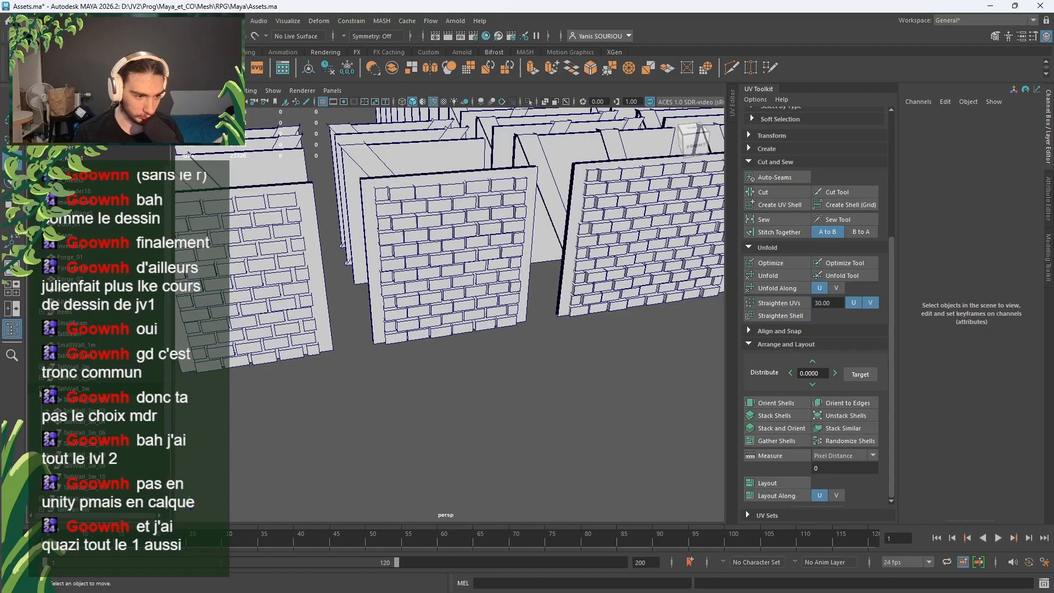
{"action": "left_click", "coordinate": [135, 443]}
{"action": "scroll", "coordinate": [322, 414], "scroll_direction": "down", "scroll_amount": 5}
{"action": "mouse_move", "coordinate": [322, 414]}
{"action": "left_mouse_down", "text": "alt"}
{"action": "mouse_move", "coordinate": [427, 416]}
{"action": "mouse_move", "coordinate": [327, 414]}
{"action": "left_mouse_up", "text": "alt"}
{"action": "left_click", "coordinate": [105, 433]}
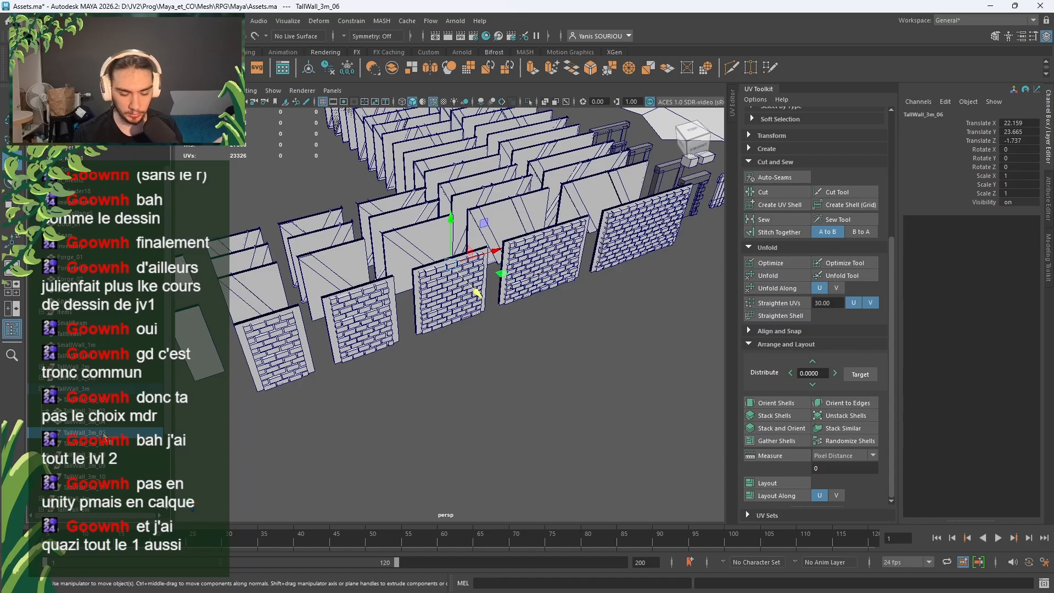
{"action": "key", "text": "Delete"}
{"action": "left_click", "coordinate": [92, 435]}
{"action": "key", "text": "Delete"}
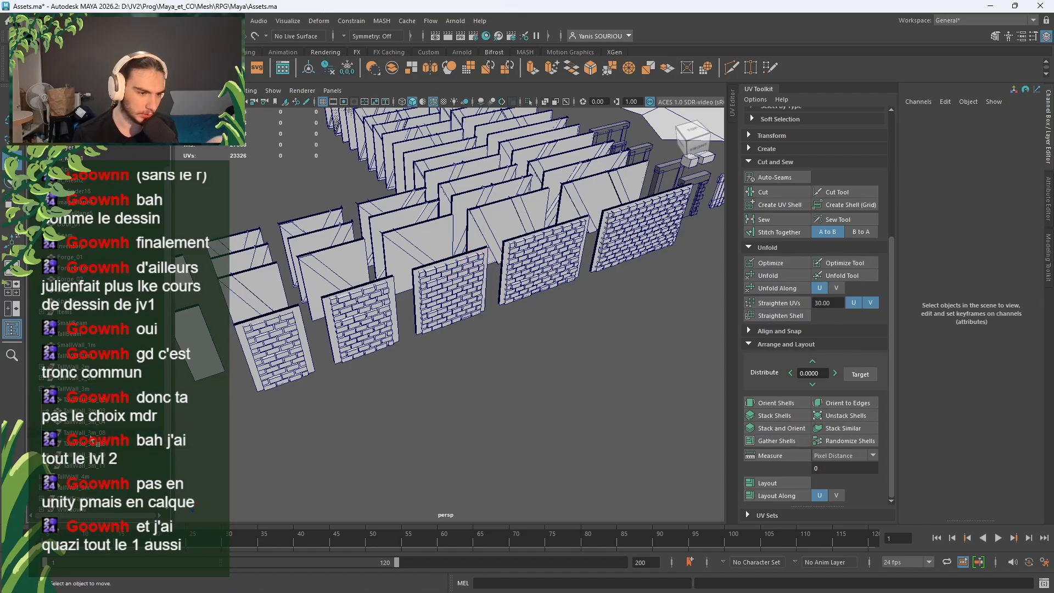
{"action": "left_click", "coordinate": [90, 436]}
{"action": "key", "text": "Delete"}
{"action": "left_click", "coordinate": [91, 435]}
{"action": "key", "text": "Delete"}
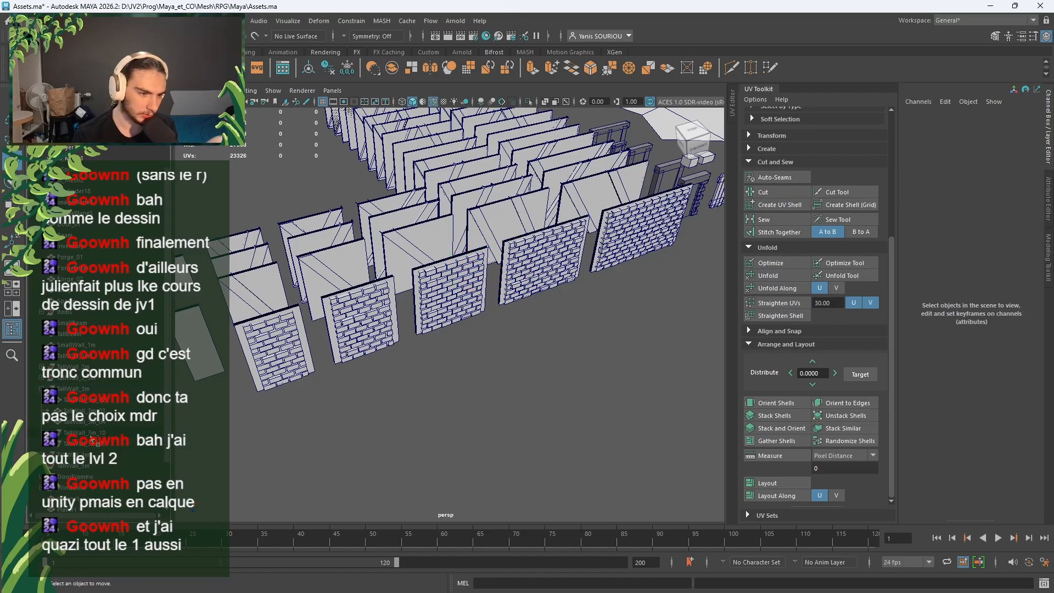
{"action": "left_click", "coordinate": [92, 435]}
{"action": "key", "text": "Delete"}
Step: Rename the combined brick wall as TallWall_3m_05 and place it with the other TallWall_3m pieces in the hierarchy
{"action": "left_click", "coordinate": [91, 422]}
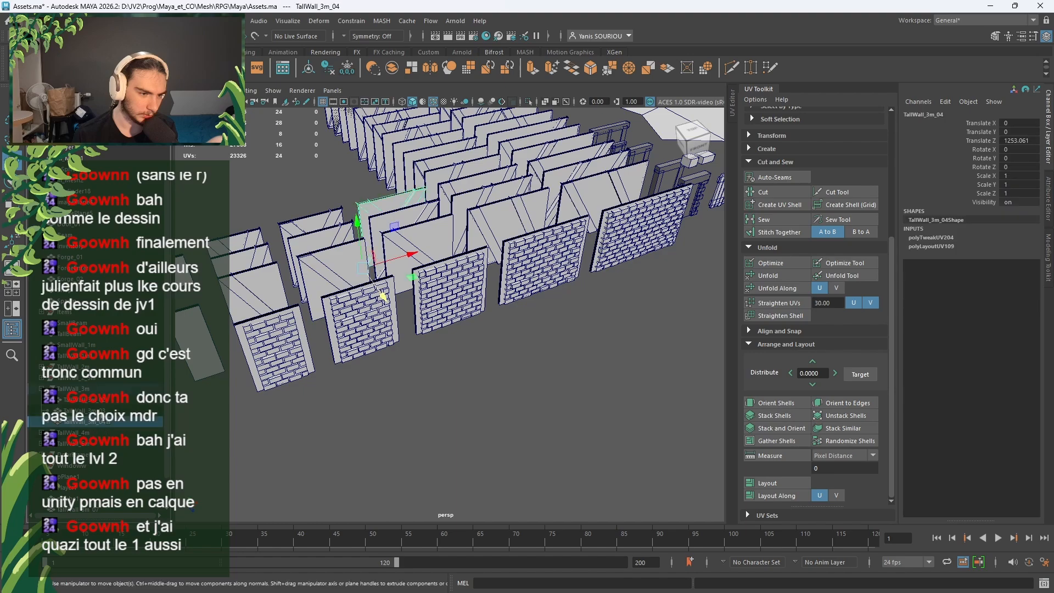
{"action": "left_click", "coordinate": [107, 411]}
{"action": "left_click", "coordinate": [107, 400]}
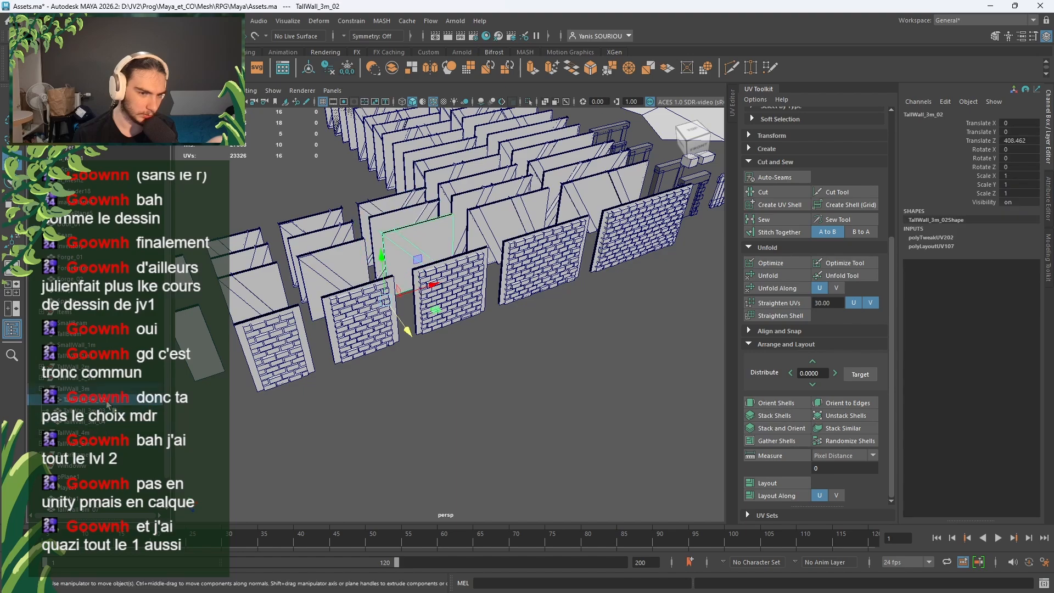
{"action": "left_click", "coordinate": [108, 410]}
{"action": "left_click", "coordinate": [109, 421]}
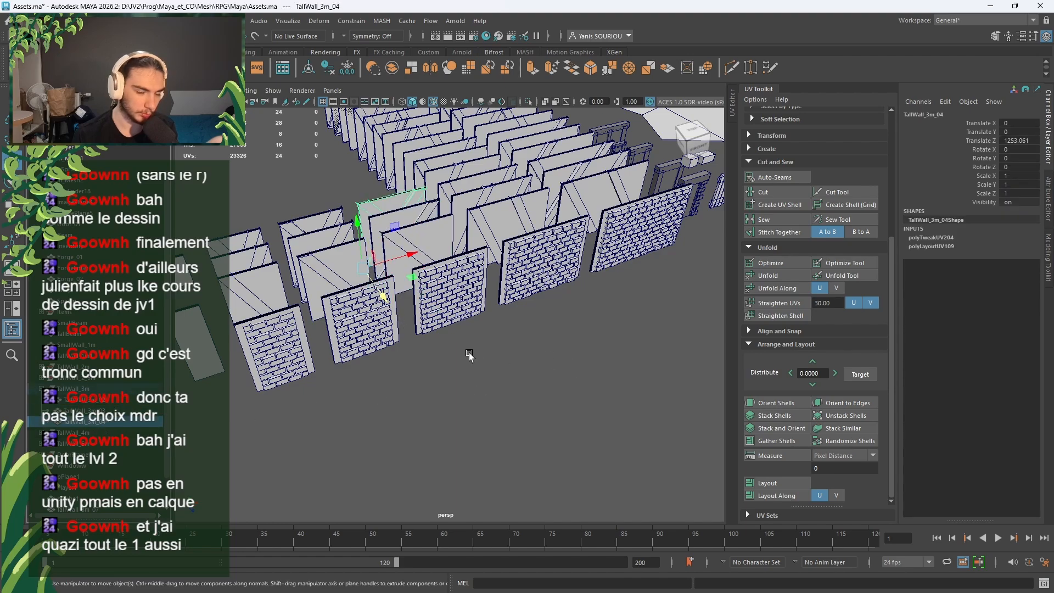
{"action": "left_click", "coordinate": [450, 313]}
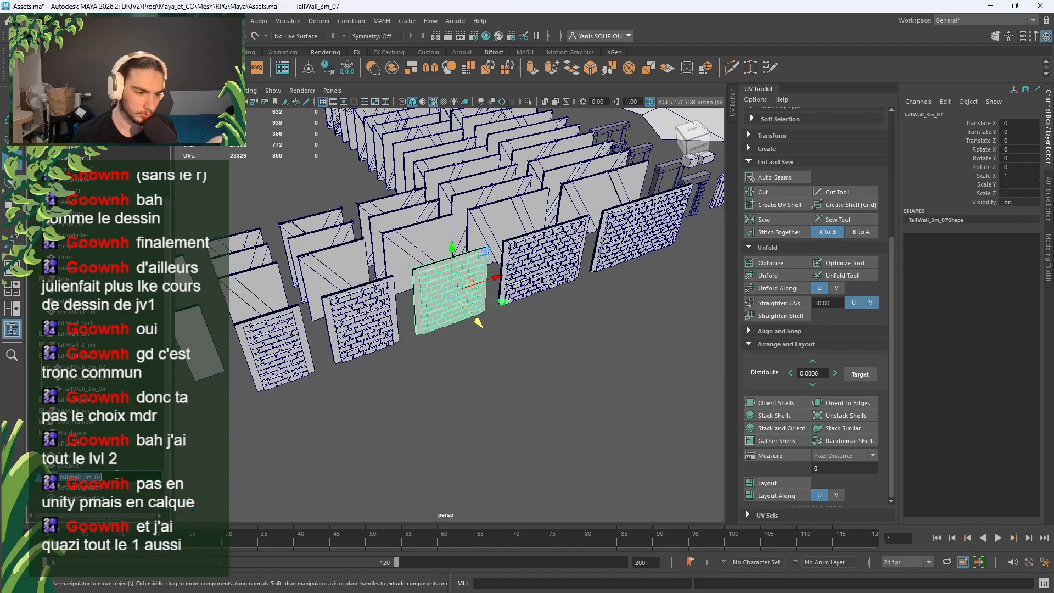
{"action": "left_click", "coordinate": [117, 474]}
{"action": "type", "text": "5"}
{"action": "key", "text": "Return"}
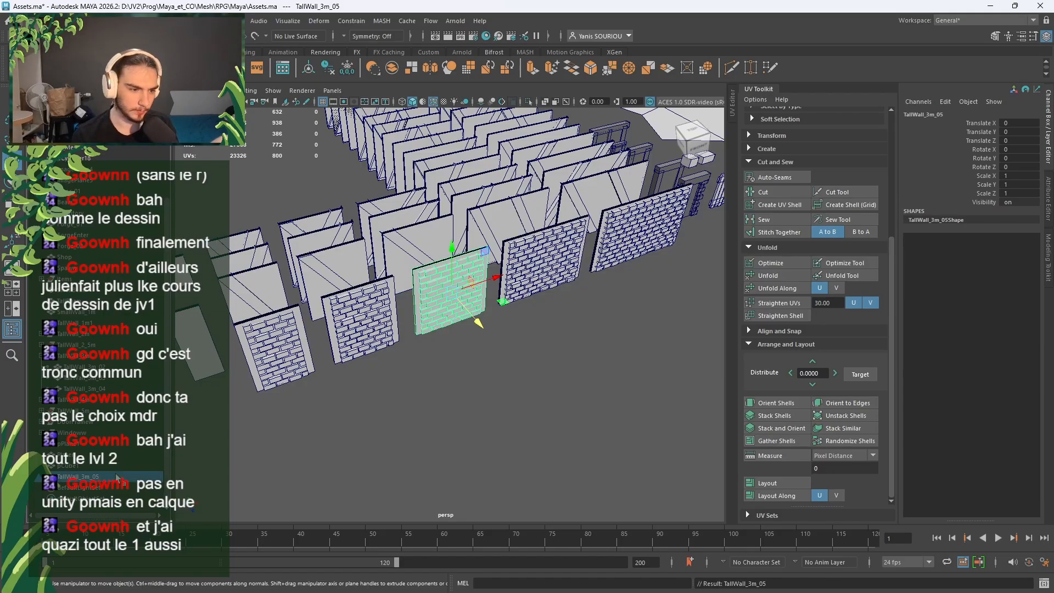
{"action": "middle_click_drag", "start_coordinate": [96, 361], "coordinate": [97, 362]}
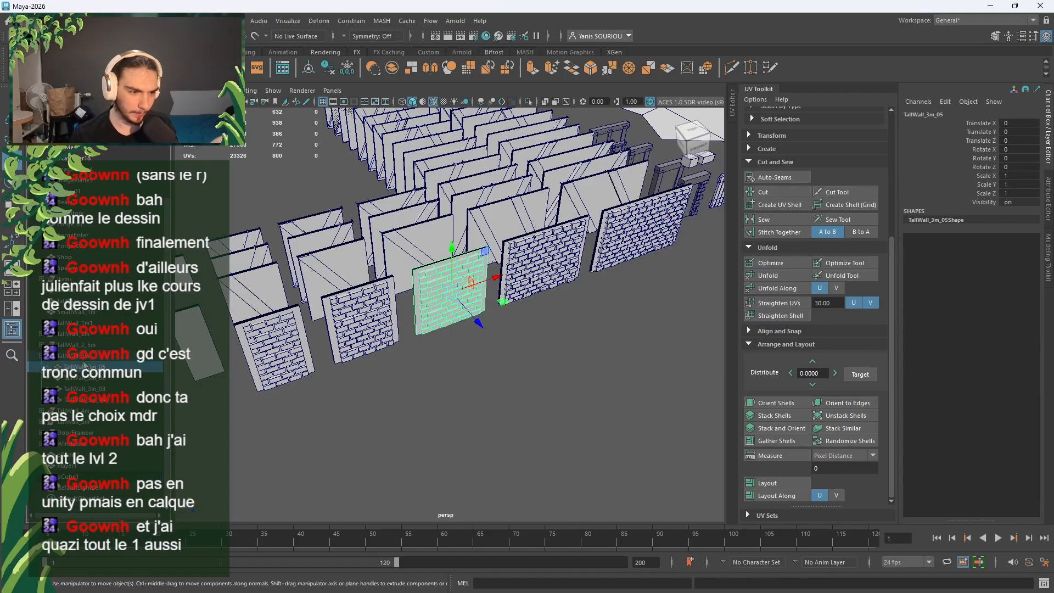
Step: Examine how TallWall_3m_05 and the neighbouring brick walls are placed in the row, comparing their pivots
{"action": "left_click_drag", "start_coordinate": [458, 402], "coordinate": [440, 390], "text": "alt"}
{"action": "scroll", "coordinate": [440, 391], "scroll_direction": "up", "scroll_amount": 3}
{"action": "middle_click_drag", "start_coordinate": [440, 390], "coordinate": [518, 478], "text": "alt"}
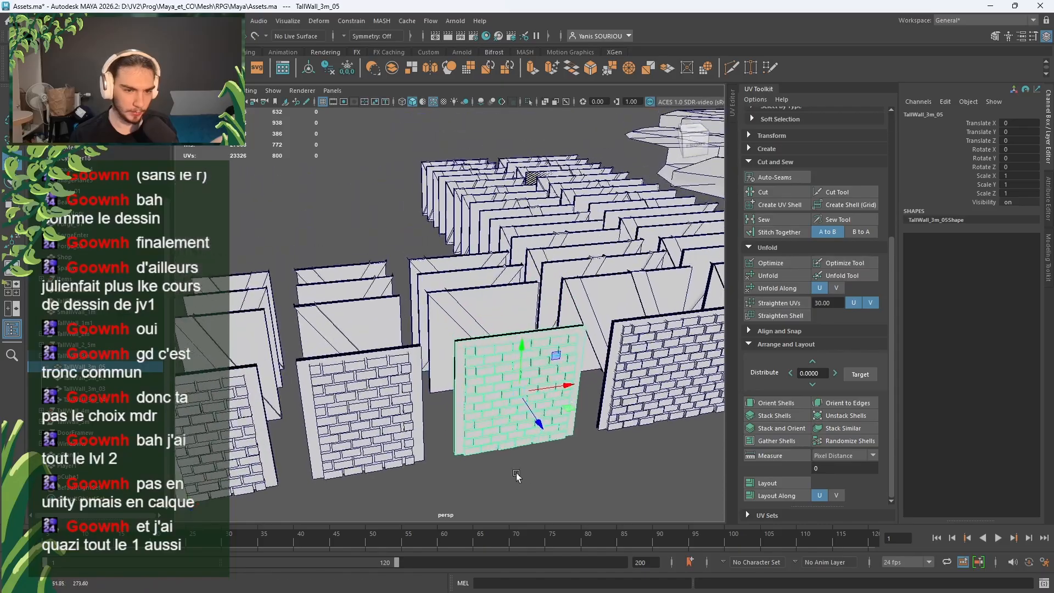
{"action": "left_click_drag", "start_coordinate": [517, 478], "coordinate": [512, 473], "text": "alt"}
{"action": "middle_click_drag", "start_coordinate": [512, 473], "coordinate": [502, 430], "text": "alt"}
{"action": "left_click_drag", "start_coordinate": [502, 430], "coordinate": [536, 422], "text": "alt"}
{"action": "scroll", "coordinate": [434, 404], "scroll_direction": "down", "scroll_amount": 5}
{"action": "left_click", "coordinate": [328, 341]}
{"action": "scroll", "coordinate": [391, 397], "scroll_direction": "up", "scroll_amount": 3}
{"action": "middle_click_drag", "start_coordinate": [536, 422], "coordinate": [393, 430], "text": "alt"}
{"action": "middle_click_drag", "start_coordinate": [517, 436], "coordinate": [331, 432], "text": "alt"}
{"action": "left_click_drag", "start_coordinate": [331, 434], "coordinate": [473, 323], "text": "alt"}
{"action": "left_click", "coordinate": [473, 315]}
{"action": "left_click_drag", "start_coordinate": [509, 392], "coordinate": [503, 432], "text": "alt"}
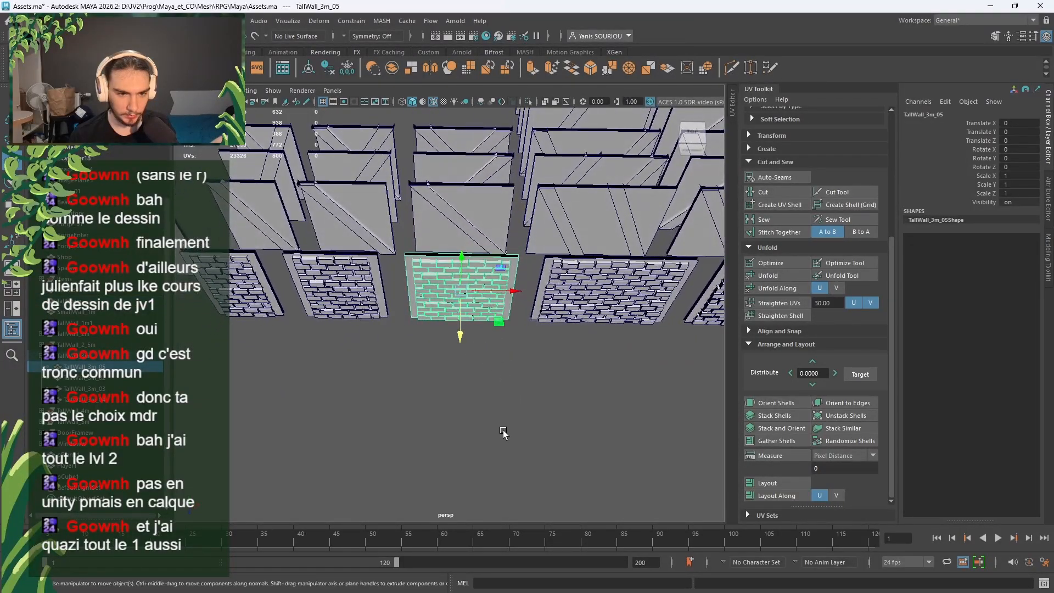
Step: Select TallWall_2_5m_05 and snap it along X against the tall beam, at X -615.884
{"action": "left_click", "coordinate": [362, 307]}
{"action": "middle_click_drag", "start_coordinate": [392, 378], "coordinate": [471, 385], "text": "alt"}
{"action": "scroll", "coordinate": [471, 386], "scroll_direction": "up", "scroll_amount": 4}
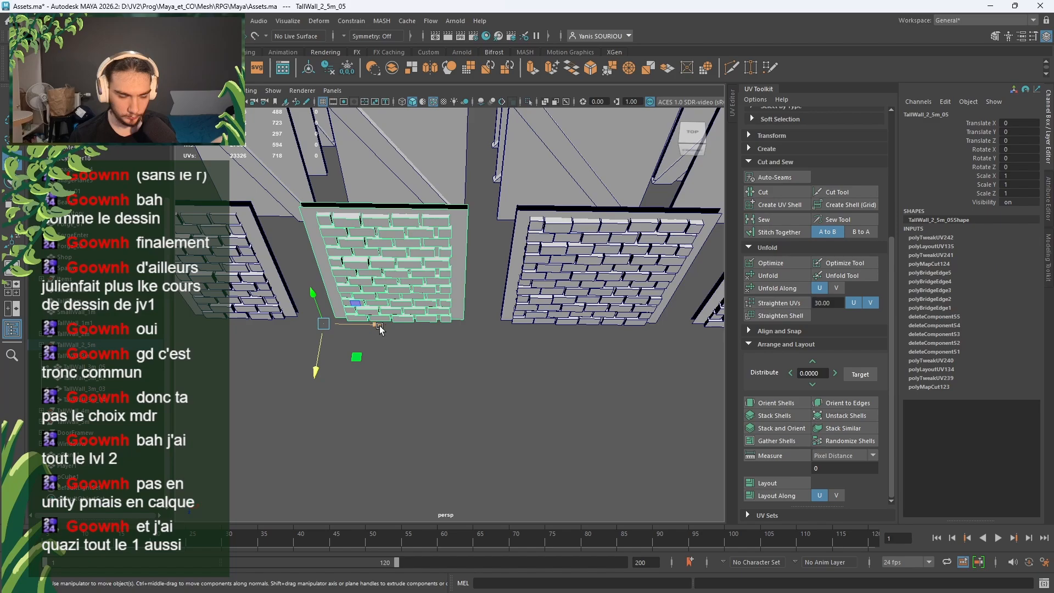
{"action": "left_click_drag", "start_coordinate": [394, 365], "coordinate": [615, 325], "text": "alt"}
{"action": "left_click", "coordinate": [591, 332]}
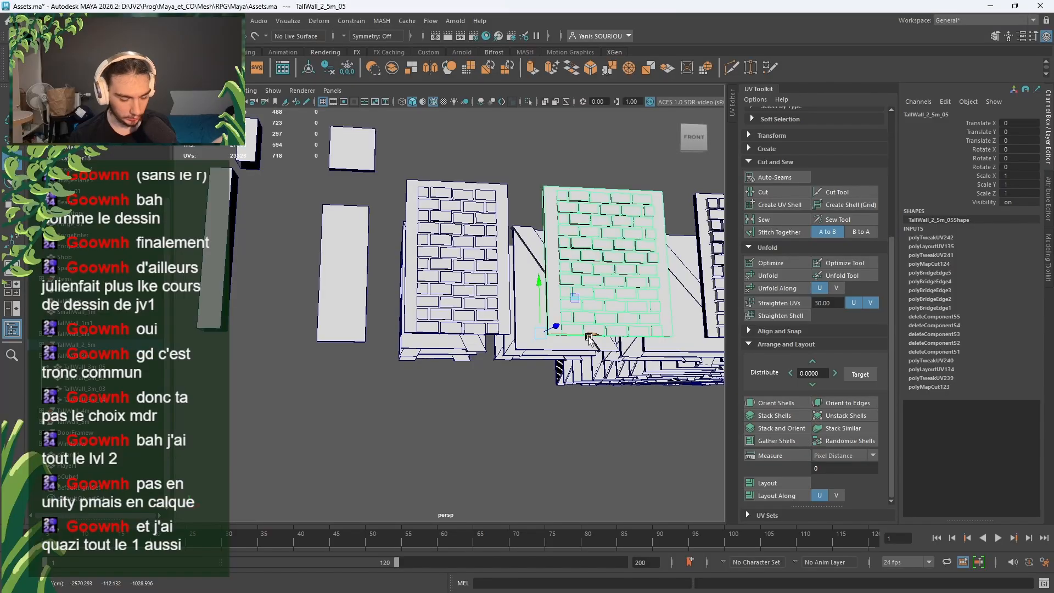
{"action": "middle_click", "coordinate": [198, 326]}
Step: Set TallBeam's pivot on its top corner and snap the beam along X to TallWall_3m_05's upper corner, at X -185.17
{"action": "left_click_drag", "start_coordinate": [287, 396], "coordinate": [293, 431], "text": "alt"}
{"action": "middle_click_drag", "start_coordinate": [281, 321], "coordinate": [442, 374], "text": "alt"}
{"action": "left_click", "coordinate": [333, 340]}
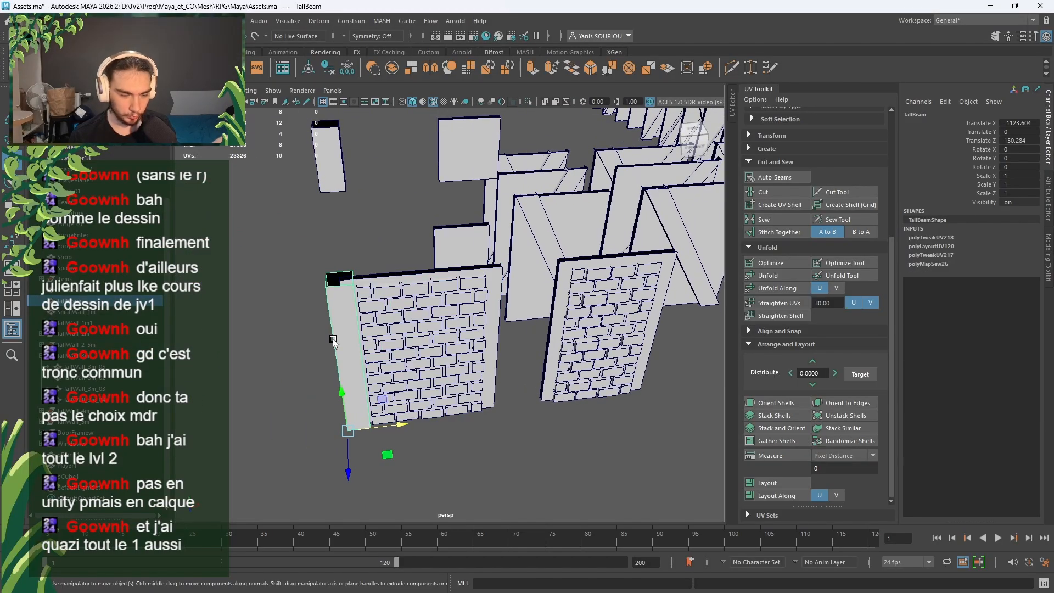
{"action": "key", "text": "d"}
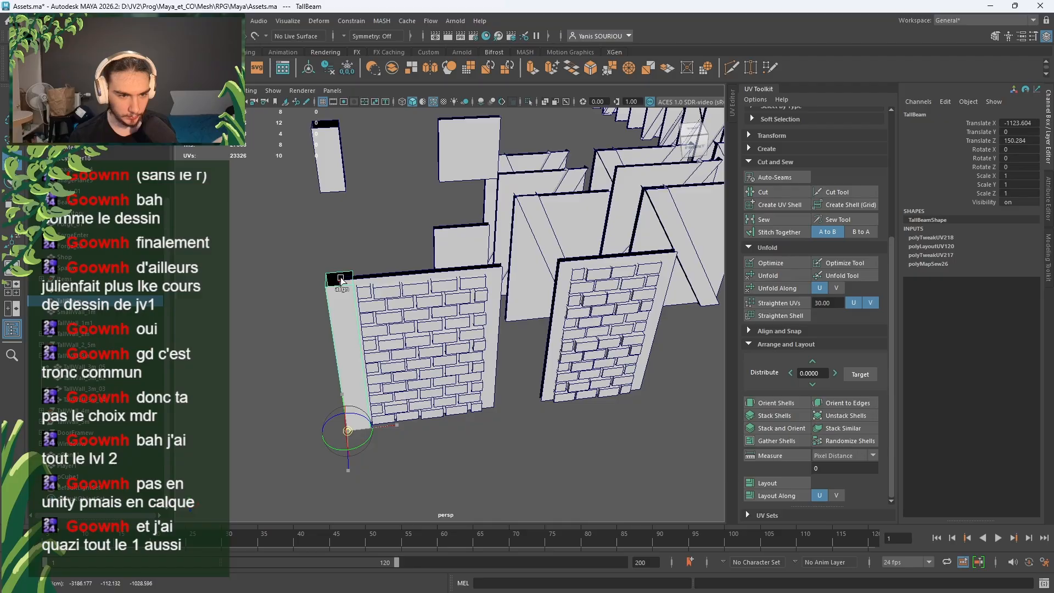
{"action": "left_click", "coordinate": [340, 278]}
{"action": "middle_click_drag", "start_coordinate": [713, 317], "coordinate": [575, 339], "text": "alt"}
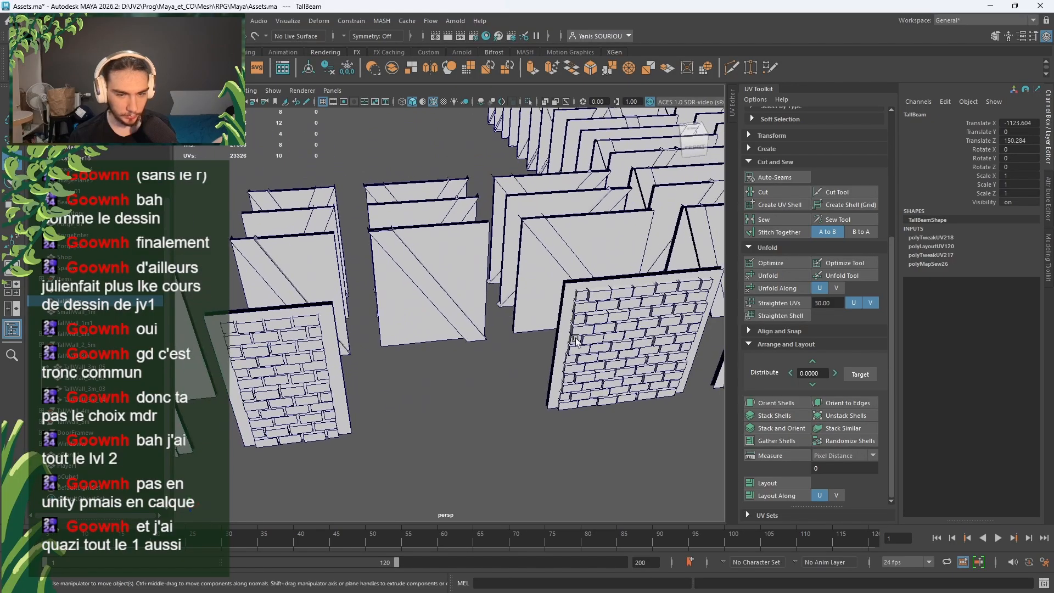
{"action": "middle_click_drag", "start_coordinate": [572, 283], "coordinate": [565, 283]}
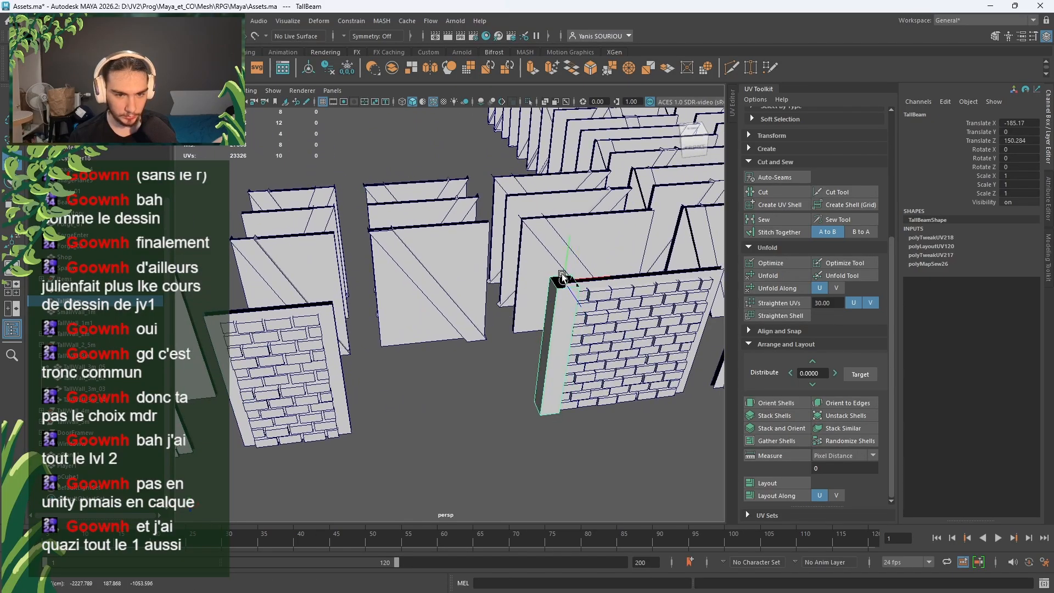
Step: Place TallWall_3m_05's pivot on the bottom corner of the adjoining beam
{"action": "left_click", "coordinate": [645, 359]}
{"action": "key", "text": "d"}
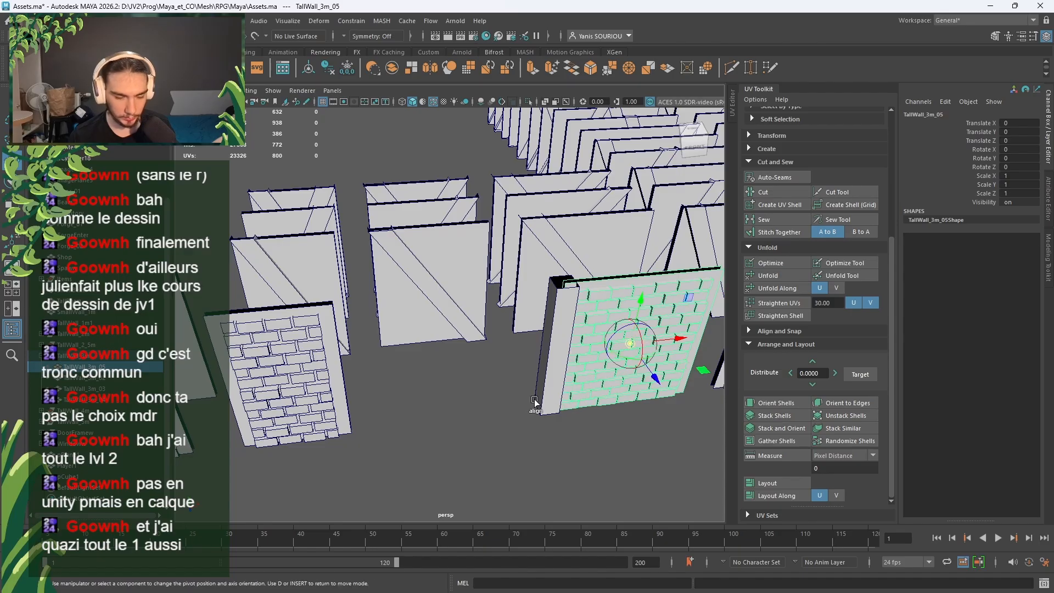
{"action": "left_click", "coordinate": [542, 417]}
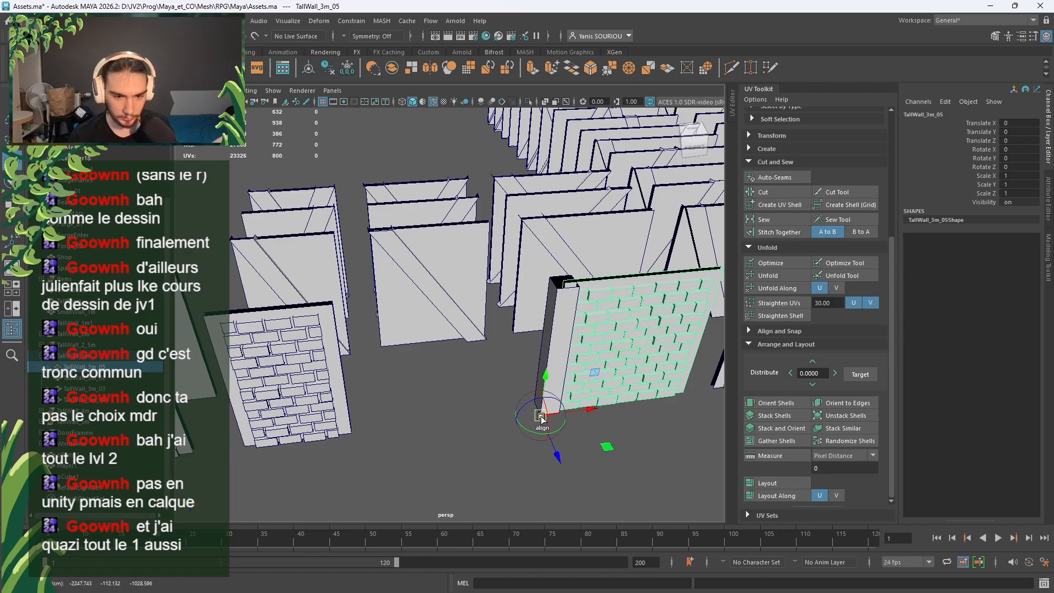
Step: Snap TallBeam along X to TallWall_2_5m_05's upper corner, at X -1123.604, and reposition the beam's pivot to its base
{"action": "left_click", "coordinate": [559, 331]}
{"action": "middle_click_drag", "start_coordinate": [434, 342], "coordinate": [573, 319], "text": "alt"}
{"action": "middle_click_drag", "start_coordinate": [362, 347], "coordinate": [532, 349], "text": "alt"}
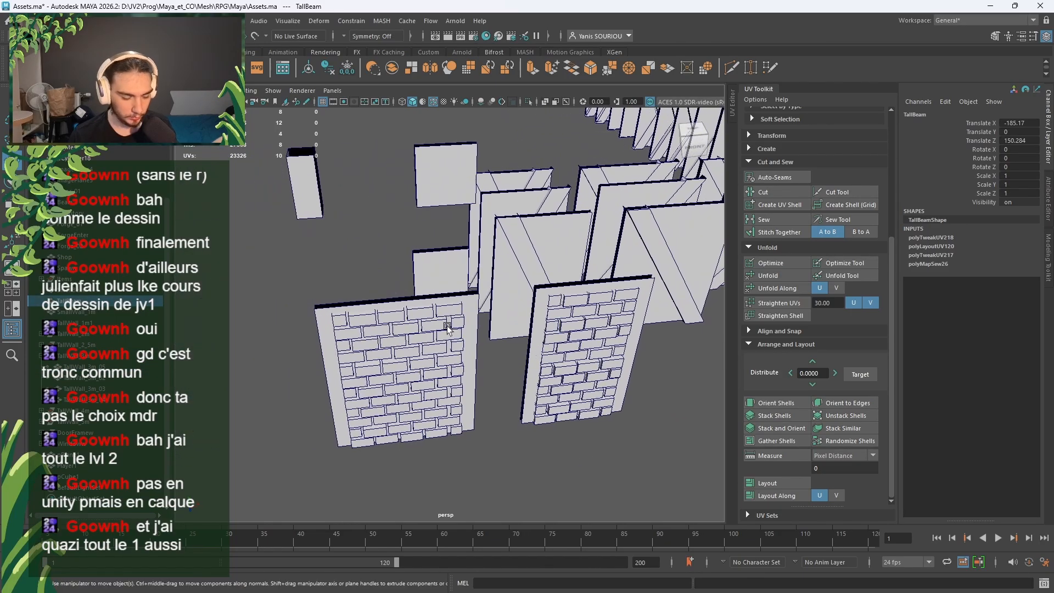
{"action": "middle_click_drag", "start_coordinate": [332, 305], "coordinate": [316, 307]}
{"action": "key", "text": "d"}
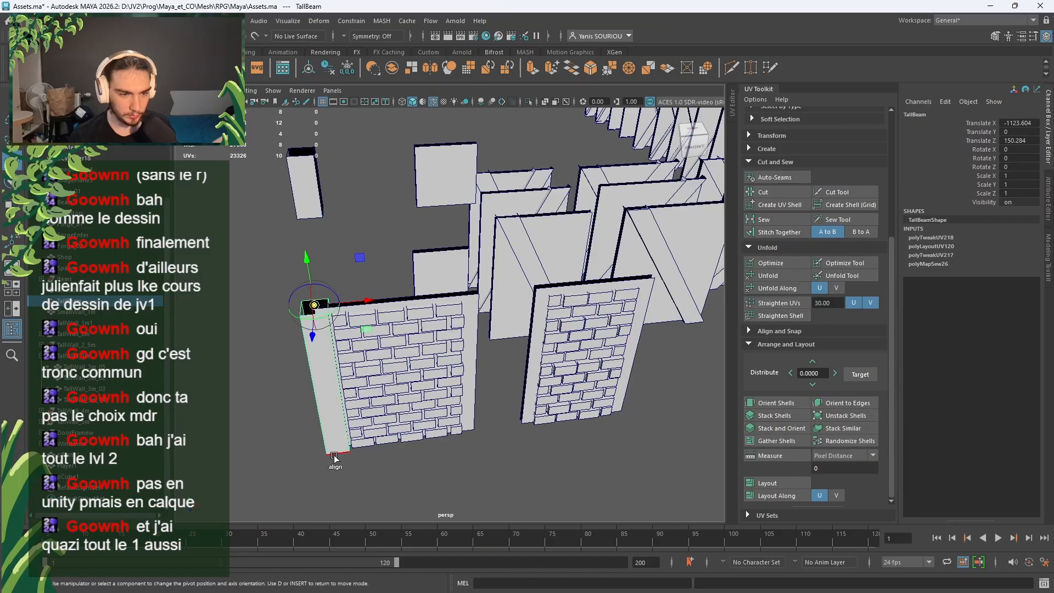
{"action": "middle_click_drag", "start_coordinate": [326, 458], "coordinate": [311, 466]}
Step: Snap TallWall_2_5m_05 along X to the lower corner of the plain wall in its column, at X -12.47
{"action": "left_click", "coordinate": [417, 379]}
{"action": "middle_click_drag", "start_coordinate": [417, 378], "coordinate": [222, 508], "text": "alt"}
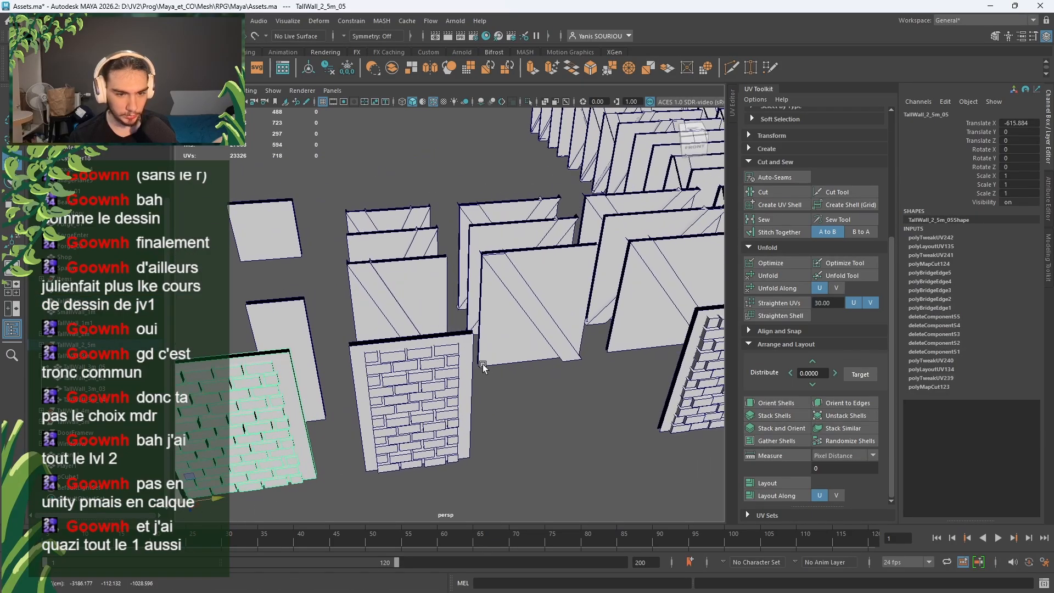
{"action": "middle_click_drag", "start_coordinate": [483, 366], "coordinate": [478, 363]}
Step: Examine the alignment of the brick wall row from several angles and check TallWall_3m_05's pivot
{"action": "left_click_drag", "start_coordinate": [513, 419], "coordinate": [677, 453], "text": "alt"}
{"action": "scroll", "coordinate": [542, 377], "scroll_direction": "down", "scroll_amount": 5}
{"action": "scroll", "coordinate": [523, 432], "scroll_direction": "up", "scroll_amount": 5}
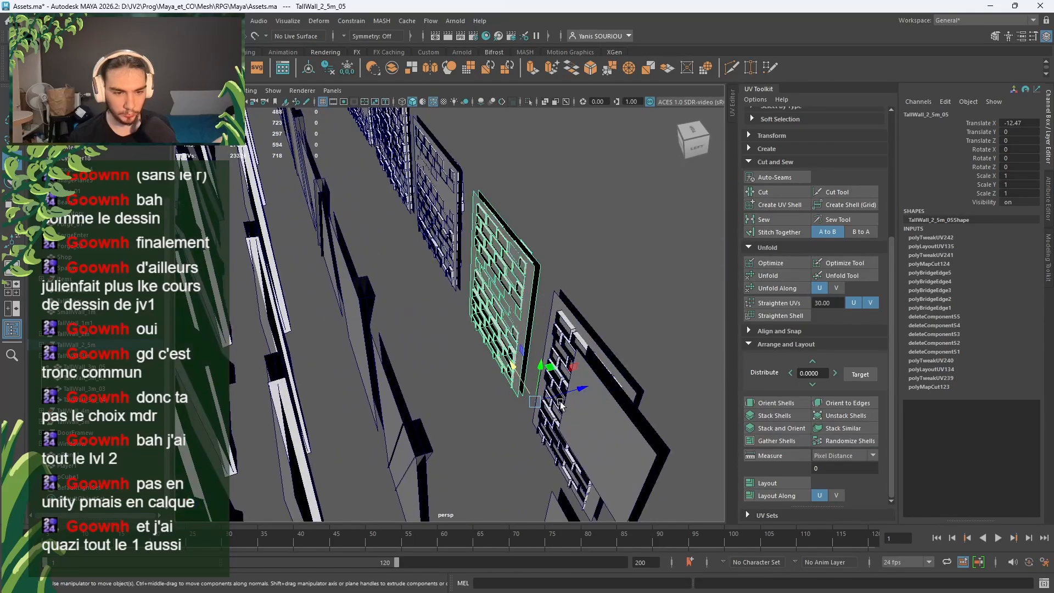
{"action": "left_click_drag", "start_coordinate": [523, 432], "coordinate": [433, 384], "text": "alt"}
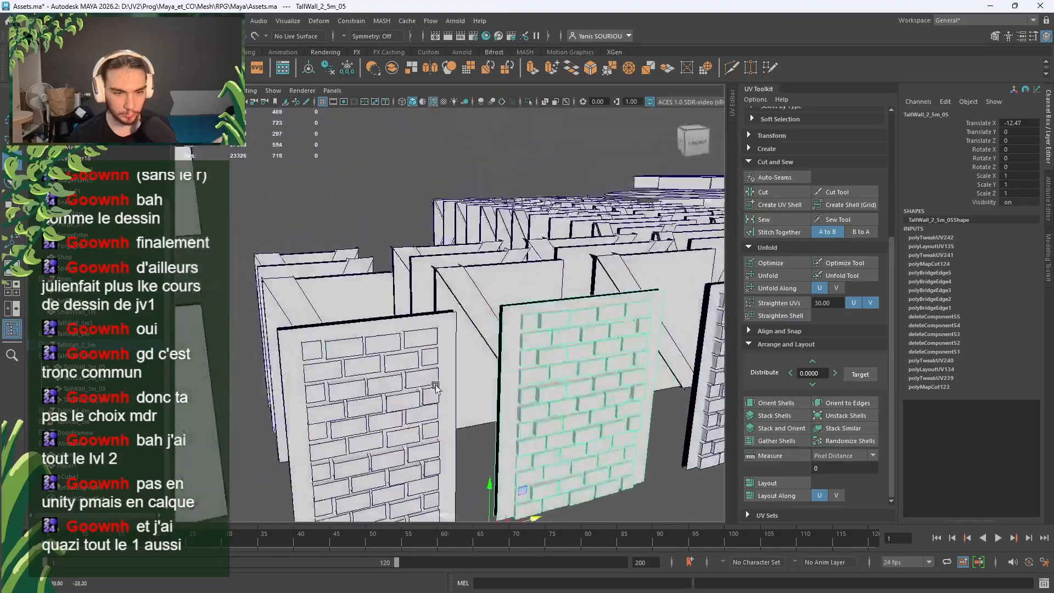
{"action": "scroll", "coordinate": [461, 384], "scroll_direction": "down", "scroll_amount": 8}
{"action": "left_click_drag", "start_coordinate": [483, 408], "coordinate": [510, 399], "text": "alt"}
{"action": "left_click", "coordinate": [593, 400]}
{"action": "scroll", "coordinate": [527, 396], "scroll_direction": "up", "scroll_amount": 5}
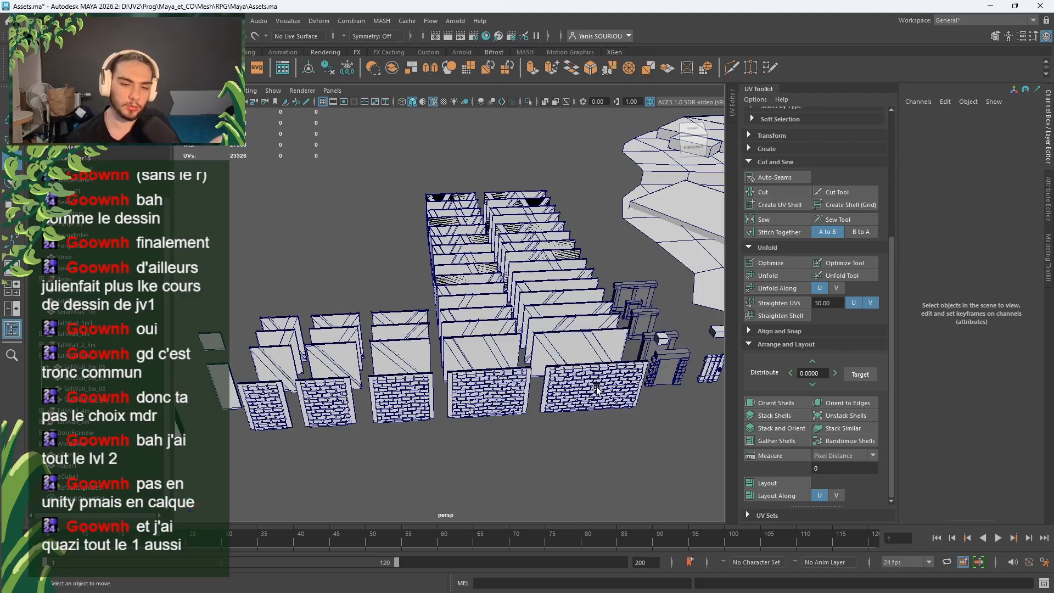
{"action": "left_click_drag", "start_coordinate": [466, 396], "coordinate": [416, 439], "text": "alt"}
{"action": "left_click", "coordinate": [406, 416]}
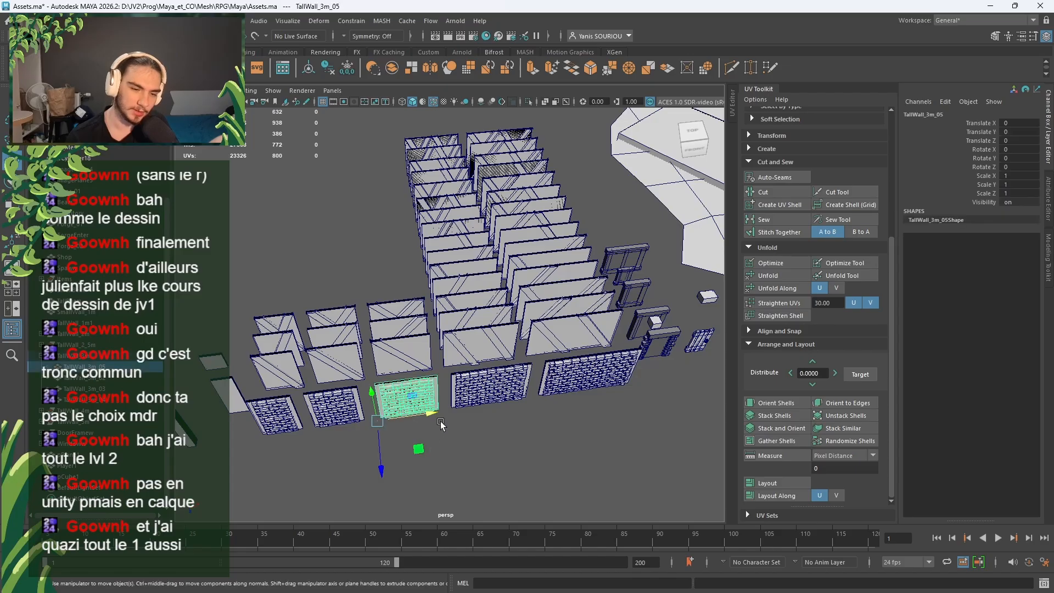
Step: Stack and orient TallWall_3m_05's UV shells and lay them out across the UV tile
{"action": "key", "text": "f"}
{"action": "scroll", "coordinate": [483, 330], "scroll_direction": "up", "scroll_amount": 3}
{"action": "right_click_drag", "start_coordinate": [480, 278], "coordinate": [555, 224]}
{"action": "scroll", "coordinate": [496, 291], "scroll_direction": "down", "scroll_amount": 2}
{"action": "left_click_drag", "start_coordinate": [493, 293], "coordinate": [481, 324], "text": "alt"}
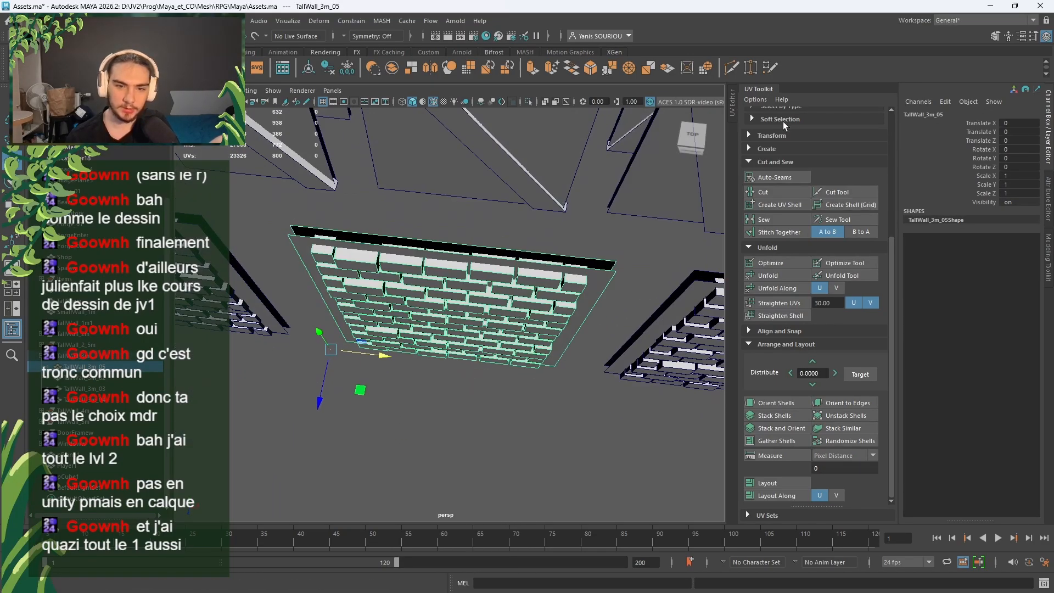
{"action": "left_click", "coordinate": [732, 103]}
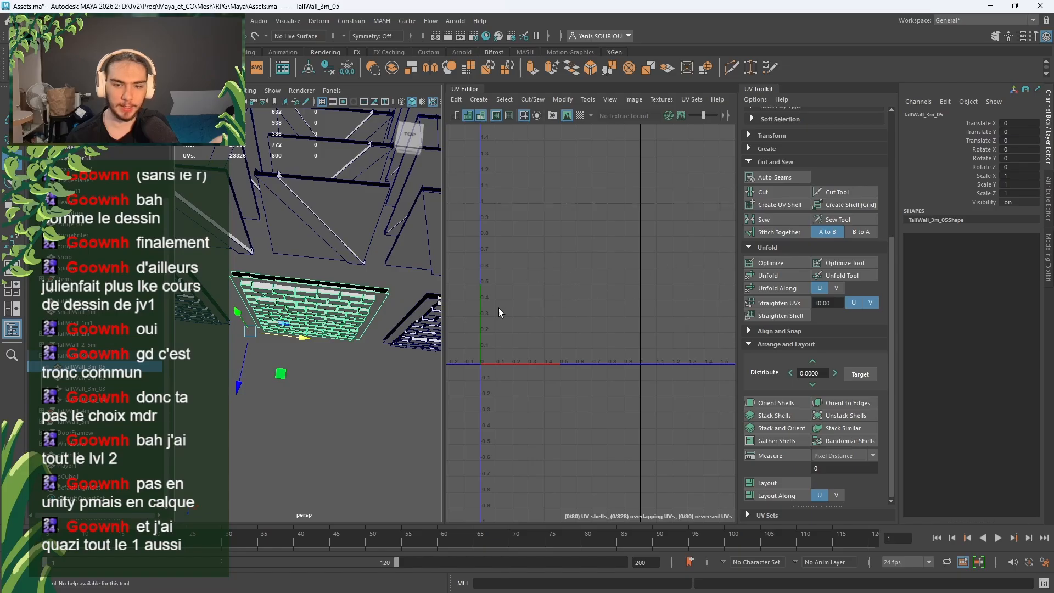
{"action": "left_click", "coordinate": [768, 275]}
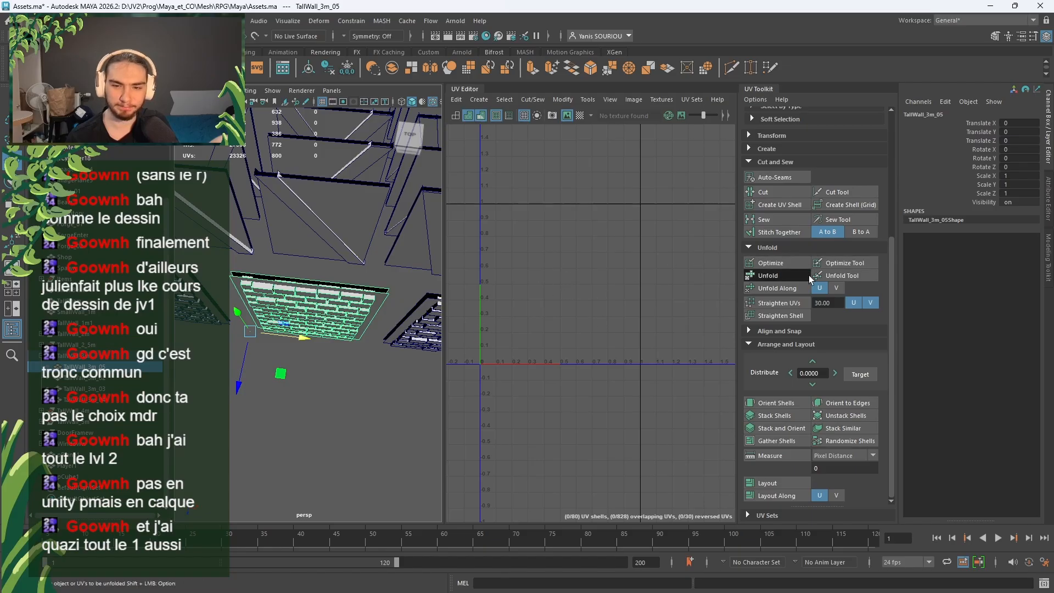
{"action": "left_click", "coordinate": [769, 414]}
{"action": "left_click", "coordinate": [775, 402]}
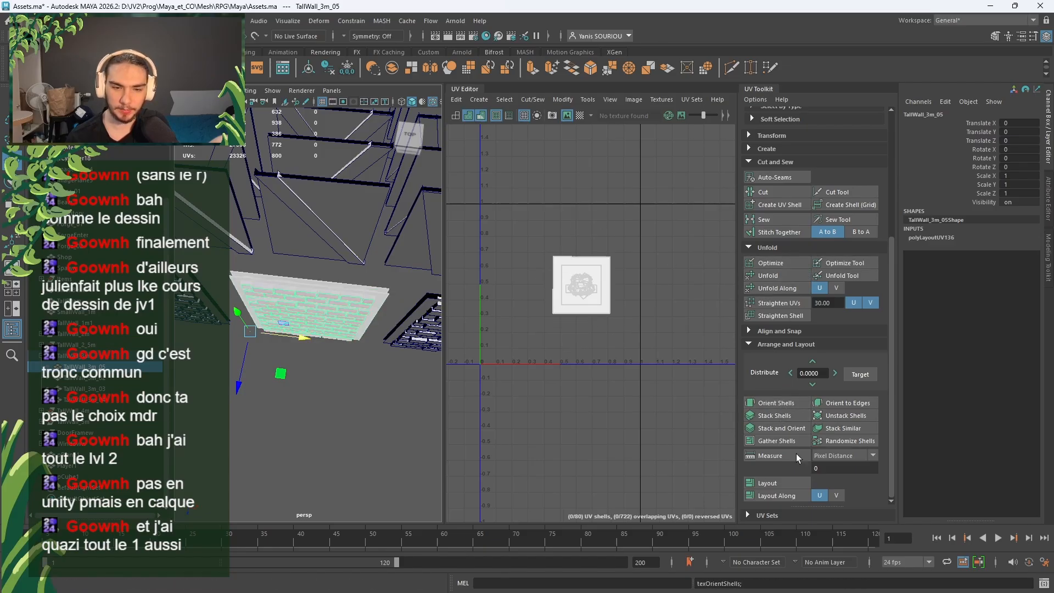
{"action": "left_click", "coordinate": [809, 483]}
Step: Compare TallWall_3m_05's packed brick shells with the UV layout of another brick wall
{"action": "scroll", "coordinate": [594, 363], "scroll_direction": "up", "scroll_amount": 4}
{"action": "middle_click_drag", "start_coordinate": [556, 195], "coordinate": [707, 360], "text": "alt"}
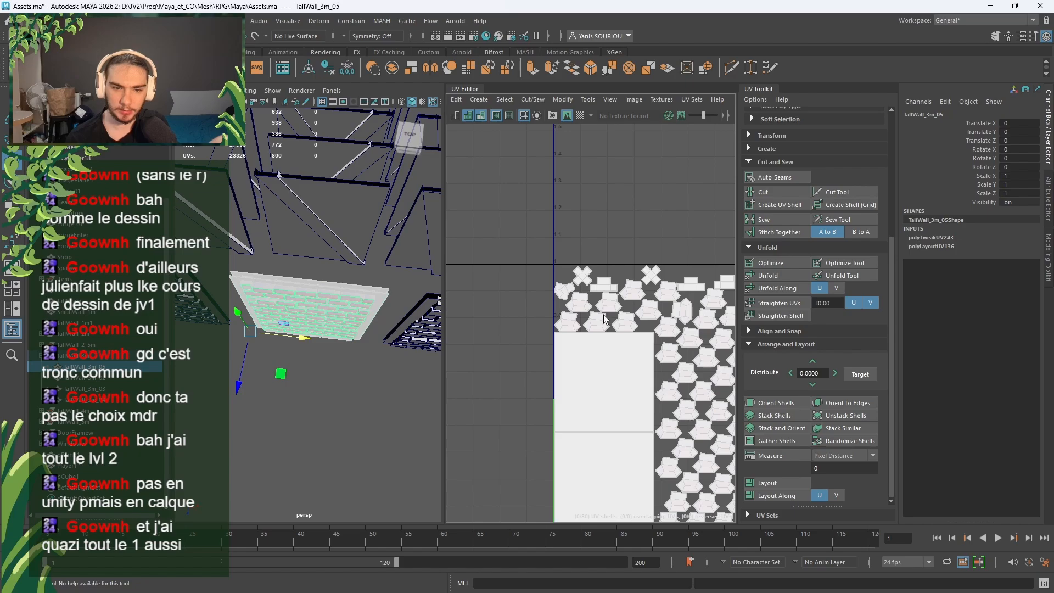
{"action": "scroll", "coordinate": [581, 303], "scroll_direction": "up", "scroll_amount": 3}
{"action": "left_click_drag", "start_coordinate": [360, 375], "coordinate": [395, 350], "text": "alt"}
{"action": "middle_click_drag", "start_coordinate": [318, 308], "coordinate": [527, 289], "text": "alt"}
{"action": "left_click", "coordinate": [401, 330]}
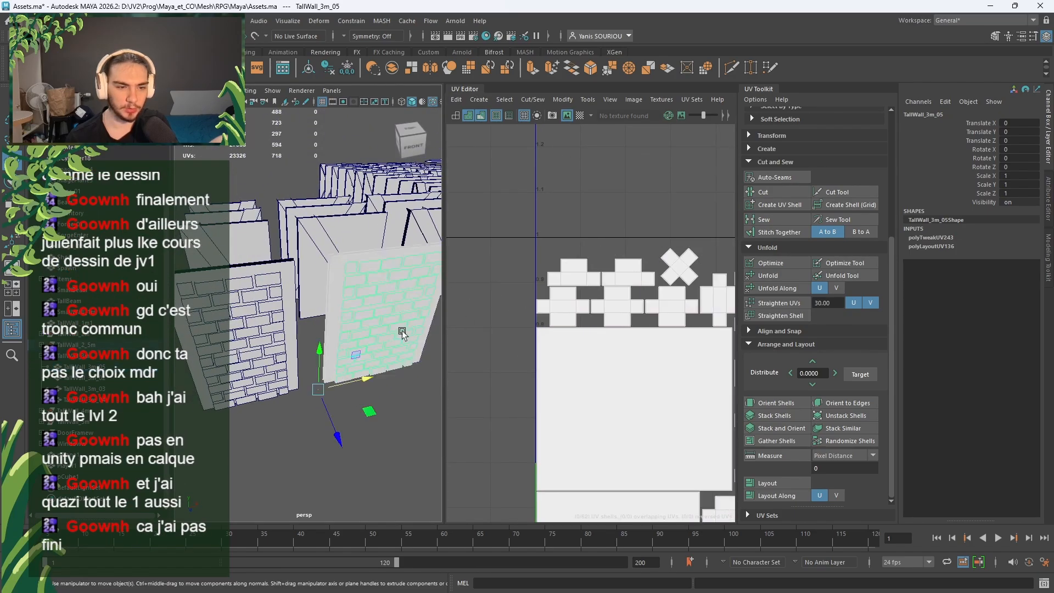
{"action": "middle_click_drag", "start_coordinate": [406, 311], "coordinate": [247, 320], "text": "alt"}
{"action": "left_click", "coordinate": [354, 319]}
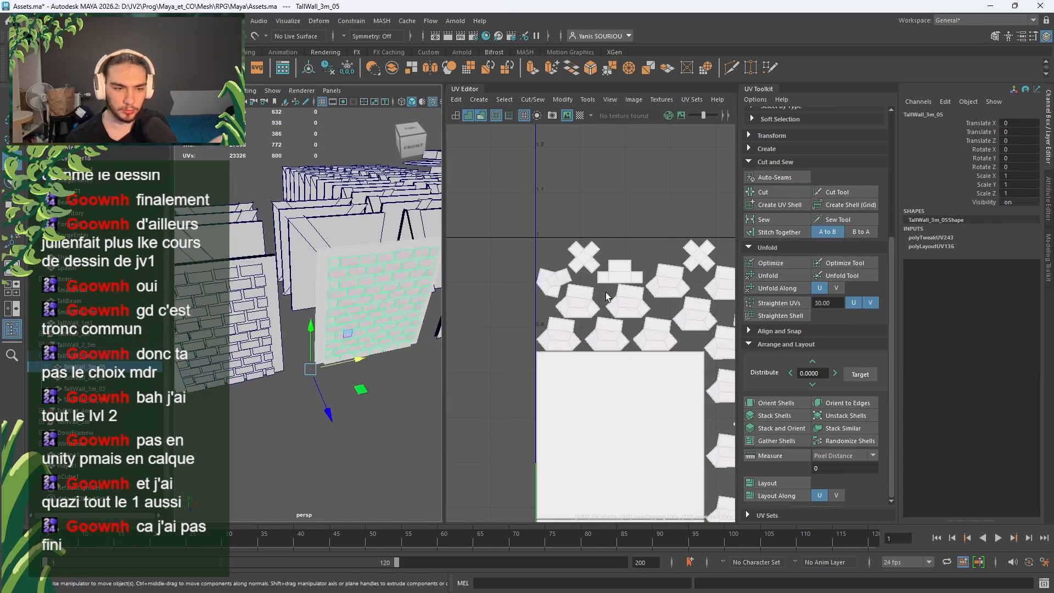
Step: Select the paired slanted edges at the base of the first five-sided brick UV shells above TallWall_3m_05's large rectangular shell
{"action": "scroll", "coordinate": [605, 282], "scroll_direction": "up", "scroll_amount": 3}
{"action": "middle_click_drag", "start_coordinate": [604, 280], "coordinate": [663, 281], "text": "alt"}
{"action": "right_click_drag", "start_coordinate": [622, 282], "coordinate": [620, 248]}
{"action": "left_click", "coordinate": [565, 278]}
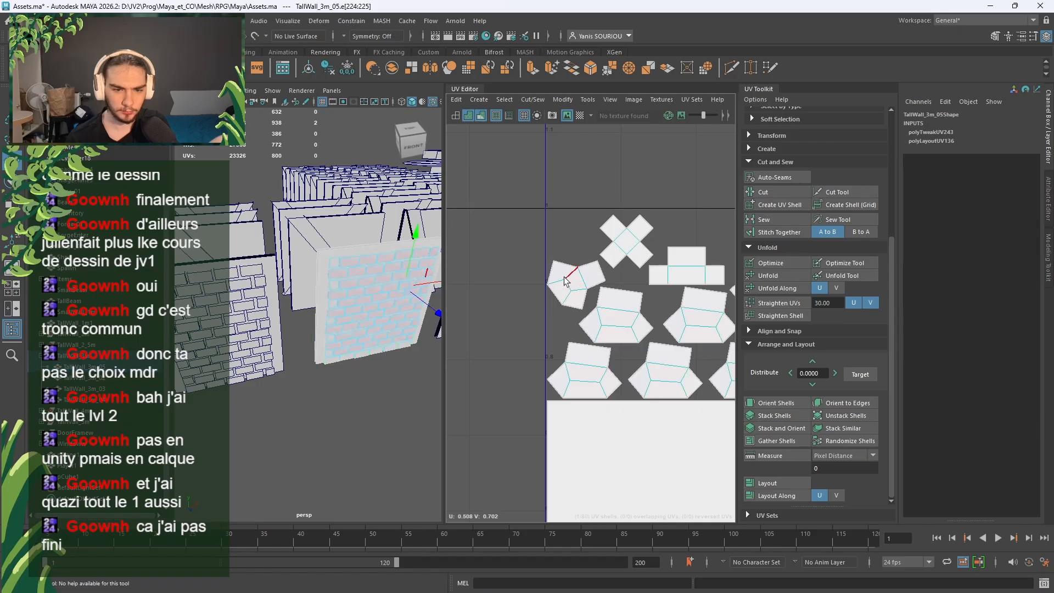
{"action": "key", "text": "w"}
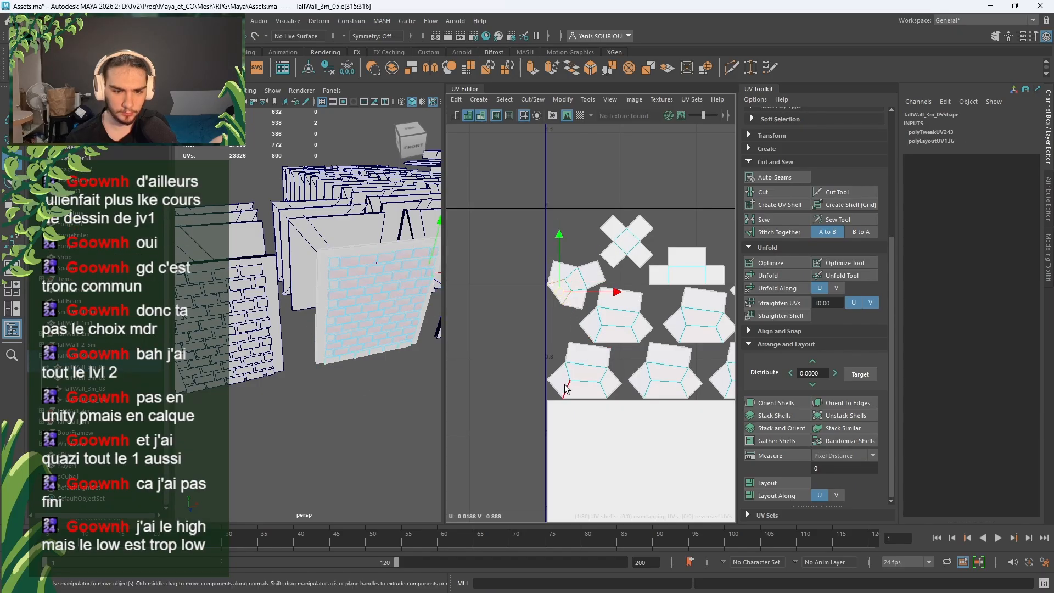
{"action": "left_click", "coordinate": [565, 389]}
{"action": "left_click", "coordinate": [609, 330], "text": "shift"}
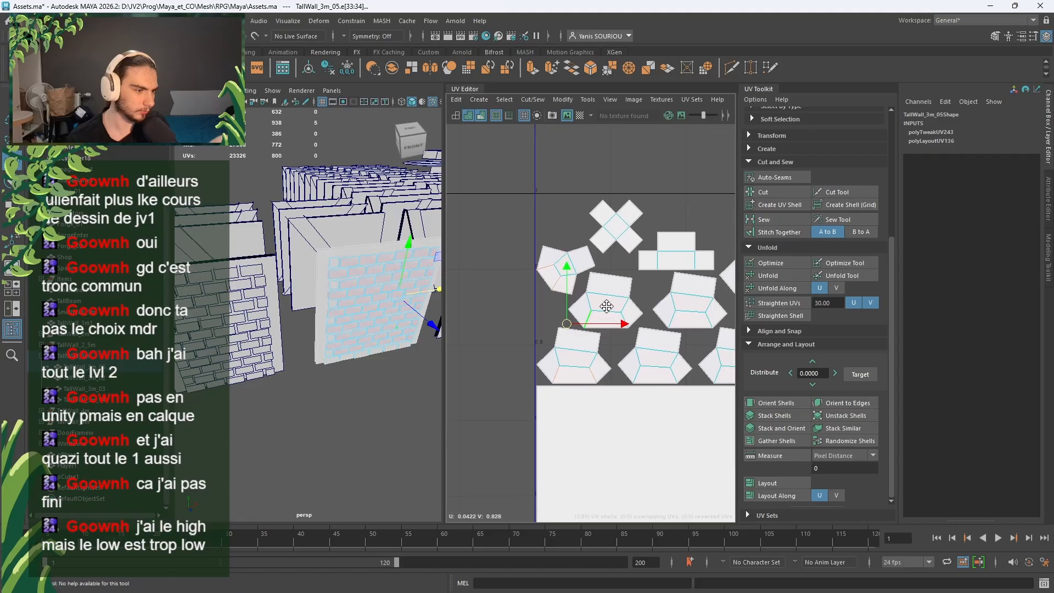
{"action": "scroll", "coordinate": [602, 332], "scroll_direction": "up", "scroll_amount": 3}
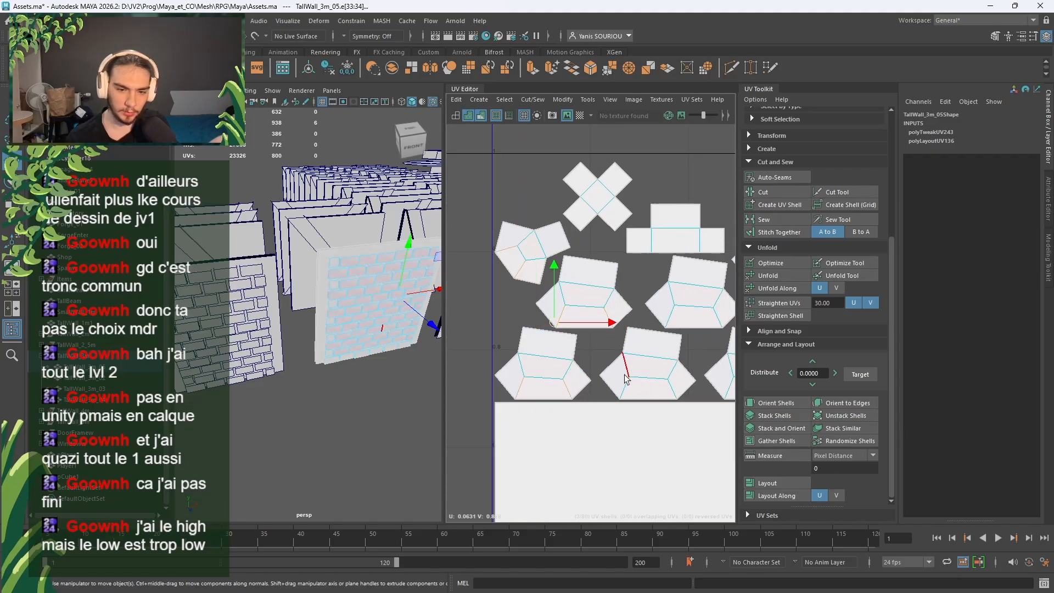
{"action": "left_click", "coordinate": [626, 378], "text": "shift"}
{"action": "left_click", "coordinate": [665, 389], "text": "shift"}
{"action": "left_click", "coordinate": [671, 318], "text": "shift"}
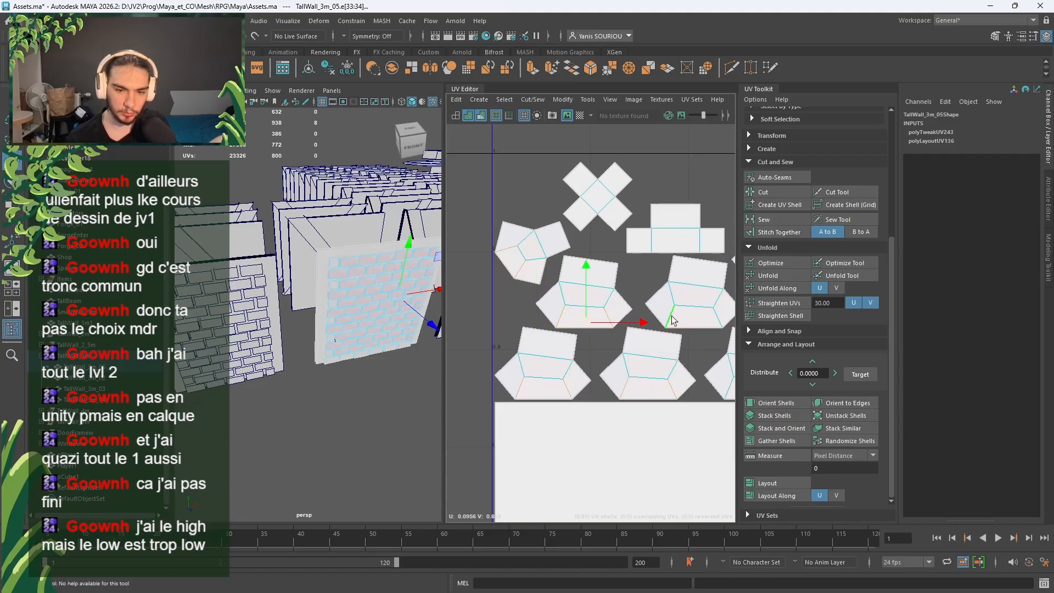
{"action": "left_click", "coordinate": [718, 316], "text": "shift"}
Step: Extend the edge selection to the slanted base edges of the brick shells up to and just past the large rectangular shell's upper right corner
{"action": "middle_click_drag", "start_coordinate": [718, 319], "coordinate": [600, 334], "text": "alt"}
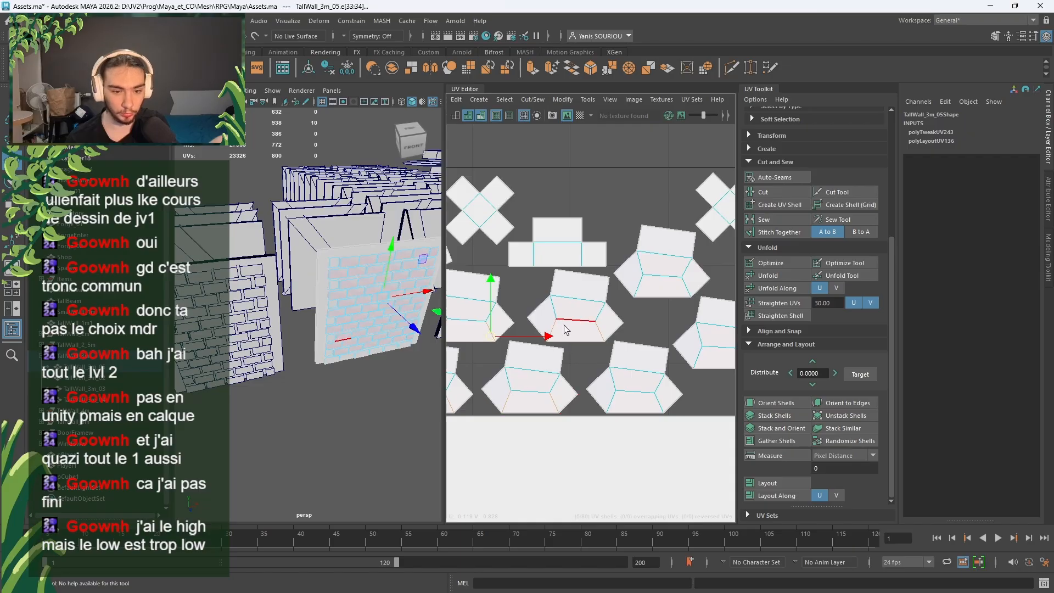
{"action": "left_click", "coordinate": [683, 290], "text": "shift"}
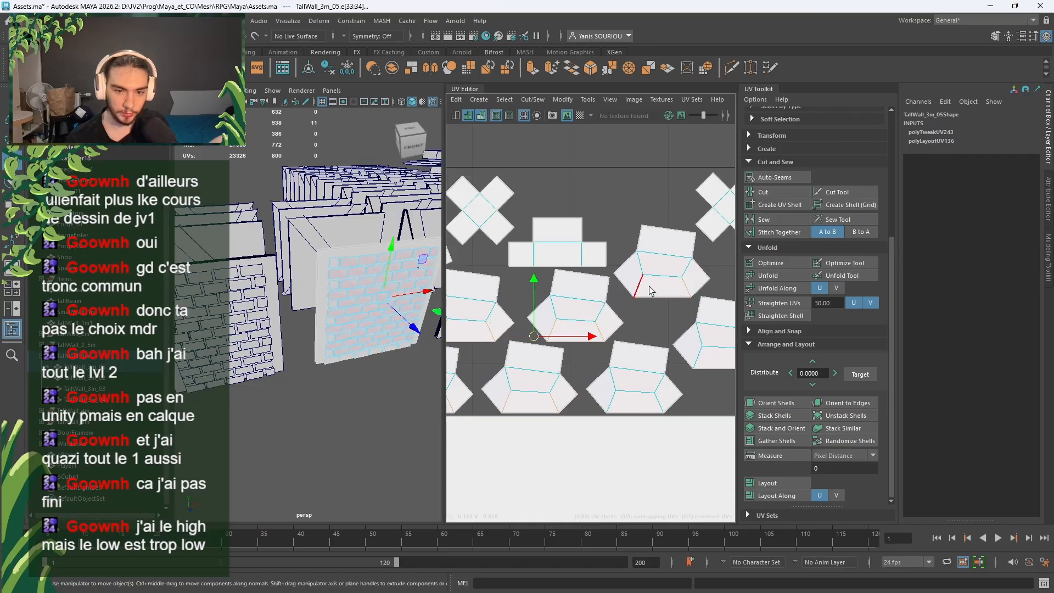
{"action": "left_click", "coordinate": [638, 285], "text": "shift"}
{"action": "left_click", "coordinate": [639, 410], "text": "shift"}
{"action": "left_click", "coordinate": [611, 401], "text": "shift"}
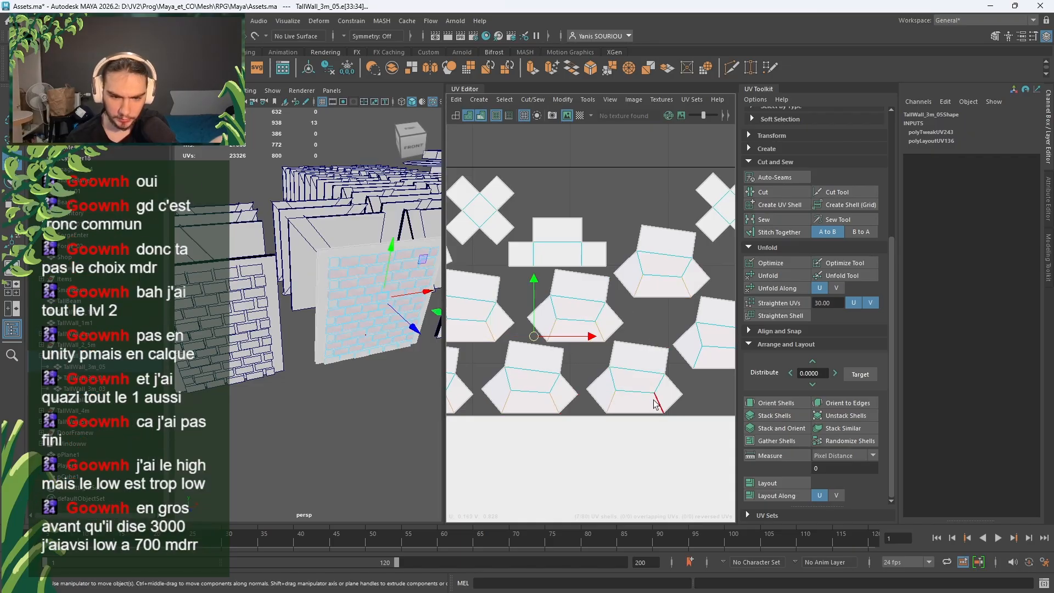
{"action": "left_click", "coordinate": [698, 357], "text": "shift"}
{"action": "middle_click_drag", "start_coordinate": [698, 358], "coordinate": [584, 368], "text": "alt"}
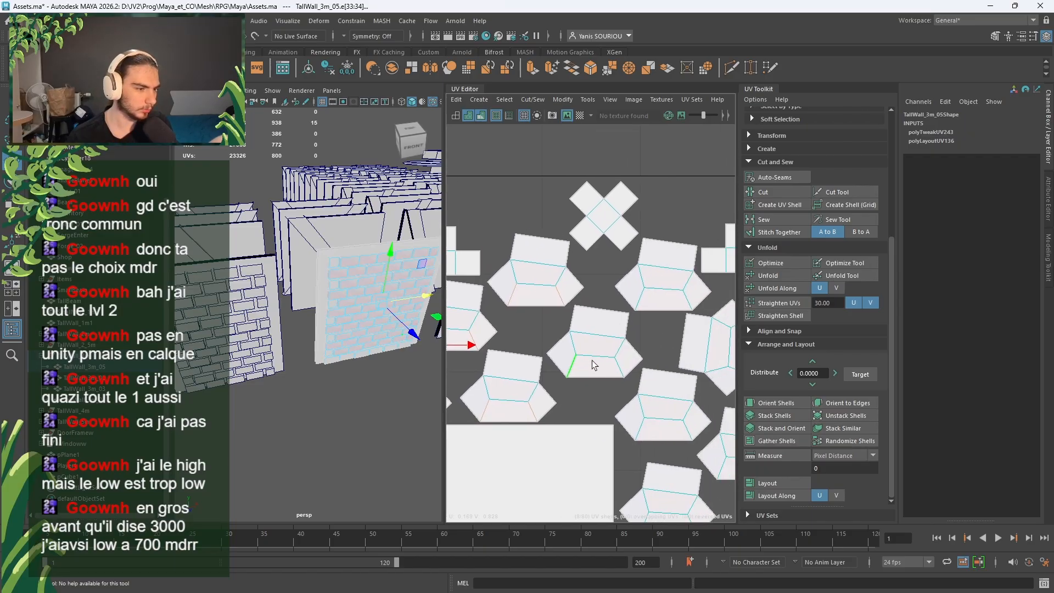
{"action": "left_click", "coordinate": [621, 366], "text": "shift"}
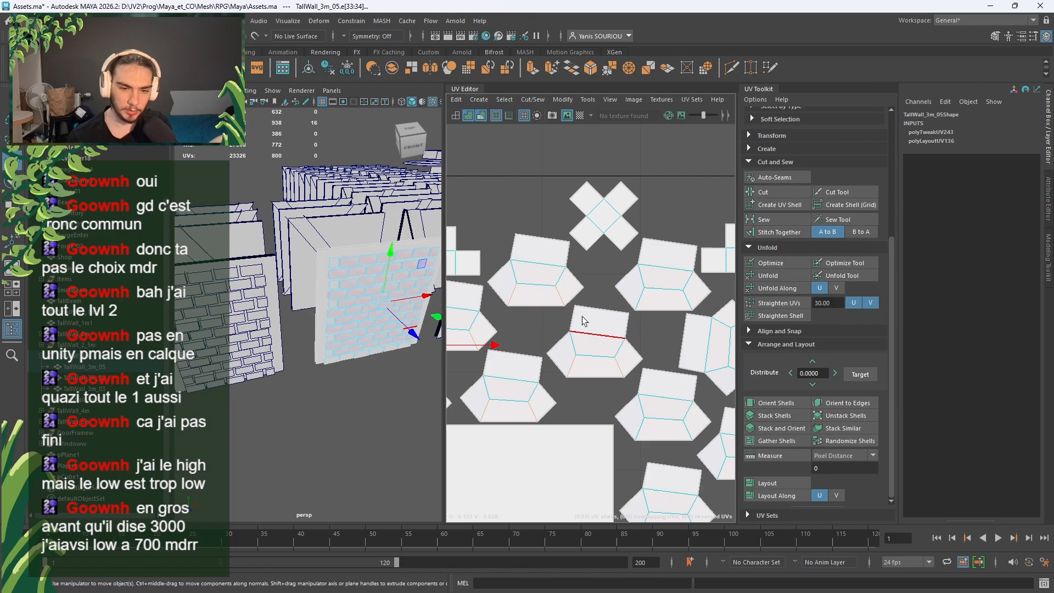
{"action": "left_click", "coordinate": [640, 298], "text": "shift"}
{"action": "left_click", "coordinate": [683, 299], "text": "shift"}
{"action": "middle_click_drag", "start_coordinate": [587, 379], "coordinate": [522, 346], "text": "alt"}
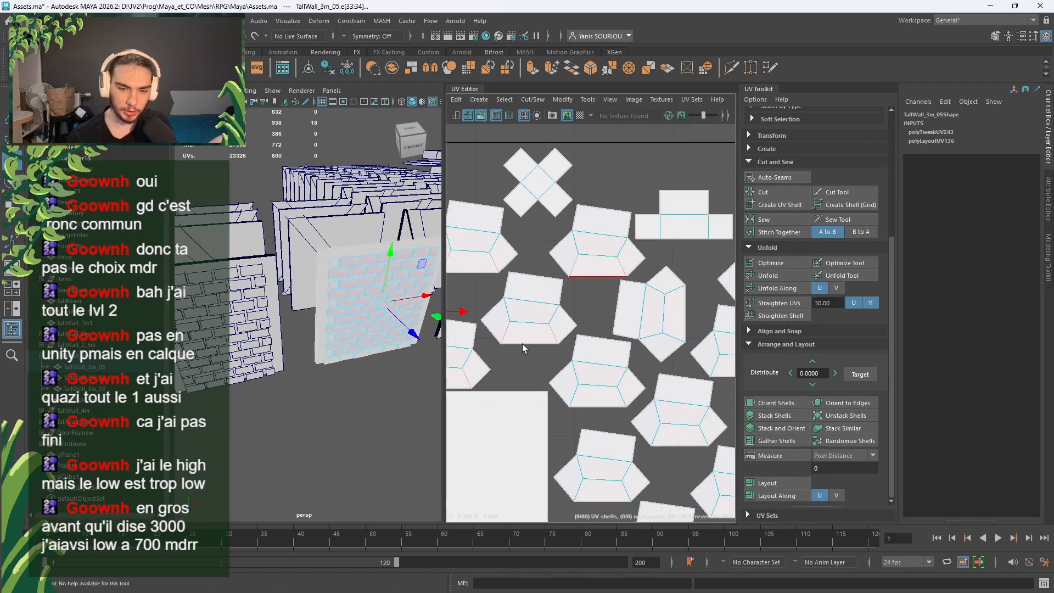
{"action": "left_click", "coordinate": [573, 395], "text": "shift"}
{"action": "left_click", "coordinate": [615, 397], "text": "shift"}
{"action": "left_click", "coordinate": [672, 337], "text": "shift"}
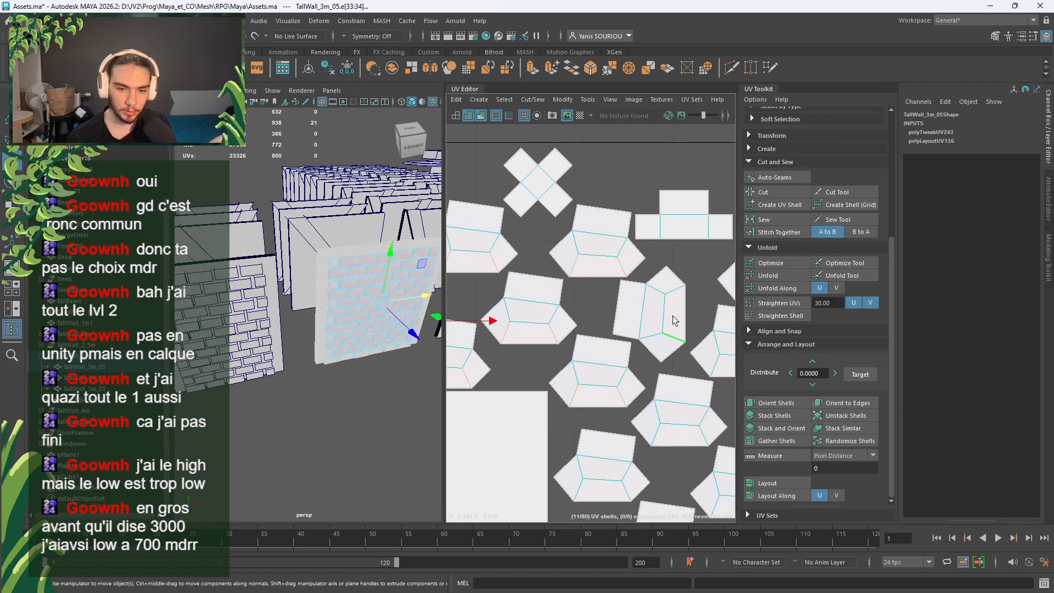
{"action": "left_click", "coordinate": [674, 291], "text": "shift"}
Step: Add the slanted base edges of the next group of brick shells, to the right of the sideways shell, to the selection
{"action": "middle_click_drag", "start_coordinate": [669, 332], "coordinate": [562, 323], "text": "alt"}
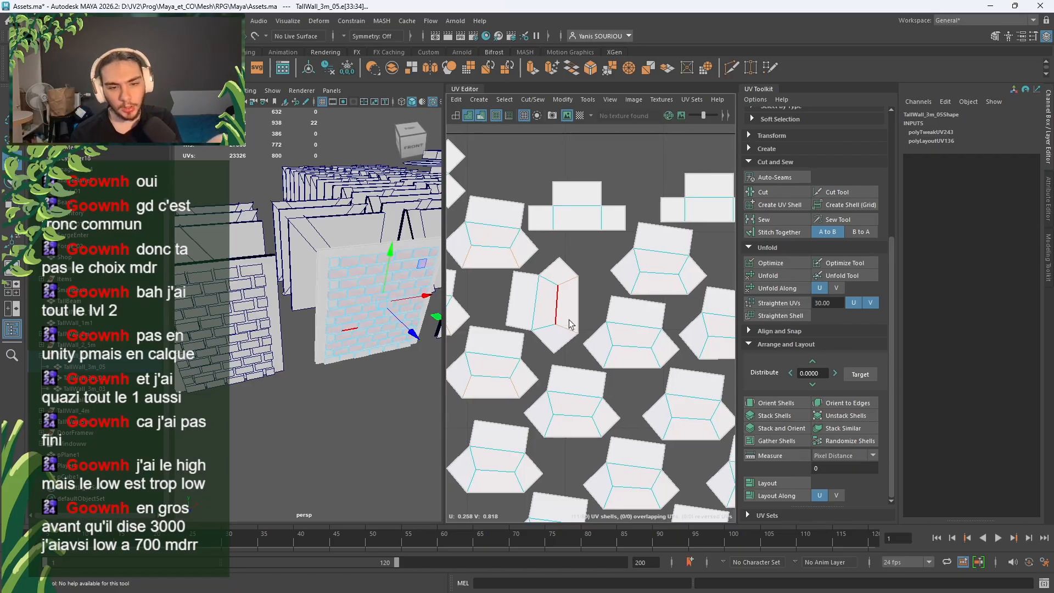
{"action": "middle_click_drag", "start_coordinate": [562, 320], "coordinate": [551, 313], "text": "alt"}
{"action": "left_click", "coordinate": [597, 343]}
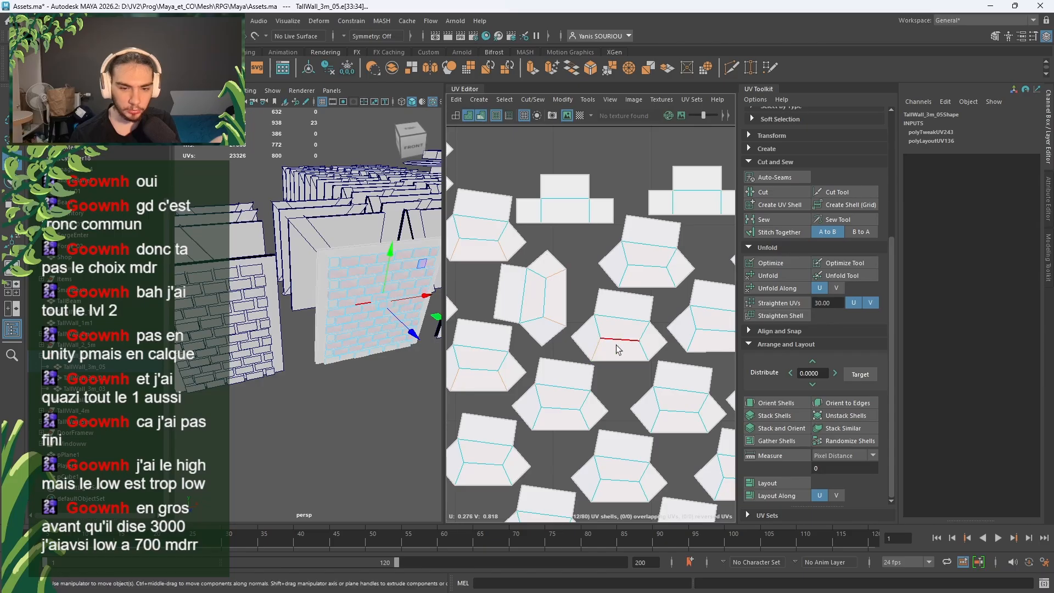
{"action": "left_click", "coordinate": [634, 290]}
{"action": "left_click", "coordinate": [623, 278], "text": "shift"}
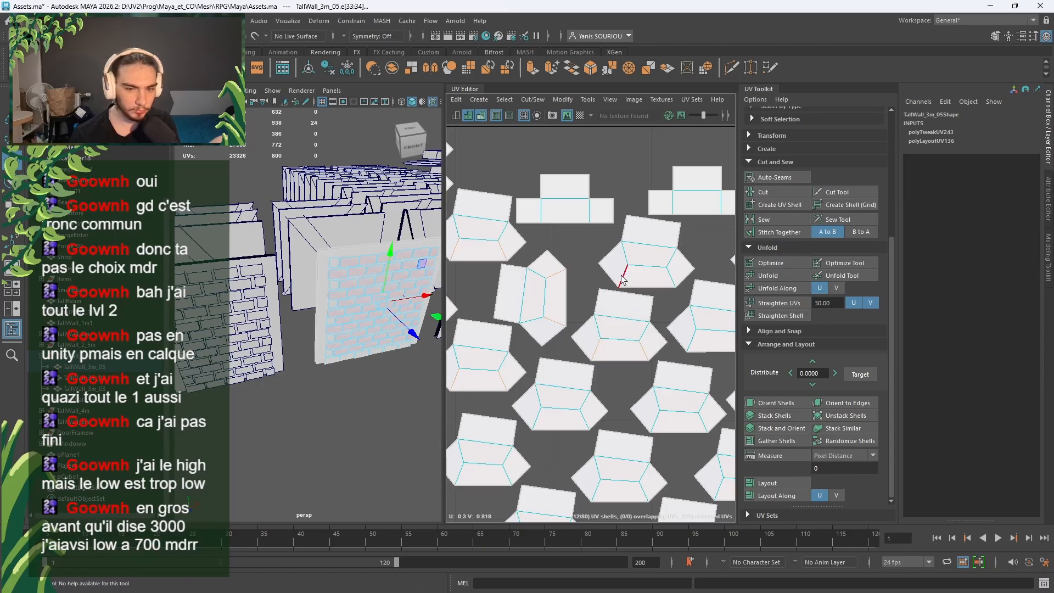
{"action": "left_click", "coordinate": [672, 278], "text": "shift"}
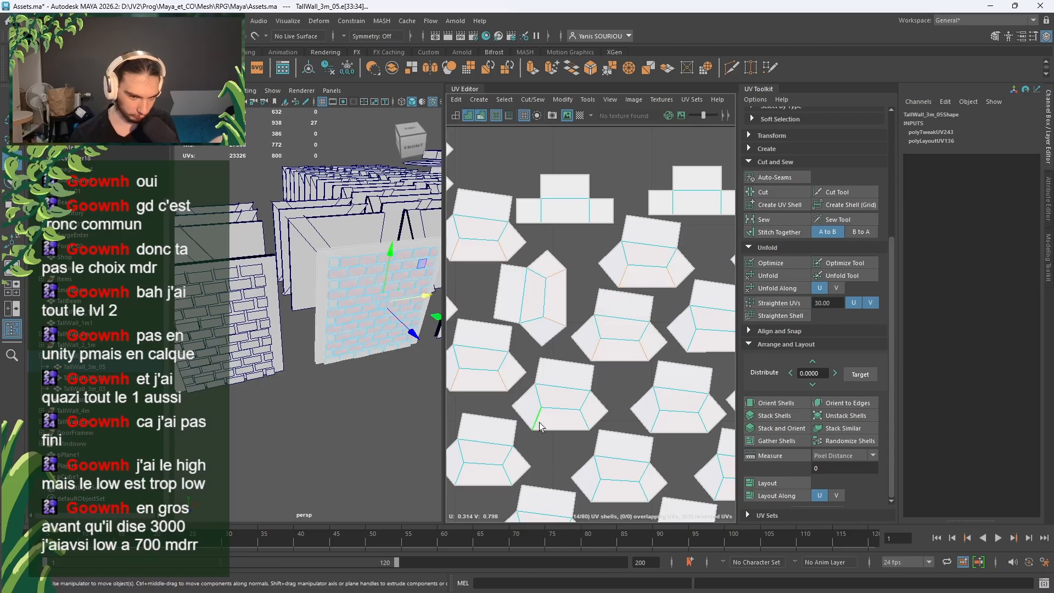
{"action": "left_click", "coordinate": [593, 423], "text": "shift"}
{"action": "left_click", "coordinate": [587, 422], "text": "shift"}
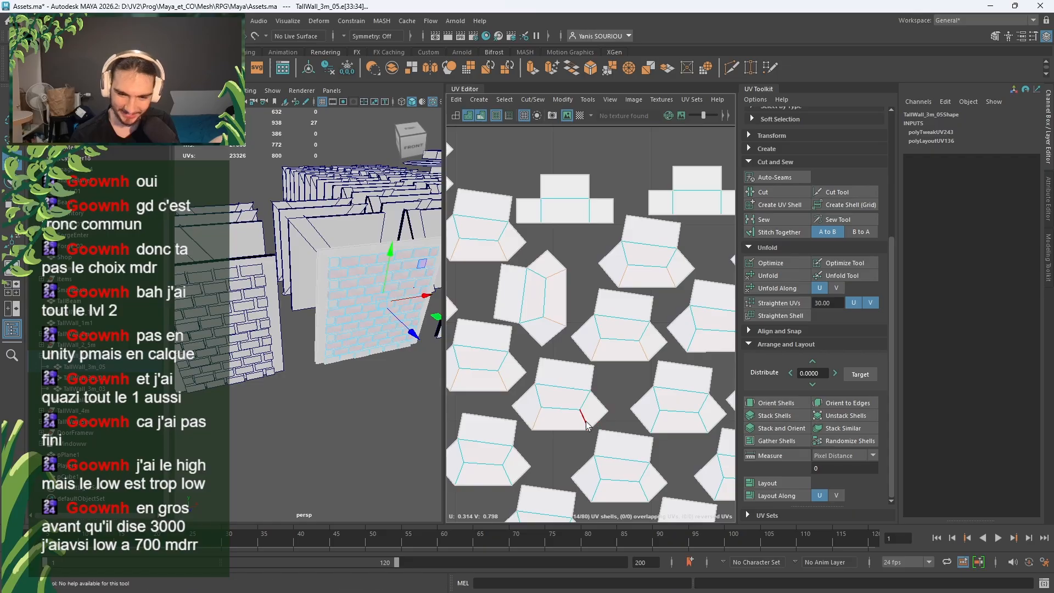
{"action": "left_click", "coordinate": [459, 476], "text": "shift"}
{"action": "left_click", "coordinate": [509, 475], "text": "shift"}
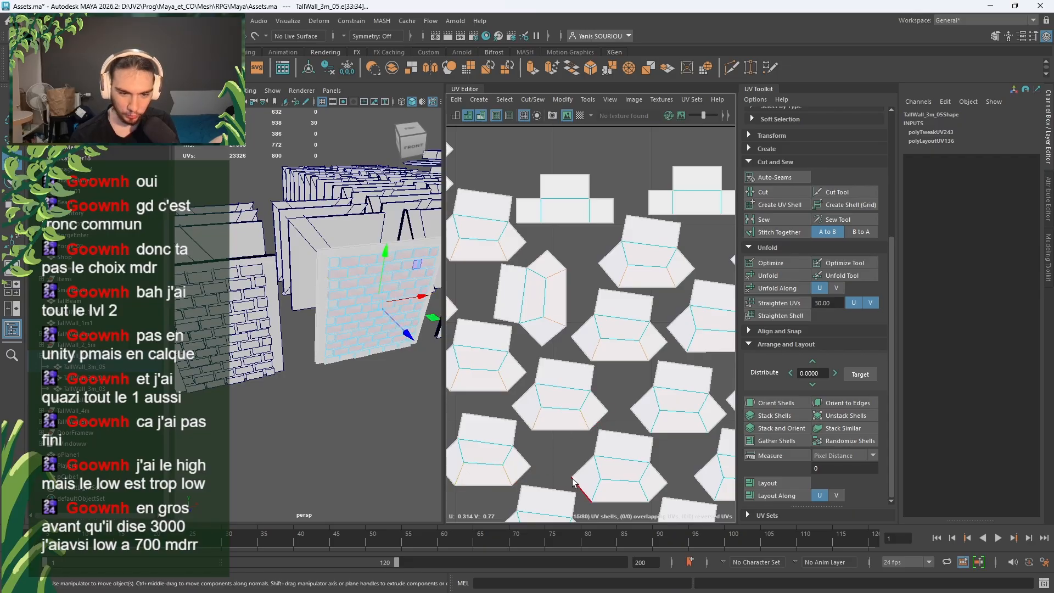
{"action": "left_click", "coordinate": [596, 489], "text": "shift"}
{"action": "left_click", "coordinate": [643, 489], "text": "shift"}
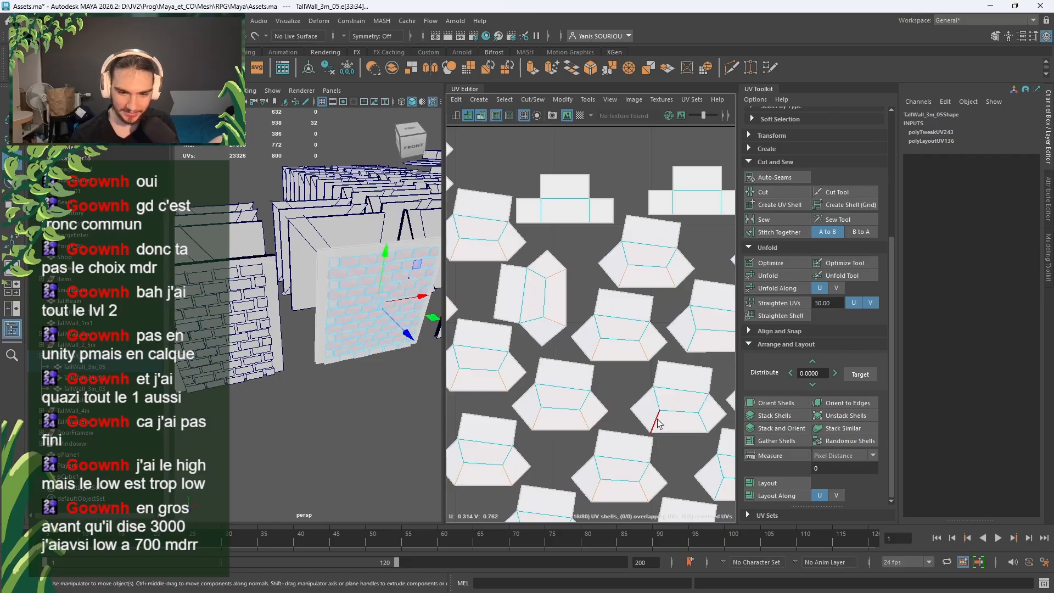
{"action": "left_click", "coordinate": [657, 421], "text": "shift"}
{"action": "left_click", "coordinate": [703, 423], "text": "shift"}
Step: Add the slanted base edges of the next upper-row brick shells, running right beneath the T-shaped shells, to the selection
{"action": "middle_click_drag", "start_coordinate": [708, 386], "coordinate": [589, 408], "text": "alt"}
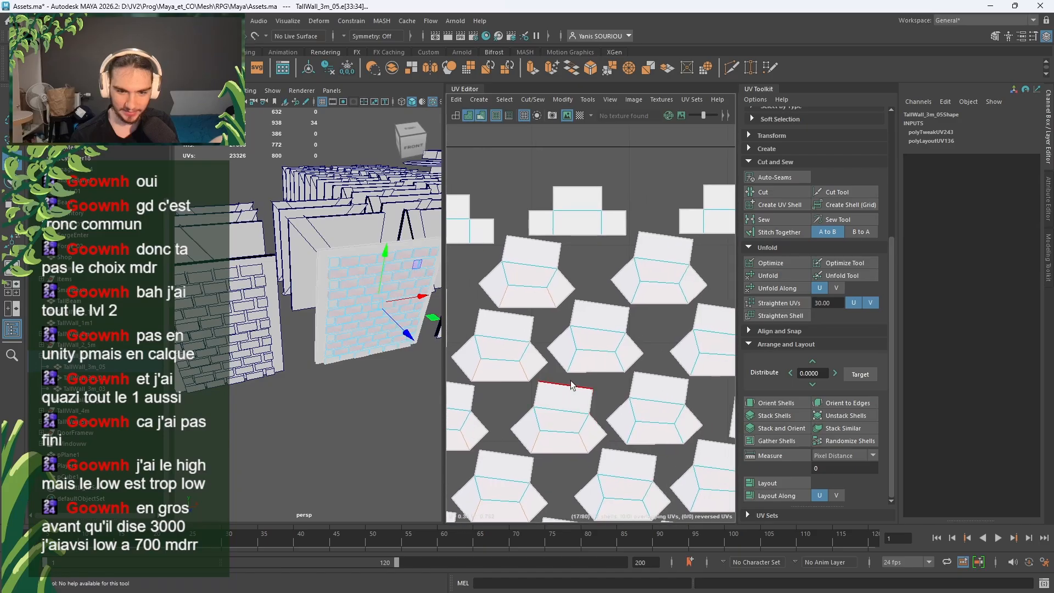
{"action": "left_click", "coordinate": [577, 363], "text": "shift"}
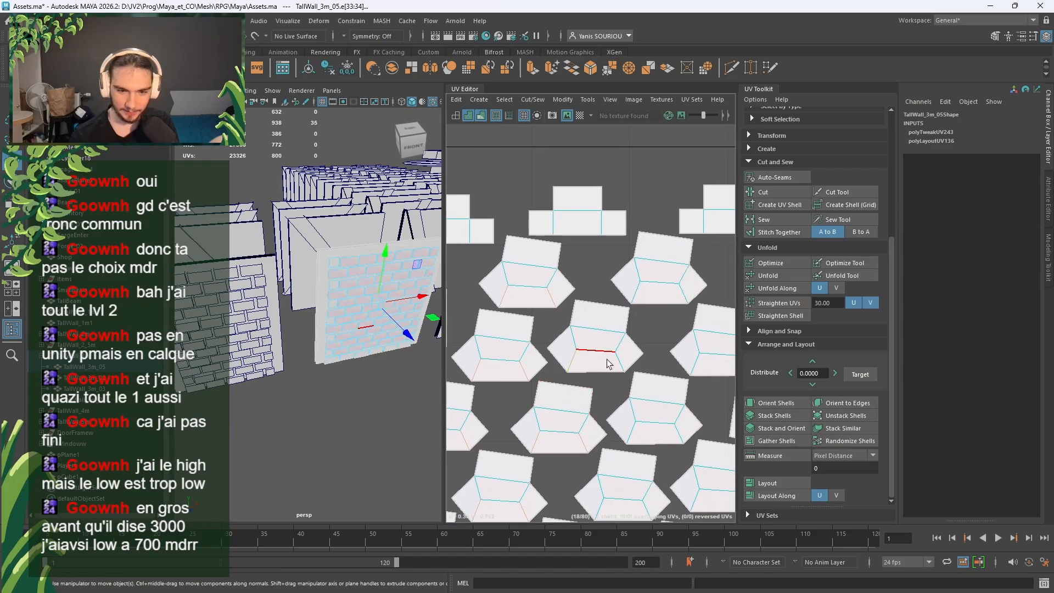
{"action": "left_click", "coordinate": [638, 293], "text": "shift"}
{"action": "left_click", "coordinate": [681, 292], "text": "shift"}
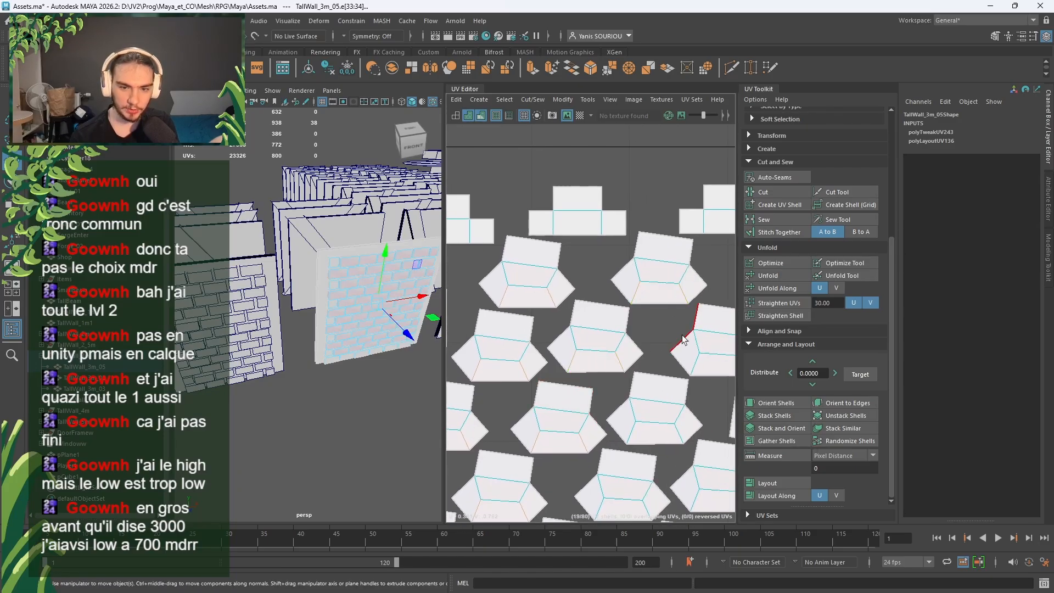
{"action": "left_click", "coordinate": [693, 367], "text": "shift"}
{"action": "middle_click_drag", "start_coordinate": [693, 369], "coordinate": [627, 350], "text": "alt"}
{"action": "left_click", "coordinate": [628, 345], "text": "shift"}
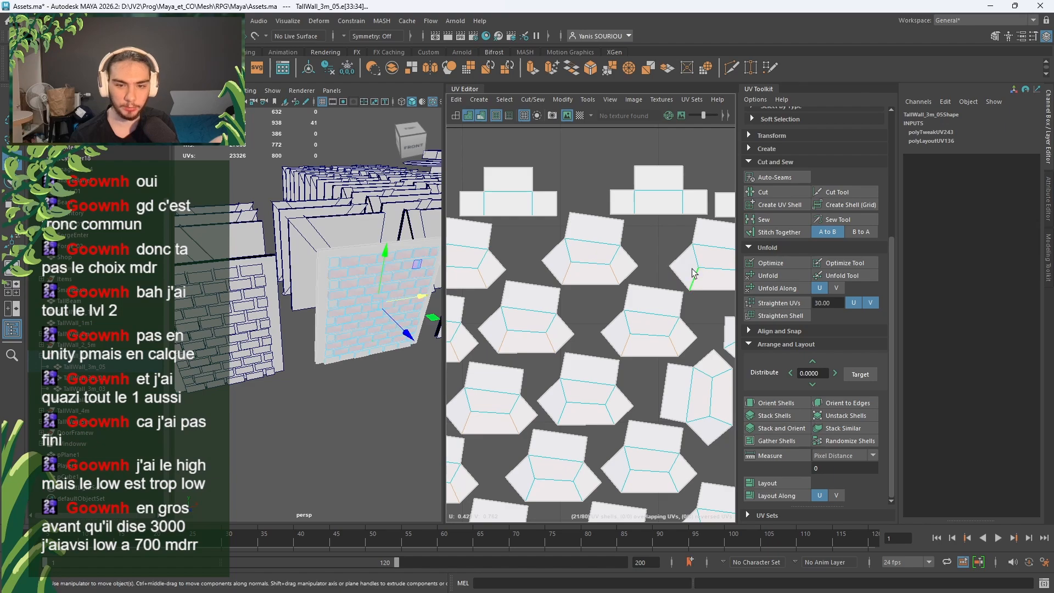
Step: Add the slanted edges of the last upper-row brick shell, the uppermost right-hand sideways shell and the small shells beside it
{"action": "middle_click_drag", "start_coordinate": [694, 273], "coordinate": [611, 299], "text": "alt"}
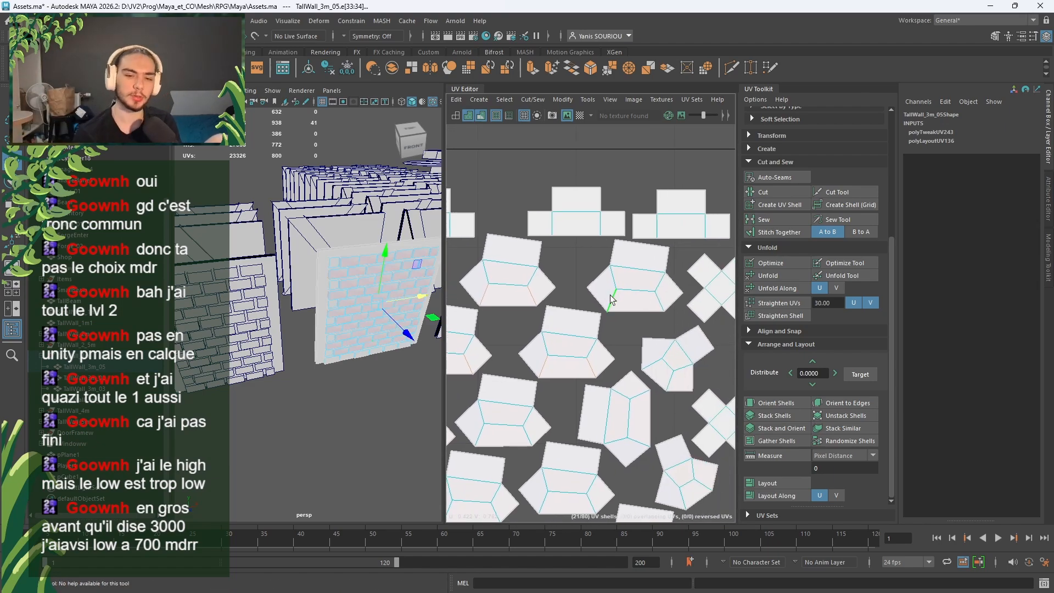
{"action": "middle_click_drag", "start_coordinate": [658, 298], "coordinate": [628, 302], "text": "alt"}
{"action": "left_click", "coordinate": [631, 303], "text": "shift"}
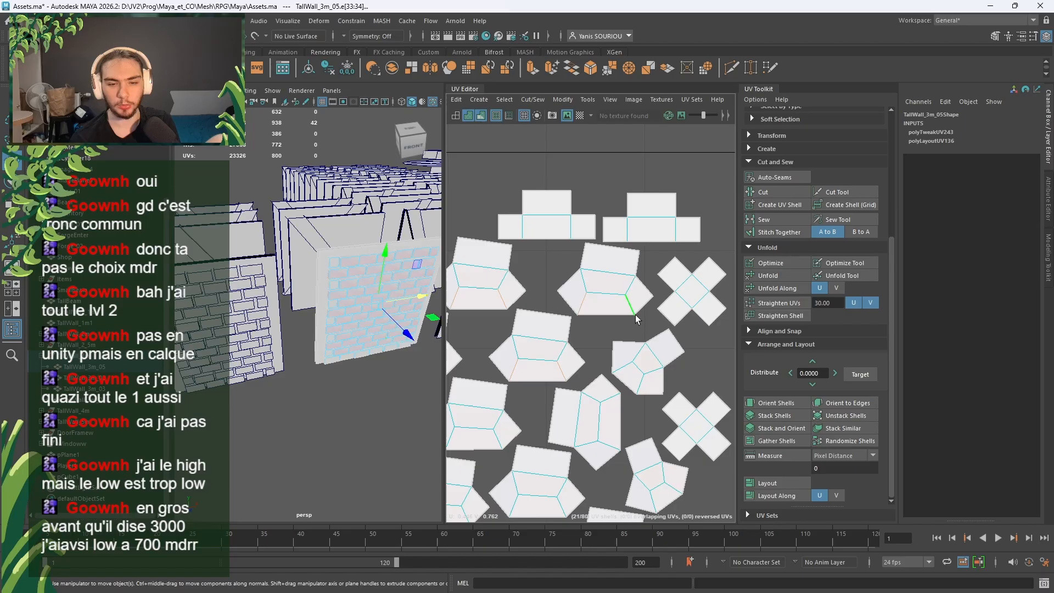
{"action": "left_click", "coordinate": [629, 365], "text": "shift"}
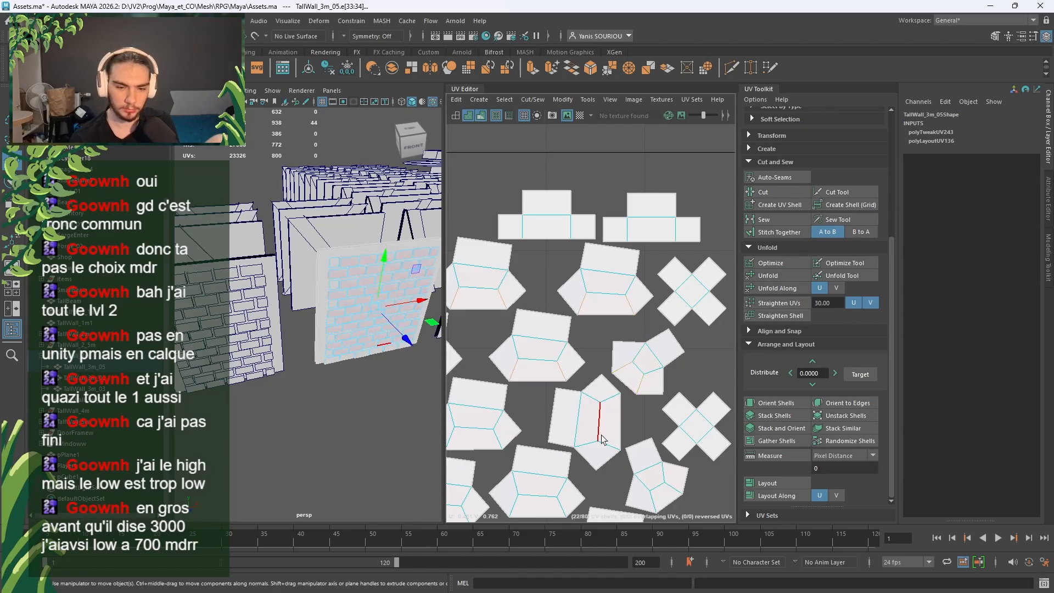
{"action": "left_click", "coordinate": [609, 400], "text": "shift"}
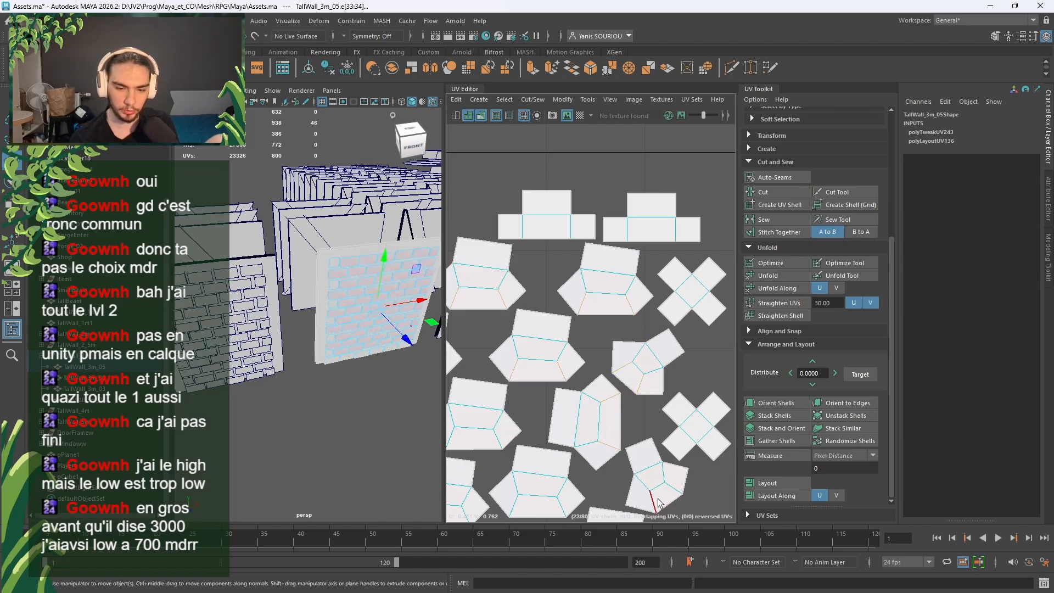
{"action": "left_click", "coordinate": [653, 501], "text": "shift"}
{"action": "left_click", "coordinate": [670, 493], "text": "shift"}
Step: Extend the edge selection to the slanted base edges of the three brick shells below and left of the uppermost right-hand sideways shell
{"action": "middle_click_drag", "start_coordinate": [528, 514], "coordinate": [593, 422], "text": "alt"}
{"action": "left_click", "coordinate": [581, 418], "text": "shift"}
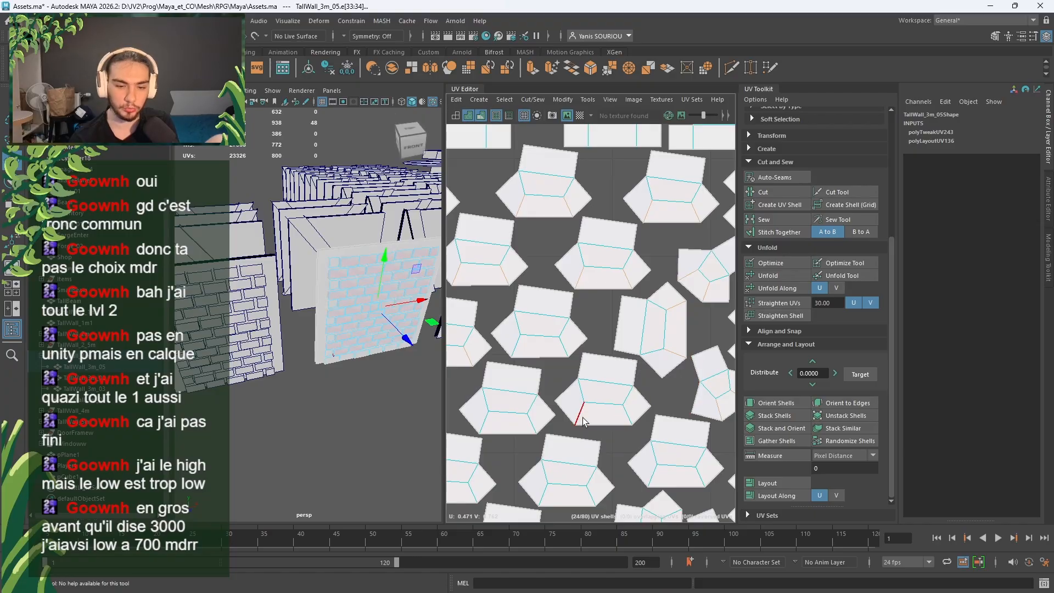
{"action": "left_click", "coordinate": [624, 418], "text": "shift"}
{"action": "left_click", "coordinate": [486, 423], "text": "shift"}
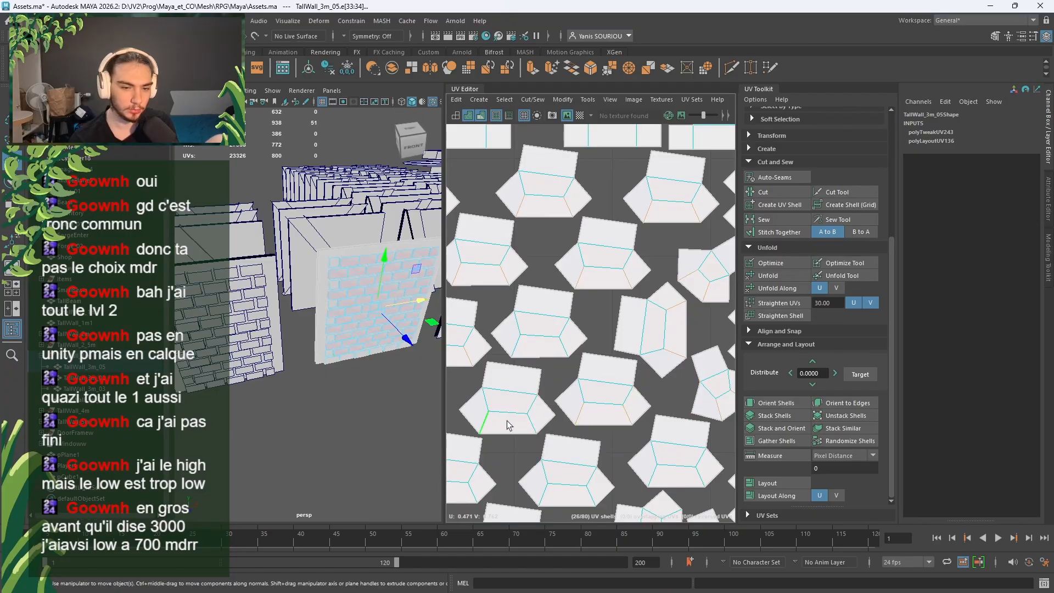
{"action": "left_click", "coordinate": [526, 425], "text": "shift"}
{"action": "left_click", "coordinate": [519, 347], "text": "shift"}
{"action": "left_click", "coordinate": [564, 346], "text": "shift"}
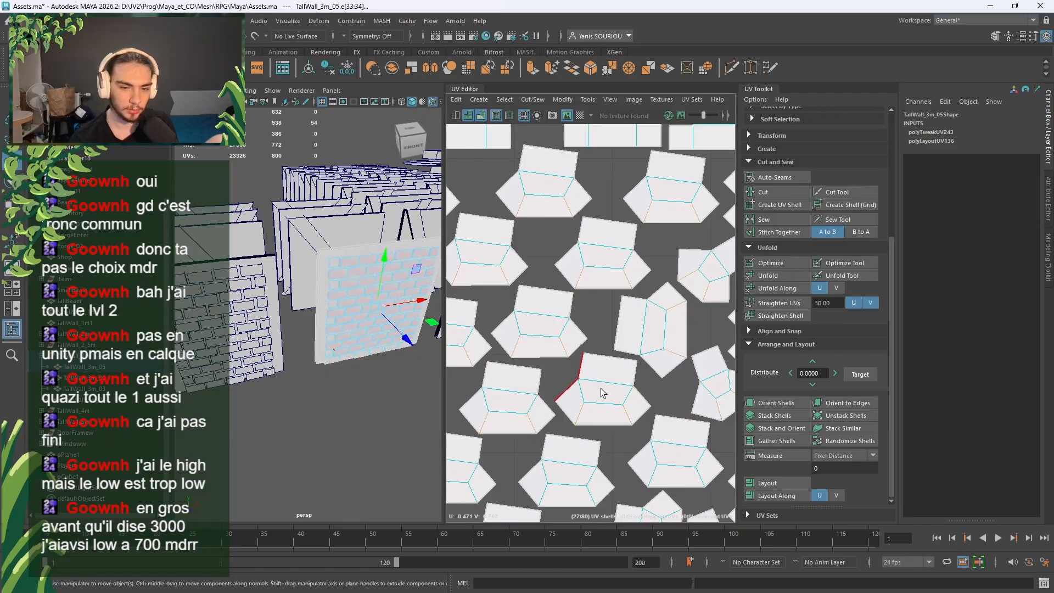
Step: Add the slanted edges of the middle right-hand sideways shell, the small shell next to it and the neighbouring five-sided brick shells
{"action": "middle_click_drag", "start_coordinate": [633, 428], "coordinate": [593, 310], "text": "alt"}
{"action": "left_click", "coordinate": [612, 358], "text": "shift"}
{"action": "left_click", "coordinate": [661, 367], "text": "shift"}
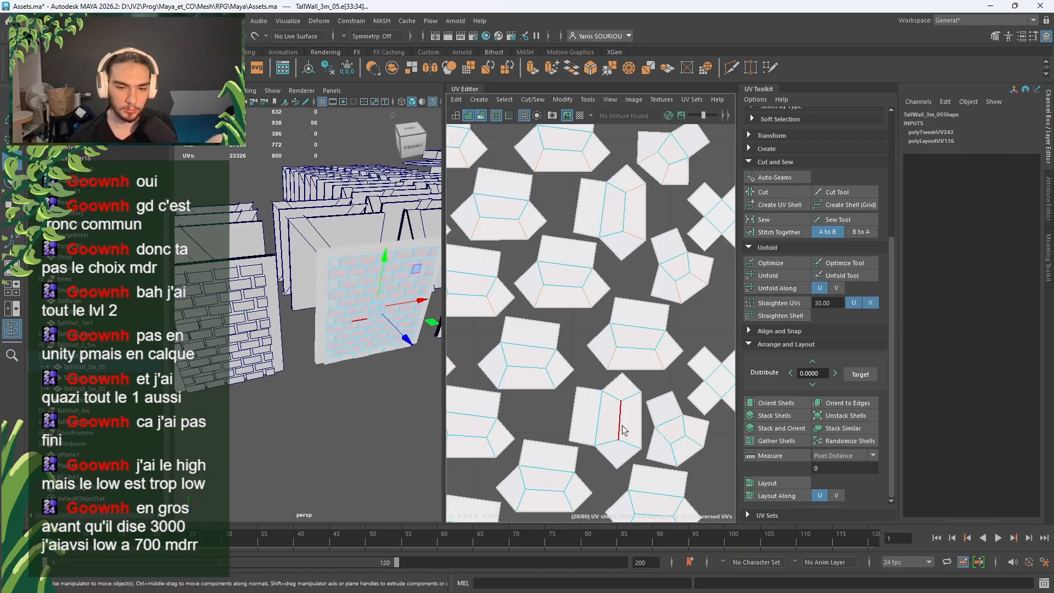
{"action": "left_click", "coordinate": [631, 399], "text": "shift"}
{"action": "left_click", "coordinate": [627, 447], "text": "shift"}
{"action": "left_click", "coordinate": [674, 458], "text": "shift"}
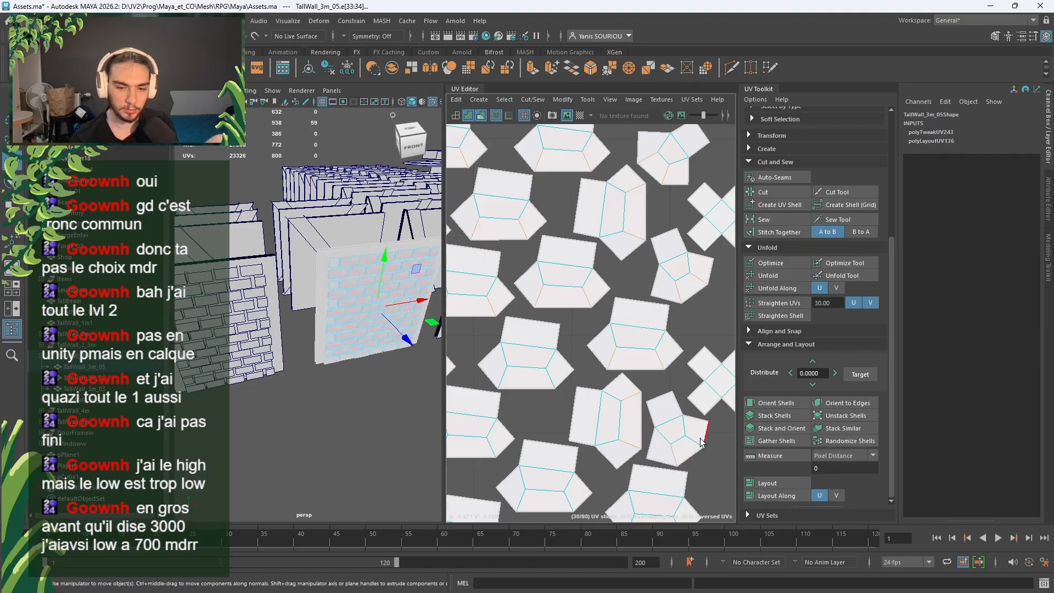
{"action": "left_click", "coordinate": [696, 442], "text": "shift"}
{"action": "left_click", "coordinate": [508, 388], "text": "shift"}
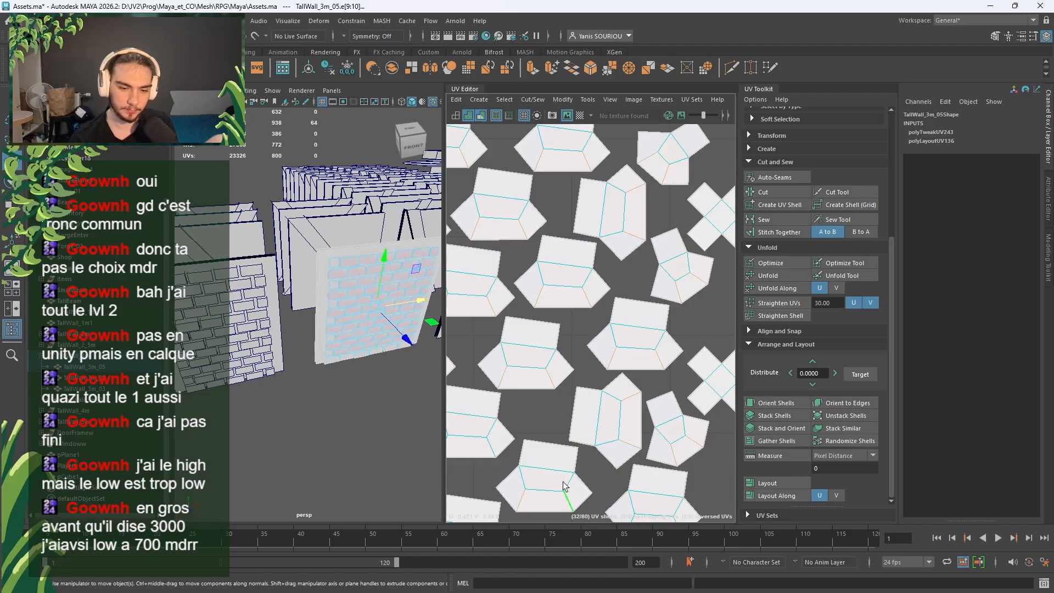
Step: Extend the edge selection leftward through the middle rows, adding the slanted base edges of the next five-sided brick shells
{"action": "middle_click_drag", "start_coordinate": [530, 429], "coordinate": [670, 430], "text": "alt"}
{"action": "left_click", "coordinate": [629, 444], "text": "shift"}
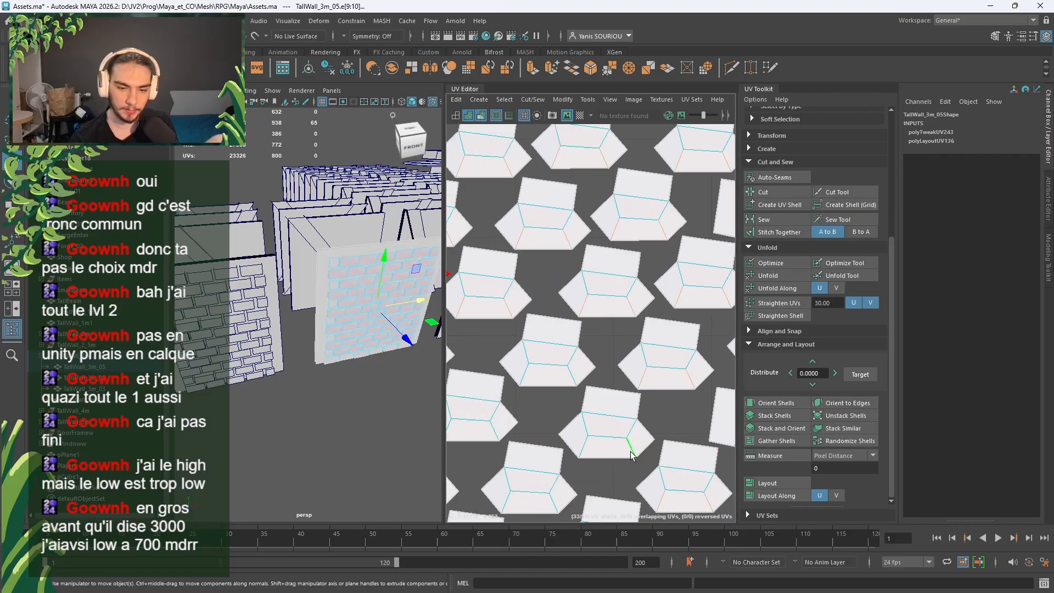
{"action": "left_click", "coordinate": [585, 451], "text": "shift"}
{"action": "left_click", "coordinate": [574, 373], "text": "shift"}
{"action": "left_click", "coordinate": [524, 374], "text": "shift"}
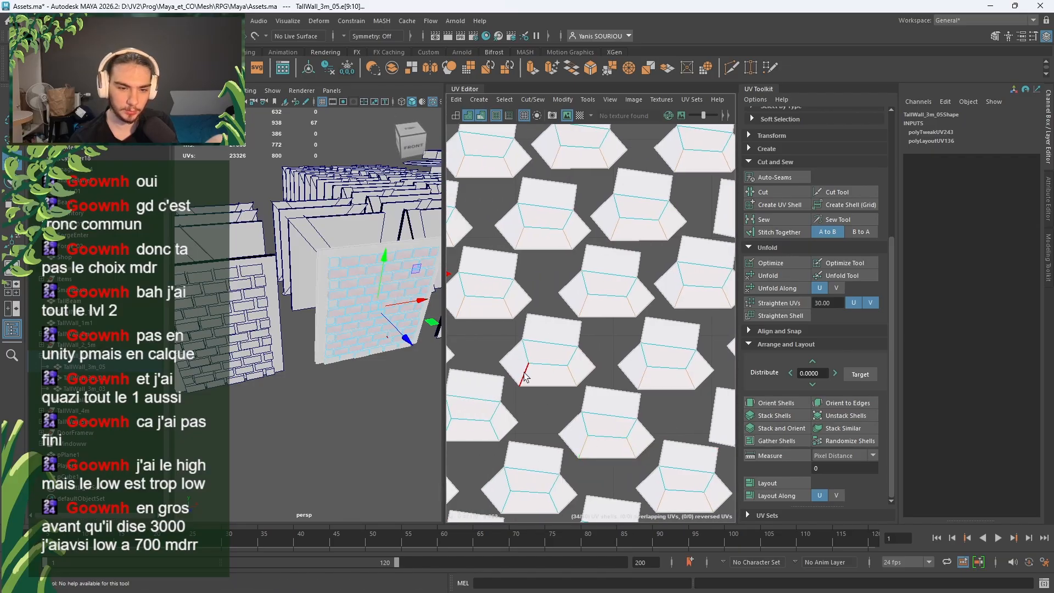
{"action": "middle_click_drag", "start_coordinate": [501, 402], "coordinate": [645, 392], "text": "alt"}
{"action": "left_click", "coordinate": [574, 354], "text": "shift"}
{"action": "left_click", "coordinate": [528, 354], "text": "shift"}
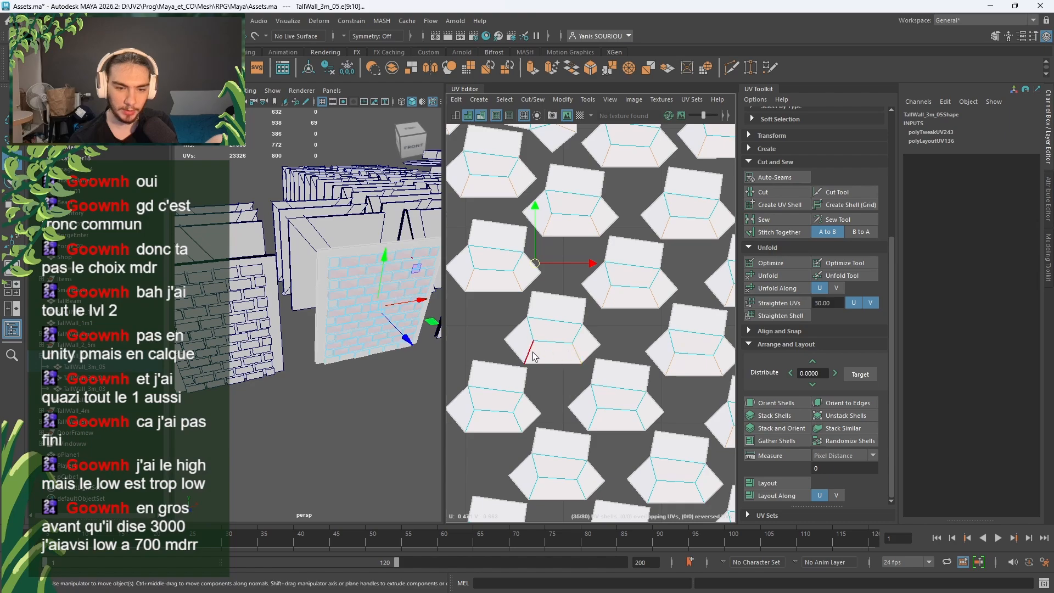
Step: Add the slanted base edges of the brick shells directly below the left end of the selected middle rows
{"action": "left_click", "coordinate": [598, 421], "text": "shift"}
{"action": "left_click", "coordinate": [586, 483], "text": "shift"}
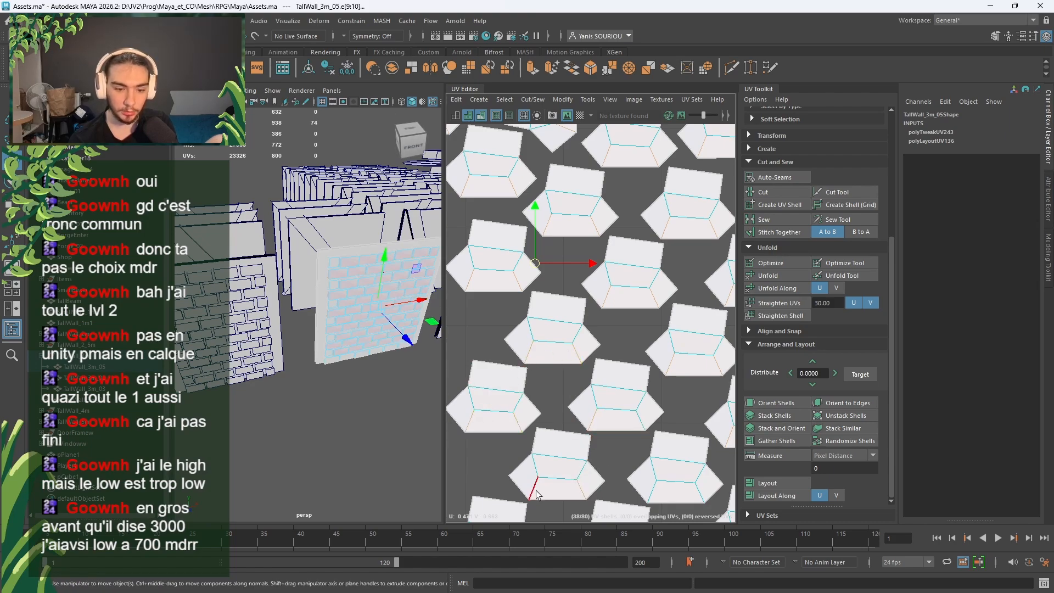
{"action": "left_click", "coordinate": [536, 491], "text": "shift"}
{"action": "middle_click_drag", "start_coordinate": [673, 487], "coordinate": [634, 318], "text": "alt"}
{"action": "left_click", "coordinate": [621, 445], "text": "shift"}
Step: Add the slanted base edges of the two brick shells beside the junction of the large rectangular shells
{"action": "middle_click_drag", "start_coordinate": [528, 386], "coordinate": [633, 391], "text": "alt"}
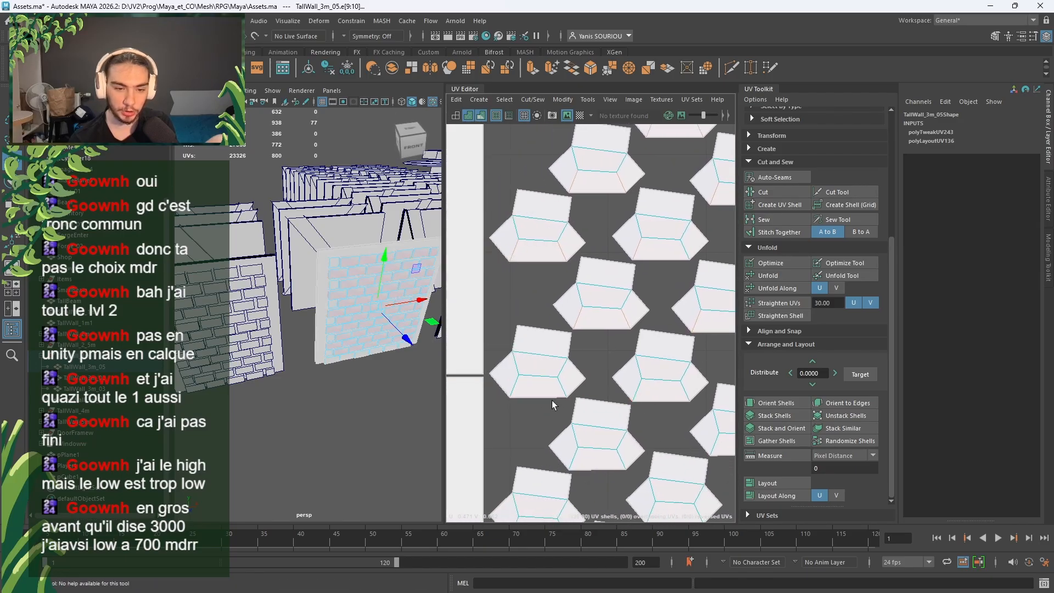
{"action": "left_click", "coordinate": [566, 387], "text": "shift"}
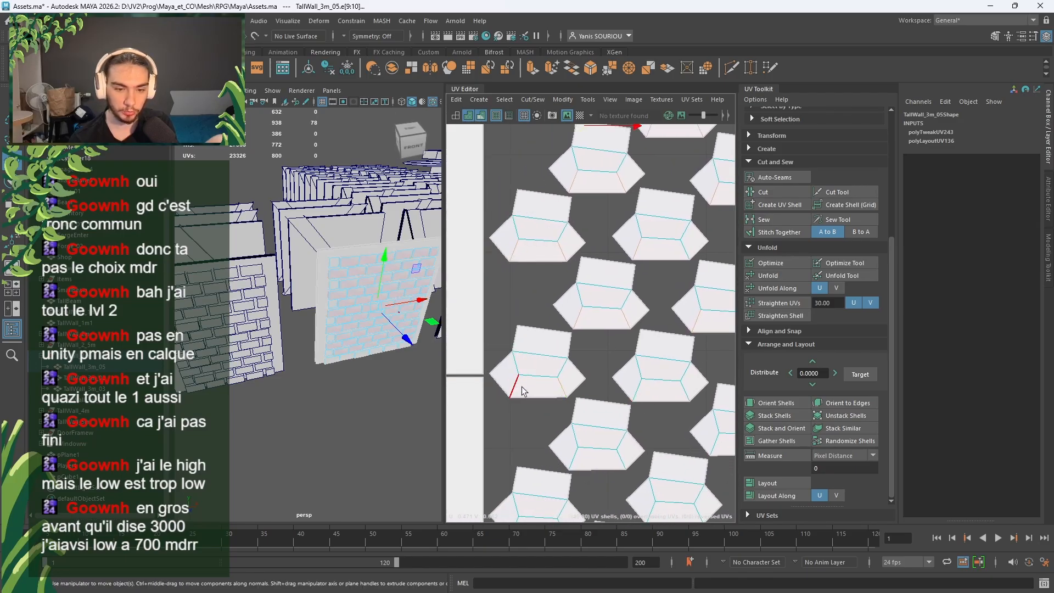
{"action": "left_click", "coordinate": [578, 458], "text": "shift"}
{"action": "left_click", "coordinate": [615, 456], "text": "shift"}
Step: Continue the edge selection rightward with the slanted base edges of the brick shells up to the lowest sideways shell
{"action": "middle_click_drag", "start_coordinate": [646, 417], "coordinate": [524, 396], "text": "alt"}
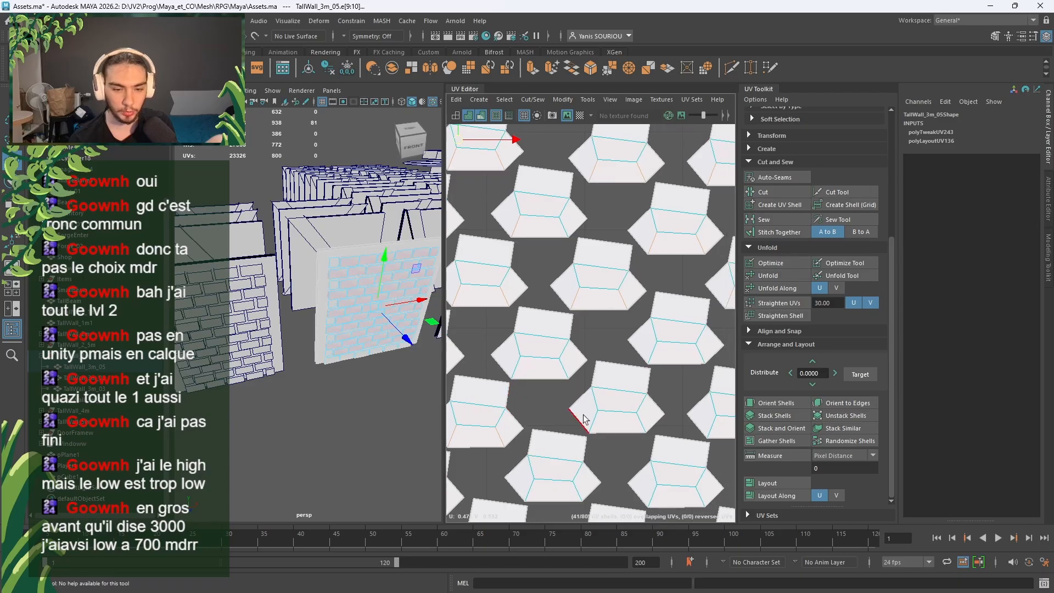
{"action": "left_click", "coordinate": [584, 420], "text": "shift"}
{"action": "left_click", "coordinate": [631, 422], "text": "shift"}
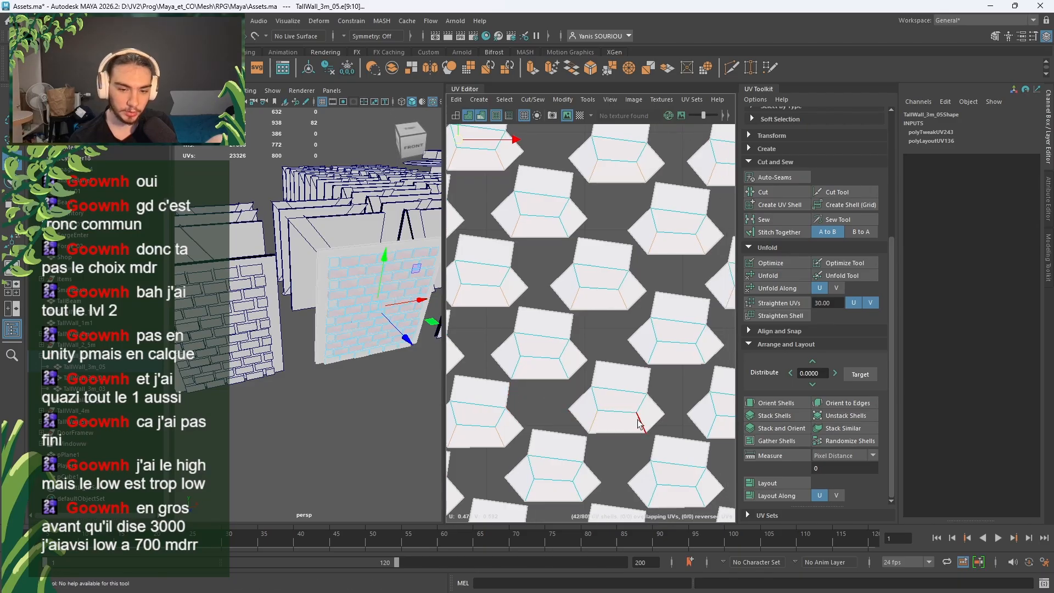
{"action": "left_click", "coordinate": [652, 355], "text": "shift"}
{"action": "left_click", "coordinate": [703, 357], "text": "shift"}
{"action": "middle_click_drag", "start_coordinate": [679, 367], "coordinate": [576, 339], "text": "alt"}
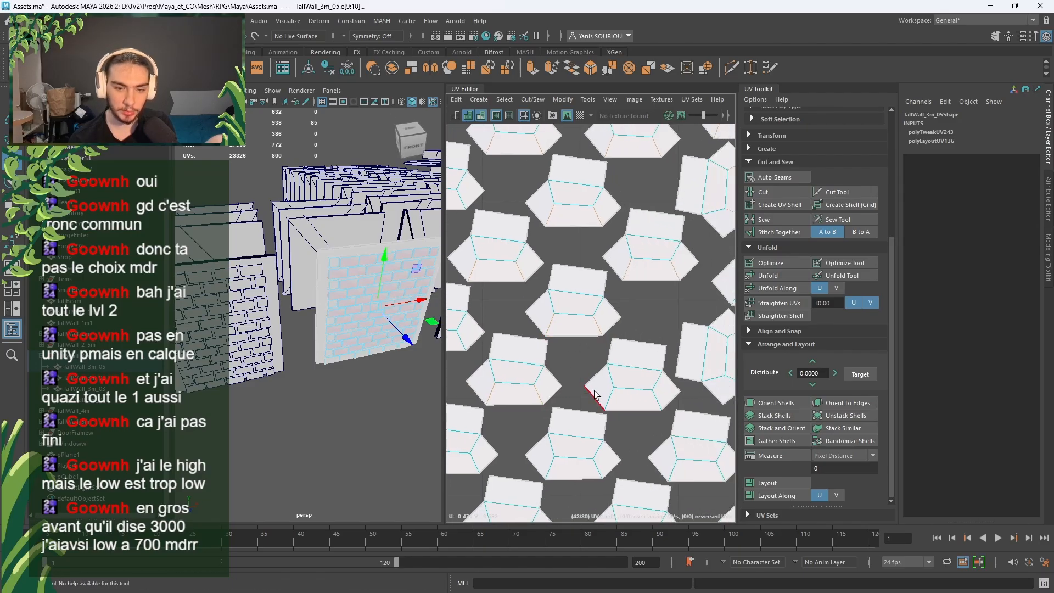
{"action": "left_click", "coordinate": [612, 399], "text": "shift"}
{"action": "left_click", "coordinate": [665, 406], "text": "shift"}
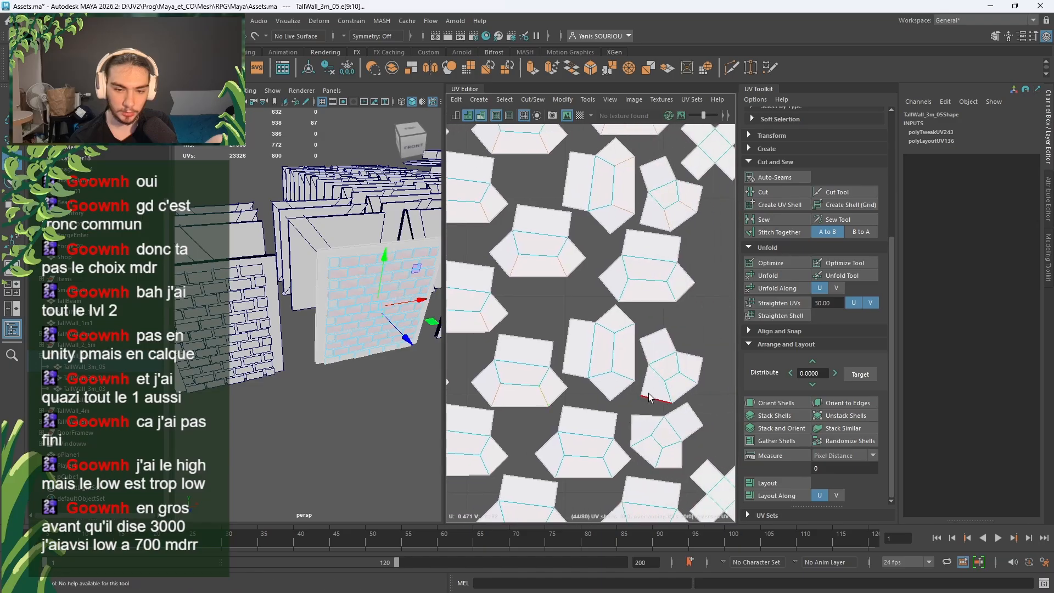
Step: Add the slanted edges of the lowest right-hand sideways shell and the two small brick shells beside it
{"action": "left_click", "coordinate": [621, 380], "text": "shift"}
{"action": "left_click", "coordinate": [627, 332], "text": "shift"}
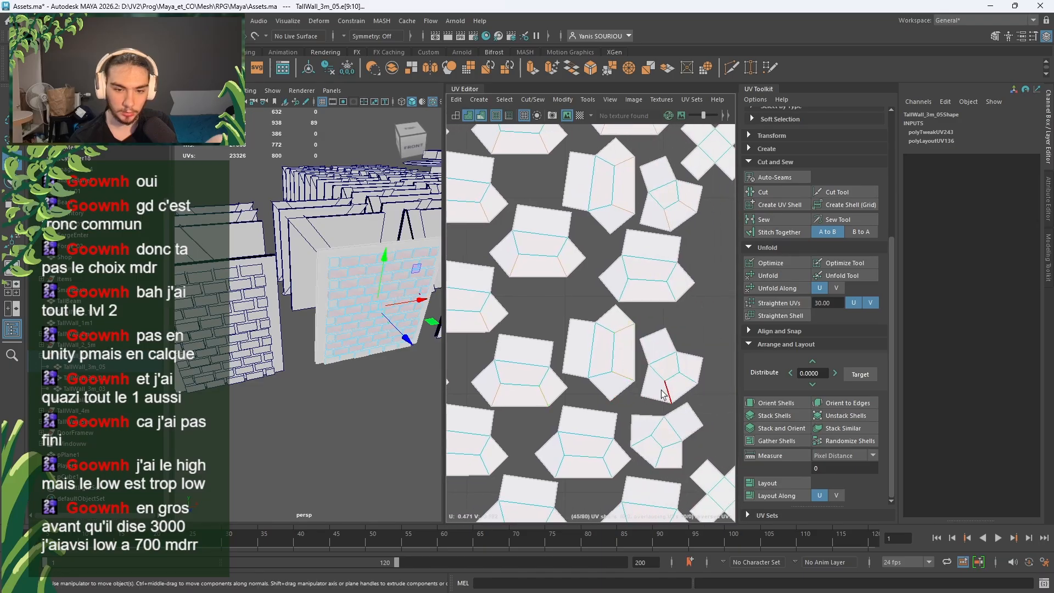
{"action": "middle_click_drag", "start_coordinate": [665, 393], "coordinate": [659, 331], "text": "alt"}
{"action": "left_click", "coordinate": [635, 378], "text": "shift"}
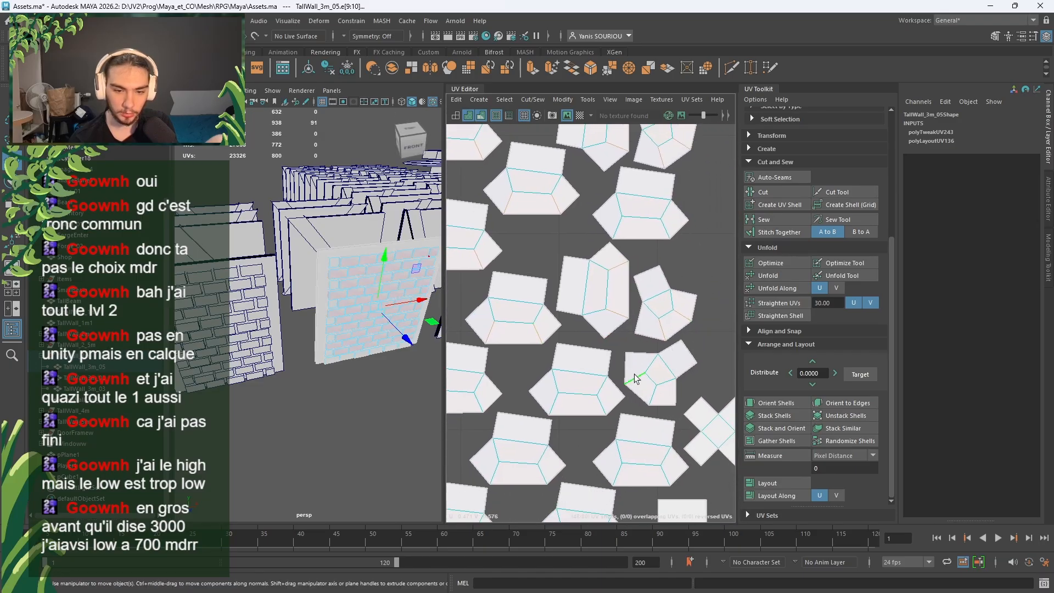
{"action": "left_click", "coordinate": [652, 396], "text": "shift"}
Step: Add the slanted base edges of the brick shells between the lowest small shells and the T-shaped shell near the lower right corner
{"action": "left_click", "coordinate": [604, 408], "text": "shift"}
{"action": "left_click", "coordinate": [552, 409], "text": "shift"}
{"action": "left_click", "coordinate": [543, 475], "text": "shift"}
{"action": "left_click", "coordinate": [493, 481], "text": "shift"}
{"action": "middle_click_drag", "start_coordinate": [607, 480], "coordinate": [570, 435], "text": "alt"}
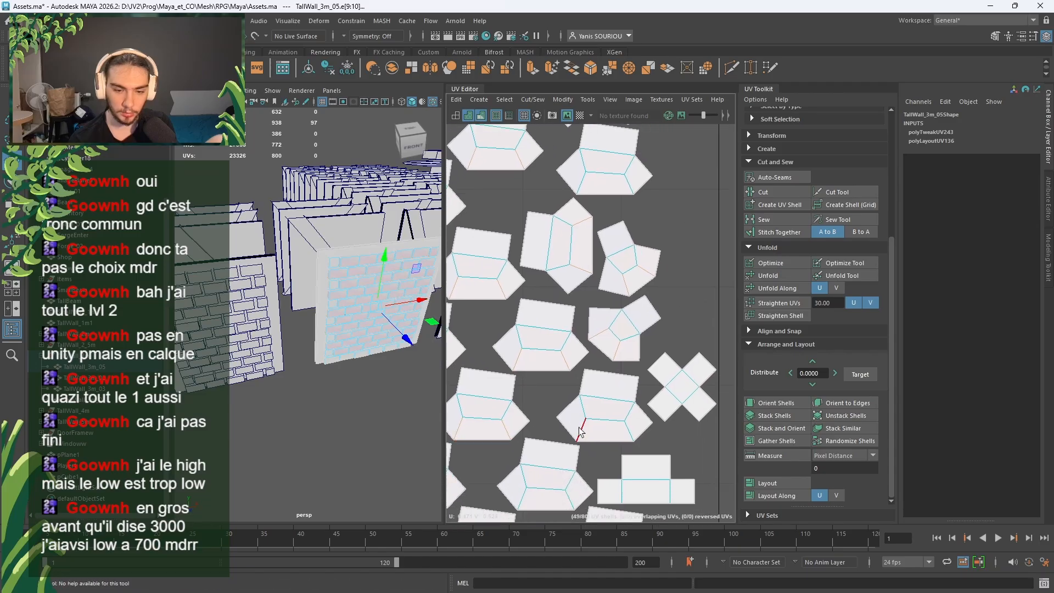
{"action": "left_click", "coordinate": [581, 432], "text": "shift"}
{"action": "left_click", "coordinate": [627, 434], "text": "shift"}
{"action": "left_click", "coordinate": [568, 497], "text": "shift"}
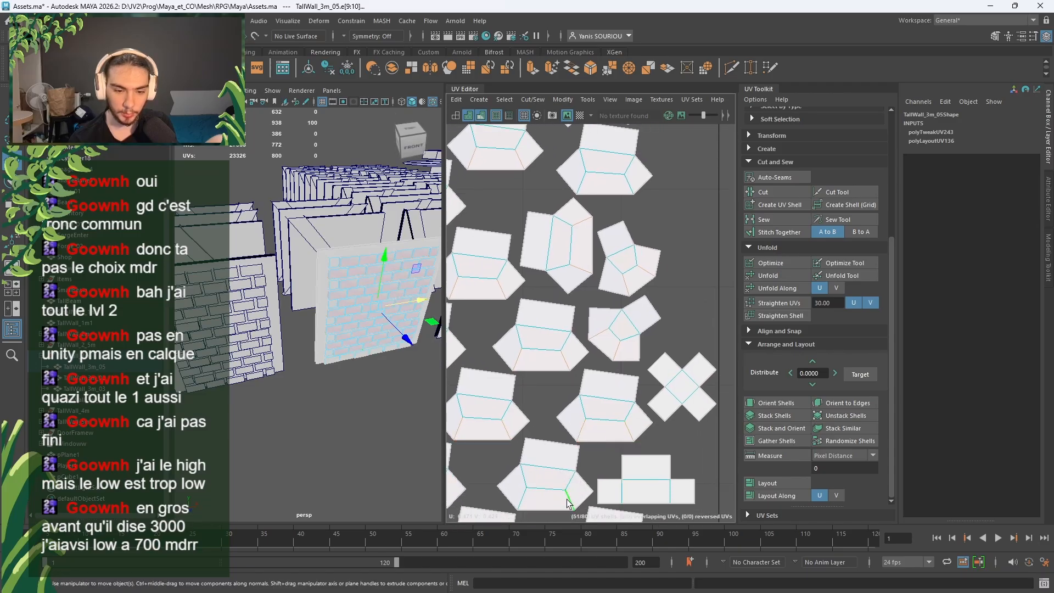
{"action": "left_click", "coordinate": [521, 498], "text": "shift"}
Step: Extend the edge selection leftward through the lower rows, adding the slanted base edges of the remaining five-sided brick shells
{"action": "middle_click_drag", "start_coordinate": [524, 471], "coordinate": [730, 415], "text": "alt"}
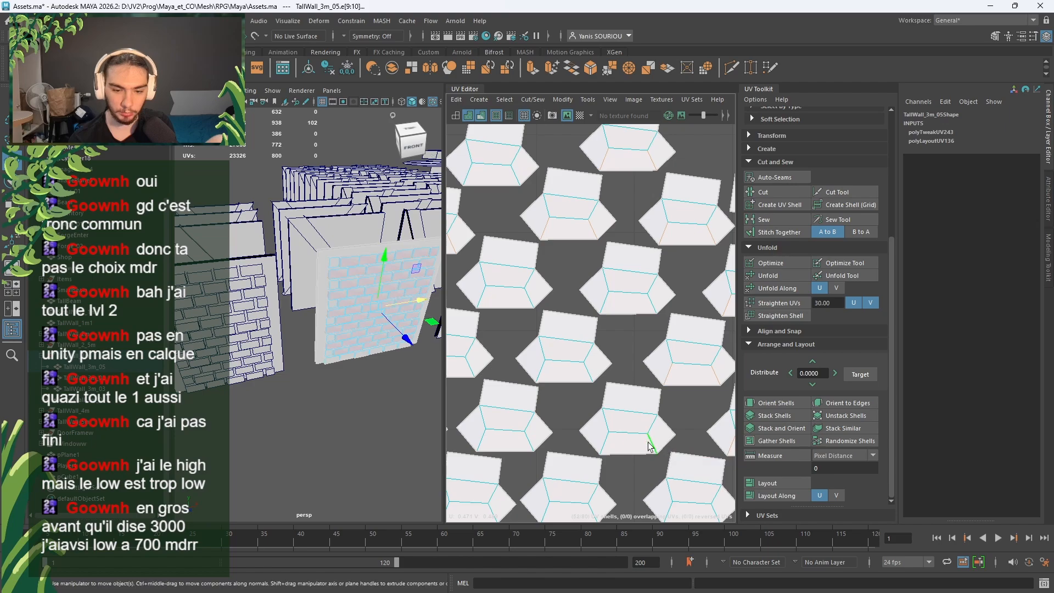
{"action": "left_click", "coordinate": [583, 382], "text": "shift"}
{"action": "left_click", "coordinate": [587, 368], "text": "shift"}
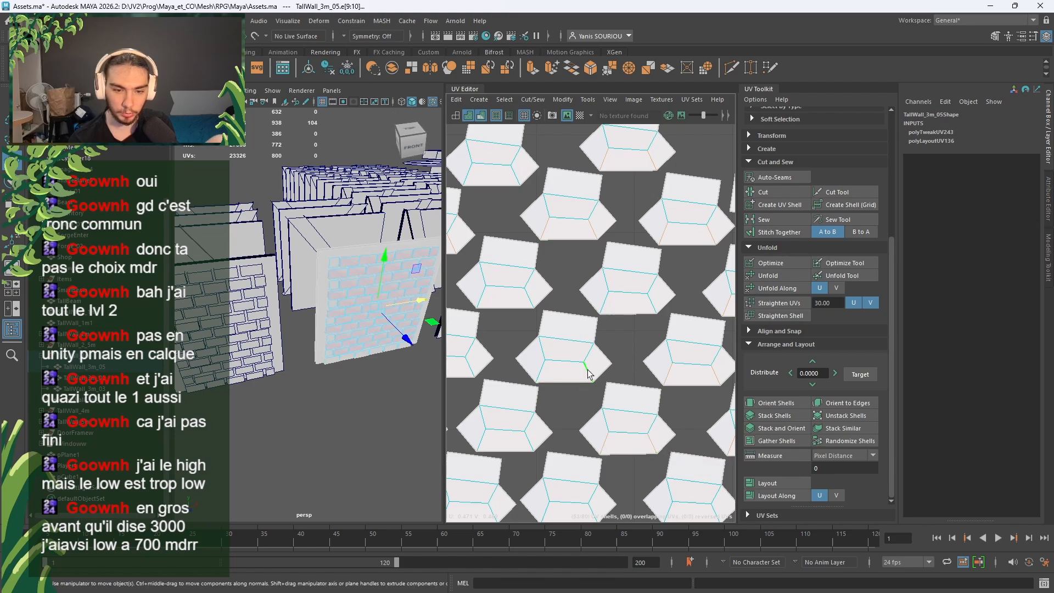
{"action": "left_click", "coordinate": [548, 368], "text": "shift"}
{"action": "left_click", "coordinate": [651, 303], "text": "shift"}
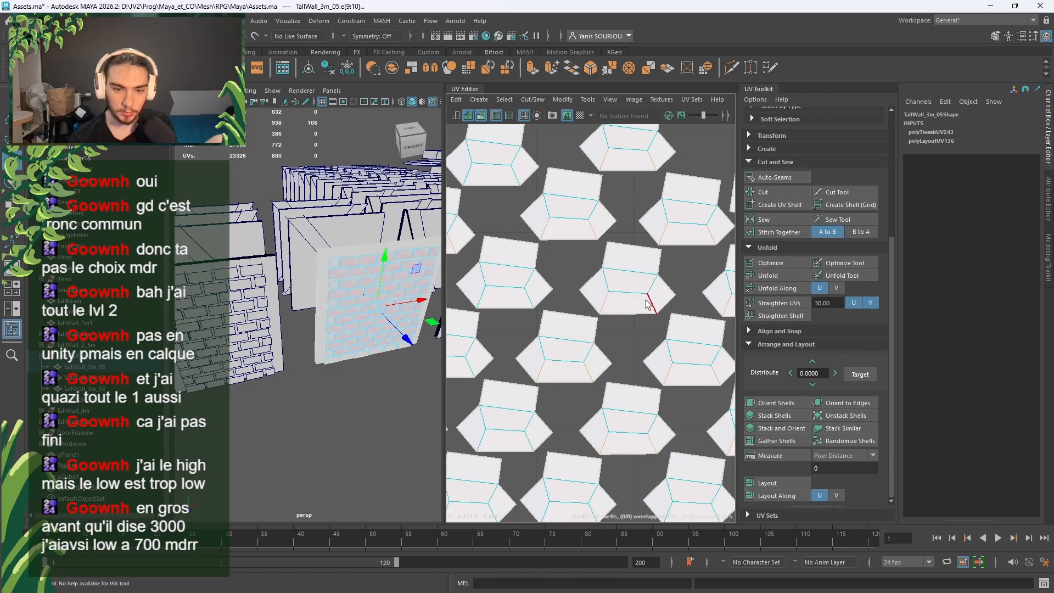
{"action": "left_click", "coordinate": [482, 297], "text": "shift"}
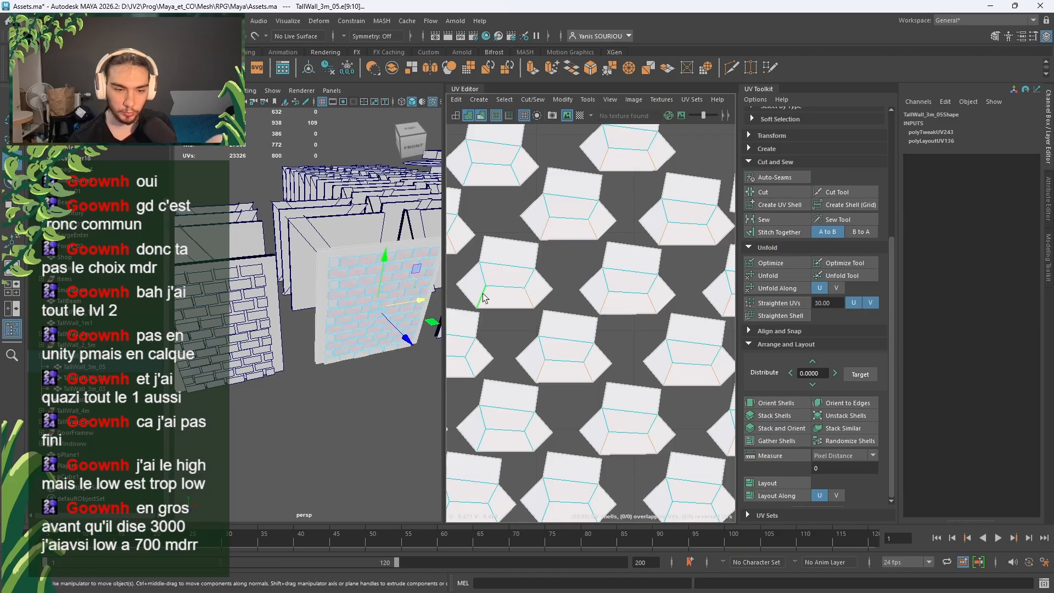
{"action": "left_click", "coordinate": [516, 171], "text": "shift"}
{"action": "left_click", "coordinate": [469, 173], "text": "shift"}
Step: Add the slanted base edges of the brick shells beside the lower rectangular shell, down to the row above the bottom one
{"action": "middle_click_drag", "start_coordinate": [565, 285], "coordinate": [727, 299], "text": "alt"}
{"action": "left_click", "coordinate": [555, 330], "text": "shift"}
{"action": "left_click", "coordinate": [506, 328], "text": "shift"}
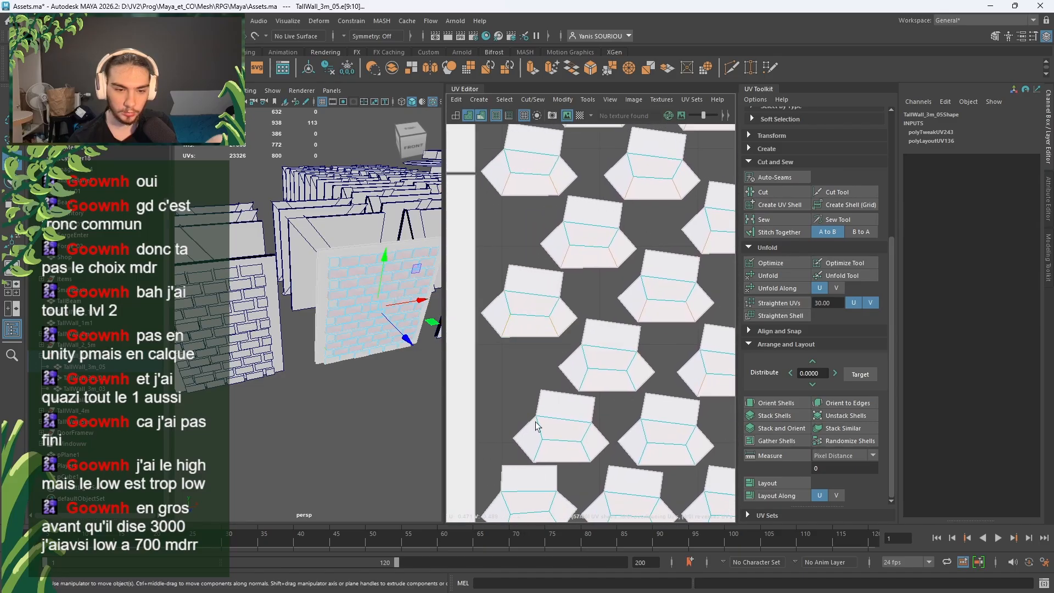
{"action": "left_click", "coordinate": [538, 452], "text": "shift"}
{"action": "left_click", "coordinate": [588, 456], "text": "shift"}
{"action": "left_click", "coordinate": [583, 379], "text": "shift"}
{"action": "left_click", "coordinate": [630, 377], "text": "shift"}
{"action": "left_click", "coordinate": [645, 448], "text": "shift"}
{"action": "left_click", "coordinate": [690, 453], "text": "shift"}
Step: Add the slanted base edges of the five-sided brick shells along the bottom row to the edge selection
{"action": "middle_click_drag", "start_coordinate": [675, 465], "coordinate": [678, 360], "text": "alt"}
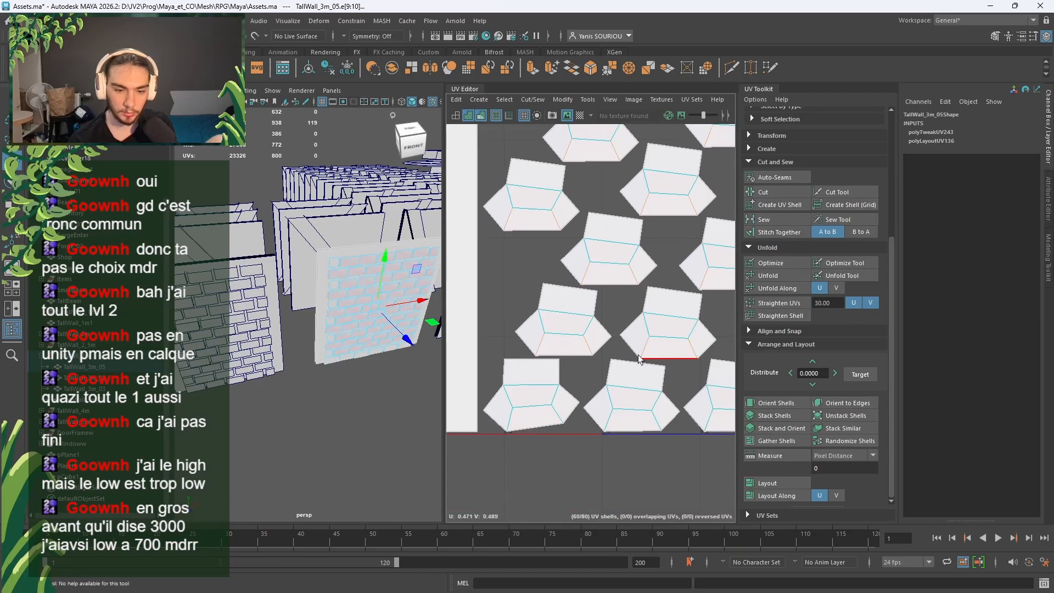
{"action": "left_click", "coordinate": [556, 407], "text": "shift"}
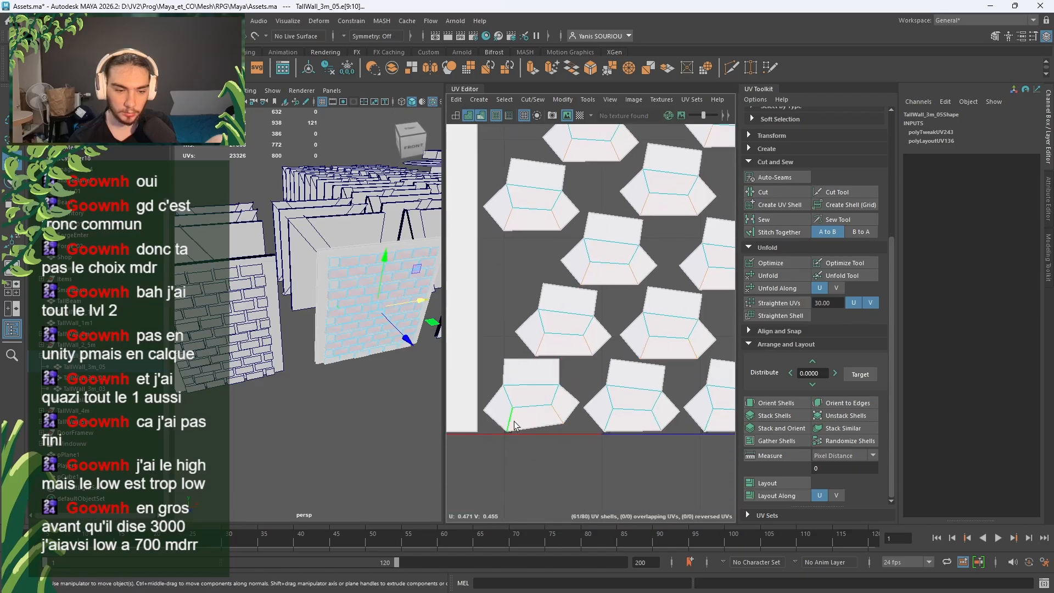
{"action": "left_click", "coordinate": [620, 424], "text": "shift"}
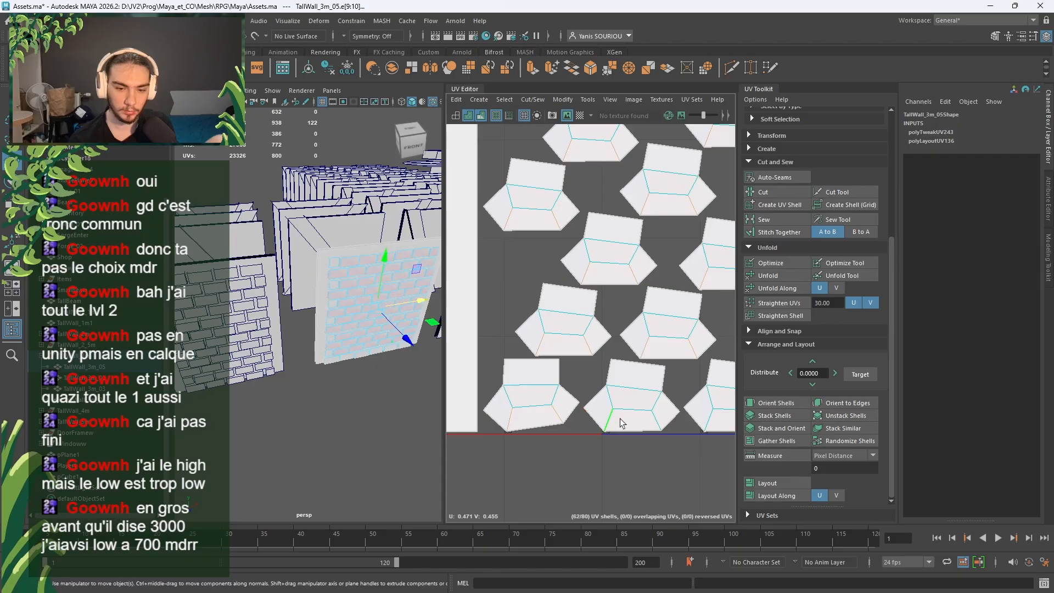
{"action": "left_click", "coordinate": [652, 425], "text": "shift"}
{"action": "middle_click_drag", "start_coordinate": [652, 424], "coordinate": [501, 410], "text": "alt"}
{"action": "left_click", "coordinate": [558, 409], "text": "shift"}
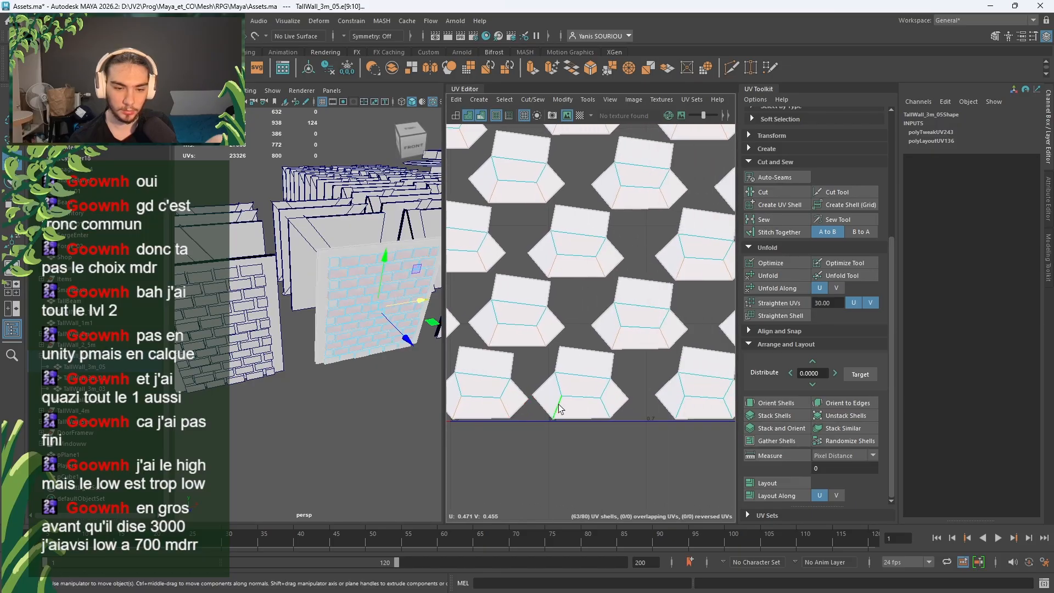
{"action": "left_click", "coordinate": [598, 407], "text": "shift"}
{"action": "middle_click_drag", "start_coordinate": [599, 408], "coordinate": [553, 402], "text": "alt"}
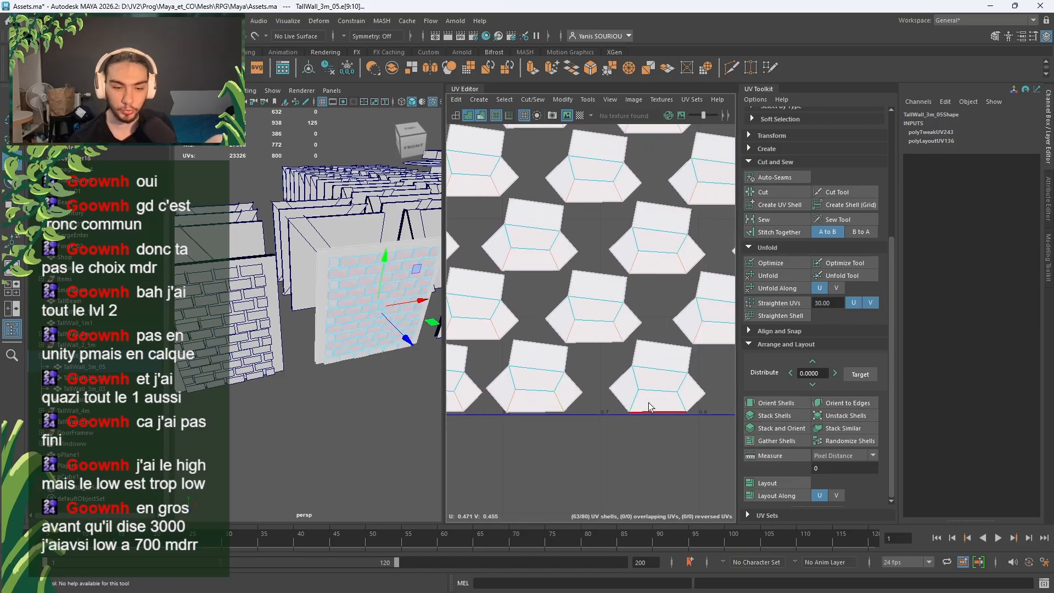
{"action": "left_click", "coordinate": [638, 406], "text": "shift"}
{"action": "middle_click_drag", "start_coordinate": [684, 404], "coordinate": [644, 410], "text": "alt"}
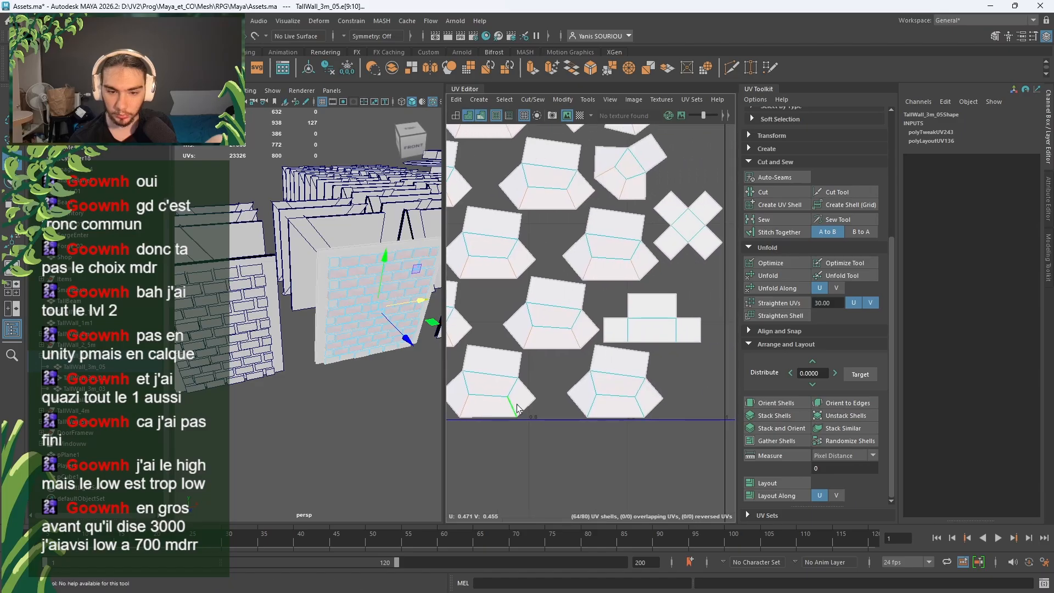
{"action": "left_click", "coordinate": [636, 406], "text": "shift"}
{"action": "left_click", "coordinate": [636, 410], "text": "shift"}
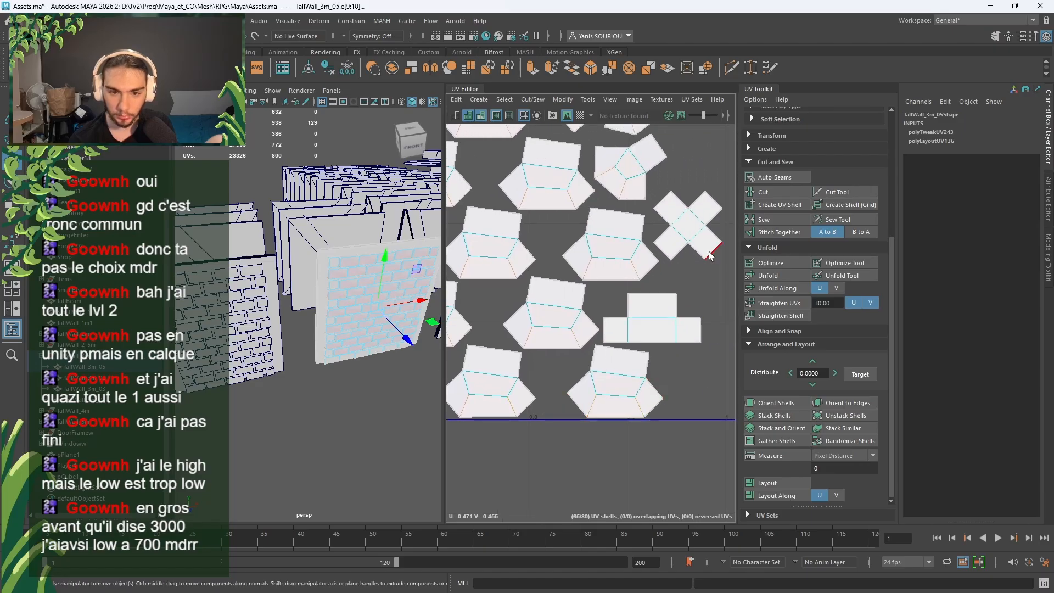
Step: Cut the UVs along all the selected slanted base edges of the brick shells
{"action": "scroll", "coordinate": [496, 238], "scroll_direction": "down", "scroll_amount": 4}
{"action": "middle_click_drag", "start_coordinate": [513, 228], "coordinate": [657, 340], "text": "alt"}
{"action": "scroll", "coordinate": [657, 340], "scroll_direction": "down", "scroll_amount": 3}
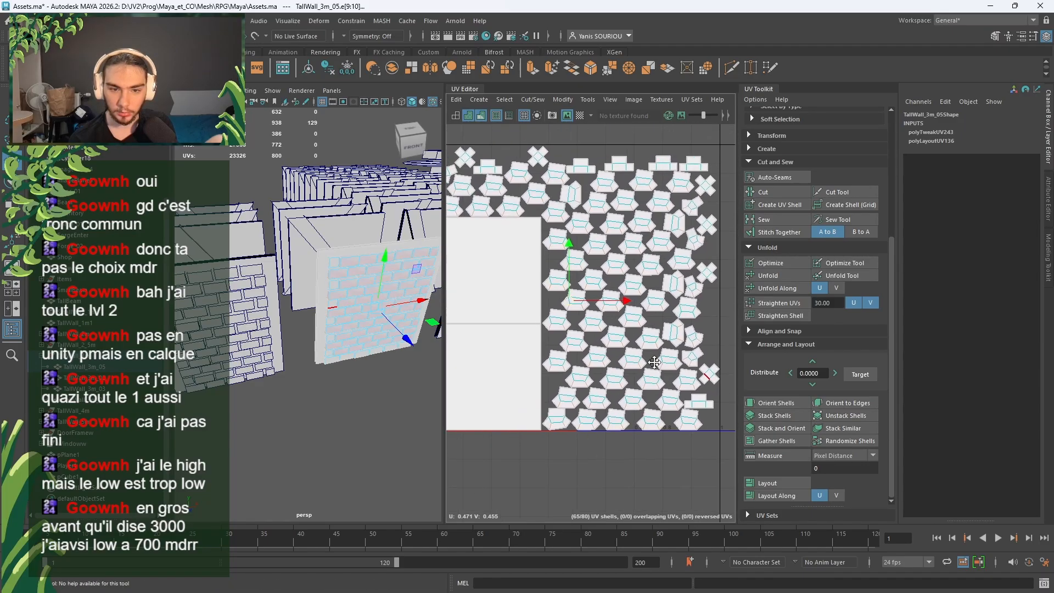
{"action": "left_click", "coordinate": [774, 192]}
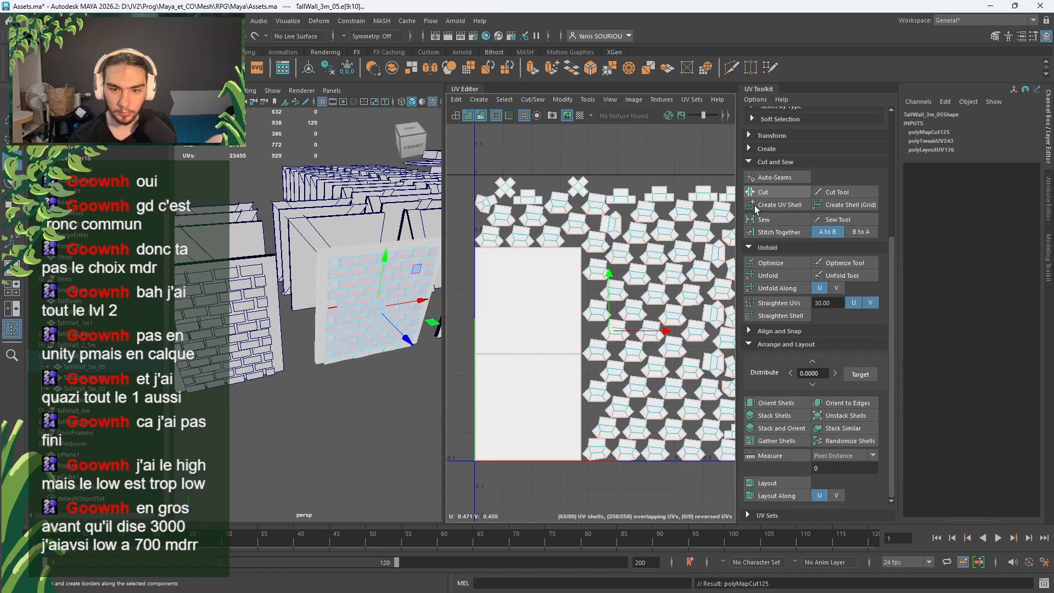
Step: Select every UV shell of the wall, then unfold and orient the shells
{"action": "scroll", "coordinate": [726, 351], "scroll_direction": "down", "scroll_amount": 2}
{"action": "middle_click_drag", "start_coordinate": [726, 350], "coordinate": [691, 355], "text": "alt"}
{"action": "right_click_drag", "start_coordinate": [725, 408], "coordinate": [706, 392]}
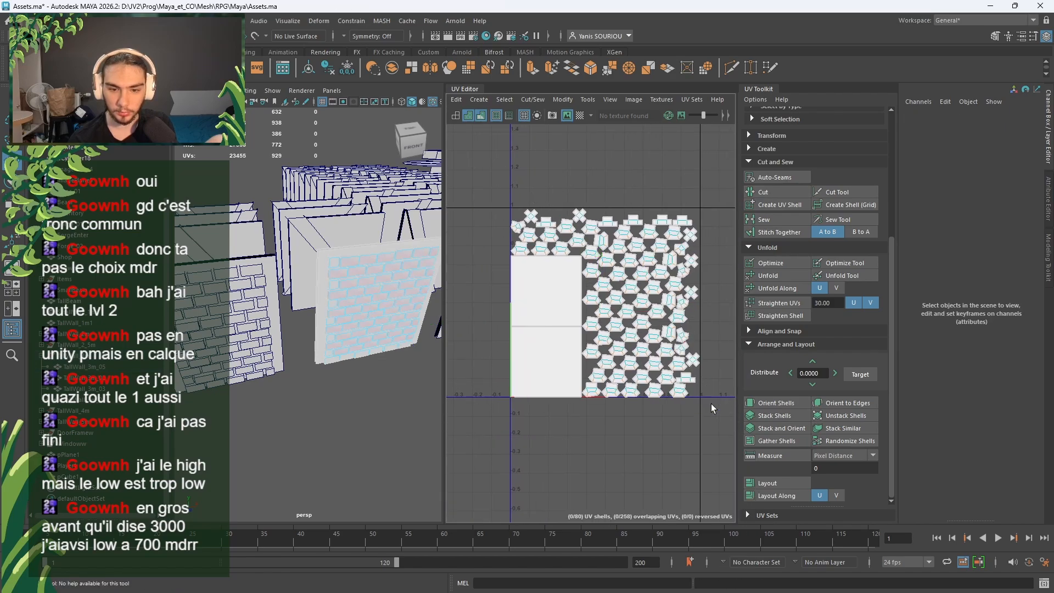
{"action": "left_click_drag", "start_coordinate": [715, 409], "coordinate": [499, 176]}
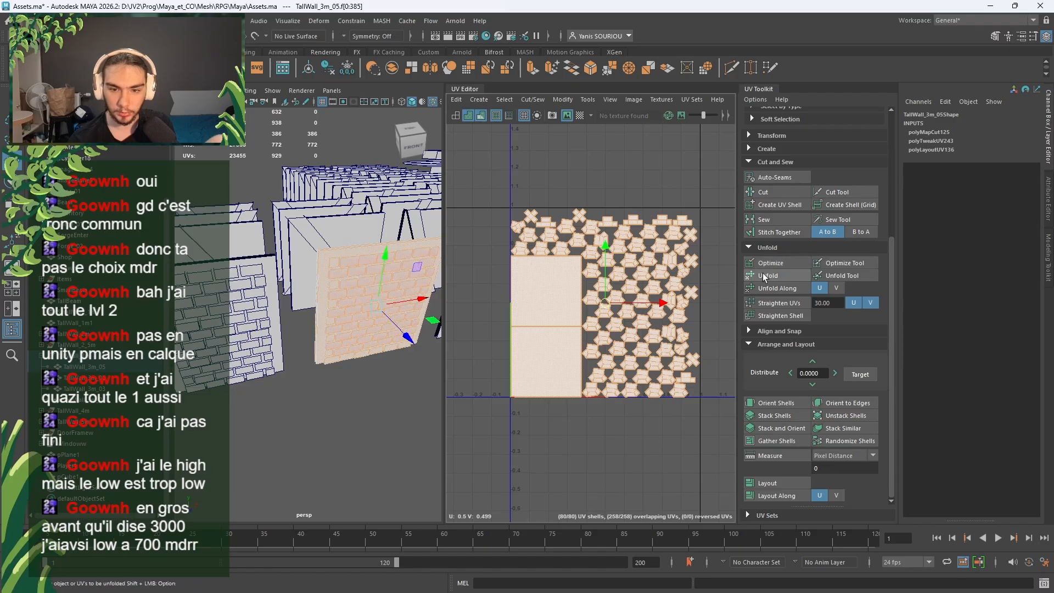
{"action": "left_click", "coordinate": [762, 274]}
{"action": "left_click", "coordinate": [775, 402]}
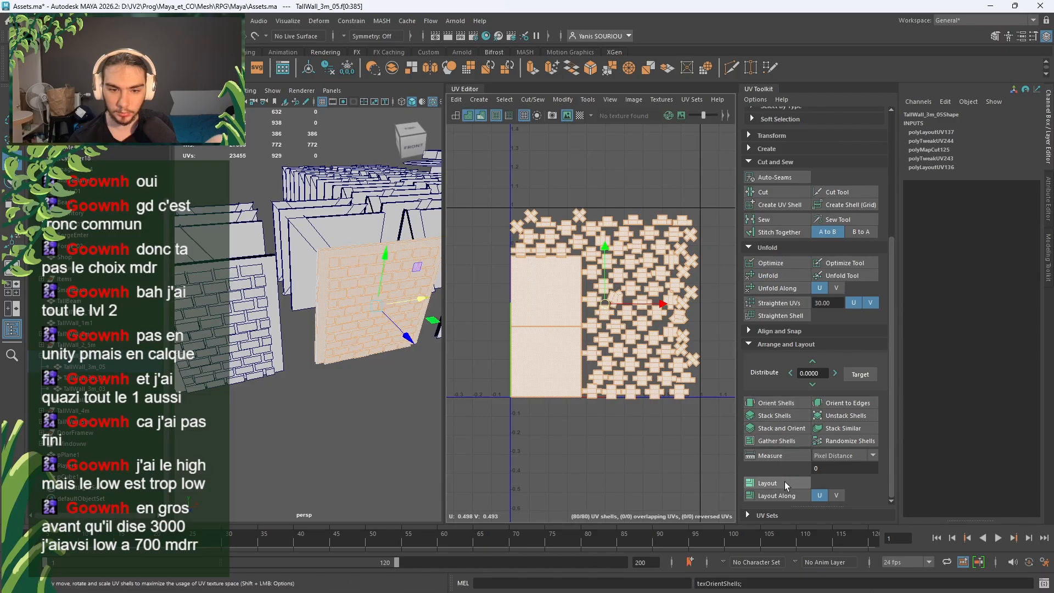
Step: Select the missed slanted edges on the two brick shells that are still distorted and cut the UVs along them
{"action": "scroll", "coordinate": [641, 279], "scroll_direction": "up", "scroll_amount": 5}
{"action": "right_click_drag", "start_coordinate": [580, 332], "coordinate": [578, 304]}
{"action": "left_click", "coordinate": [579, 315]}
{"action": "scroll", "coordinate": [601, 298], "scroll_direction": "down", "scroll_amount": 2}
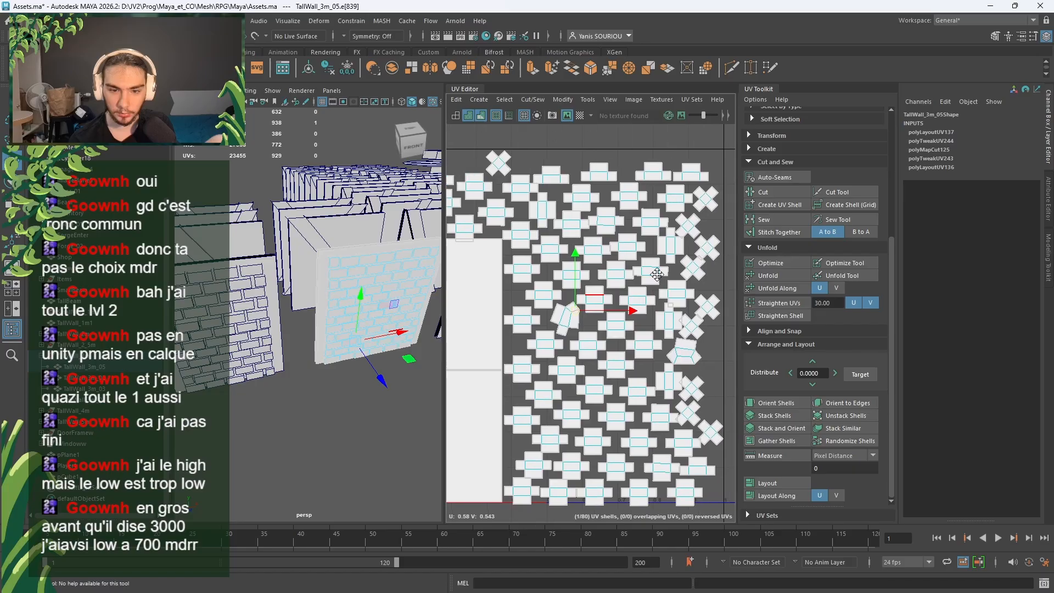
{"action": "scroll", "coordinate": [692, 379], "scroll_direction": "up", "scroll_amount": 4}
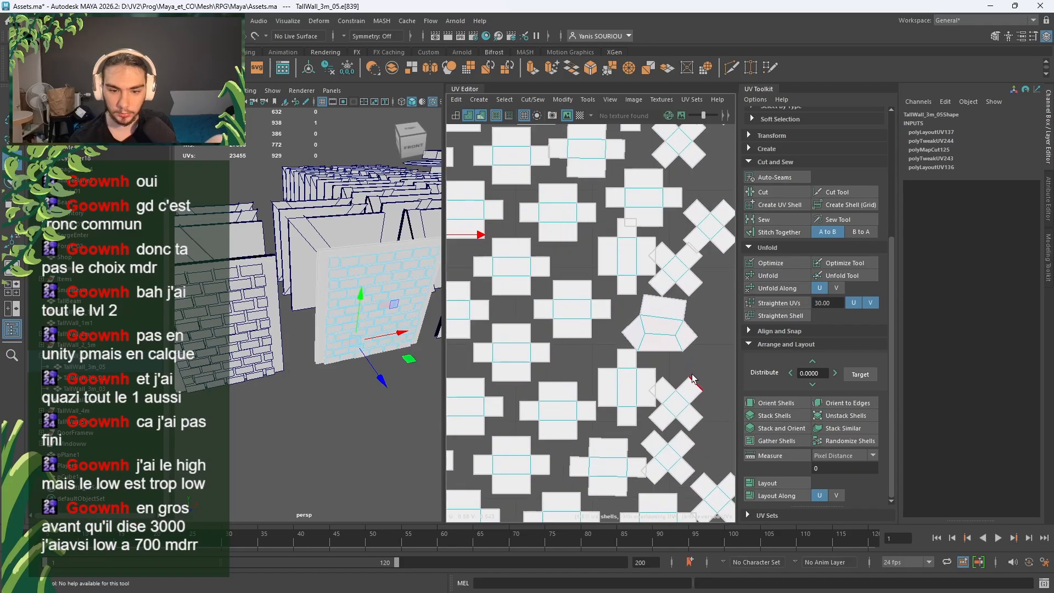
{"action": "left_click", "coordinate": [643, 343], "text": "shift"}
{"action": "left_click", "coordinate": [679, 343], "text": "shift"}
{"action": "scroll", "coordinate": [643, 316], "scroll_direction": "down", "scroll_amount": 3}
{"action": "middle_click_drag", "start_coordinate": [610, 260], "coordinate": [704, 314], "text": "alt"}
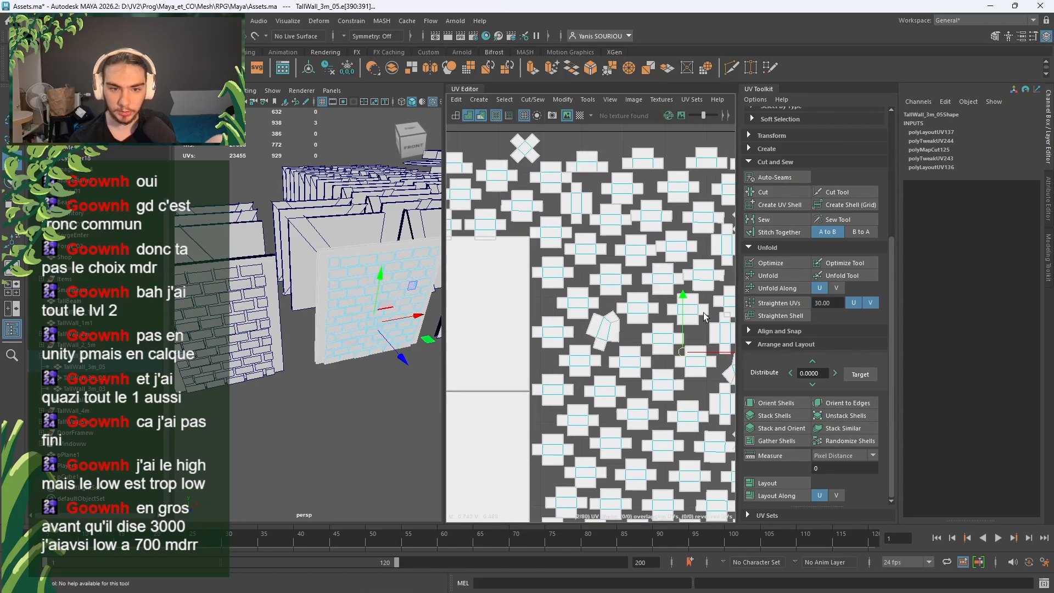
{"action": "scroll", "coordinate": [669, 286], "scroll_direction": "down", "scroll_amount": 2}
{"action": "middle_click_drag", "start_coordinate": [632, 277], "coordinate": [600, 264], "text": "alt"}
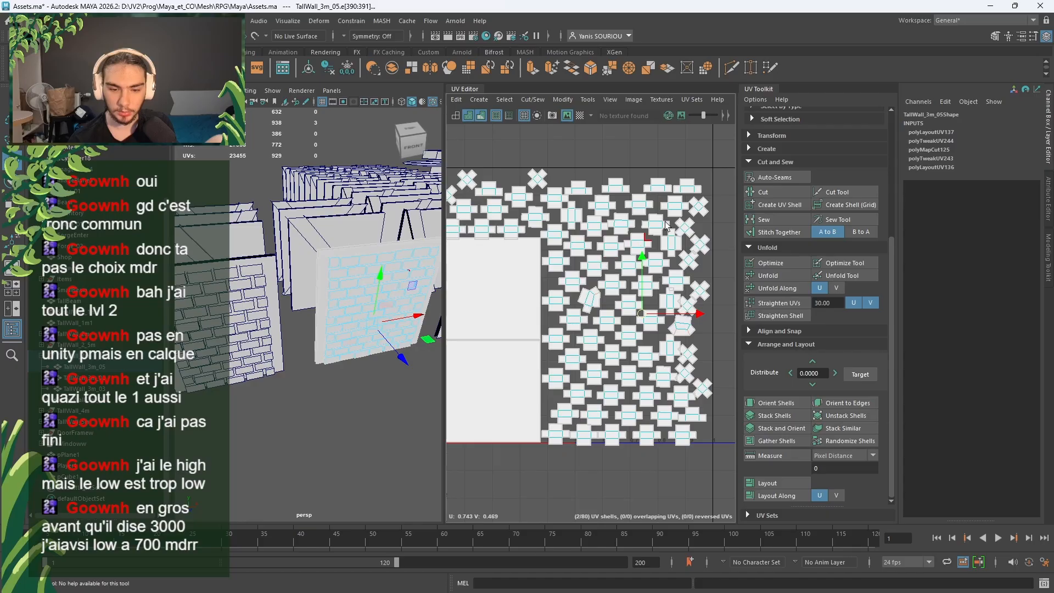
{"action": "left_click", "coordinate": [760, 191]}
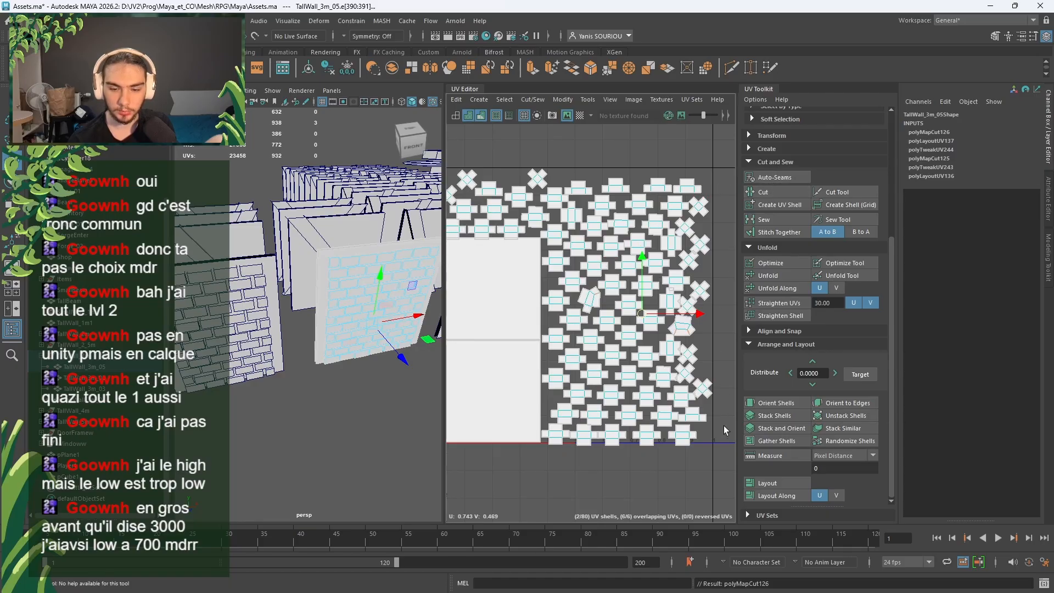
Step: Unfold, orient and lay out all the UV shells of the wall, and clear the selection
{"action": "right_click_drag", "start_coordinate": [724, 426], "coordinate": [681, 400]}
{"action": "scroll", "coordinate": [682, 400], "scroll_direction": "down", "scroll_amount": 3}
{"action": "left_click_drag", "start_coordinate": [715, 433], "coordinate": [504, 240]}
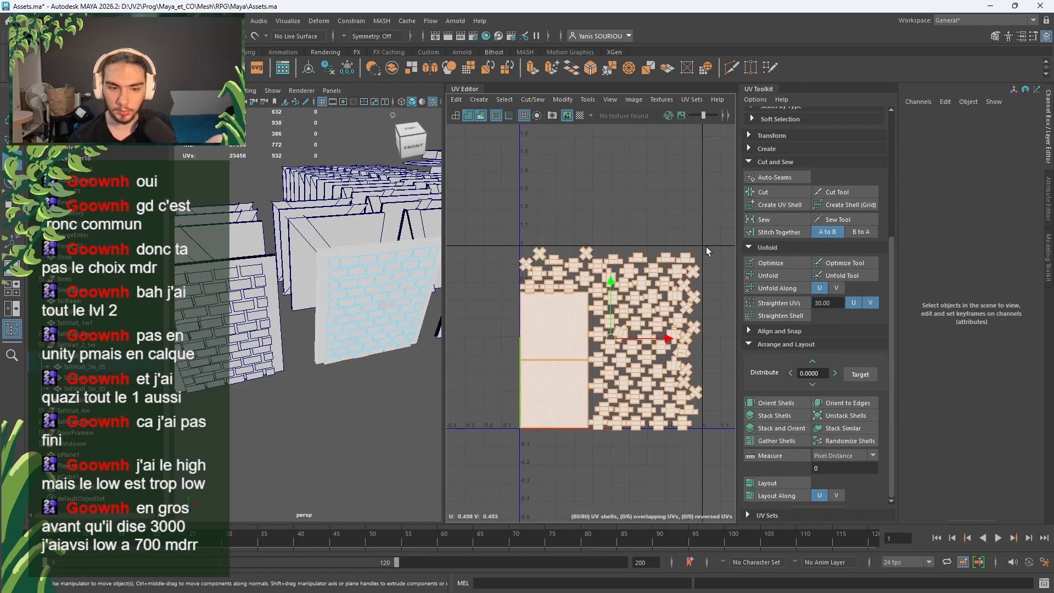
{"action": "left_click", "coordinate": [774, 405]}
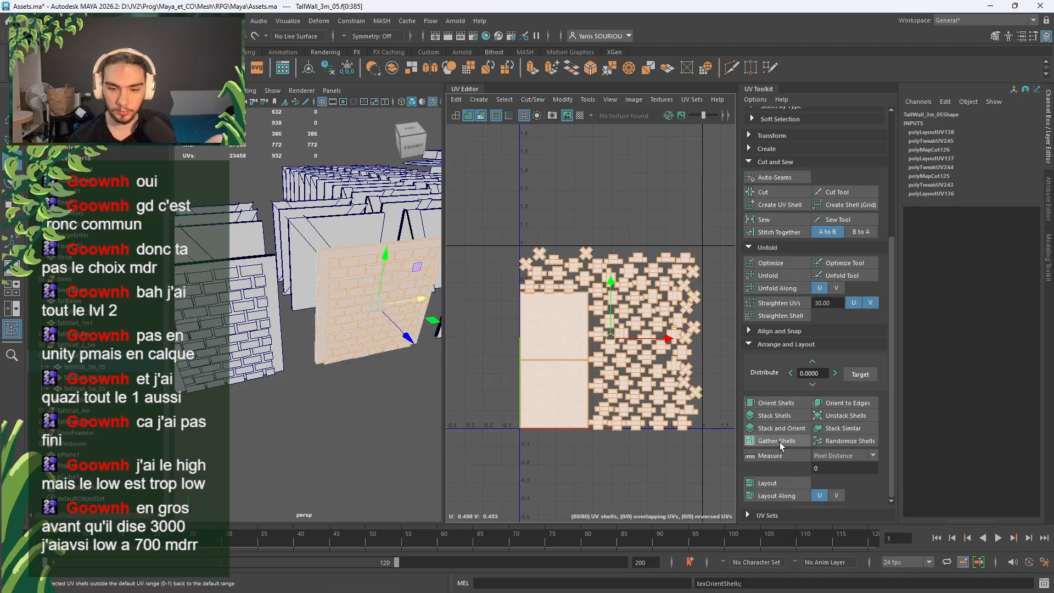
{"action": "left_click", "coordinate": [766, 481]}
{"action": "left_click", "coordinate": [687, 479]}
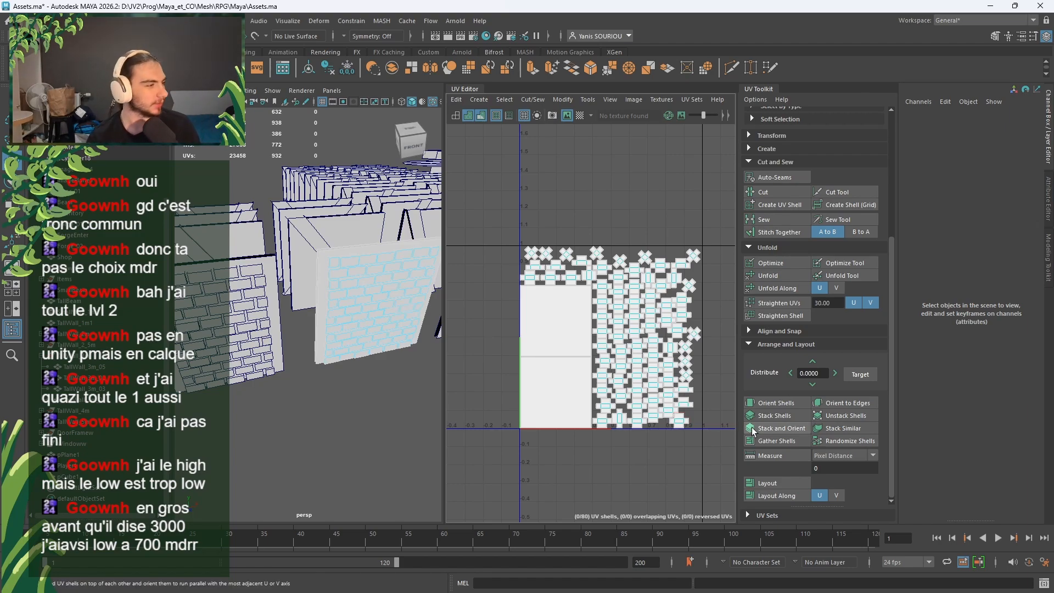
Step: Select the neighbouring wall TallWall_4m_17 as an object and collapse the UV Editor to enlarge the 3D view
{"action": "middle_click_drag", "start_coordinate": [392, 392], "coordinate": [261, 378], "text": "alt"}
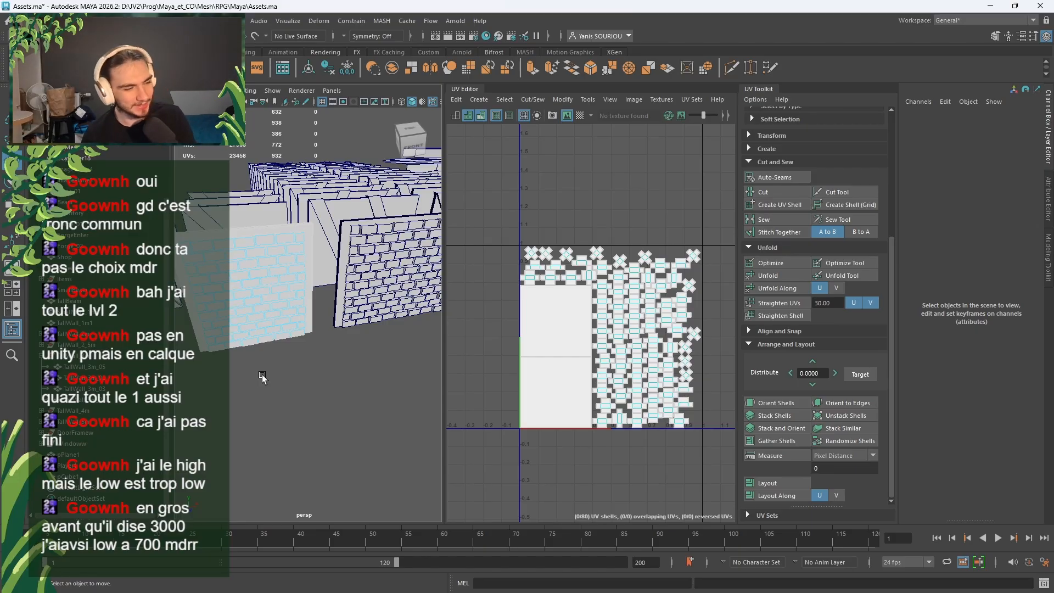
{"action": "left_click_drag", "start_coordinate": [421, 292], "coordinate": [346, 338], "text": "alt"}
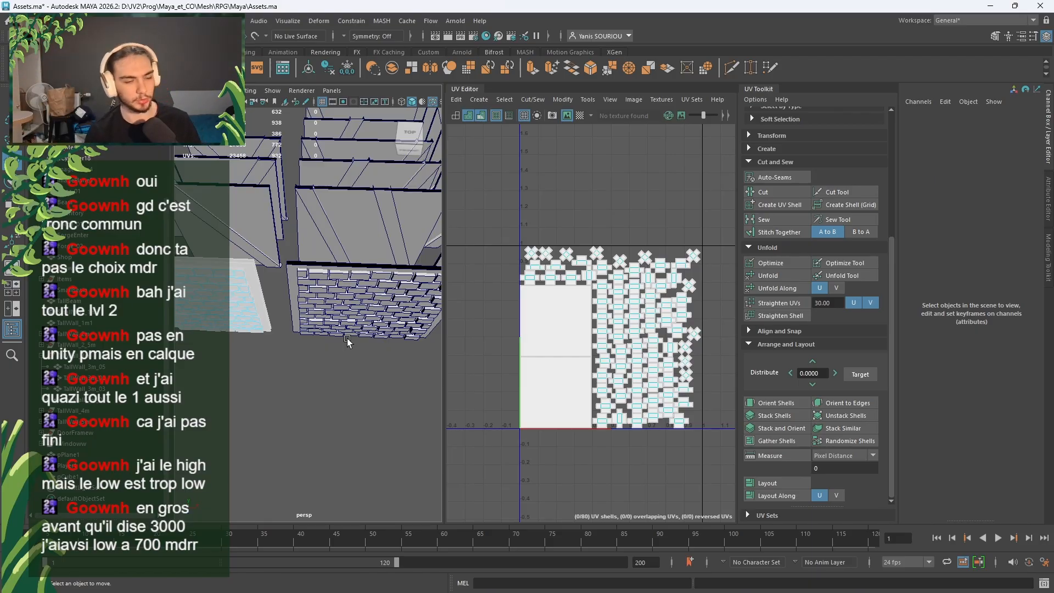
{"action": "middle_click_drag", "start_coordinate": [554, 329], "coordinate": [512, 314], "text": "alt"}
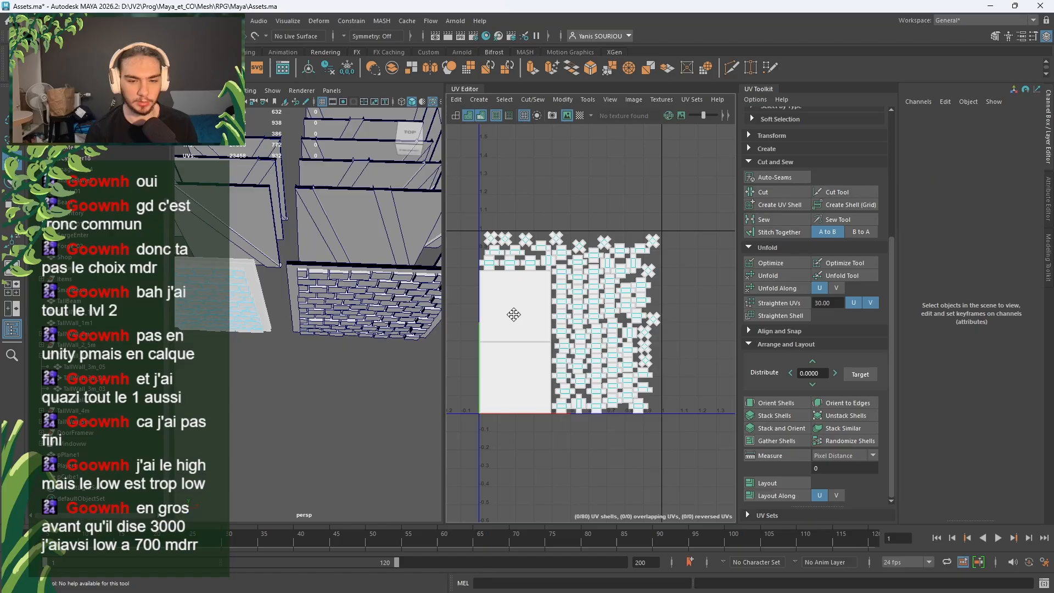
{"action": "left_click", "coordinate": [363, 340]}
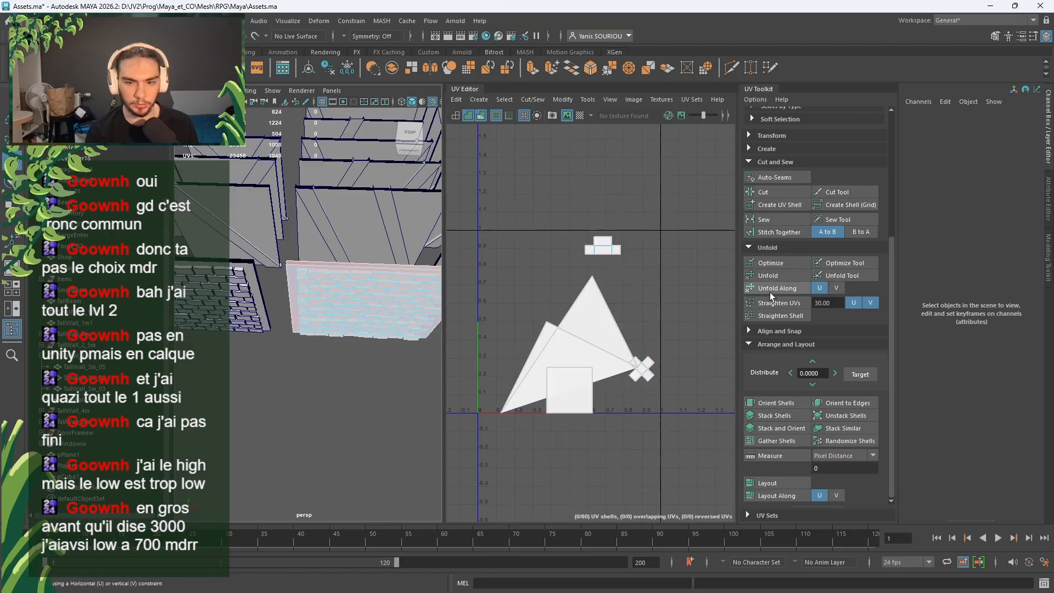
{"action": "left_click", "coordinate": [779, 275]}
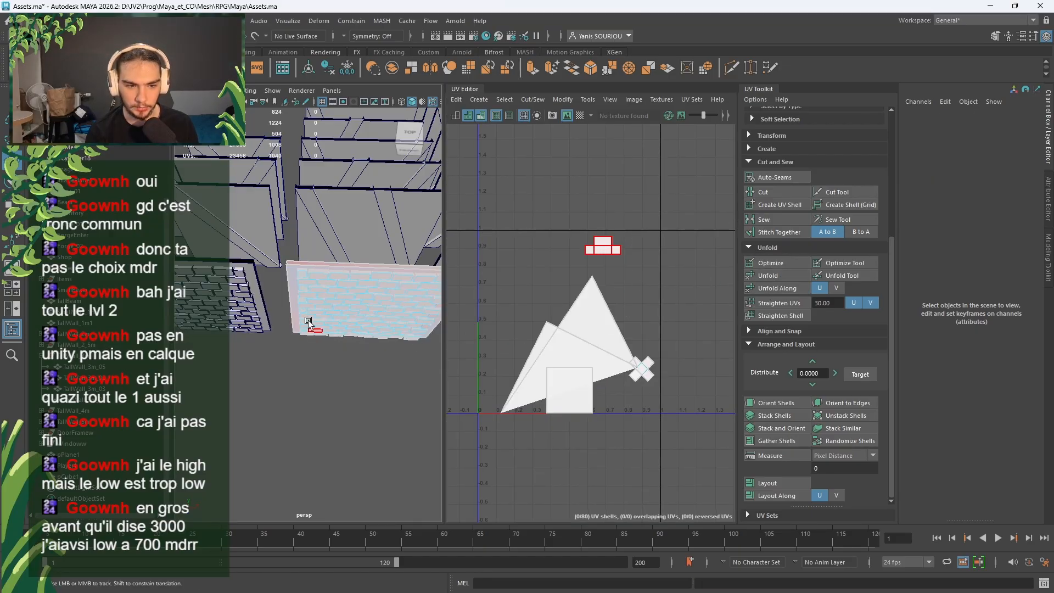
{"action": "middle_click_drag", "start_coordinate": [309, 325], "coordinate": [252, 308], "text": "alt"}
{"action": "right_click_drag", "start_coordinate": [287, 296], "coordinate": [334, 255]}
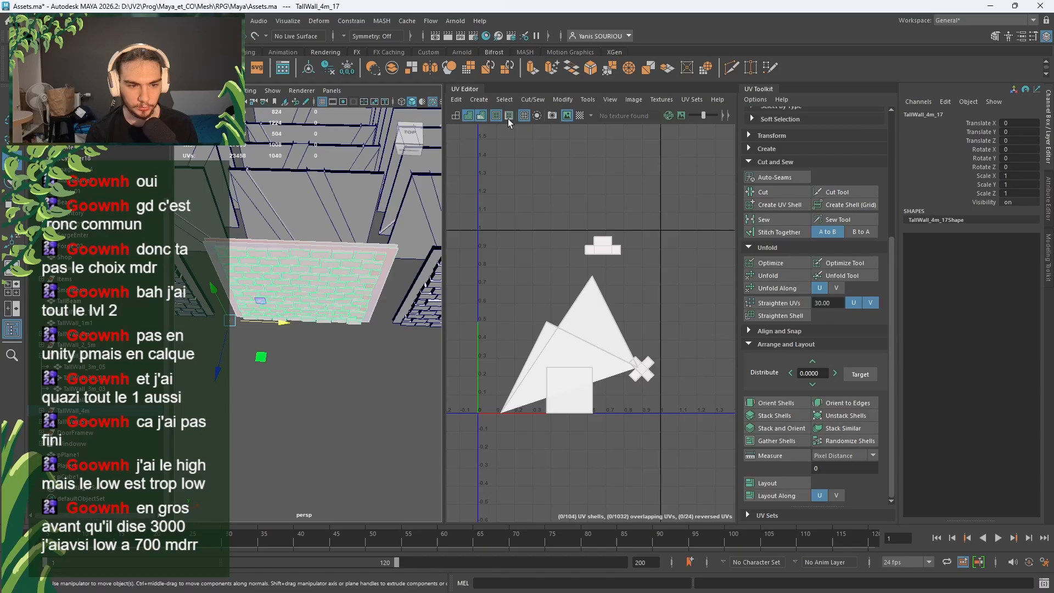
{"action": "left_click", "coordinate": [475, 89]}
{"action": "left_click_drag", "start_coordinate": [419, 198], "coordinate": [449, 355], "text": "alt"}
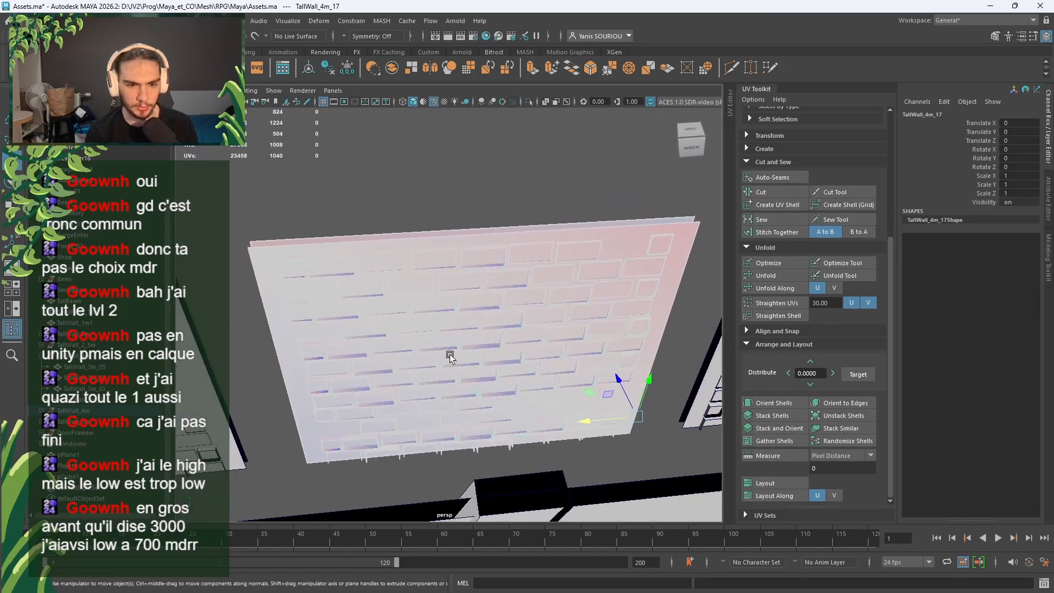
Step: Select the flat panel faces behind the bricks of TallWall_4m_17, invert the selection and isolate the brick faces
{"action": "left_click", "coordinate": [444, 208]}
{"action": "left_click", "coordinate": [437, 246]}
{"action": "scroll", "coordinate": [442, 272], "scroll_direction": "up", "scroll_amount": 3}
{"action": "left_click_drag", "start_coordinate": [444, 274], "coordinate": [527, 276], "text": "alt"}
{"action": "right_click_drag", "start_coordinate": [564, 318], "coordinate": [565, 351]}
{"action": "left_click", "coordinate": [631, 388]}
{"action": "left_click", "coordinate": [631, 389], "text": "shift"}
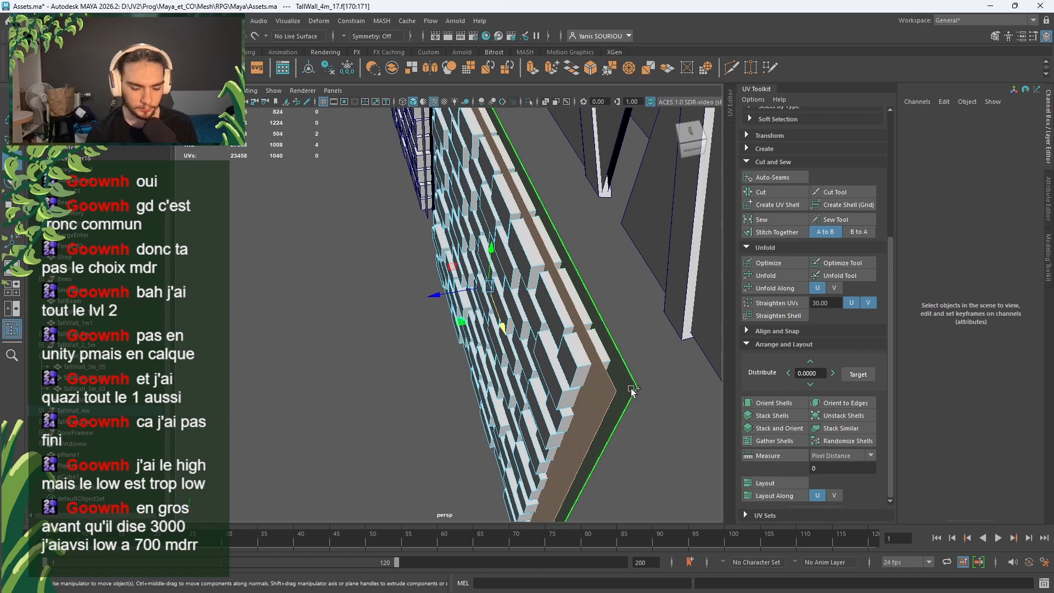
{"action": "key", "text": "ctrl+shift+i"}
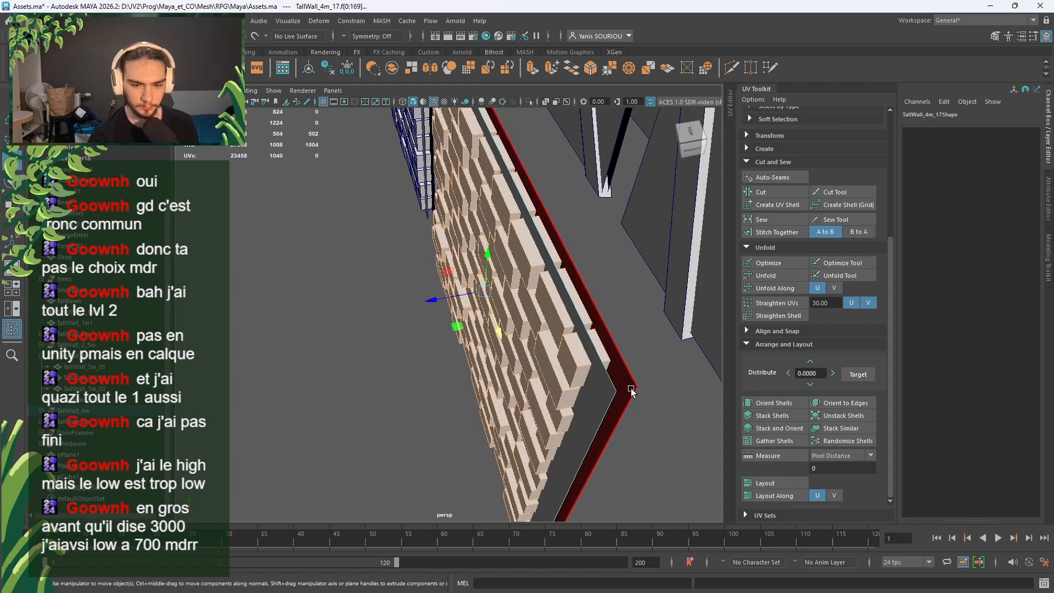
{"action": "left_click", "coordinate": [527, 102]}
{"action": "left_click_drag", "start_coordinate": [627, 315], "coordinate": [410, 421], "text": "alt"}
{"action": "left_click", "coordinate": [472, 477]}
Step: Examine the isolated bricks of TallWall_4m_17 from behind and from the front to check their back and side faces
{"action": "left_click_drag", "start_coordinate": [414, 432], "coordinate": [424, 344], "text": "alt"}
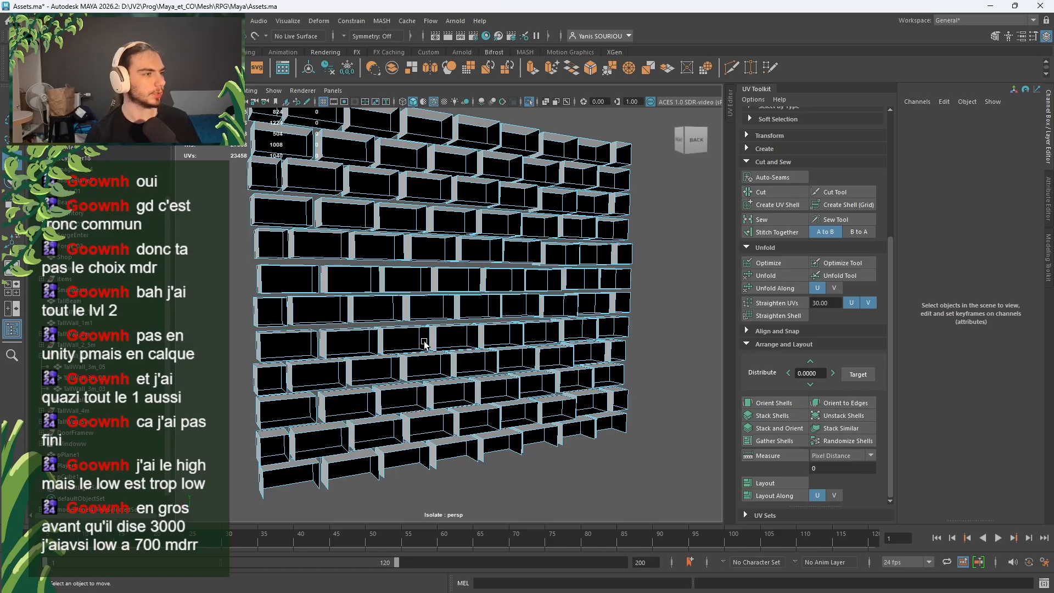
{"action": "left_click_drag", "start_coordinate": [468, 246], "coordinate": [507, 289], "text": "alt"}
{"action": "scroll", "coordinate": [456, 269], "scroll_direction": "up", "scroll_amount": 5}
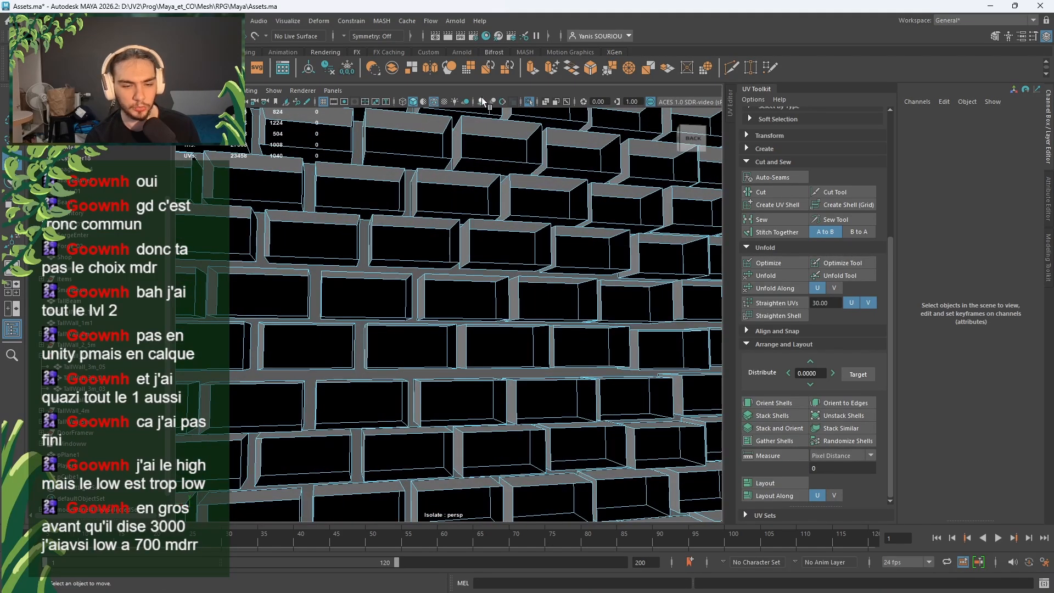
{"action": "left_click_drag", "start_coordinate": [497, 241], "coordinate": [619, 307], "text": "alt"}
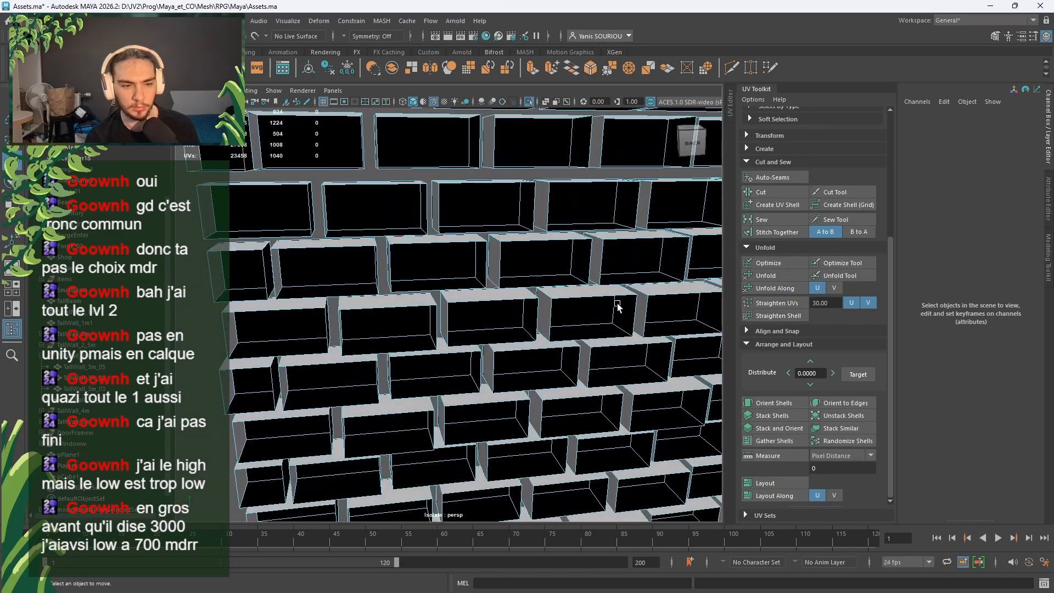
{"action": "mouse_move", "coordinate": [617, 303]}
{"action": "middle_mouse_down", "text": "alt"}
{"action": "mouse_move", "coordinate": [589, 448]}
{"action": "mouse_move", "coordinate": [618, 315]}
{"action": "middle_mouse_up", "text": "alt"}
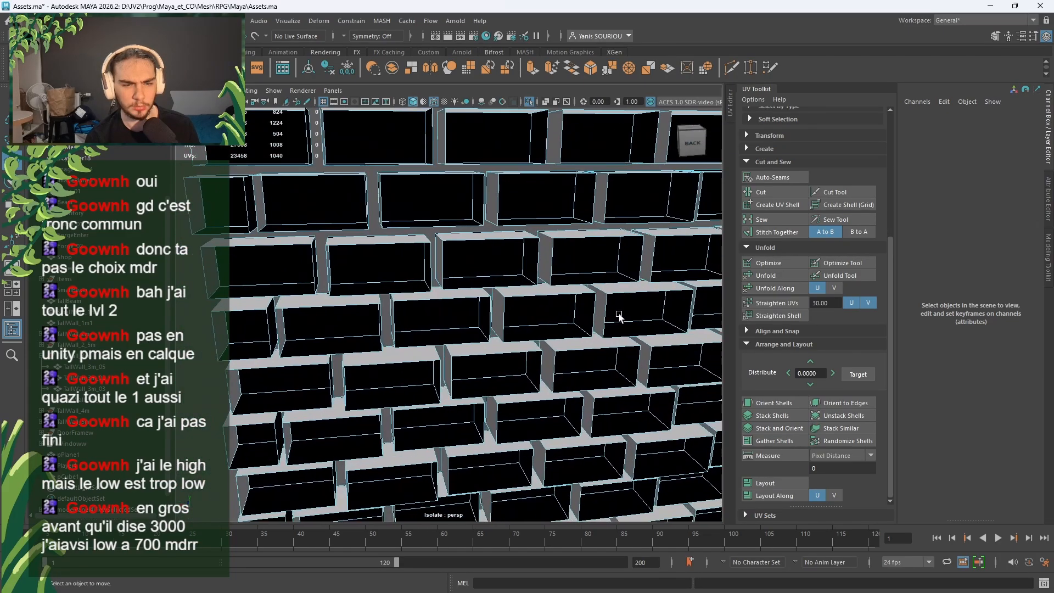
{"action": "scroll", "coordinate": [619, 315], "scroll_direction": "down", "scroll_amount": 7}
{"action": "left_click_drag", "start_coordinate": [618, 315], "coordinate": [393, 299], "text": "alt"}
{"action": "scroll", "coordinate": [394, 298], "scroll_direction": "up", "scroll_amount": 5}
{"action": "middle_click_drag", "start_coordinate": [409, 295], "coordinate": [495, 294], "text": "alt"}
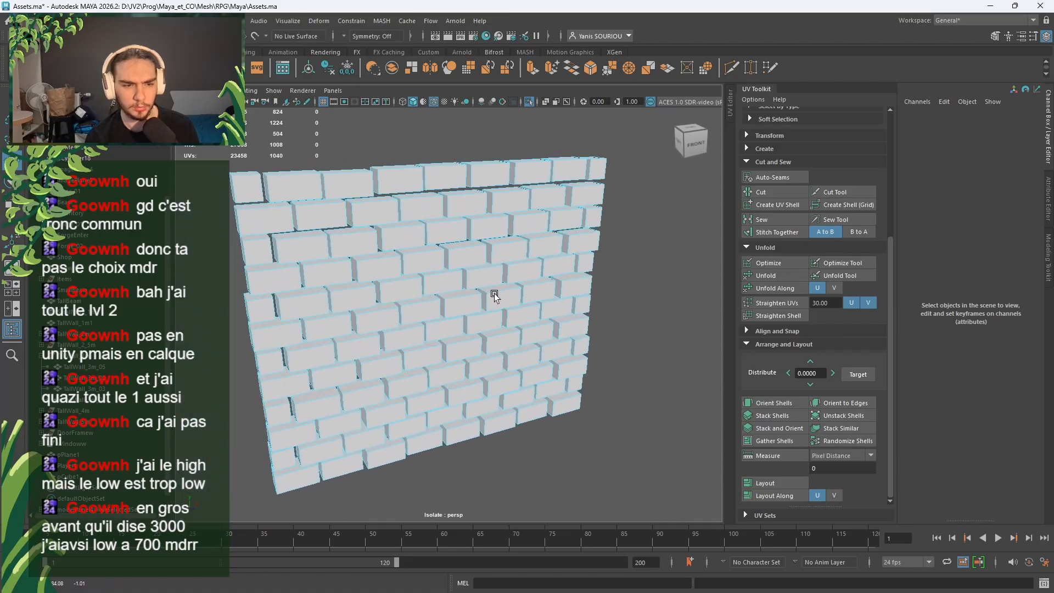
Step: Switch the isolated brick wall TallWall_4m_17 back to object selection
{"action": "right_click_drag", "start_coordinate": [448, 244], "coordinate": [493, 206]}
{"action": "scroll", "coordinate": [493, 206], "scroll_direction": "down", "scroll_amount": 4}
{"action": "left_click_drag", "start_coordinate": [493, 206], "coordinate": [494, 166], "text": "alt"}
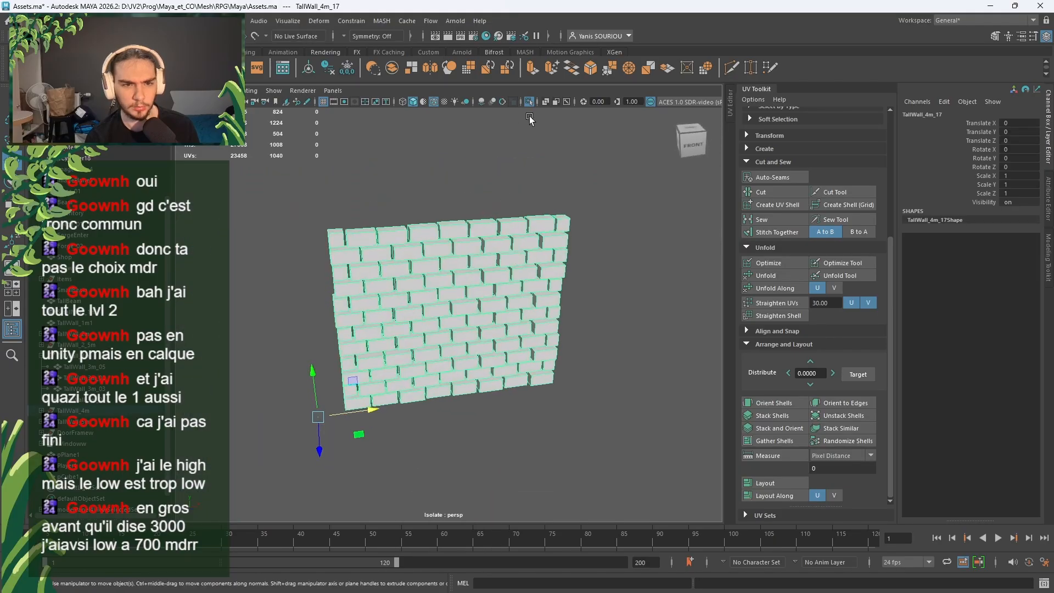
Step: Leave the isolated view and unfold the UVs of TallWall_4m_17 in the reopened UV Editor
{"action": "left_click", "coordinate": [530, 102]}
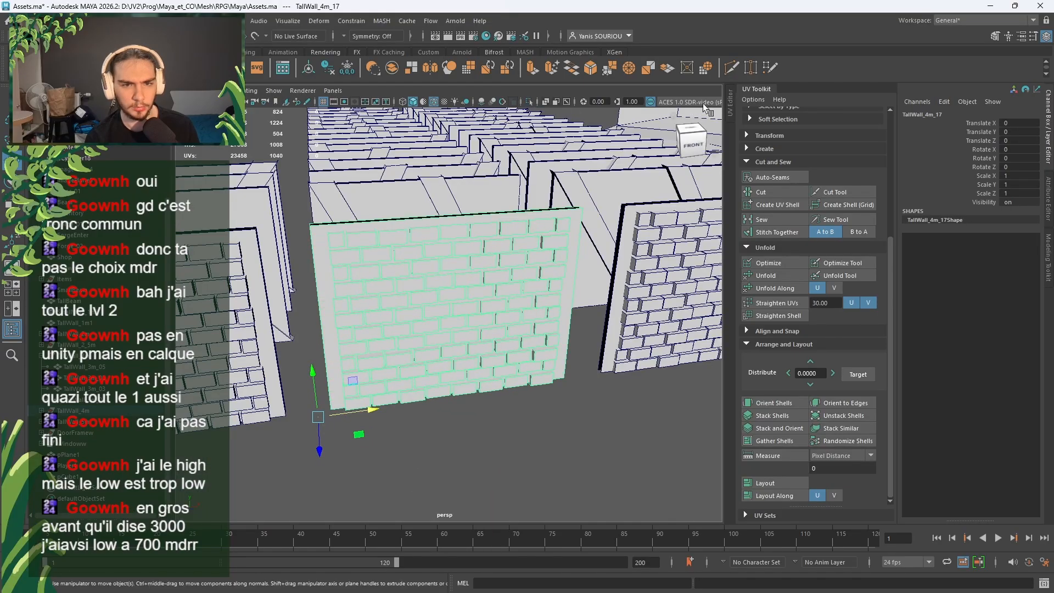
{"action": "left_click", "coordinate": [731, 103]}
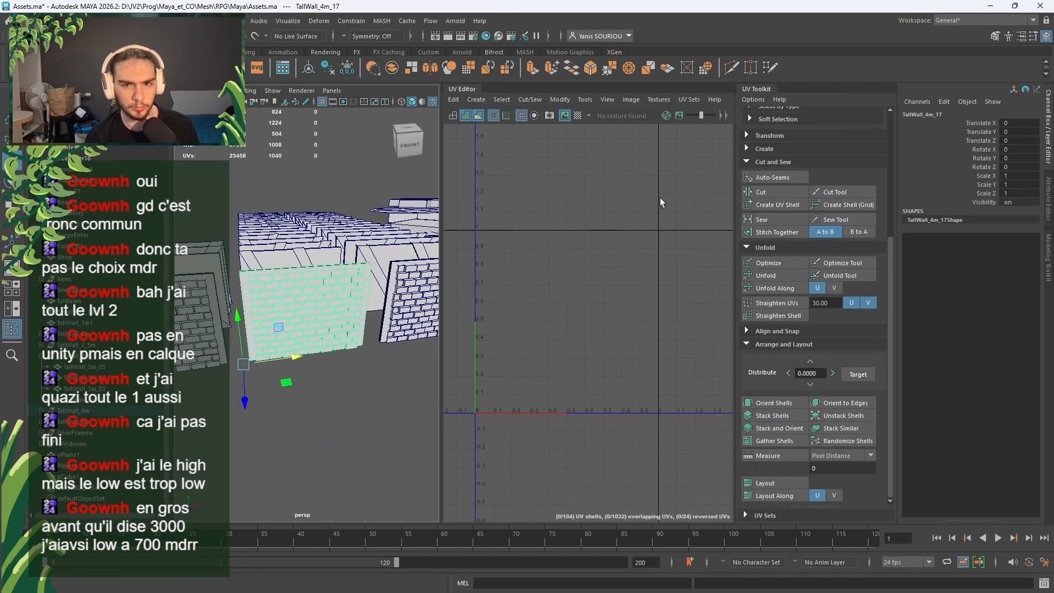
{"action": "left_click", "coordinate": [781, 275]}
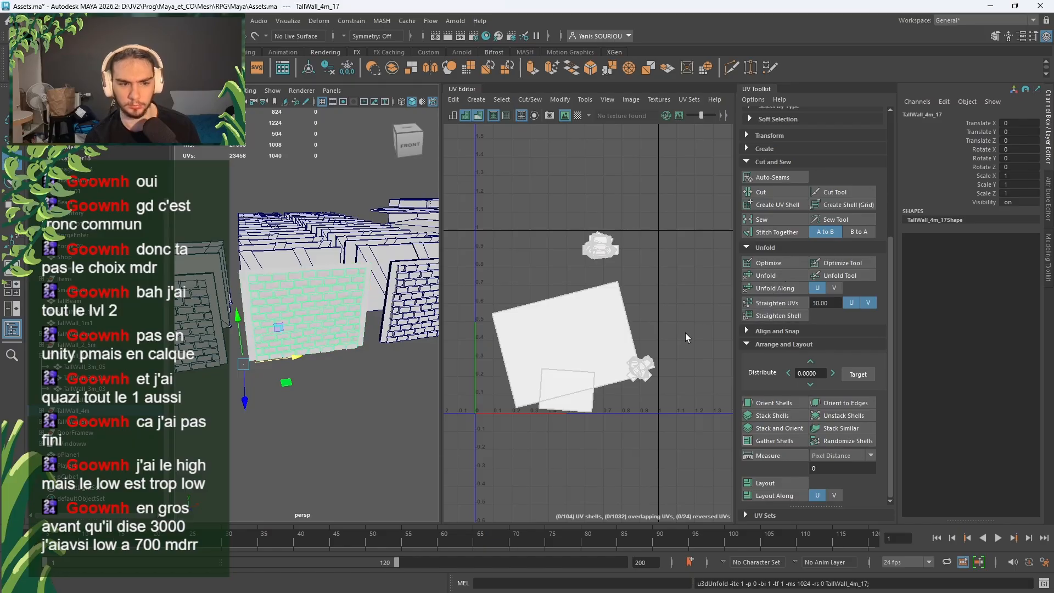
Step: Select all faces of TallWall_4m_17, then orient the UV shells and lay them out
{"action": "right_click_drag", "start_coordinate": [630, 384], "coordinate": [625, 390]}
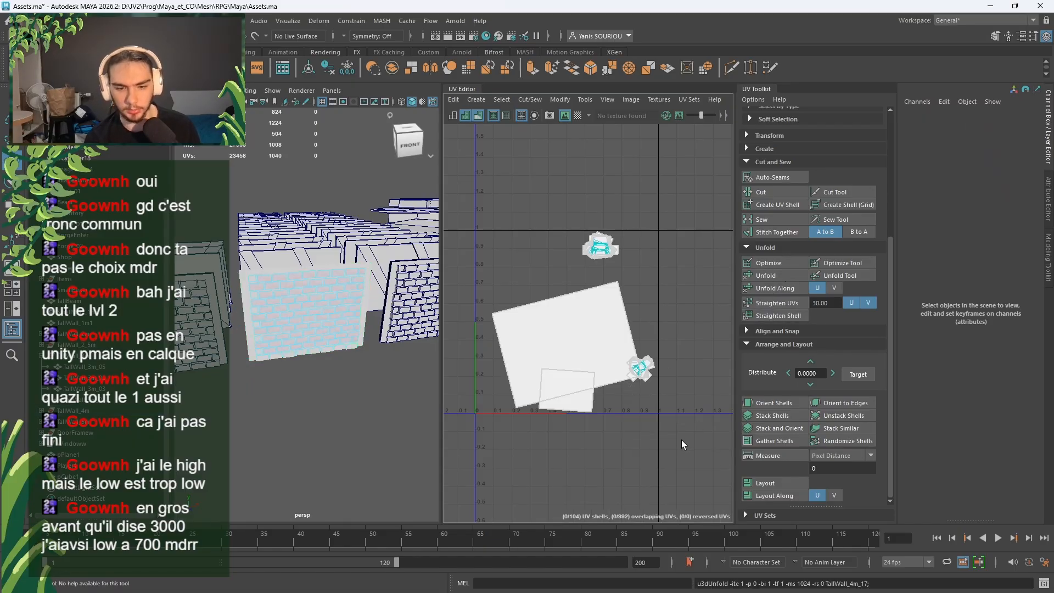
{"action": "left_click_drag", "start_coordinate": [682, 440], "coordinate": [481, 198]}
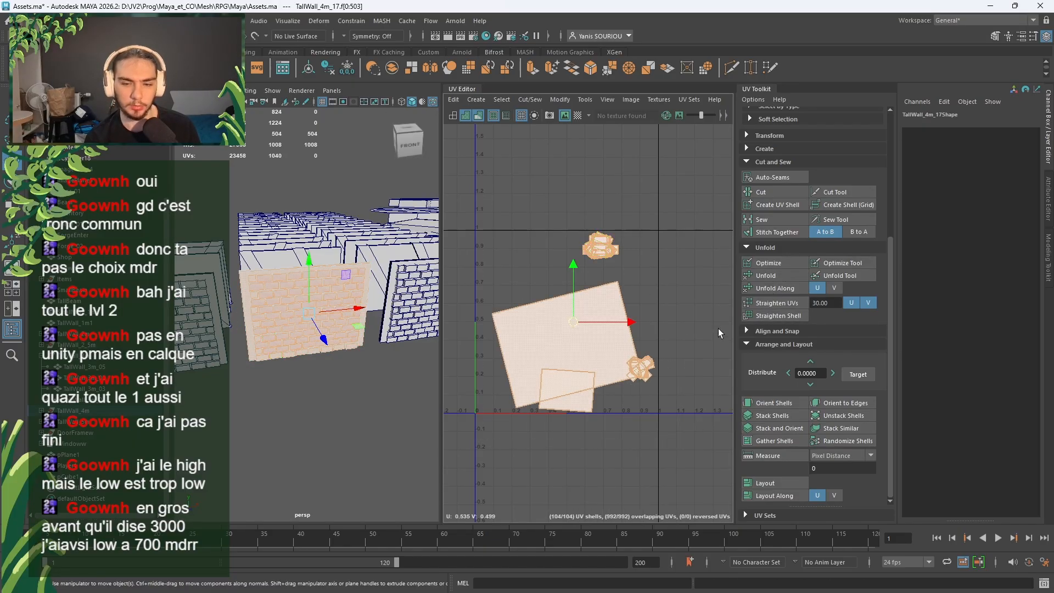
{"action": "left_click", "coordinate": [774, 403]}
{"action": "left_click", "coordinate": [766, 483]}
{"action": "scroll", "coordinate": [478, 330], "scroll_direction": "up", "scroll_amount": 4}
{"action": "middle_click_drag", "start_coordinate": [522, 225], "coordinate": [515, 360]}
{"action": "key", "text": "ctrl+z"}
{"action": "middle_click_drag", "start_coordinate": [541, 250], "coordinate": [513, 392], "text": "alt"}
{"action": "scroll", "coordinate": [541, 255], "scroll_direction": "up", "scroll_amount": 4}
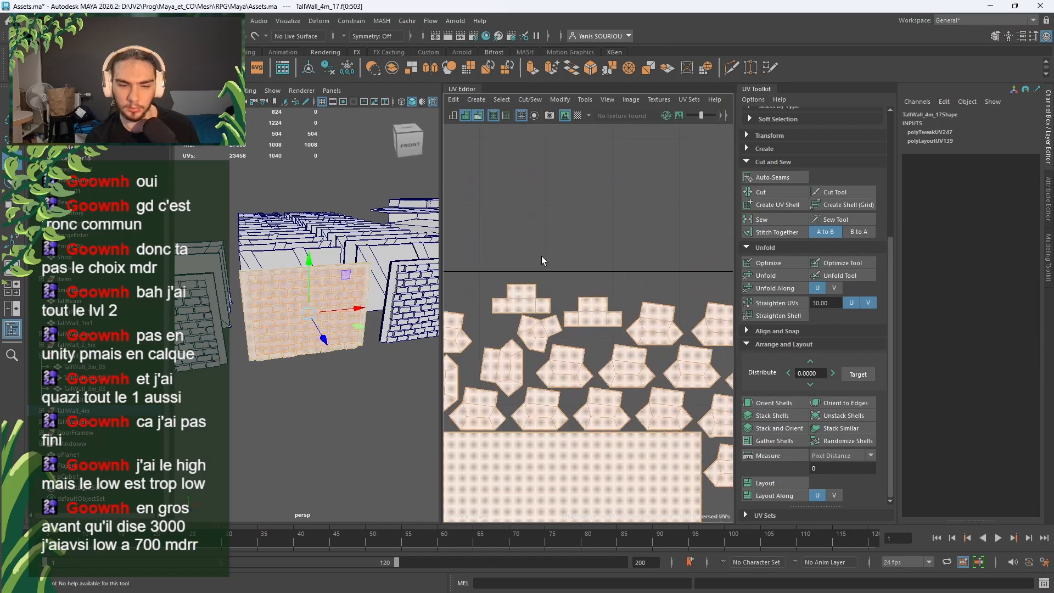
Step: Switch the wall's UVs to edge selection and try picking slanted edges on the first brick shells near the layout's upper-left corner
{"action": "right_click_drag", "start_coordinate": [541, 252], "coordinate": [536, 213]}
{"action": "scroll", "coordinate": [536, 213], "scroll_direction": "up", "scroll_amount": 6}
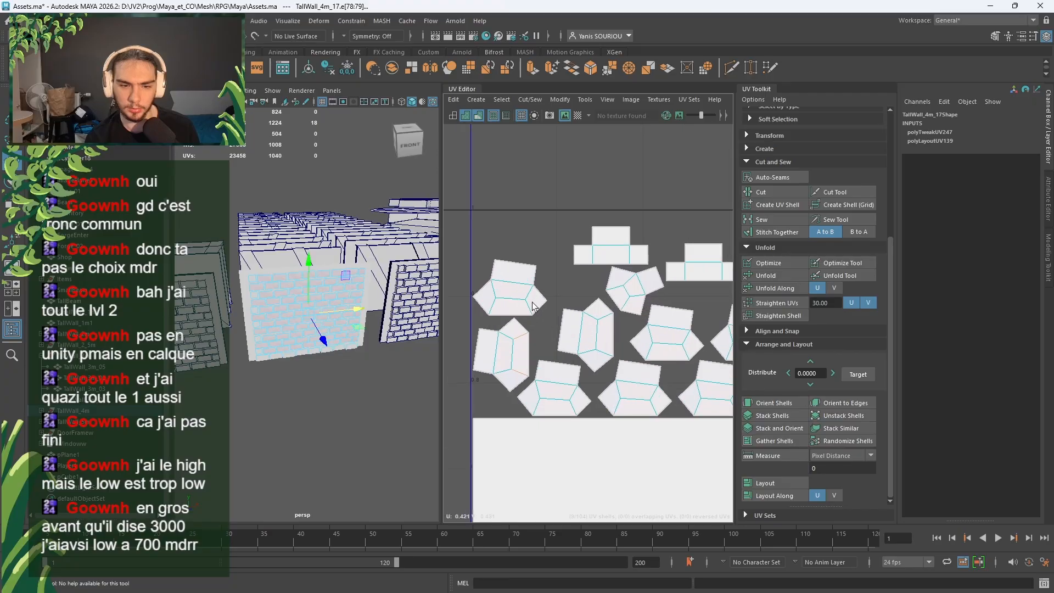
{"action": "left_click", "coordinate": [518, 278]}
{"action": "left_click", "coordinate": [611, 291]}
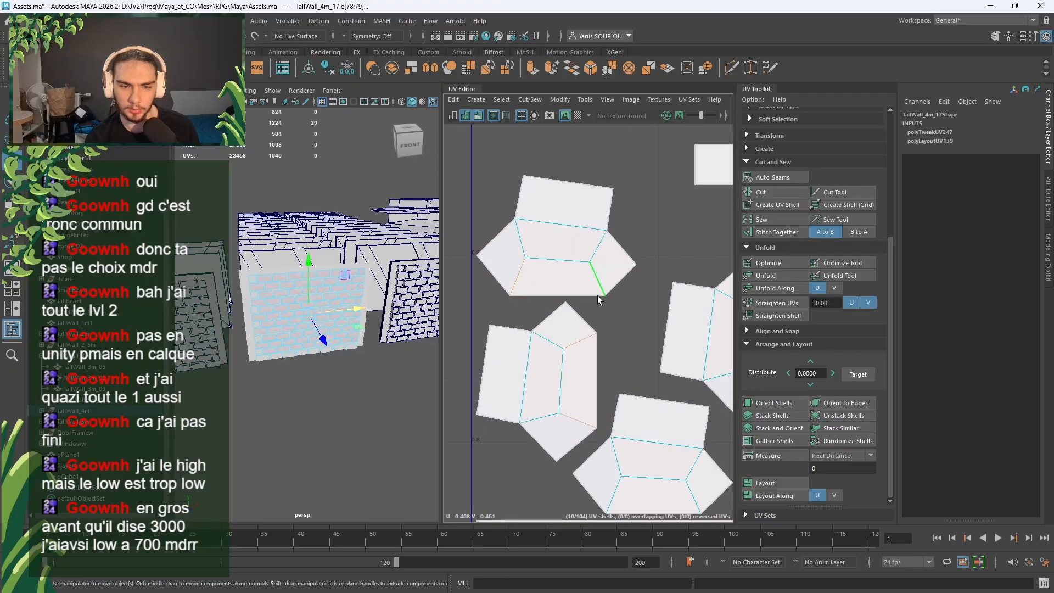
{"action": "left_click", "coordinate": [586, 343]}
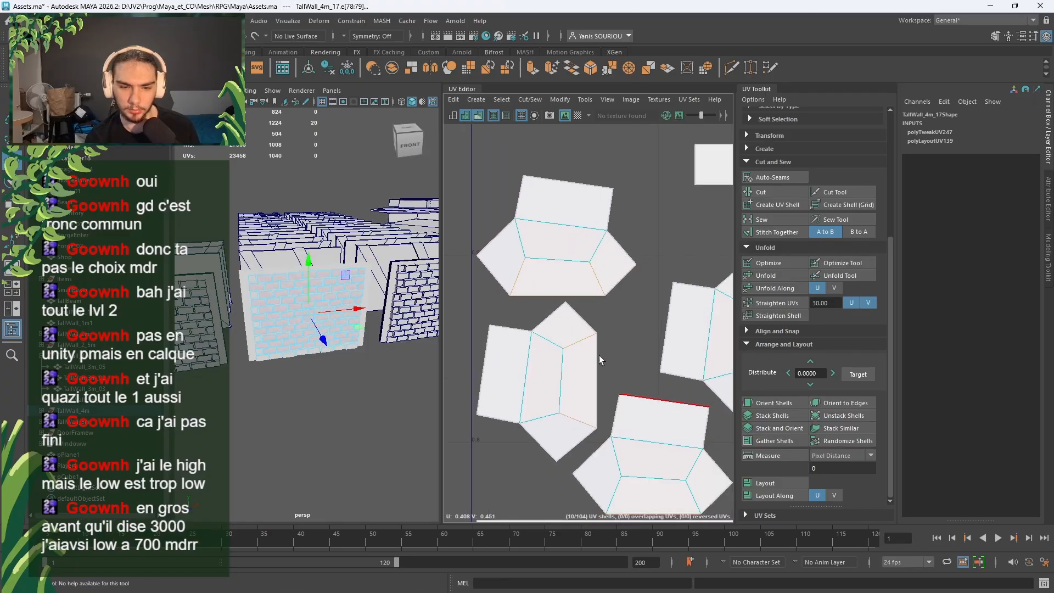
Step: Start a new selection with the two slanted edges between the lower face and side faces on each tapered brick shell in the layout's upper-left area
{"action": "left_click", "coordinate": [518, 292]}
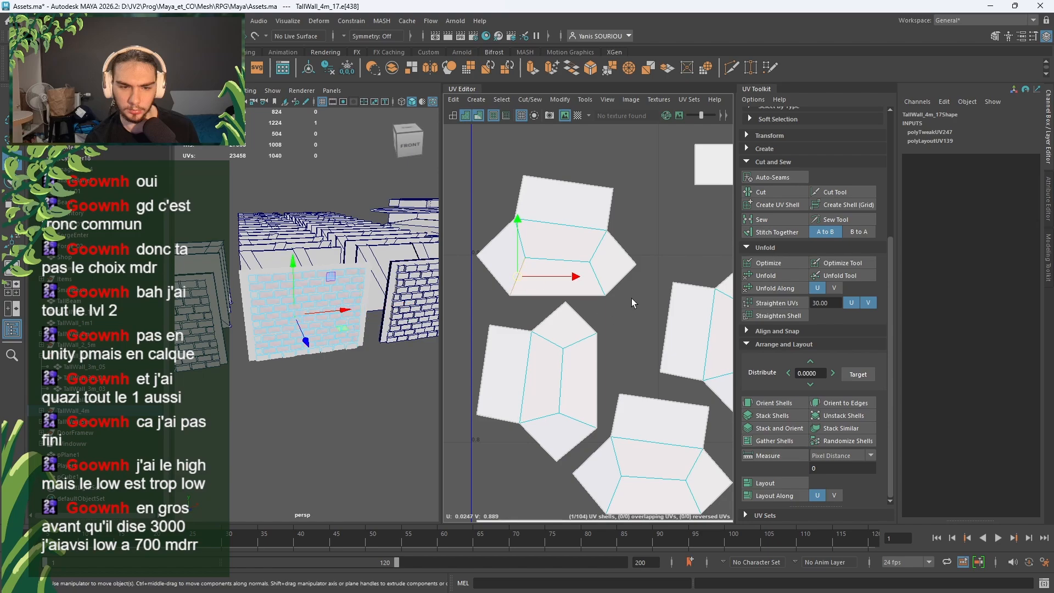
{"action": "left_click", "coordinate": [653, 477], "text": "shift"}
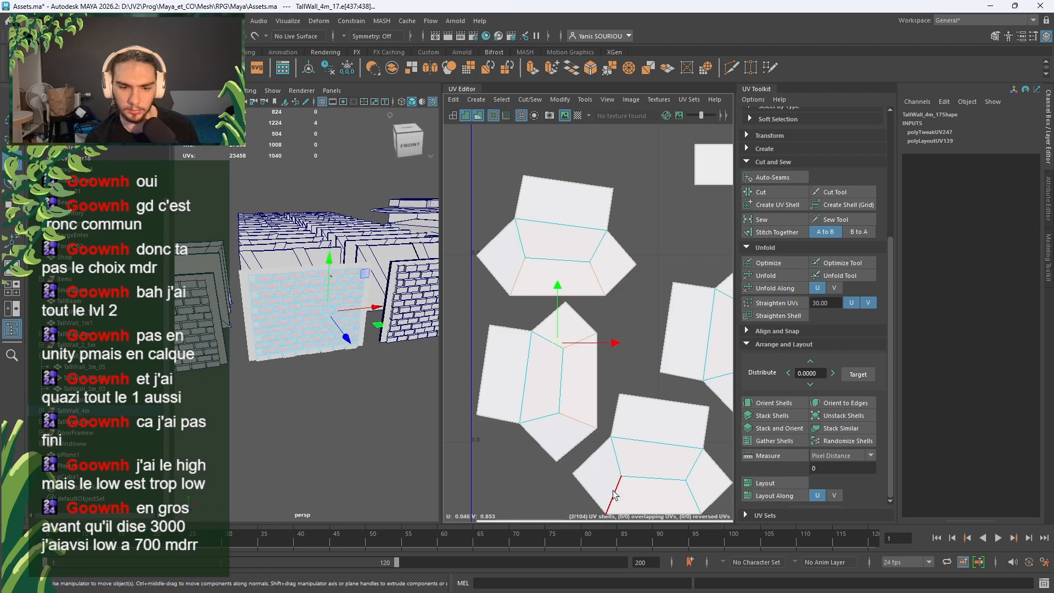
{"action": "left_click", "coordinate": [691, 493], "text": "shift"}
{"action": "middle_click_drag", "start_coordinate": [690, 488], "coordinate": [503, 481], "text": "alt"}
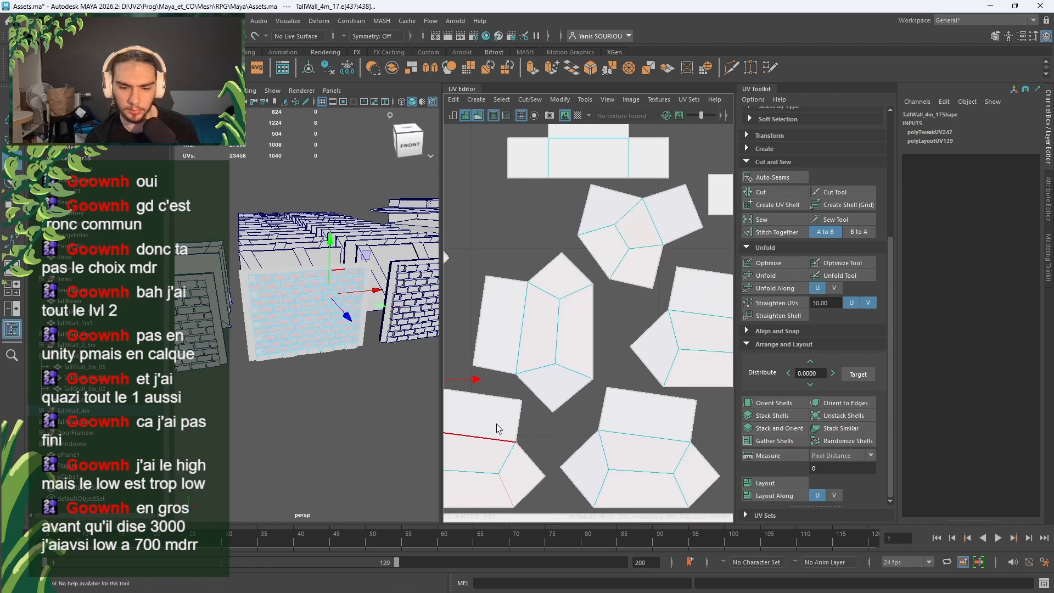
{"action": "left_click", "coordinate": [575, 372], "text": "shift"}
{"action": "left_click", "coordinate": [581, 297], "text": "shift"}
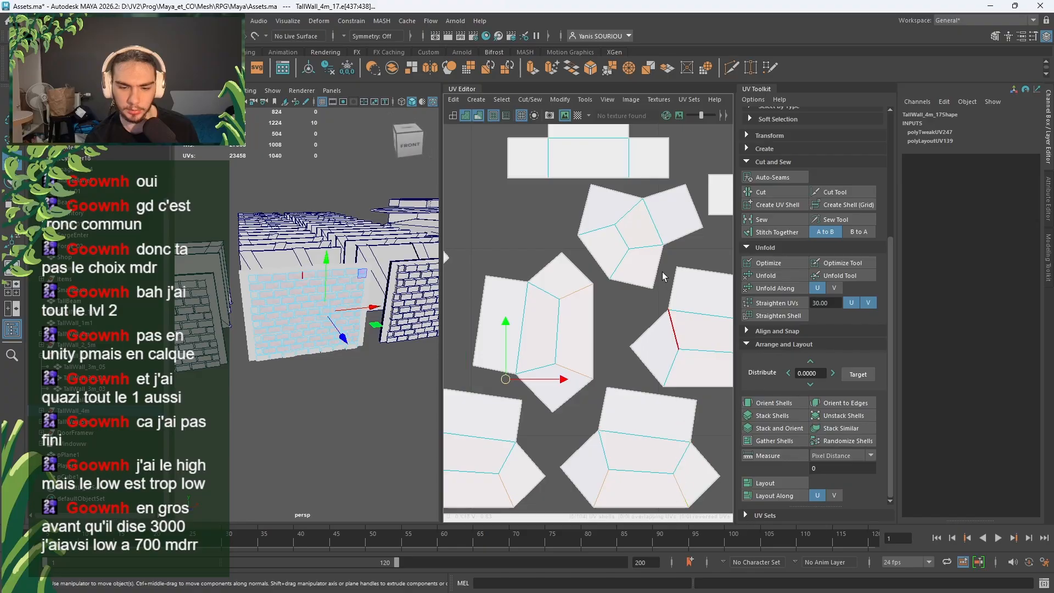
{"action": "middle_click_drag", "start_coordinate": [651, 339], "coordinate": [518, 337], "text": "alt"}
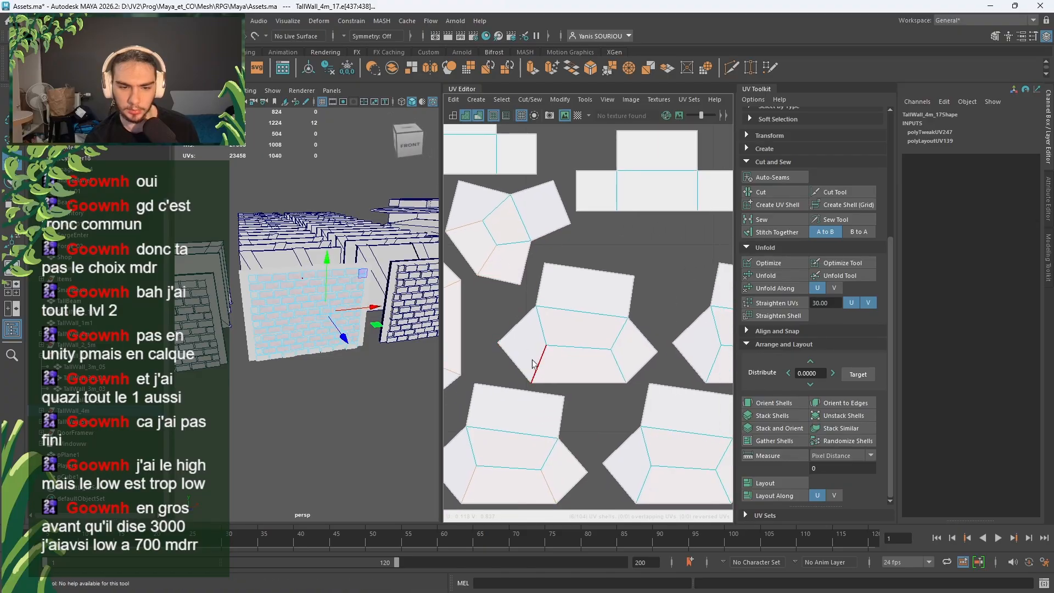
{"action": "left_click", "coordinate": [625, 368], "text": "shift"}
Step: Add the matching slanted edges of the tapered brick shells farther right in the rows above the large panel shell
{"action": "middle_click_drag", "start_coordinate": [657, 476], "coordinate": [499, 427], "text": "alt"}
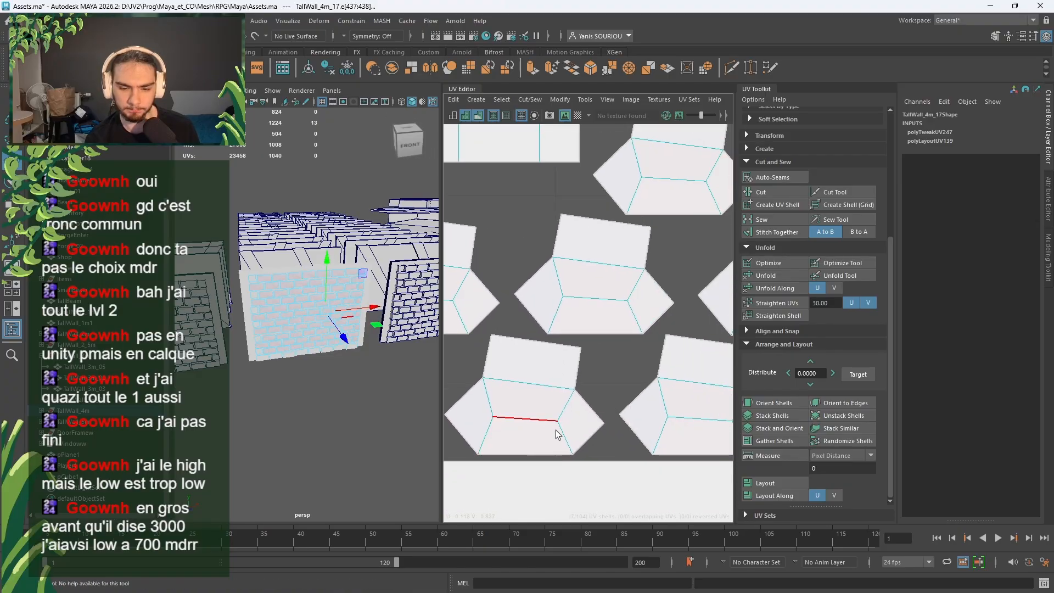
{"action": "left_click", "coordinate": [568, 436], "text": "shift"}
{"action": "left_click", "coordinate": [609, 329], "text": "shift"}
{"action": "left_click", "coordinate": [659, 439], "text": "shift"}
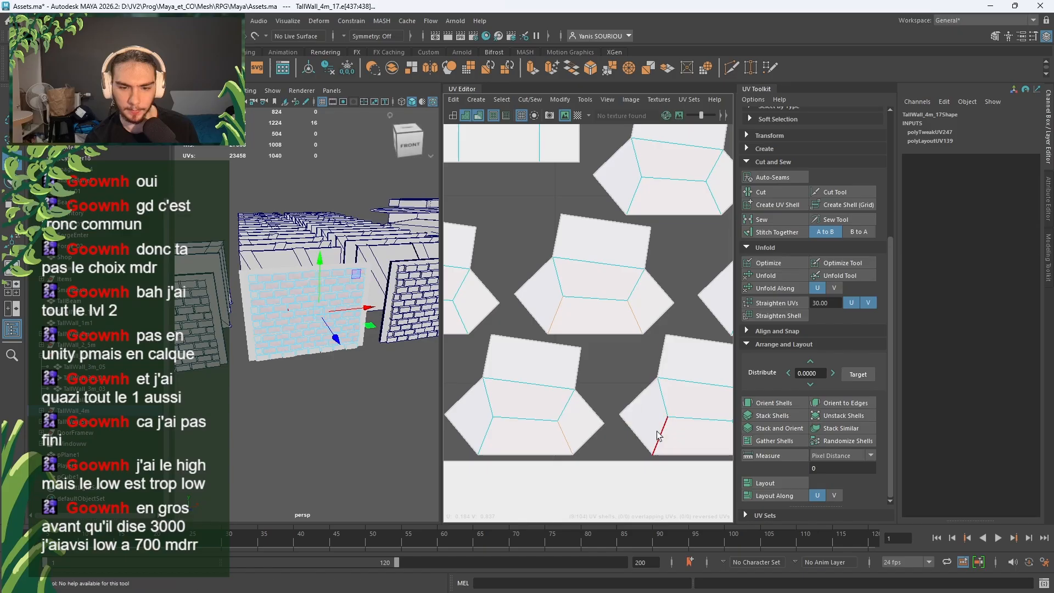
{"action": "left_click", "coordinate": [636, 199], "text": "shift"}
{"action": "left_click", "coordinate": [712, 199], "text": "shift"}
{"action": "middle_click_drag", "start_coordinate": [661, 221], "coordinate": [603, 278], "text": "alt"}
{"action": "left_click", "coordinate": [602, 328], "text": "shift"}
{"action": "left_click", "coordinate": [530, 269], "text": "shift"}
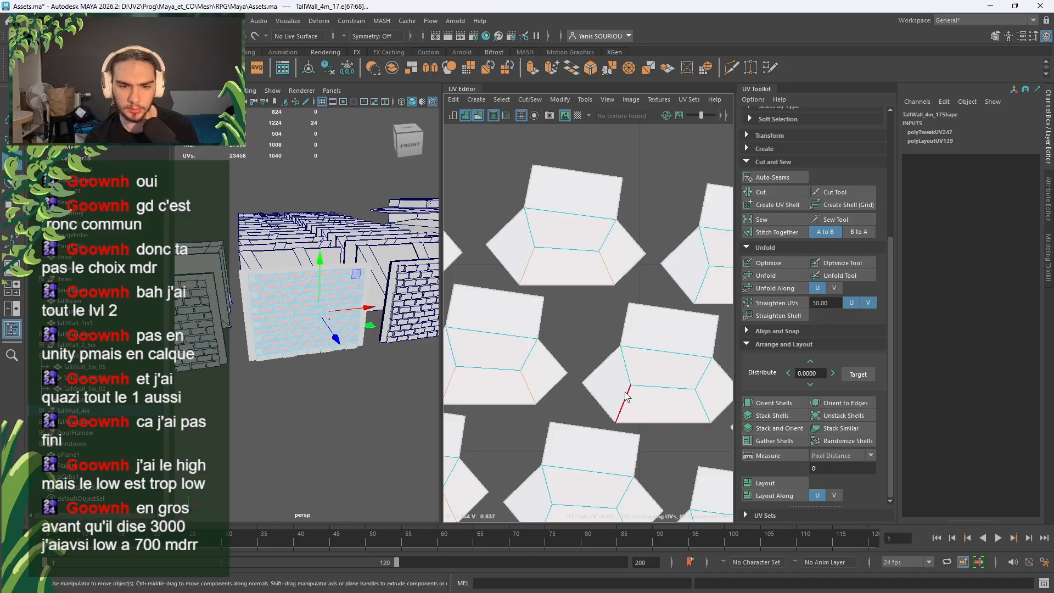
{"action": "left_click", "coordinate": [708, 413], "text": "shift"}
Step: Extend the slanted-edge selection to the tapered brick shells in the upper middle of the layout, below the cross-shaped shell
{"action": "middle_click_drag", "start_coordinate": [612, 408], "coordinate": [521, 378], "text": "alt"}
{"action": "left_click", "coordinate": [534, 438], "text": "shift"}
{"action": "left_click", "coordinate": [614, 446], "text": "shift"}
{"action": "left_click", "coordinate": [579, 232], "text": "shift"}
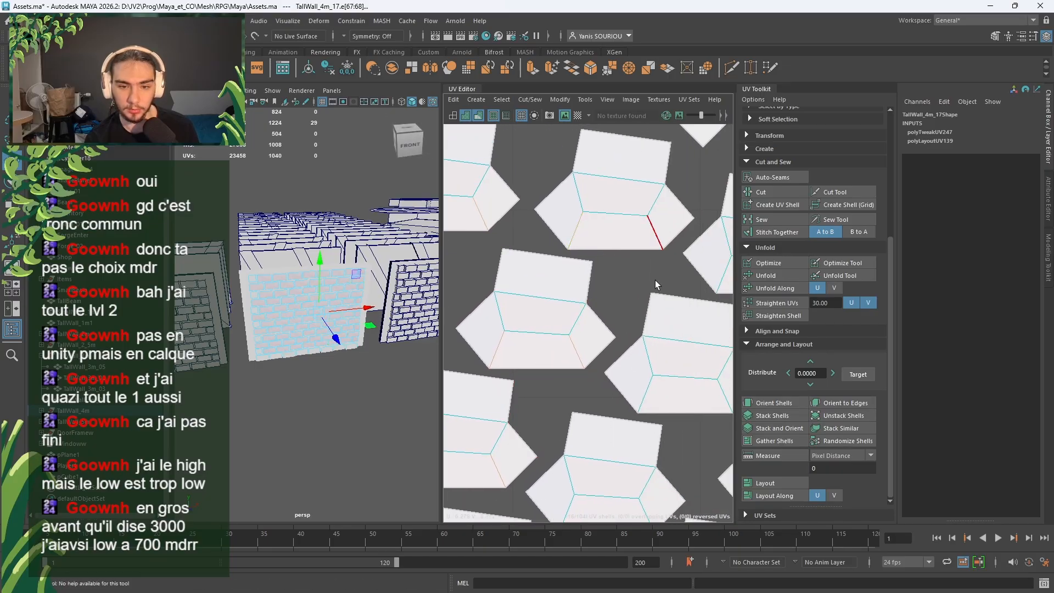
{"action": "left_click", "coordinate": [653, 405], "text": "shift"}
{"action": "left_click", "coordinate": [652, 240], "text": "shift"}
{"action": "middle_click_drag", "start_coordinate": [651, 239], "coordinate": [689, 360], "text": "alt"}
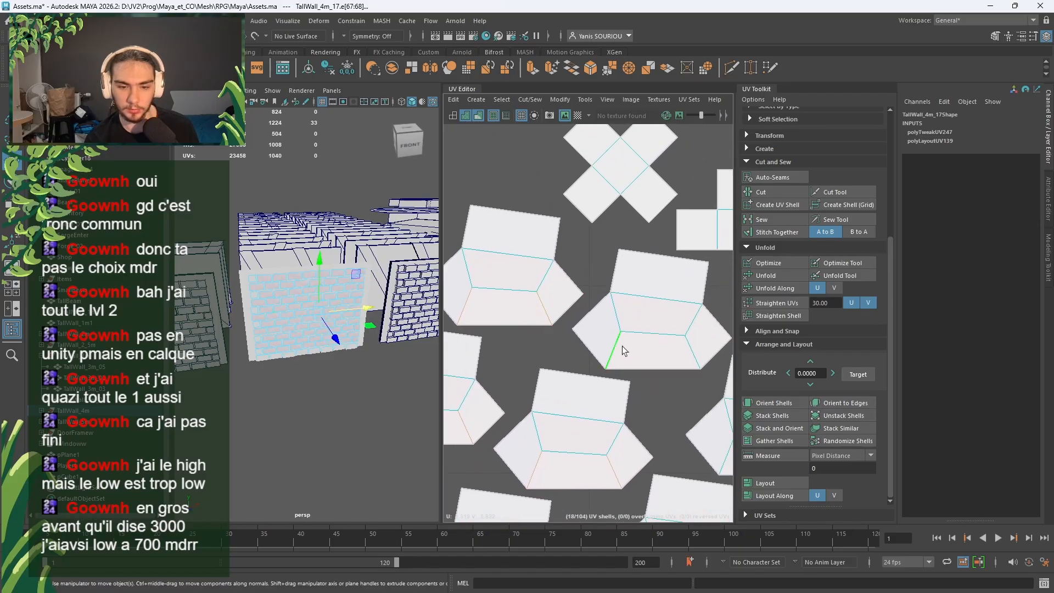
{"action": "left_click", "coordinate": [698, 353], "text": "shift"}
{"action": "middle_click_drag", "start_coordinate": [629, 350], "coordinate": [574, 333], "text": "alt"}
{"action": "left_click", "coordinate": [575, 329], "text": "shift"}
Step: Add the slanted edges of the next upper-row brick shells, up to the small corner shell and the sideways-turned shell
{"action": "middle_click_drag", "start_coordinate": [643, 342], "coordinate": [539, 372], "text": "alt"}
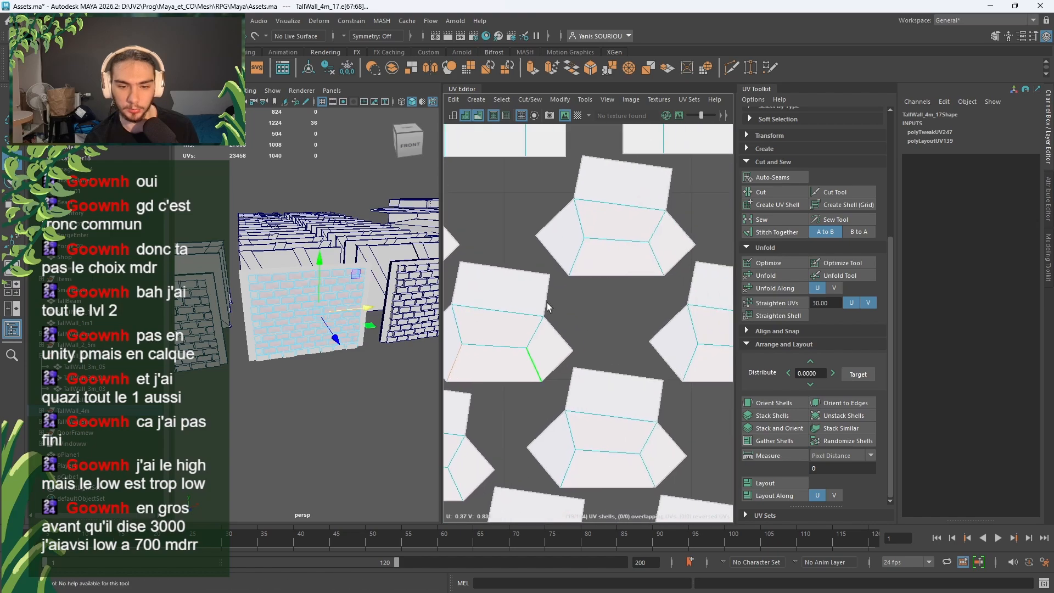
{"action": "left_click", "coordinate": [576, 257], "text": "shift"}
{"action": "left_click", "coordinate": [656, 258], "text": "shift"}
{"action": "left_click", "coordinate": [682, 365], "text": "shift"}
{"action": "middle_click_drag", "start_coordinate": [666, 363], "coordinate": [520, 344], "text": "alt"}
{"action": "left_click", "coordinate": [622, 346], "text": "shift"}
{"action": "left_click", "coordinate": [650, 229], "text": "shift"}
{"action": "middle_click_drag", "start_coordinate": [651, 229], "coordinate": [563, 364], "text": "alt"}
{"action": "left_click", "coordinate": [648, 361], "text": "shift"}
{"action": "middle_click_drag", "start_coordinate": [641, 356], "coordinate": [569, 356], "text": "alt"}
{"action": "left_click", "coordinate": [569, 356], "text": "shift"}
{"action": "middle_click_drag", "start_coordinate": [515, 401], "coordinate": [557, 330], "text": "alt"}
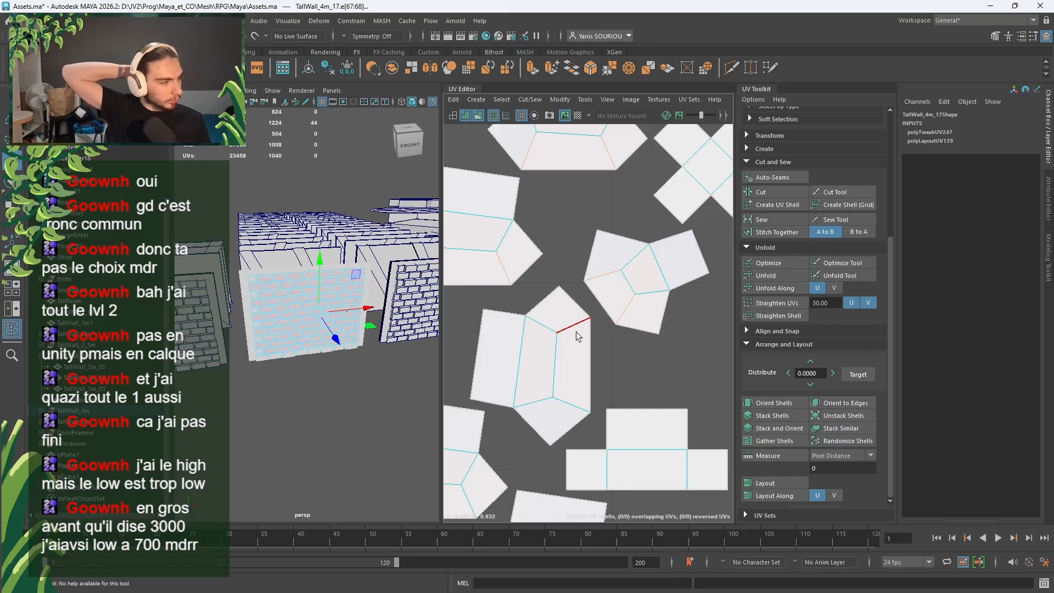
{"action": "left_click", "coordinate": [578, 336], "text": "shift"}
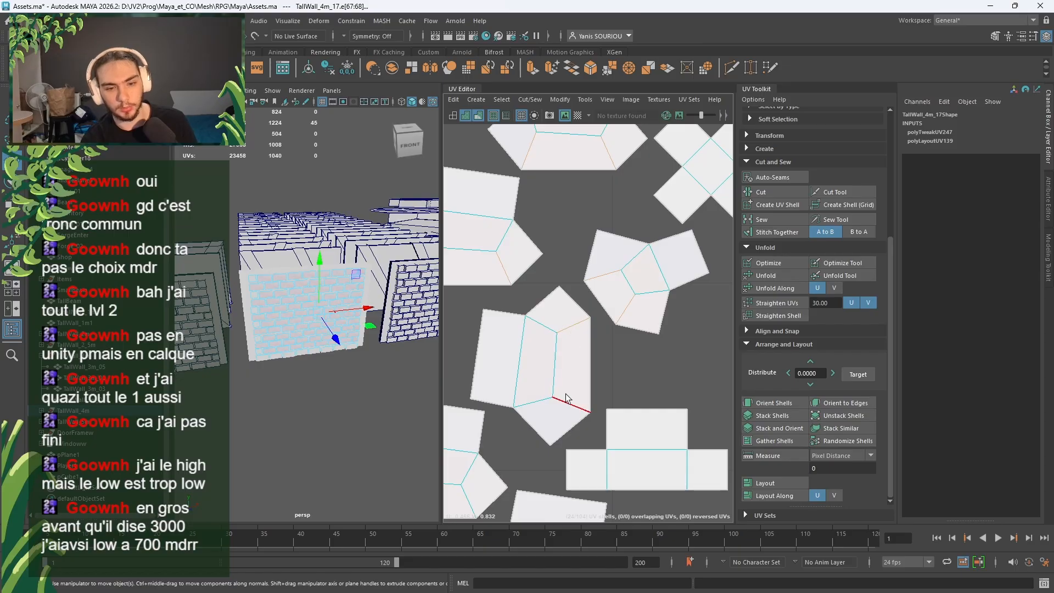
Step: Go back toward the large panel shell and add the slanted edges of the brick shells around its upper-right corner
{"action": "middle_click_drag", "start_coordinate": [539, 419], "coordinate": [673, 384], "text": "alt"}
{"action": "middle_click_drag", "start_coordinate": [557, 343], "coordinate": [676, 356], "text": "alt"}
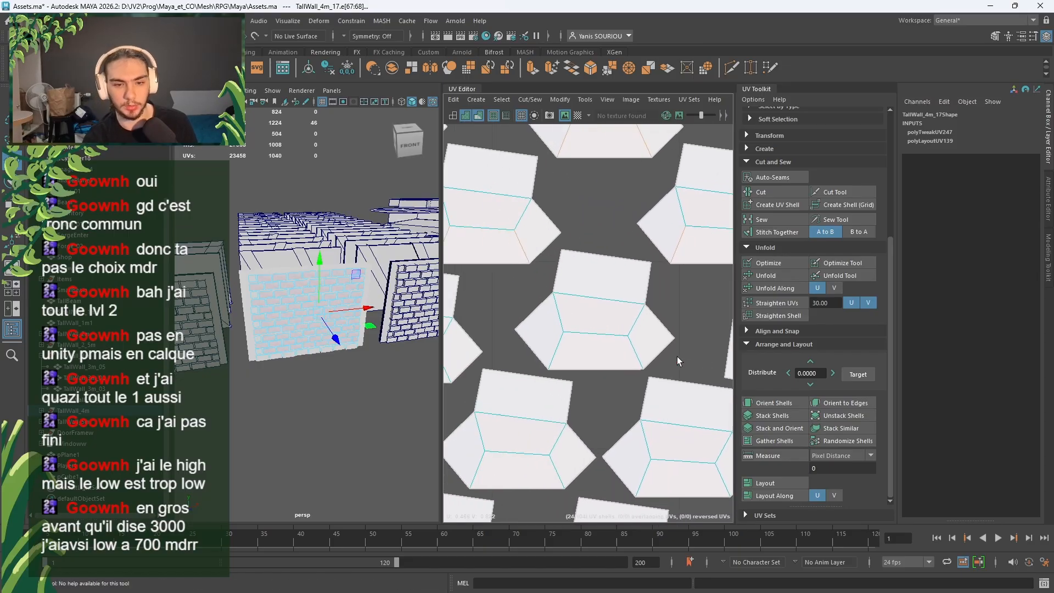
{"action": "left_click", "coordinate": [639, 348], "text": "shift"}
{"action": "middle_click_drag", "start_coordinate": [516, 344], "coordinate": [560, 484], "text": "alt"}
{"action": "left_click", "coordinate": [542, 380], "text": "shift"}
{"action": "left_click", "coordinate": [556, 395], "text": "shift"}
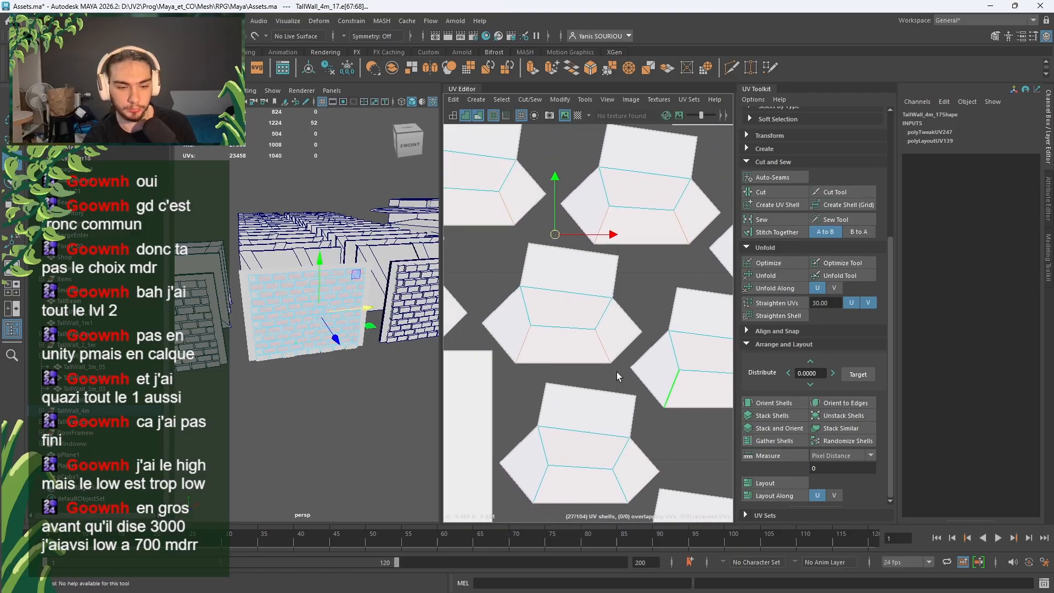
{"action": "left_click", "coordinate": [559, 483], "text": "shift"}
{"action": "left_click", "coordinate": [620, 486], "text": "shift"}
Step: Add the slanted edges of the tapered brick shells stacked farther down along the large panel shell's right side
{"action": "middle_click_drag", "start_coordinate": [597, 454], "coordinate": [774, 323], "text": "alt"}
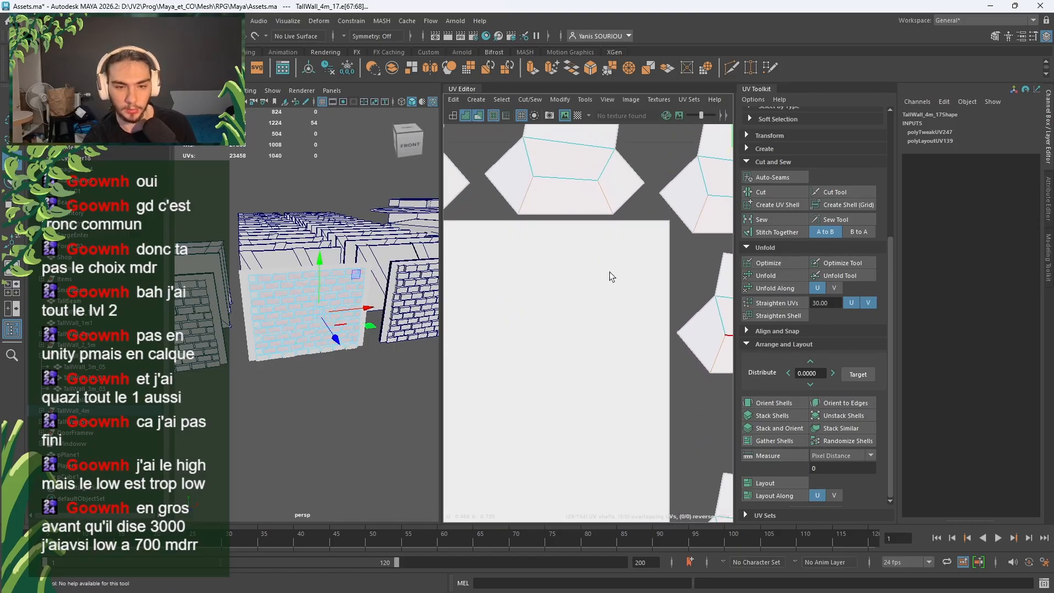
{"action": "middle_click_drag", "start_coordinate": [714, 380], "coordinate": [480, 274], "text": "alt"}
{"action": "left_click", "coordinate": [599, 358], "text": "shift"}
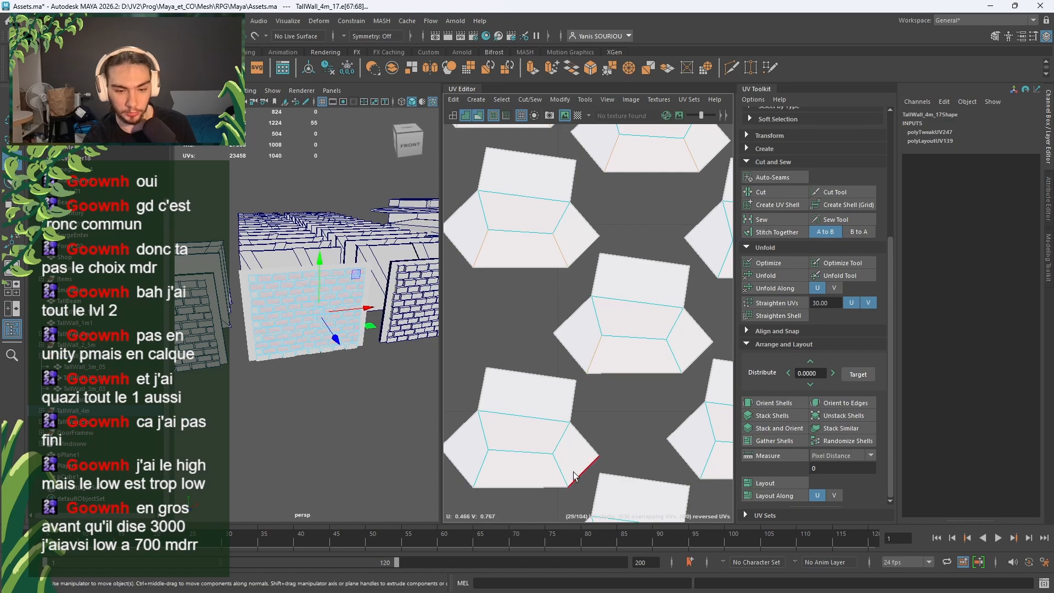
{"action": "left_click", "coordinate": [568, 476], "text": "shift"}
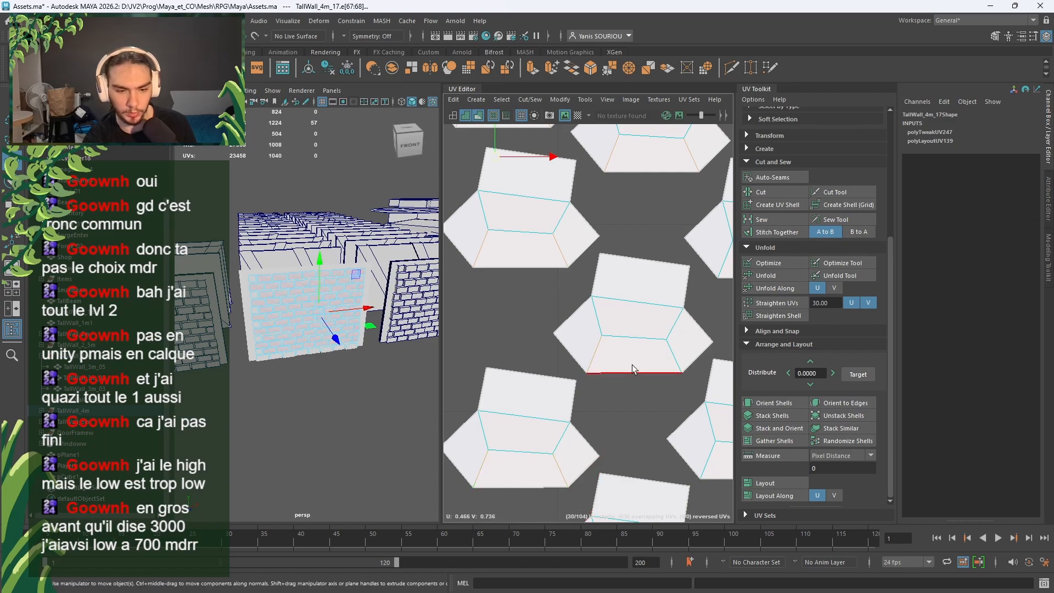
{"action": "middle_click_drag", "start_coordinate": [708, 420], "coordinate": [646, 400], "text": "alt"}
{"action": "left_click", "coordinate": [653, 438], "text": "shift"}
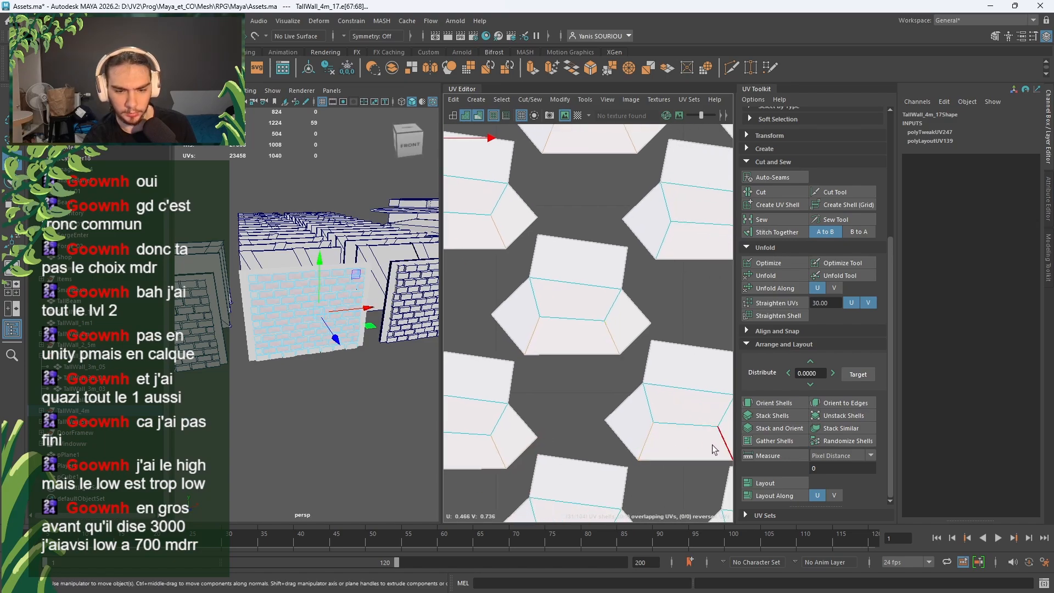
{"action": "left_click", "coordinate": [713, 442], "text": "shift"}
{"action": "middle_click_drag", "start_coordinate": [566, 513], "coordinate": [579, 379], "text": "alt"}
{"action": "left_click", "coordinate": [553, 413], "text": "shift"}
{"action": "left_click", "coordinate": [618, 426], "text": "shift"}
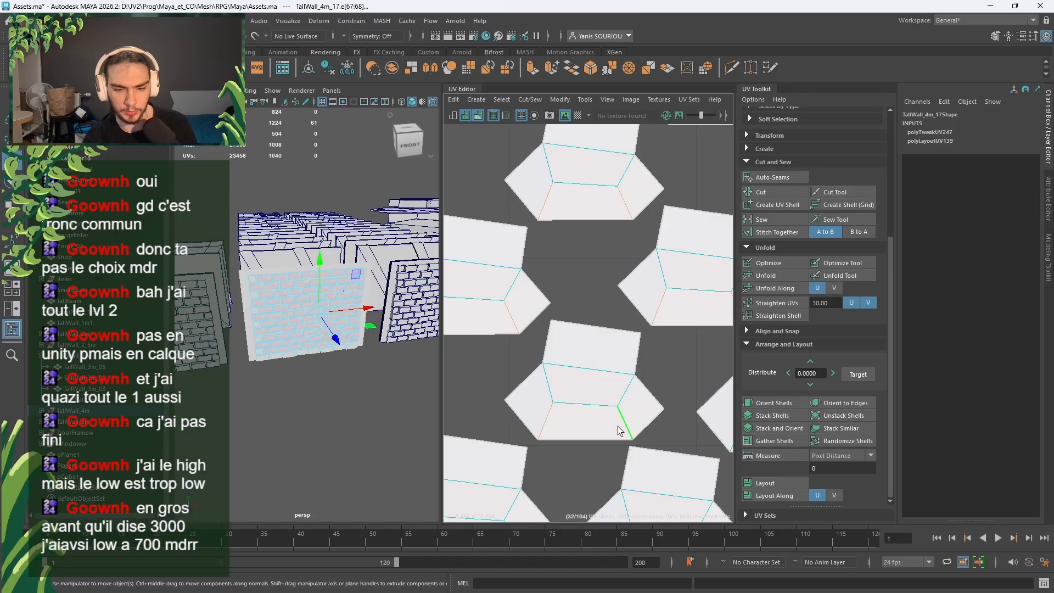
Step: Add the slanted edges of the brick shells in the next columns outward from the large panel shell
{"action": "middle_click_drag", "start_coordinate": [697, 390], "coordinate": [538, 386], "text": "alt"}
{"action": "left_click", "coordinate": [583, 431], "text": "shift"}
{"action": "left_click", "coordinate": [657, 435], "text": "shift"}
{"action": "middle_click_drag", "start_coordinate": [661, 314], "coordinate": [510, 355], "text": "alt"}
{"action": "left_click", "coordinate": [565, 371], "text": "shift"}
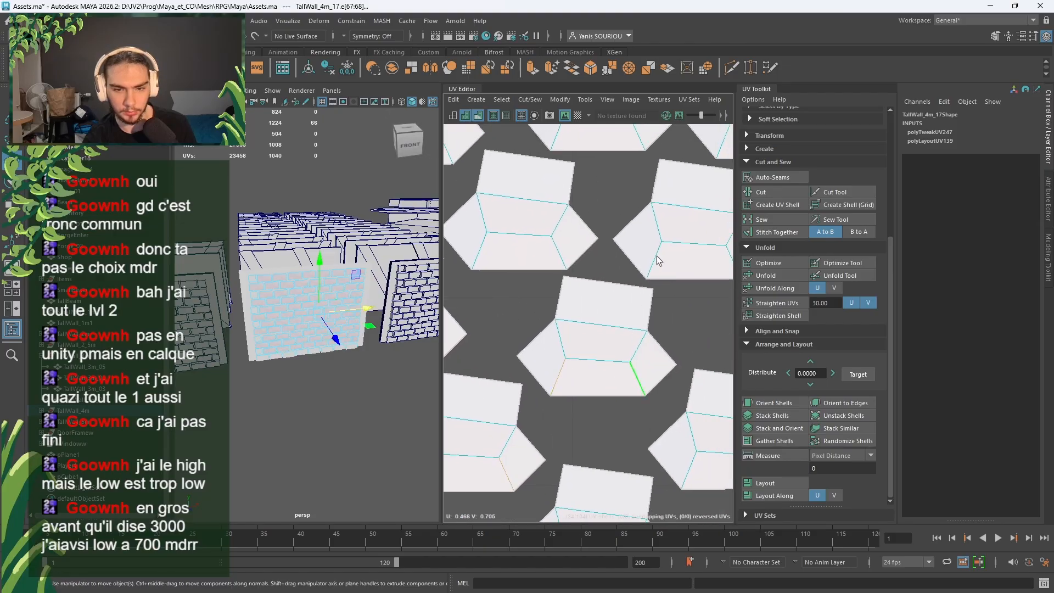
{"action": "left_click", "coordinate": [656, 257], "text": "shift"}
{"action": "left_click", "coordinate": [634, 369], "text": "shift"}
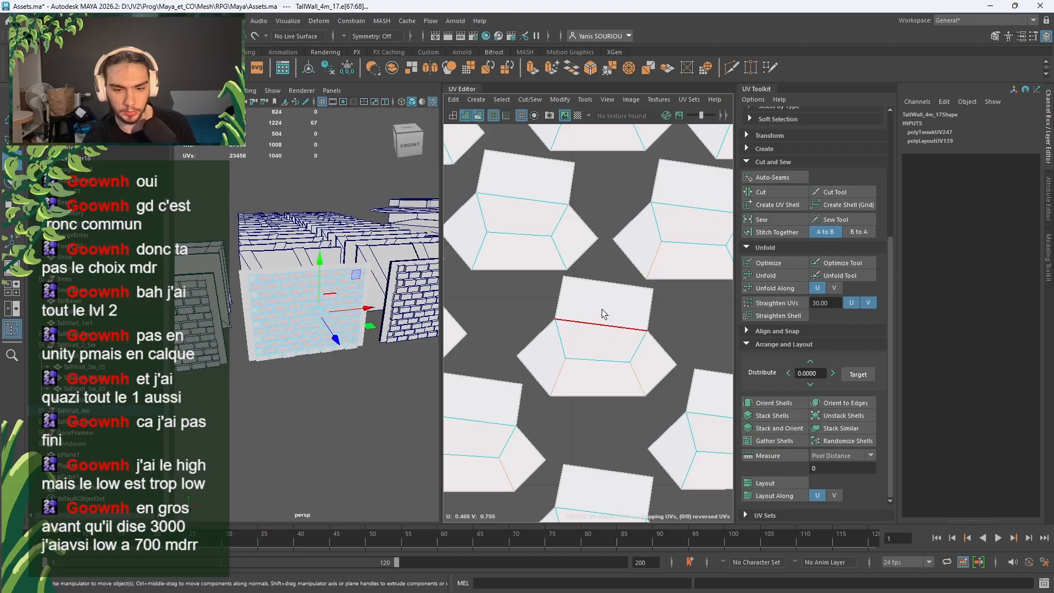
{"action": "left_click", "coordinate": [474, 252], "text": "shift"}
Step: Add the slanted edges of the brick shells in the middle columns, working upward through the staggered rows
{"action": "middle_click_drag", "start_coordinate": [605, 256], "coordinate": [629, 368], "text": "alt"}
{"action": "left_click", "coordinate": [598, 317], "text": "shift"}
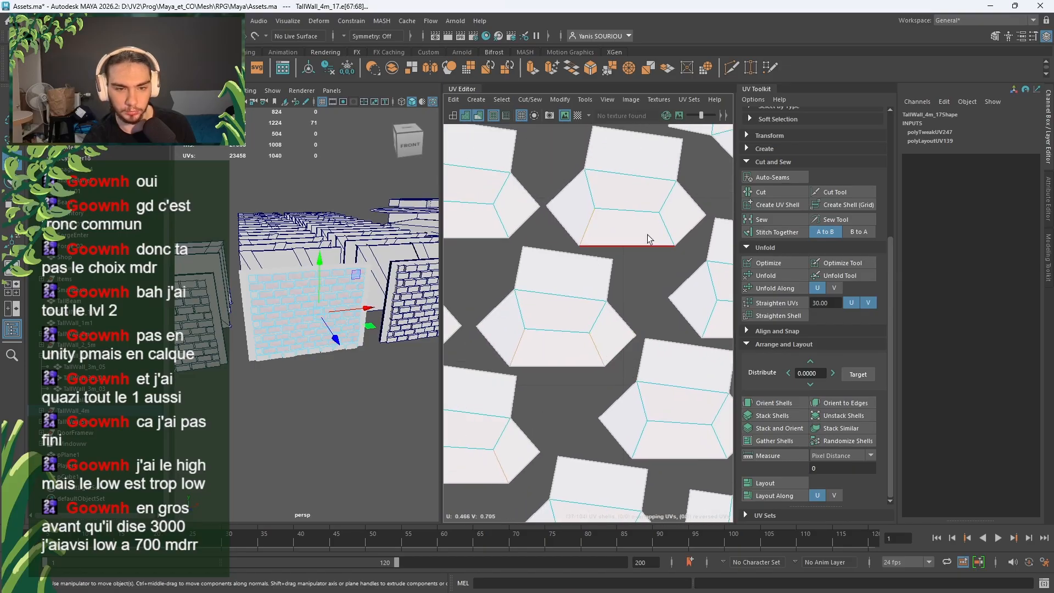
{"action": "middle_click_drag", "start_coordinate": [607, 236], "coordinate": [653, 318], "text": "alt"}
{"action": "left_click", "coordinate": [618, 289], "text": "shift"}
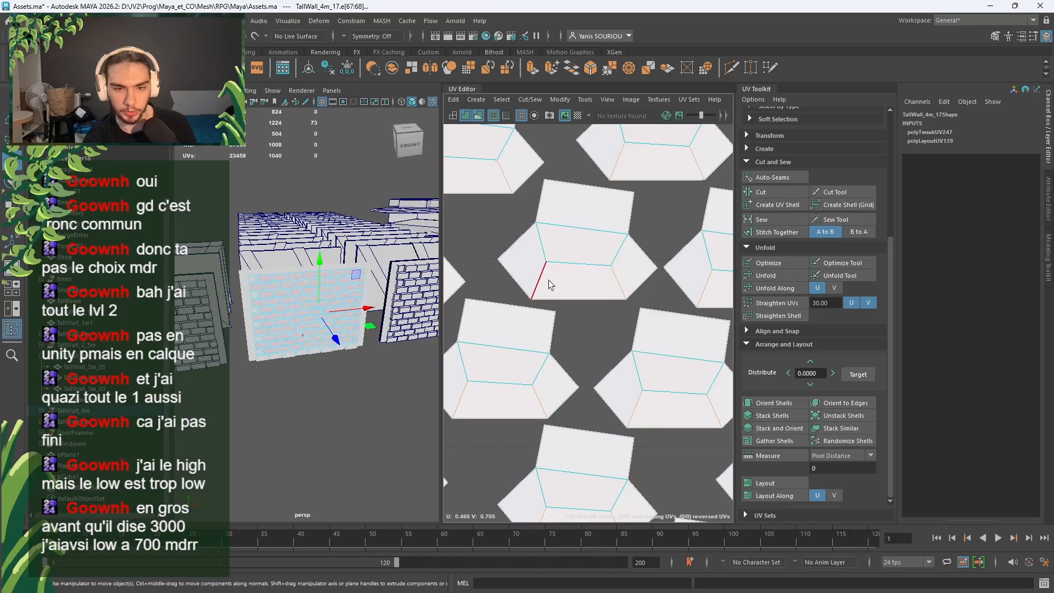
{"action": "left_click", "coordinate": [545, 279], "text": "shift"}
Step: Add the slanted edges of the staggered brick shells toward the outer column, down to the sideways-turned shell
{"action": "scroll", "coordinate": [546, 279], "scroll_direction": "down", "scroll_amount": 3}
{"action": "middle_click_drag", "start_coordinate": [573, 288], "coordinate": [524, 259], "text": "alt"}
{"action": "middle_click_drag", "start_coordinate": [658, 323], "coordinate": [612, 319], "text": "alt"}
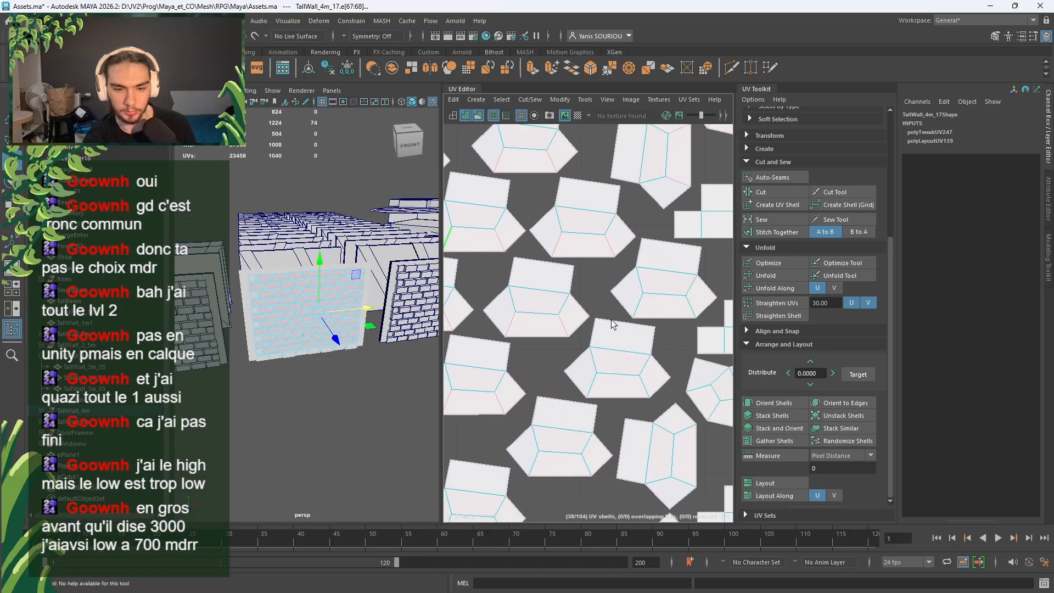
{"action": "left_click", "coordinate": [641, 306], "text": "shift"}
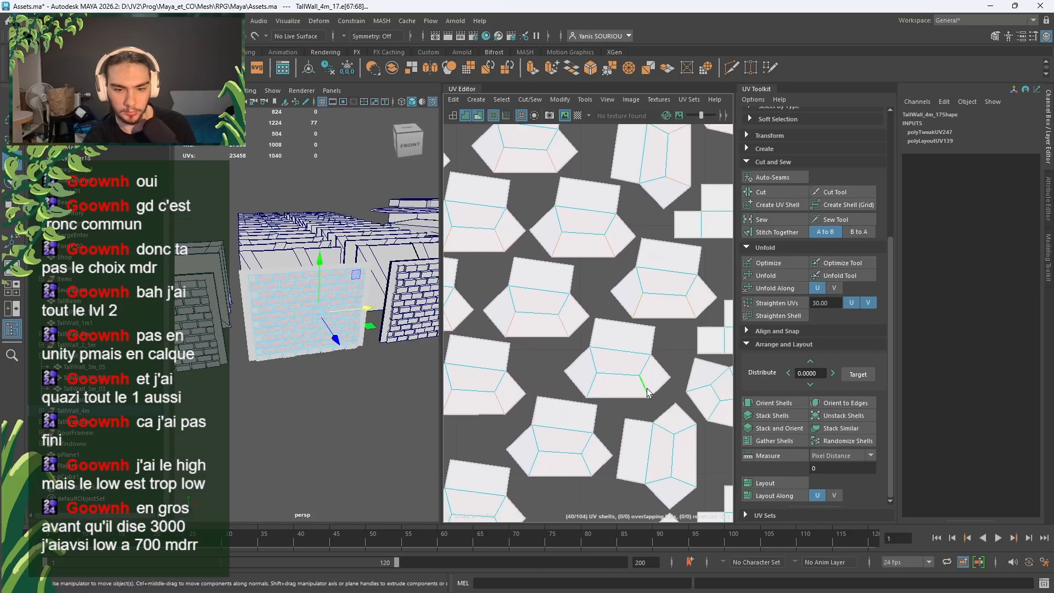
{"action": "left_click", "coordinate": [585, 466], "text": "shift"}
{"action": "left_click", "coordinate": [657, 494], "text": "shift"}
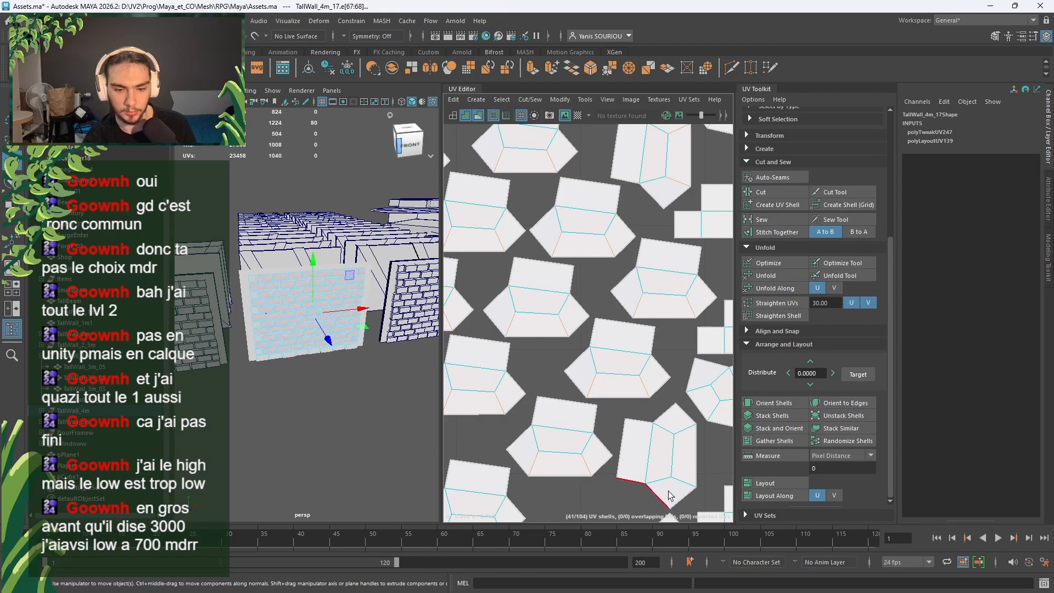
{"action": "left_click", "coordinate": [683, 492], "text": "shift"}
Step: Add the slanted edges of the small corner shells beside the cross-shaped shell and of the next sideways-turned shell
{"action": "middle_click_drag", "start_coordinate": [698, 422], "coordinate": [606, 422], "text": "alt"}
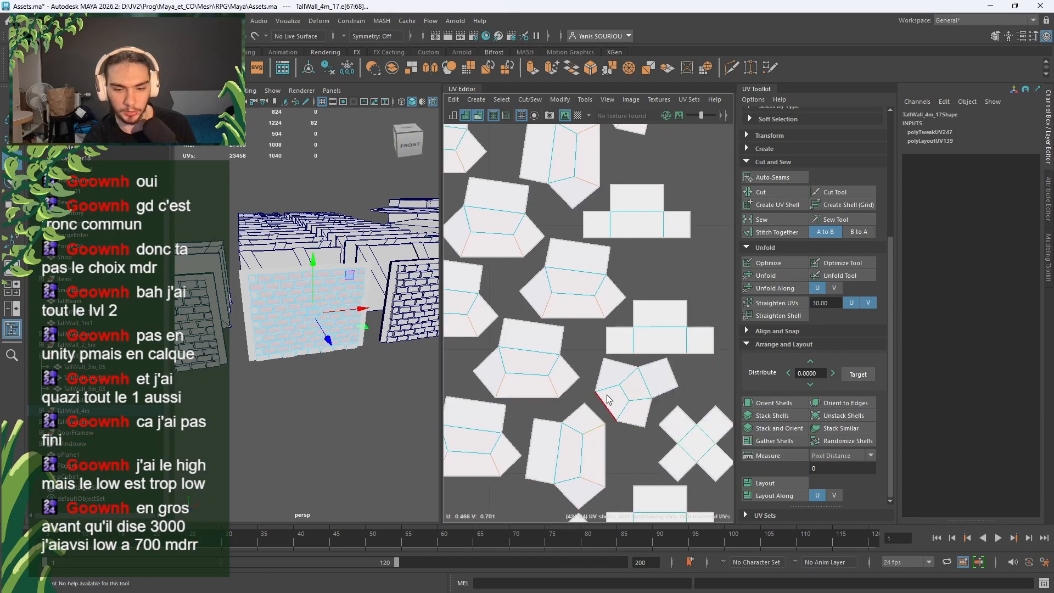
{"action": "left_click", "coordinate": [608, 388], "text": "shift"}
{"action": "left_click", "coordinate": [624, 409], "text": "shift"}
{"action": "middle_click_drag", "start_coordinate": [634, 493], "coordinate": [673, 350], "text": "alt"}
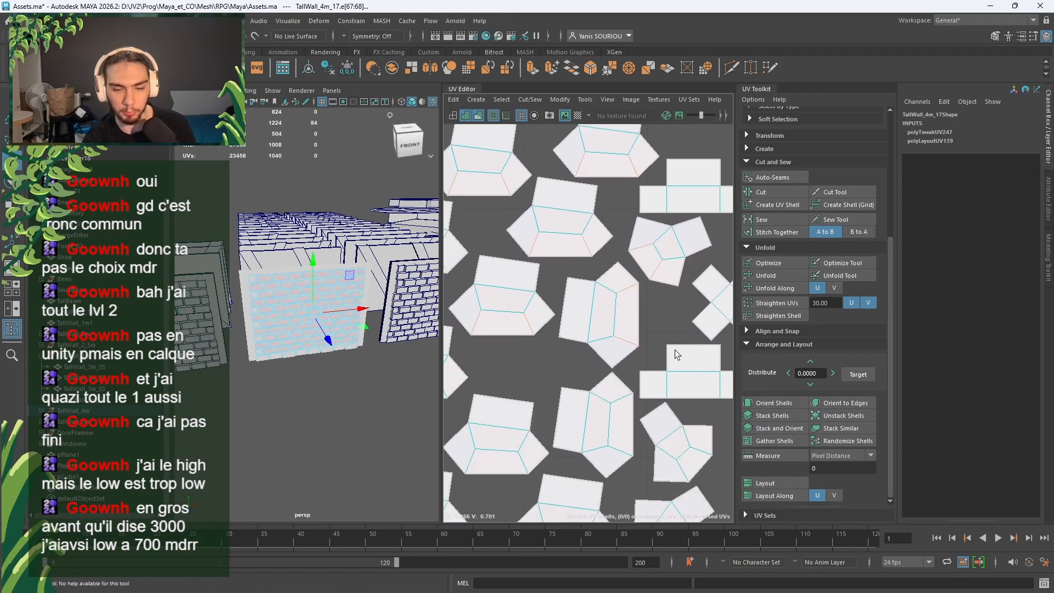
{"action": "middle_click_drag", "start_coordinate": [626, 396], "coordinate": [603, 318], "text": "alt"}
{"action": "left_click", "coordinate": [606, 319], "text": "shift"}
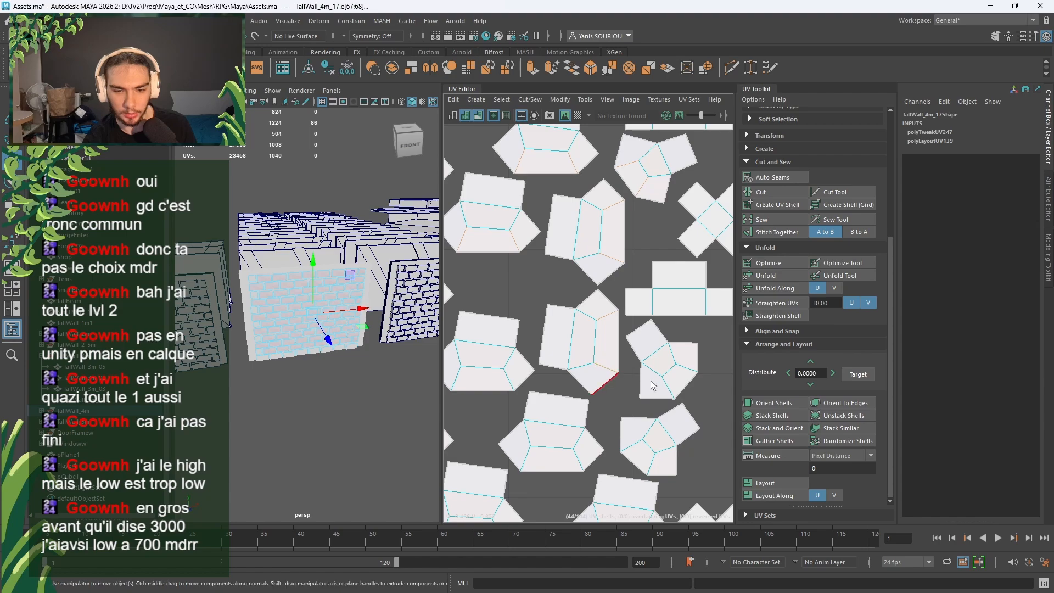
{"action": "left_click", "coordinate": [666, 386], "text": "shift"}
{"action": "left_click", "coordinate": [681, 372], "text": "shift"}
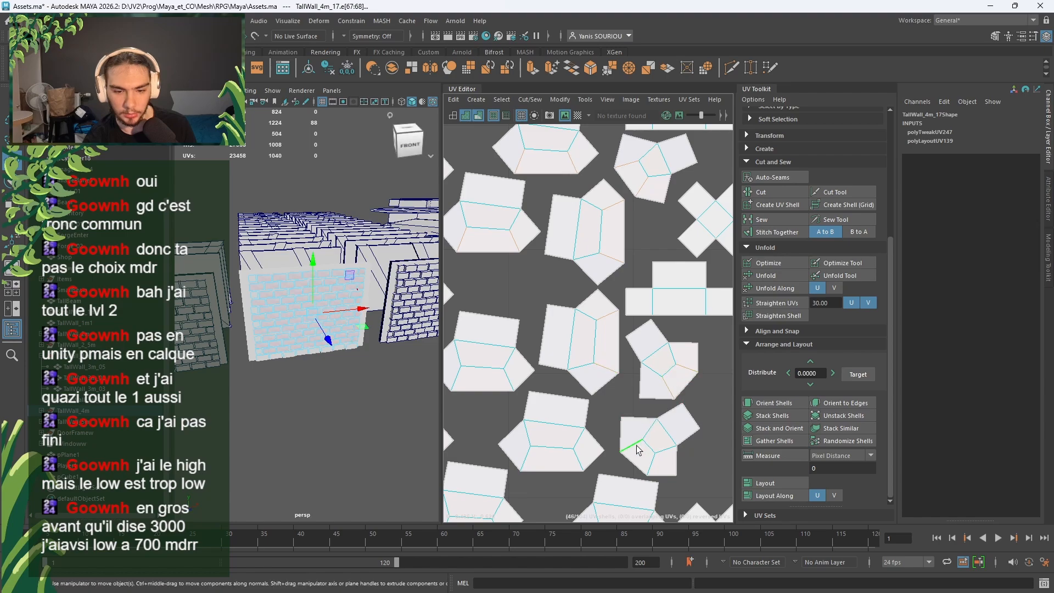
Step: Add the slanted edges of the brick shells in the columns inward from the small corner shells
{"action": "left_click", "coordinate": [524, 436], "text": "shift"}
{"action": "middle_click_drag", "start_coordinate": [496, 382], "coordinate": [708, 380], "text": "alt"}
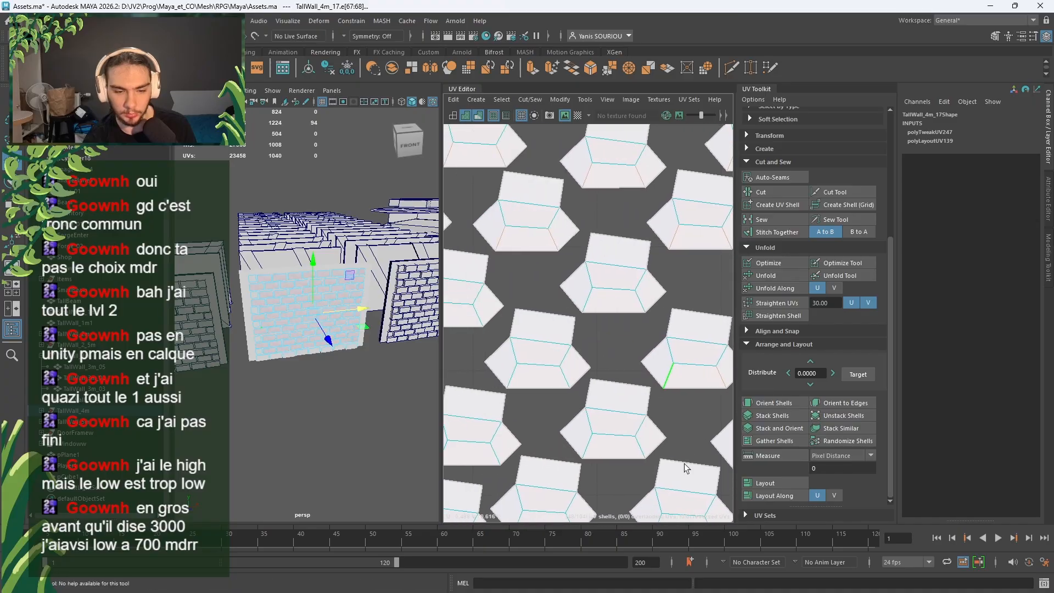
{"action": "left_click", "coordinate": [635, 447], "text": "shift"}
{"action": "left_click", "coordinate": [590, 445], "text": "shift"}
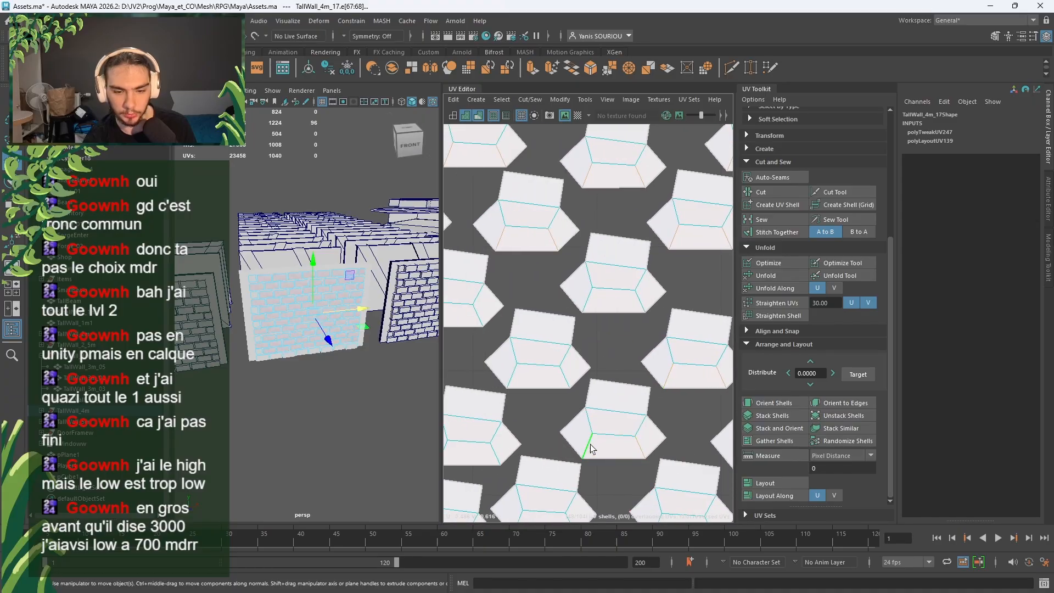
{"action": "left_click", "coordinate": [517, 380], "text": "shift"}
Step: Continue inward and down, adding the slanted edges of the unselected brick shells in the next columns toward the tall panel shell
{"action": "middle_click_drag", "start_coordinate": [515, 320], "coordinate": [635, 321], "text": "alt"}
{"action": "left_click", "coordinate": [595, 321], "text": "shift"}
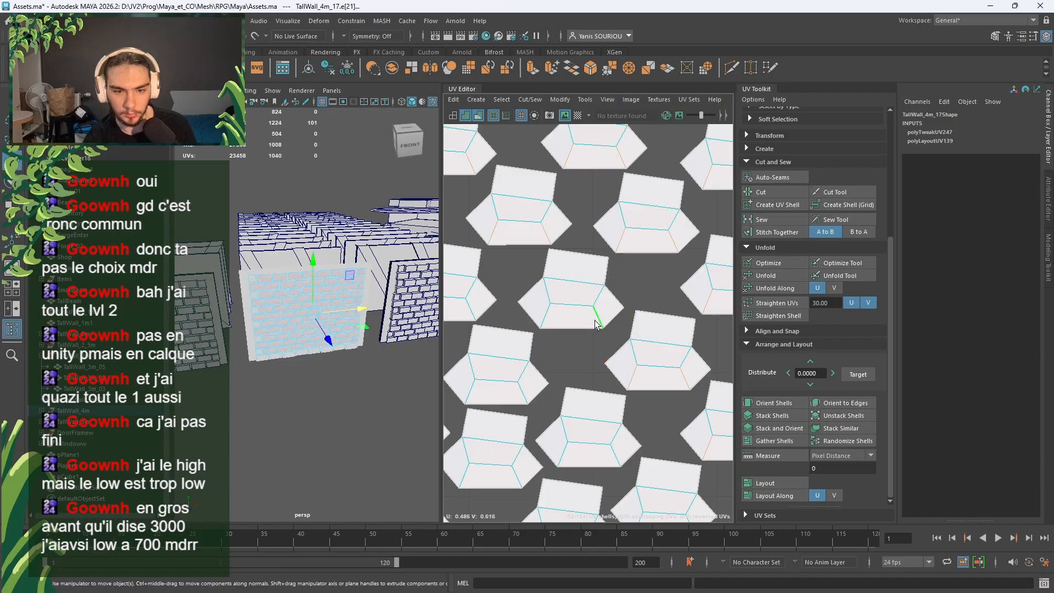
{"action": "left_click", "coordinate": [541, 318], "text": "shift"}
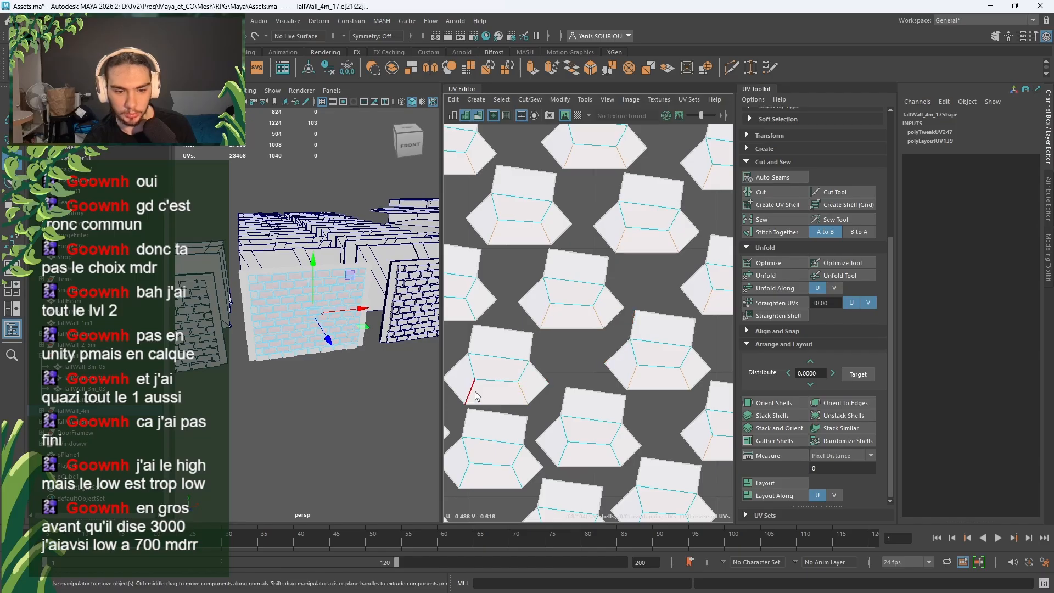
{"action": "left_click", "coordinate": [496, 471], "text": "shift"}
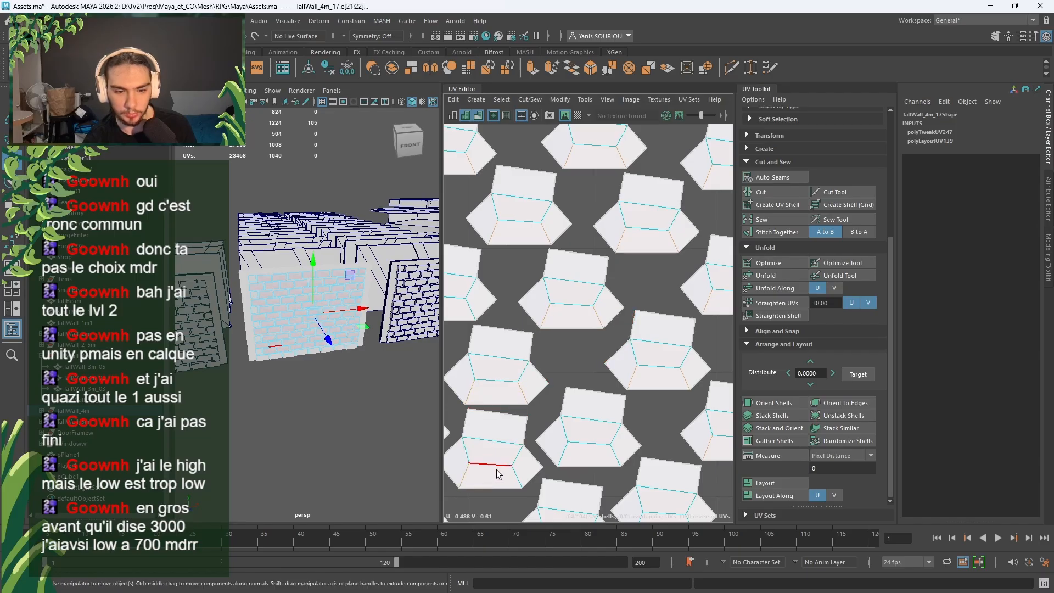
{"action": "left_click", "coordinate": [564, 453], "text": "shift"}
{"action": "left_click", "coordinate": [617, 456], "text": "shift"}
{"action": "middle_click_drag", "start_coordinate": [629, 465], "coordinate": [622, 337], "text": "alt"}
{"action": "left_click", "coordinate": [637, 377], "text": "shift"}
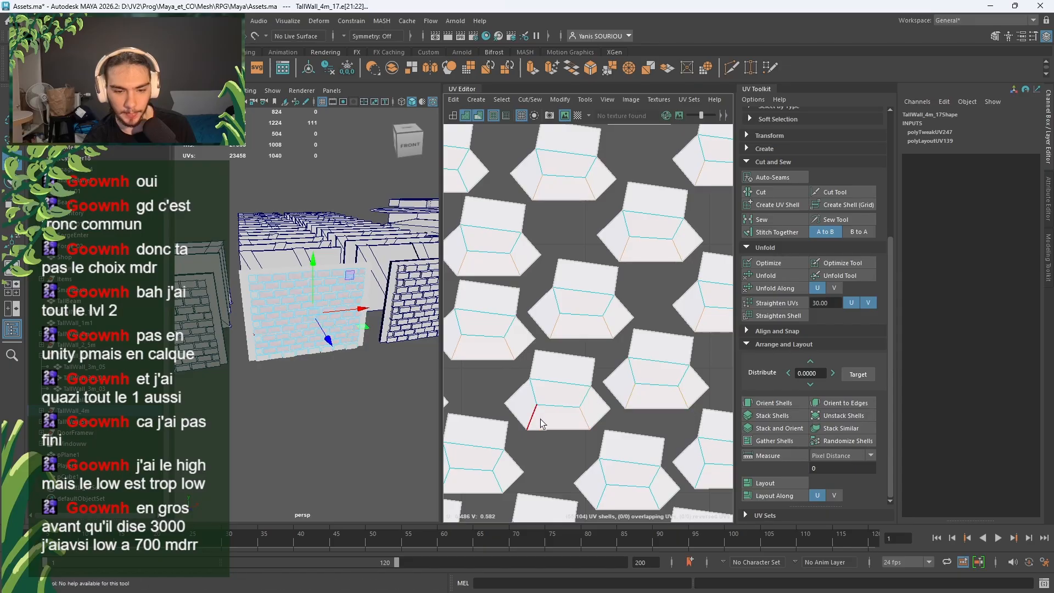
{"action": "left_click", "coordinate": [553, 380], "text": "shift"}
Step: Add the slanted edges of the brick shells under the large panel shell and of the small corner shell beside the tall panel
{"action": "middle_click_drag", "start_coordinate": [553, 364], "coordinate": [683, 398], "text": "alt"}
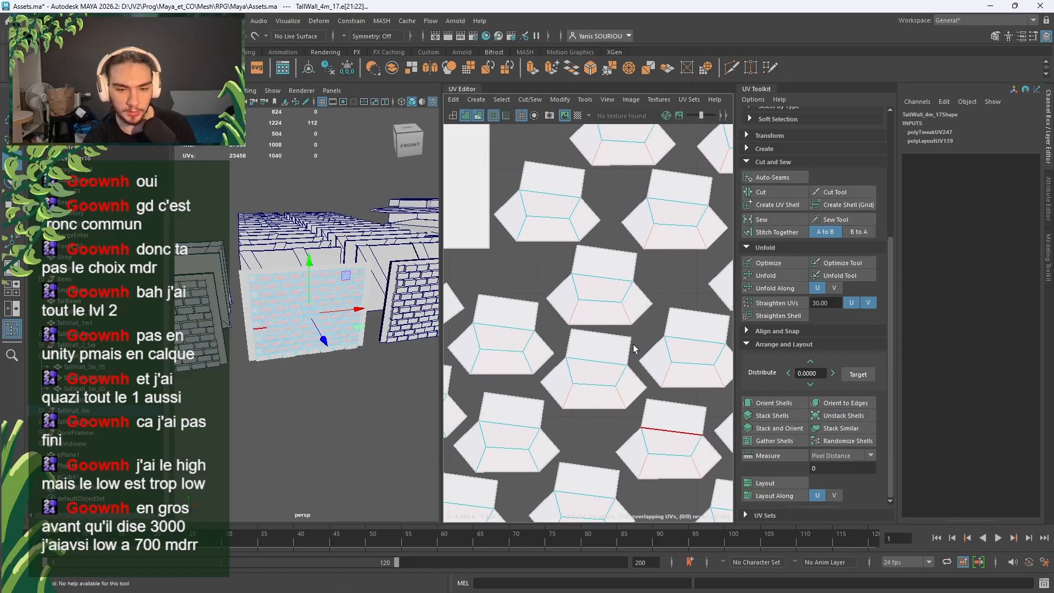
{"action": "left_click", "coordinate": [531, 237], "text": "shift"}
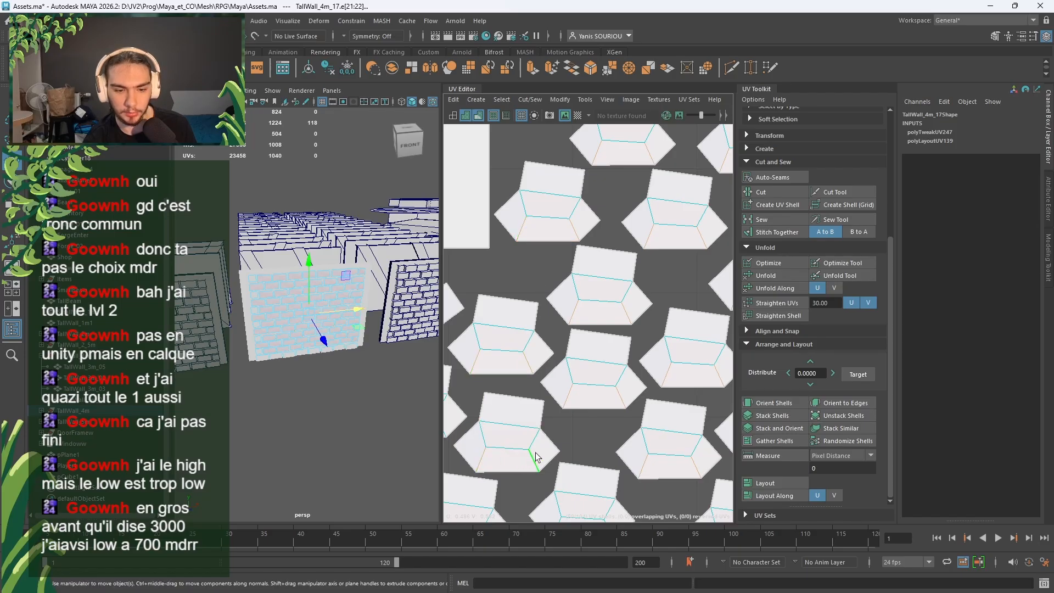
{"action": "middle_click_drag", "start_coordinate": [541, 204], "coordinate": [642, 239], "text": "alt"}
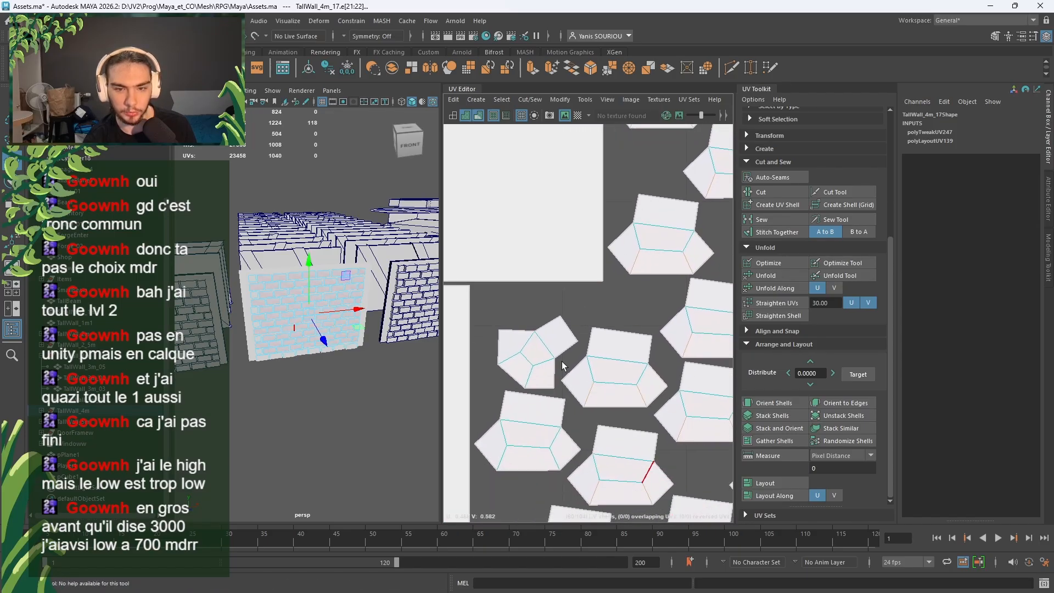
{"action": "left_click", "coordinate": [530, 378], "text": "shift"}
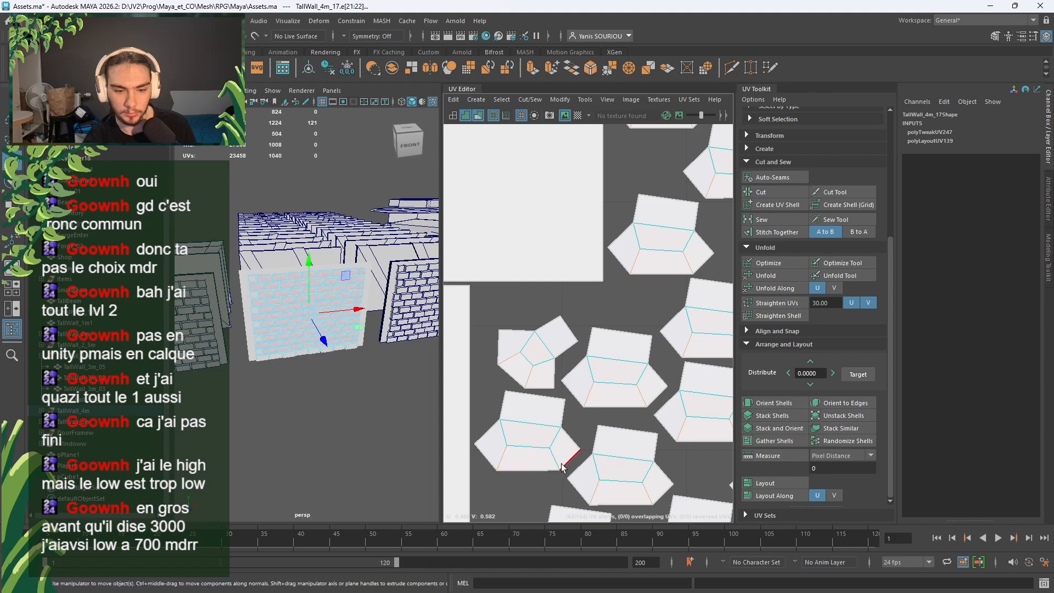
Step: Add the slanted edges of the brick shells stacked down along the tall panel shell, to just above the bottom row
{"action": "middle_click_drag", "start_coordinate": [584, 459], "coordinate": [568, 316], "text": "alt"}
{"action": "left_click", "coordinate": [532, 429], "text": "shift"}
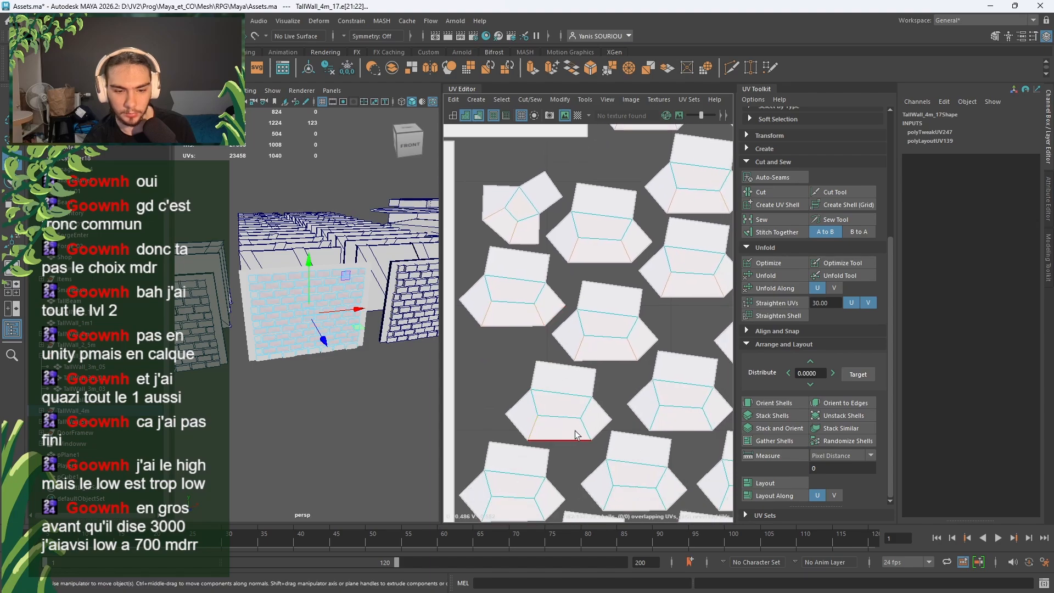
{"action": "left_click", "coordinate": [587, 430], "text": "shift"}
{"action": "left_click", "coordinate": [653, 418], "text": "shift"}
{"action": "middle_click_drag", "start_coordinate": [689, 433], "coordinate": [688, 302], "text": "alt"}
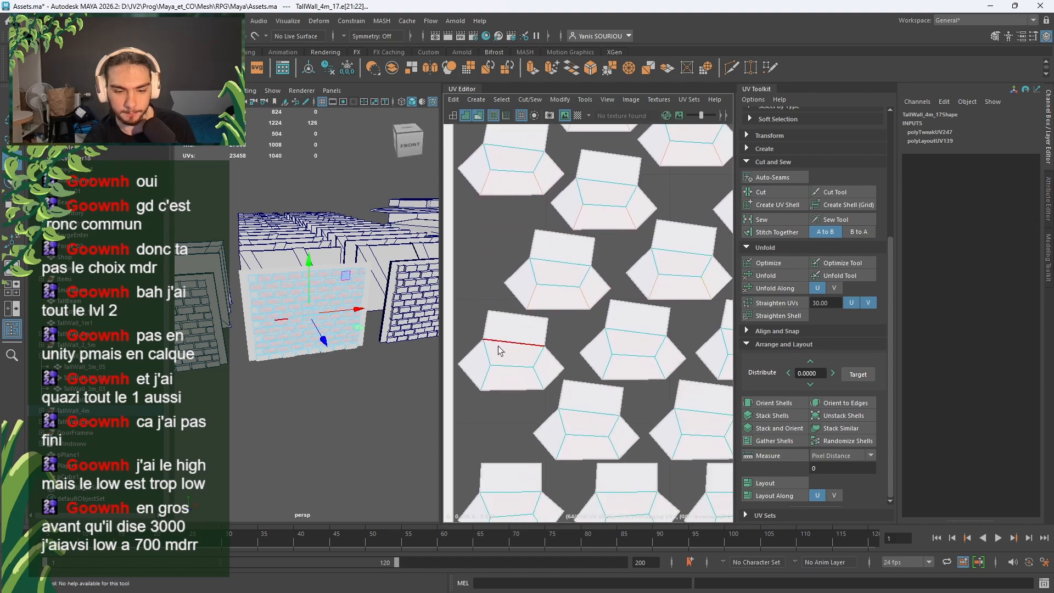
{"action": "left_click", "coordinate": [561, 437], "text": "shift"}
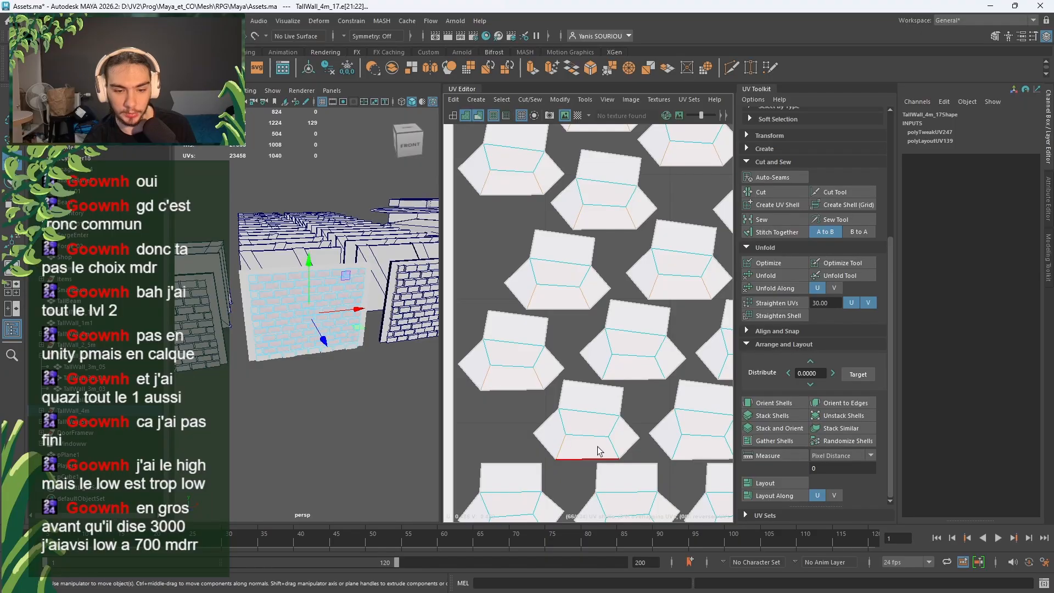
{"action": "left_click", "coordinate": [612, 437], "text": "shift"}
{"action": "left_click", "coordinate": [607, 364], "text": "shift"}
{"action": "left_click", "coordinate": [657, 368], "text": "shift"}
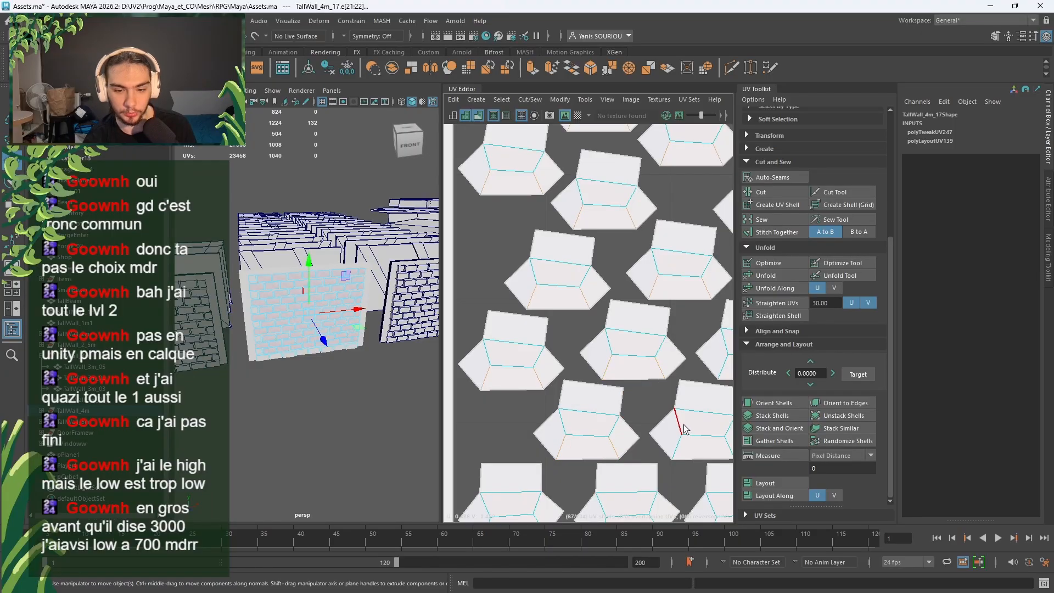
{"action": "left_click", "coordinate": [679, 442], "text": "shift"}
Step: Add the slanted edges of the bottom-row brick shells nearest the tall panel shell
{"action": "middle_click_drag", "start_coordinate": [713, 440], "coordinate": [614, 346], "text": "alt"}
{"action": "left_click", "coordinate": [635, 399], "text": "shift"}
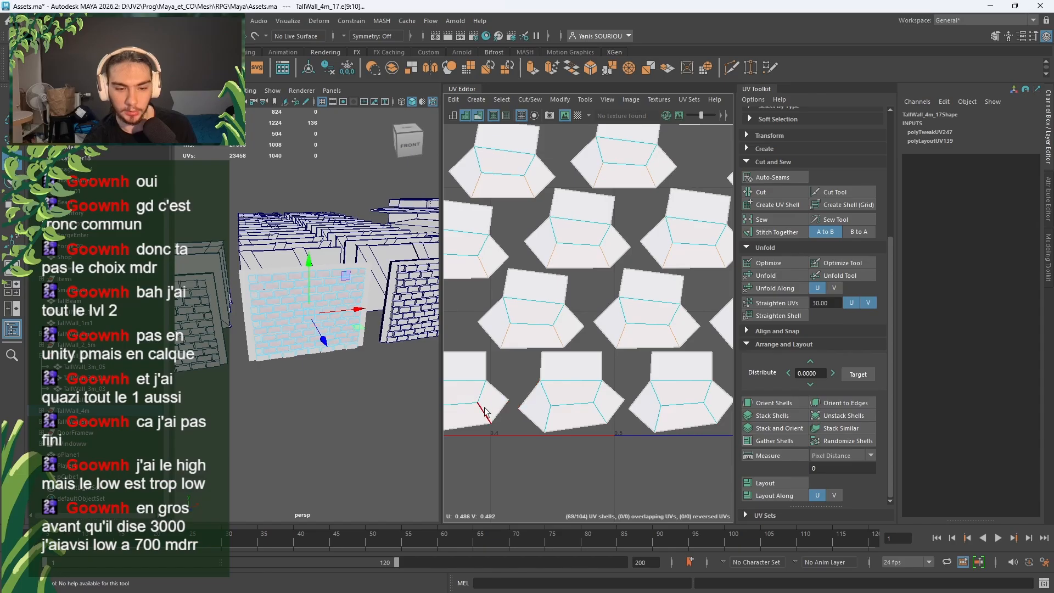
{"action": "left_click", "coordinate": [480, 411], "text": "shift"}
{"action": "middle_click_drag", "start_coordinate": [494, 402], "coordinate": [563, 379], "text": "alt"}
{"action": "left_click", "coordinate": [504, 401], "text": "shift"}
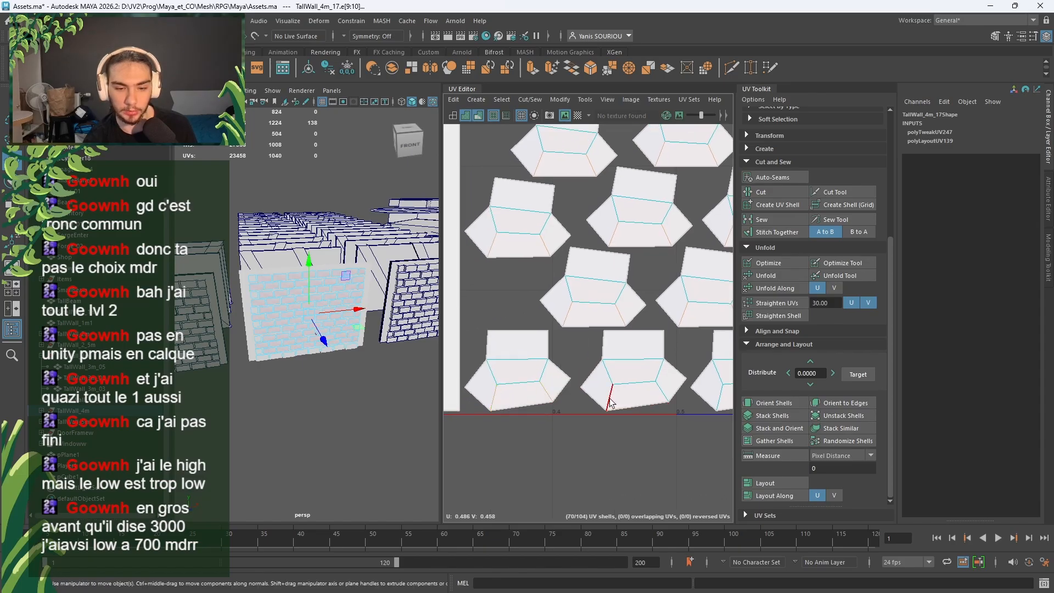
{"action": "left_click", "coordinate": [664, 393], "text": "shift"}
Step: Continue along the bottom two rows, adding the slanted edges of the next brick shells to the right
{"action": "middle_click_drag", "start_coordinate": [637, 381], "coordinate": [459, 375], "text": "alt"}
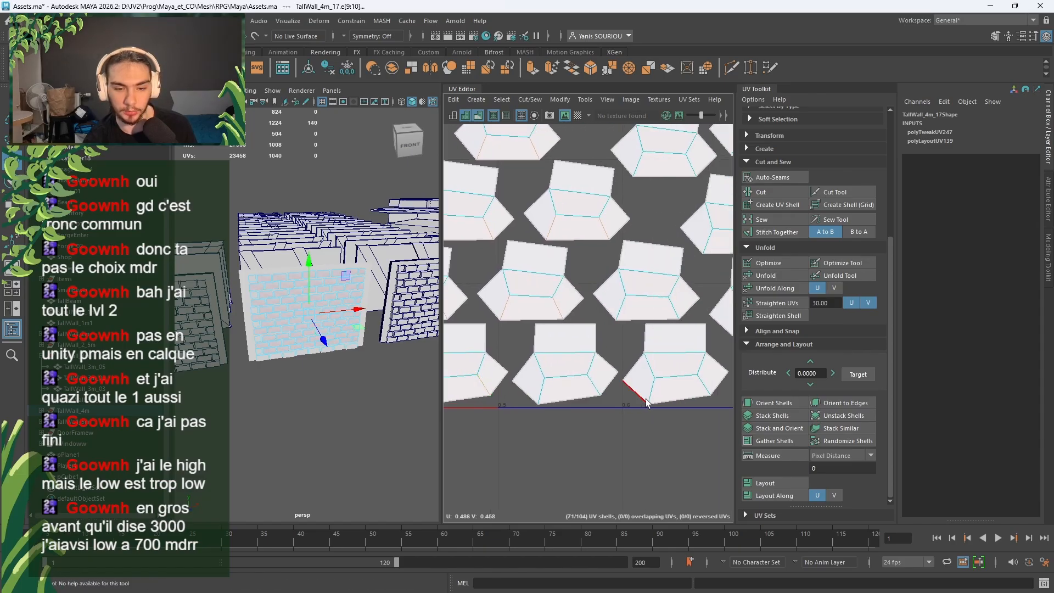
{"action": "left_click", "coordinate": [540, 396], "text": "shift"}
{"action": "left_click", "coordinate": [620, 314], "text": "shift"}
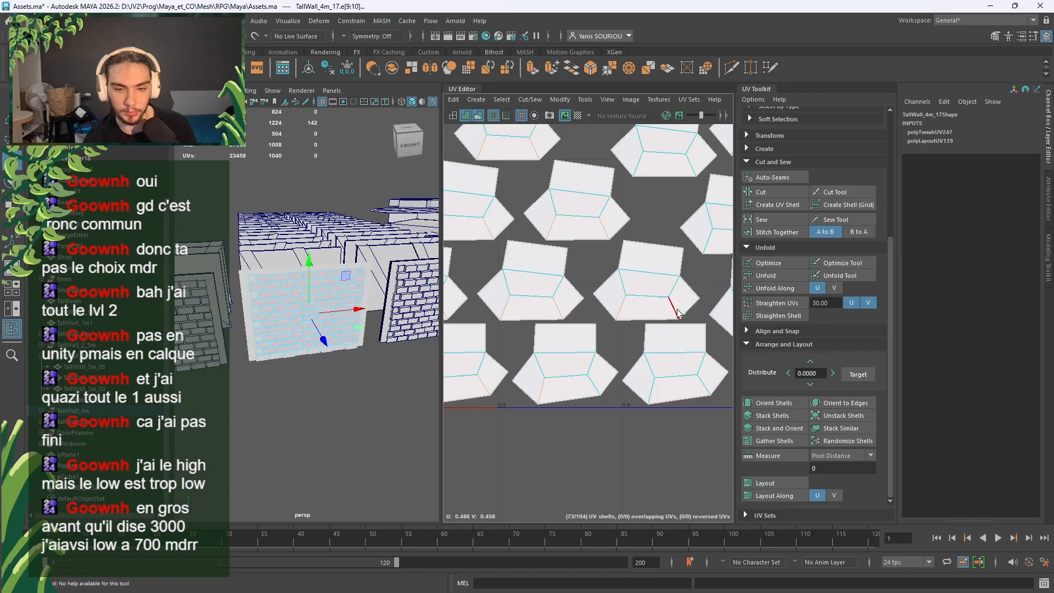
{"action": "left_click", "coordinate": [654, 394], "text": "shift"}
{"action": "left_click", "coordinate": [695, 391], "text": "shift"}
Step: Add the slanted edges of the brick shells in the lower columns just before the sideways-turned shells
{"action": "middle_click_drag", "start_coordinate": [696, 391], "coordinate": [529, 474], "text": "alt"}
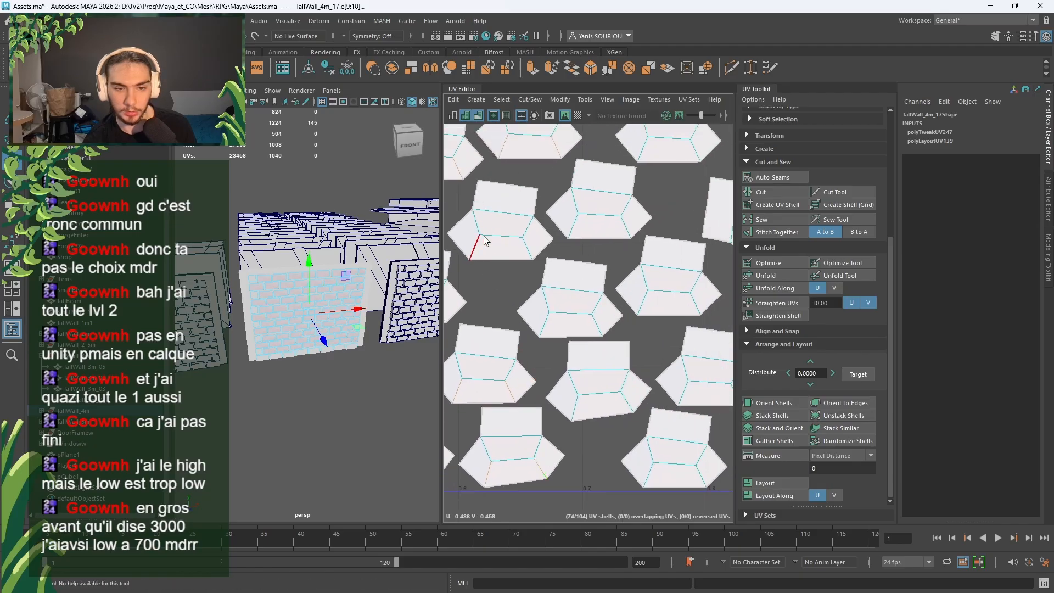
{"action": "left_click", "coordinate": [521, 245], "text": "shift"}
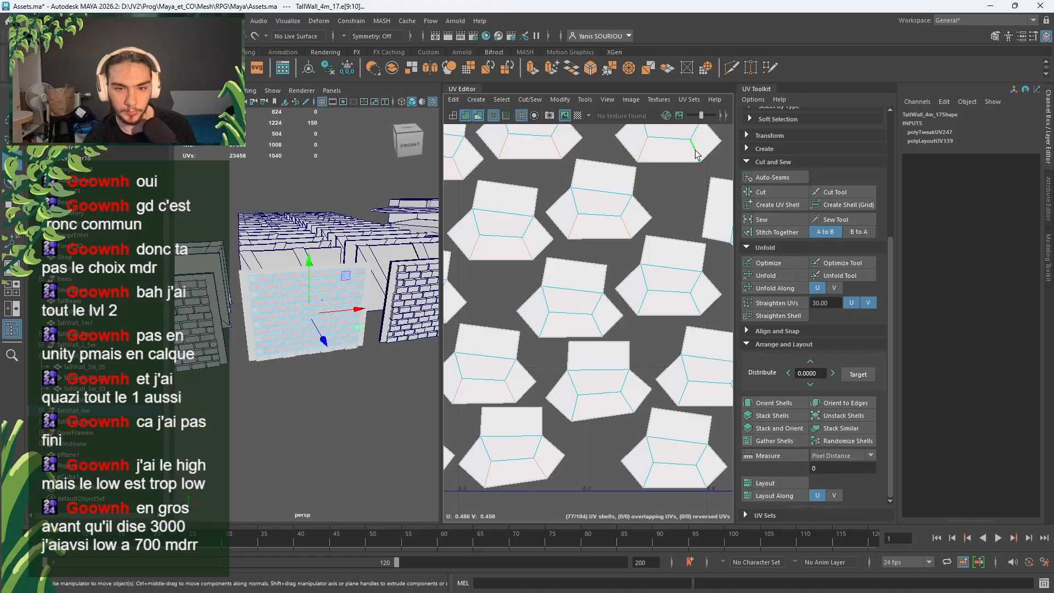
{"action": "left_click", "coordinate": [634, 308], "text": "shift"}
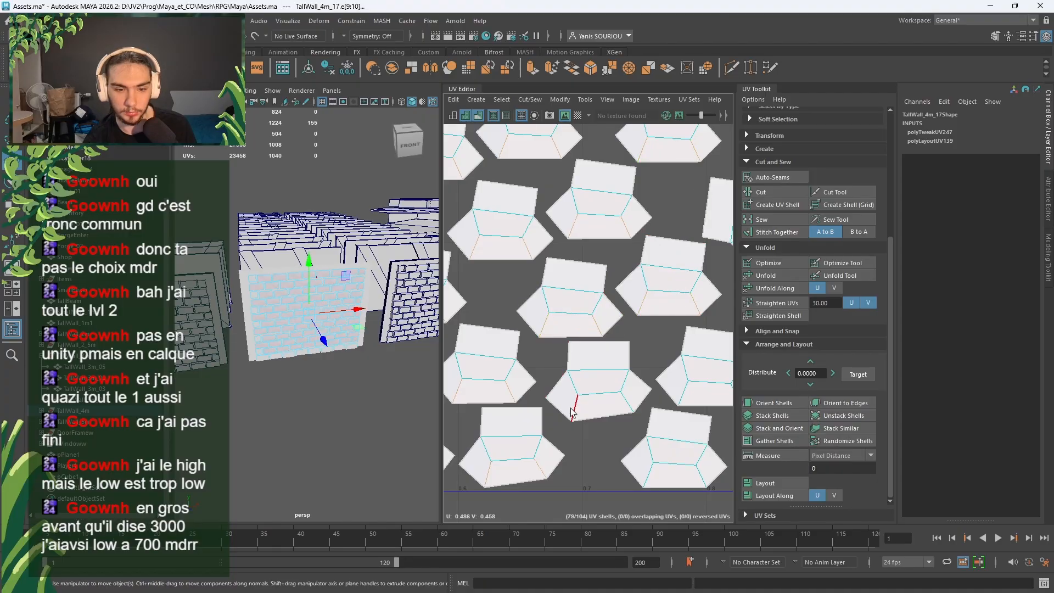
{"action": "left_click", "coordinate": [623, 408], "text": "shift"}
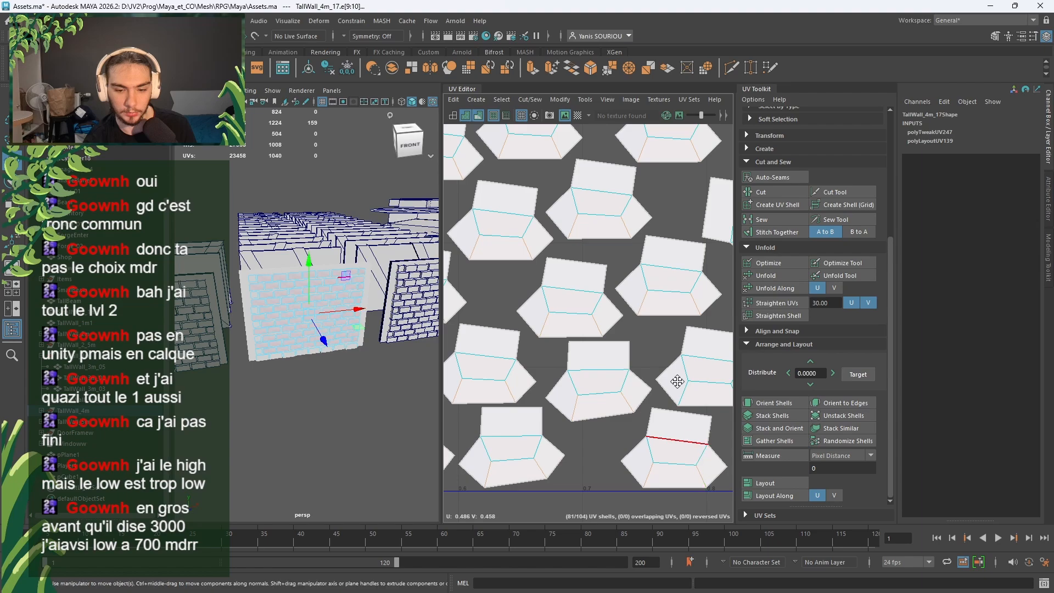
{"action": "middle_click_drag", "start_coordinate": [680, 398], "coordinate": [571, 393], "text": "alt"}
{"action": "left_click", "coordinate": [571, 393], "text": "shift"}
{"action": "left_click", "coordinate": [623, 391], "text": "shift"}
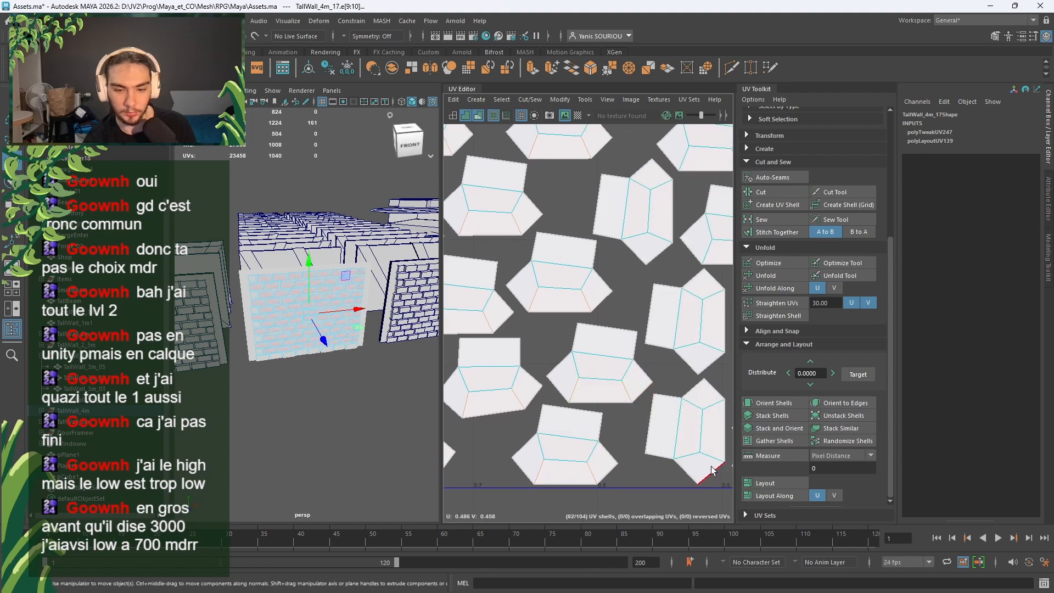
Step: Add the slanted edges of the lower sideways-turned shells and the brick shell between them and the crosses
{"action": "left_click", "coordinate": [713, 454], "text": "shift"}
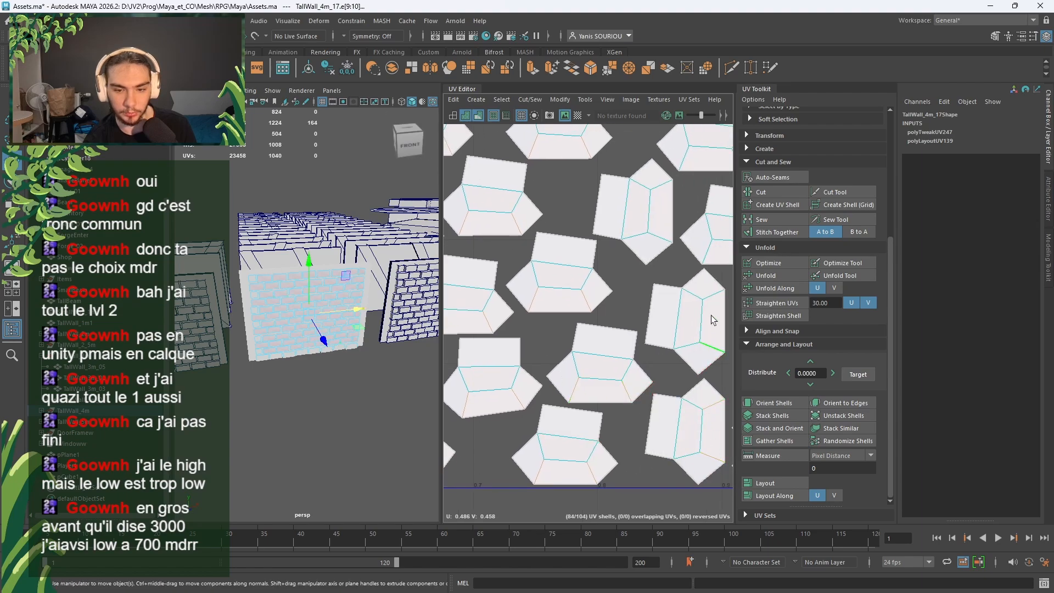
{"action": "middle_click_drag", "start_coordinate": [712, 305], "coordinate": [598, 340], "text": "alt"}
{"action": "left_click", "coordinate": [617, 296], "text": "shift"}
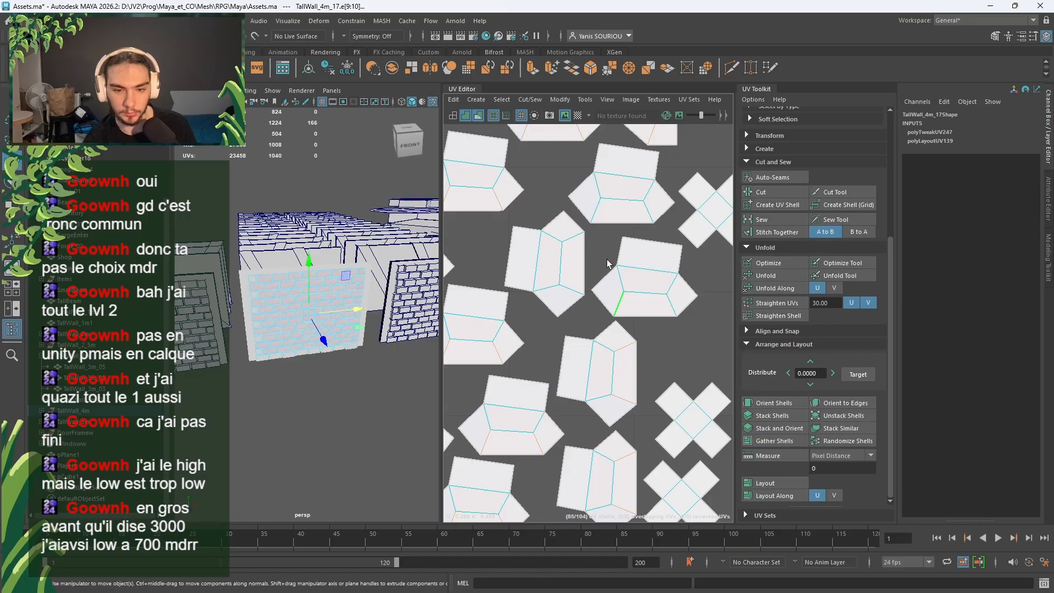
{"action": "left_click", "coordinate": [562, 248], "text": "shift"}
{"action": "scroll", "coordinate": [676, 354], "scroll_direction": "down", "scroll_amount": 10}
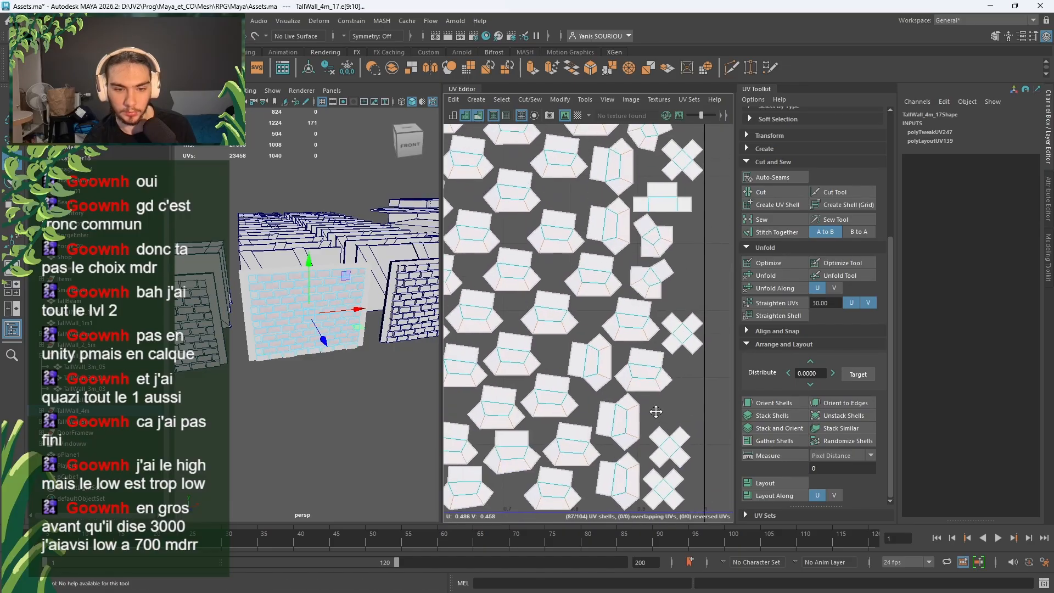
Step: Cut the UVs along the selected slanted brick edges, and unfold and orient all of the wall's UV shells
{"action": "left_click", "coordinate": [772, 195]}
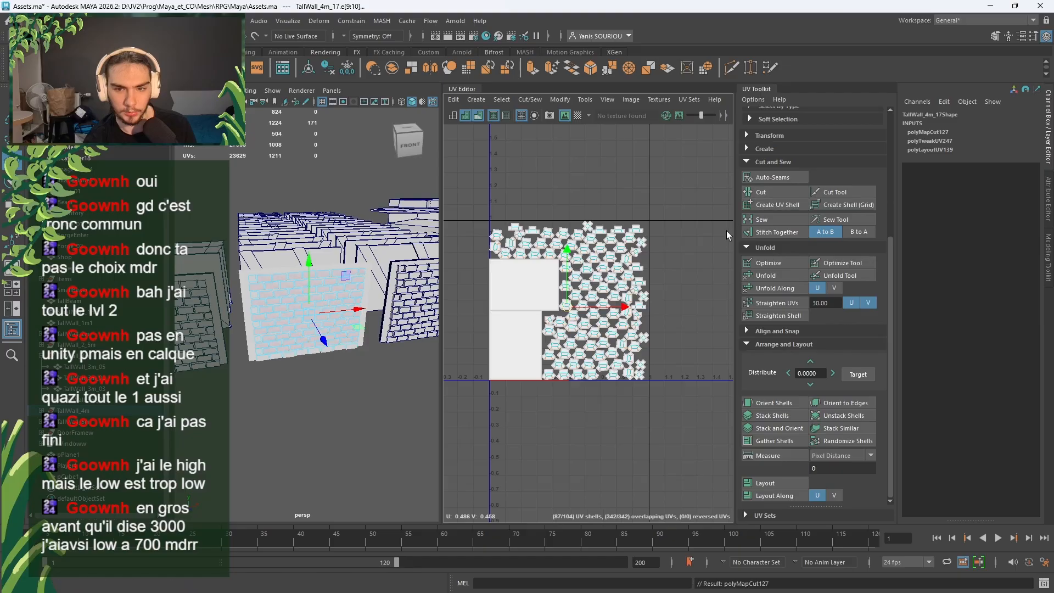
{"action": "right_click_drag", "start_coordinate": [678, 399], "coordinate": [643, 382]}
{"action": "left_click_drag", "start_coordinate": [691, 403], "coordinate": [439, 170]}
{"action": "left_click", "coordinate": [763, 276]}
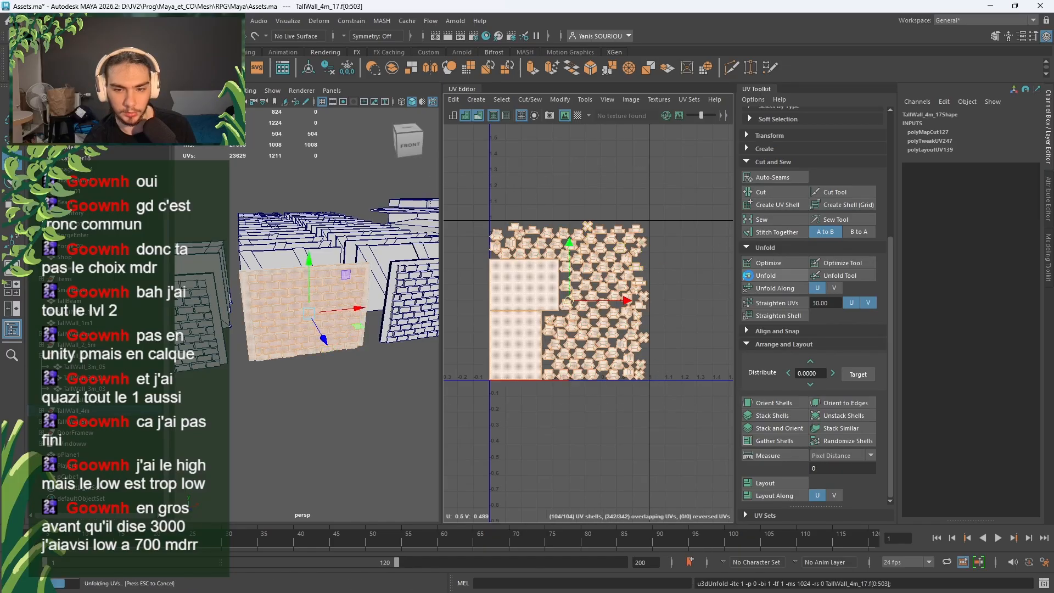
{"action": "left_click", "coordinate": [785, 403]}
Step: Cut the remaining joined edge on the tilted brick shell in the bottom row of the UV layout
{"action": "scroll", "coordinate": [572, 395], "scroll_direction": "up", "scroll_amount": 7}
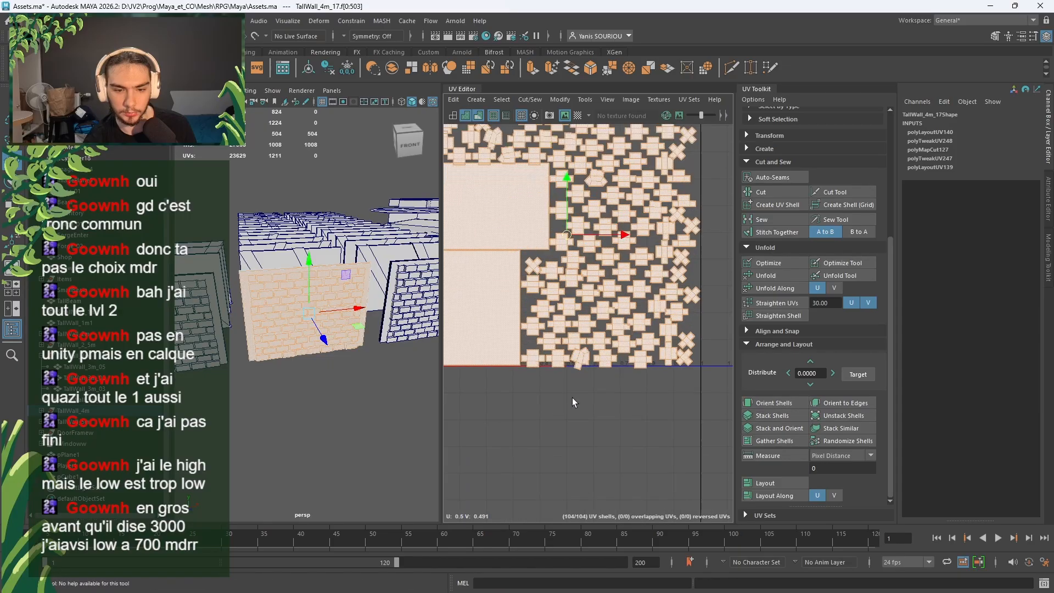
{"action": "right_click_drag", "start_coordinate": [588, 319], "coordinate": [587, 301]}
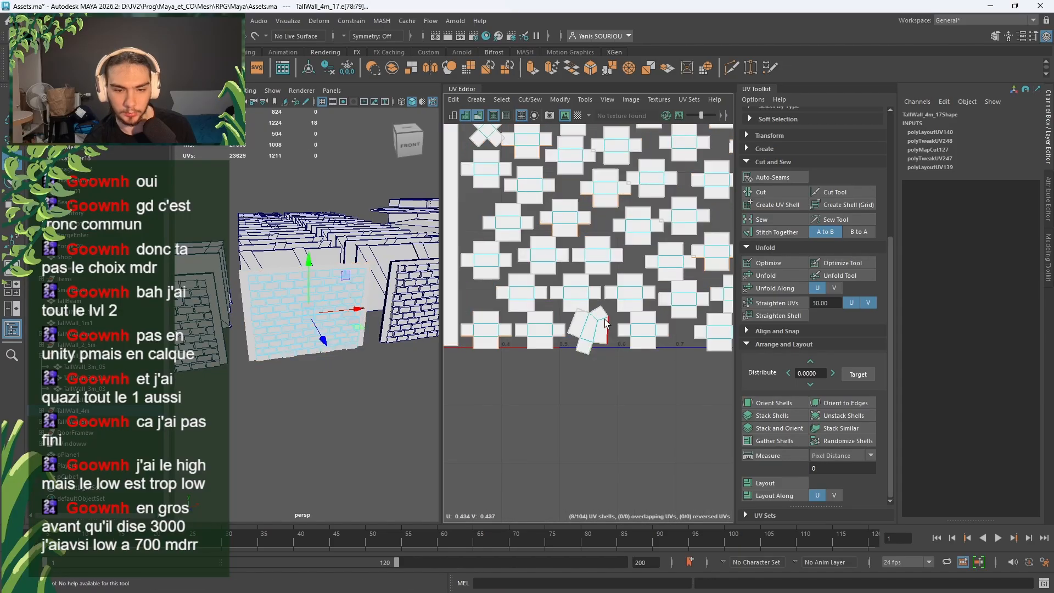
{"action": "left_click", "coordinate": [760, 191]}
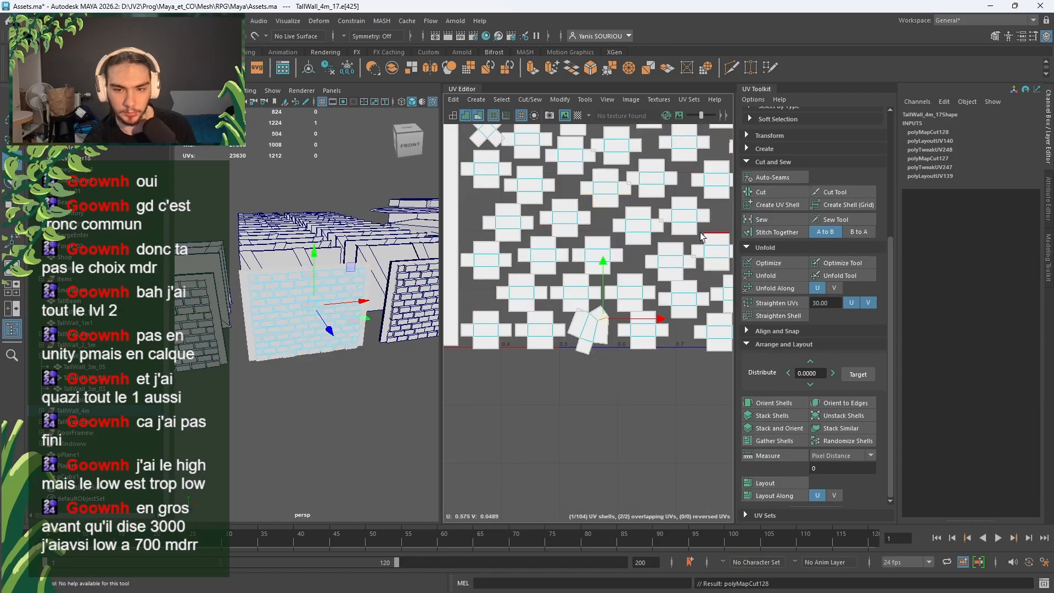
Step: Cut the two slanted edges of the still-distorted brick shell among the straight cross-shaped shells
{"action": "scroll", "coordinate": [702, 237], "scroll_direction": "down", "scroll_amount": 6}
{"action": "middle_click_drag", "start_coordinate": [532, 280], "coordinate": [618, 340], "text": "alt"}
{"action": "scroll", "coordinate": [620, 288], "scroll_direction": "up", "scroll_amount": 7}
{"action": "left_click", "coordinate": [592, 288]}
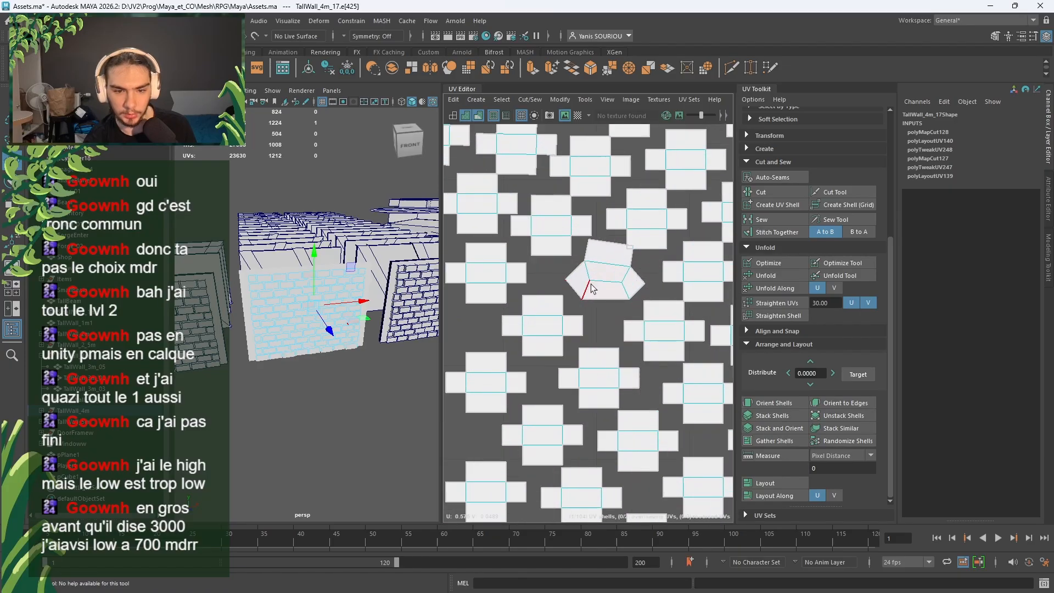
{"action": "left_click", "coordinate": [625, 294], "text": "shift"}
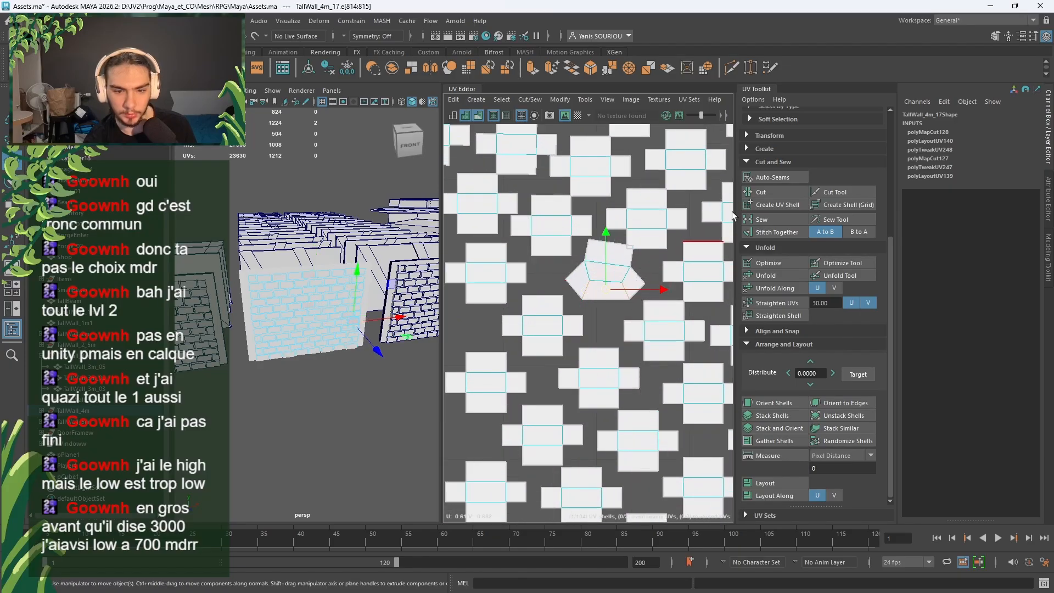
{"action": "left_click", "coordinate": [760, 192]}
Step: Cut the remaining joined edges on the two tilted brick shells just above the upper large panel shell
{"action": "scroll", "coordinate": [662, 295], "scroll_direction": "down", "scroll_amount": 5}
{"action": "scroll", "coordinate": [522, 299], "scroll_direction": "up", "scroll_amount": 4}
{"action": "left_click", "coordinate": [527, 281]}
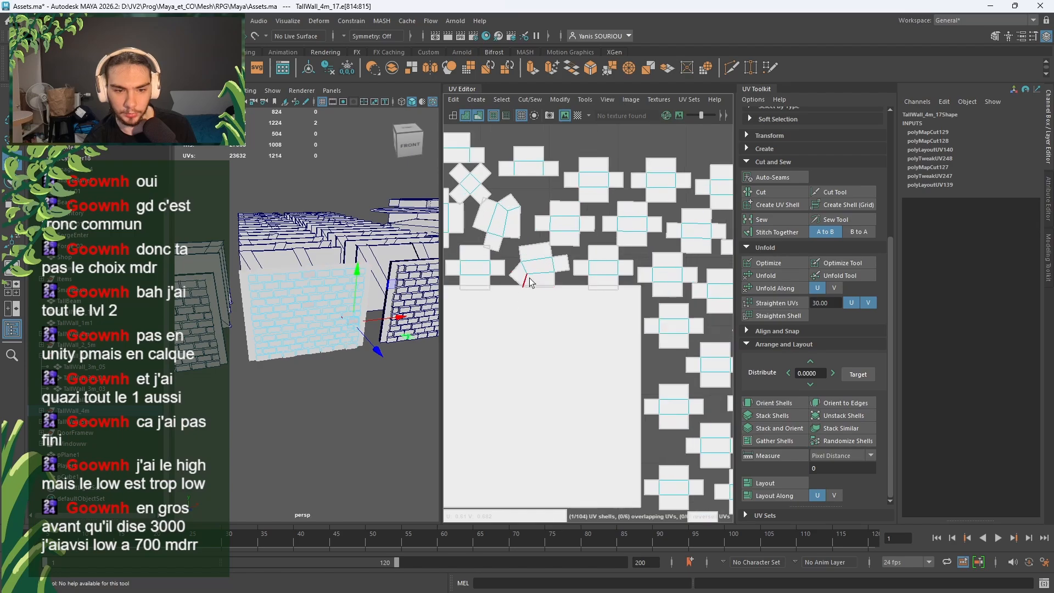
{"action": "left_click", "coordinate": [551, 206], "text": "shift"}
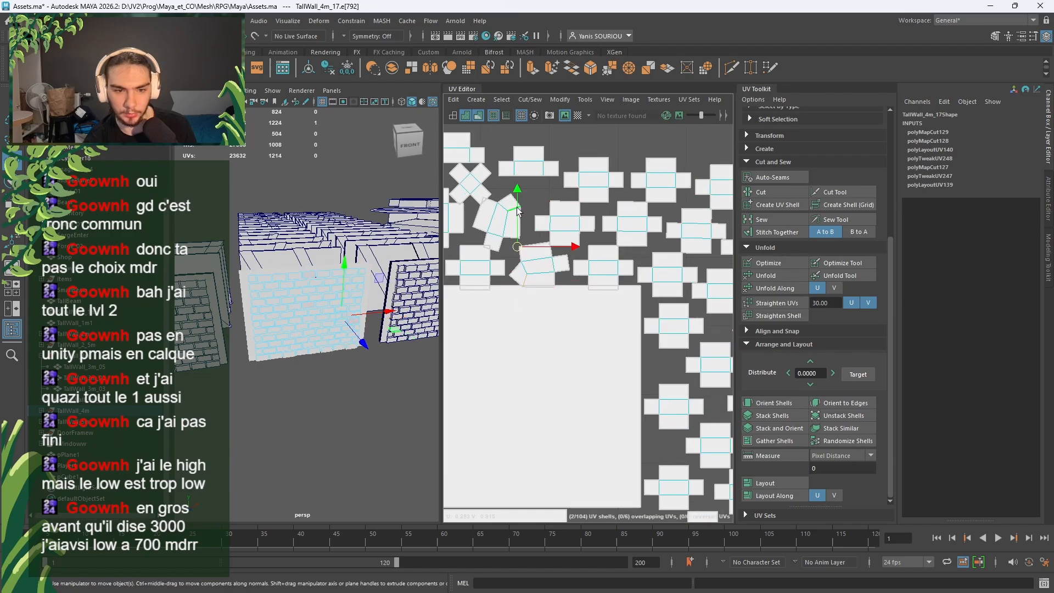
{"action": "left_click", "coordinate": [760, 191]}
Step: Unfold all of TallWall_4m_17's UV shells again, and orient and lay them out in the UV tile
{"action": "scroll", "coordinate": [597, 235], "scroll_direction": "down", "scroll_amount": 5}
{"action": "scroll", "coordinate": [597, 235], "scroll_direction": "down", "scroll_amount": 3}
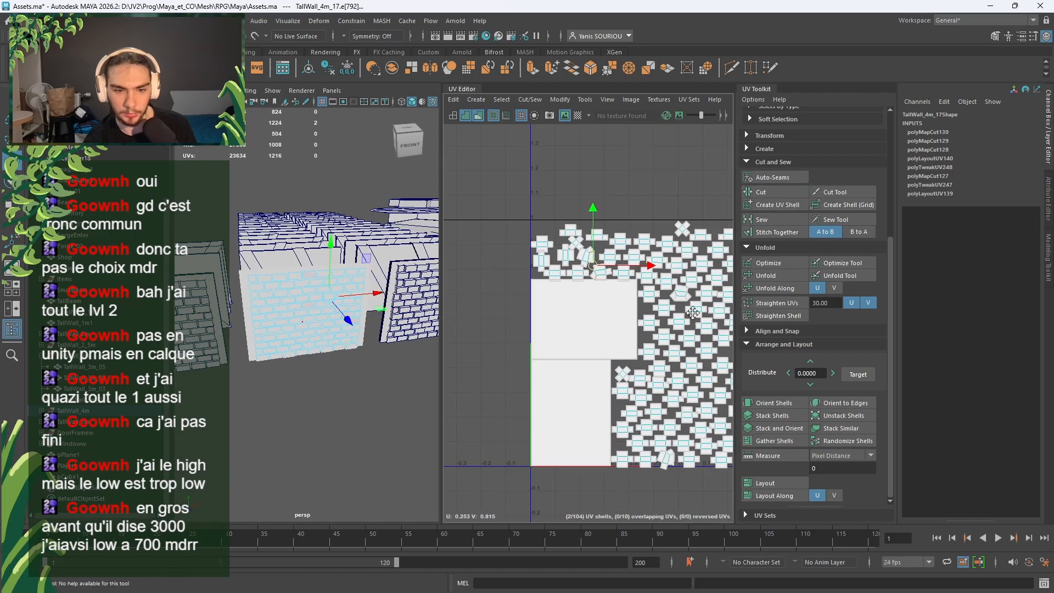
{"action": "right_click", "coordinate": [712, 323]}
{"action": "right_click_drag", "start_coordinate": [713, 318], "coordinate": [672, 308]}
{"action": "scroll", "coordinate": [671, 307], "scroll_direction": "down", "scroll_amount": 2}
{"action": "left_click_drag", "start_coordinate": [698, 396], "coordinate": [506, 187]}
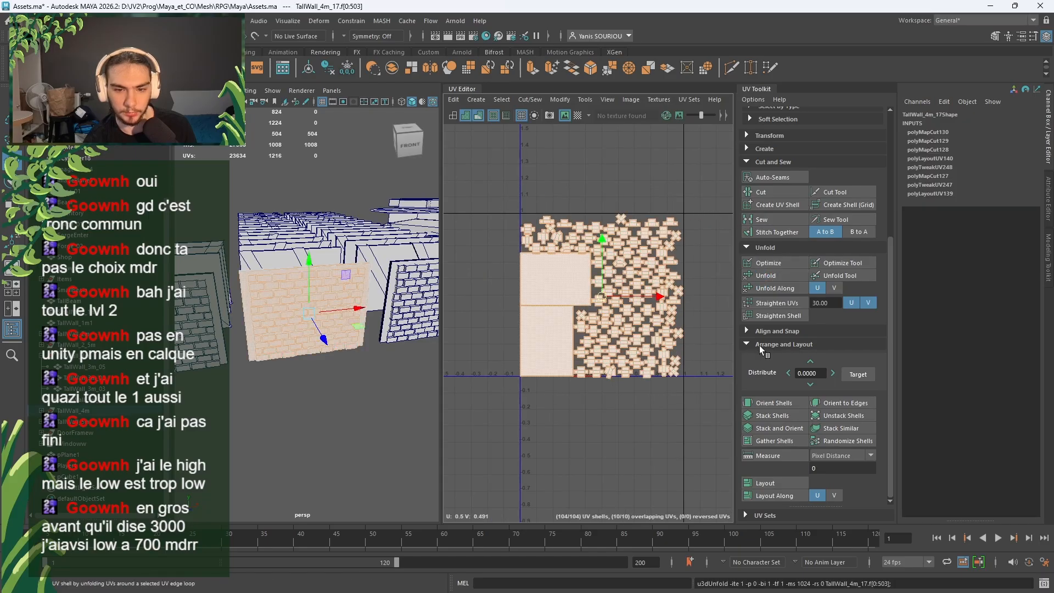
{"action": "left_click", "coordinate": [782, 405]}
{"action": "left_click", "coordinate": [779, 481]}
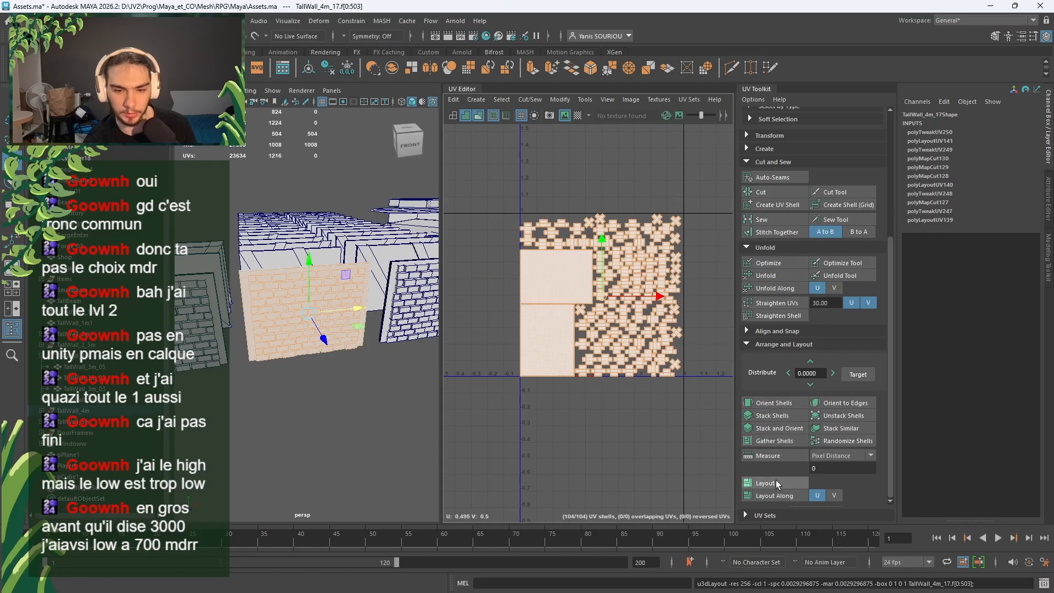
Step: Try to unfold the UVs of TallWall_5m_17, dismissing the non-manifold geometry fix
{"action": "left_click", "coordinate": [669, 440]}
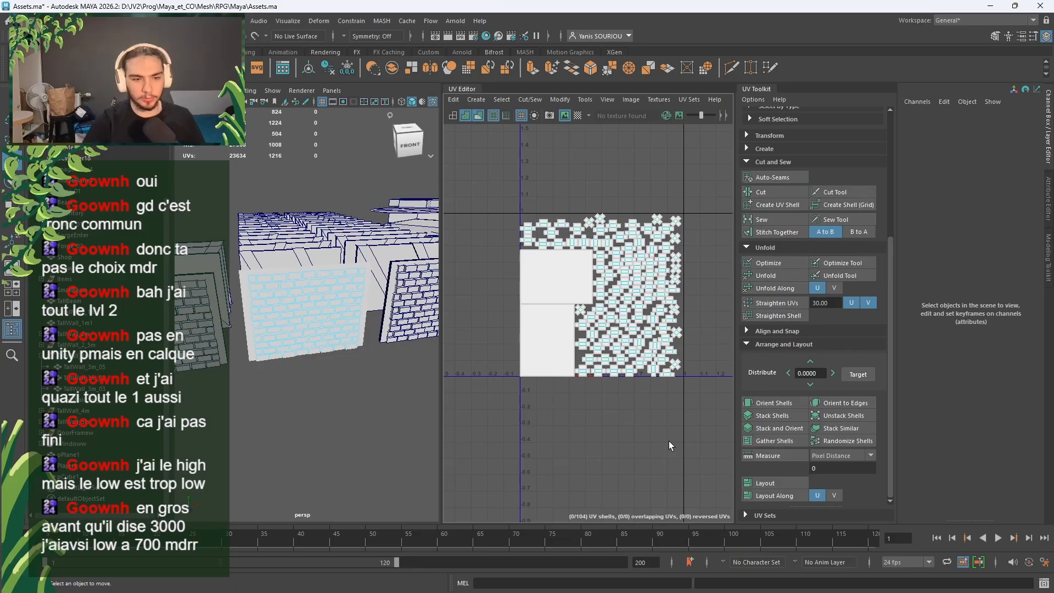
{"action": "left_click_drag", "start_coordinate": [668, 440], "coordinate": [643, 440], "text": "alt"}
{"action": "middle_click_drag", "start_coordinate": [643, 440], "coordinate": [638, 441], "text": "alt"}
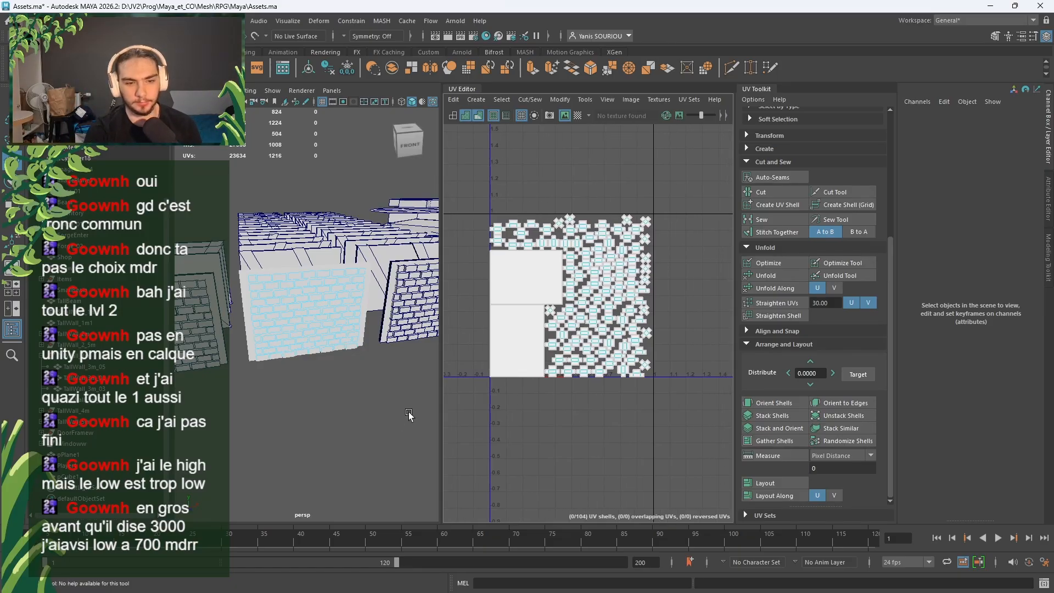
{"action": "middle_click_drag", "start_coordinate": [380, 381], "coordinate": [349, 360], "text": "alt"}
{"action": "scroll", "coordinate": [325, 395], "scroll_direction": "down", "scroll_amount": 5}
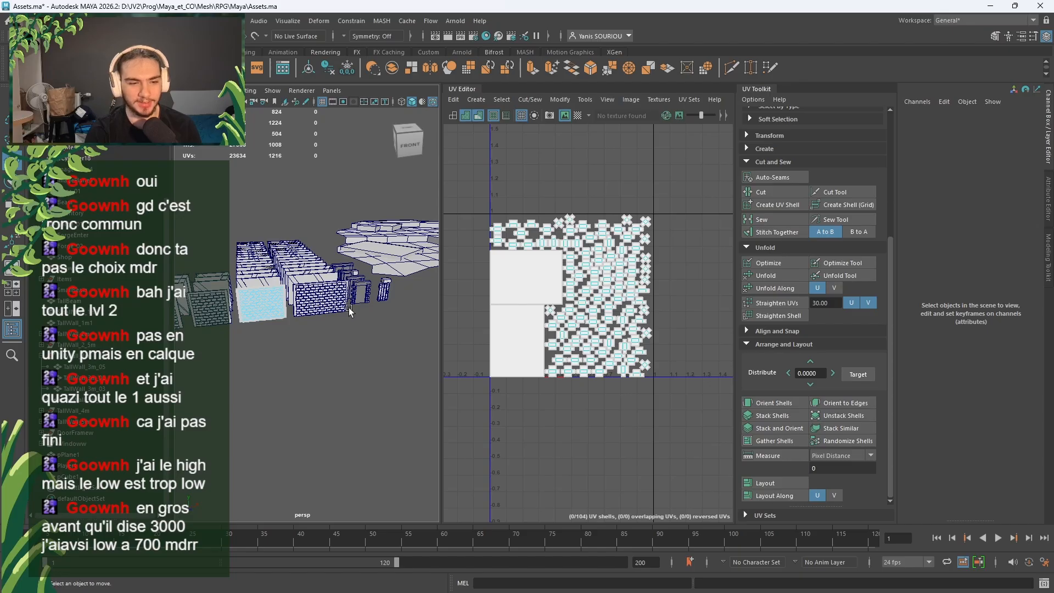
{"action": "left_click", "coordinate": [324, 311]}
{"action": "right_click_drag", "start_coordinate": [334, 378], "coordinate": [366, 340]}
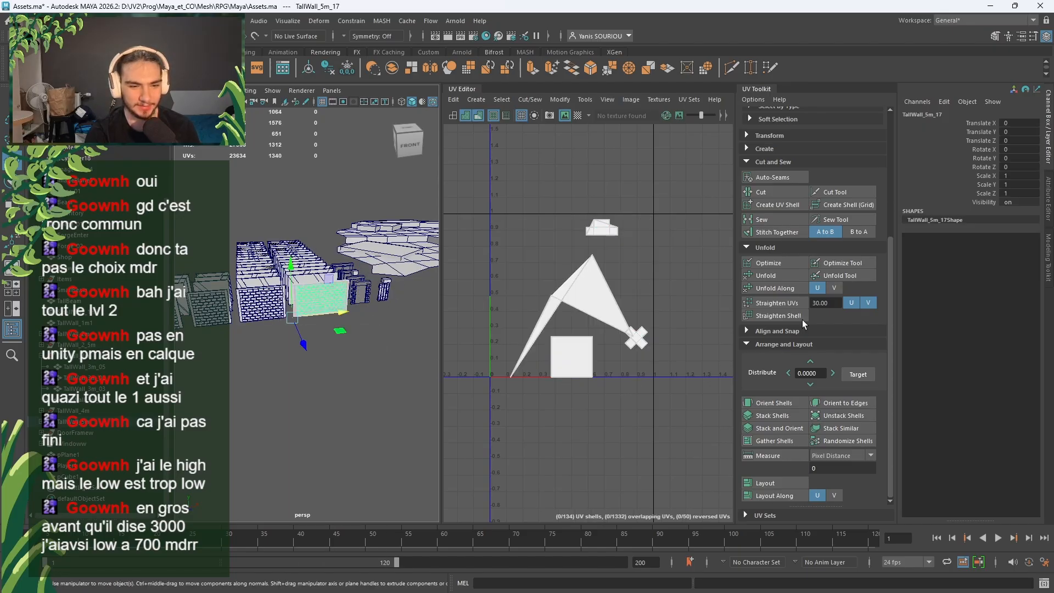
{"action": "left_click", "coordinate": [780, 275]}
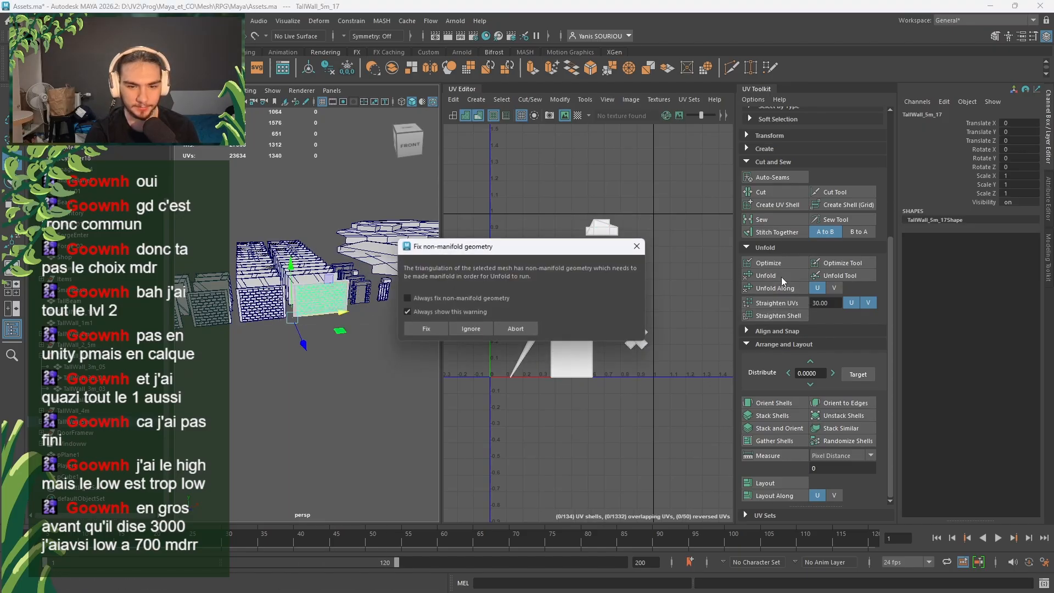
{"action": "left_click", "coordinate": [638, 245]}
Step: Isolate TallWall_5m_17's brick faces by selecting the backing panel's faces and inverting the selection
{"action": "left_click", "coordinate": [465, 87]}
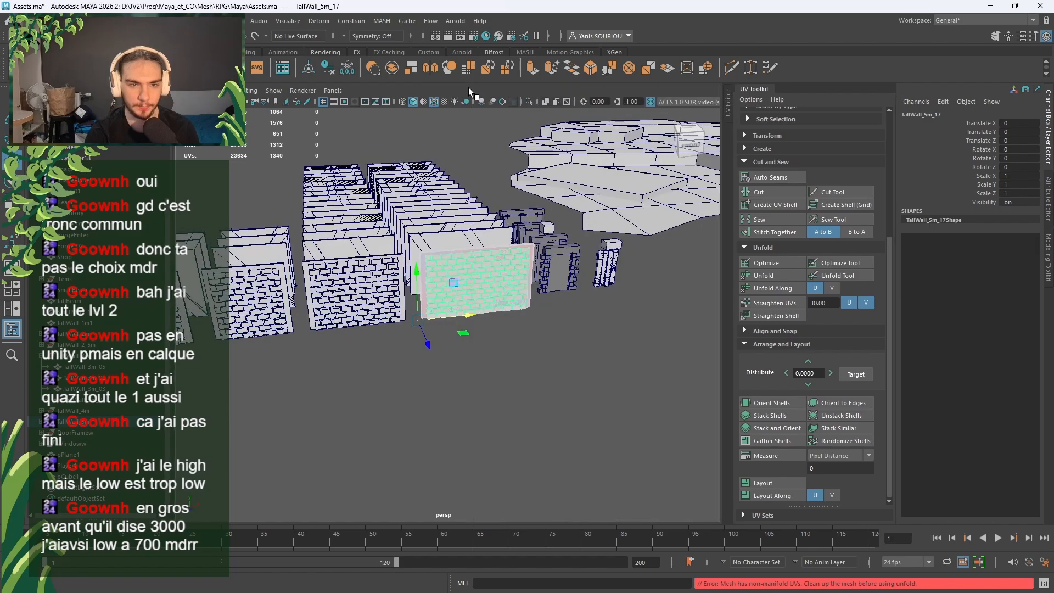
{"action": "left_click_drag", "start_coordinate": [492, 304], "coordinate": [470, 346], "text": "alt"}
{"action": "scroll", "coordinate": [505, 282], "scroll_direction": "up", "scroll_amount": 4}
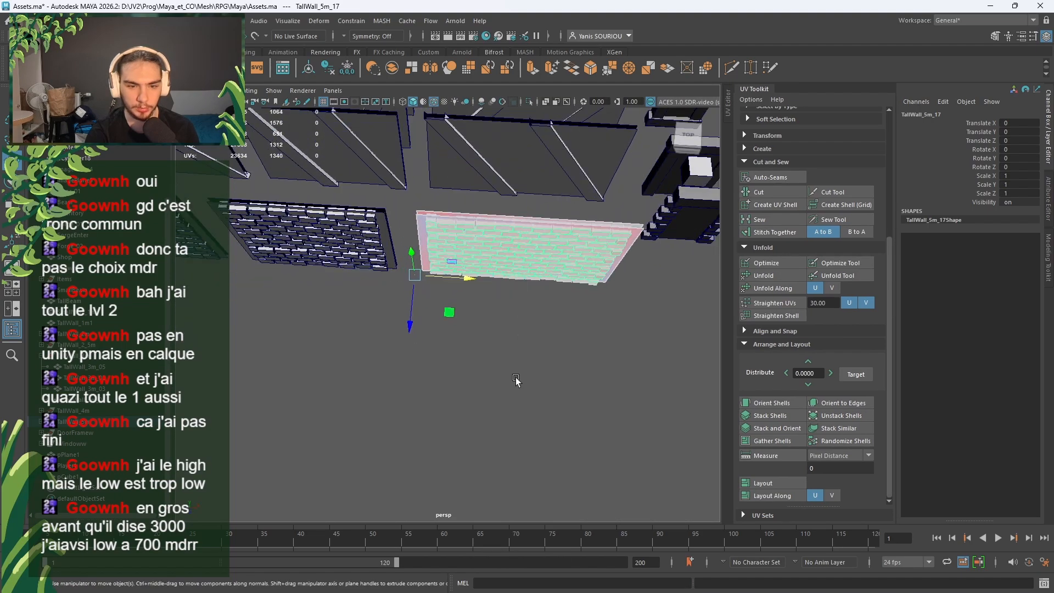
{"action": "right_click_drag", "start_coordinate": [543, 305], "coordinate": [578, 264]}
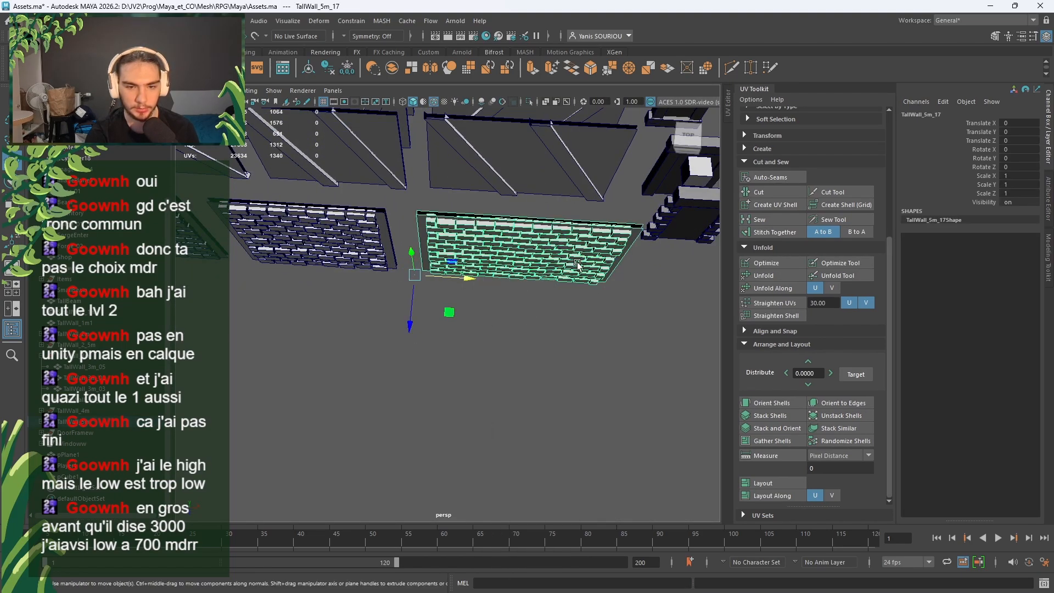
{"action": "left_click_drag", "start_coordinate": [578, 265], "coordinate": [316, 304], "text": "alt"}
{"action": "left_click_drag", "start_coordinate": [426, 280], "coordinate": [574, 321], "text": "alt"}
{"action": "mouse_move", "coordinate": [574, 275]}
{"action": "right_mouse_down"}
{"action": "mouse_move", "coordinate": [574, 259]}
{"action": "mouse_move", "coordinate": [569, 286]}
{"action": "right_mouse_up"}
{"action": "left_click_drag", "start_coordinate": [570, 286], "coordinate": [582, 365], "text": "alt"}
{"action": "left_click", "coordinate": [590, 369]}
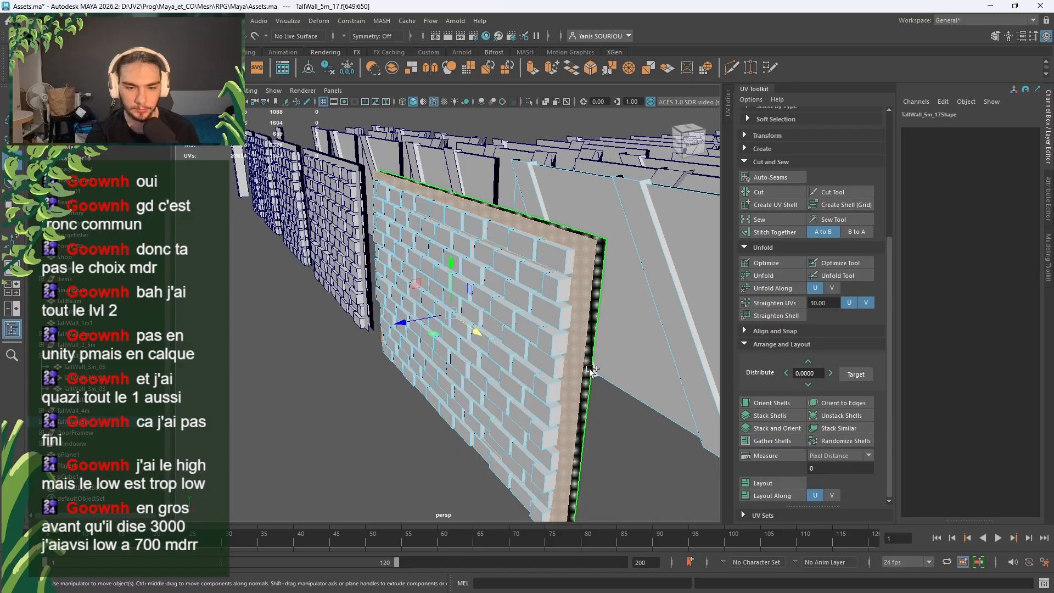
{"action": "key", "text": "ctrl+shift+i"}
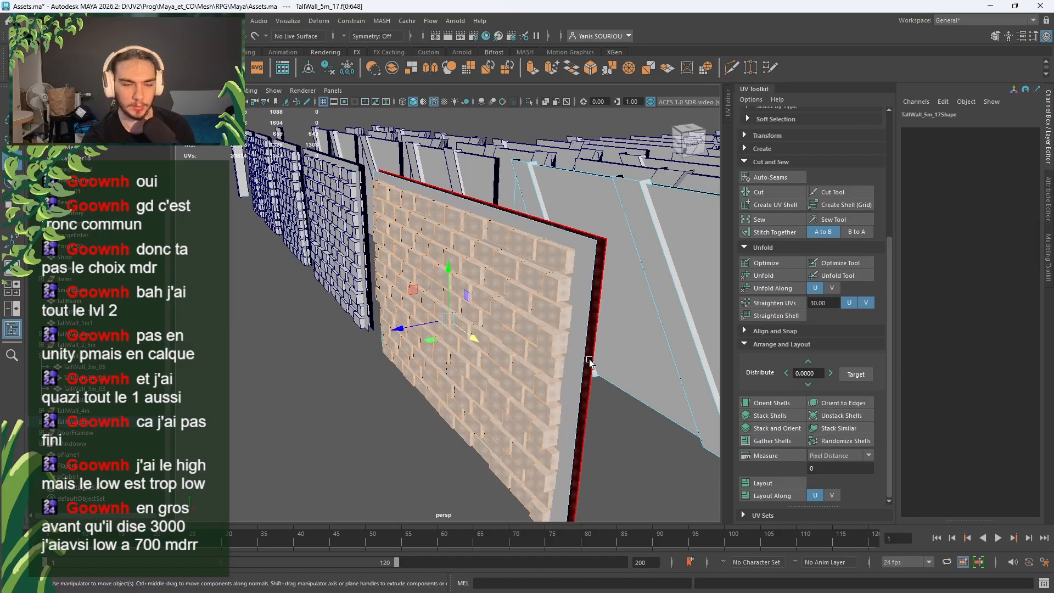
{"action": "left_click", "coordinate": [529, 103]}
Step: Delete the five faces closing the backs of the bricks in the wall's middle column
{"action": "left_click_drag", "start_coordinate": [483, 324], "coordinate": [358, 344], "text": "alt"}
{"action": "scroll", "coordinate": [380, 380], "scroll_direction": "up", "scroll_amount": 3}
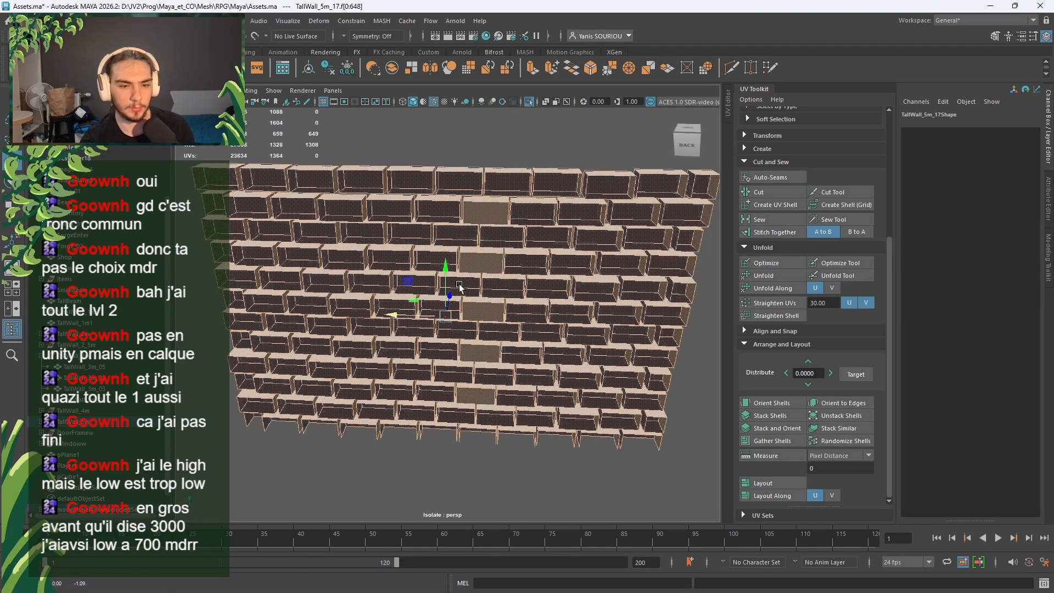
{"action": "middle_click_drag", "start_coordinate": [383, 379], "coordinate": [371, 366], "text": "alt"}
{"action": "left_click", "coordinate": [486, 203]}
{"action": "scroll", "coordinate": [485, 204], "scroll_direction": "up", "scroll_amount": 3}
{"action": "scroll", "coordinate": [486, 265], "scroll_direction": "up", "scroll_amount": 2}
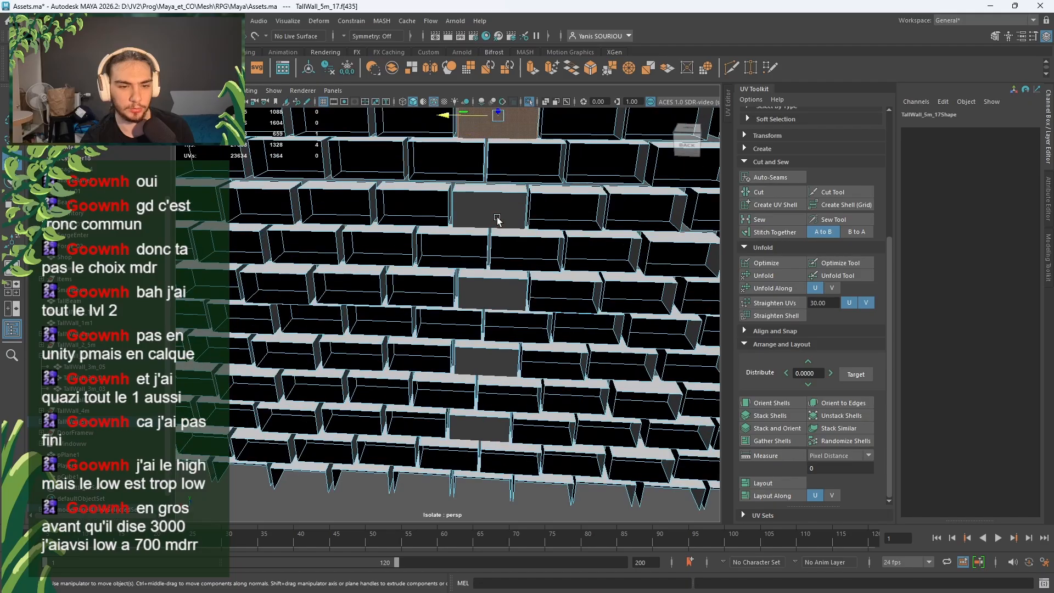
{"action": "left_click", "coordinate": [490, 216], "text": "shift"}
{"action": "left_click", "coordinate": [491, 297], "text": "shift"}
{"action": "left_click", "coordinate": [485, 365], "text": "shift"}
{"action": "left_click", "coordinate": [482, 438], "text": "shift"}
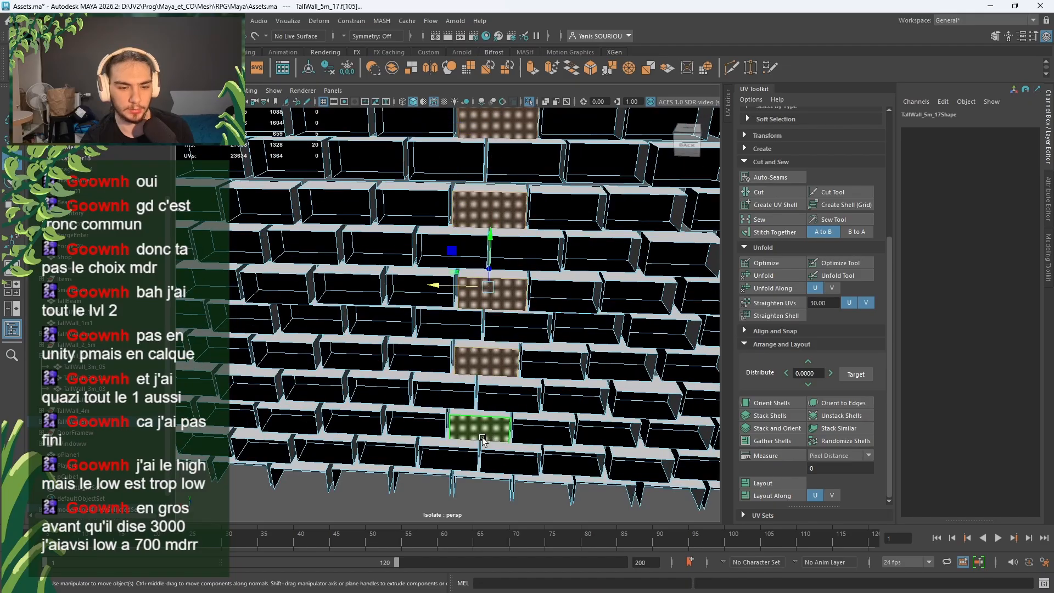
{"action": "key", "text": "Delete"}
Step: Bridge the two opposite open edges of the uppermost brick whose back face was deleted
{"action": "scroll", "coordinate": [482, 439], "scroll_direction": "down", "scroll_amount": 5}
{"action": "left_click_drag", "start_coordinate": [517, 309], "coordinate": [440, 192], "text": "alt"}
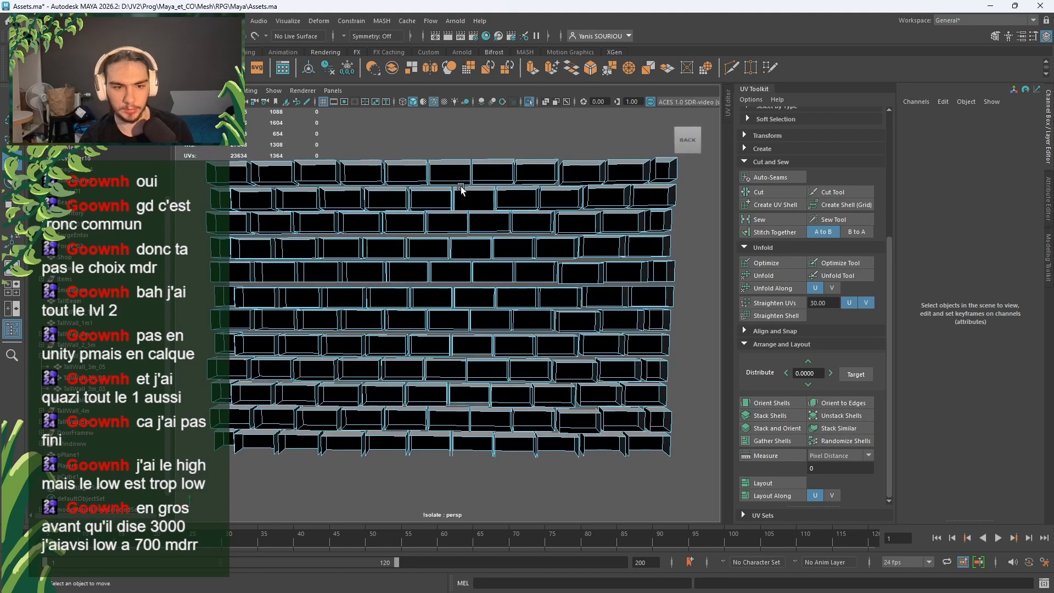
{"action": "scroll", "coordinate": [461, 188], "scroll_direction": "up", "scroll_amount": 5}
{"action": "middle_click_drag", "start_coordinate": [461, 188], "coordinate": [458, 334], "text": "alt"}
{"action": "left_click_drag", "start_coordinate": [473, 310], "coordinate": [441, 369], "text": "alt"}
{"action": "right_click_drag", "start_coordinate": [458, 227], "coordinate": [457, 198]}
{"action": "left_click", "coordinate": [429, 237]}
{"action": "left_click_drag", "start_coordinate": [497, 255], "coordinate": [570, 263], "text": "alt"}
{"action": "left_click", "coordinate": [510, 235], "text": "shift"}
{"action": "right_click_drag", "start_coordinate": [510, 235], "coordinate": [482, 376], "text": "shift"}
Step: Bridge the open edges of the second and third gapped bricks down the middle column
{"action": "left_click_drag", "start_coordinate": [454, 338], "coordinate": [433, 350], "text": "alt"}
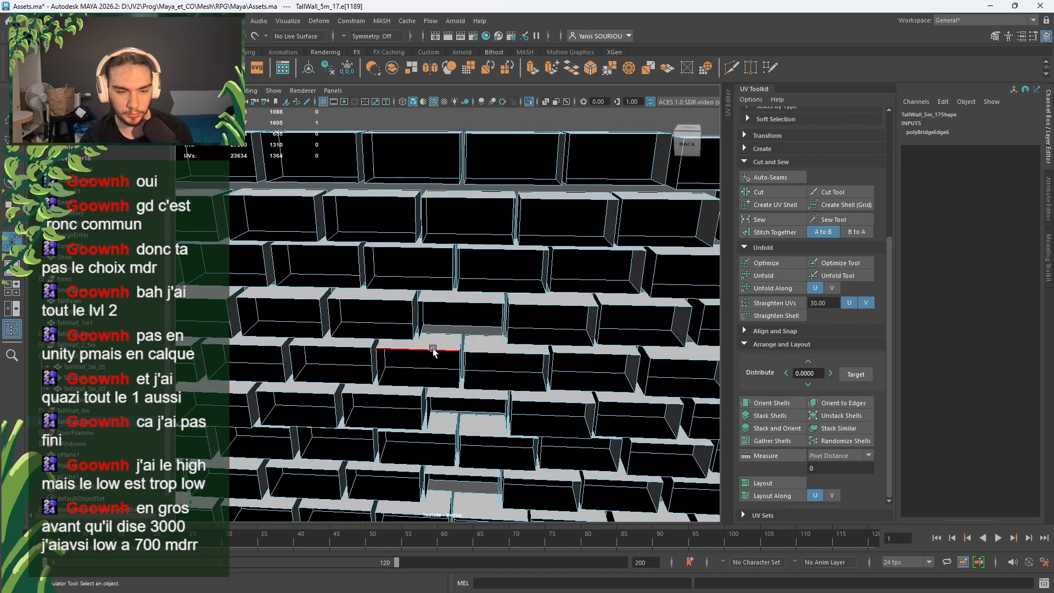
{"action": "right_click_drag", "start_coordinate": [464, 315], "coordinate": [439, 448], "text": "shift"}
{"action": "left_click_drag", "start_coordinate": [440, 447], "coordinate": [478, 403], "text": "alt"}
{"action": "middle_click_drag", "start_coordinate": [478, 404], "coordinate": [490, 263], "text": "alt"}
{"action": "left_click_drag", "start_coordinate": [490, 264], "coordinate": [442, 312], "text": "alt"}
{"action": "left_click", "coordinate": [513, 297]}
{"action": "left_click", "coordinate": [432, 305], "text": "shift"}
{"action": "right_click_drag", "start_coordinate": [474, 287], "coordinate": [454, 426], "text": "shift"}
Step: Bridge the open edges of the two lowest gapped bricks in the middle column
{"action": "left_click_drag", "start_coordinate": [455, 425], "coordinate": [568, 384], "text": "alt"}
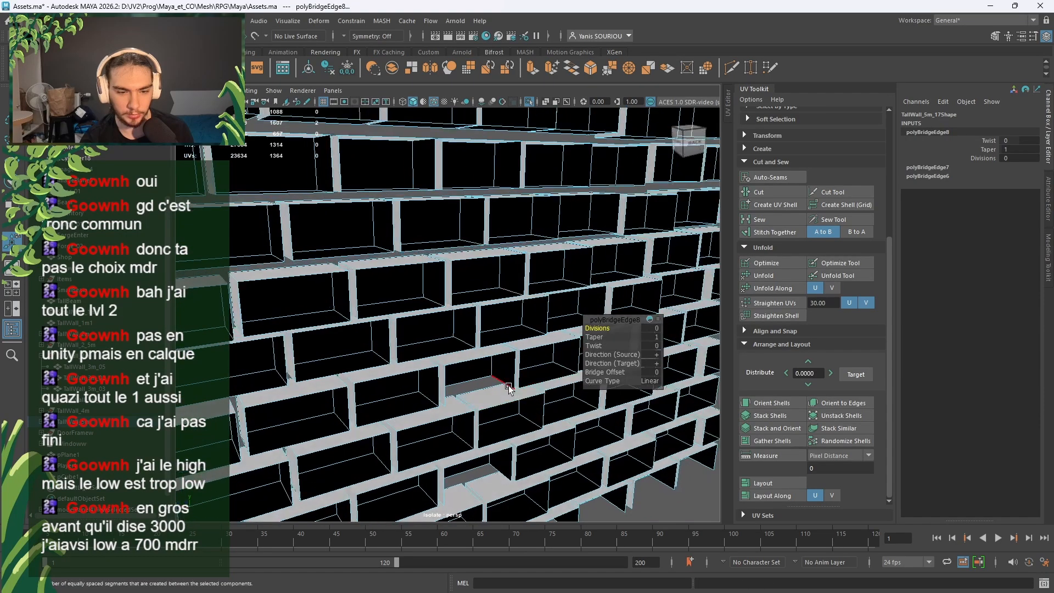
{"action": "left_click", "coordinate": [498, 380]}
{"action": "left_click_drag", "start_coordinate": [497, 380], "coordinate": [430, 401], "text": "alt"}
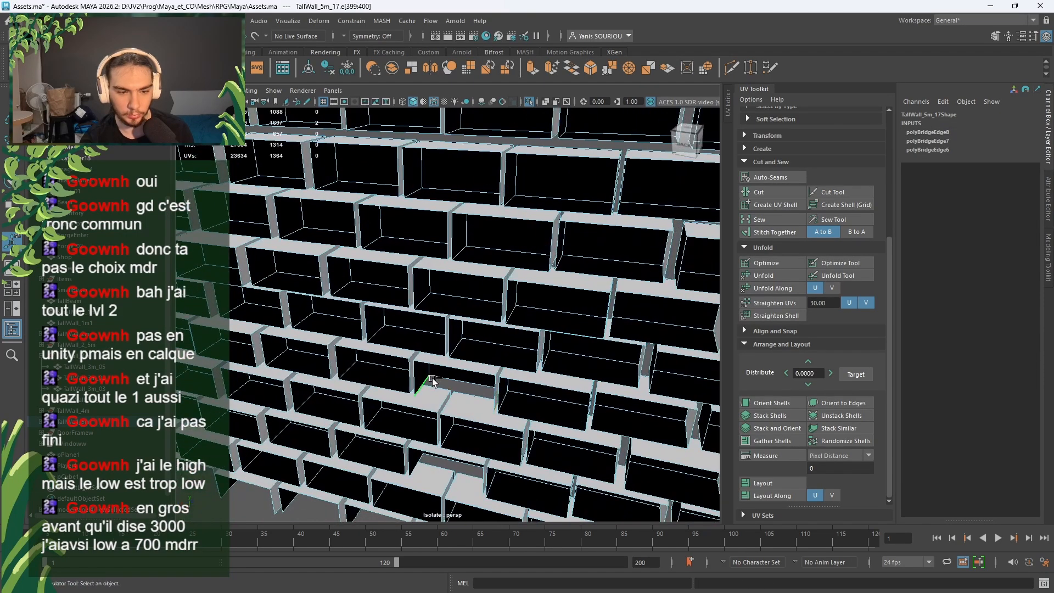
{"action": "right_click_drag", "start_coordinate": [441, 424], "coordinate": [441, 507], "text": "shift"}
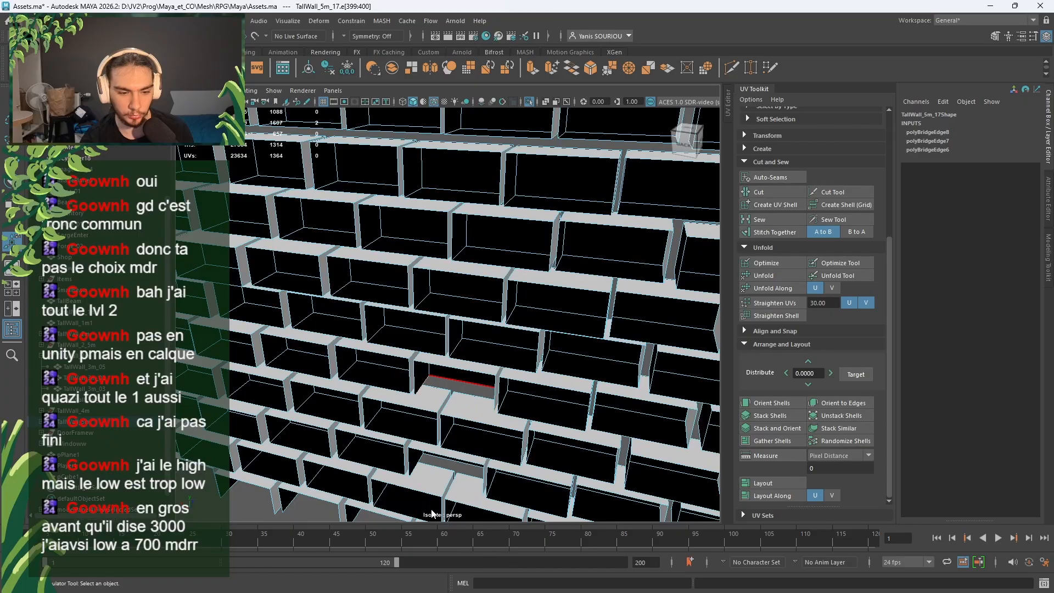
{"action": "left_click_drag", "start_coordinate": [441, 508], "coordinate": [499, 336], "text": "alt"}
{"action": "left_click", "coordinate": [428, 323]}
{"action": "right_click_drag", "start_coordinate": [492, 329], "coordinate": [468, 459], "text": "shift"}
Step: Reselect TallWall_5m_17 as a whole object and turn off the isolated view
{"action": "right_click_drag", "start_coordinate": [460, 279], "coordinate": [524, 251]}
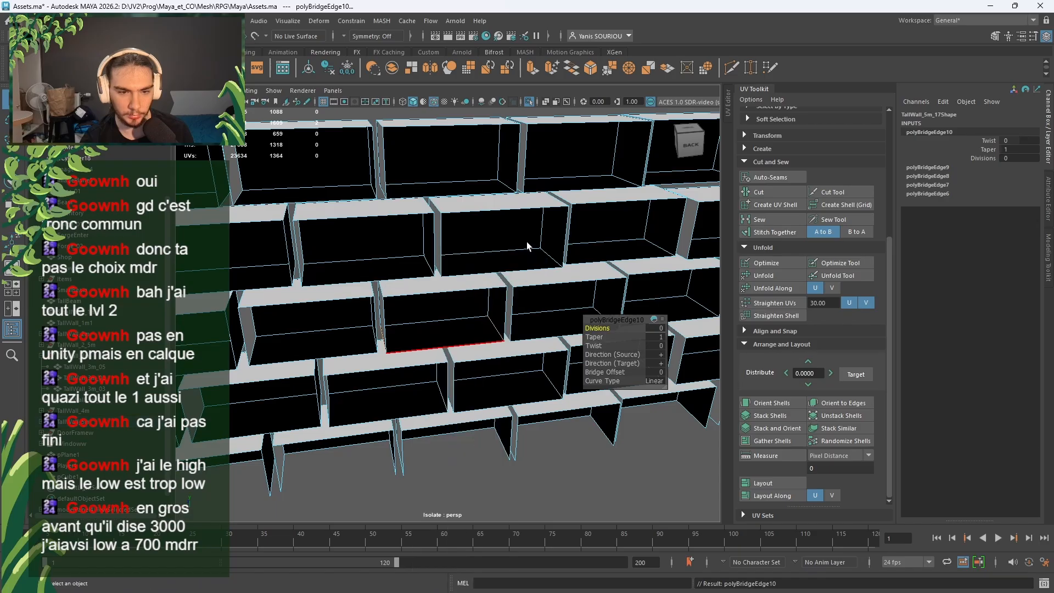
{"action": "scroll", "coordinate": [523, 246], "scroll_direction": "down", "scroll_amount": 8}
{"action": "left_click_drag", "start_coordinate": [518, 252], "coordinate": [605, 317], "text": "alt"}
{"action": "left_click", "coordinate": [605, 317]}
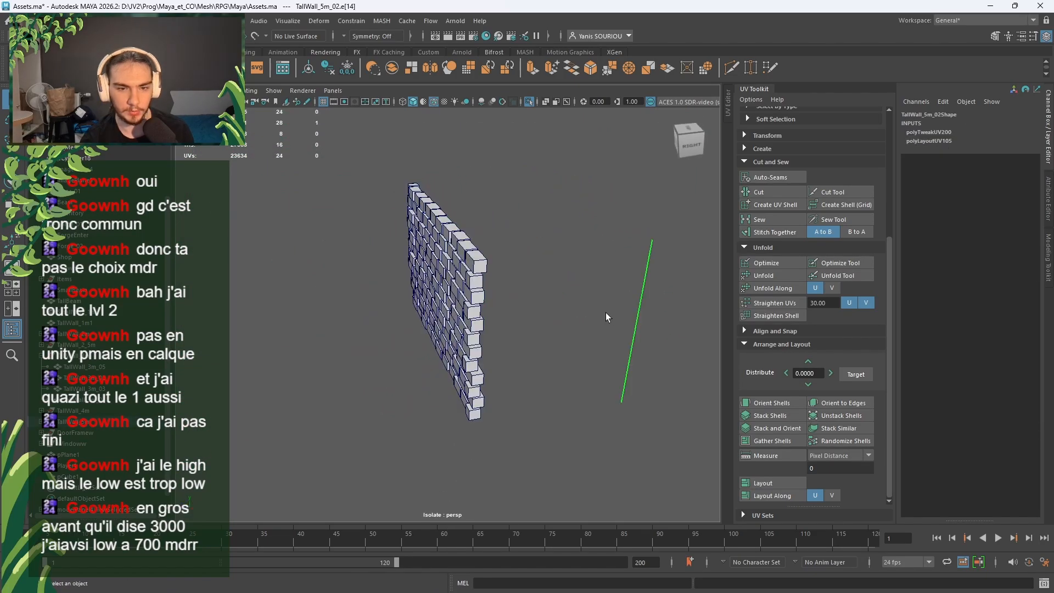
{"action": "left_click", "coordinate": [442, 447]}
{"action": "right_click_drag", "start_coordinate": [420, 288], "coordinate": [455, 263]}
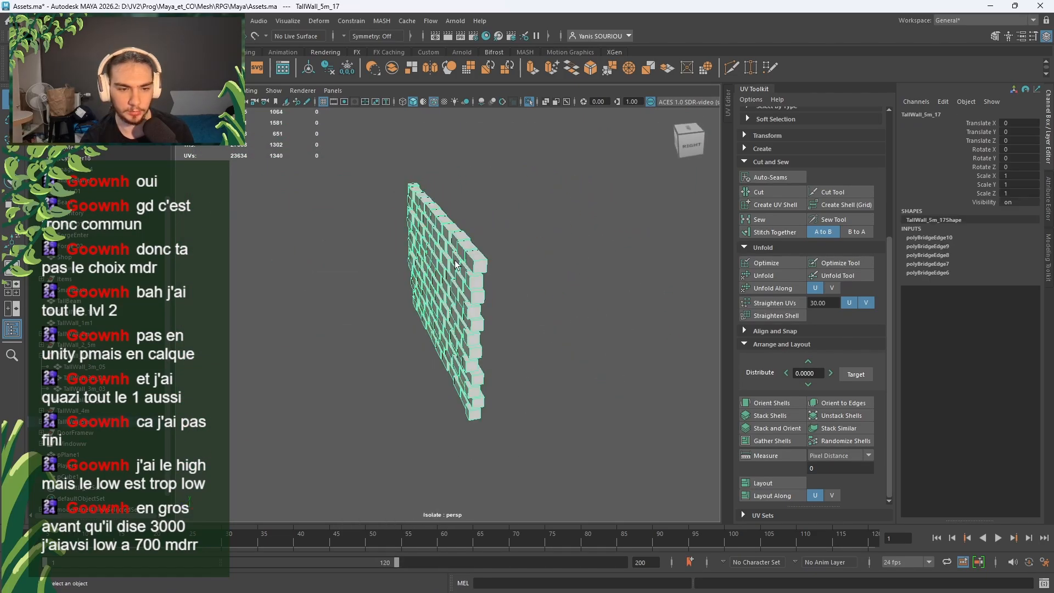
{"action": "left_click", "coordinate": [531, 103]}
Step: Reopen the UV Editor with TallWall_5m_17 selected
{"action": "scroll", "coordinate": [510, 236], "scroll_direction": "down", "scroll_amount": 4}
{"action": "left_click_drag", "start_coordinate": [510, 246], "coordinate": [595, 260], "text": "alt"}
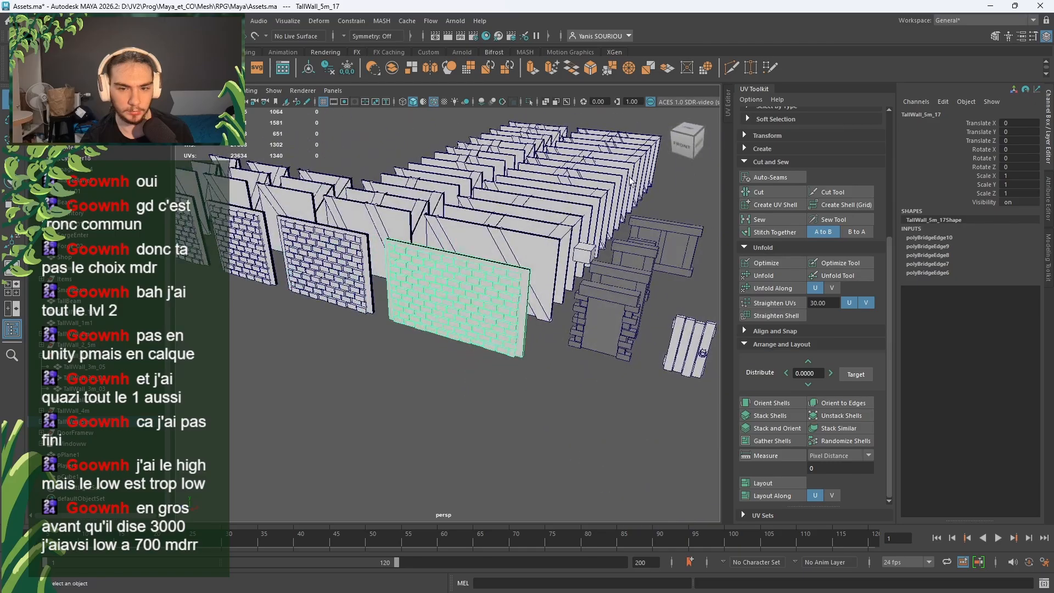
{"action": "left_click", "coordinate": [729, 103]}
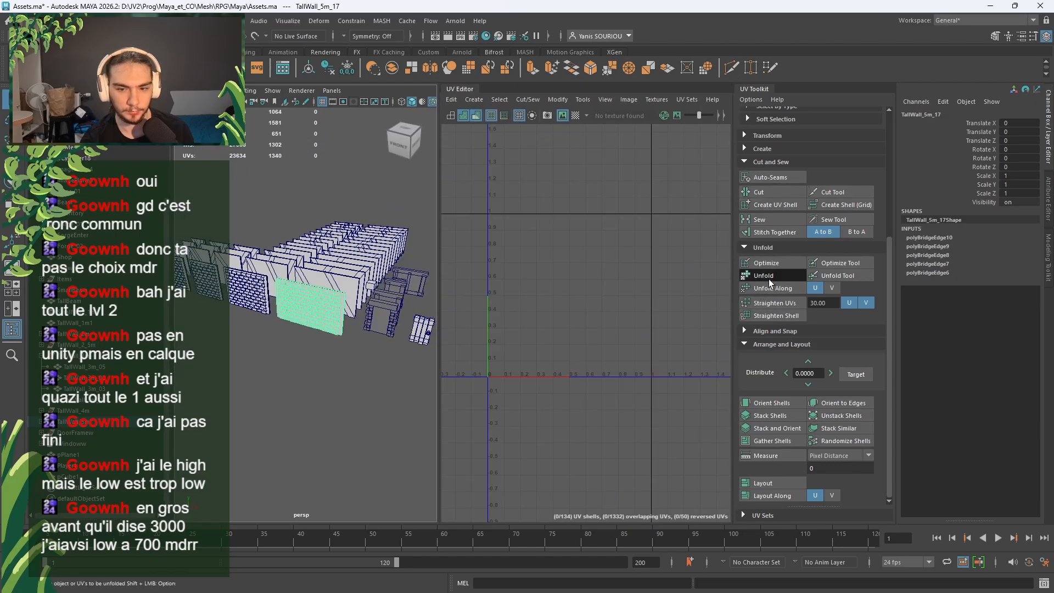
Step: Unfold TallWall_5m_17's UVs and arrange all of its shells with Orient Shells and Layout
{"action": "left_click", "coordinate": [768, 276]}
{"action": "right_click", "coordinate": [659, 300]}
{"action": "left_click", "coordinate": [659, 330]}
{"action": "left_click_drag", "start_coordinate": [668, 202], "coordinate": [528, 445]}
{"action": "left_click", "coordinate": [771, 403]}
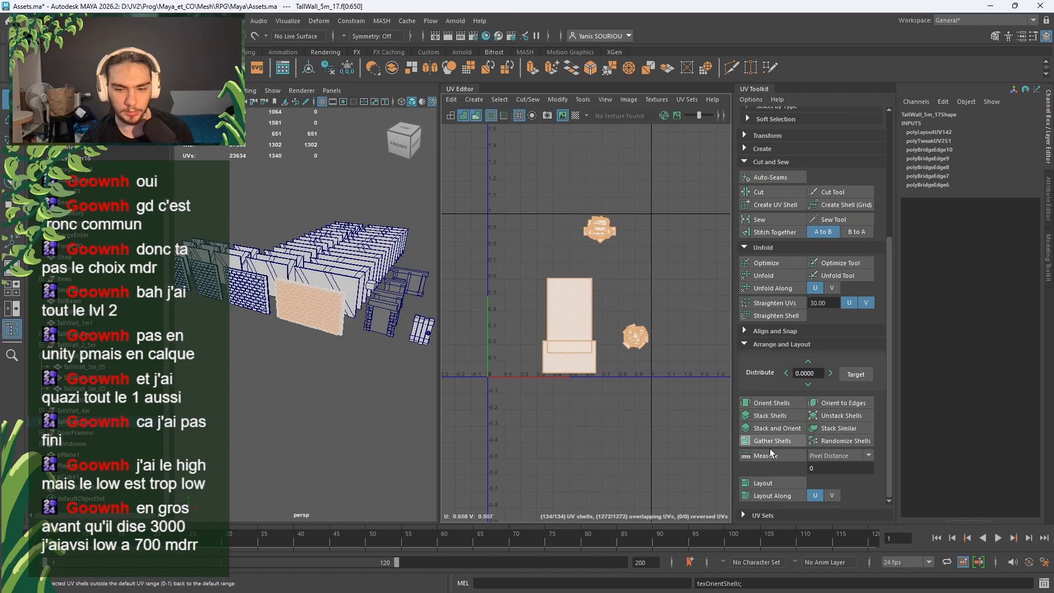
{"action": "left_click", "coordinate": [769, 482]}
Step: In edge selection mode, select the slanted edge pairs bordering the lower flap of the brick shells near the UV layout's upper-left corner
{"action": "scroll", "coordinate": [593, 330], "scroll_direction": "up", "scroll_amount": 3}
{"action": "scroll", "coordinate": [523, 228], "scroll_direction": "up", "scroll_amount": 2}
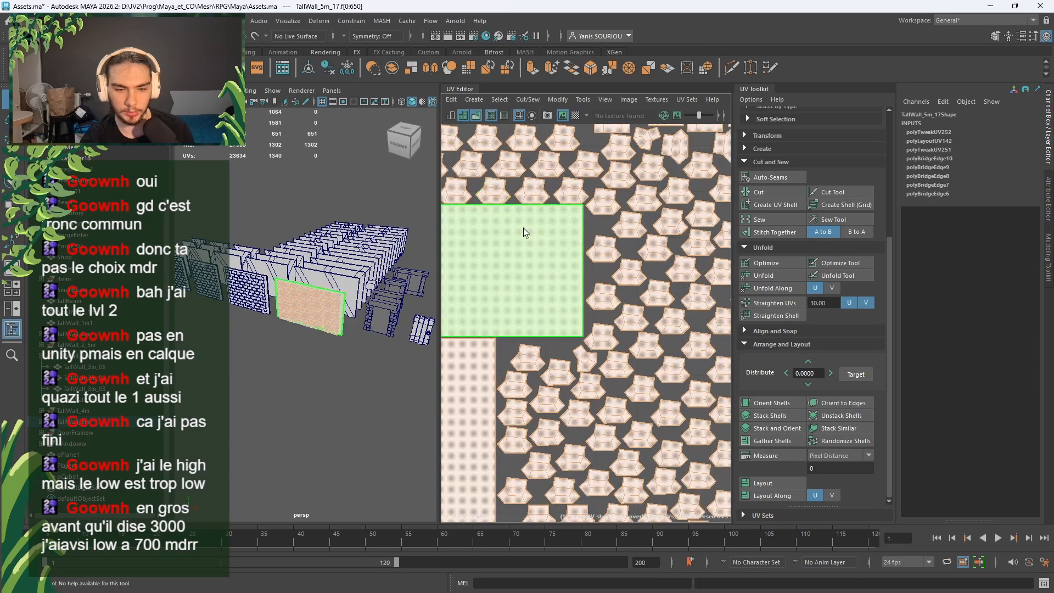
{"action": "scroll", "coordinate": [604, 324], "scroll_direction": "up", "scroll_amount": 3}
{"action": "middle_click_drag", "start_coordinate": [585, 276], "coordinate": [590, 325], "text": "alt"}
{"action": "right_click_drag", "start_coordinate": [617, 213], "coordinate": [618, 171]}
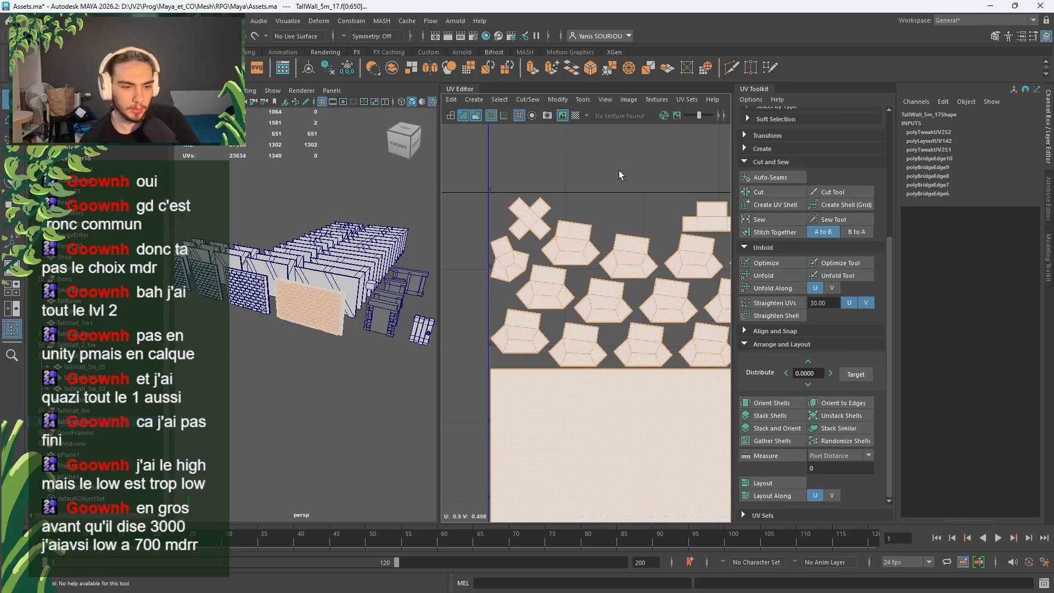
{"action": "scroll", "coordinate": [597, 248], "scroll_direction": "up", "scroll_amount": 4}
{"action": "left_click", "coordinate": [478, 301]}
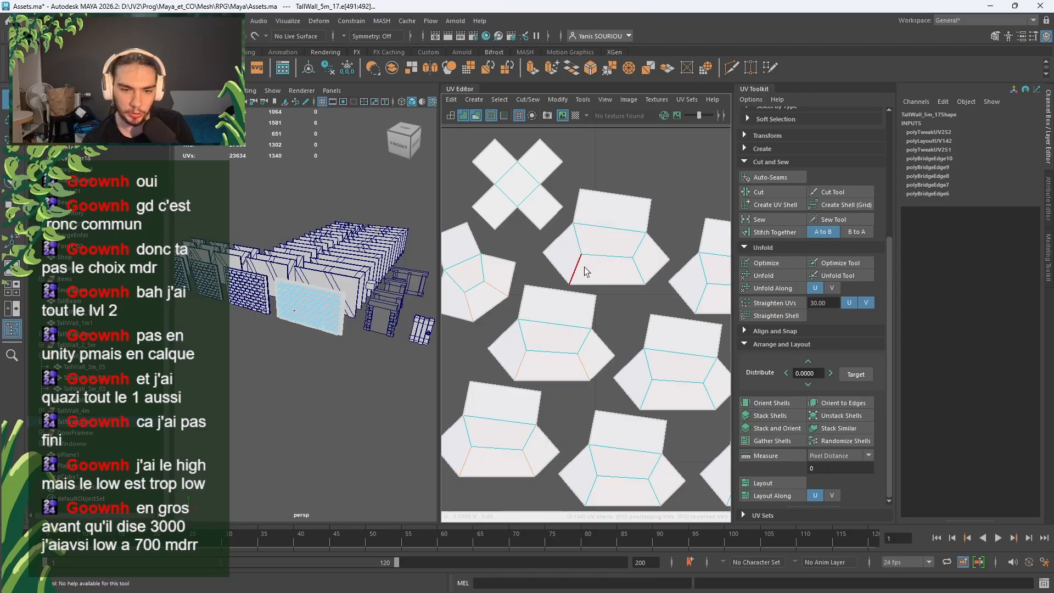
{"action": "left_click", "coordinate": [709, 397], "text": "shift"}
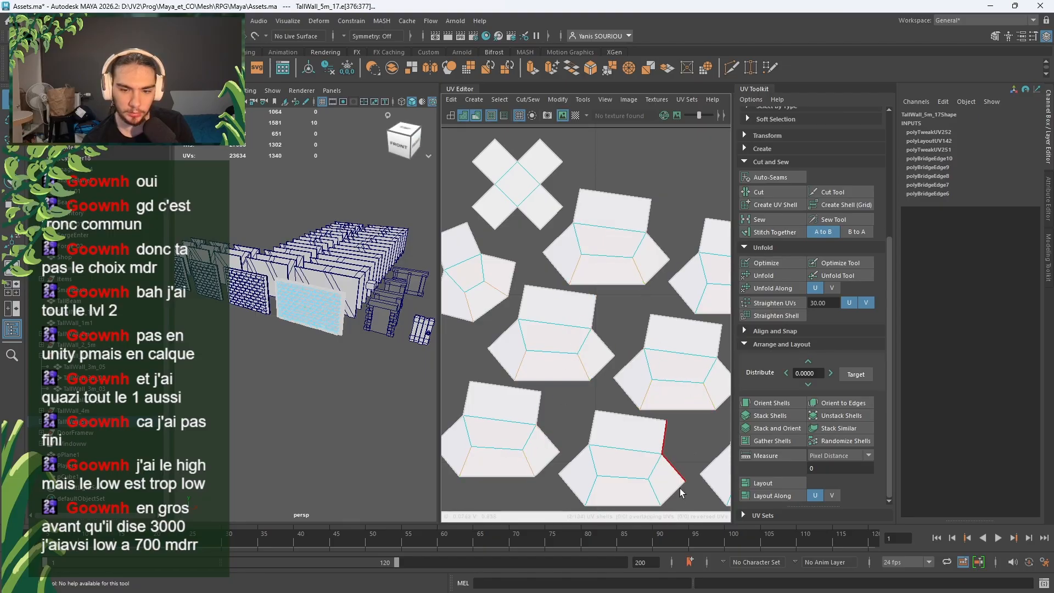
{"action": "left_click", "coordinate": [655, 492], "text": "shift"}
Step: Add the matching slanted edge pairs to the selection on the next brick shells rightward along the rows above the large rectangular shell
{"action": "middle_click_drag", "start_coordinate": [651, 379], "coordinate": [575, 337], "text": "alt"}
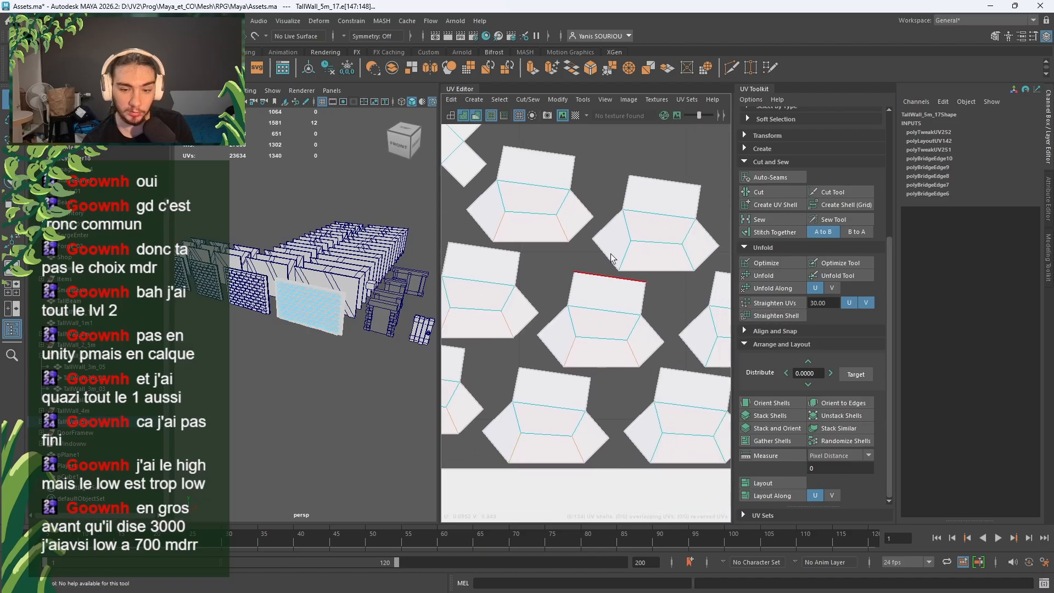
{"action": "left_click", "coordinate": [670, 424], "text": "shift"}
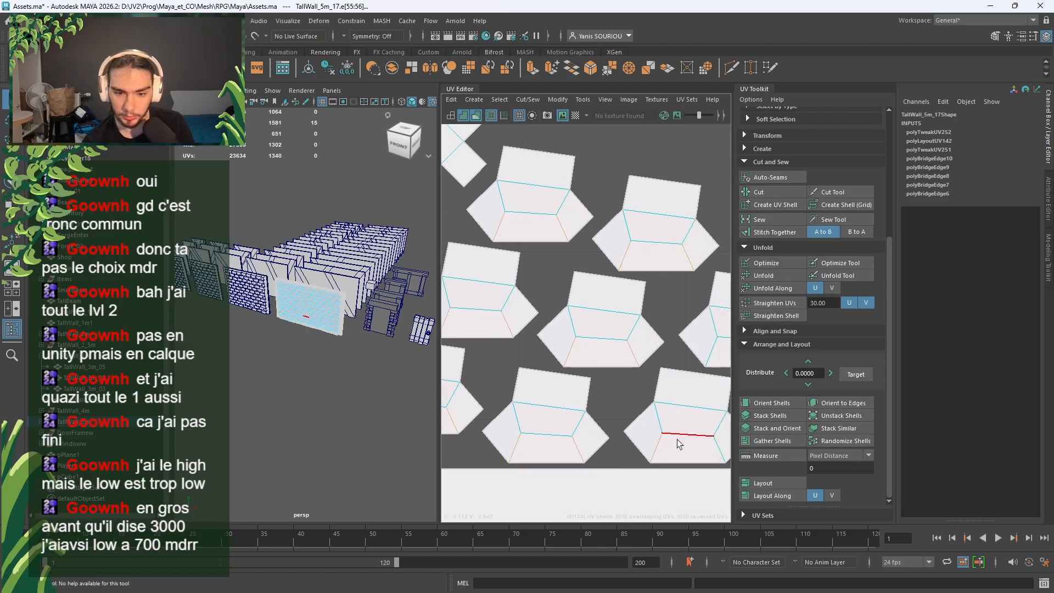
{"action": "left_click", "coordinate": [709, 448], "text": "shift"}
{"action": "middle_click_drag", "start_coordinate": [690, 405], "coordinate": [605, 373], "text": "alt"}
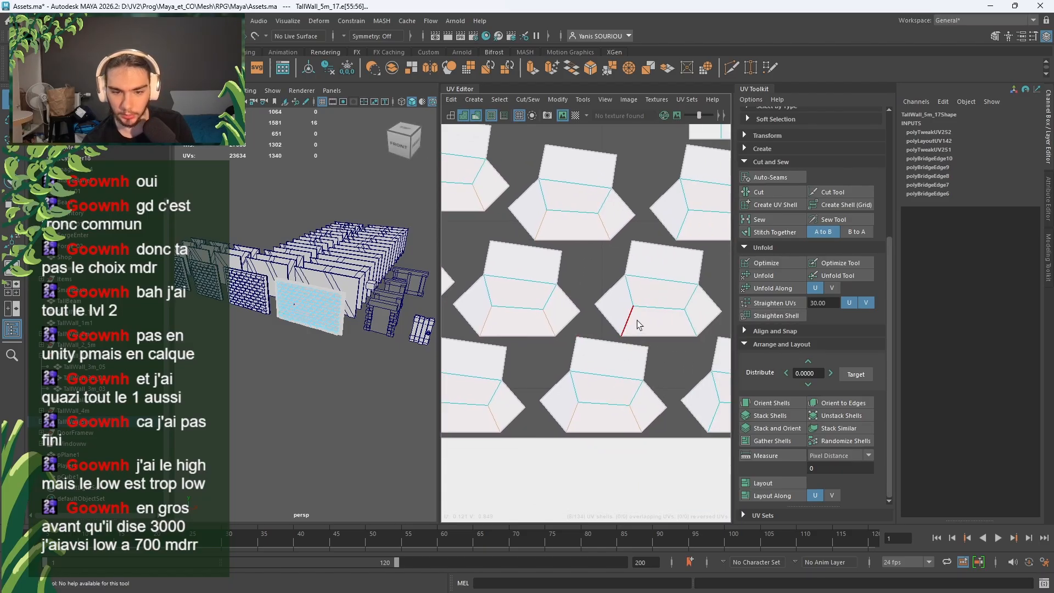
{"action": "left_click", "coordinate": [636, 320], "text": "shift"}
{"action": "left_click", "coordinate": [685, 325], "text": "shift"}
{"action": "middle_click_drag", "start_coordinate": [702, 242], "coordinate": [614, 275], "text": "alt"}
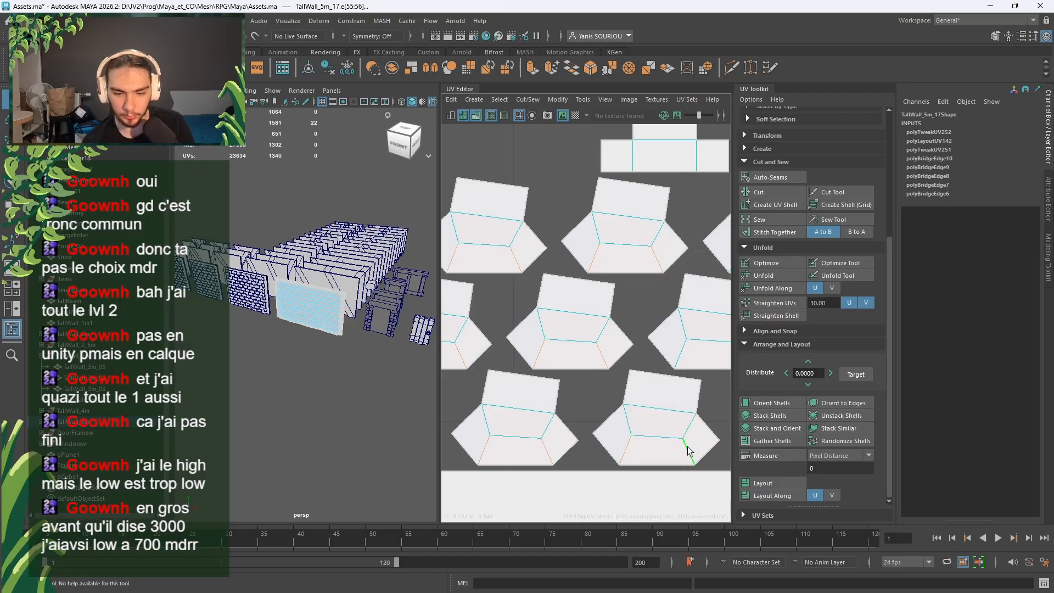
{"action": "left_click", "coordinate": [681, 348], "text": "shift"}
{"action": "middle_click_drag", "start_coordinate": [681, 347], "coordinate": [527, 335], "text": "alt"}
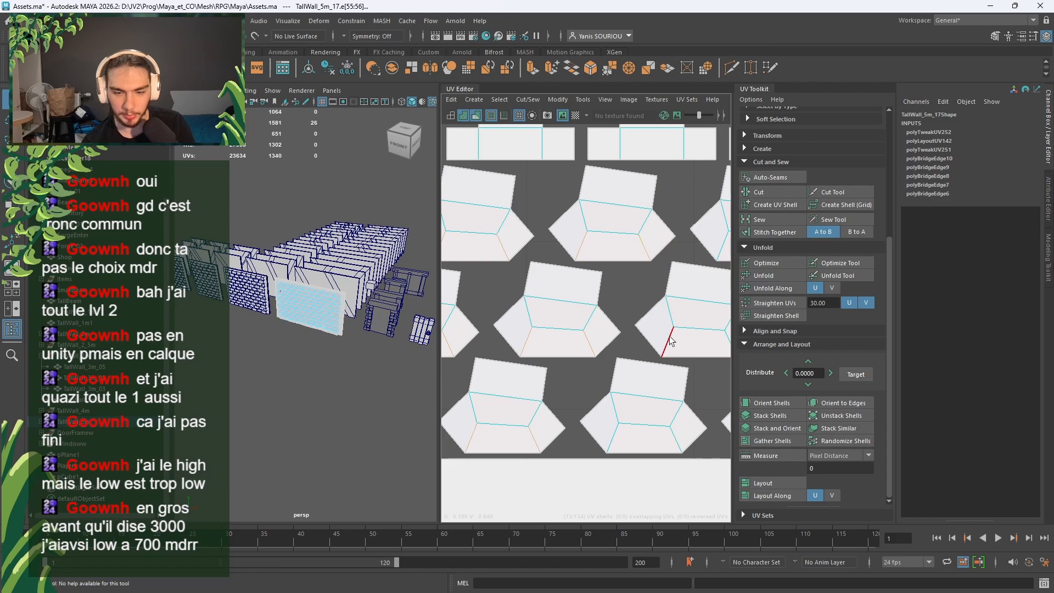
{"action": "left_click", "coordinate": [613, 439], "text": "shift"}
{"action": "left_click", "coordinate": [678, 441], "text": "shift"}
{"action": "left_click", "coordinate": [675, 335], "text": "shift"}
{"action": "middle_click_drag", "start_coordinate": [674, 334], "coordinate": [515, 324], "text": "alt"}
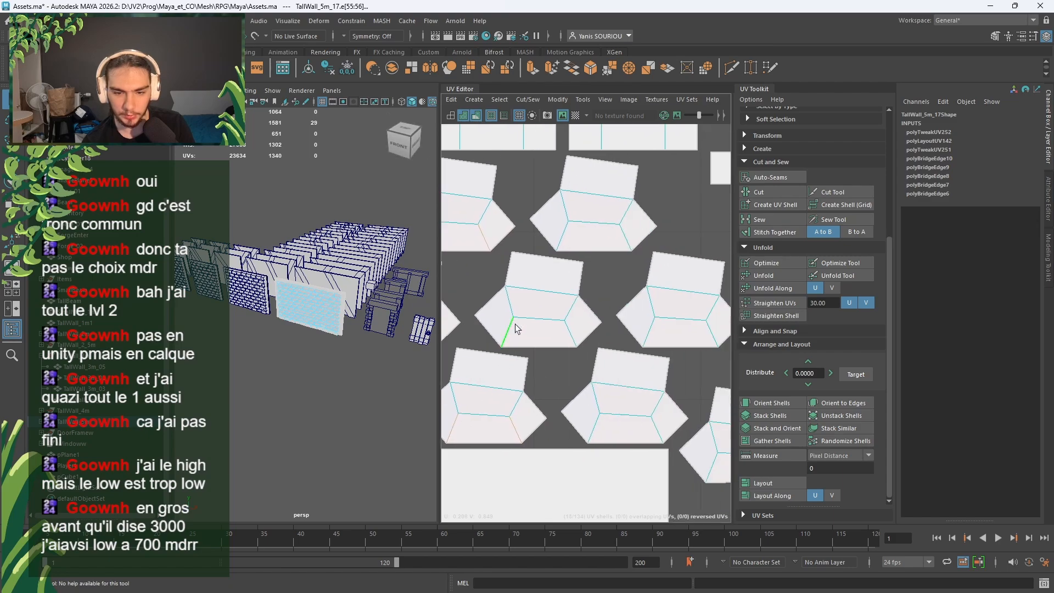